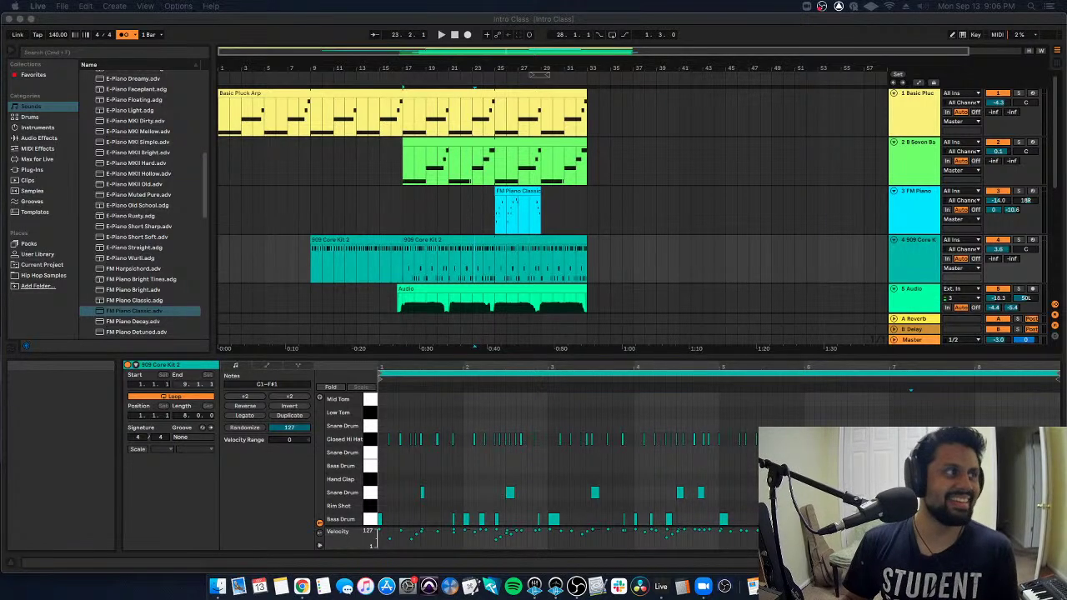
key("super+Tab")
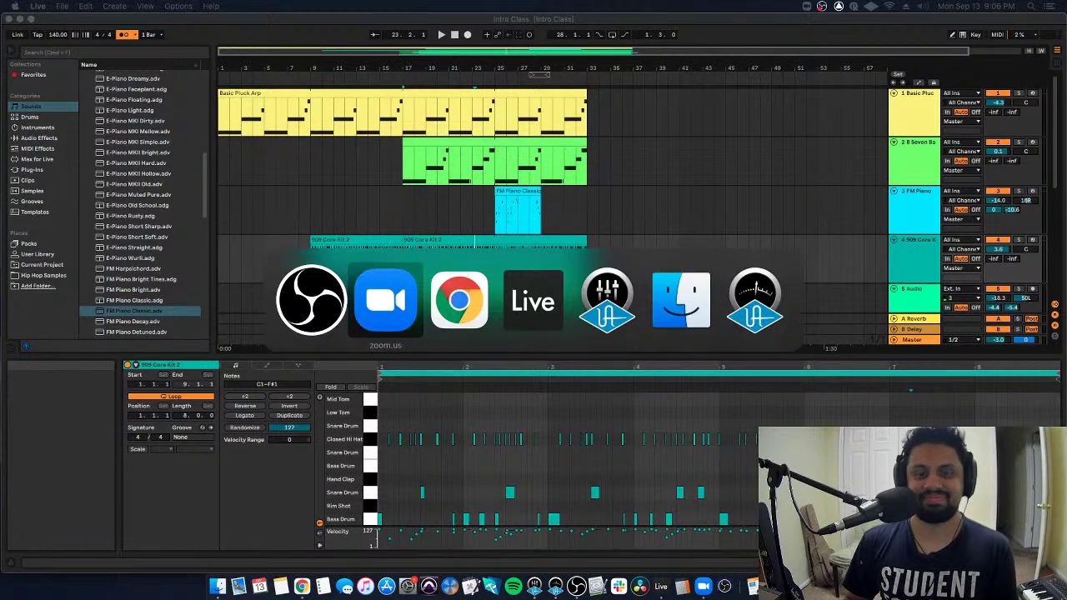
key("Escape")
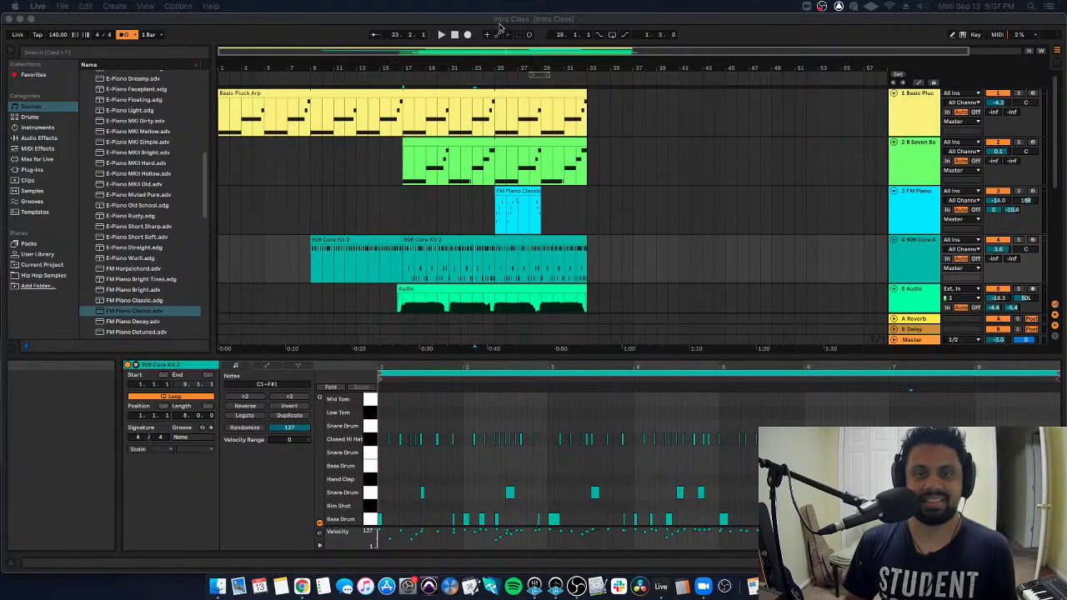
Create a new, empty Live Set
left_click(527, 18)
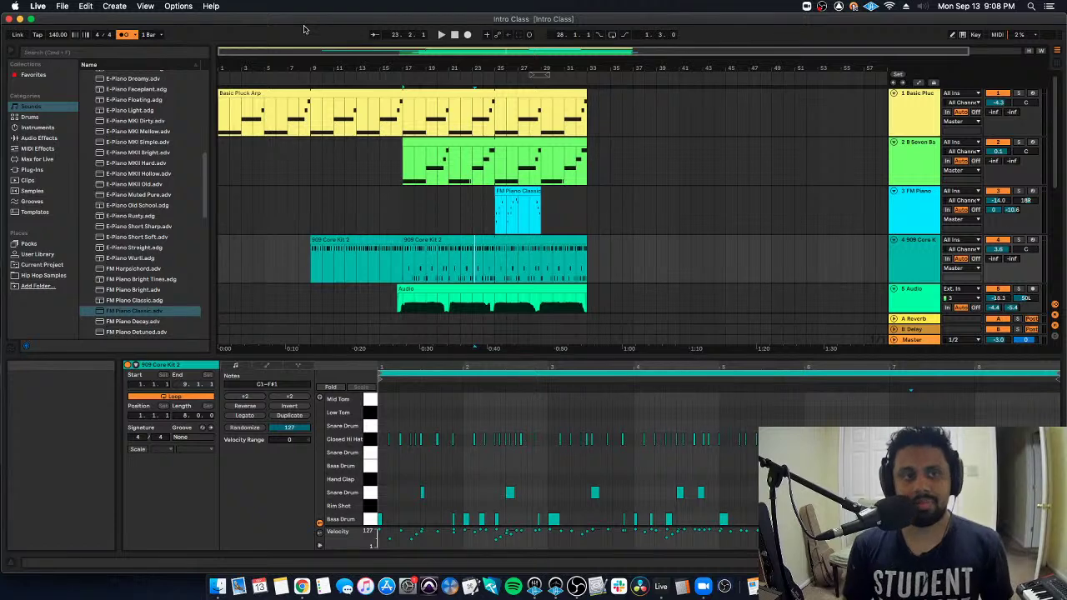
left_click(70, 5)
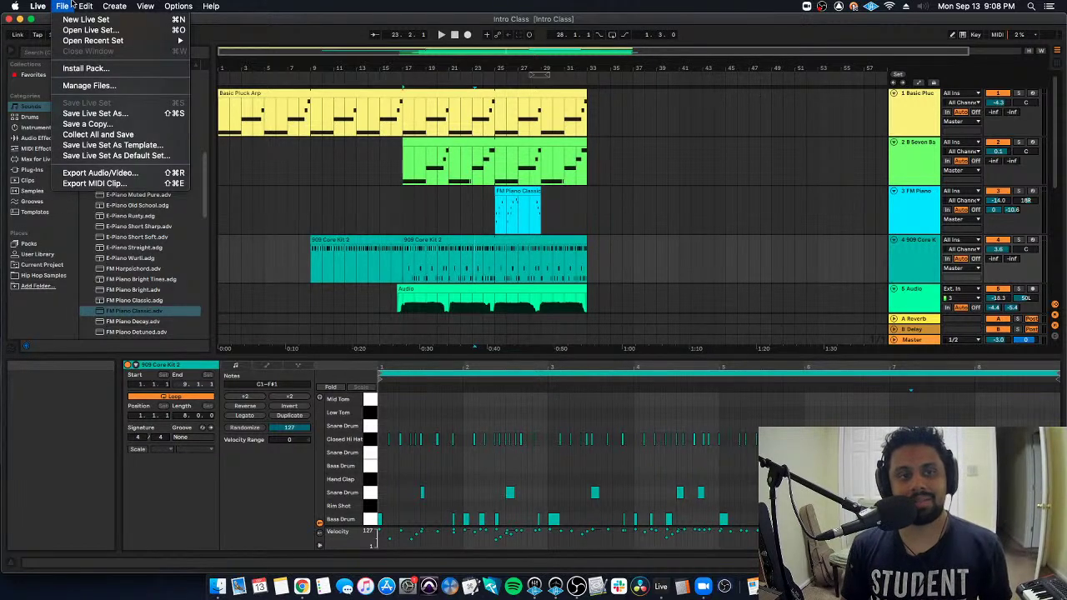
left_click(73, 18)
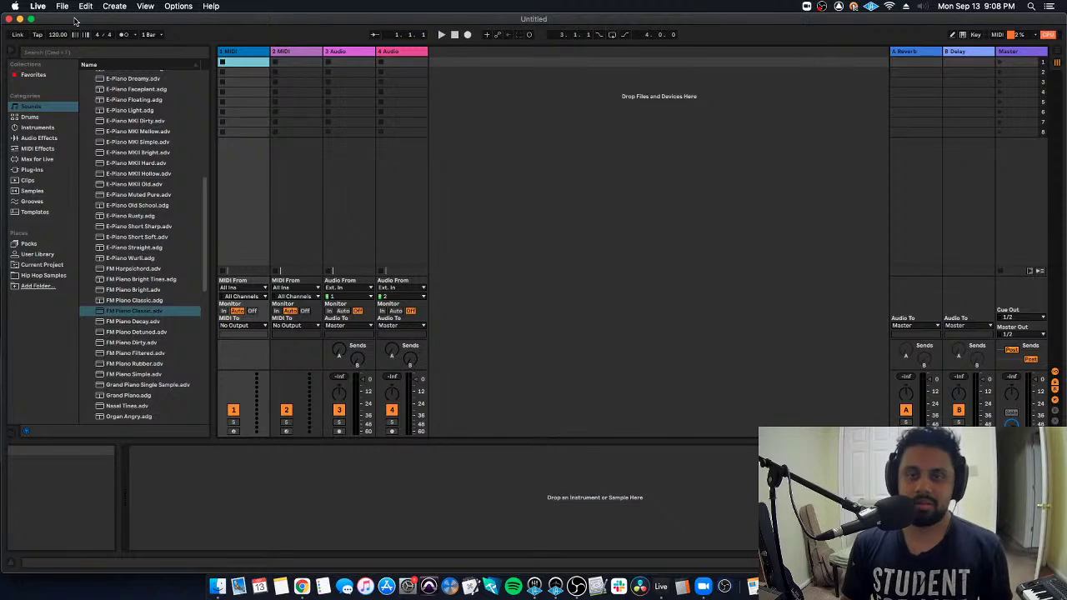
Save the Live Set as "Intro to Session View" in the Ableton Sessions folder
key("super+s")
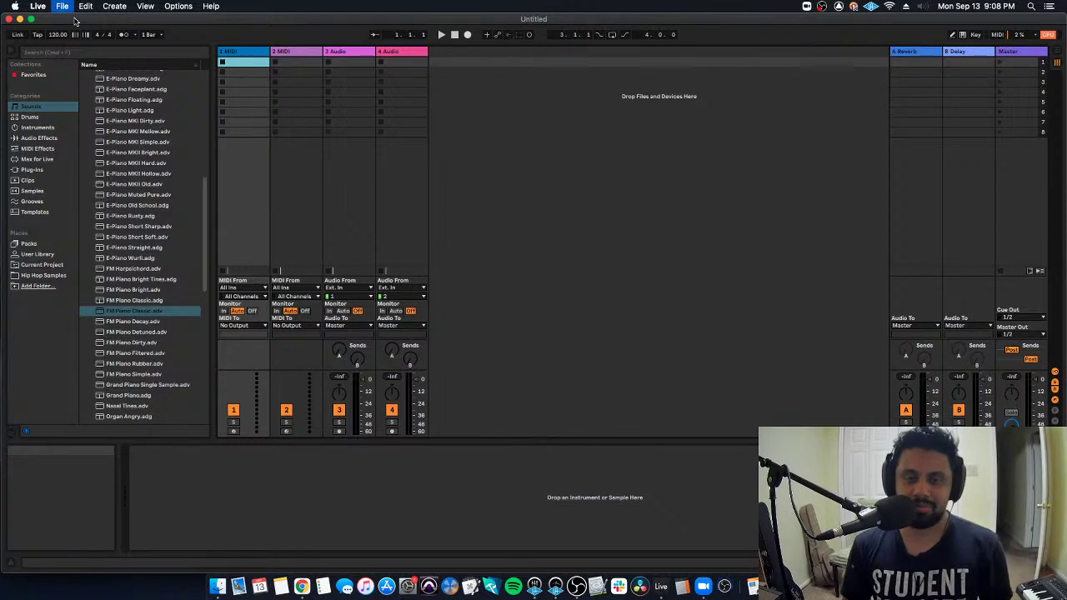
left_click(557, 174)
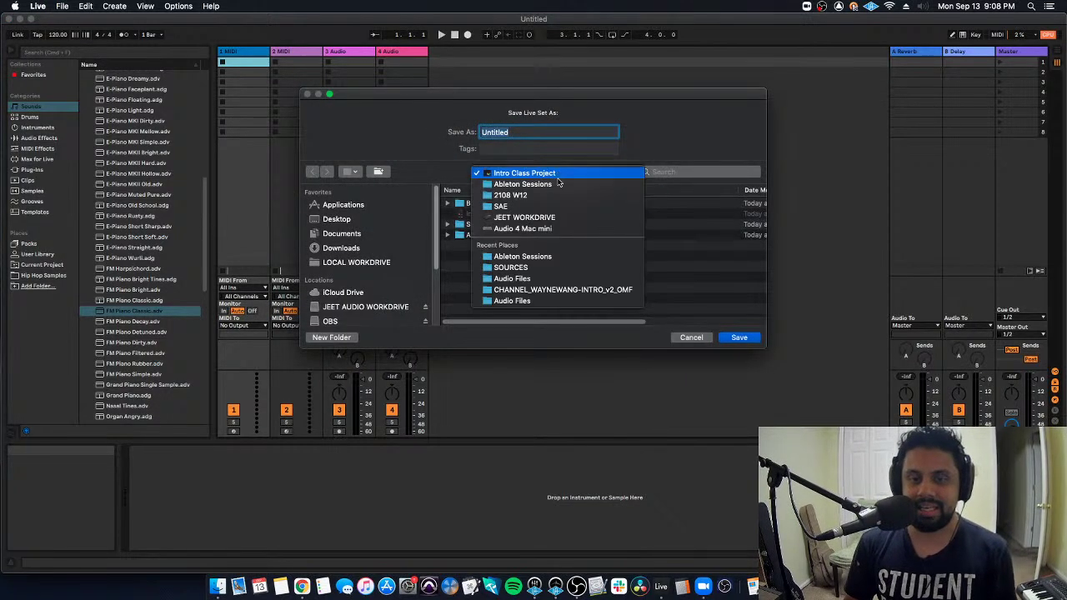
left_click(550, 185)
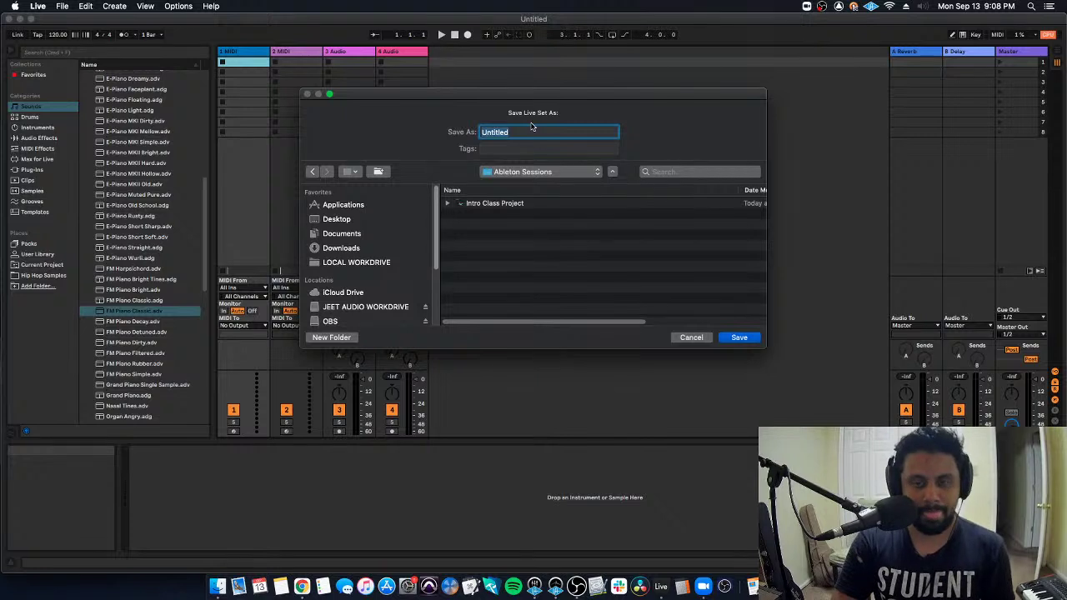
type("Intro to Ses")
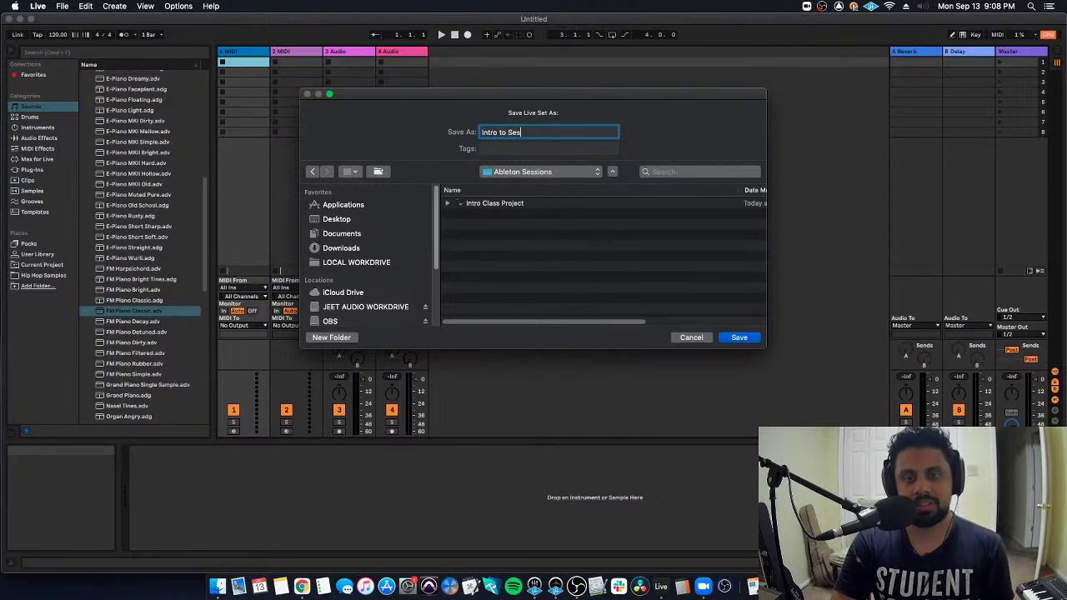
type("sion View")
key("Return")
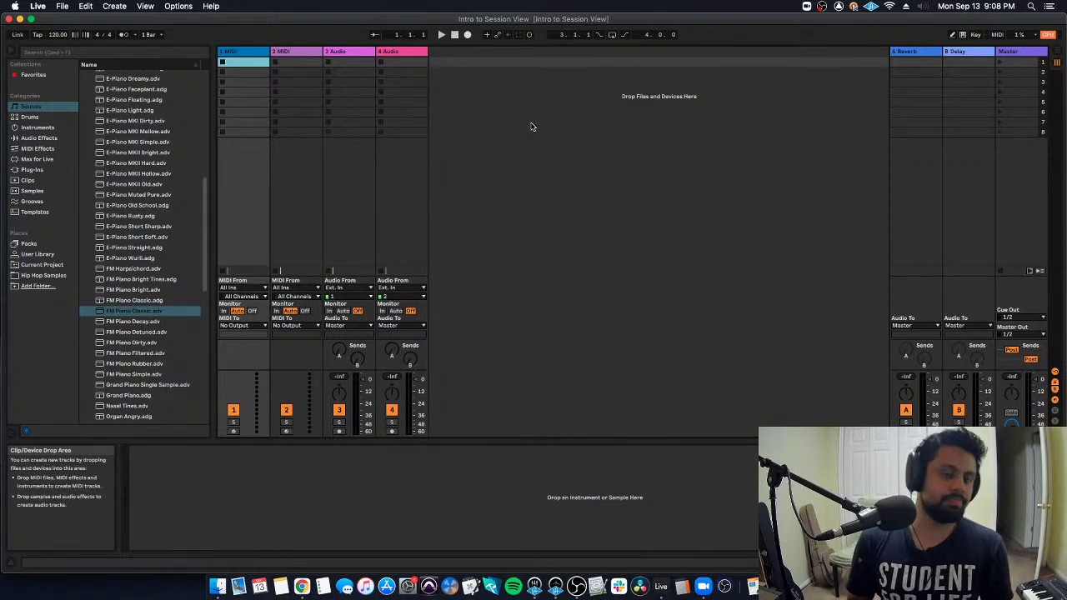
Switch back and forth between Session View and Arrangement View to compare them, ending in Session View
left_click(578, 176)
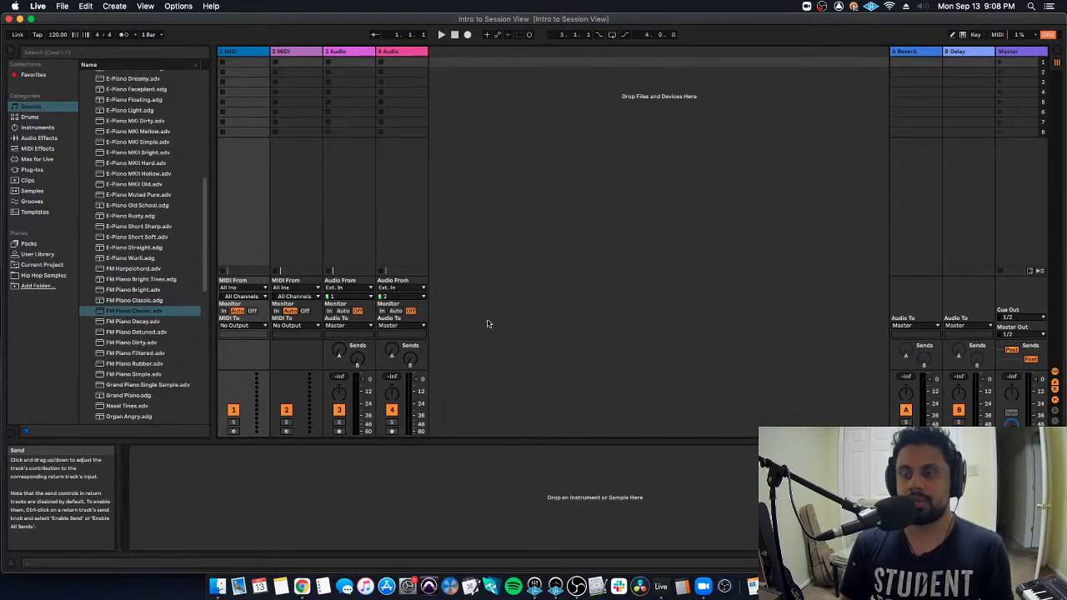
key("Tab")
key("Tab")
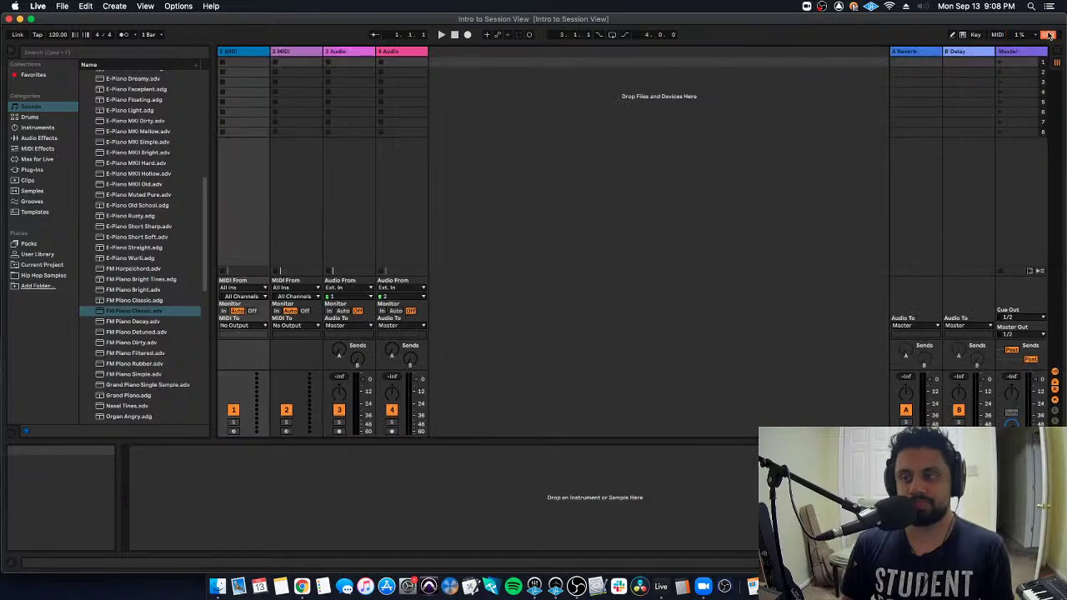
key("Tab")
key("Tab")
key("Tab")
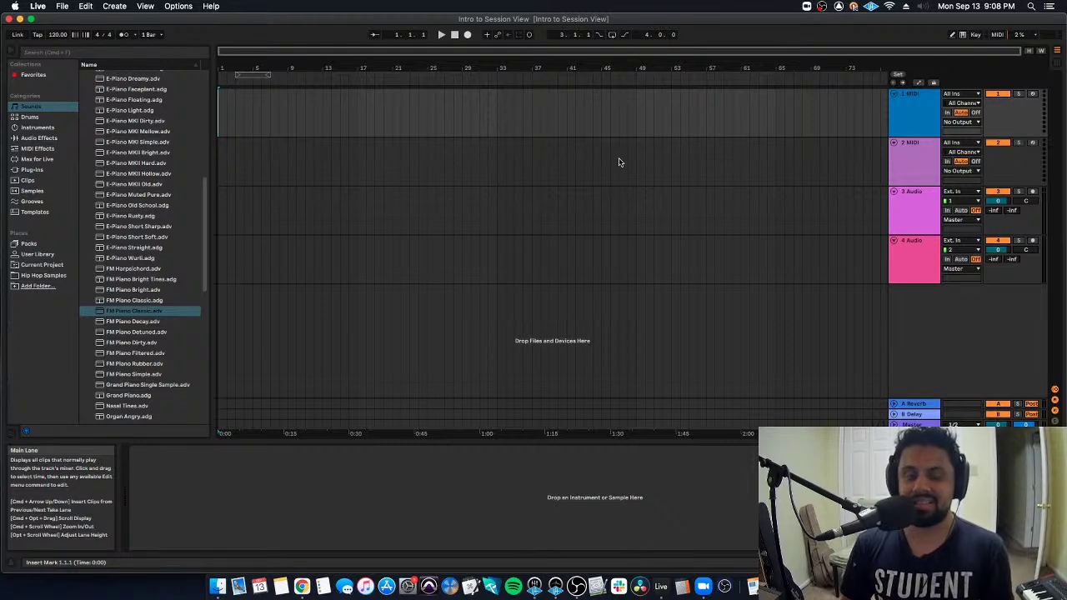
key("Tab")
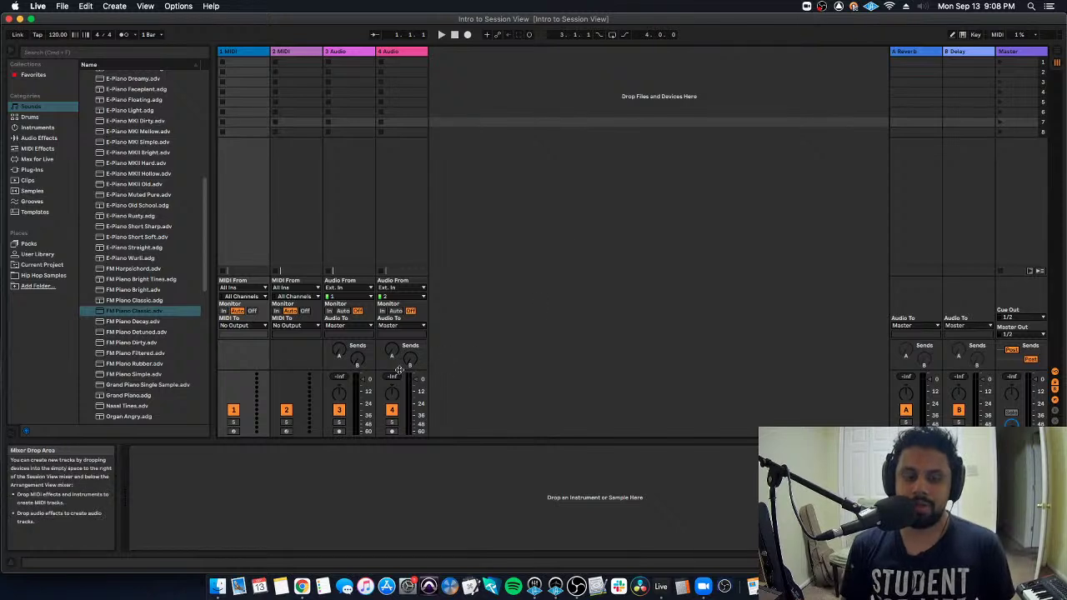
Try out the pan control of the 3 Audio track and toggle its track activator off and on
left_click_drag(364, 384, 338, 388)
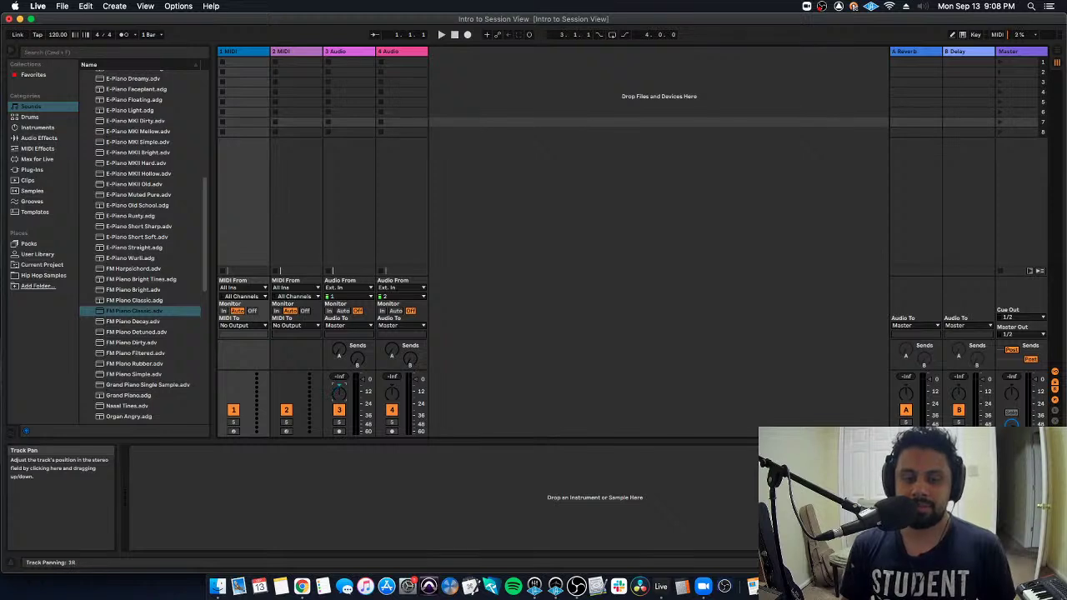
left_click(340, 410)
left_click(340, 410)
left_click(339, 411)
left_click(340, 411)
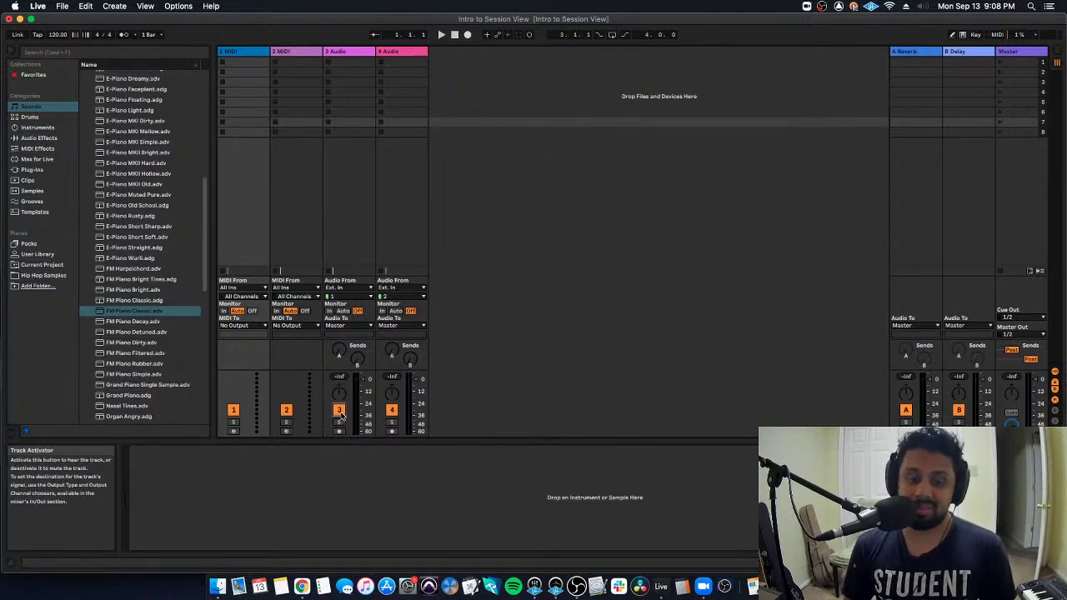
Toggle solo and record arm on and off for the 3 Audio track
left_click(339, 424)
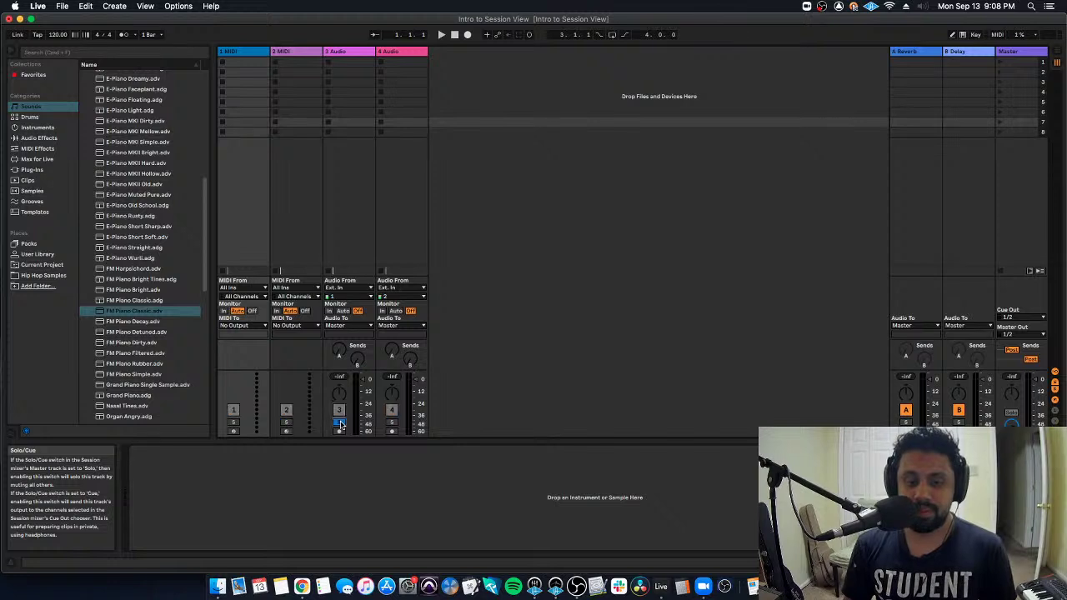
left_click(340, 424)
left_click(340, 431)
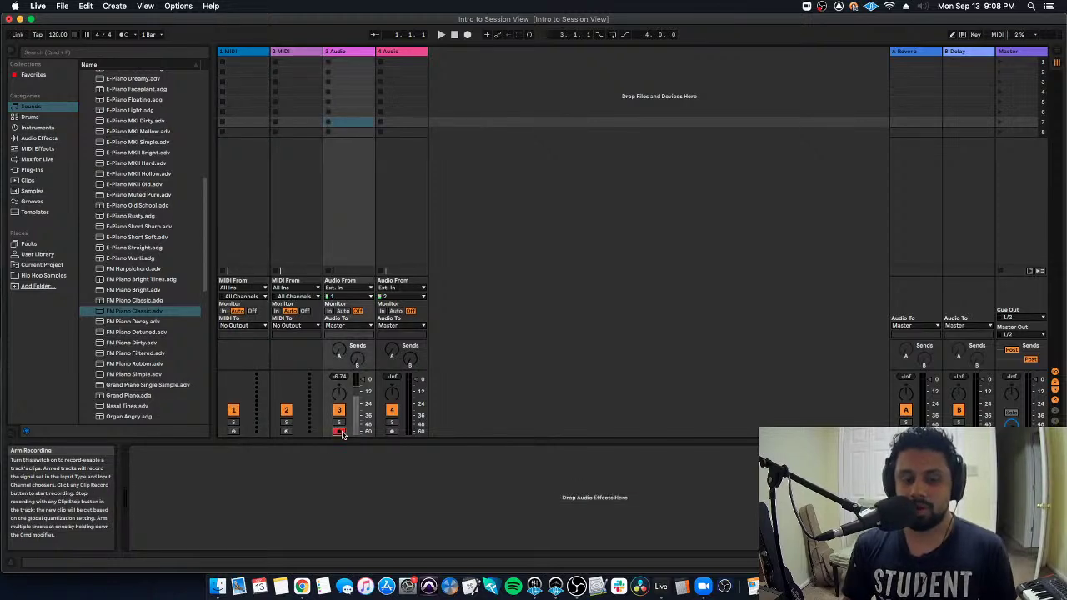
left_click(340, 431)
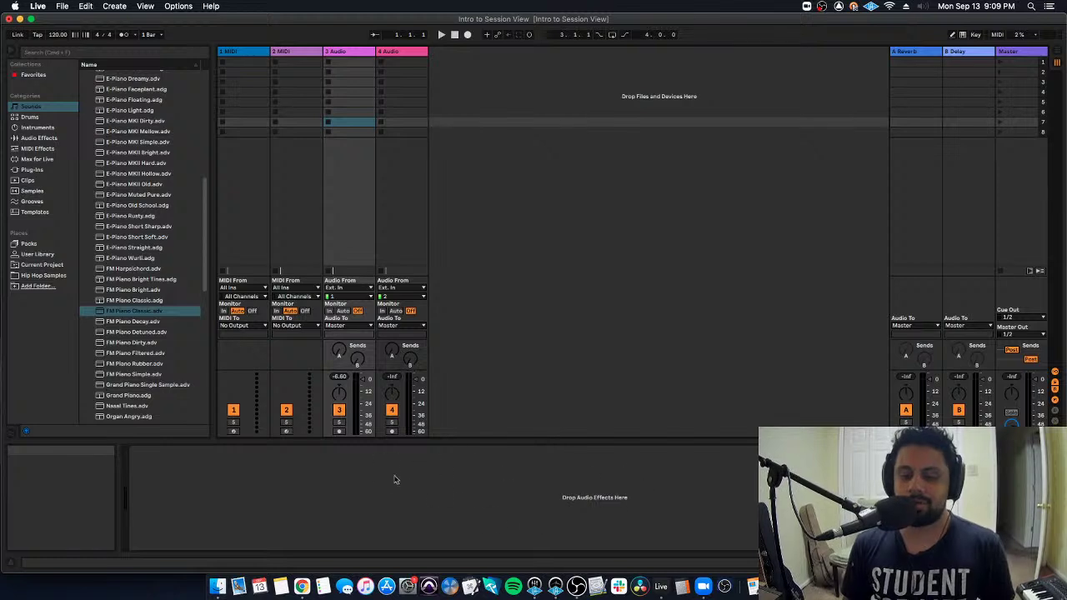
Select several empty clip slots on the 3 Audio track, ending on the first one
left_click(364, 70)
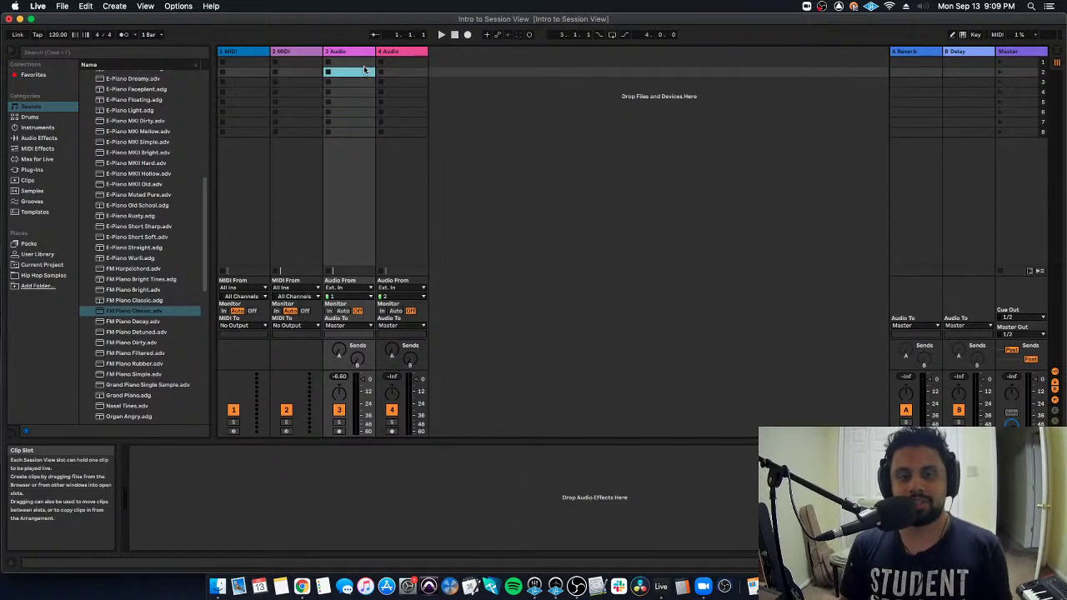
left_click(359, 112)
left_click(362, 92)
left_click(358, 61)
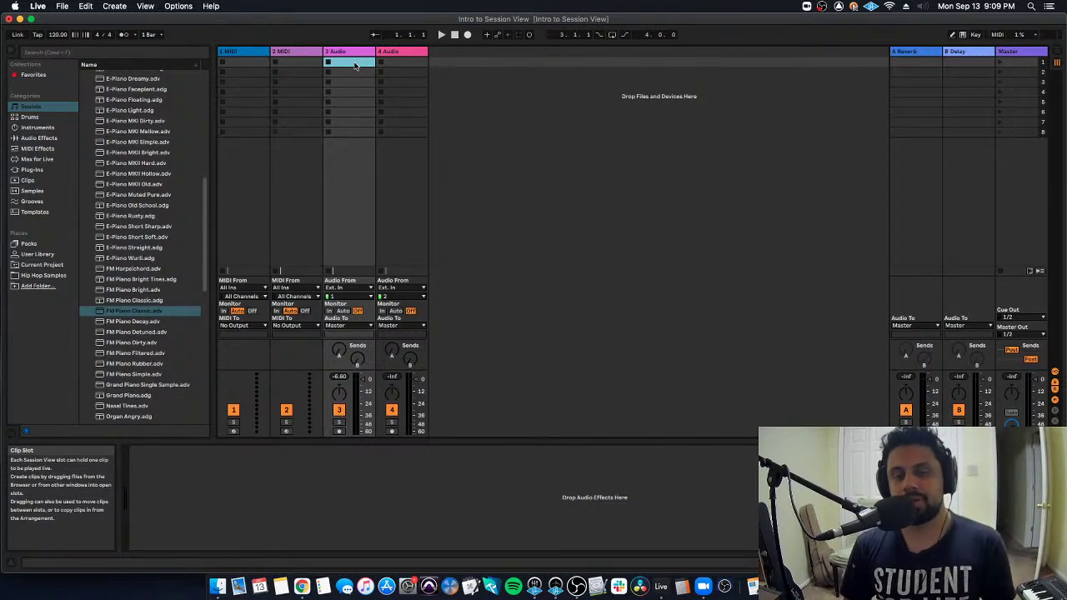
In Arrangement View, select a time range on the 1 MIDI track's lane and clear the selection
key("Tab")
mouse_move(233, 98)
left_mouse_down()
mouse_move(278, 117)
mouse_move(353, 115)
left_mouse_up()
left_click(309, 108)
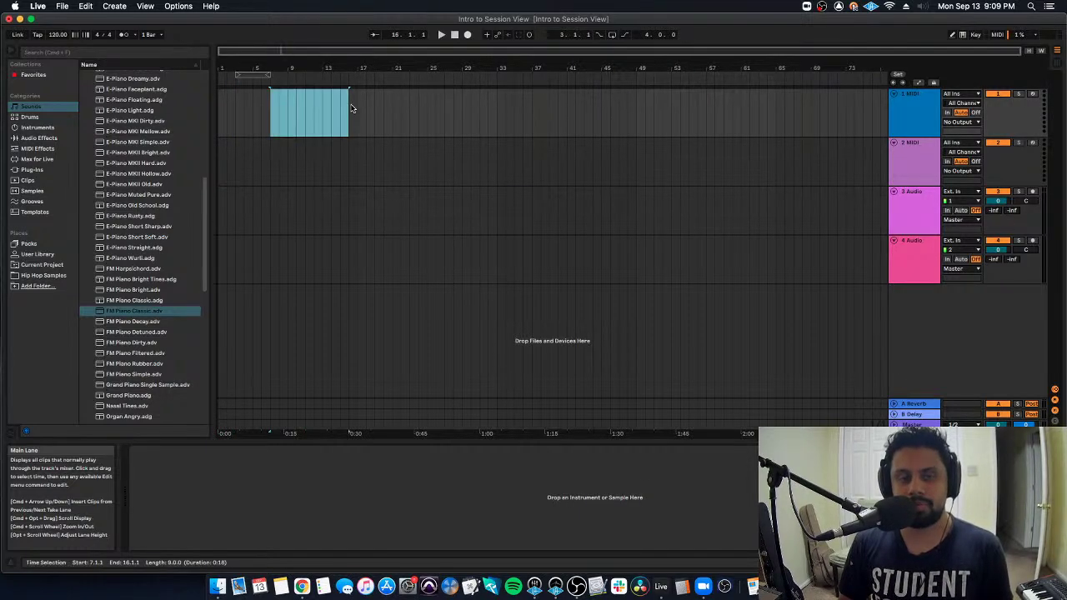
left_click(338, 113)
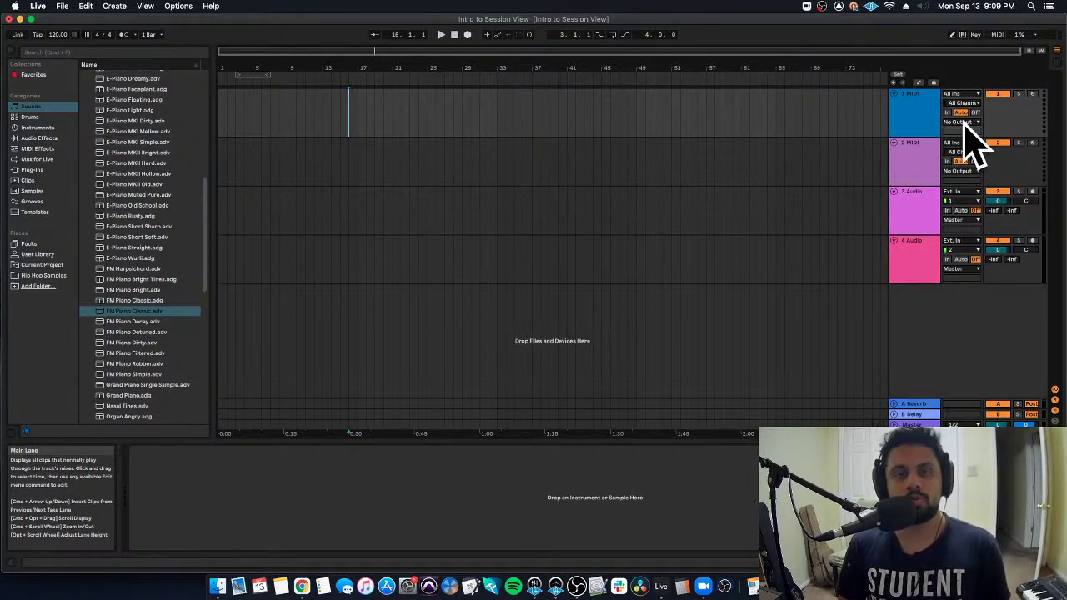
Return to Session View and delete both MIDI tracks, keeping the two audio tracks
key("Tab")
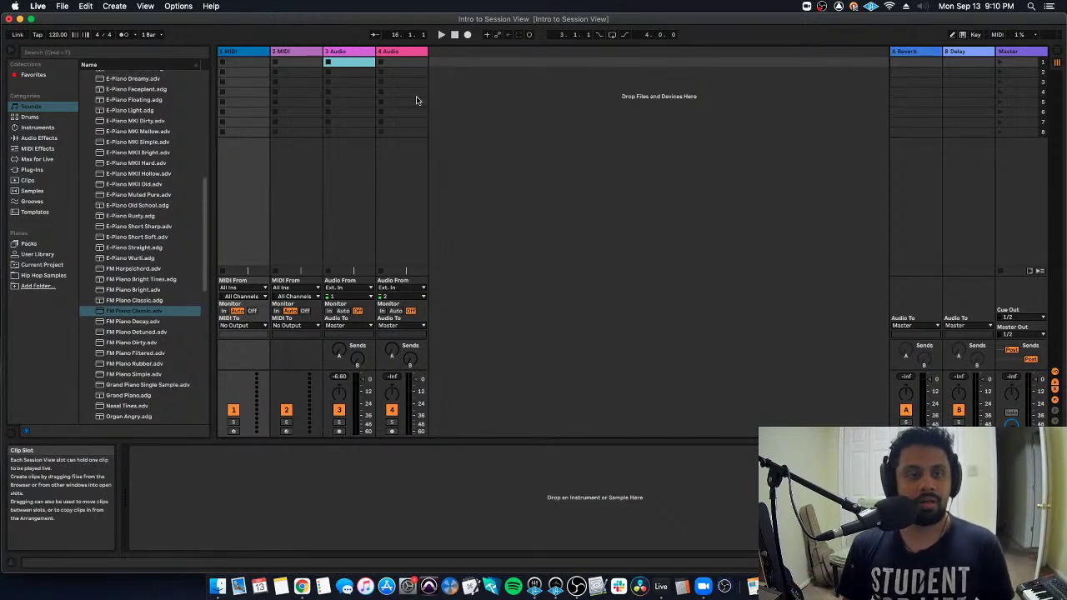
left_click(258, 52)
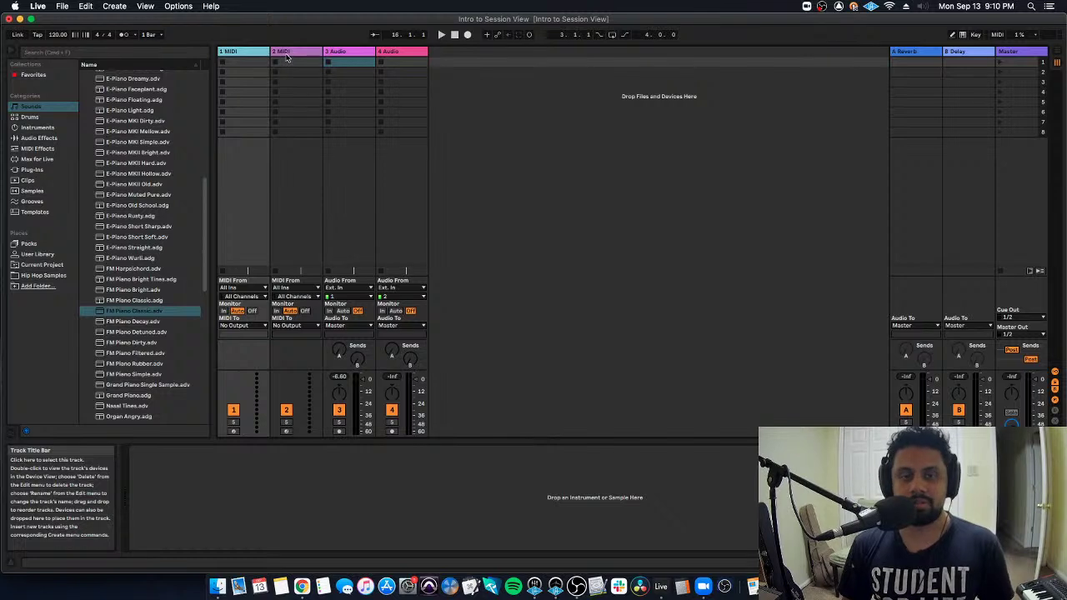
key("Delete")
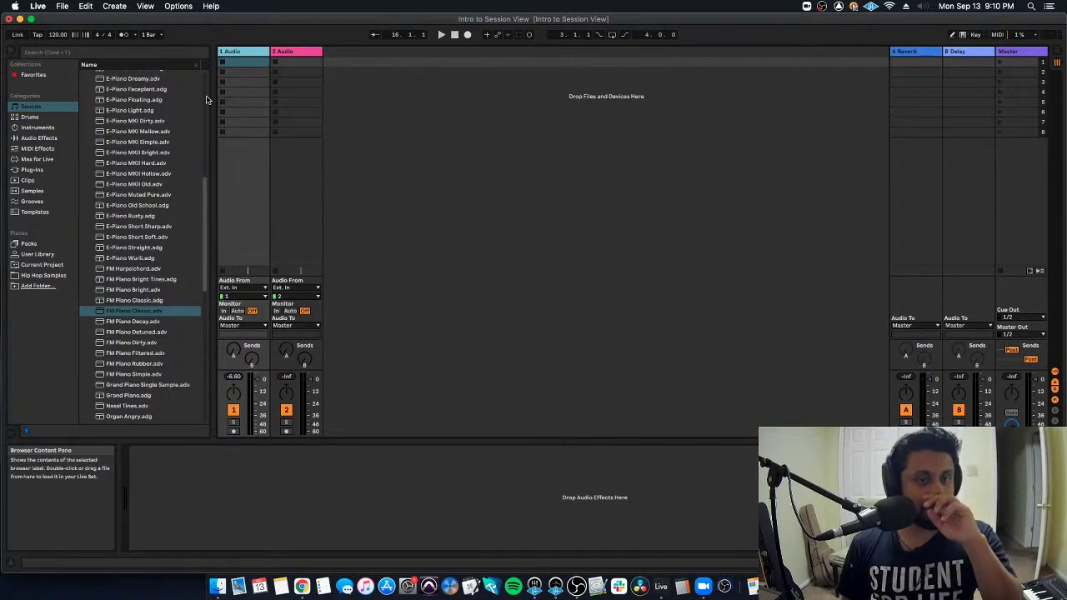
Load the second listed 909 Core Kit Off Hat clip into the first track's first slot and switch between its notes and devices
left_click(52, 192)
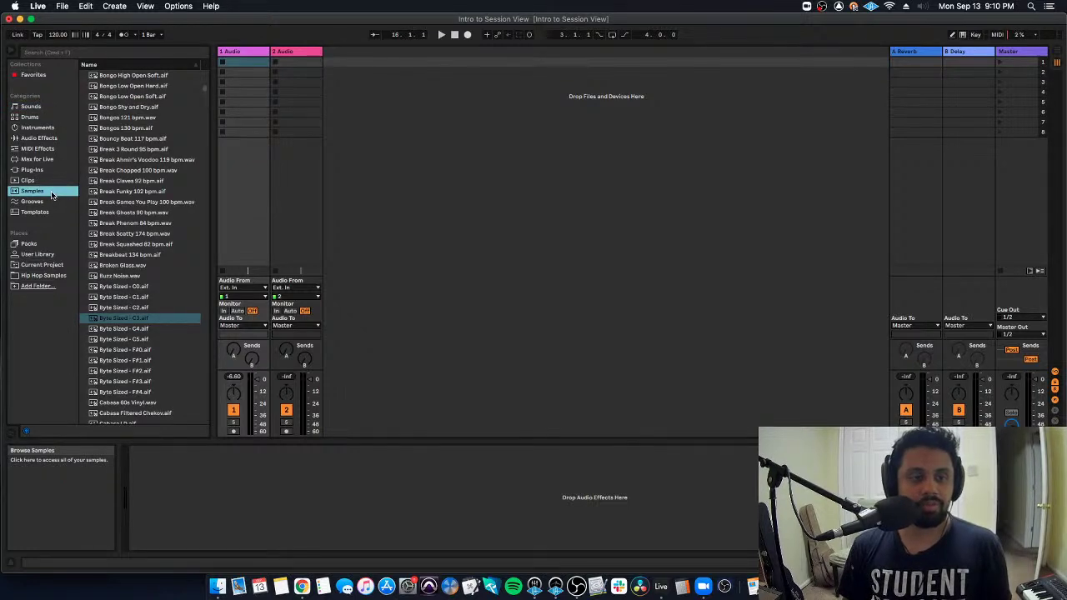
left_click(51, 180)
left_click(147, 211)
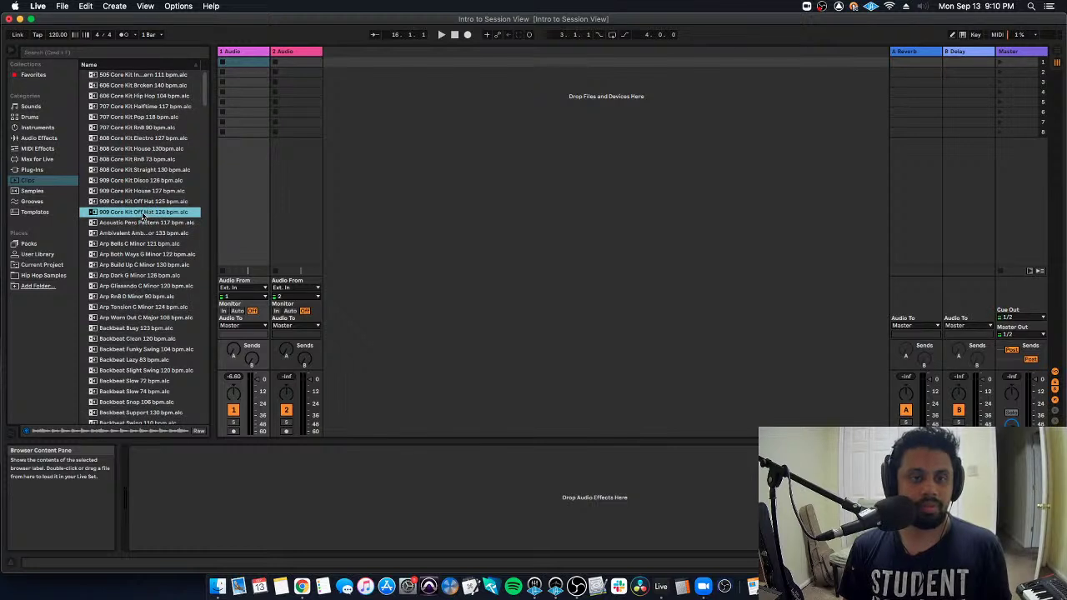
left_click_drag(143, 215, 248, 65)
key("shift+Tab")
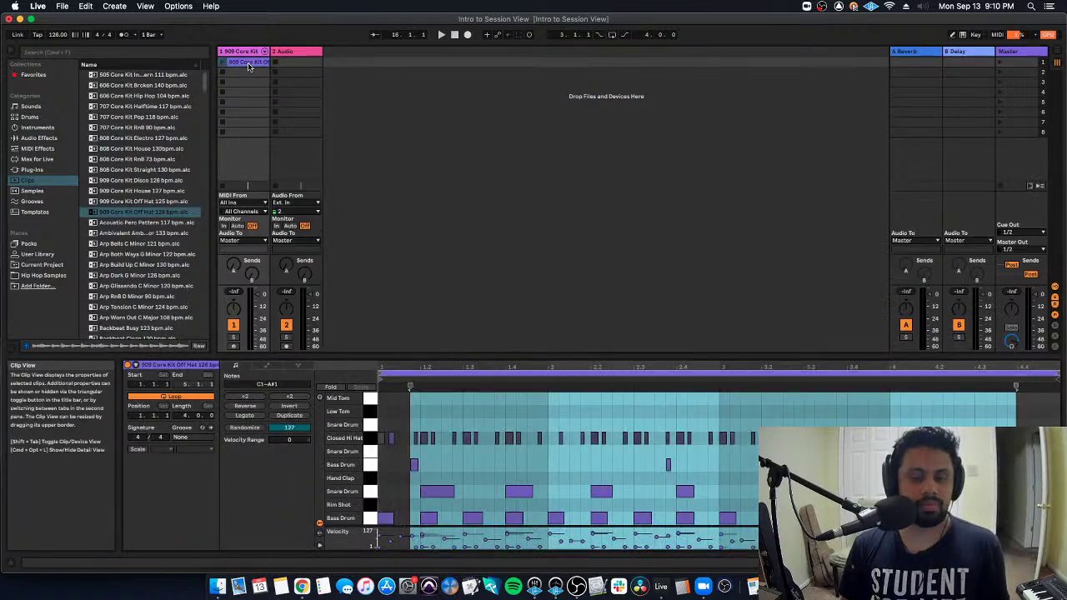
key("shift+Tab")
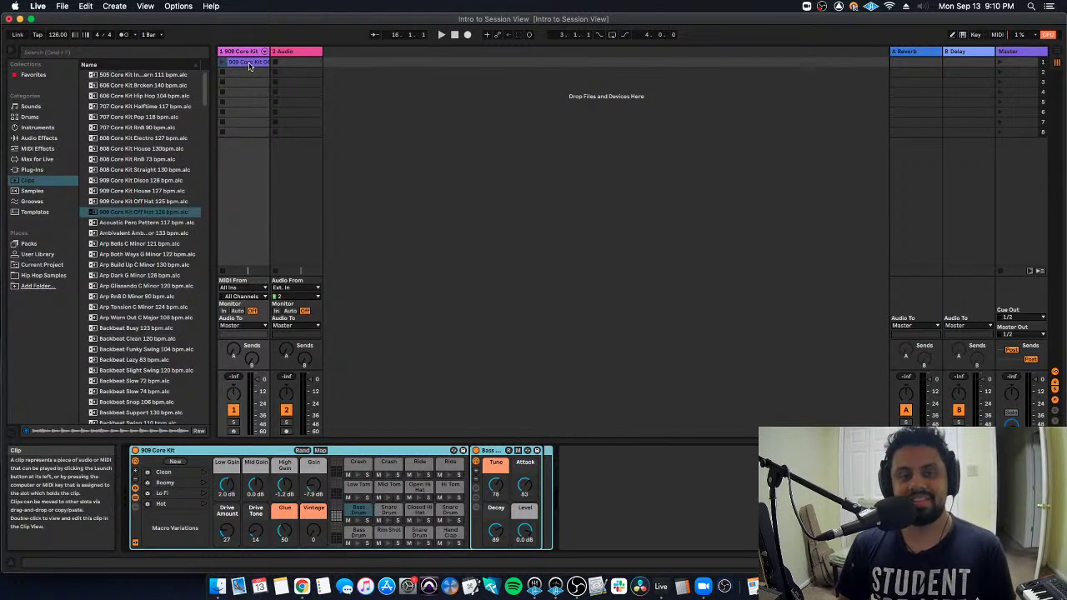
Rename the 909 Core Kit track to "Drums" and view its track colour options without changing the colour
left_click(249, 65)
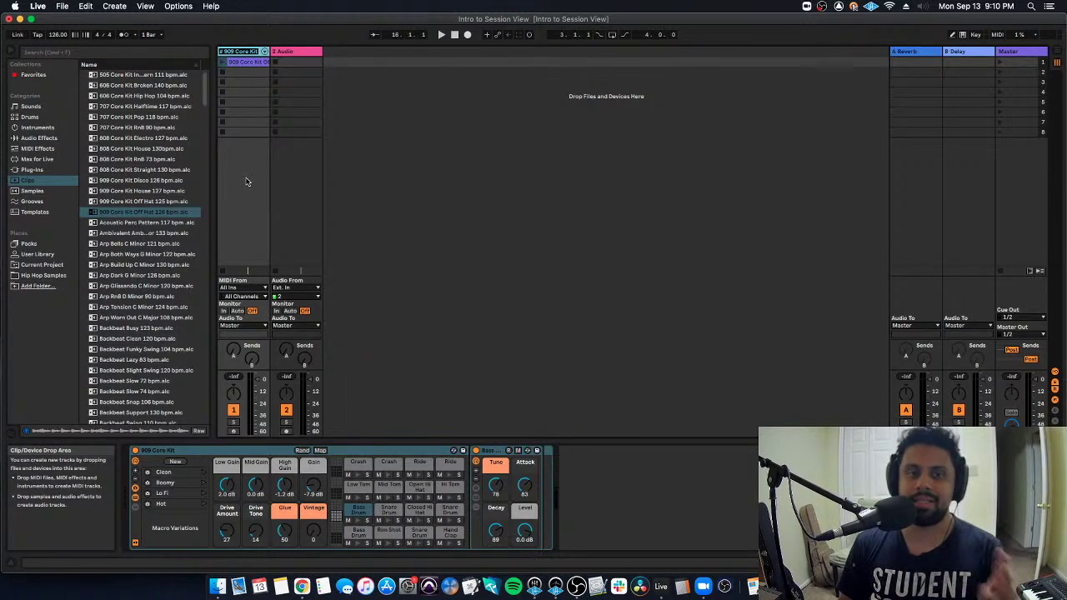
type("Drums")
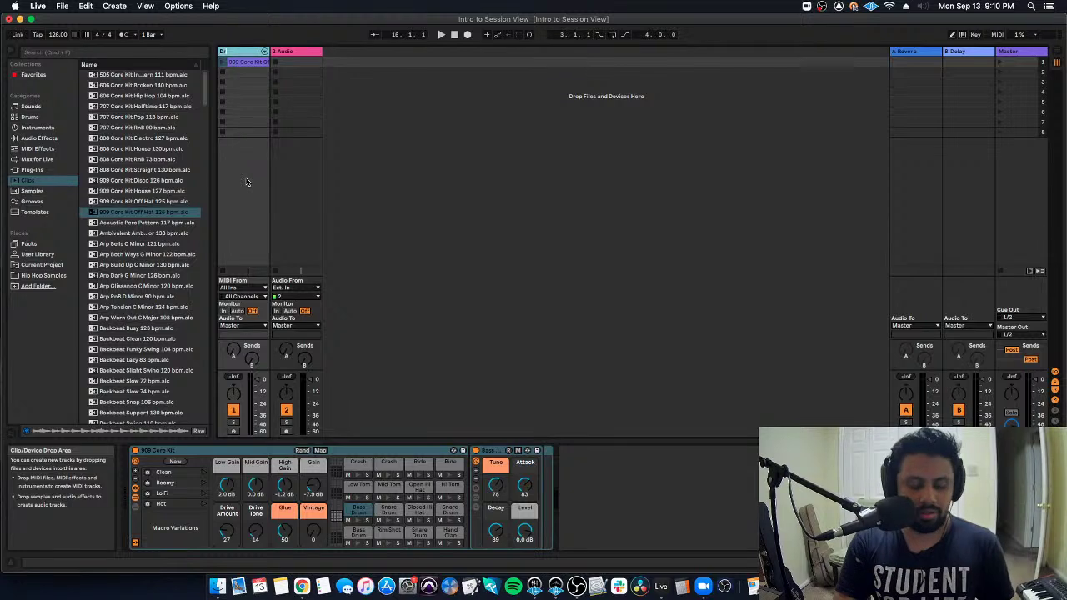
right_click(240, 53)
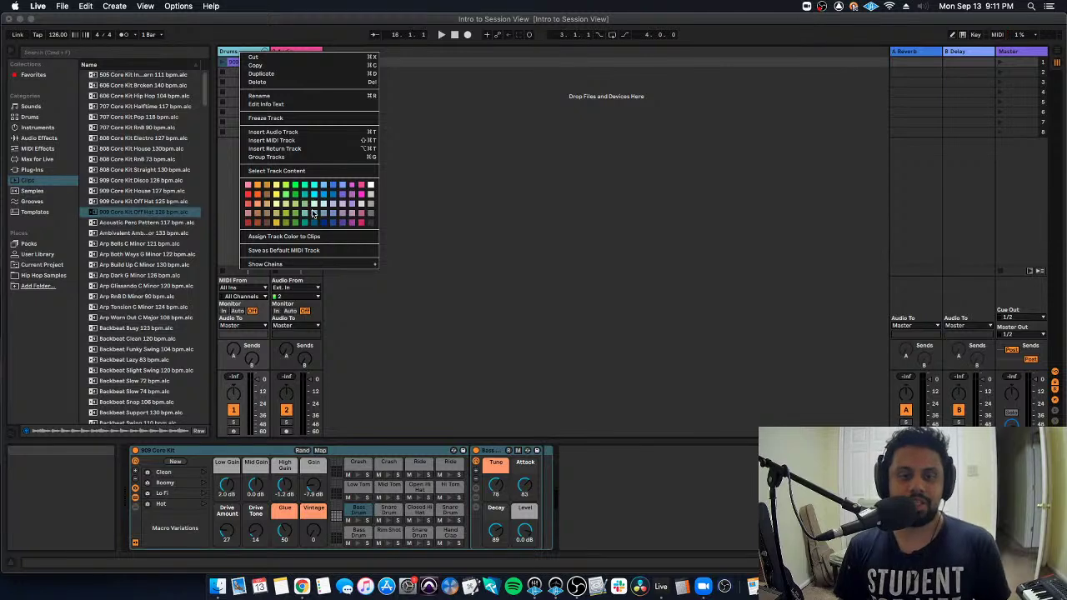
left_click(223, 180)
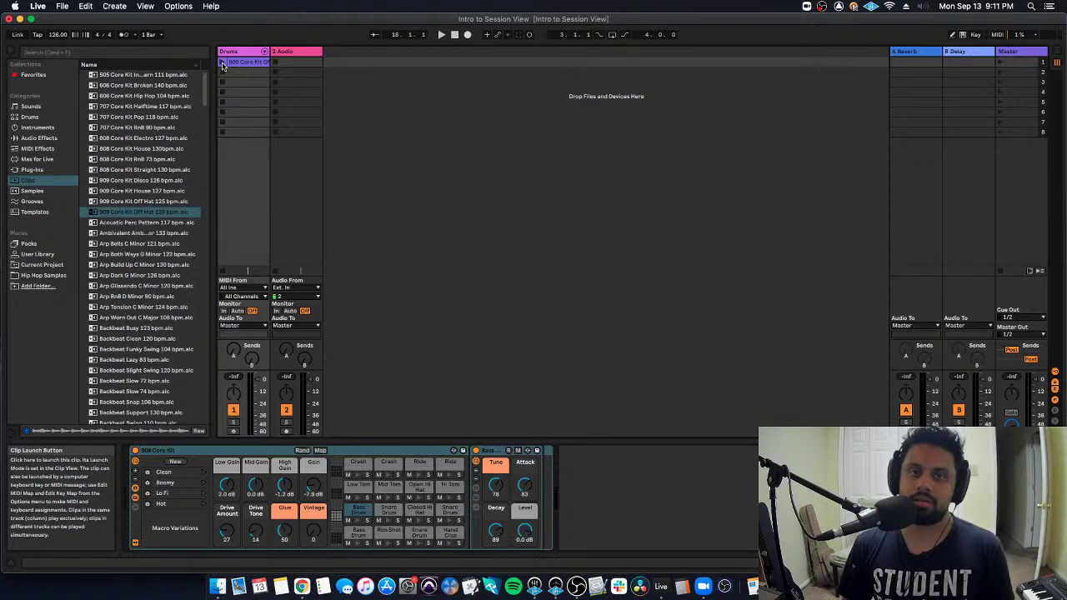
Launch the 909 Core Kit Off Hat clip on the Drums track
left_click(223, 64)
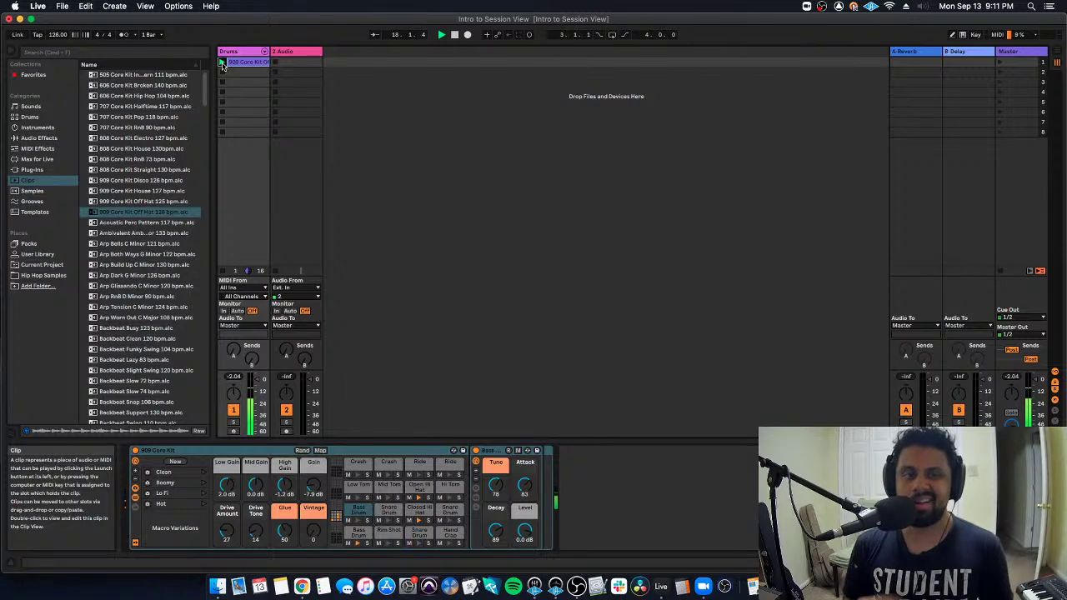
Show the notes of the playing 909 Core Kit Off Hat clip and stop that clip on the Drums track
key("shift+Tab")
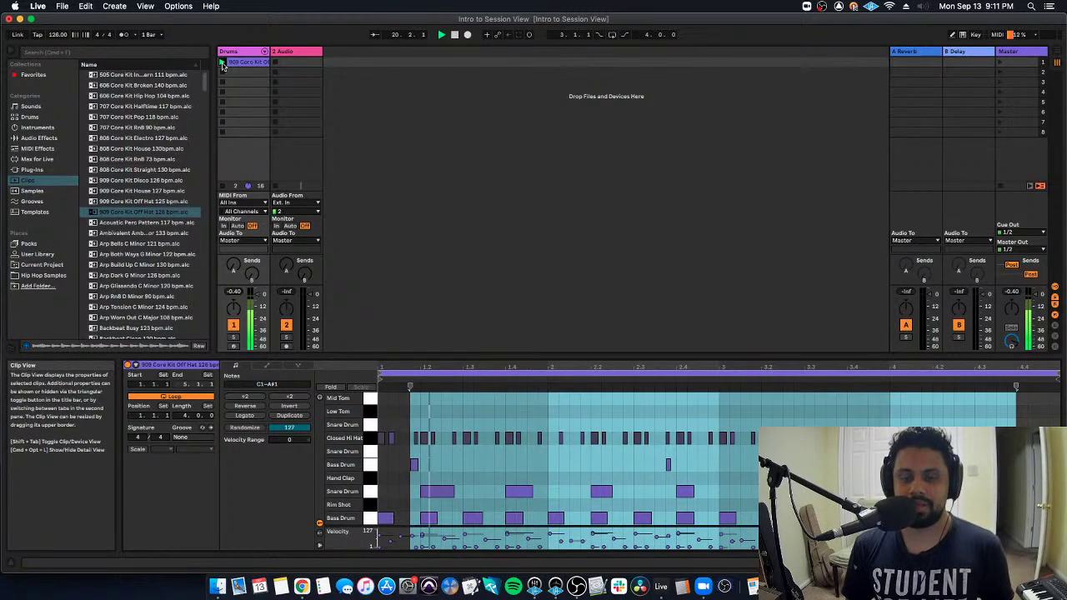
left_click(505, 416)
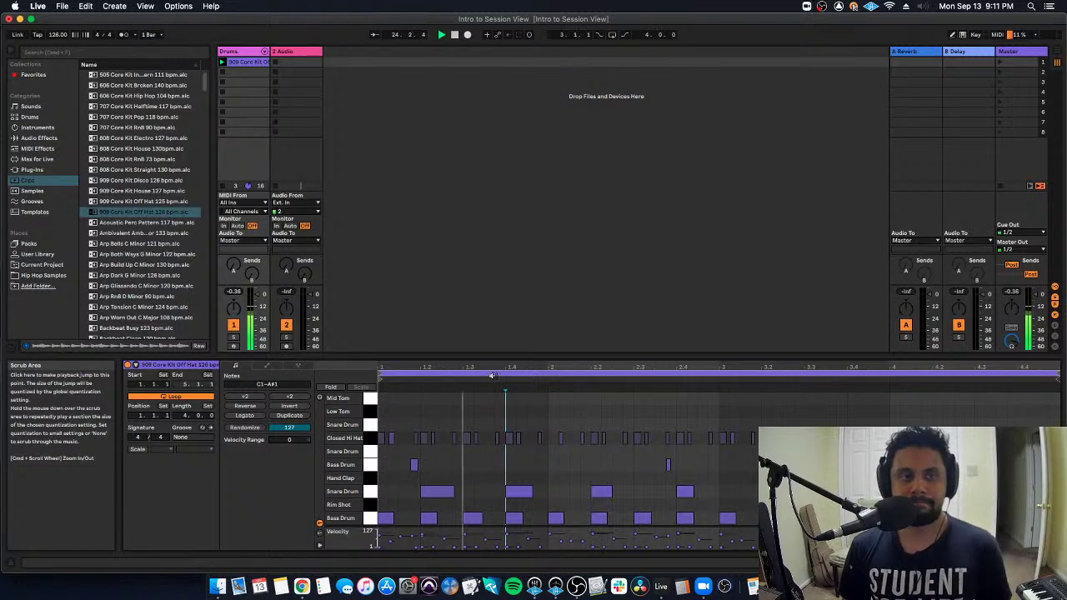
left_click(224, 77)
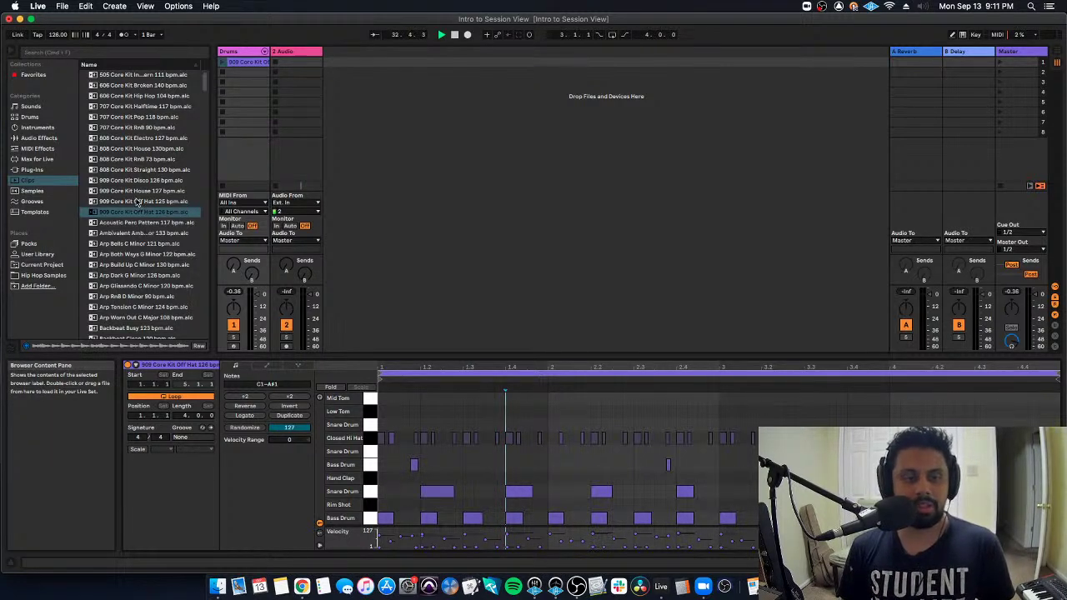
Load the 909 Core Kit House 127 bpm clip into the second slot of the Drums track
left_click(138, 202)
left_click(137, 192)
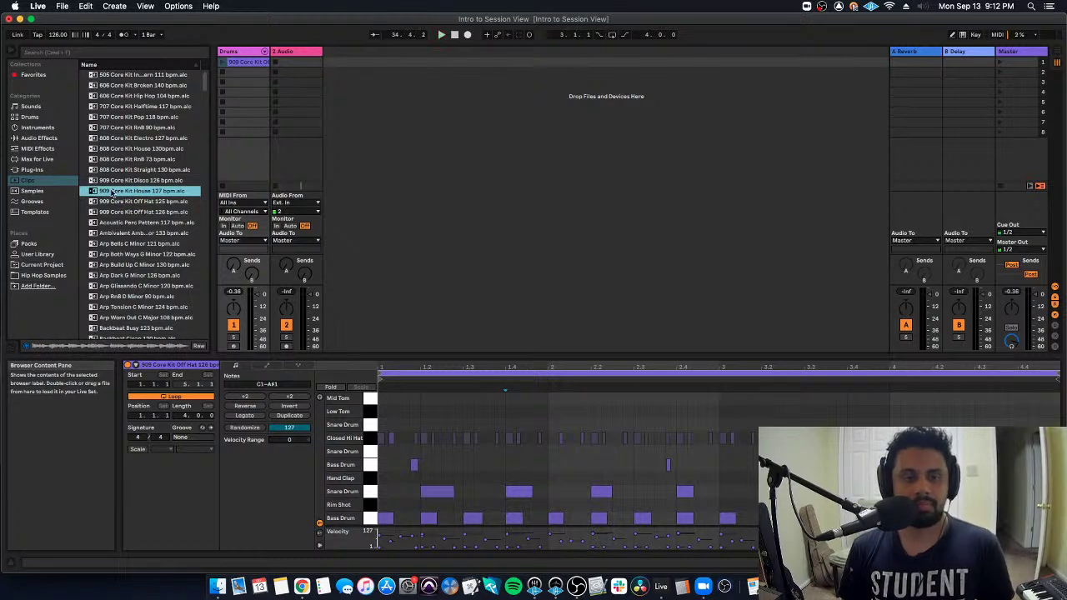
left_click_drag(214, 187, 244, 73)
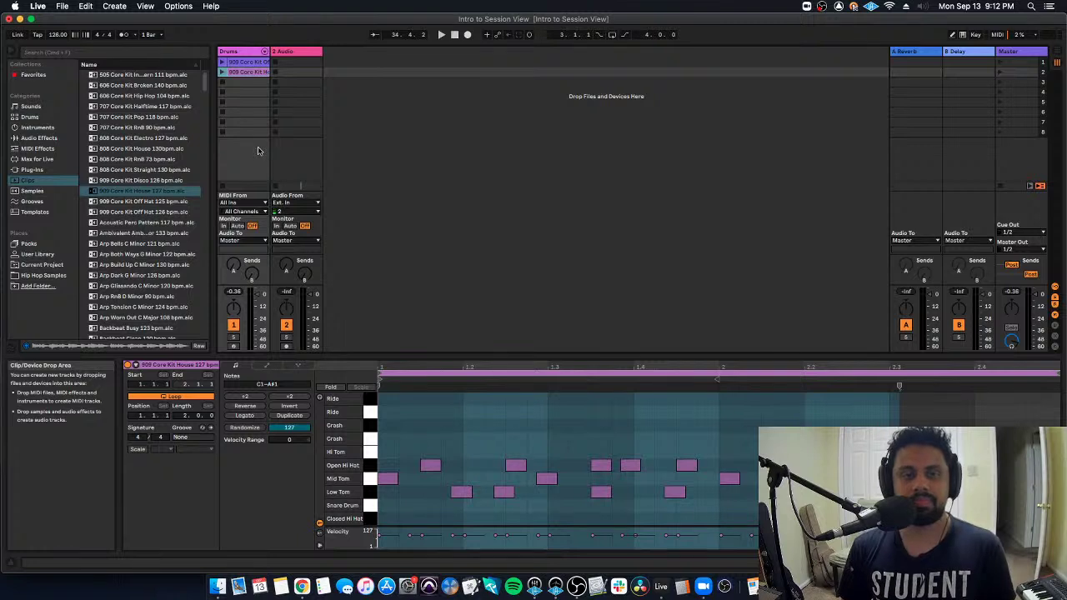
Launch the Off Hat clip and alternate playback between it and the House clip on the Drums track
left_click(222, 63)
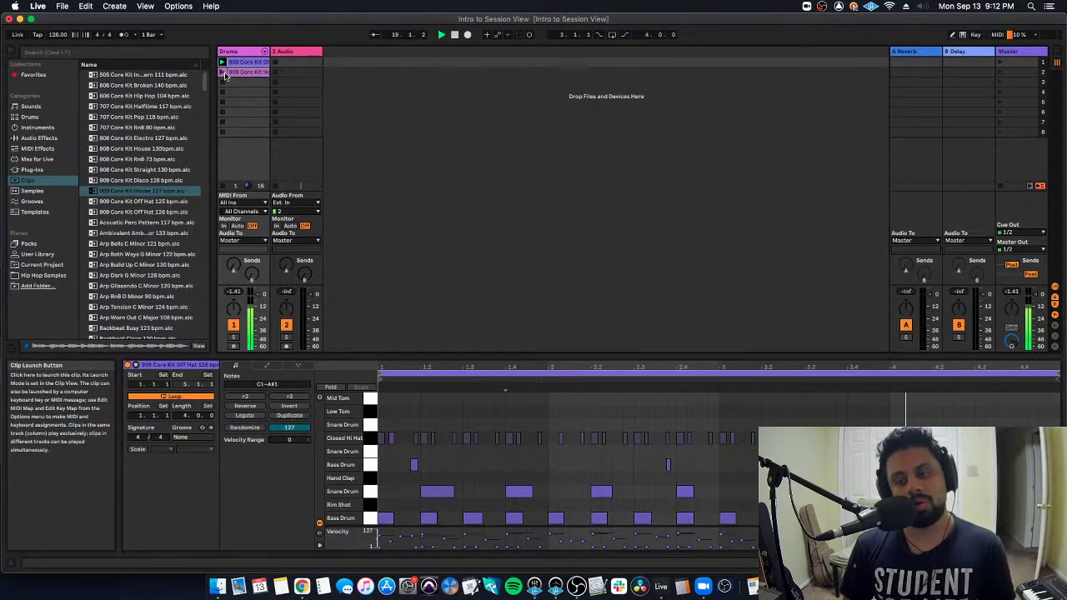
left_click(222, 72)
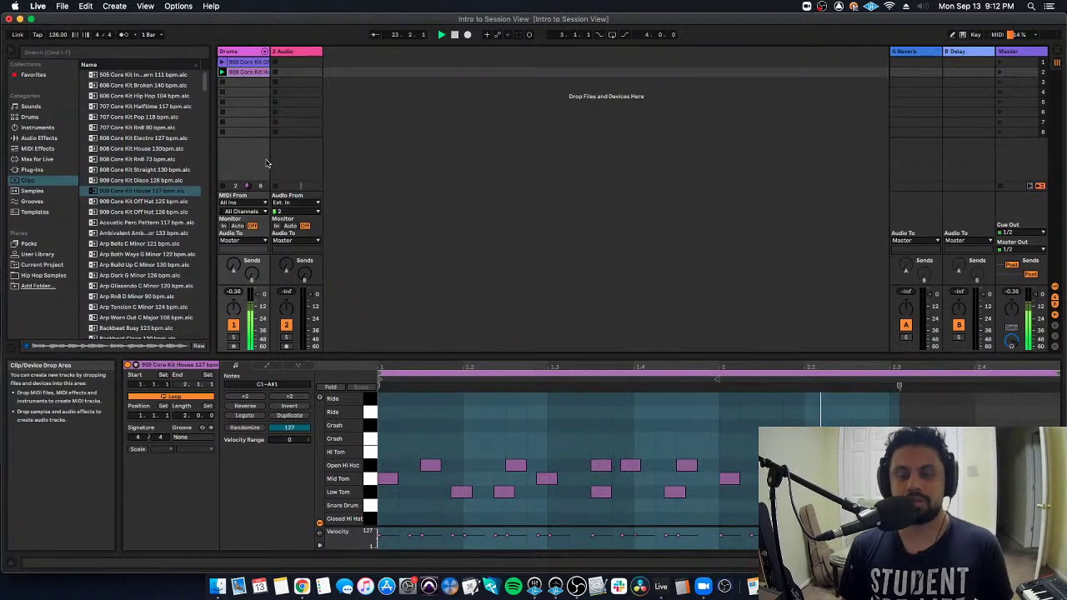
left_click(222, 63)
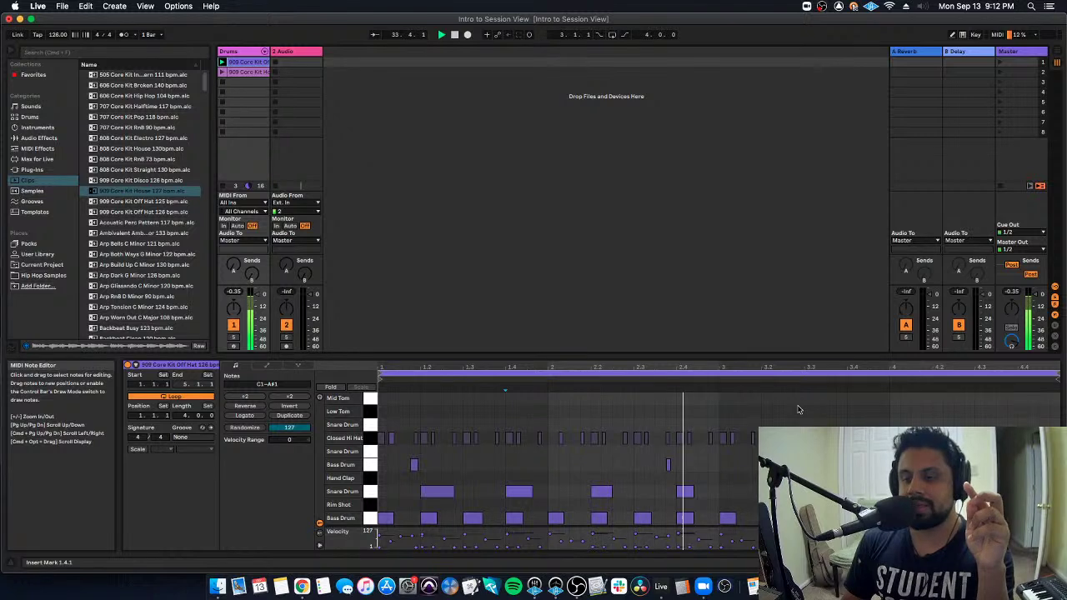
left_click(222, 72)
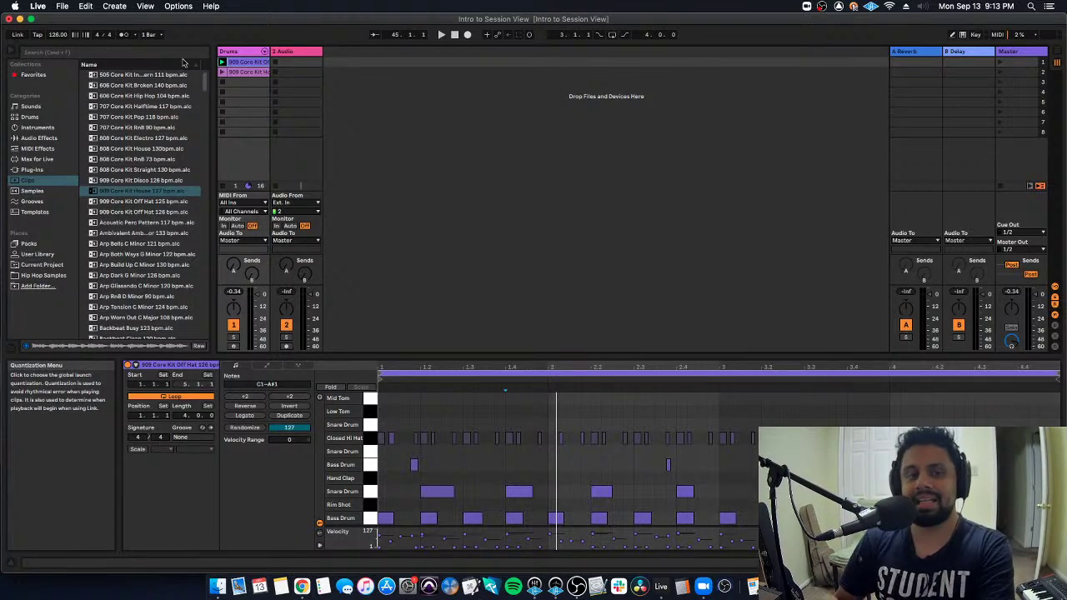
View the House clip's notes, return to the Off Hat clip's notes and place the insert marker late in its pattern
left_click(250, 73)
left_click(249, 63)
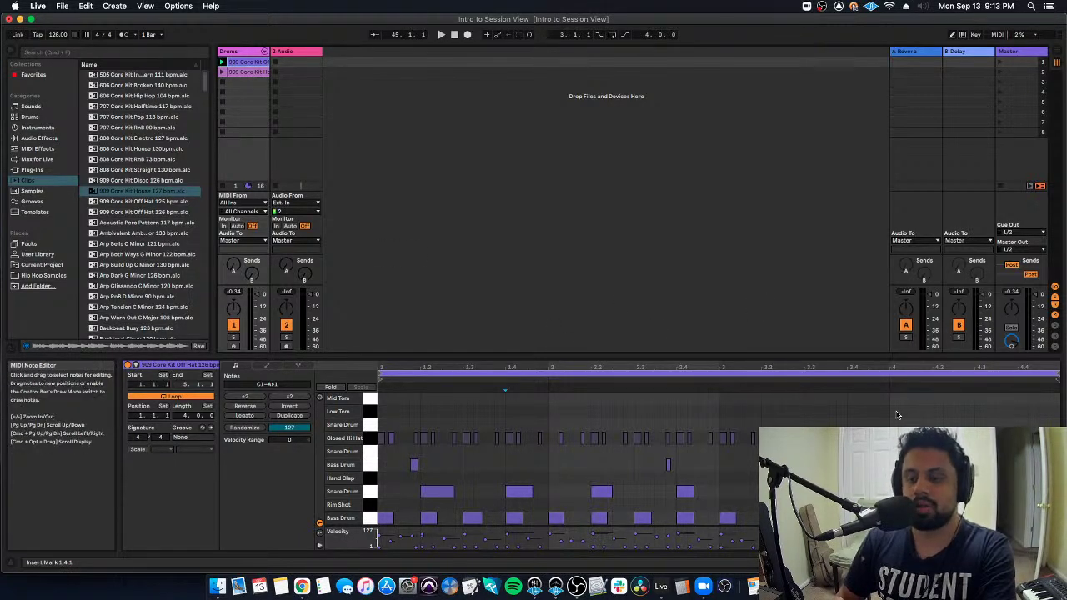
left_click(933, 423)
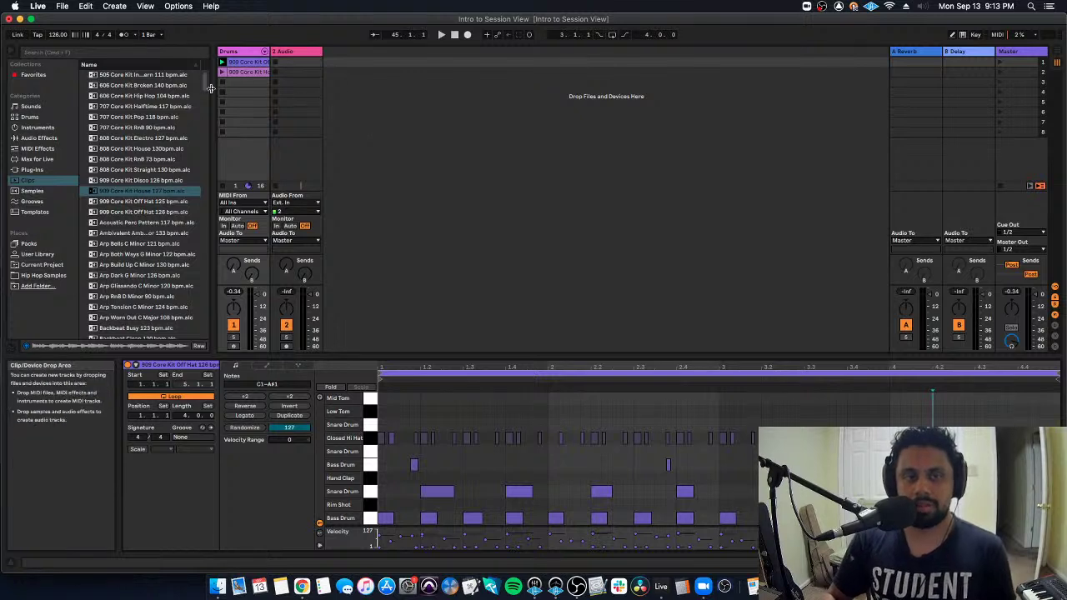
Restart playback with the Off Hat clip, switch to the House clip and return to the Off Hat clip
left_click(222, 62)
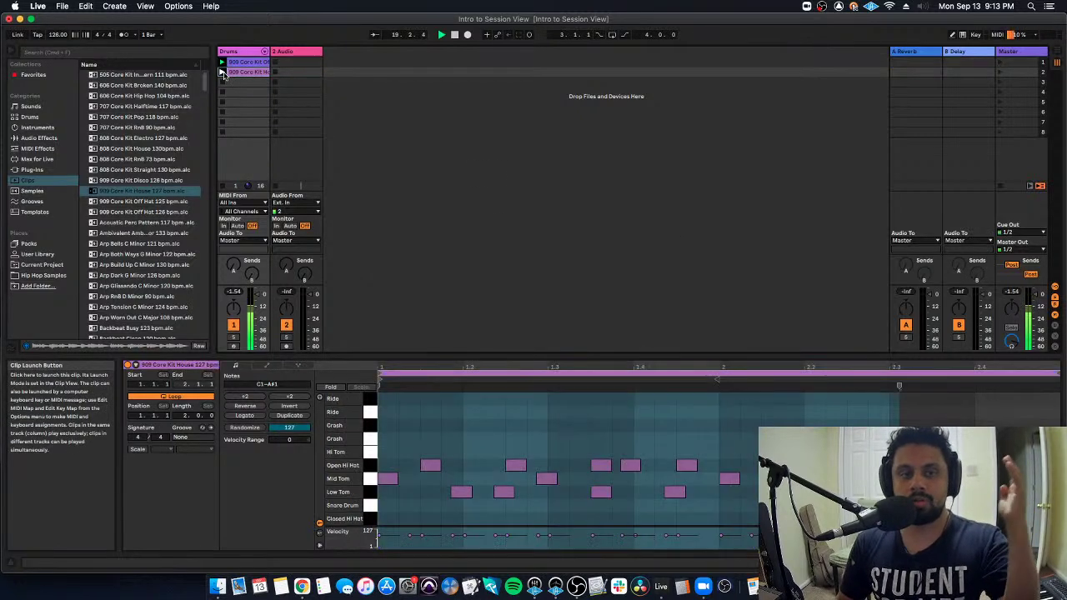
key("Down")
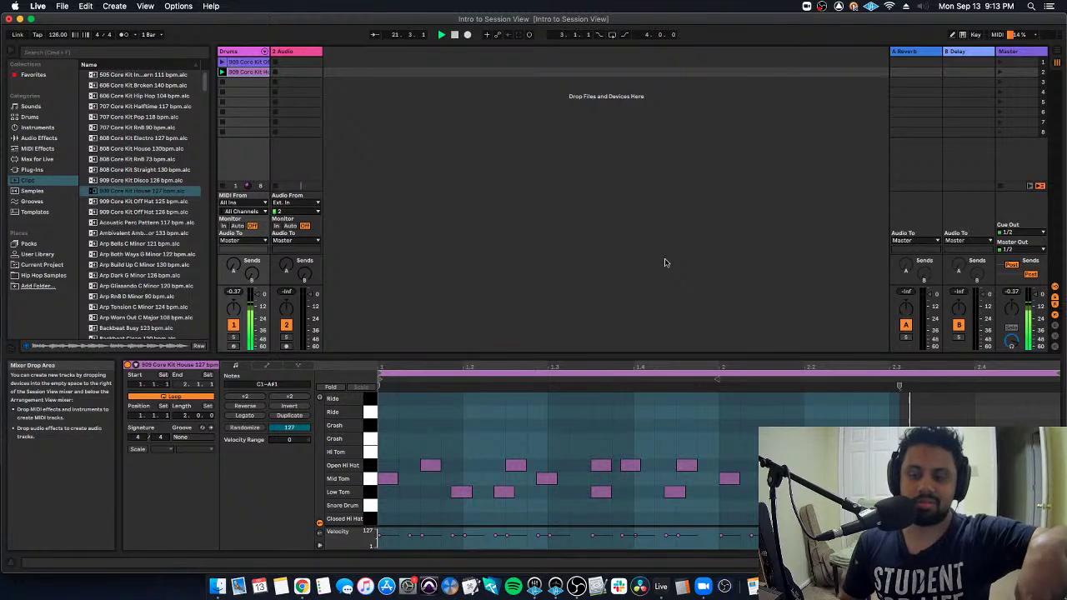
left_click(223, 65)
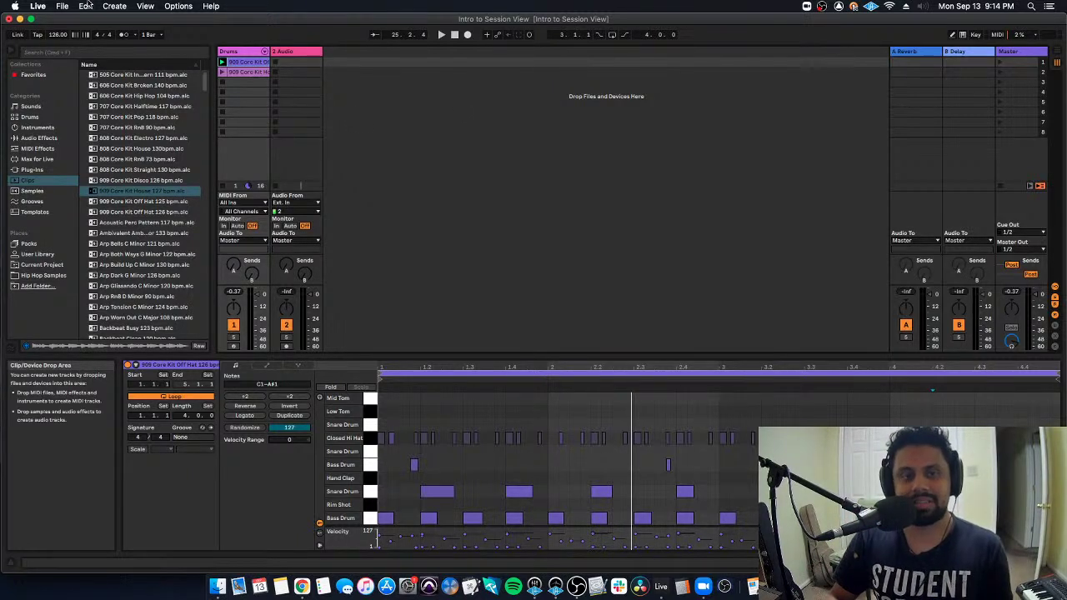
Set the global launch quantization to 2 Bars and alternate launching the Off Hat and House clips to demonstrate the switching time
left_click(150, 34)
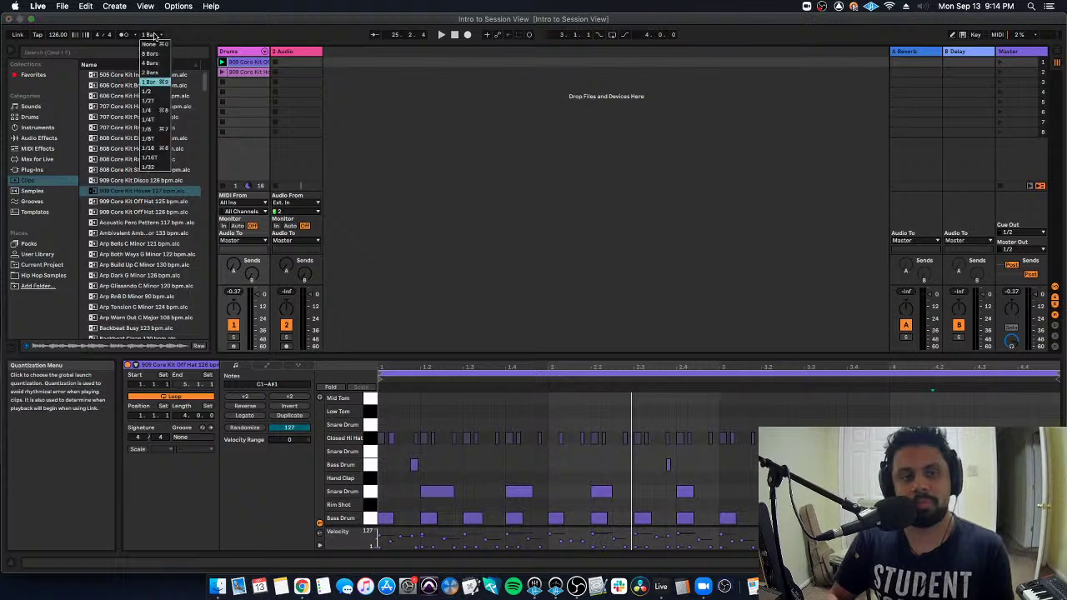
left_click(154, 77)
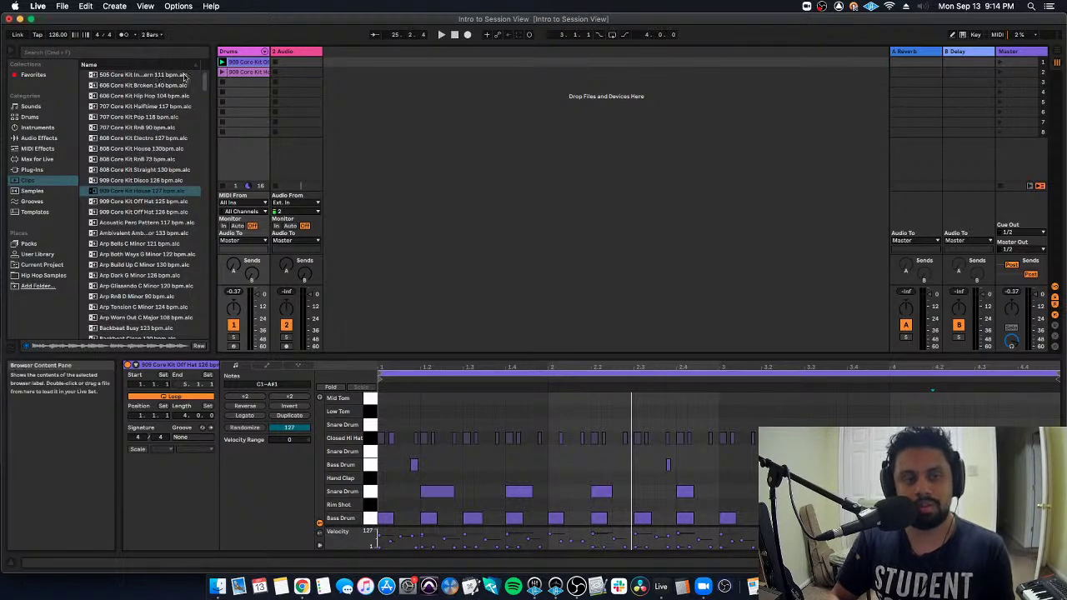
left_click(274, 87)
left_click(222, 62)
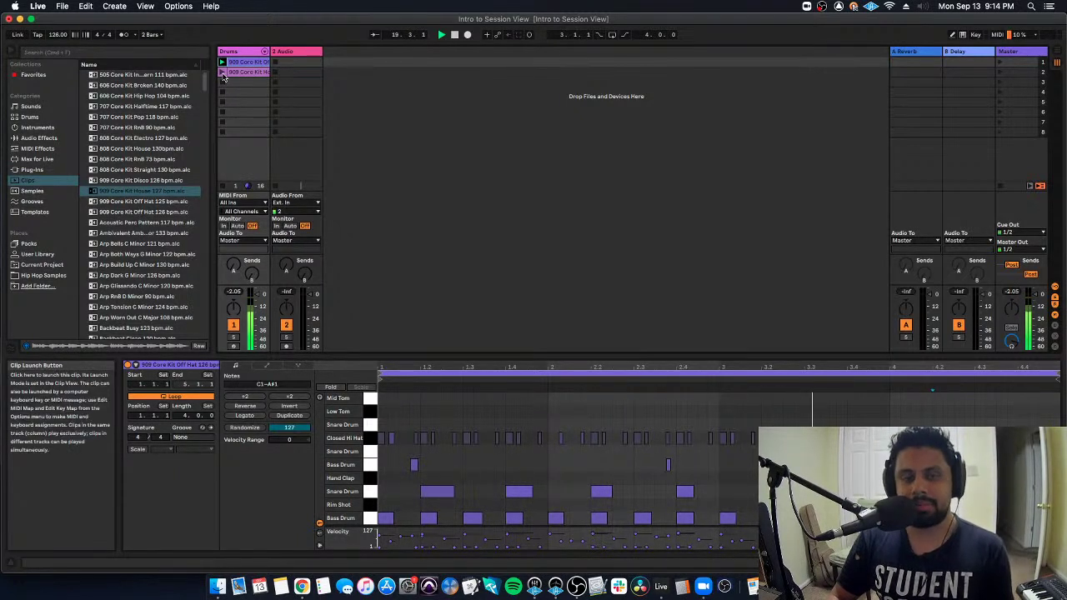
left_click(222, 74)
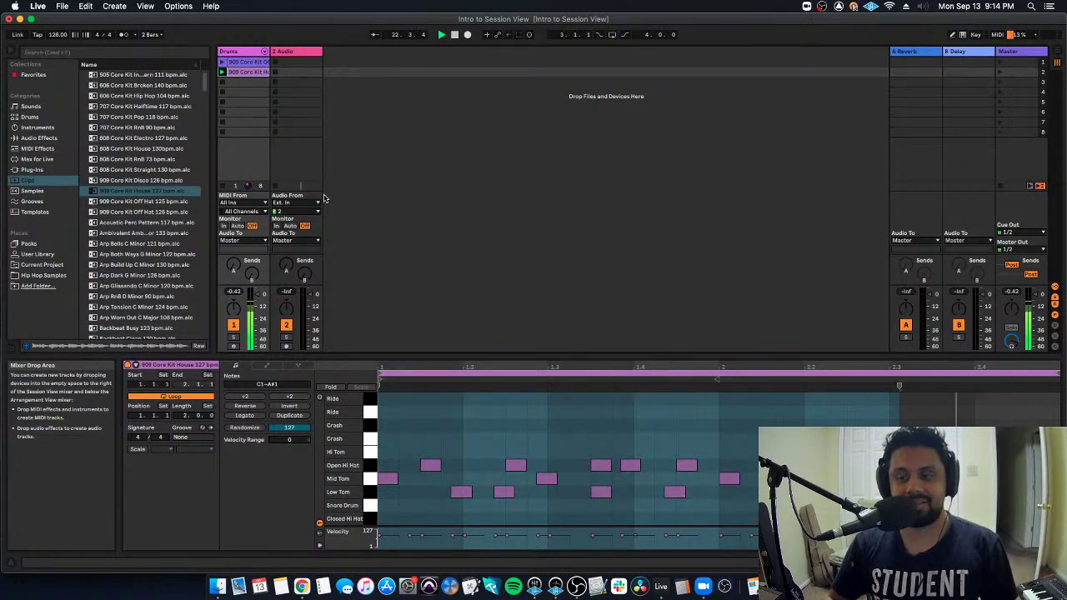
left_click(221, 65)
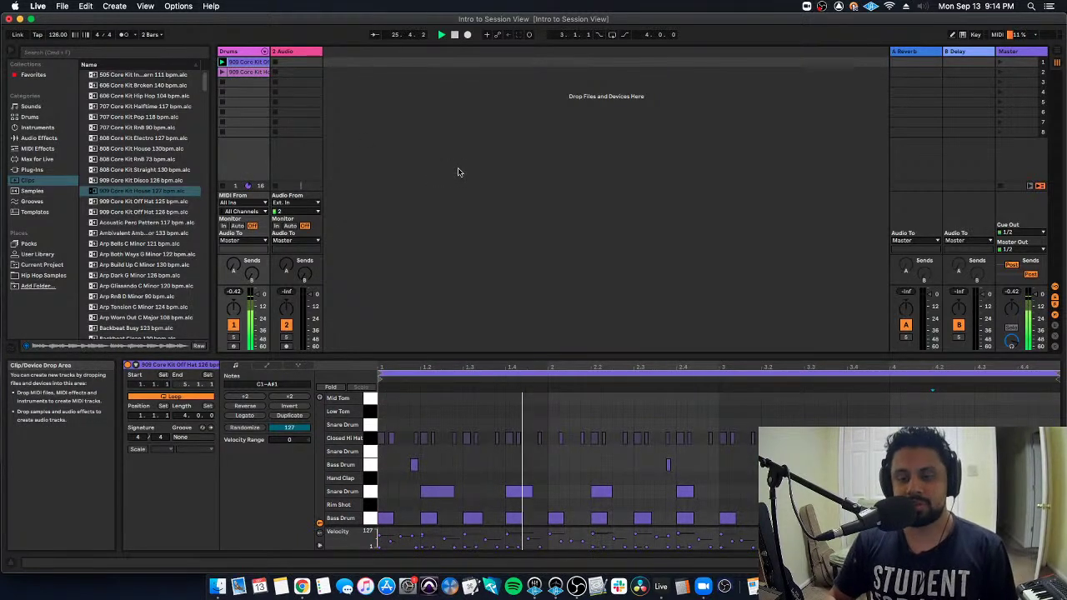
left_click(222, 73)
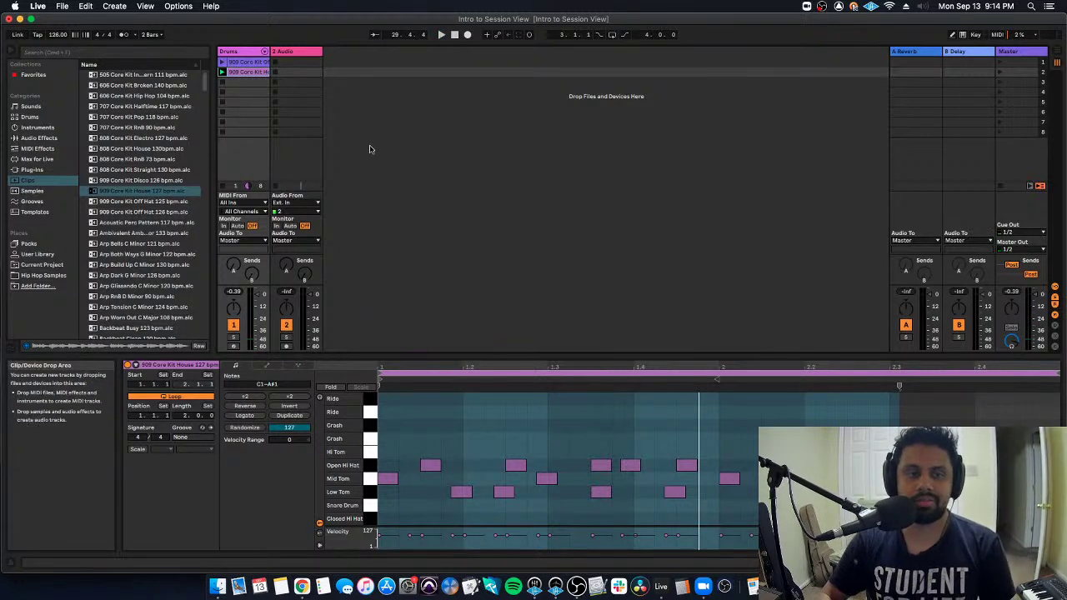
Set the global launch quantization to 1 Bar and deselect the House clip
left_click(151, 35)
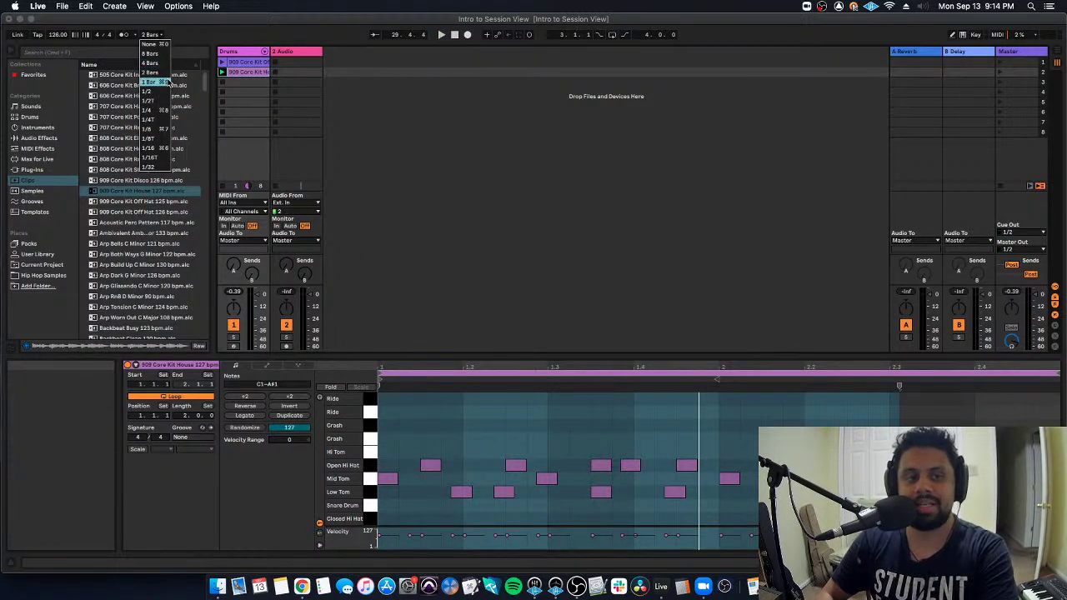
left_click(165, 83)
left_click(435, 152)
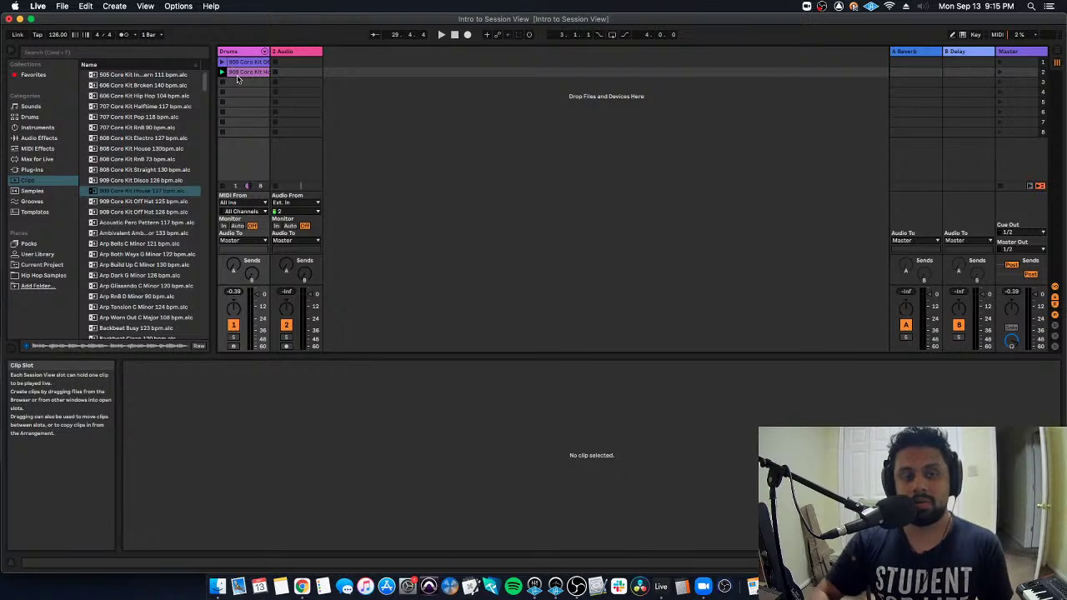
Compare the notes of the House and Off Hat clips and launch Off Hat followed by House
left_click(256, 75)
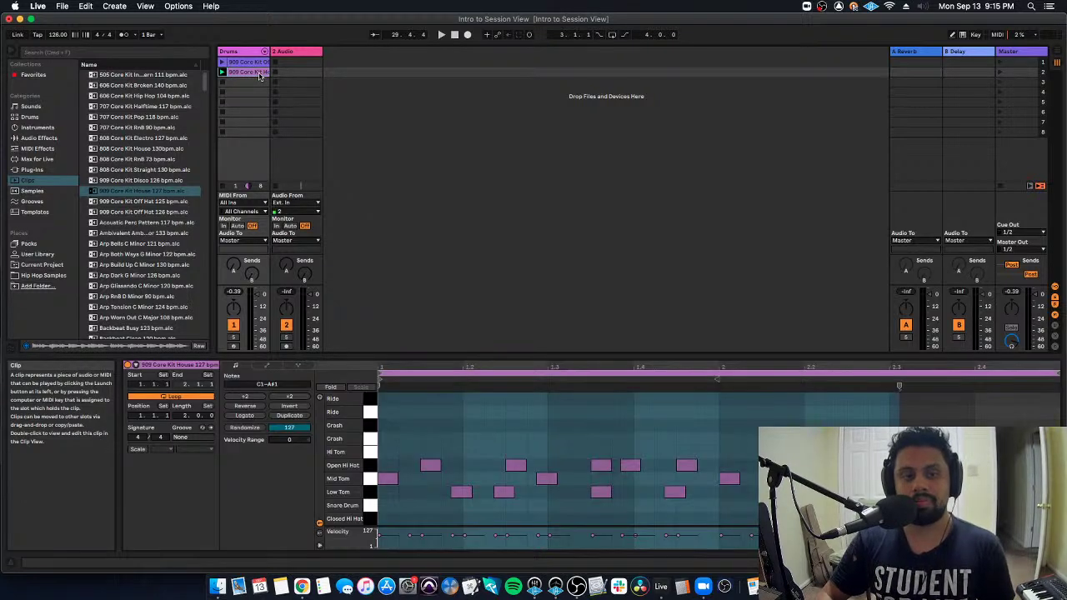
left_click(254, 63)
left_click(256, 72)
left_click(257, 64)
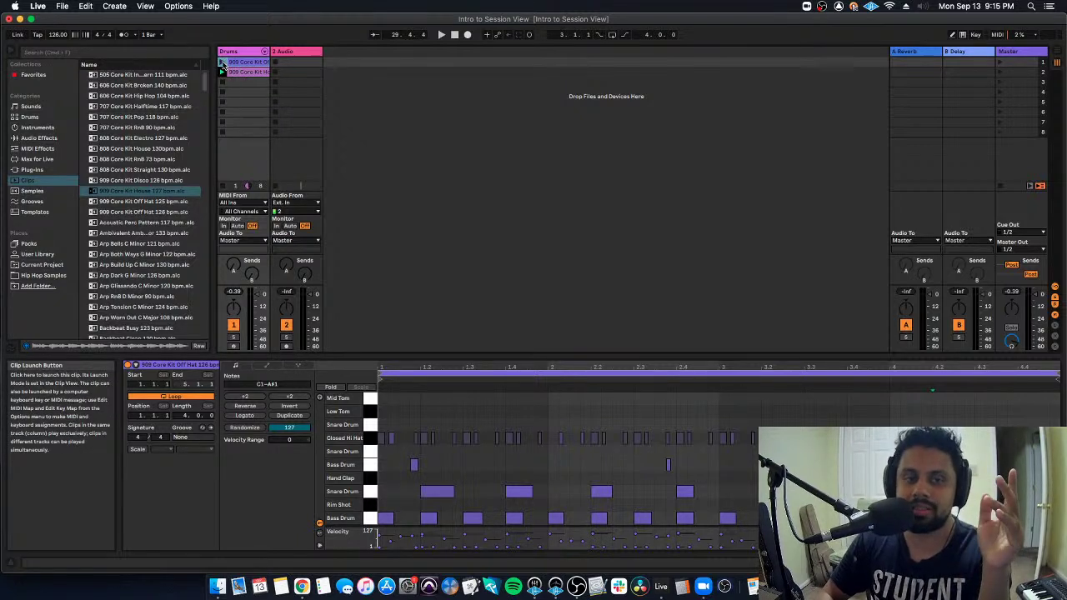
left_click(222, 62)
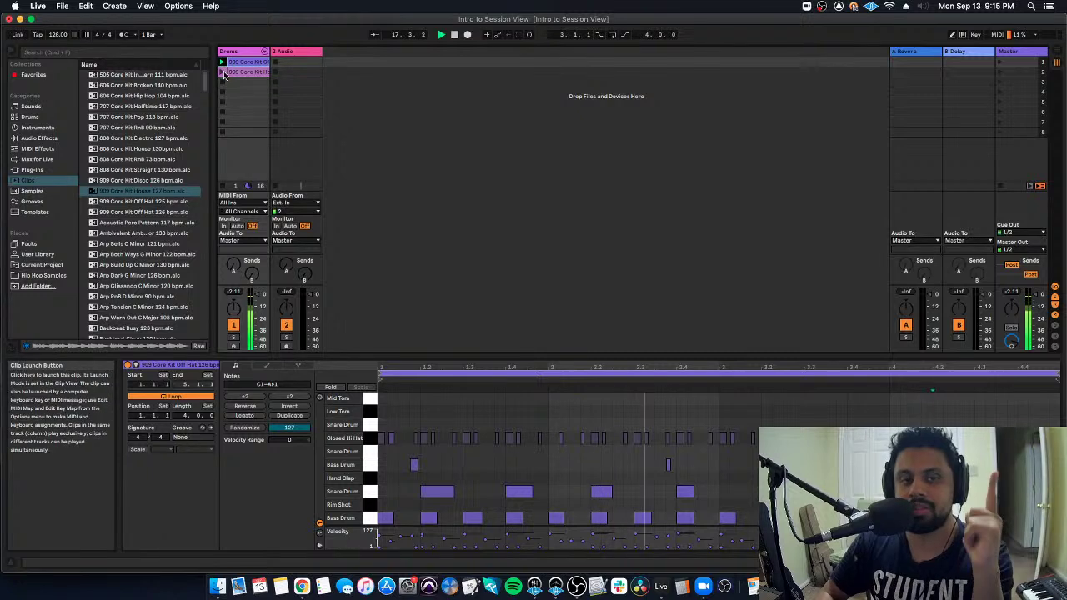
left_click(222, 71)
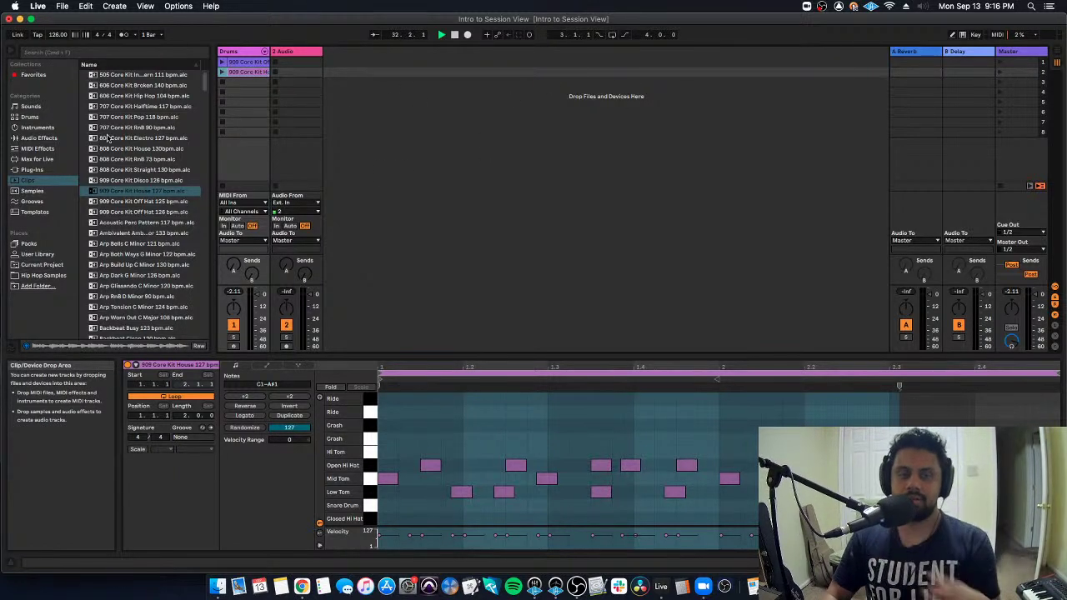
Delete the House clip from the Drums track and launch the remaining Off Hat clip
key("BackSpace")
left_click(250, 63)
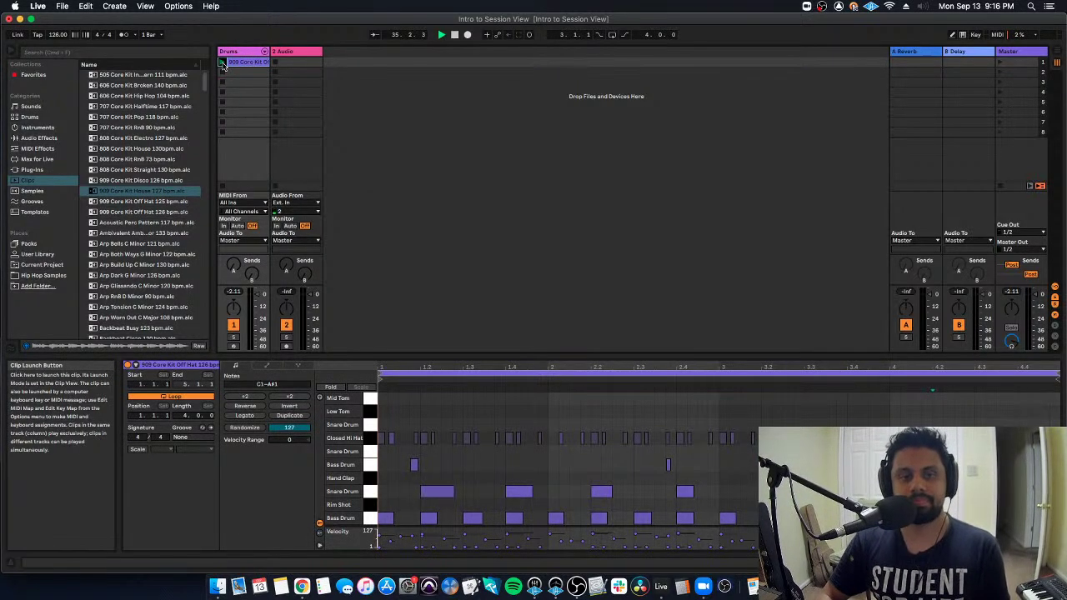
left_click(223, 64)
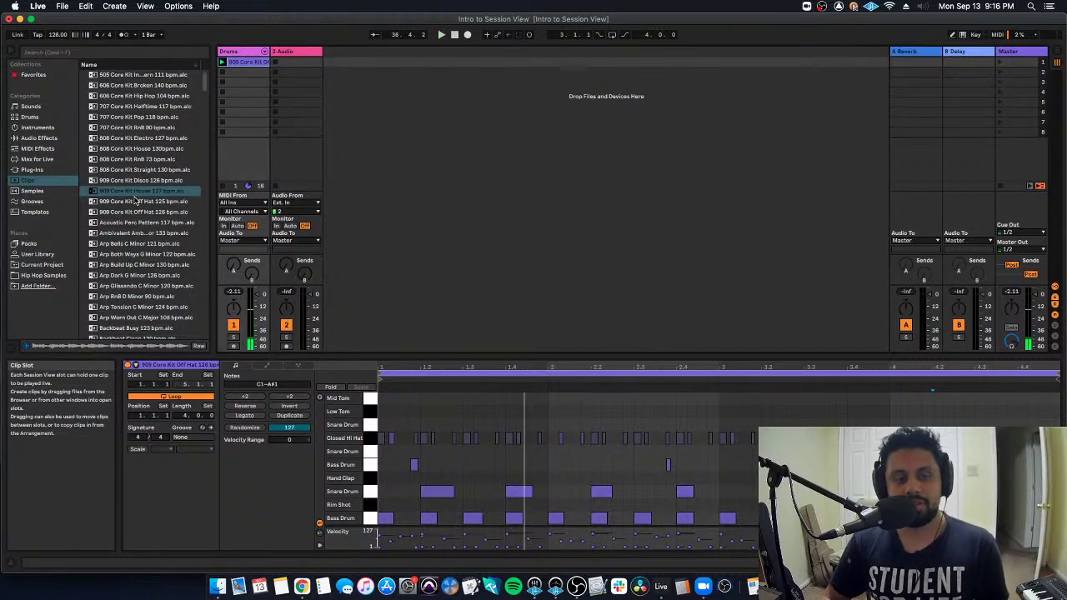
Browse the Clips list and the ClassicHipHopCuts_Wav_SP and CosmicHipHop_Wav_SP folders in Hip Hop Samples
left_click(139, 193)
scroll(140, 197, "down", 1)
scroll(140, 197, "down", 5)
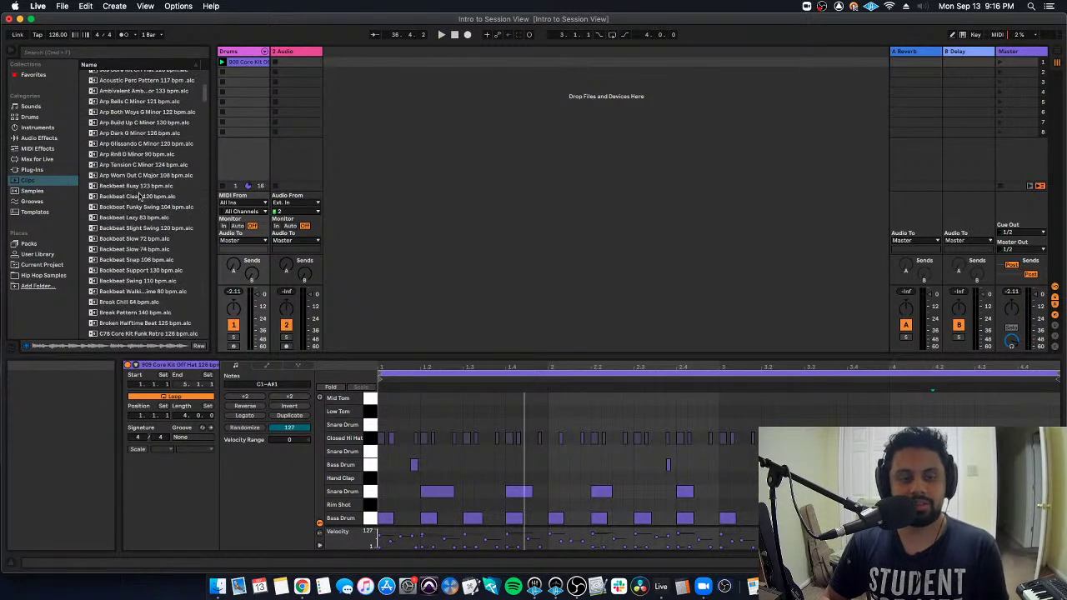
scroll(140, 196, "down", 5)
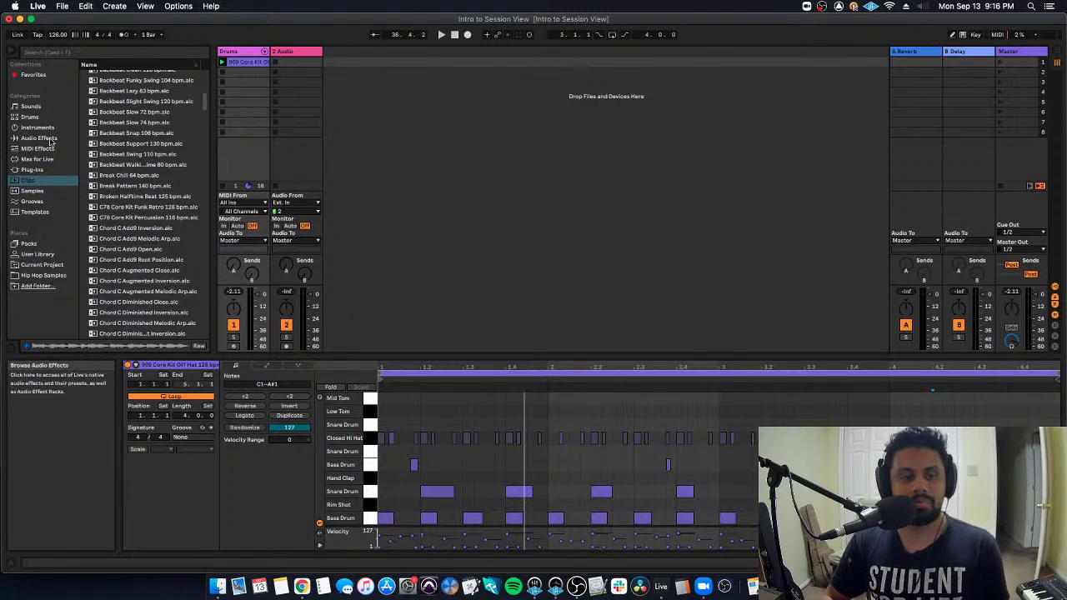
left_click(66, 277)
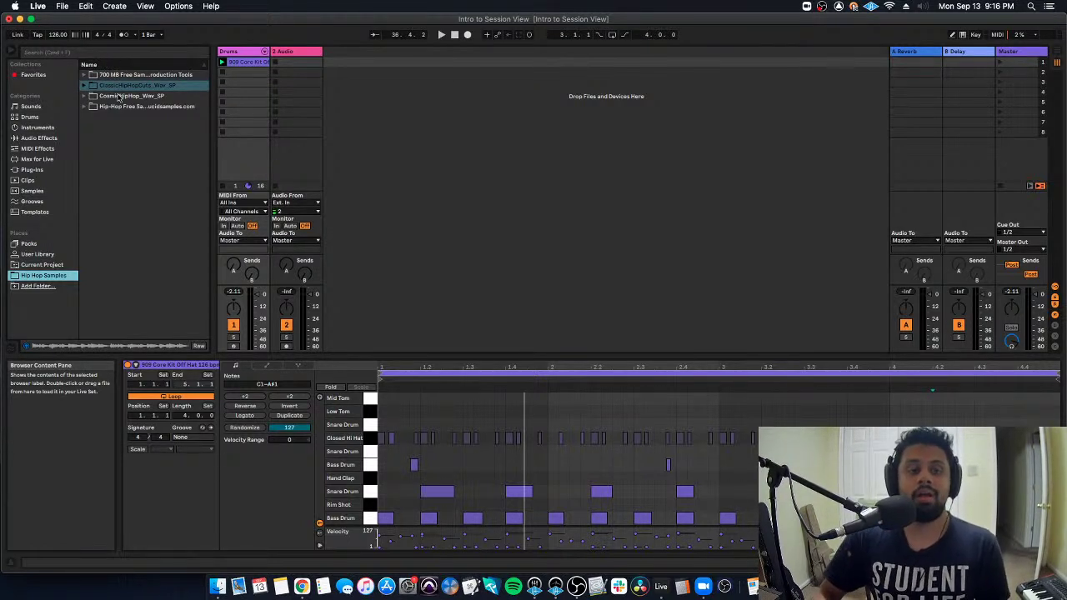
left_click(87, 86)
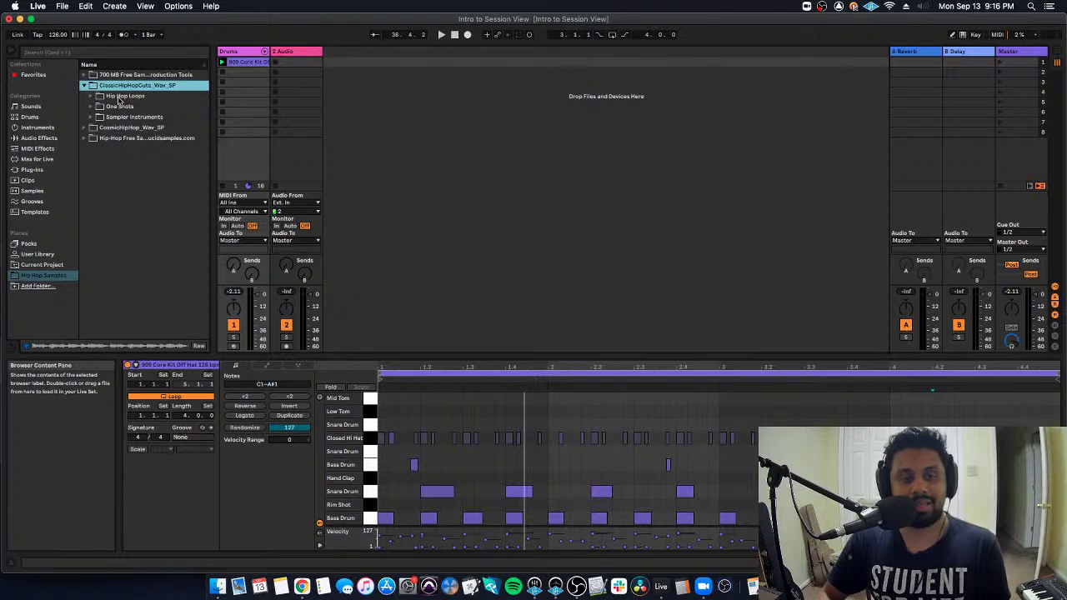
left_click(88, 130)
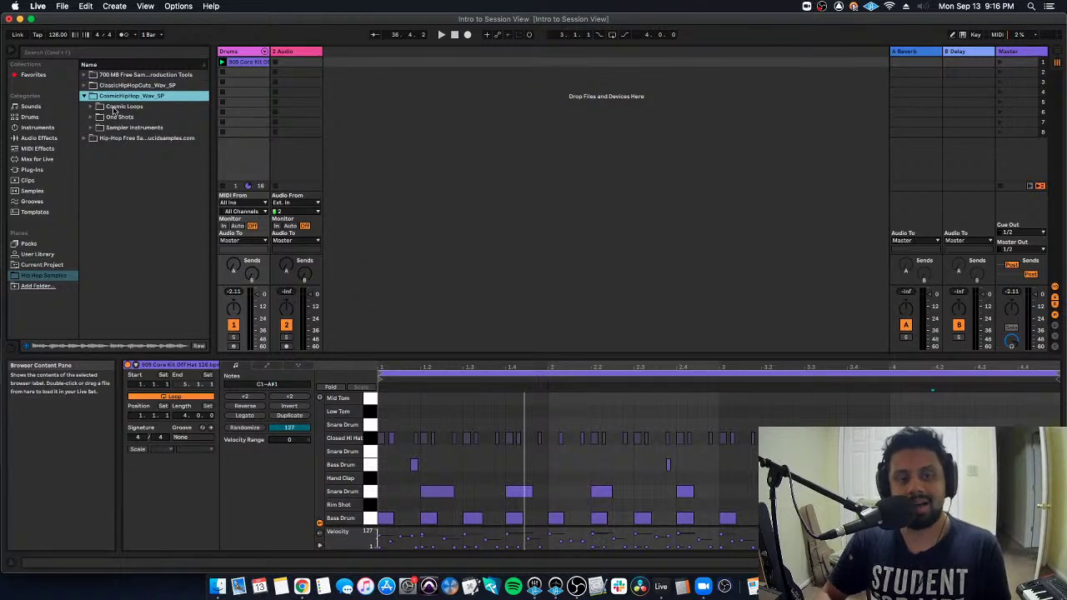
left_click(83, 96)
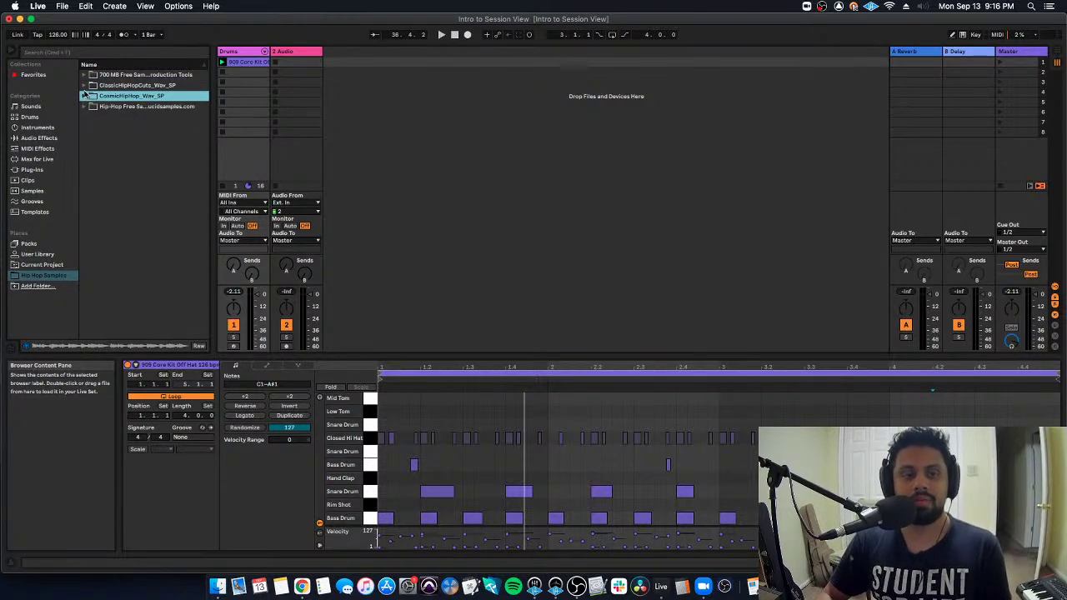
Delete the 909 Core Kit Off Hat clip from the Drums track's first slot
left_click(242, 64)
key("Delete")
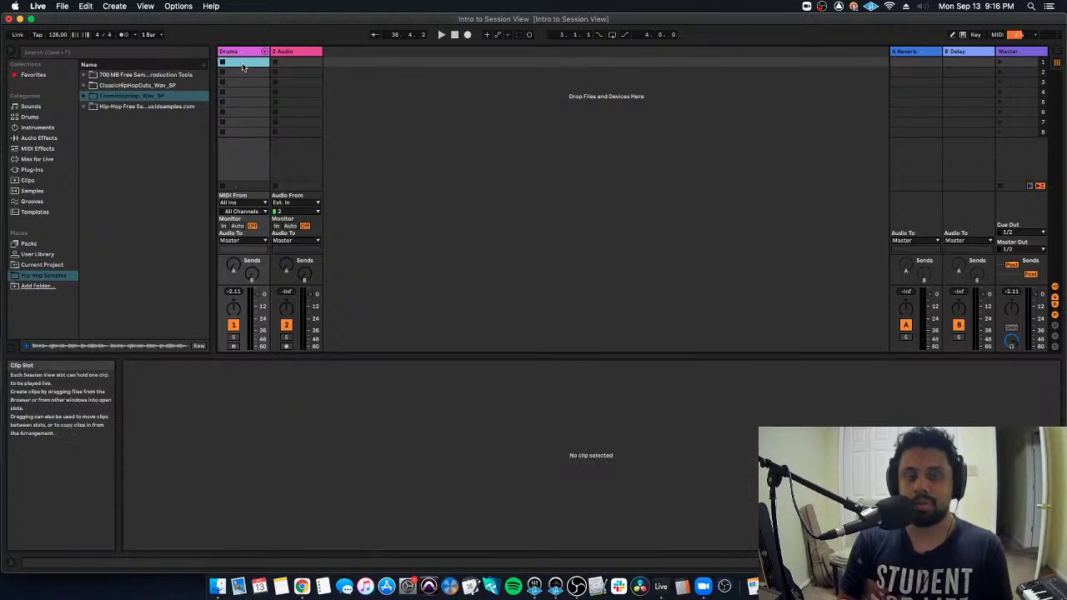
Move the Hip Hop Loops folder out of ClassicHipHopCuts_Wav_SP to the top level of Hip Hop Samples
left_click(105, 169)
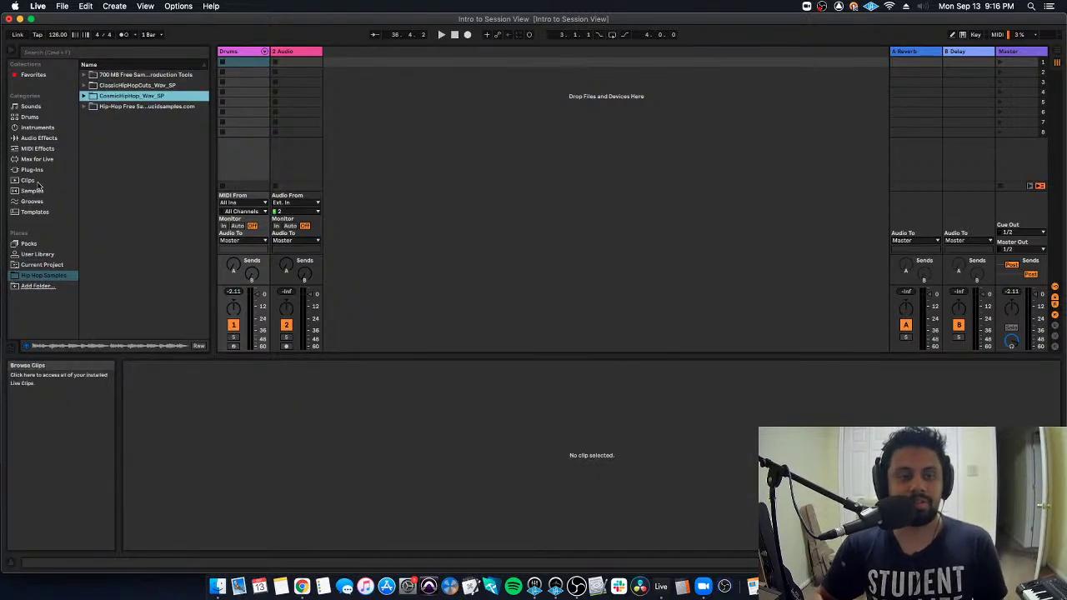
left_click(87, 85)
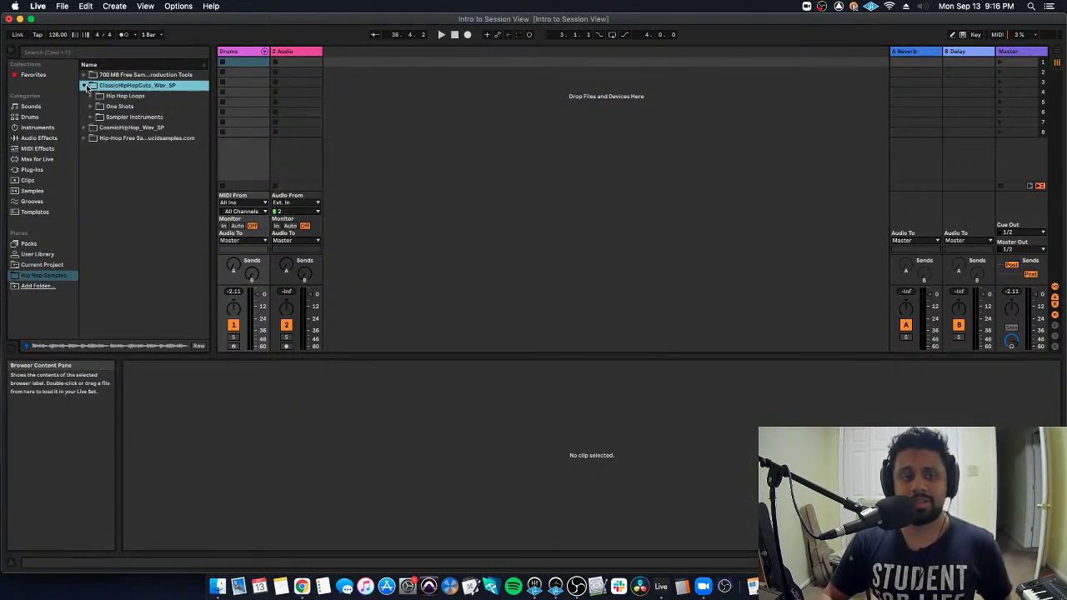
left_click(86, 87)
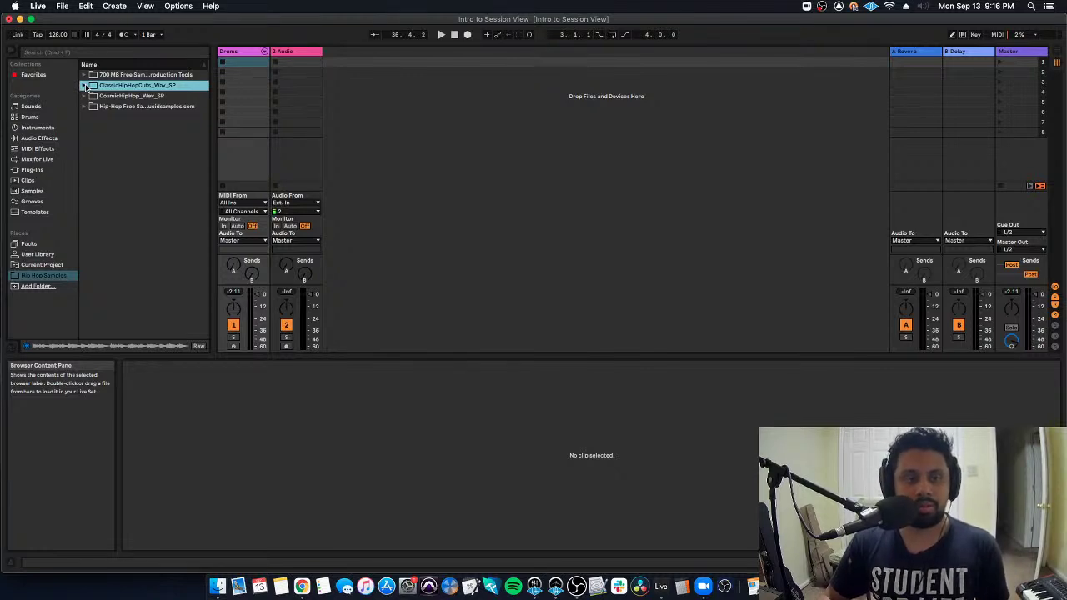
left_click(86, 85)
left_click_drag(117, 96, 111, 157)
left_click(84, 85)
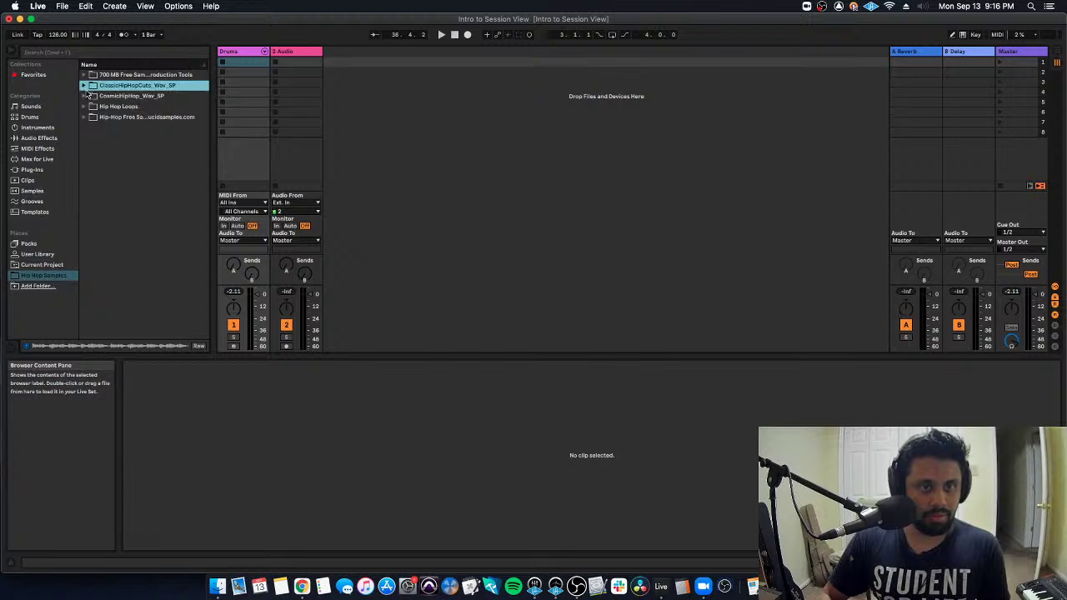
Move the Cosmic Loops folder out of CosmicHipHop_Wav_SP to the top level of Hip Hop Samples
left_click(84, 95)
left_click_drag(117, 105, 122, 170)
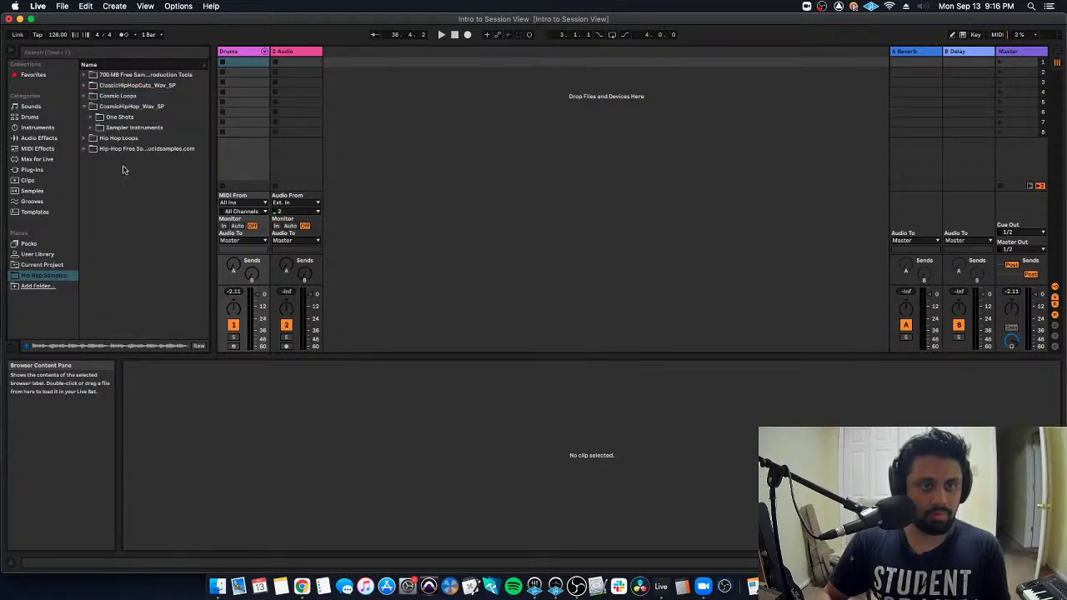
key("super+z")
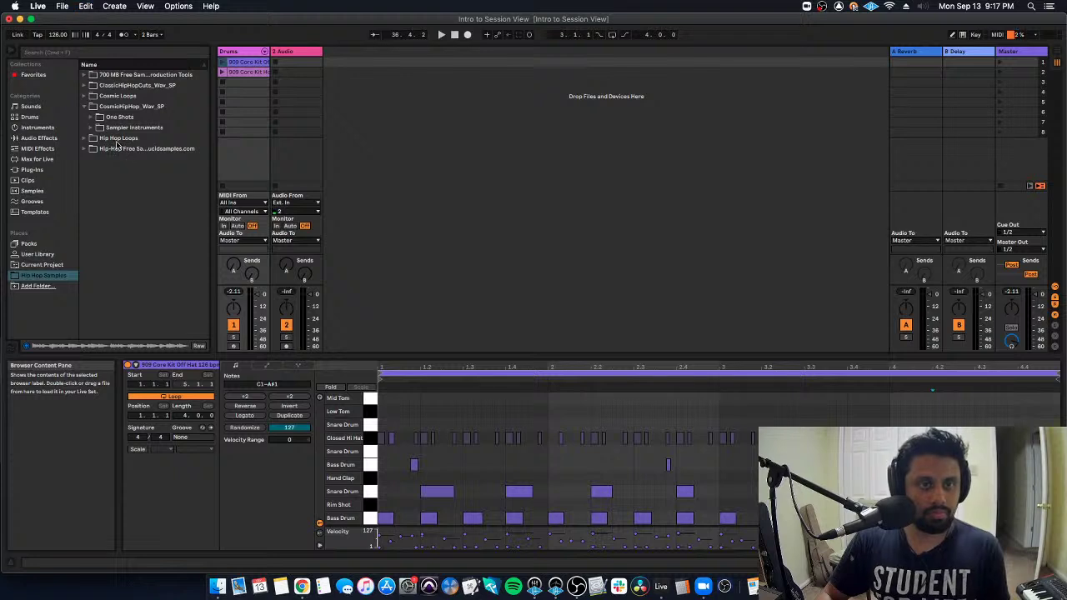
key("super+z")
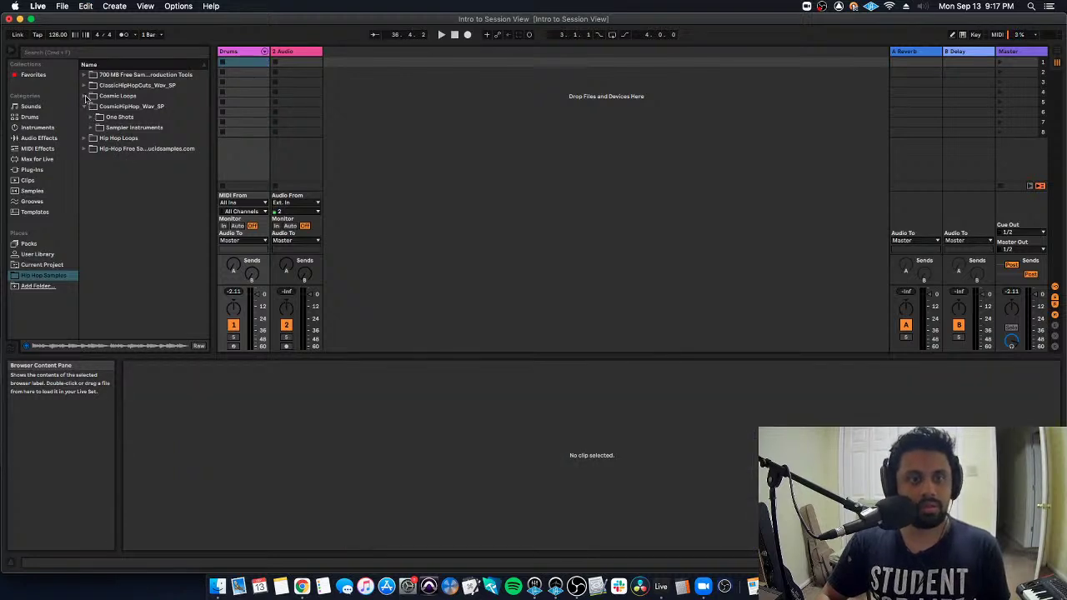
left_click(87, 109)
Remove the Hip Hop Samples folder from the browser's Places
left_click(74, 108)
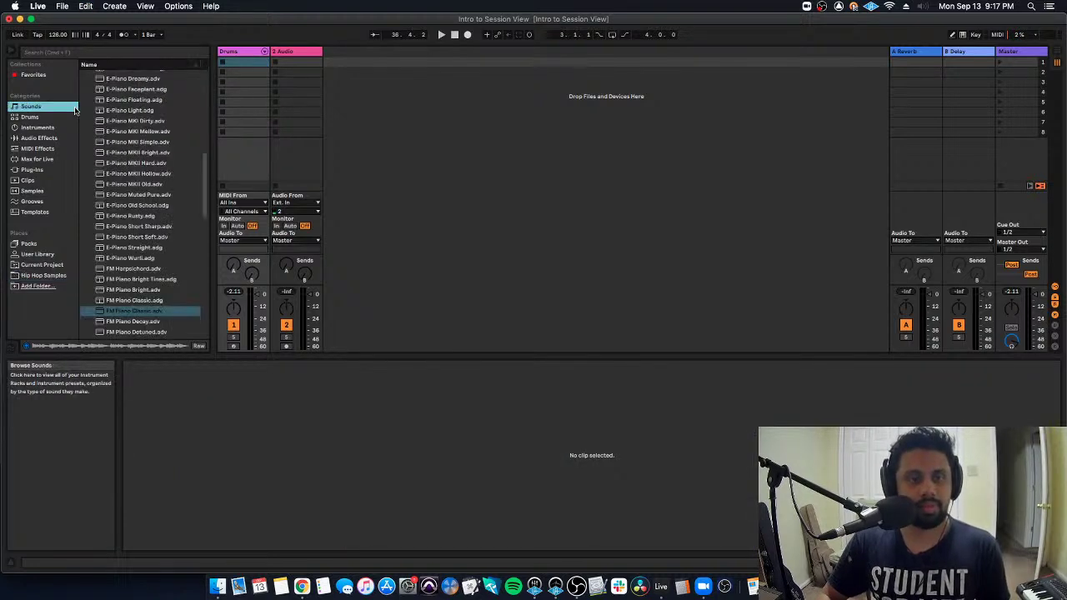
left_click(43, 275)
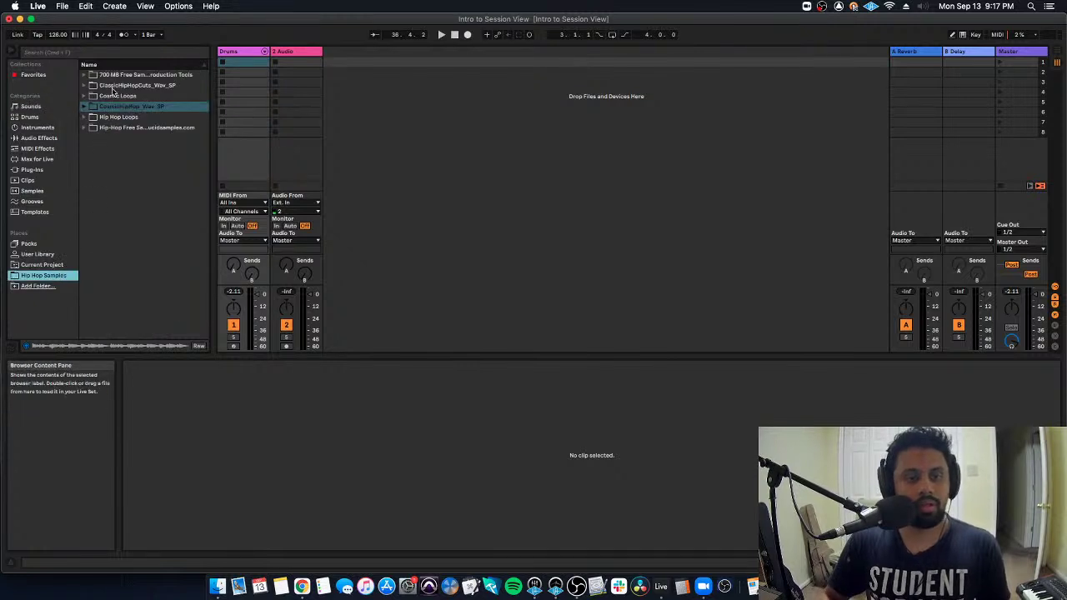
right_click(60, 278)
left_click(84, 296)
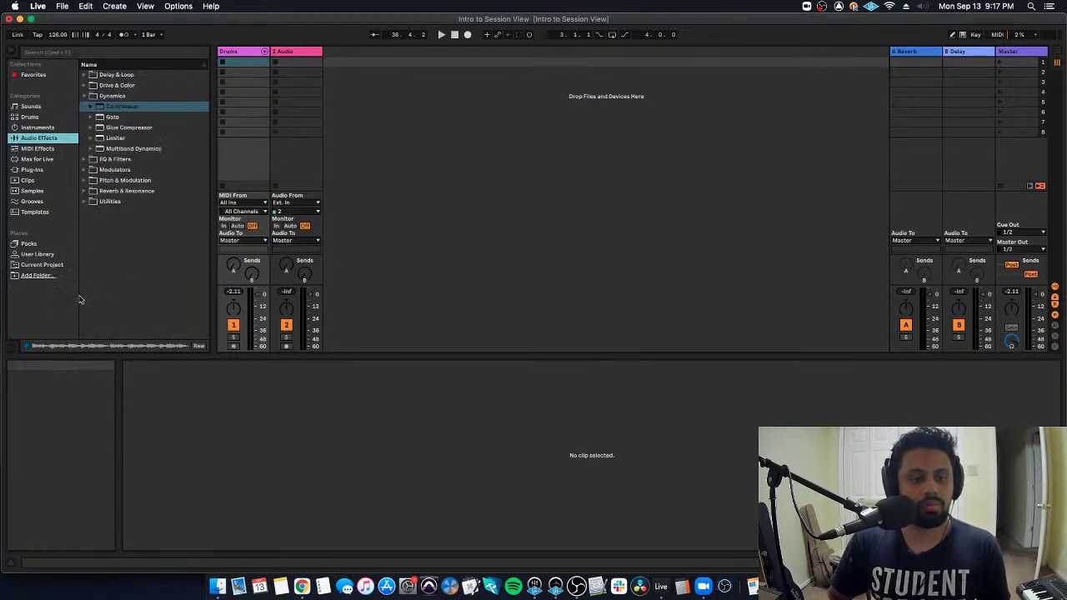
left_click(142, 309)
Switch to Finder and open the Hip Hop Samples folder on the work drive under SAE, 2010 W12, Ableton
key("super+Tab")
key("Tab")
key("Tab")
key("Tab")
key("Tab")
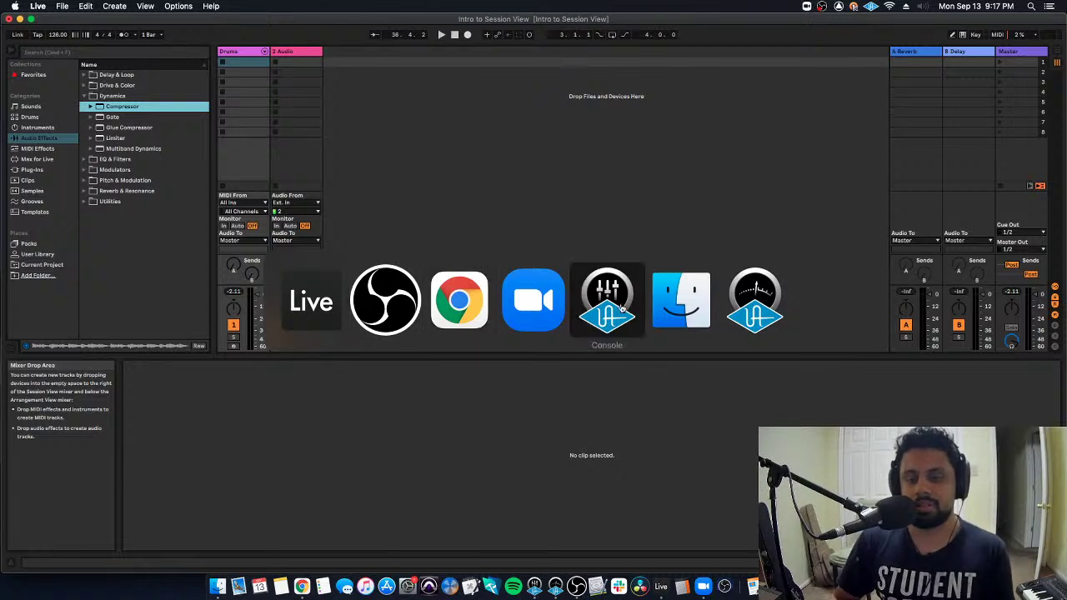
left_click(117, 350)
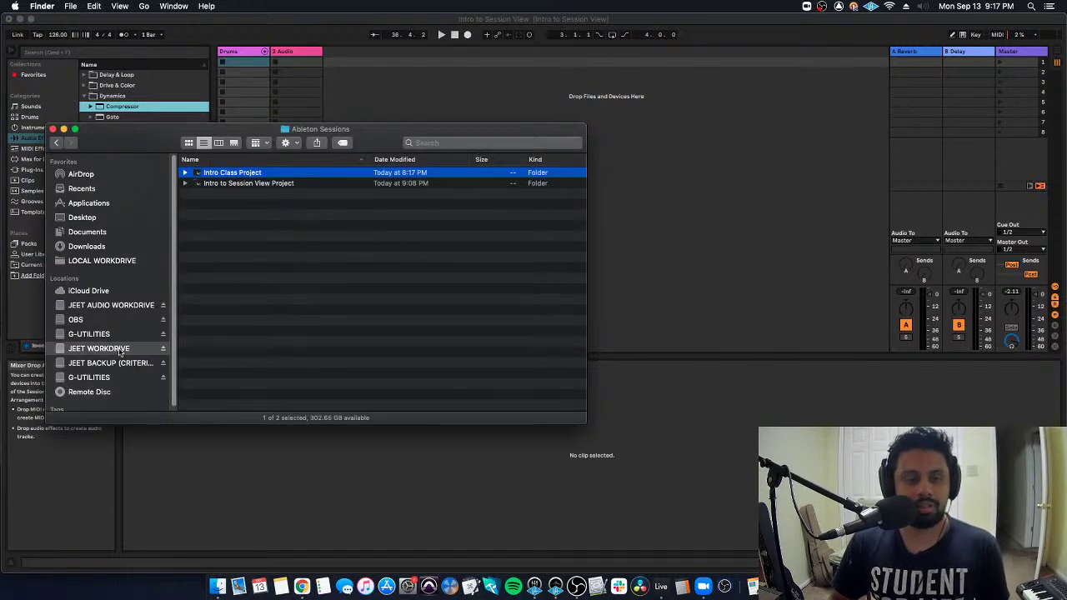
double_click(249, 185)
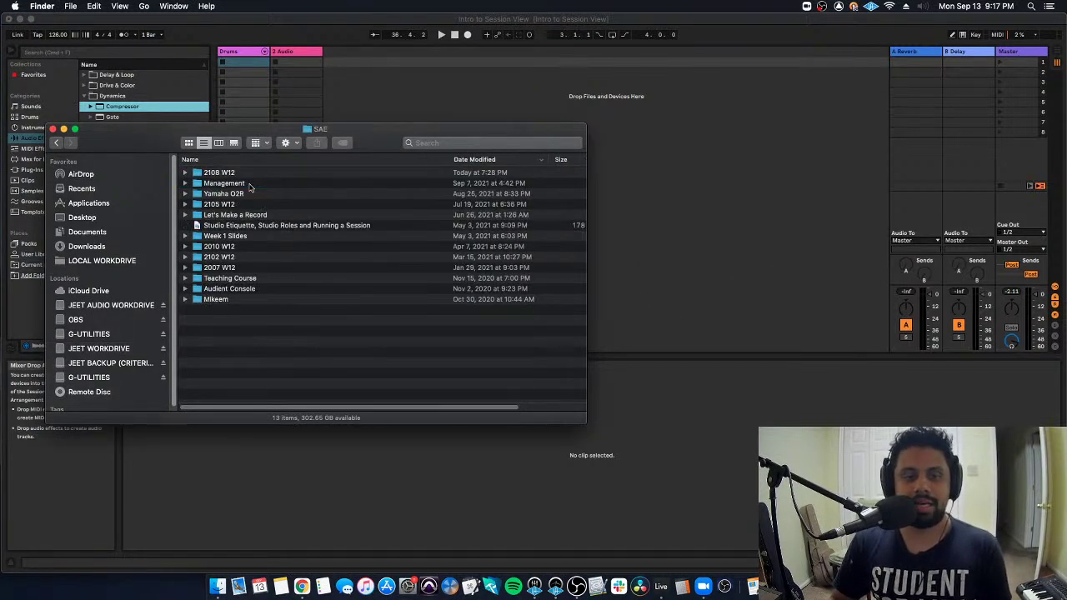
double_click(245, 246)
double_click(250, 205)
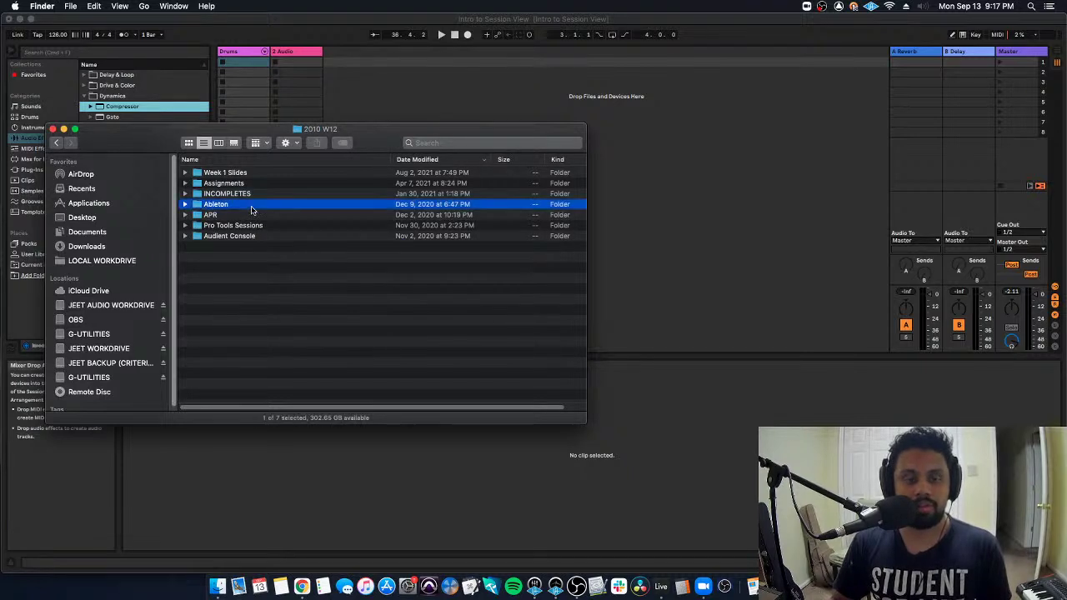
left_click(248, 214)
double_click(247, 215)
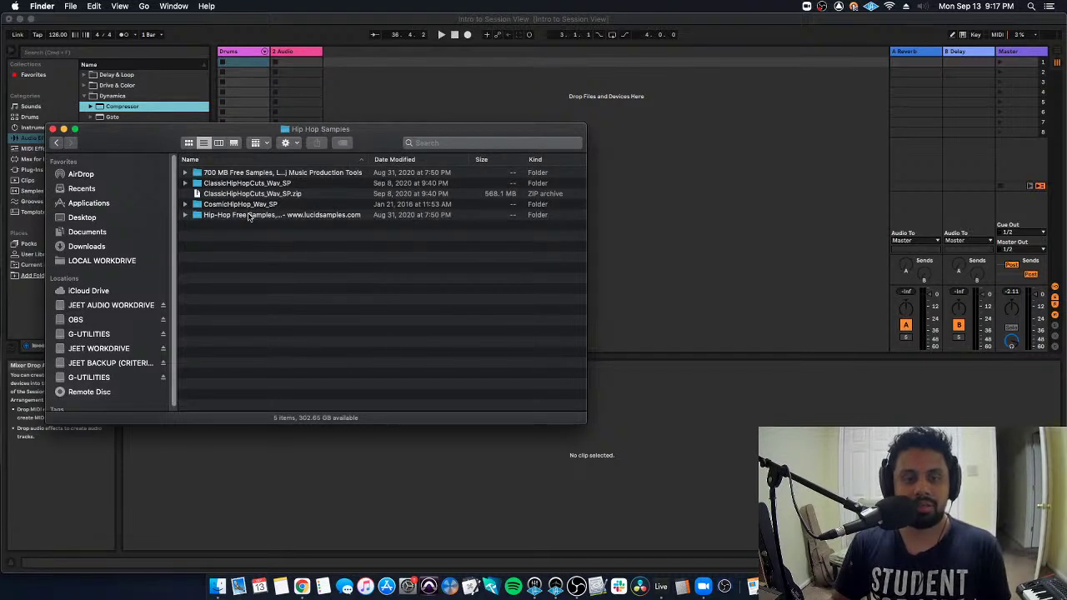
Widen the Name column, inspect ClassicHipHopCuts_Wav_SP and its Loops folder, and return to Live
left_click_drag(370, 160, 495, 161)
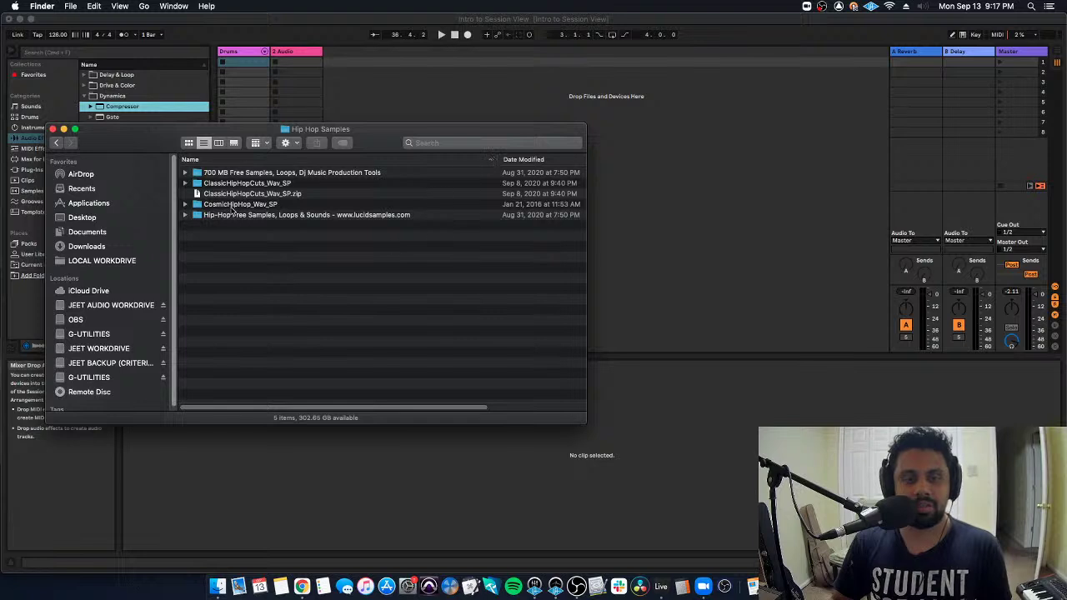
double_click(234, 184)
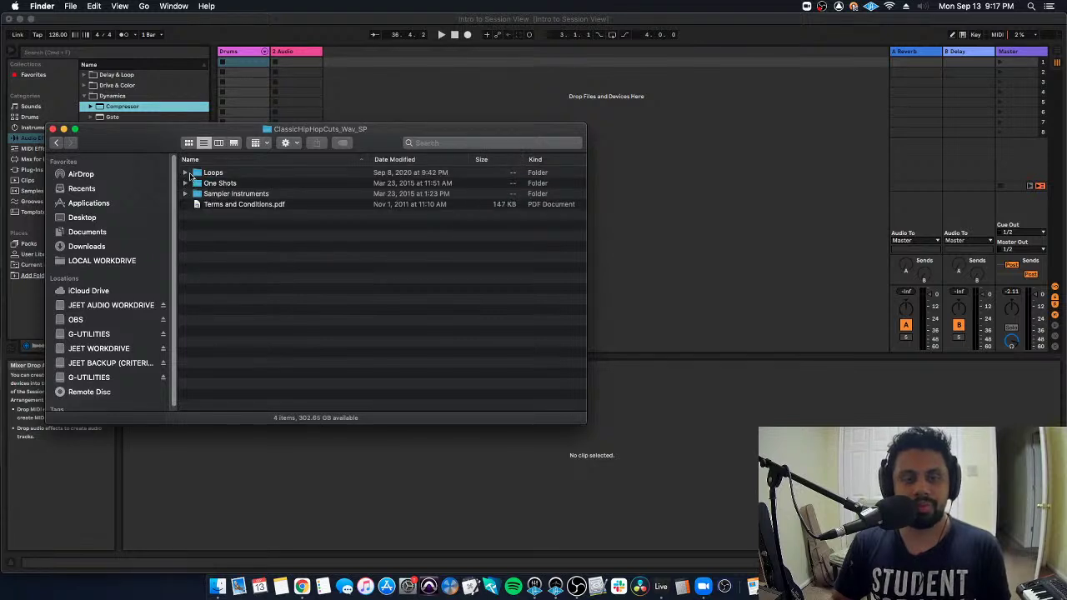
double_click(208, 174)
left_click(56, 143)
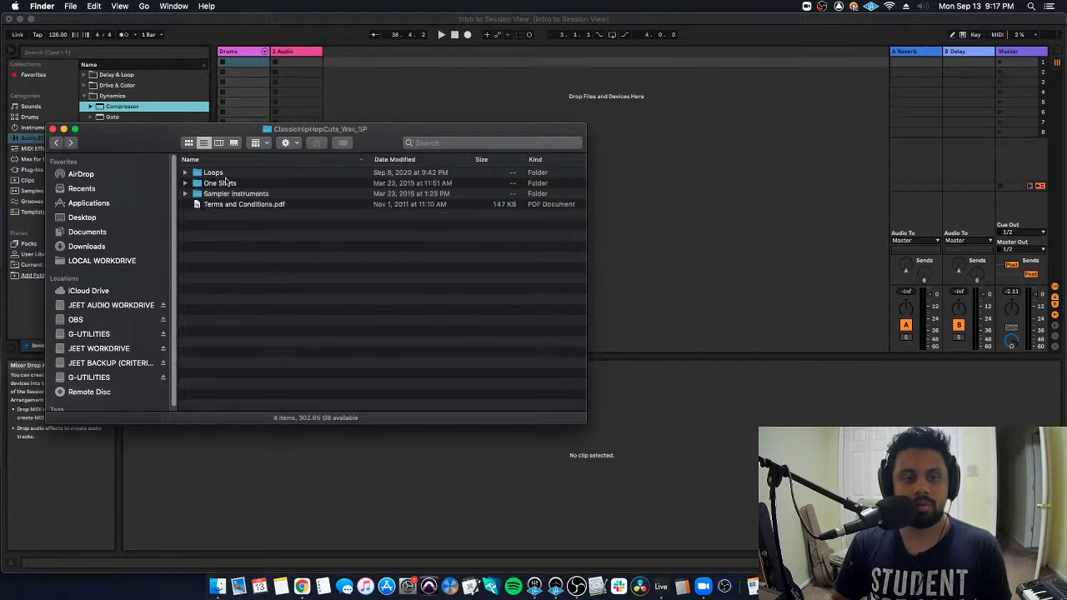
left_click(55, 144)
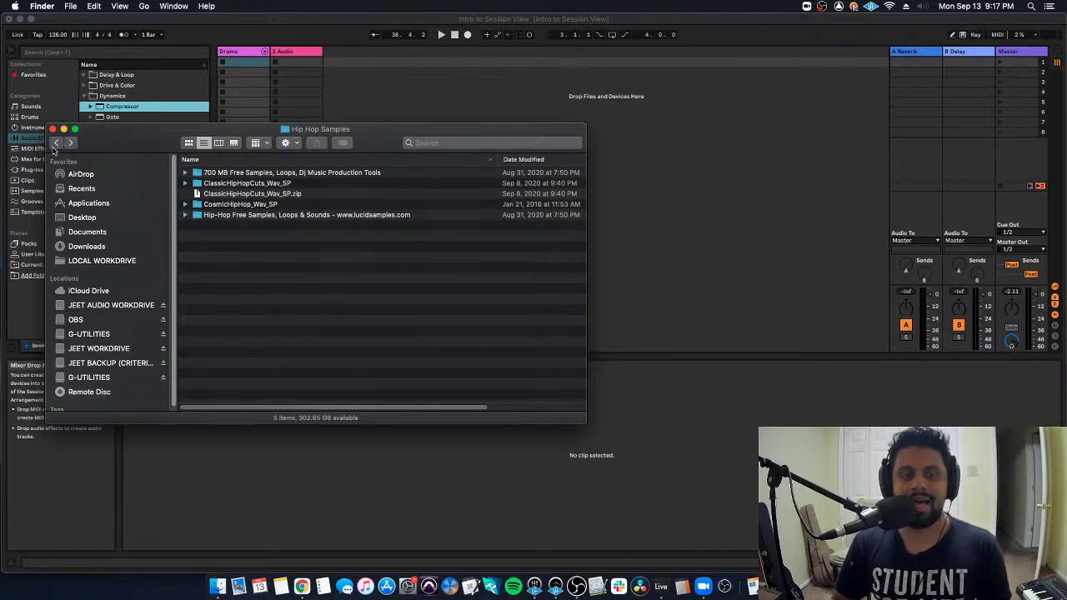
left_click(678, 239)
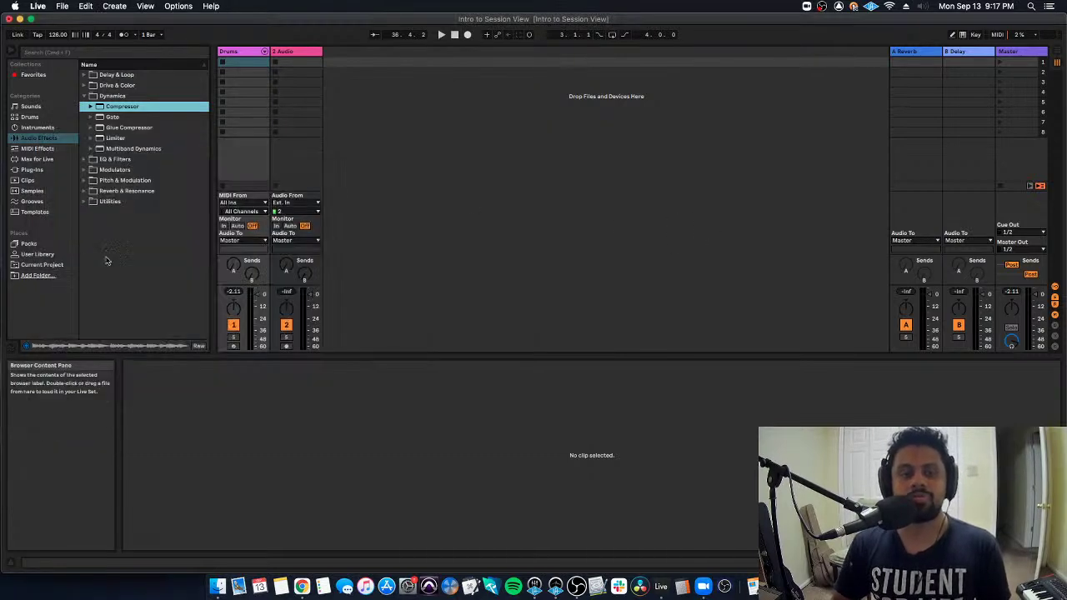
Add the Hip Hop Samples folder from SAE, 2105 W12 on the work drive to the browser's Places
left_click(35, 276)
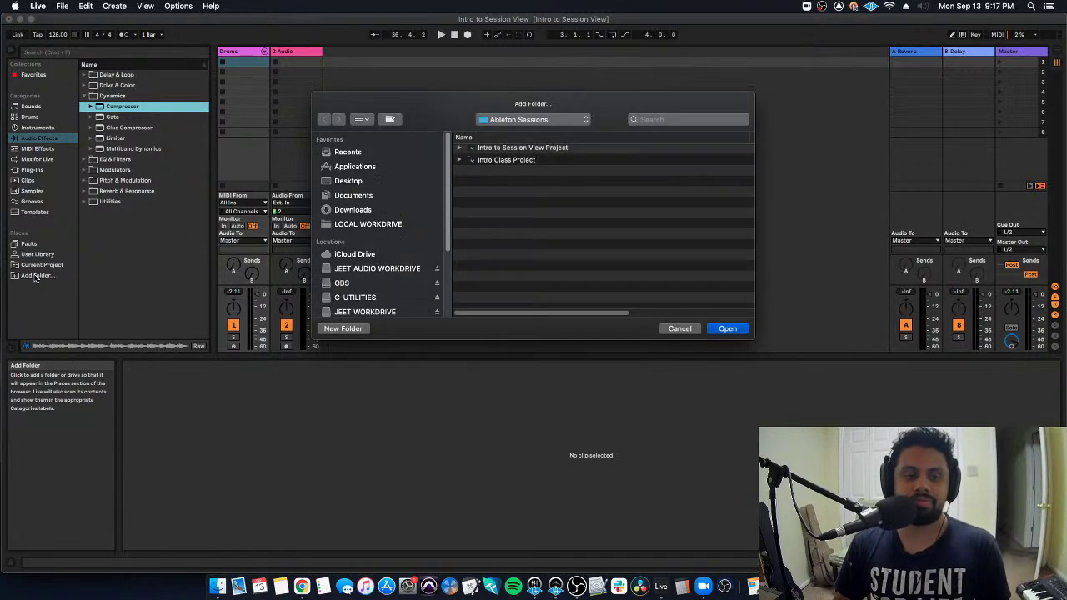
left_click(394, 314)
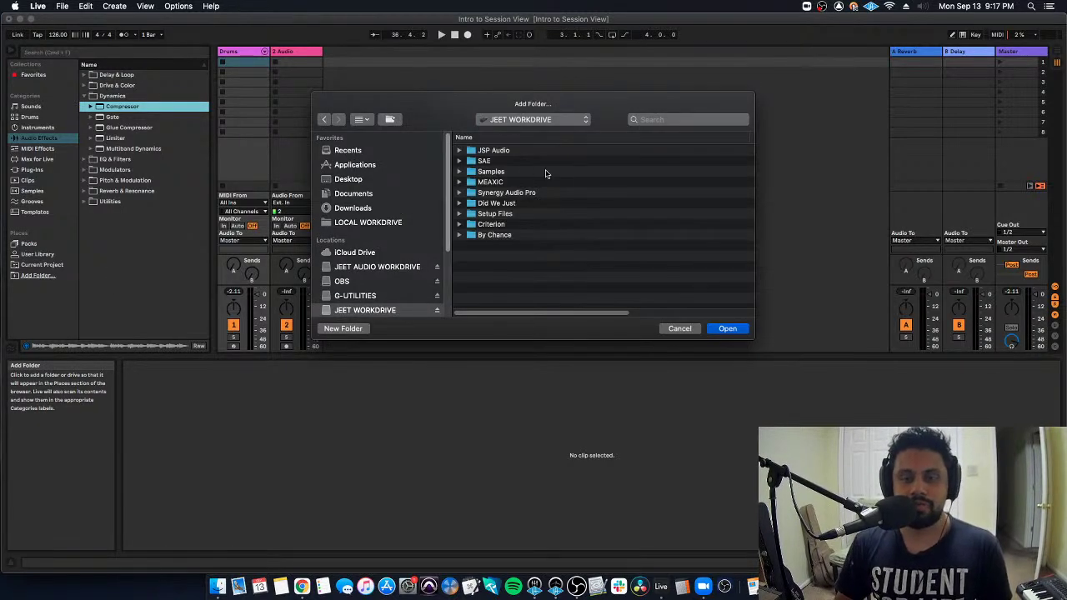
double_click(511, 163)
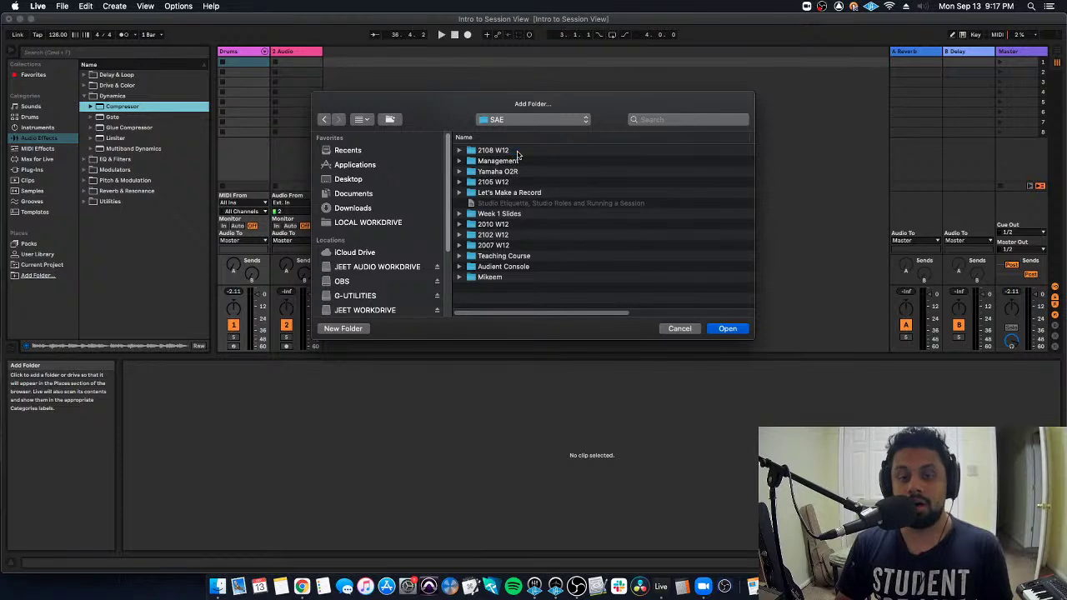
double_click(512, 151)
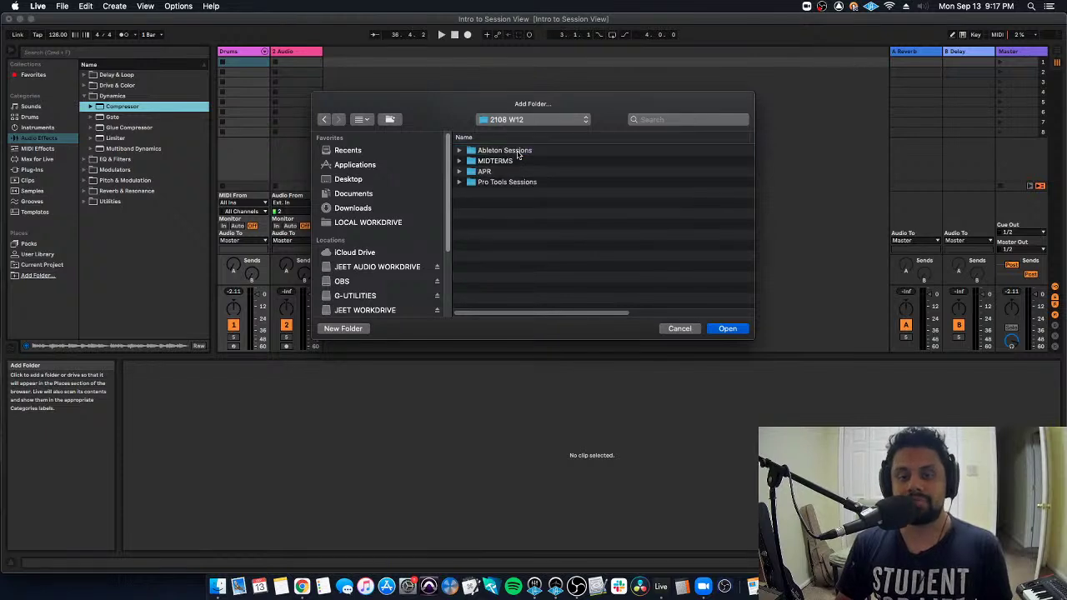
left_click(327, 120)
double_click(516, 182)
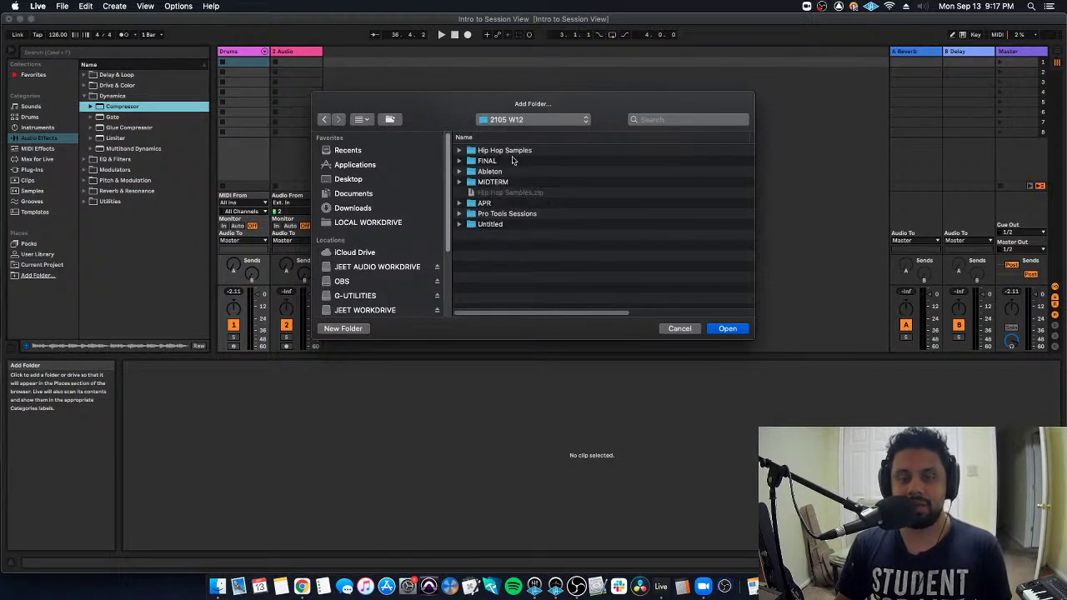
double_click(519, 152)
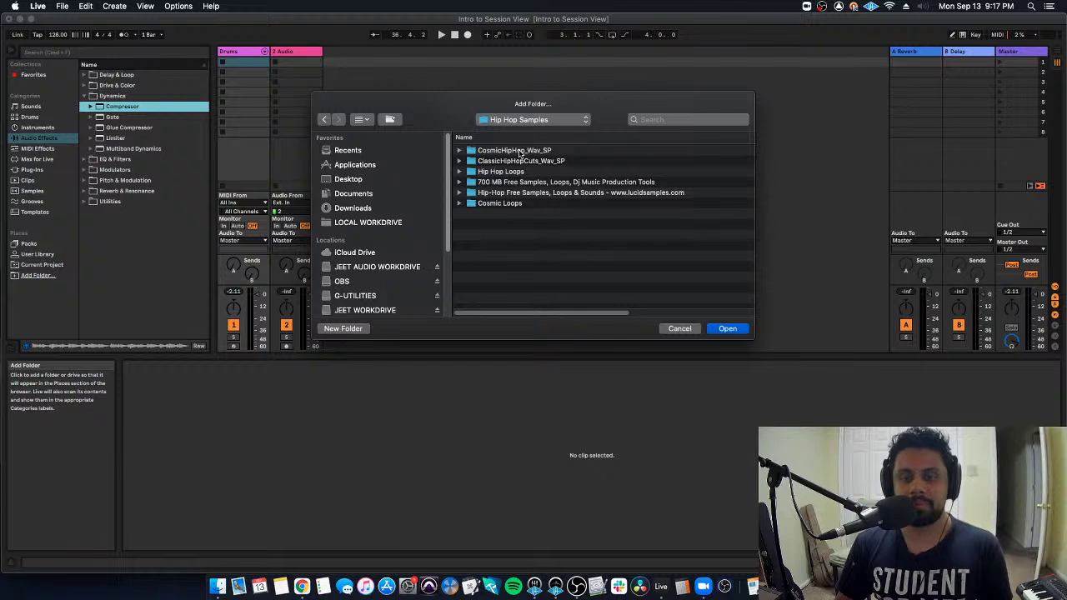
left_click(325, 120)
left_click(538, 151)
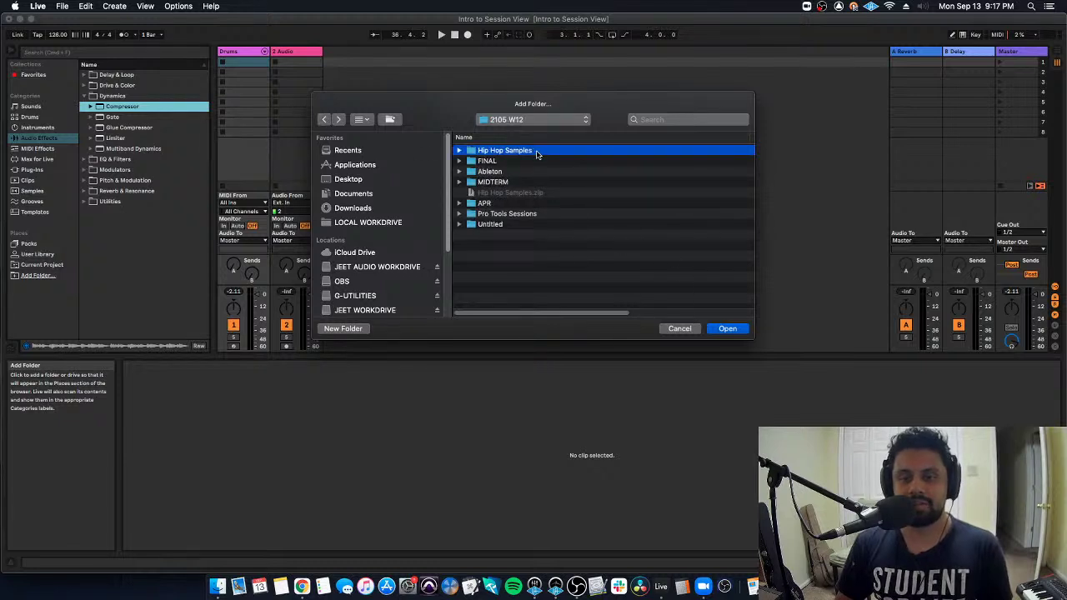
left_click(727, 330)
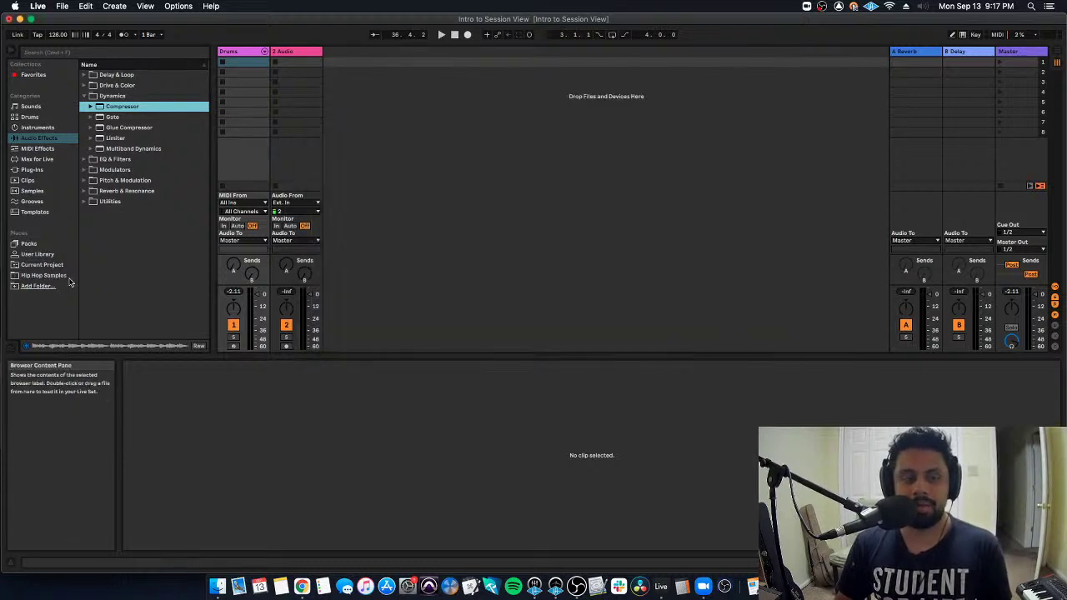
Show the contents of the added Hip Hop Samples folder and check its Hip Hop Loops and Cosmic Loops folders
left_click(46, 277)
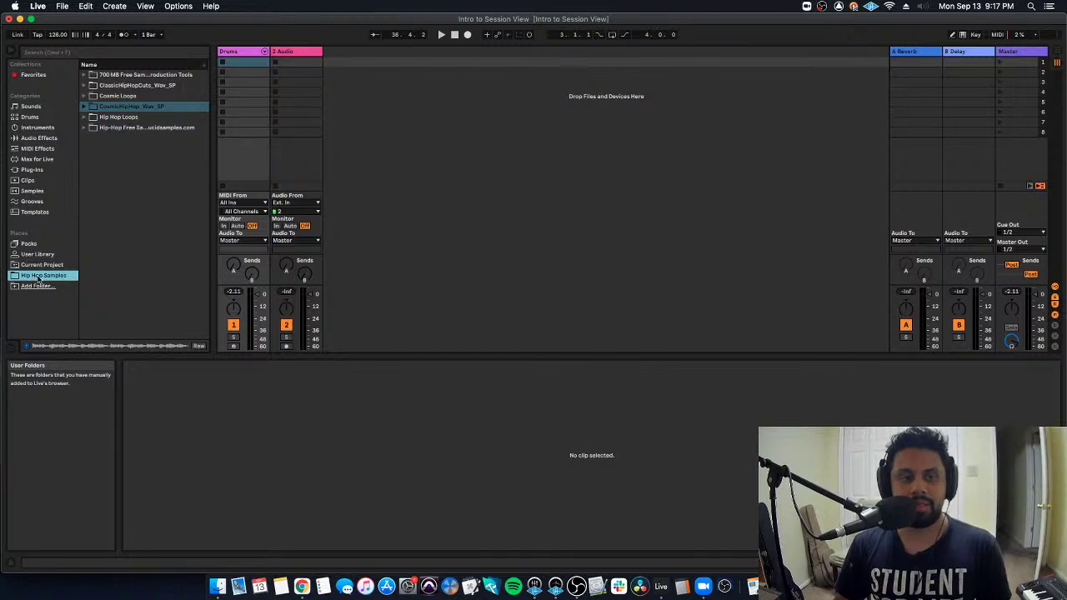
left_click(97, 267)
left_click(84, 118)
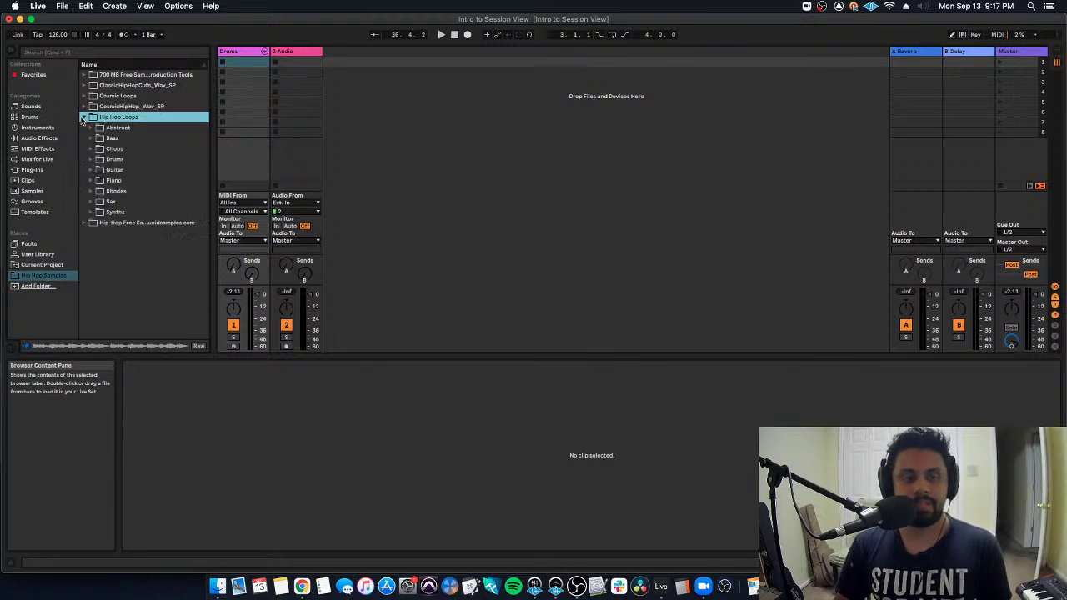
left_click(83, 118)
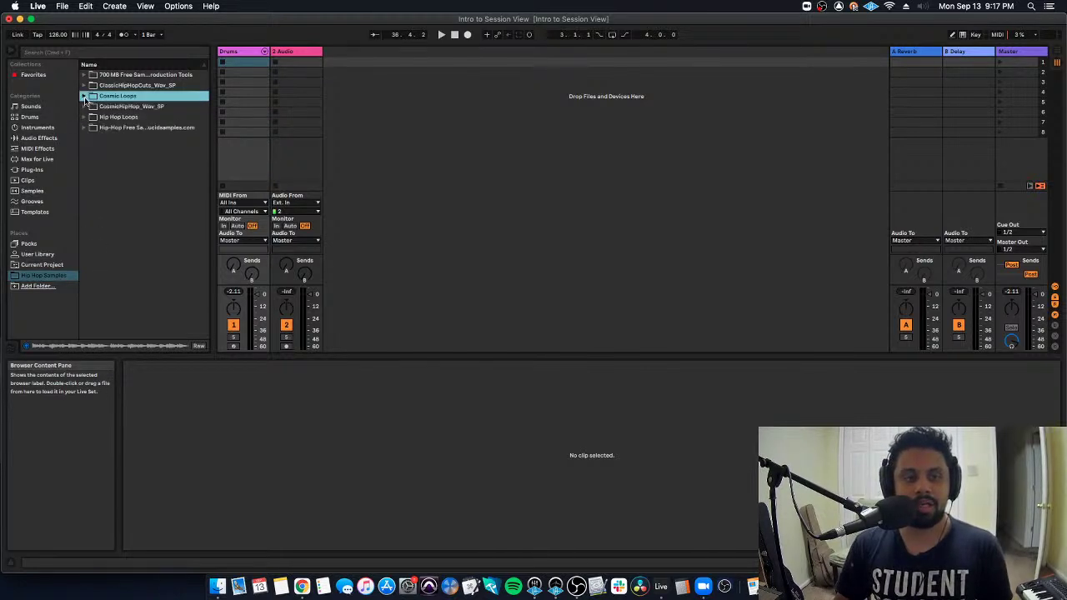
left_click(117, 99)
left_click_drag(115, 123, 115, 150)
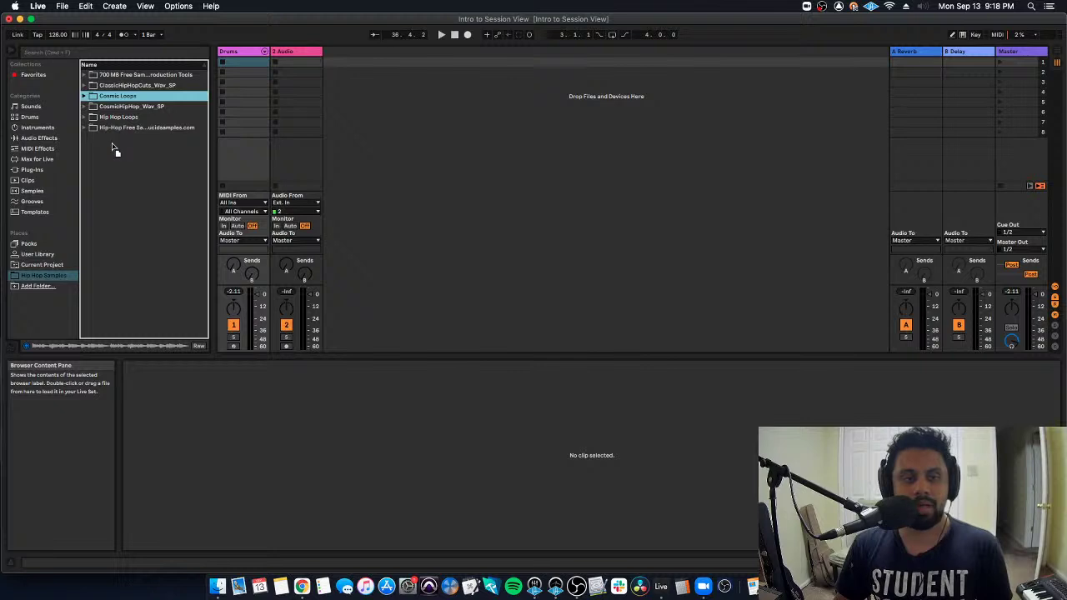
left_click(641, 318)
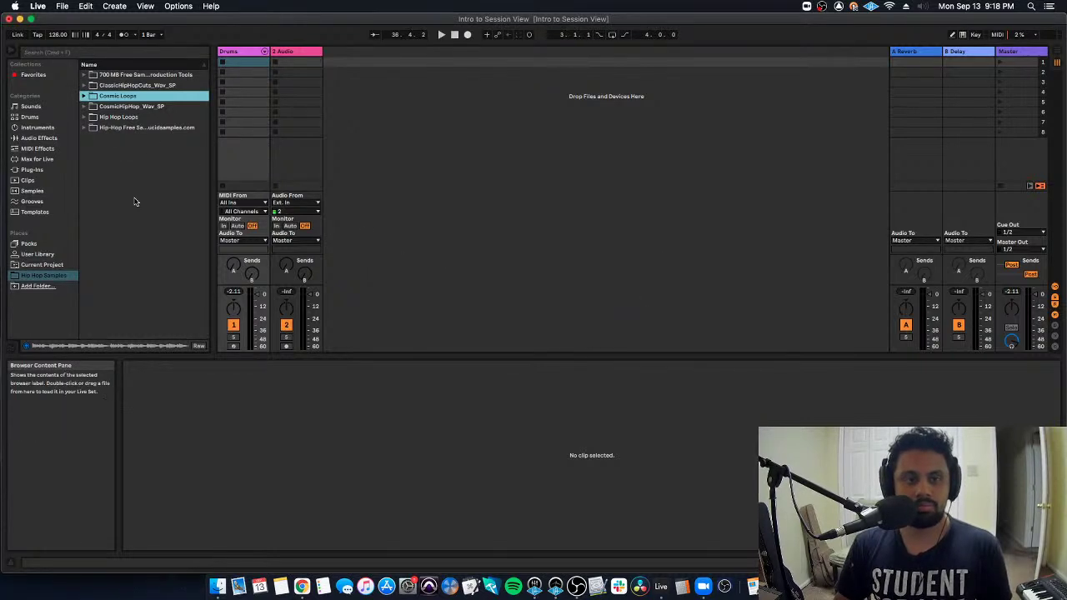
Expand the Drums folder inside Hip Hop Loops and widen the browser so the full sample names fit
left_click(84, 118)
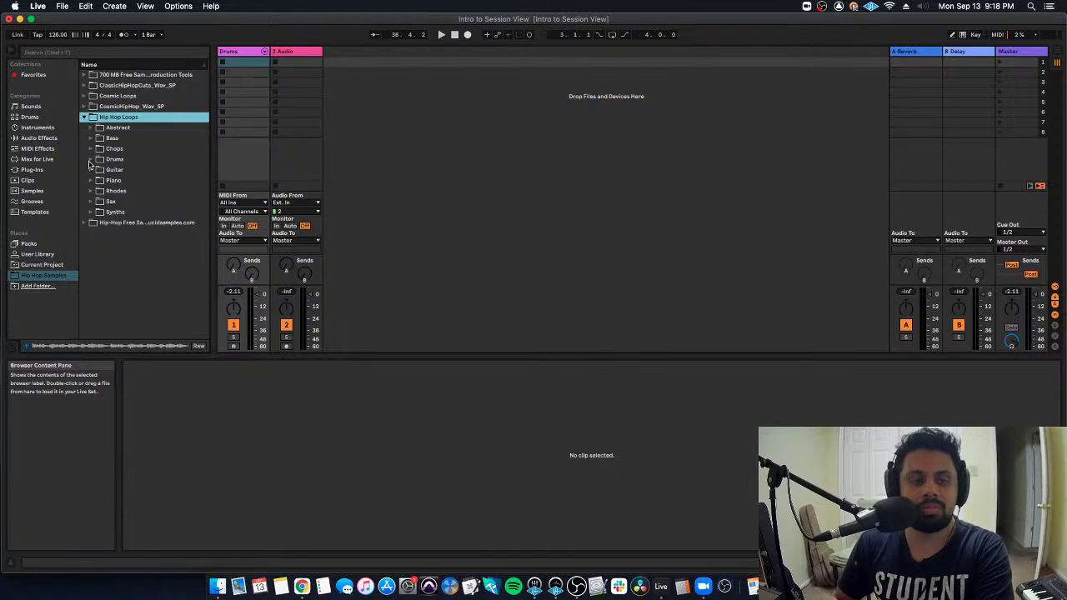
left_click(90, 159)
scroll(95, 167, "down", 5)
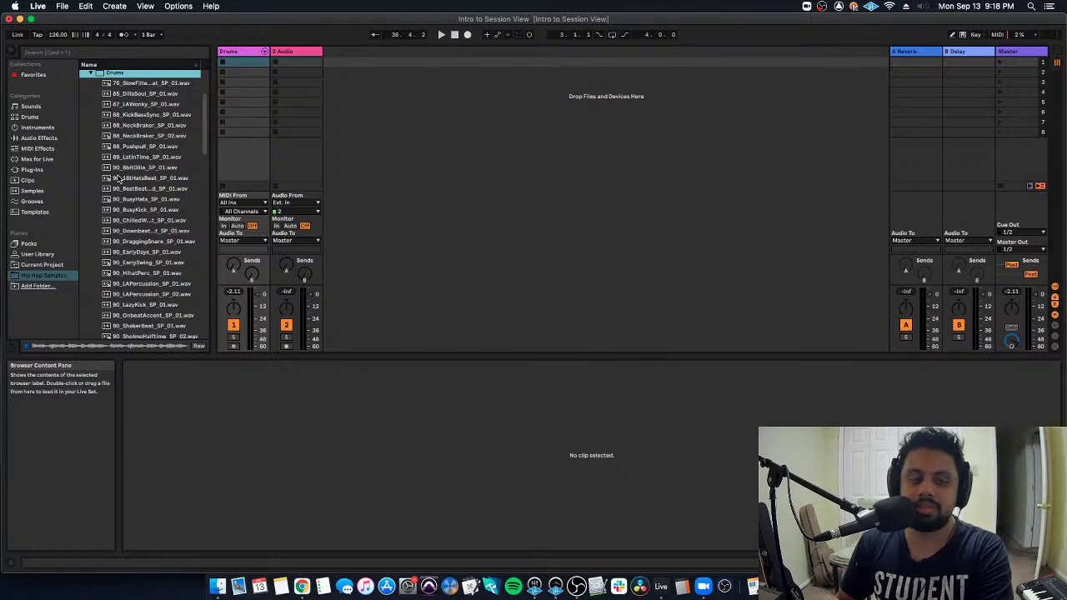
scroll(119, 177, "down", 1)
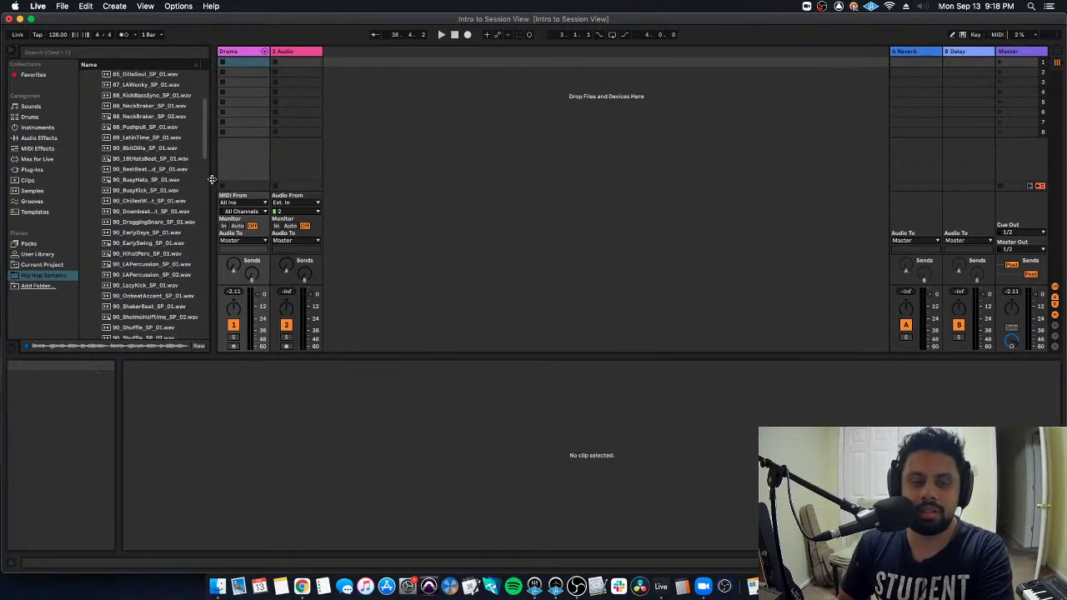
left_click_drag(211, 178, 266, 177)
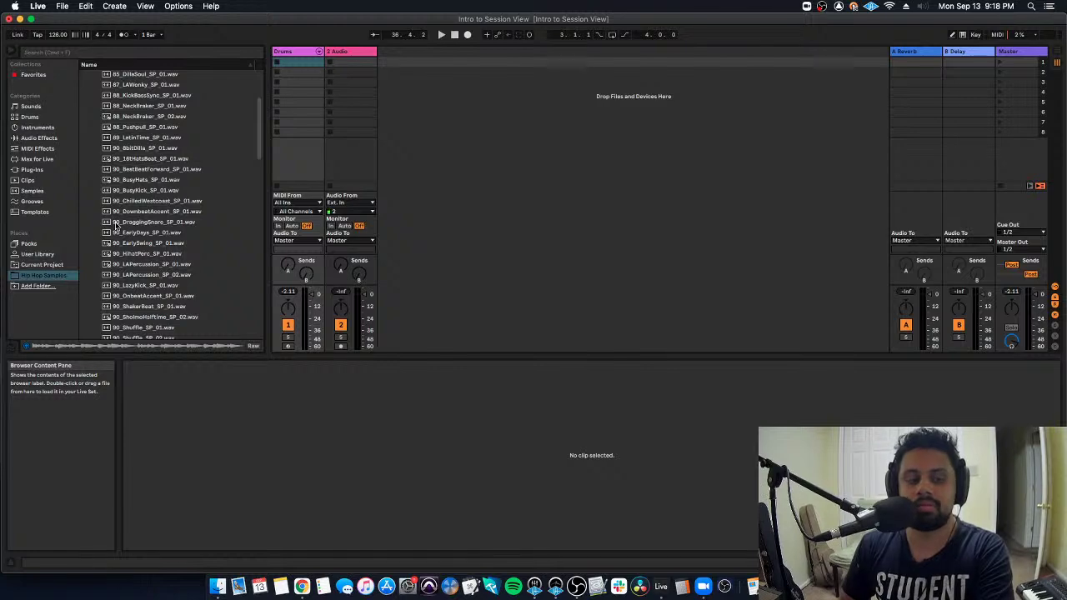
Look through the drum loops and select 95_PifftSnare_SP_01.wav
scroll(117, 225, "down", 10)
scroll(121, 291, "down", 5)
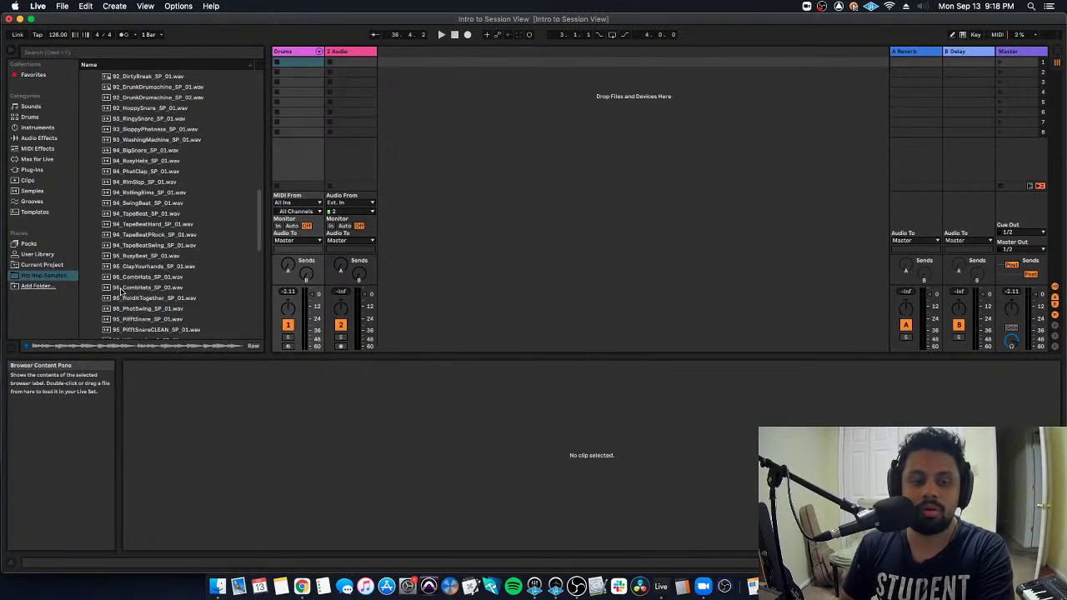
scroll(124, 291, "down", 4)
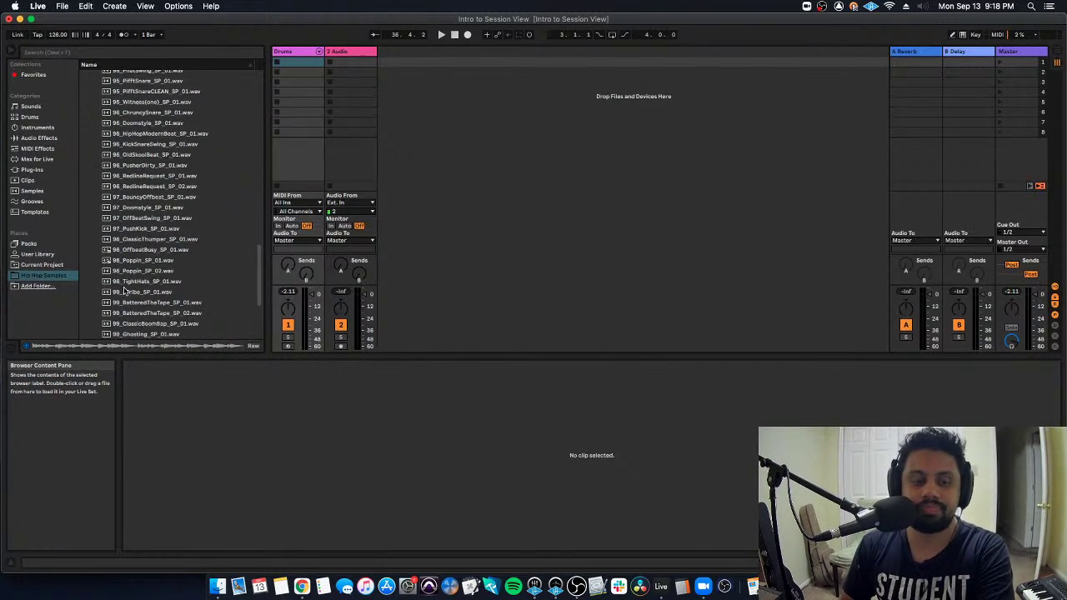
scroll(123, 291, "up", 3)
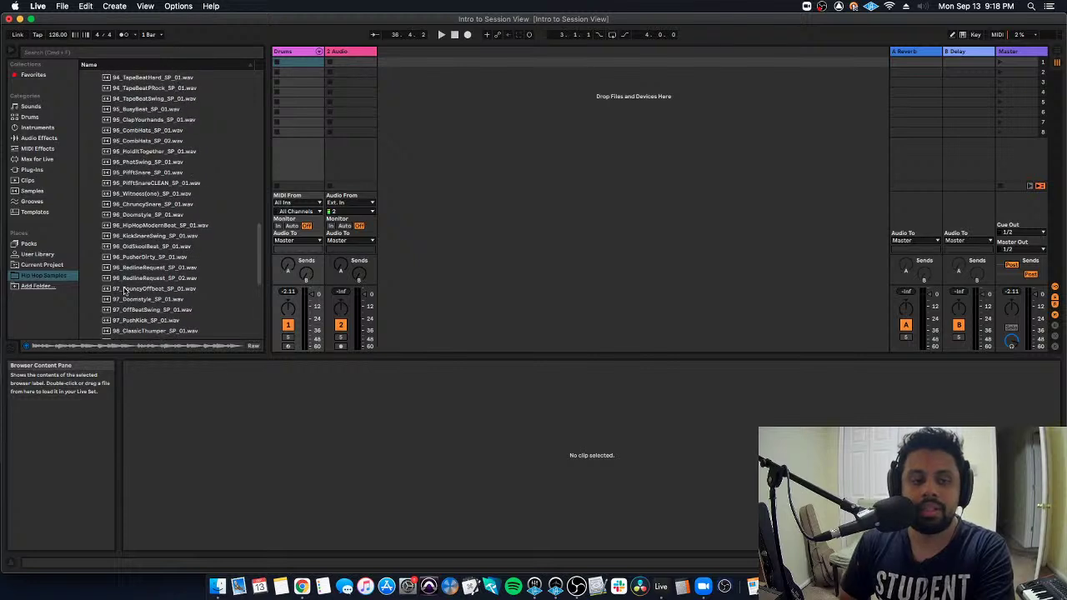
left_click(123, 173)
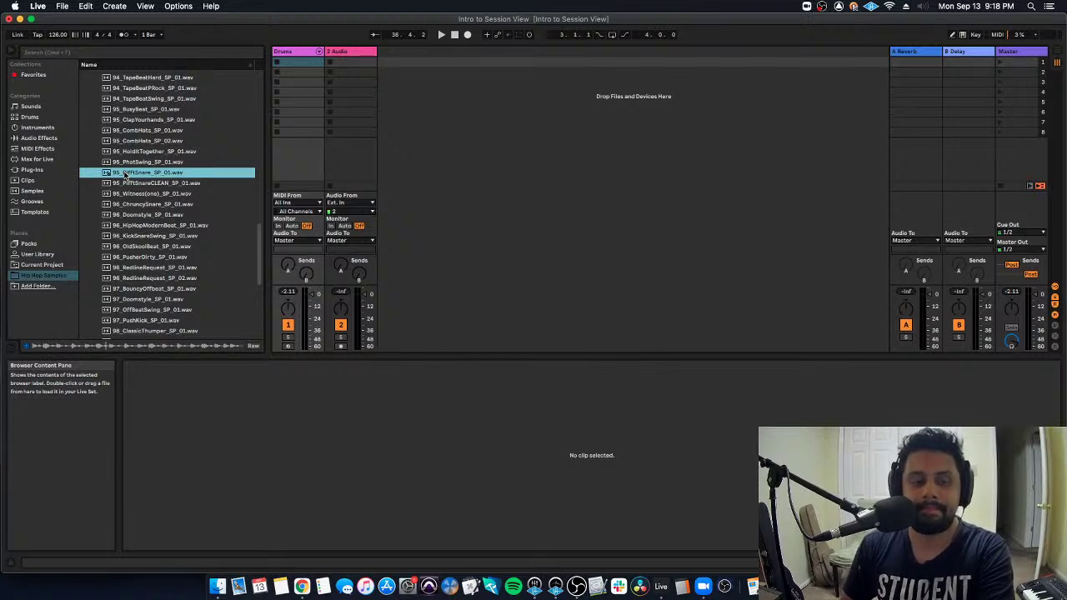
Delete the MIDI Drums track and load 95_PifftSnare_SP_01.wav into the first clip slot of the remaining audio track
left_click_drag(147, 174, 292, 63)
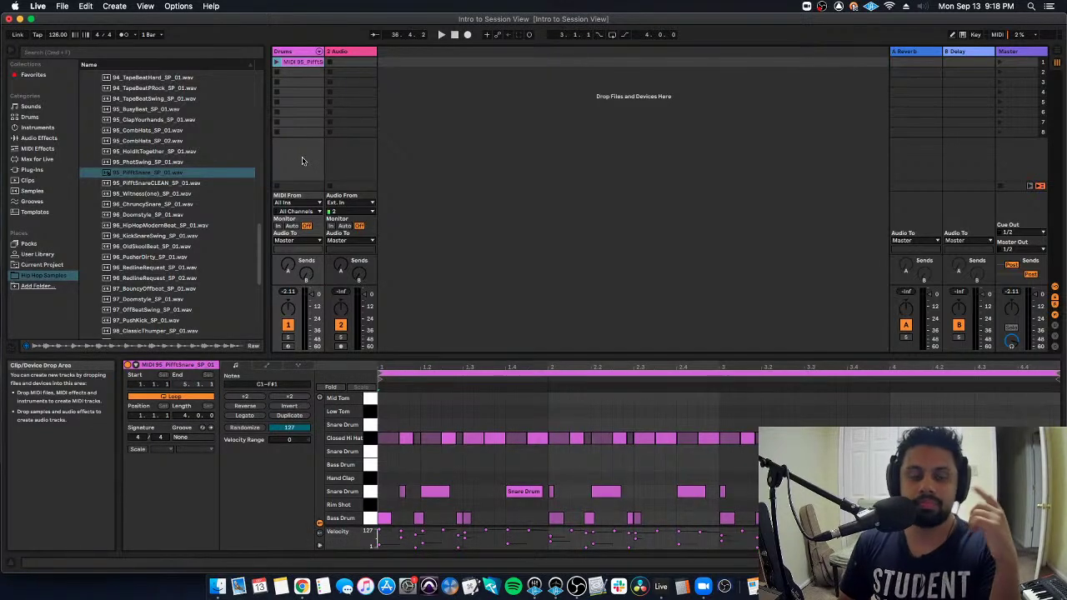
key("Delete")
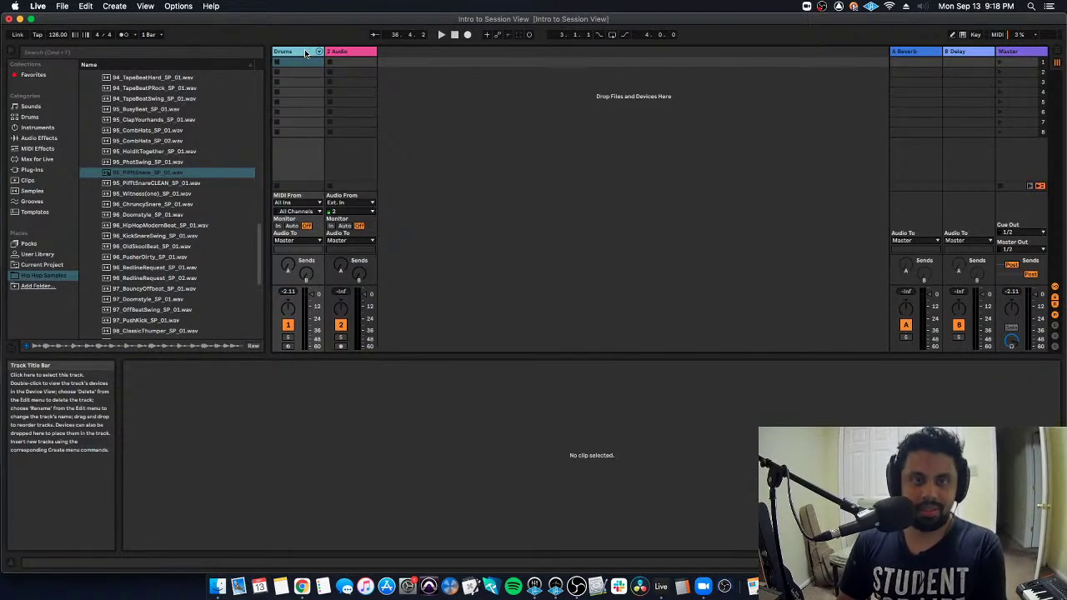
left_click(305, 53)
key("Delete")
left_click_drag(147, 171, 313, 65)
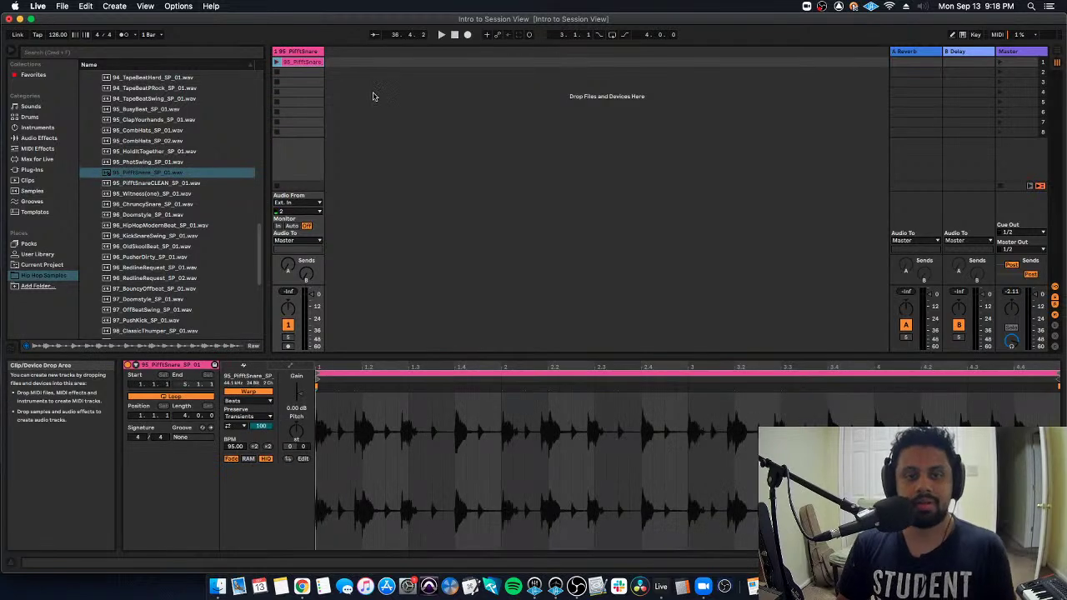
Launch the drum loop clip, set the project tempo to 100 BPM, and stop playback
left_click(305, 52)
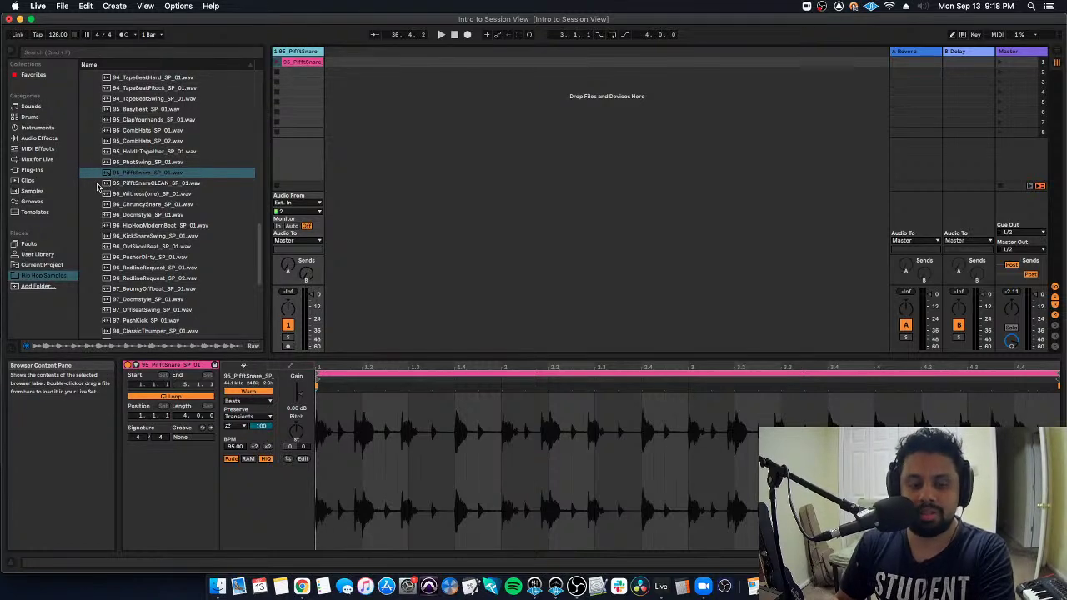
left_click(278, 63)
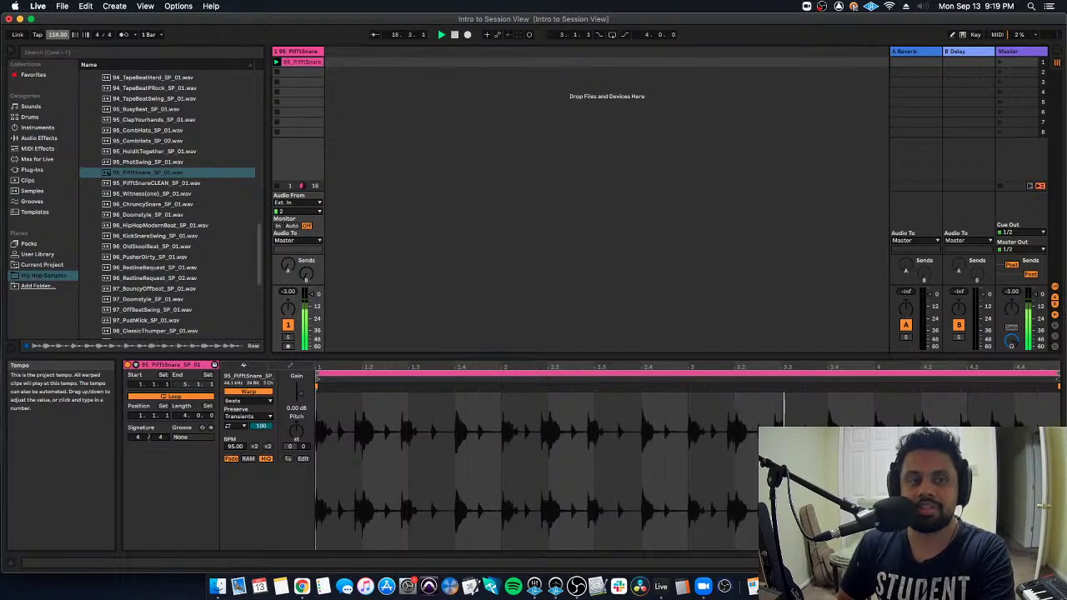
left_click(56, 35)
type("100")
key("Return")
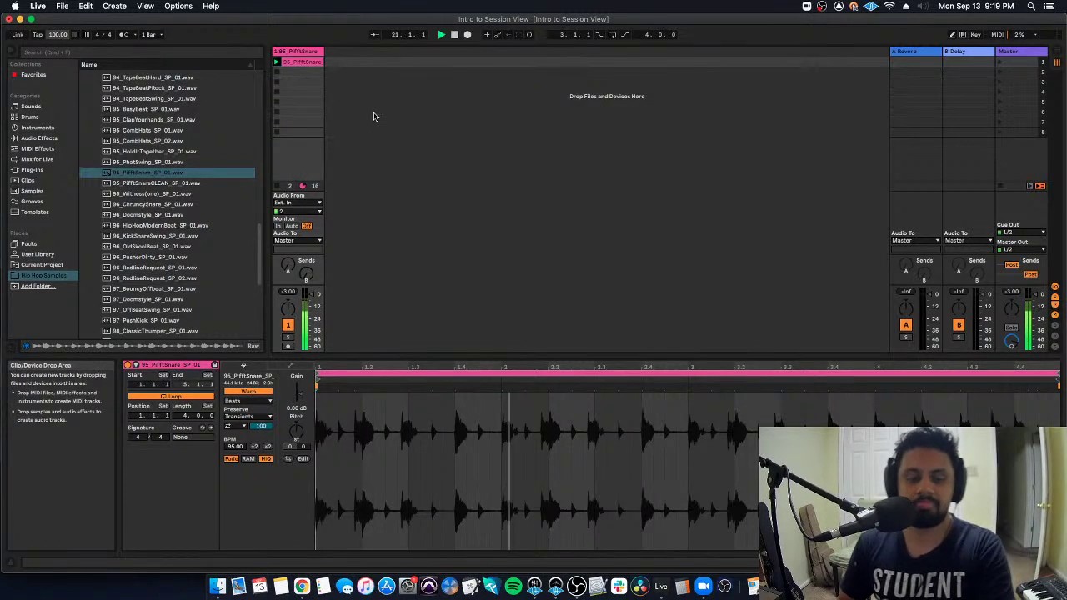
key("space")
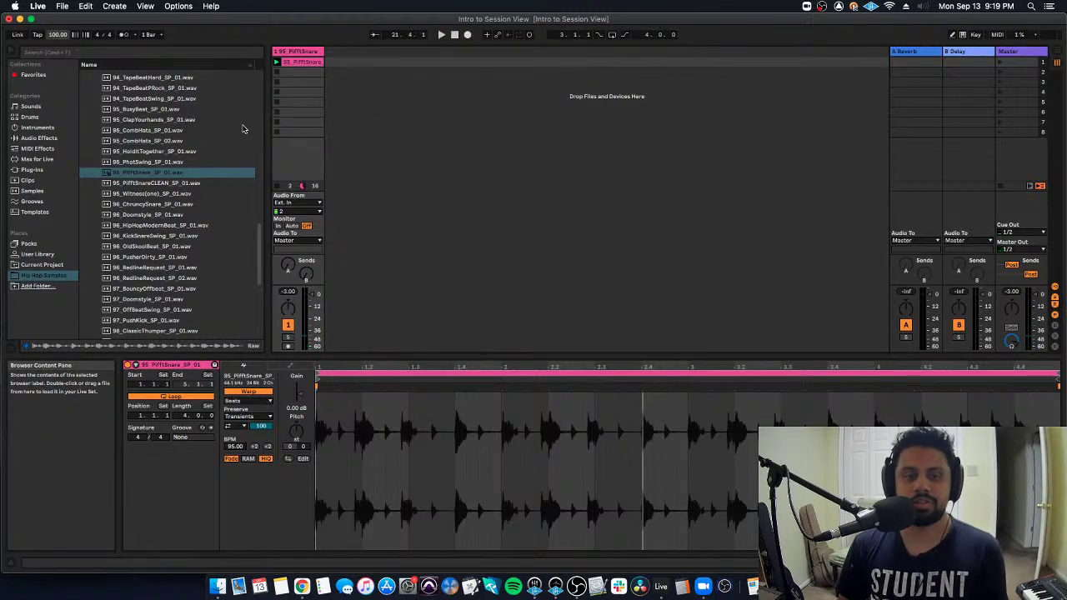
Rename the drum loop's audio track as Drums and insert a second audio track after it
scroll(159, 129, "up", 1)
scroll(158, 129, "up", 5)
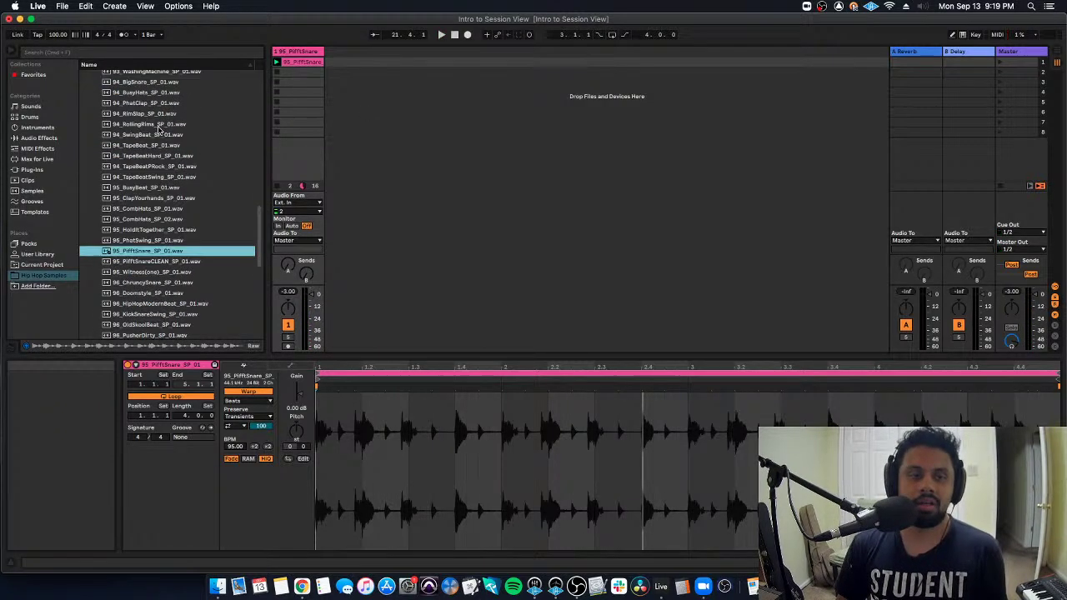
left_click(308, 53)
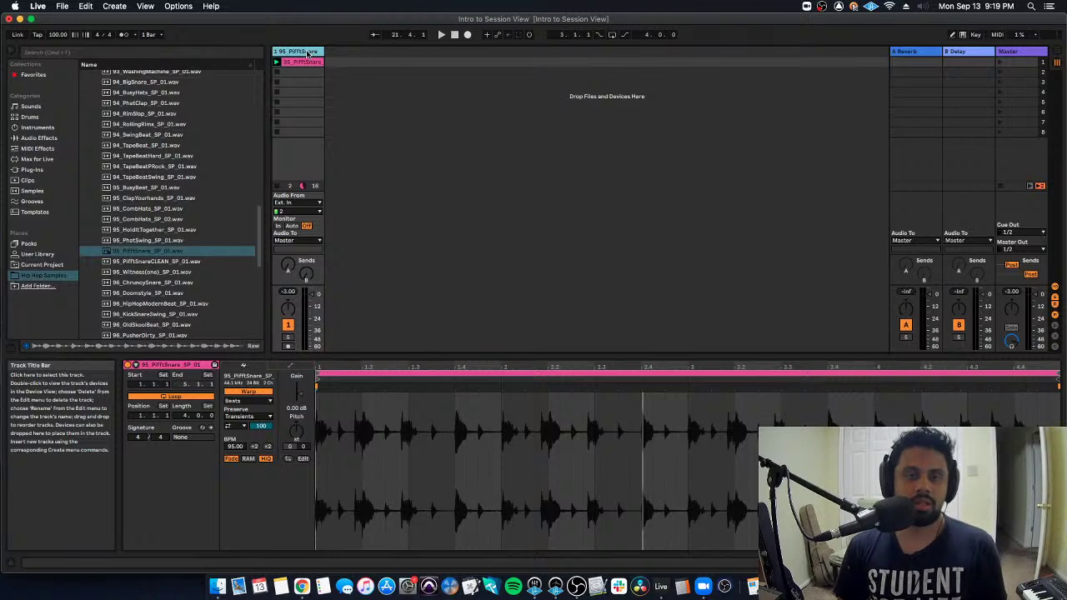
key("super+r")
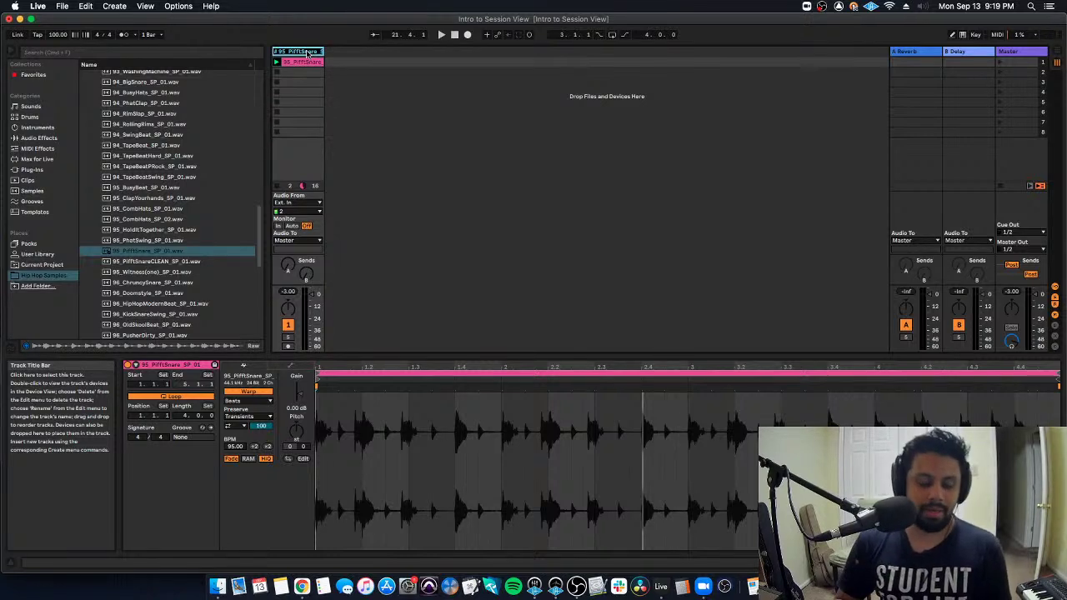
type("Drums")
left_click(409, 125)
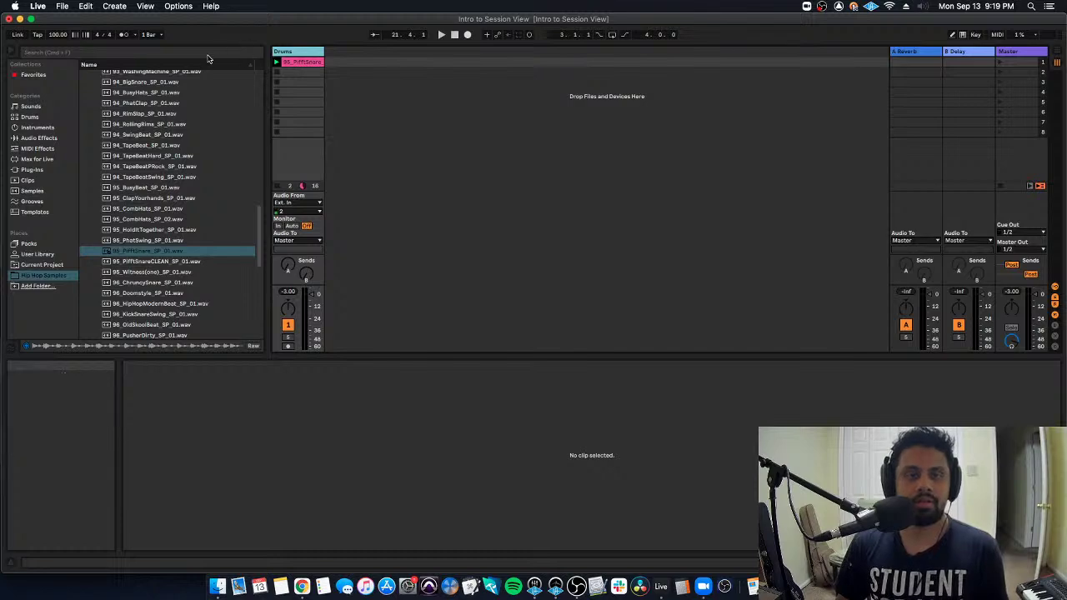
key("super+t")
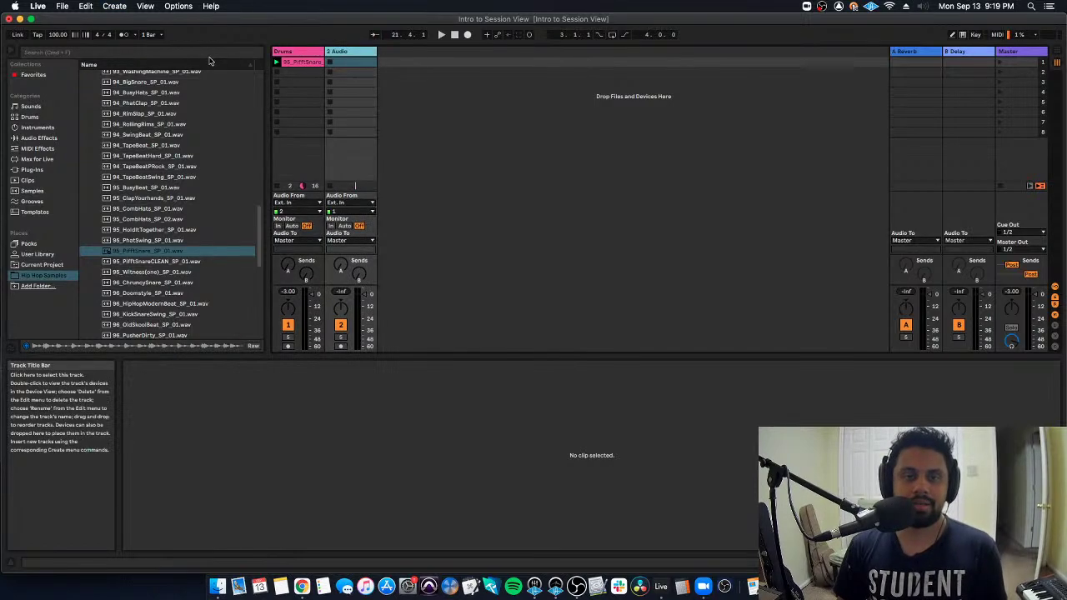
Collapse the Drums sample folder, expand the Bass folder under Hip Hop Loops, and look through its loops
scroll(167, 196, "up", 8)
scroll(165, 196, "up", 15)
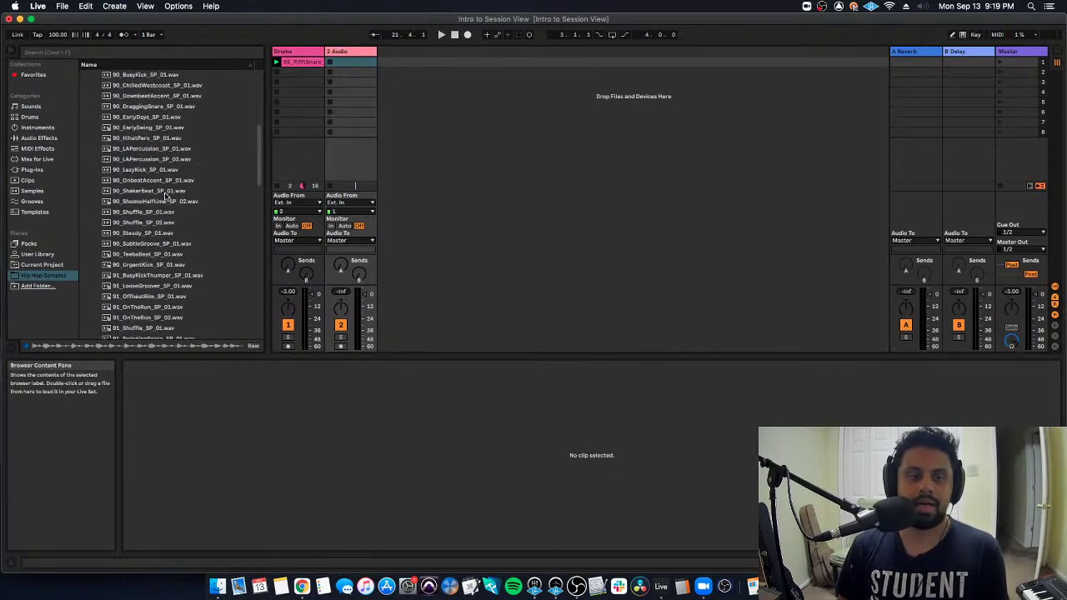
left_click(94, 156)
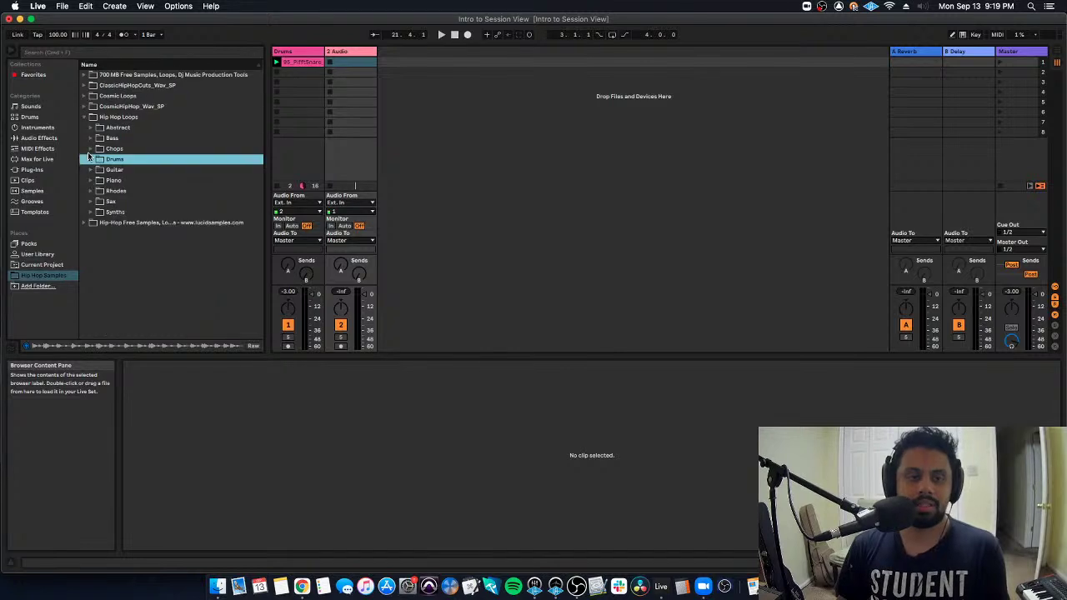
left_click(91, 139)
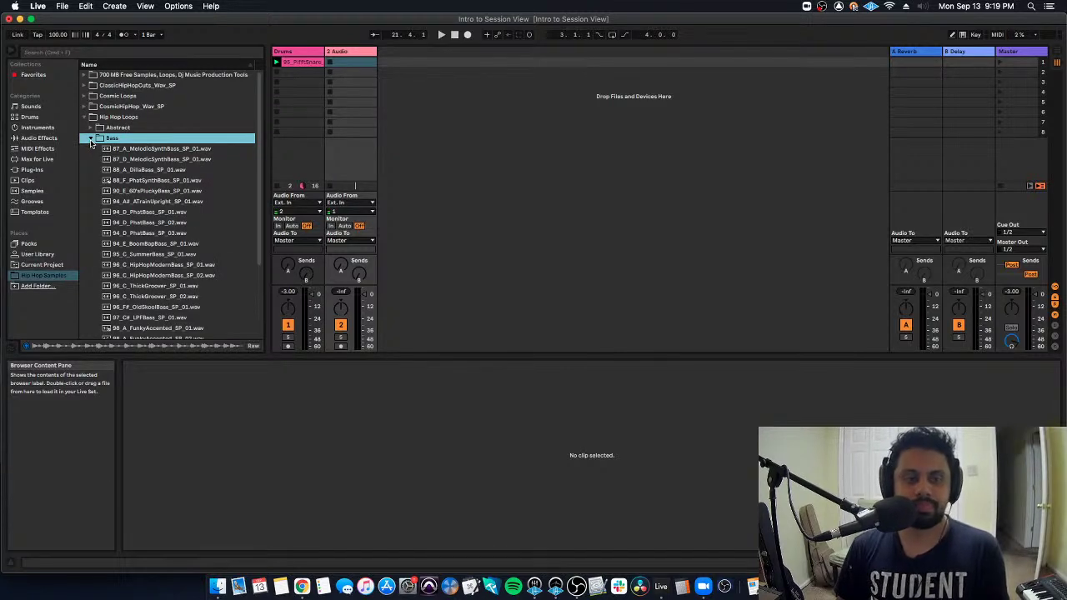
scroll(142, 166, "down", 1)
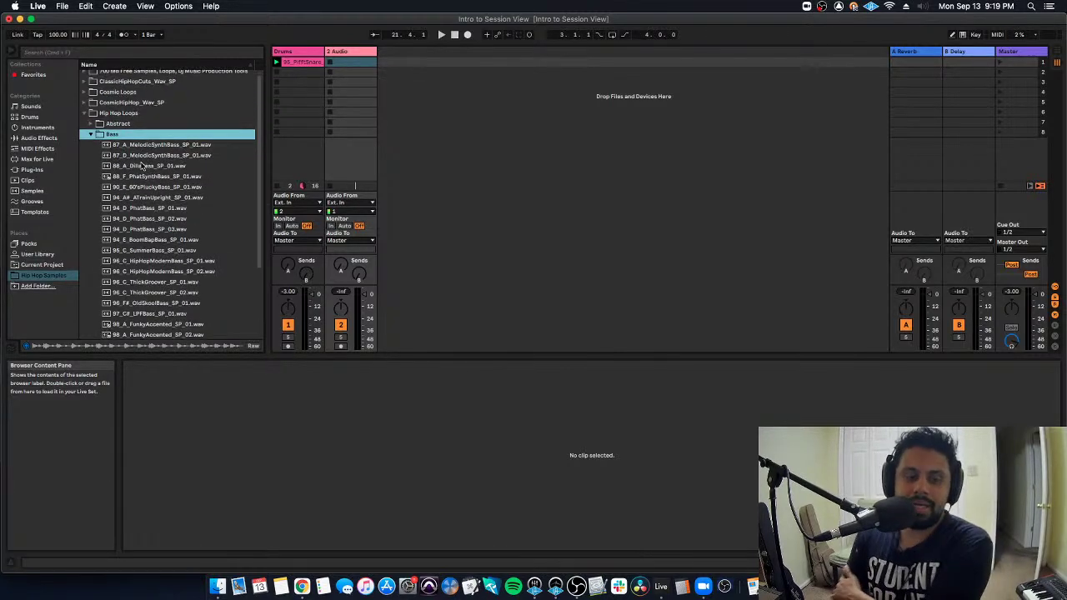
scroll(143, 165, "down", 3)
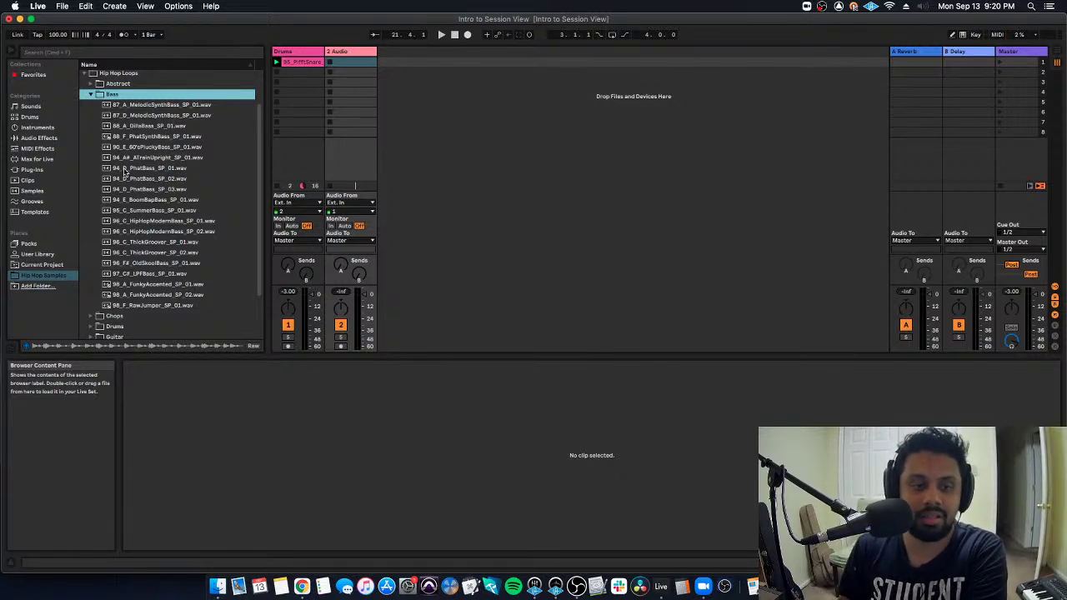
Load 96_C_ThickGroover_SP_01.wav into the second track's first clip slot and launch the drum and bass clips together
left_click(129, 244)
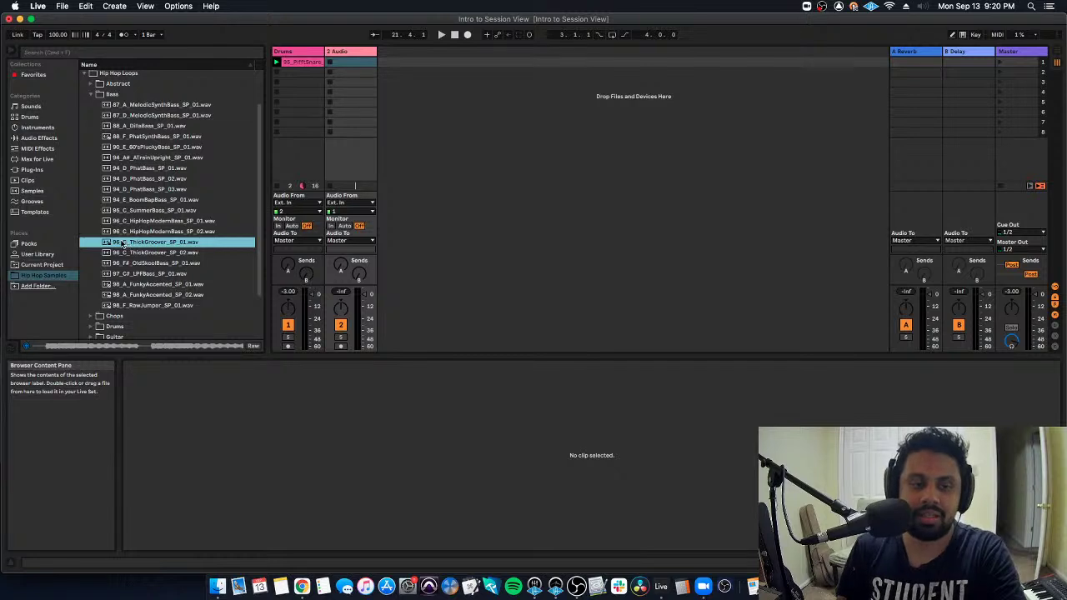
left_click_drag(121, 243, 348, 65)
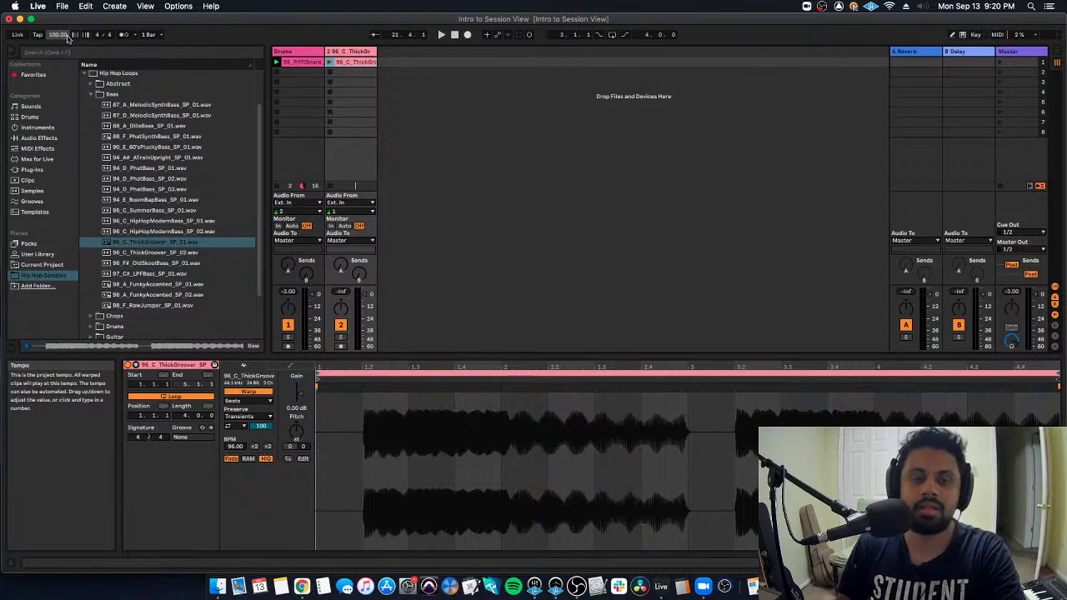
left_click(277, 64)
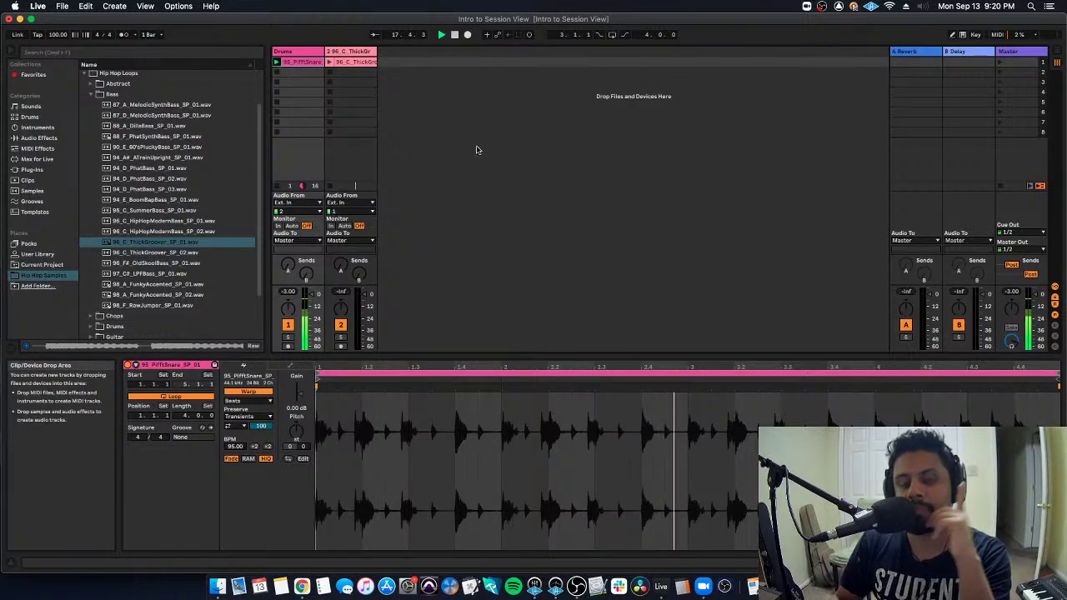
left_click(329, 63)
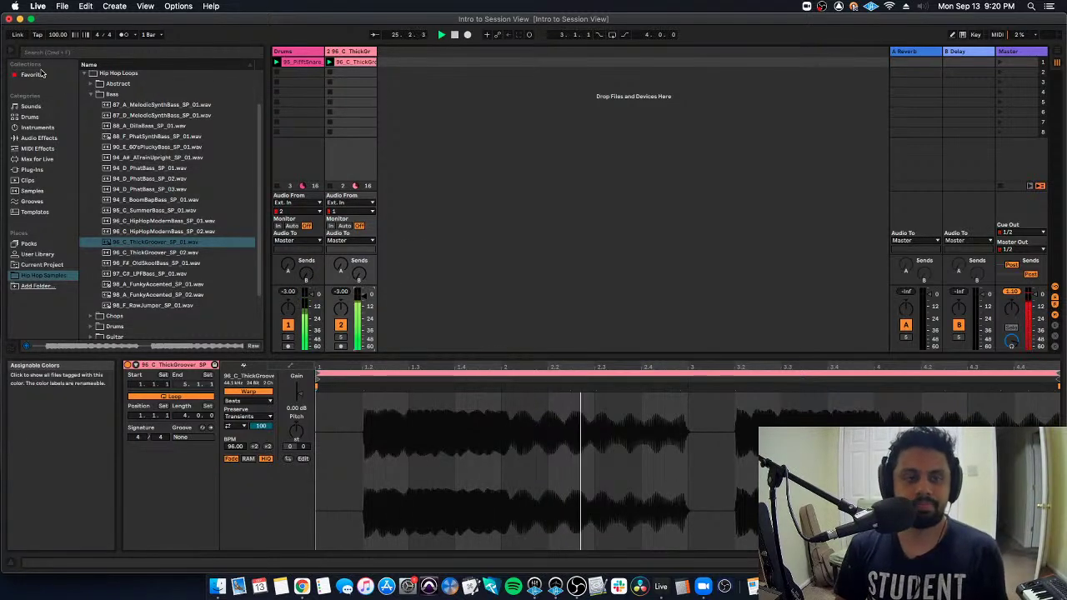
Load 90_C_HighChords_SP_01.wav from the Guitar folder onto a new third track and launch it with the other clips
left_click(92, 95)
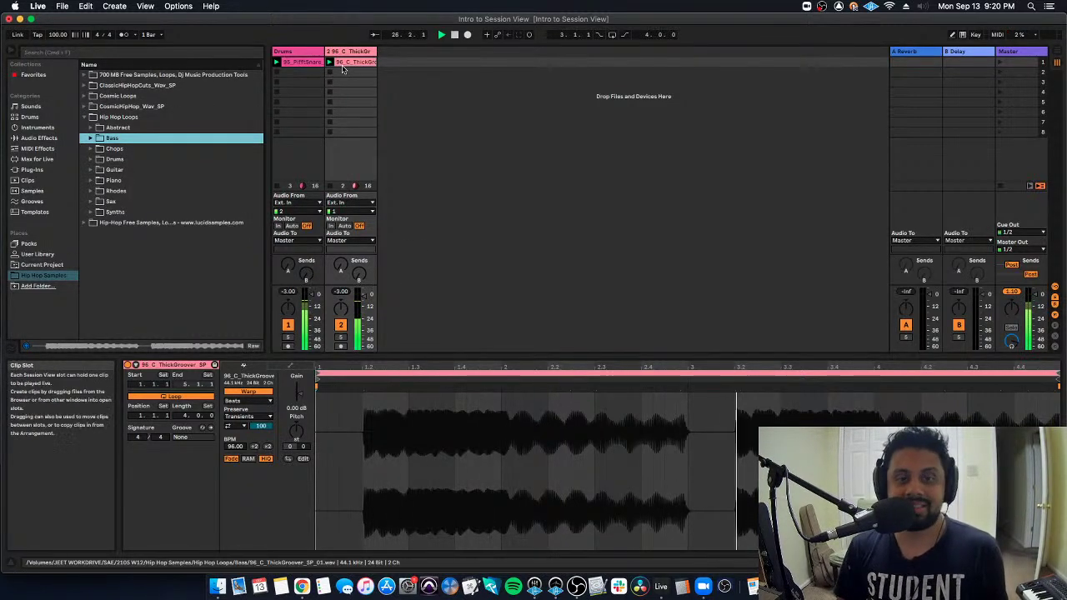
left_click(91, 170)
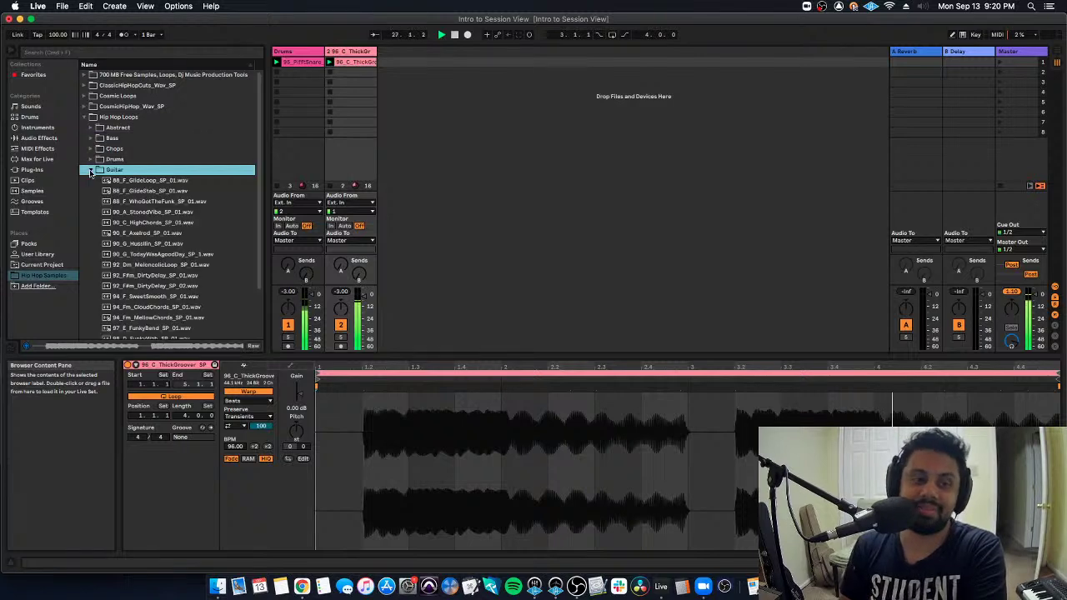
left_click_drag(167, 224, 403, 69)
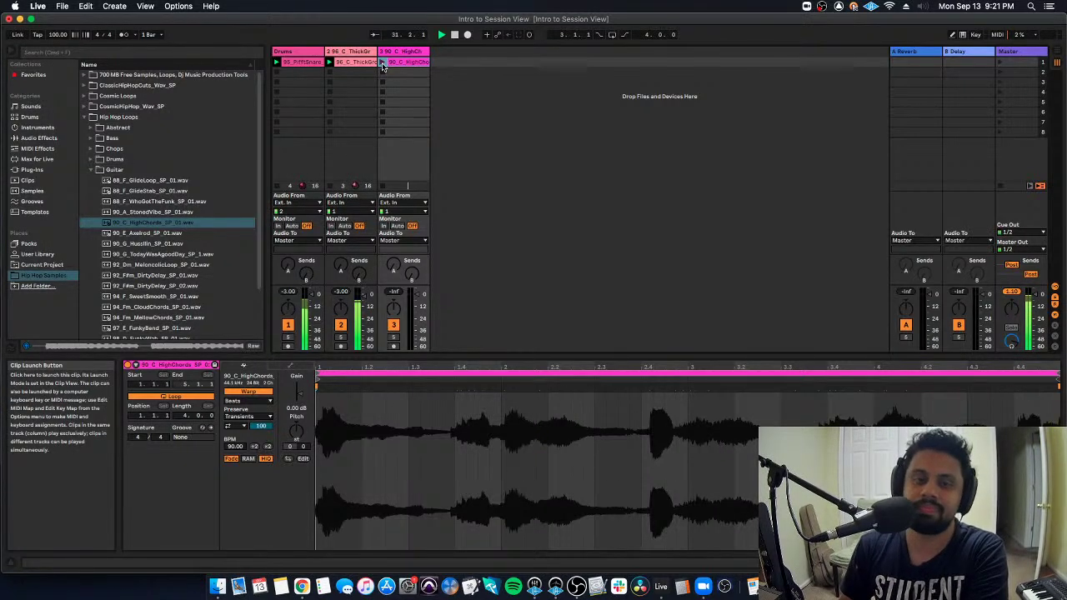
left_click(381, 64)
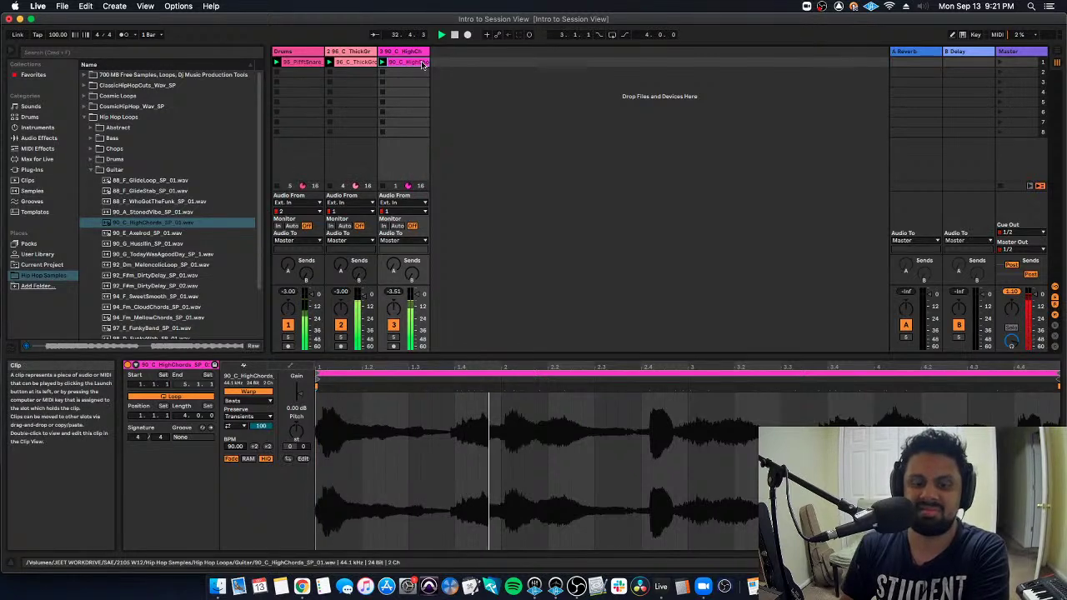
Replace the guitar clip on the third track with 95_C_SummerPiano_SP_01.wav from the Piano folder and launch it
key("Delete")
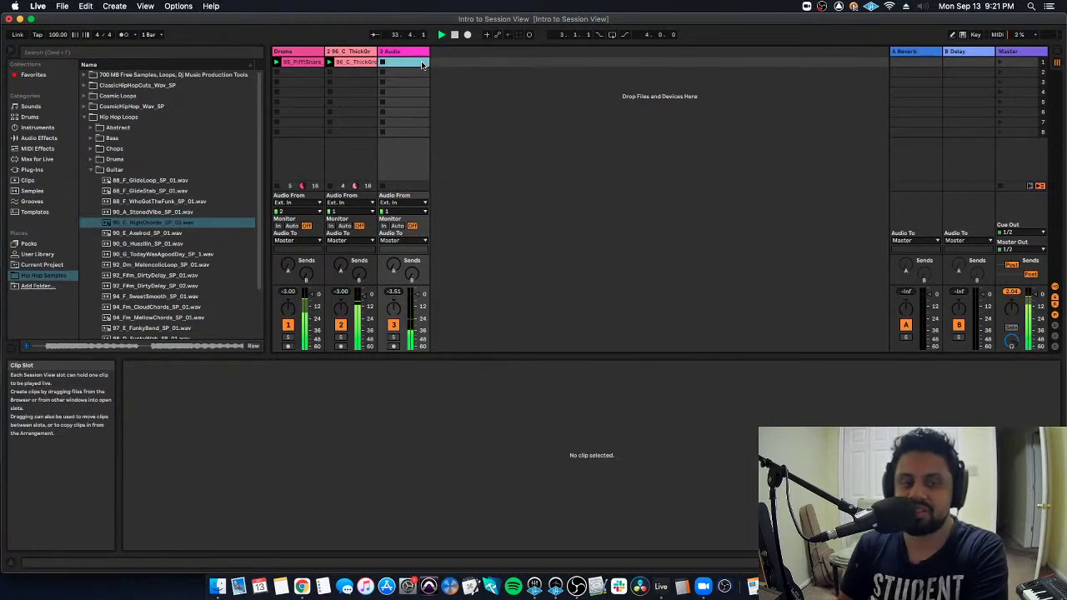
scroll(188, 294, "down", 2)
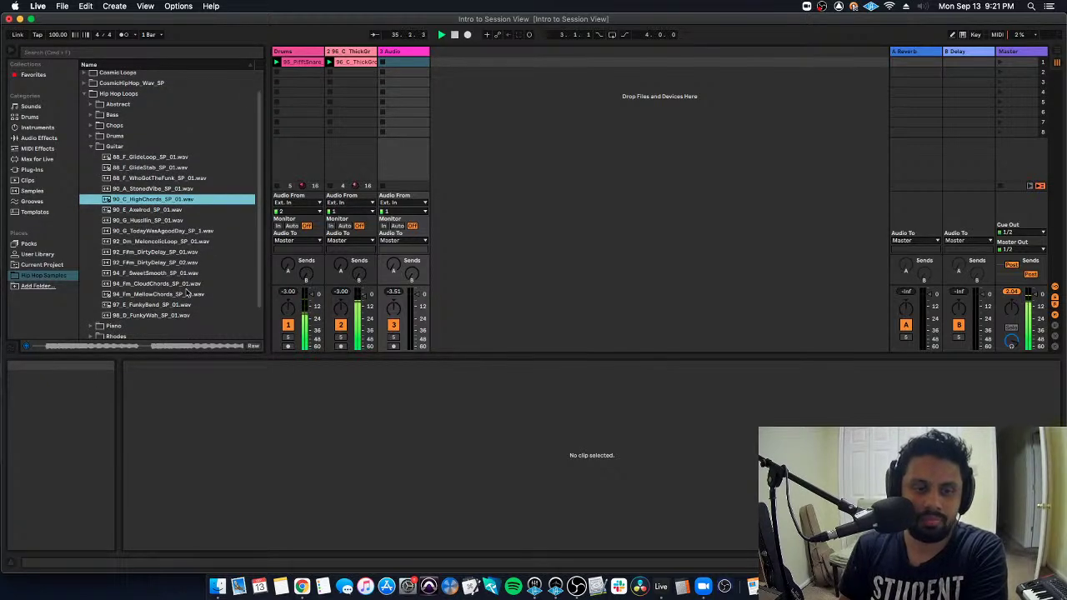
left_click(94, 146)
left_click(92, 180)
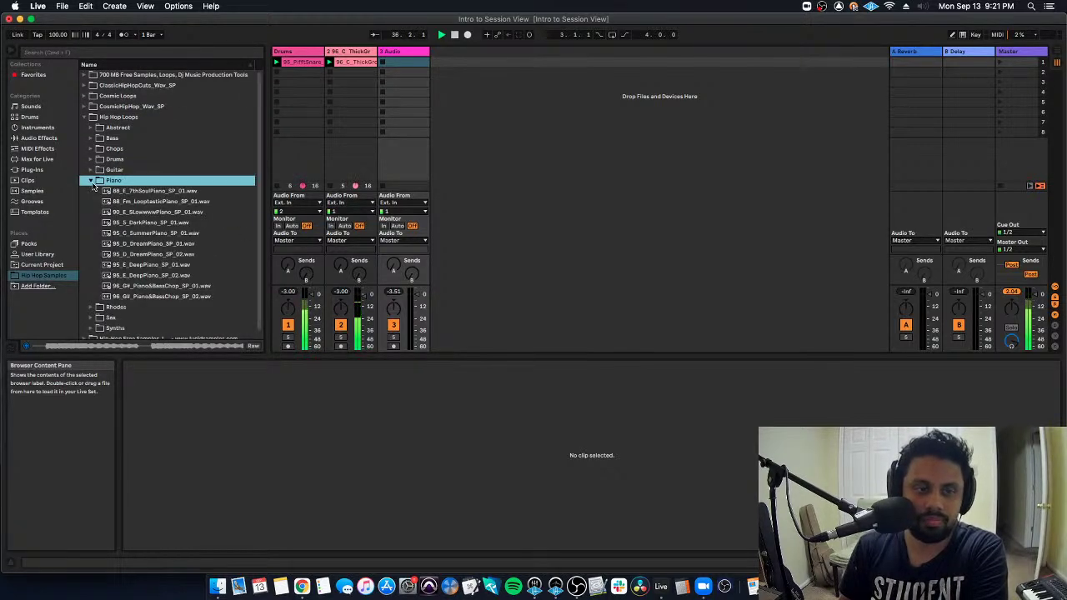
left_click_drag(150, 238, 389, 64)
left_click(382, 65)
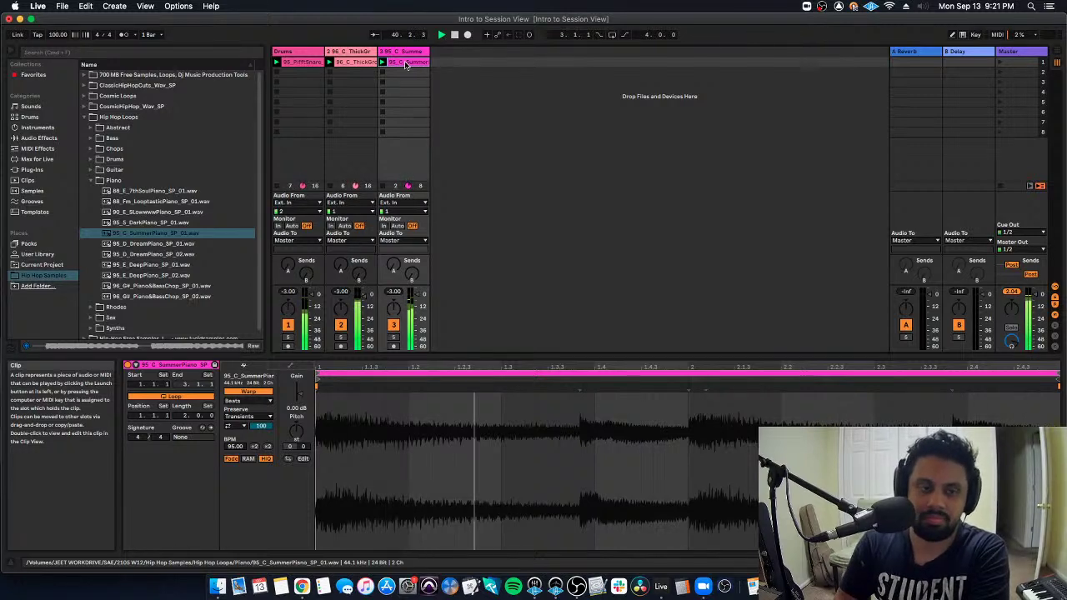
Delete the piano clip, look through the Rhodes and Sax folders, and load 64_C_ArpUpSwing_SP_01.wav from the Synths folder onto the third track
key("Delete")
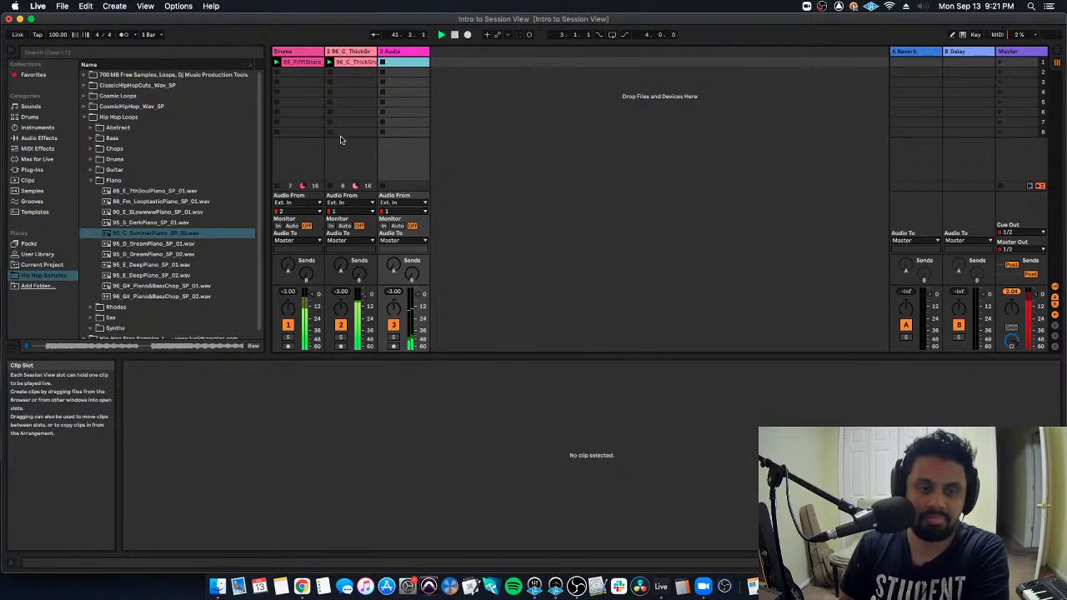
left_click(90, 180)
left_click(91, 190)
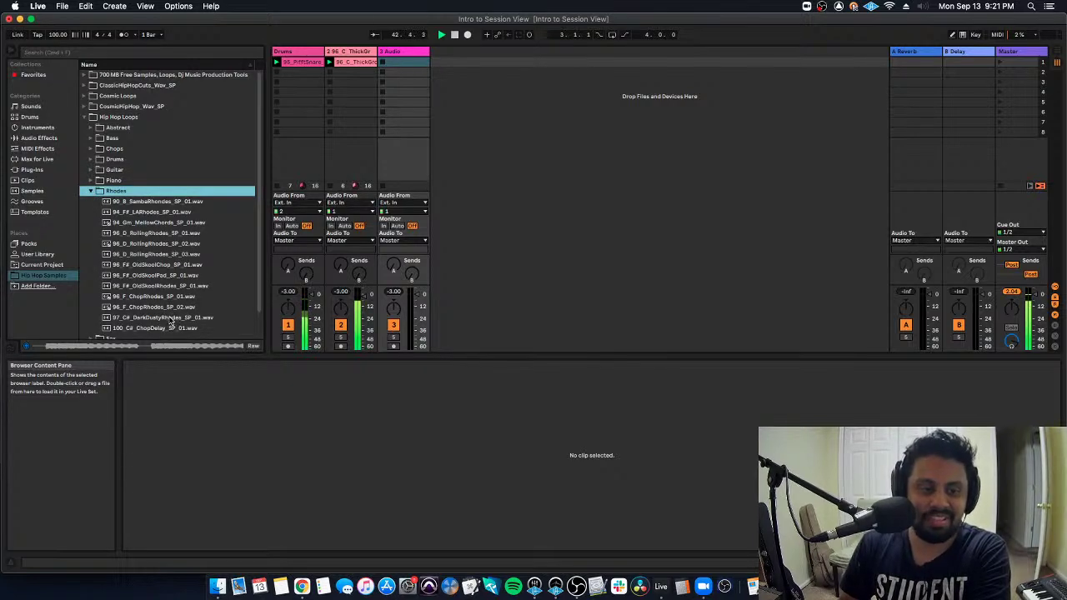
left_click(90, 191)
left_click(91, 202)
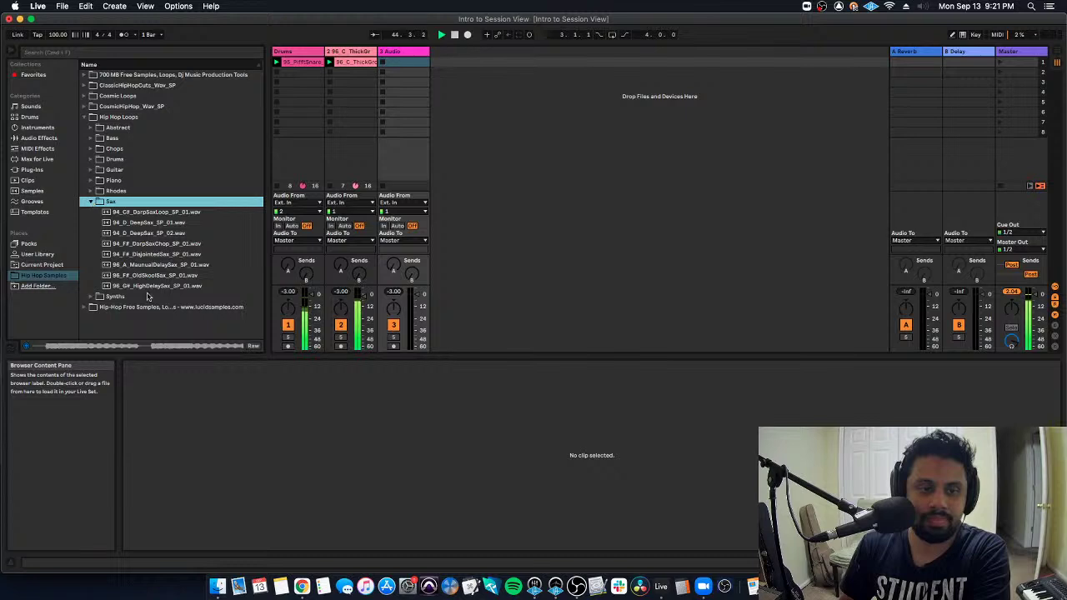
left_click(91, 295)
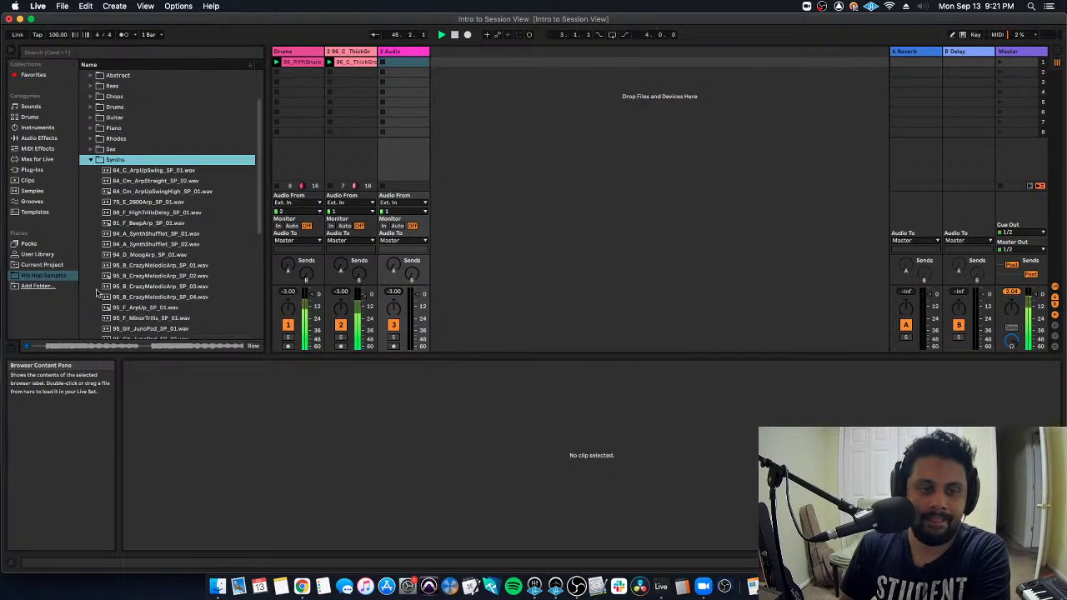
left_click_drag(150, 171, 392, 64)
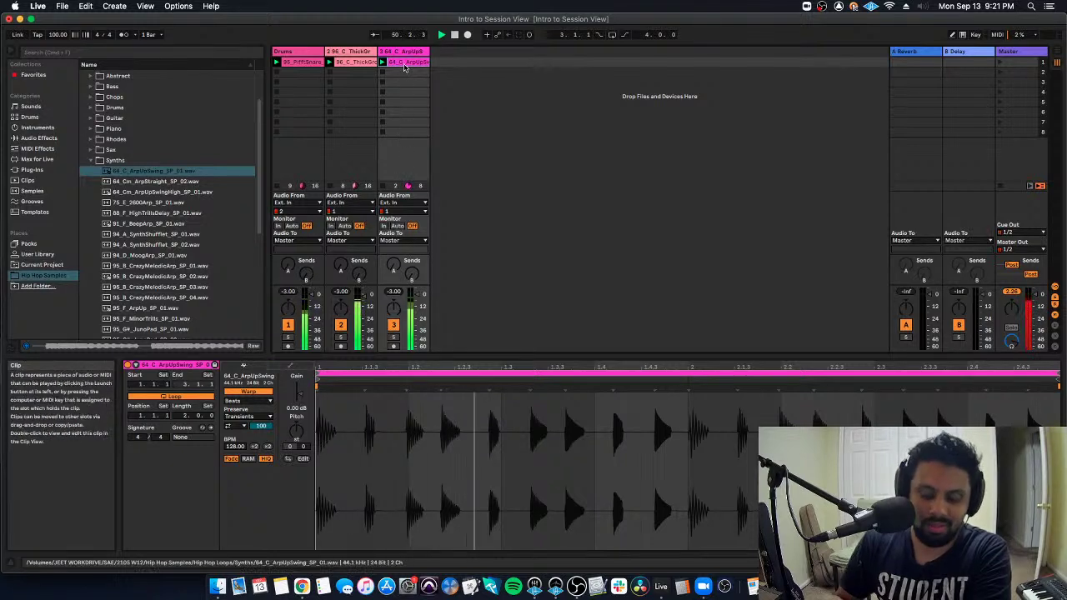
Delete the synth clip from the third track and the ThickGroover bass clip from the second track
key("Delete")
left_click(348, 62)
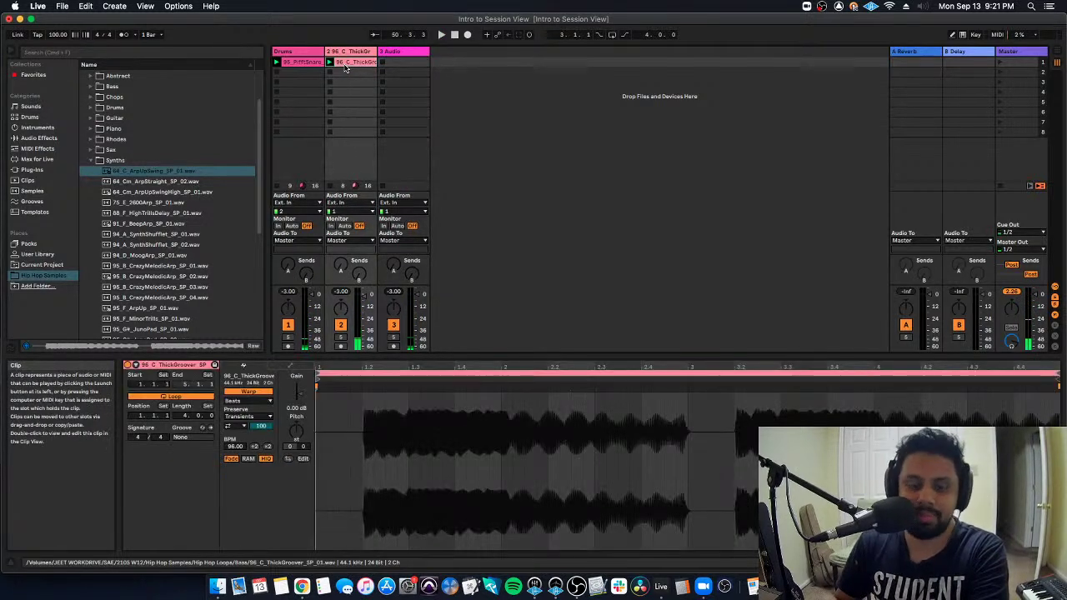
key("Delete")
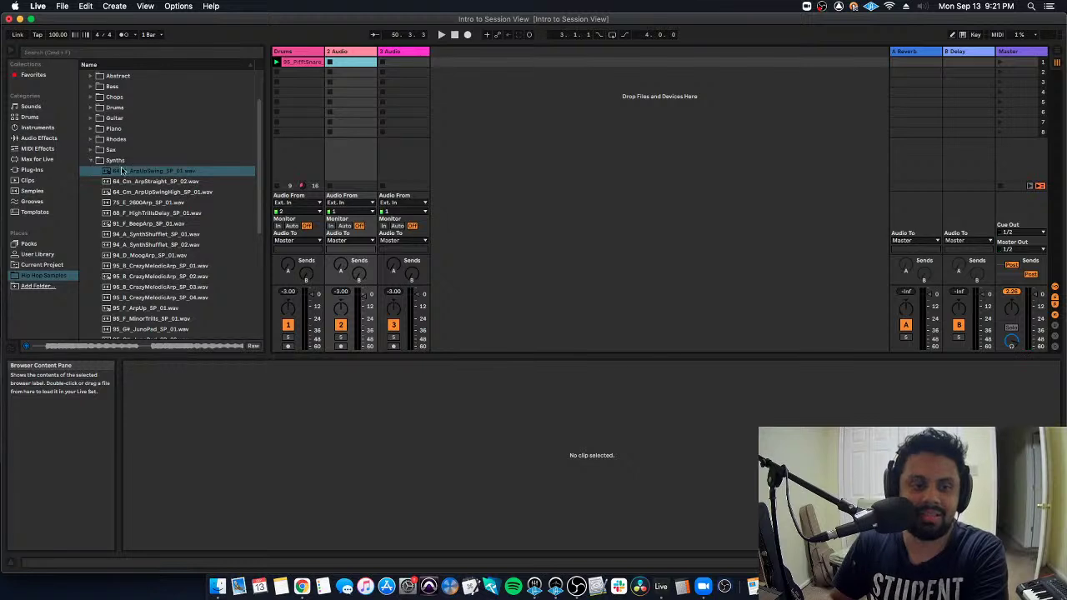
Load 96_C_ArpSingleLatch_SP_01.wav from the Synths folder into the third track's first slot and launch it with the drums
left_click(121, 170)
scroll(134, 172, "down", 3)
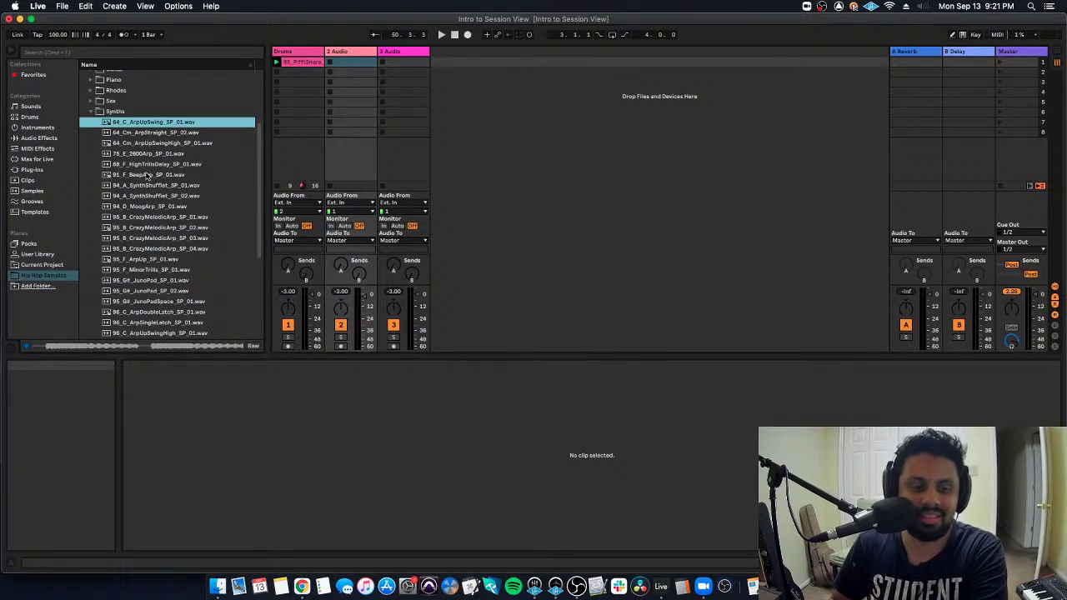
left_click_drag(200, 322, 385, 67)
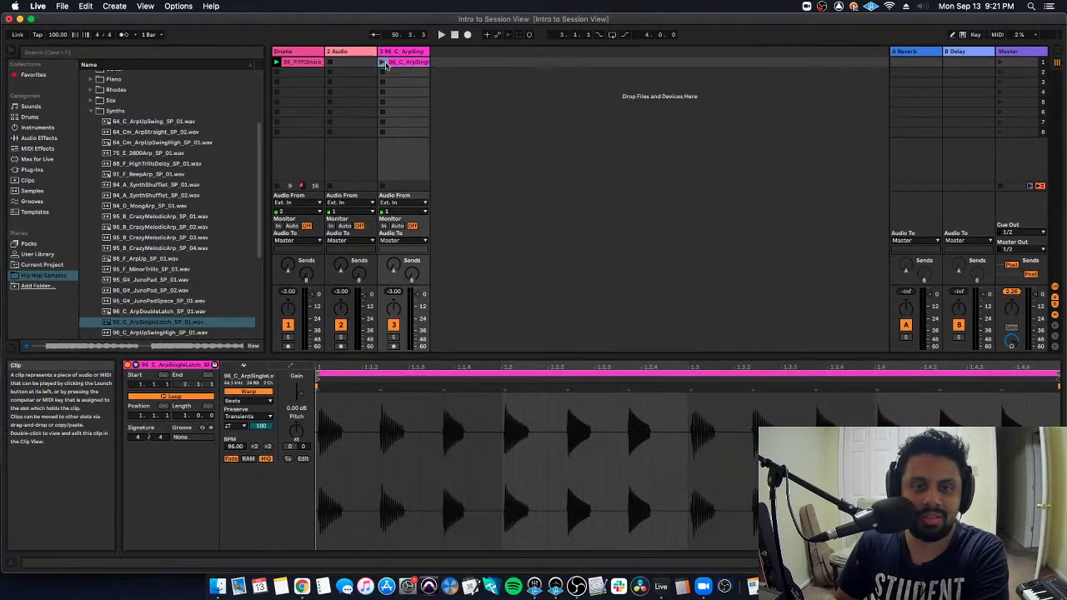
left_click(386, 66)
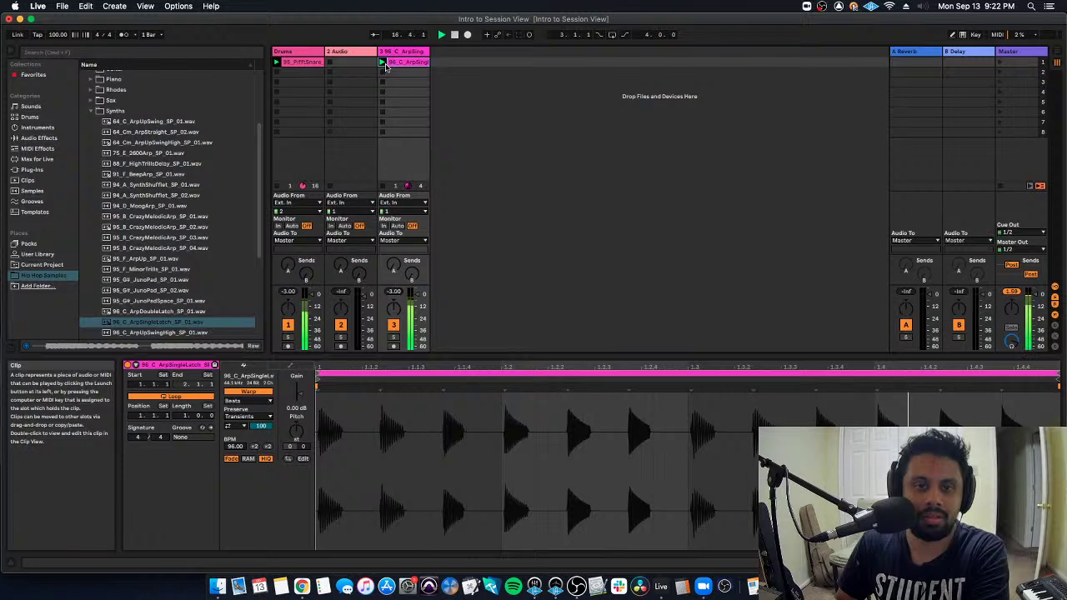
Restore and relaunch the ThickGroover bass clip by undoing, and load and launch 96_C_ArpUpSwingHigh_SP_01.wav on the third track
key("super+z")
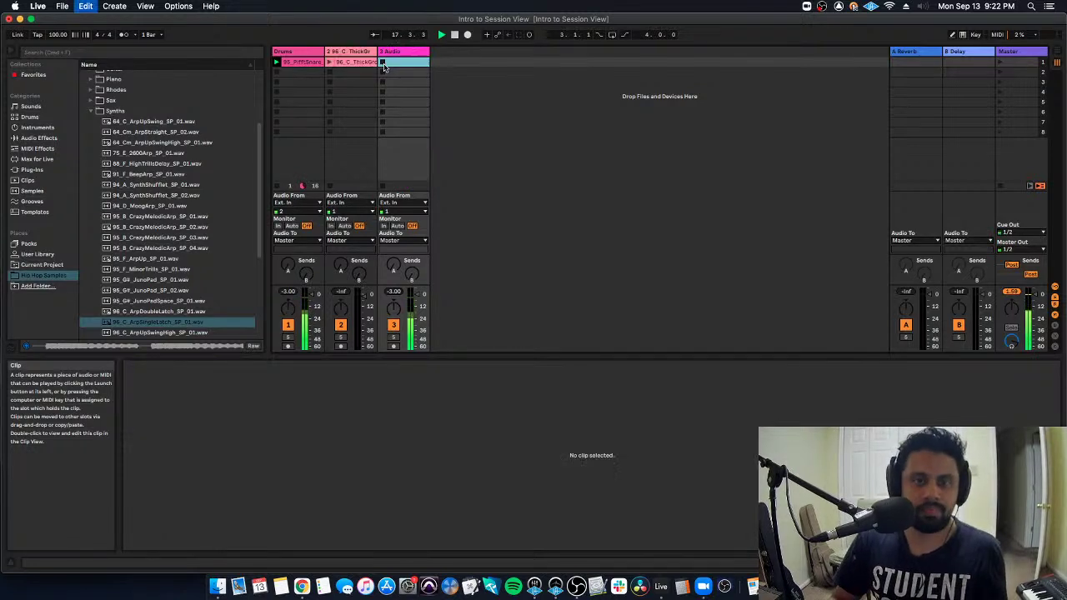
left_click(330, 62)
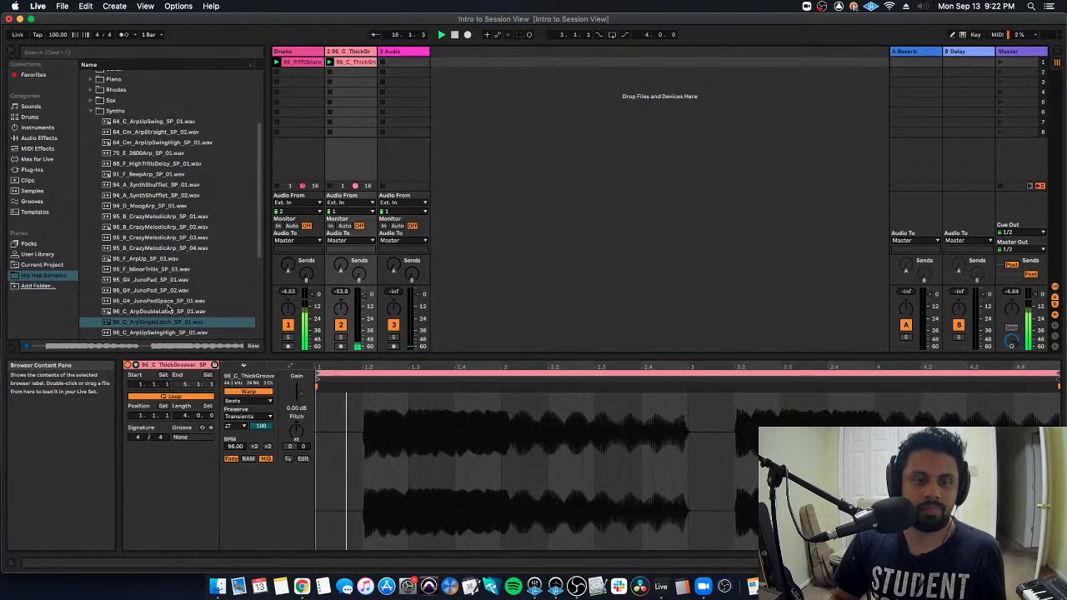
left_click_drag(170, 323, 404, 64)
left_click(150, 332)
left_click(381, 62)
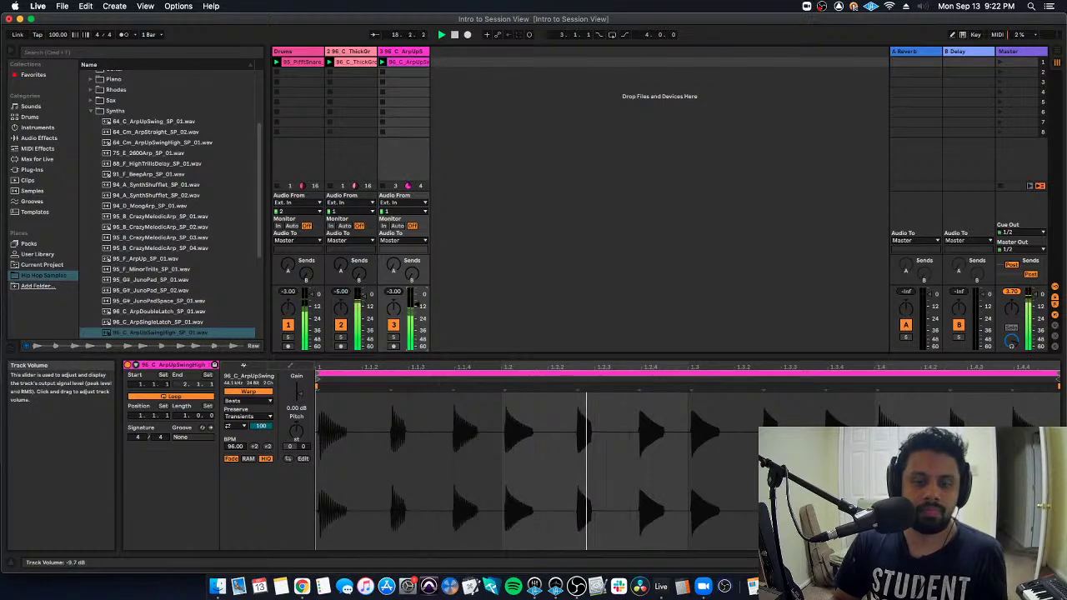
Clear the first slots of the second and third tracks by deleting their bass and synth clips
key("Delete")
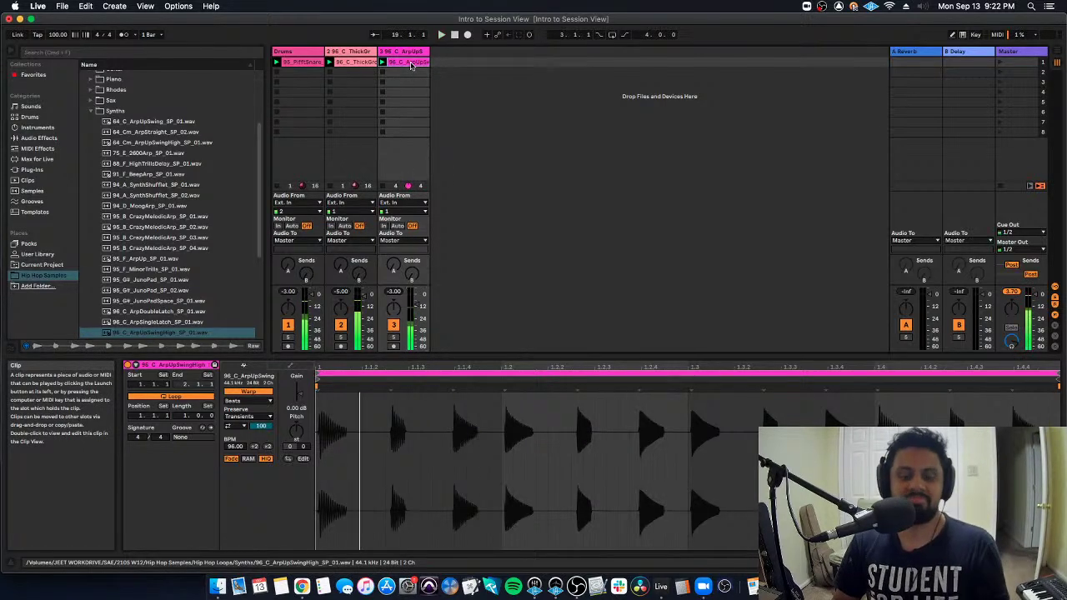
left_click(350, 61)
key("Delete")
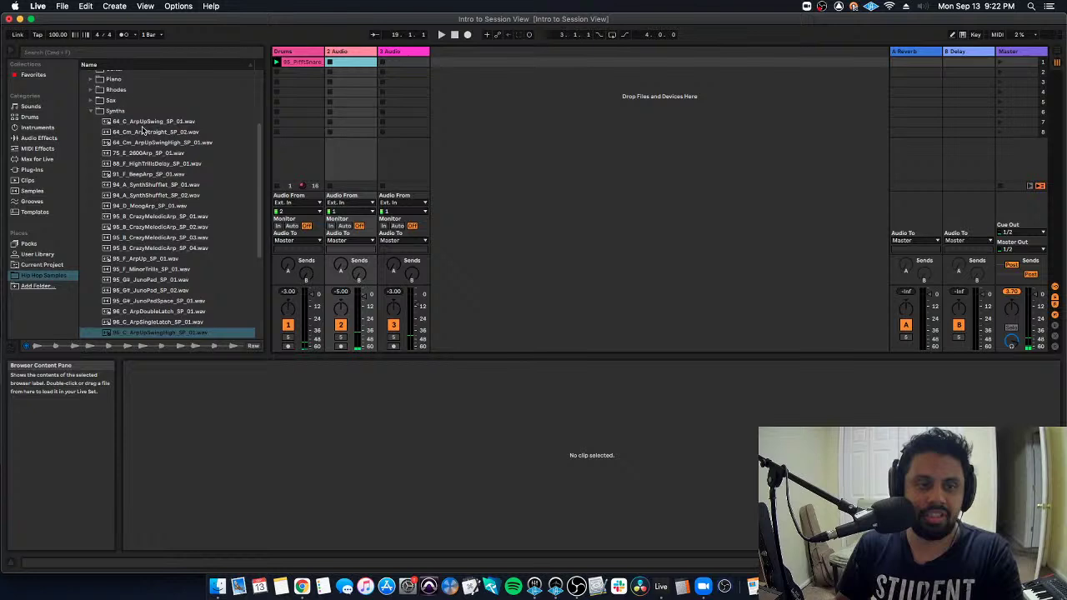
Collapse the Synths folder, expand the Bass folder, and preview its loops to find a different bass line
left_click(102, 113)
left_click(88, 139)
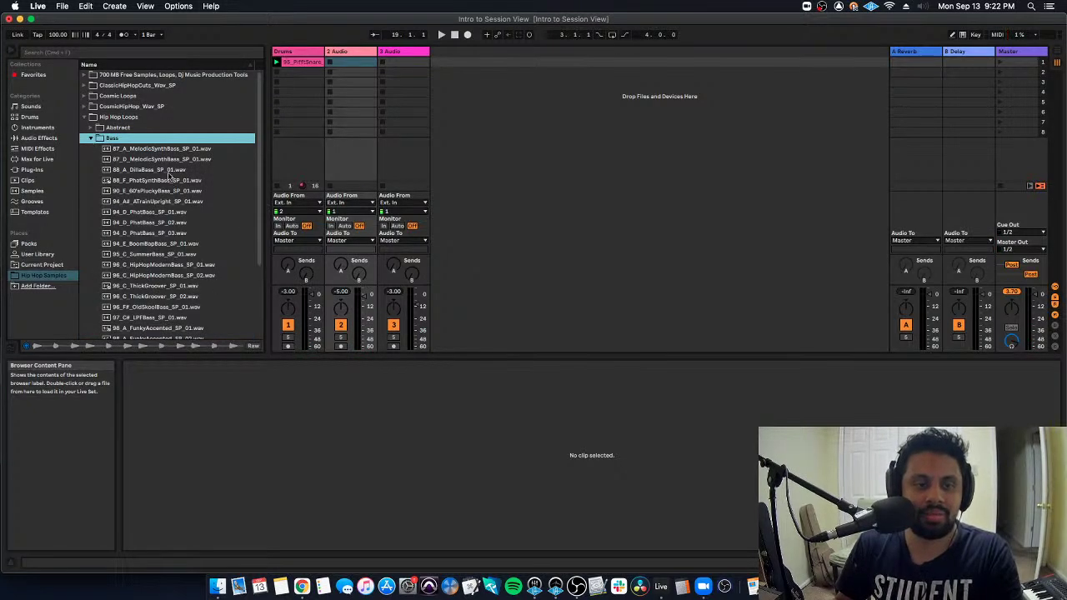
left_click(169, 233)
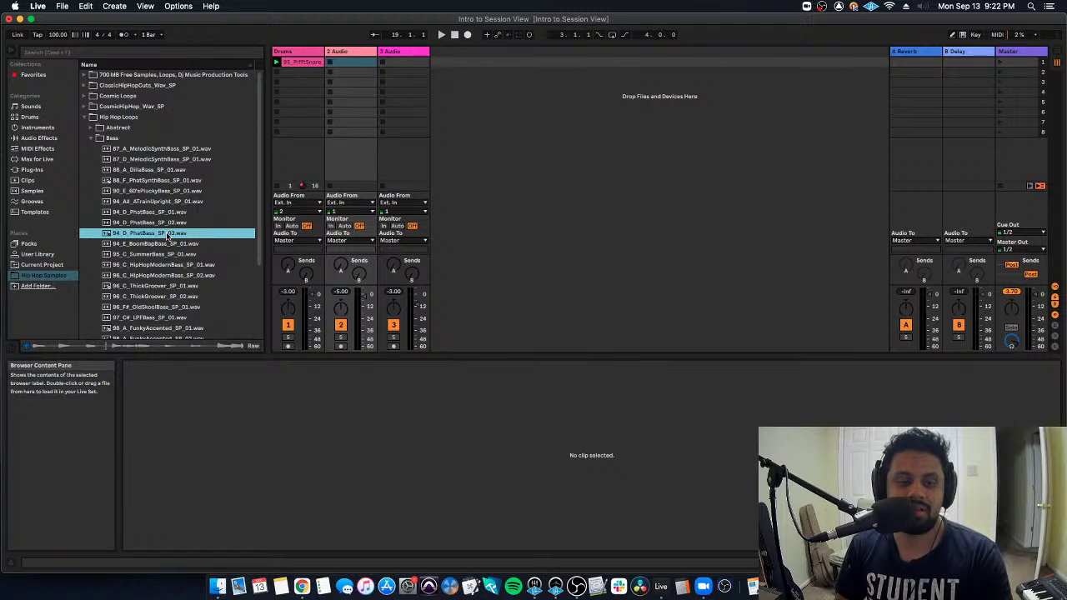
left_click(167, 213)
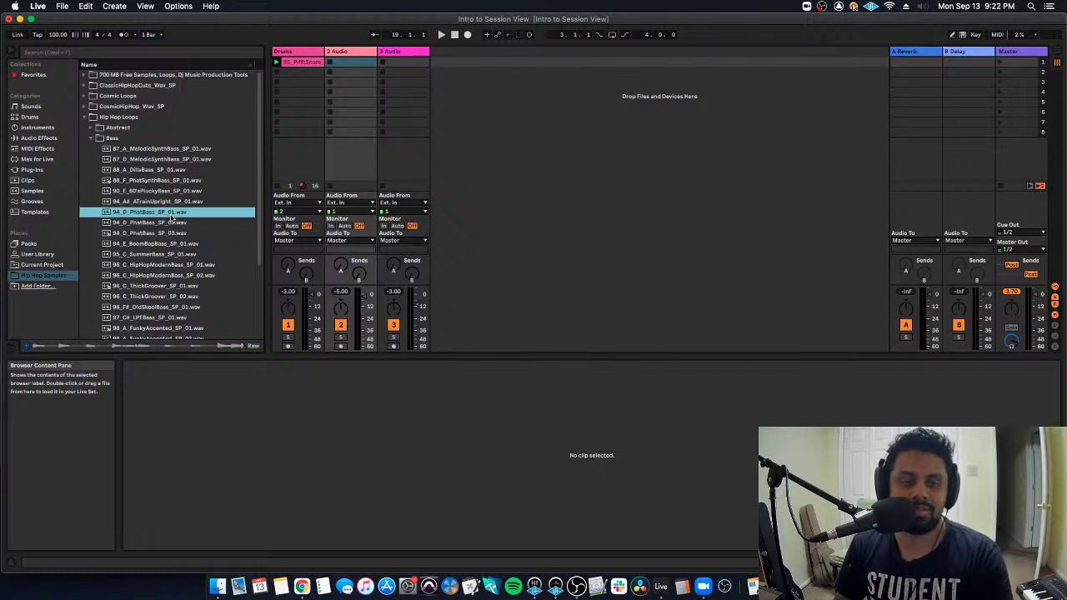
left_click(174, 158)
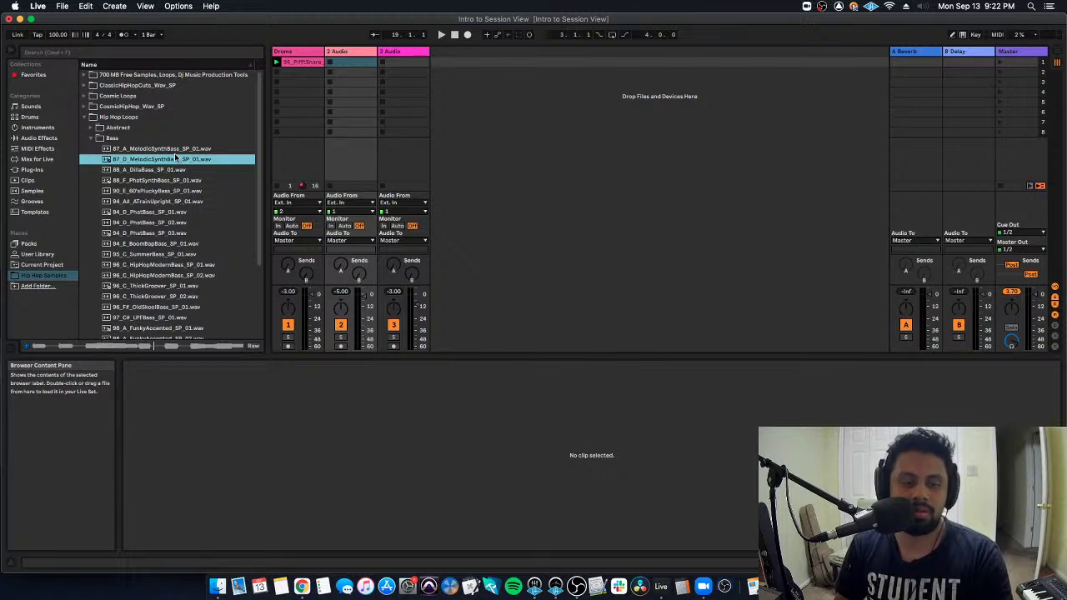
scroll(175, 156, "down", 2)
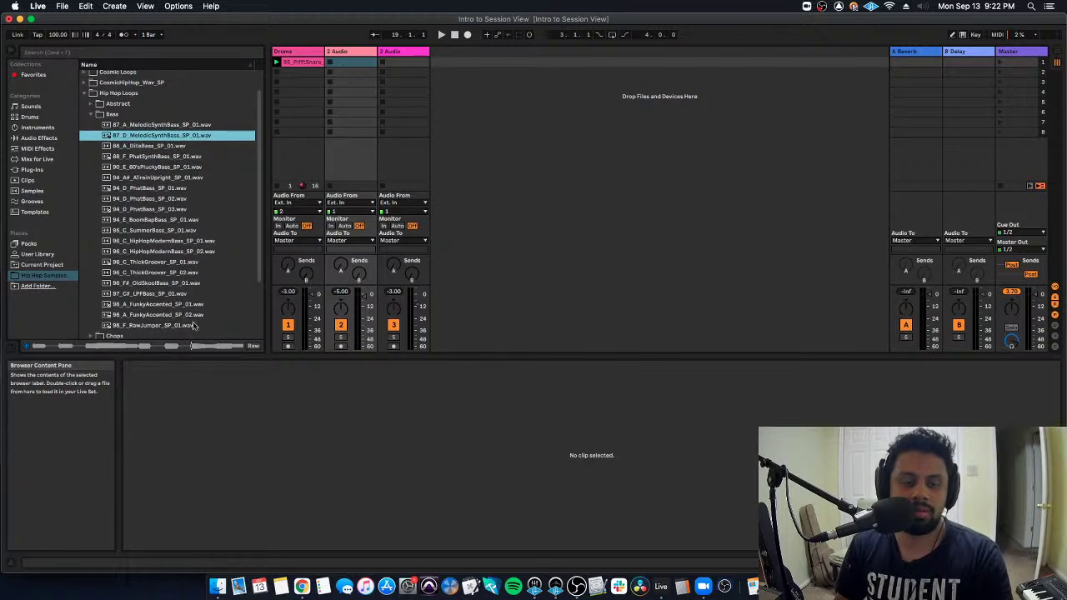
left_click(193, 326)
left_click(192, 317)
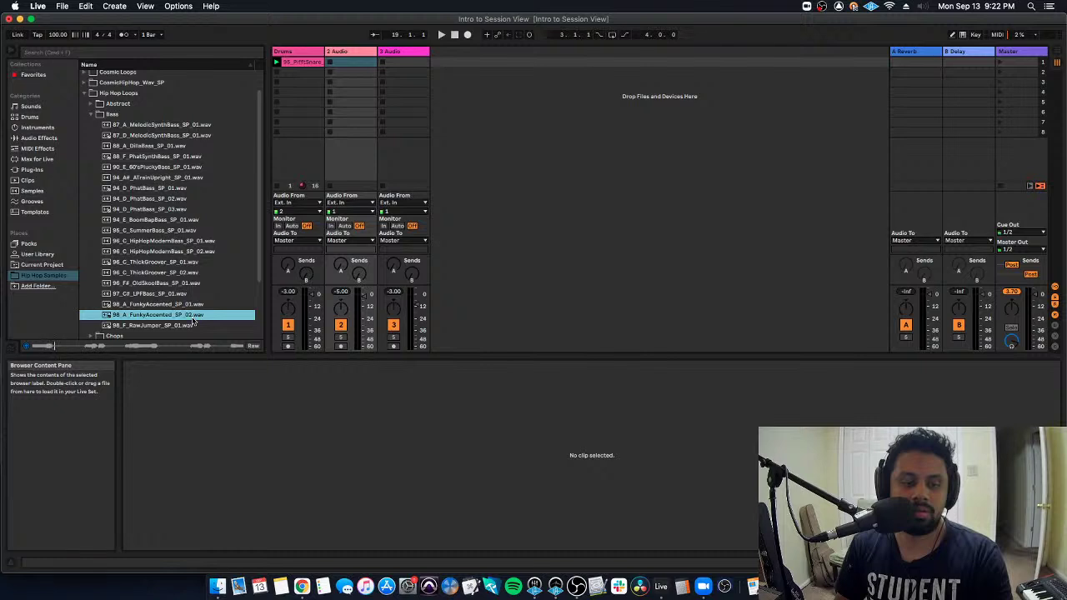
left_click(198, 304)
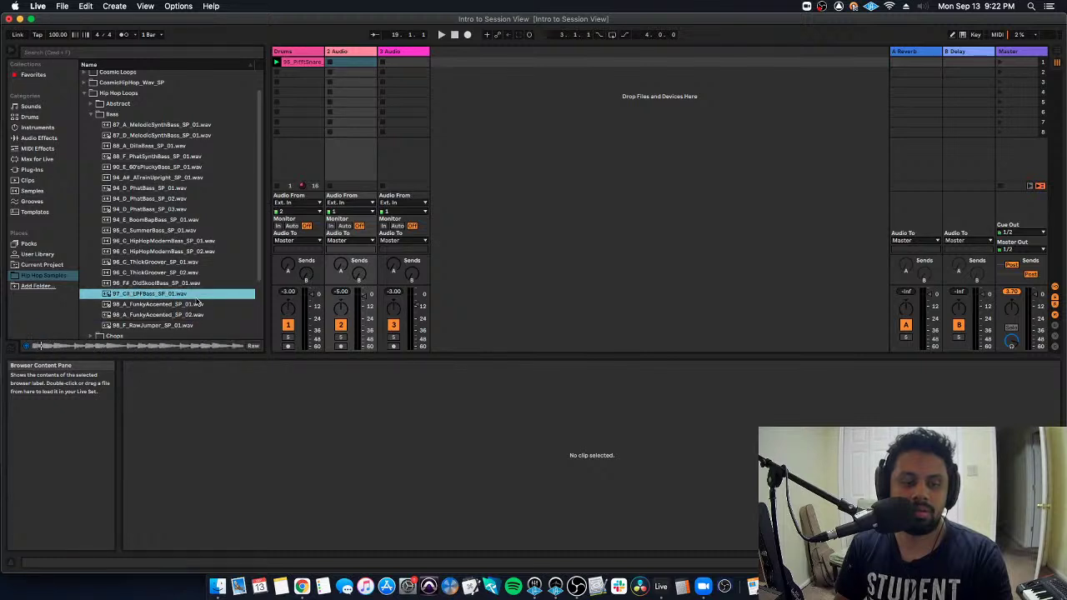
left_click(193, 284)
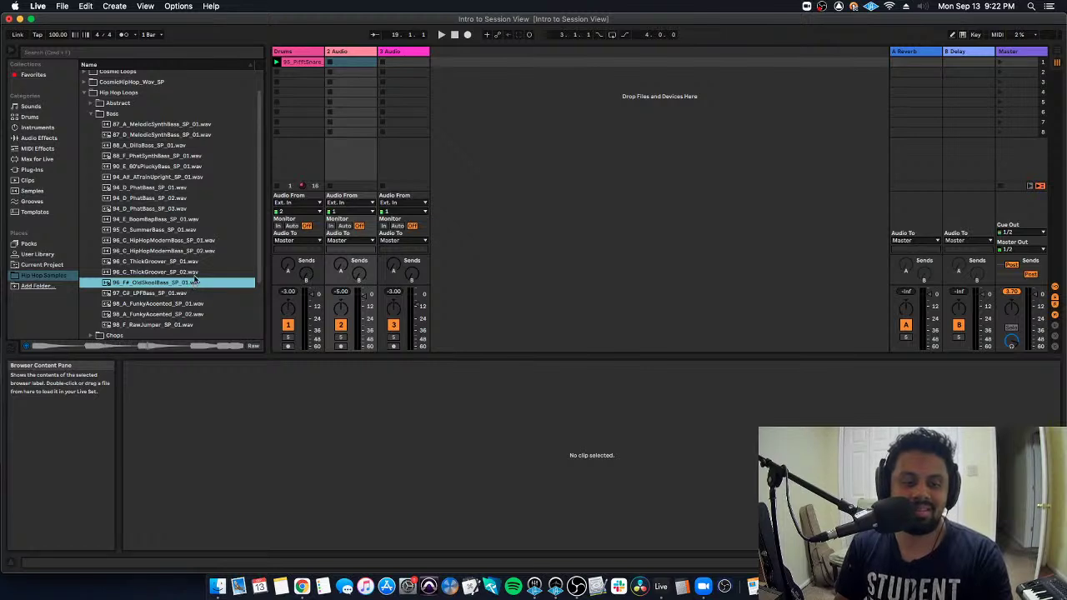
left_click(195, 271)
left_click(195, 251)
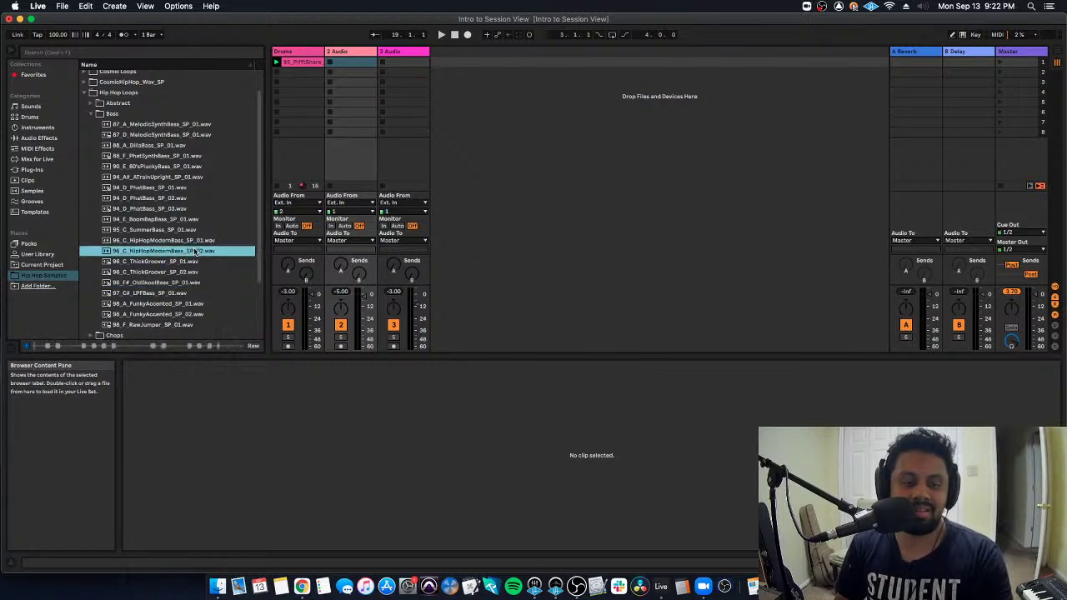
Preview 95_C_SummerBass_SP_01.wav, load it into the second track's first slot, and launch it with the drums
left_click(198, 230)
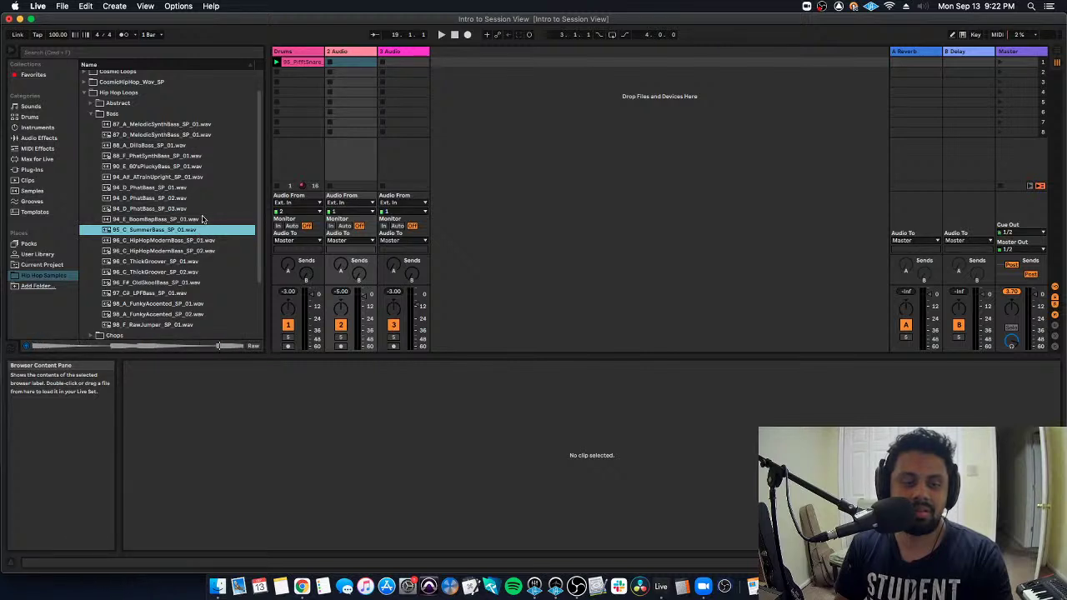
left_click_drag(157, 233, 342, 64)
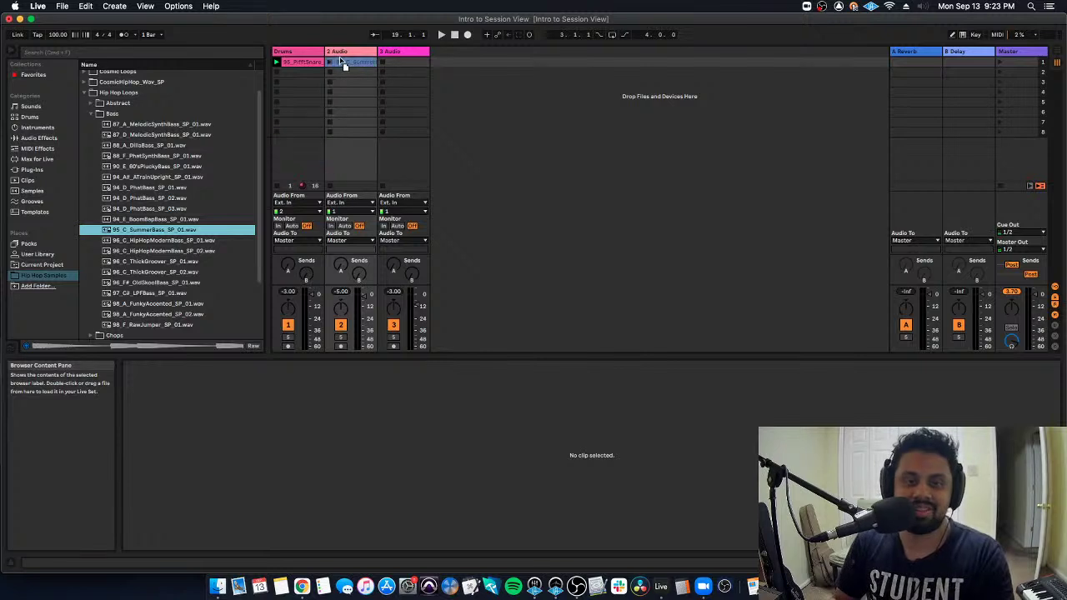
left_click(330, 62)
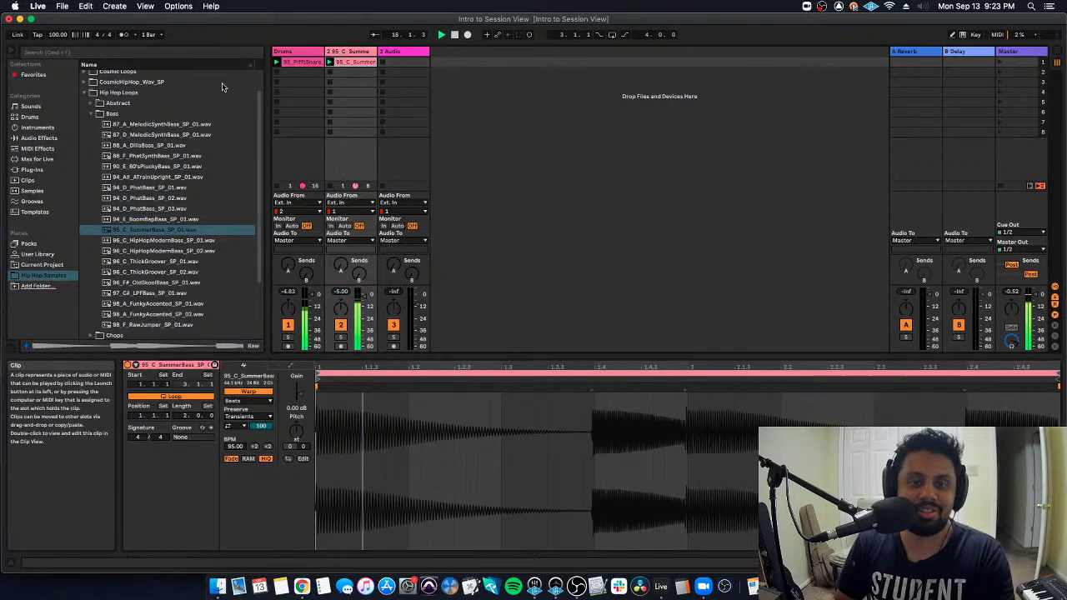
Collapse the Bass folder and load 98_D_FunkyWah_SP_01.wav from the Guitar folder into the third track's first slot
left_click(94, 113)
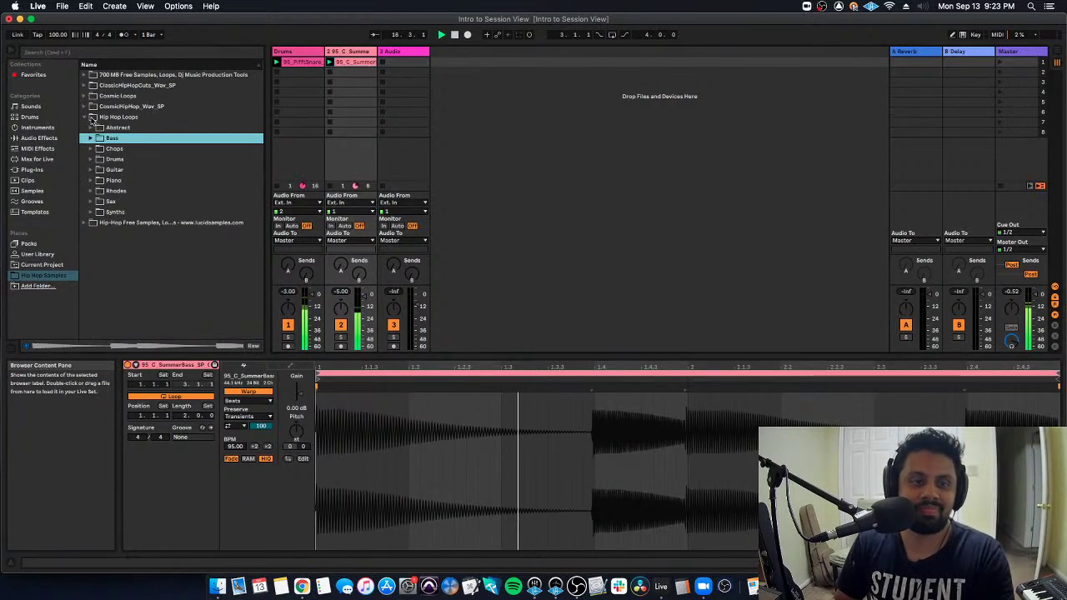
left_click(90, 170)
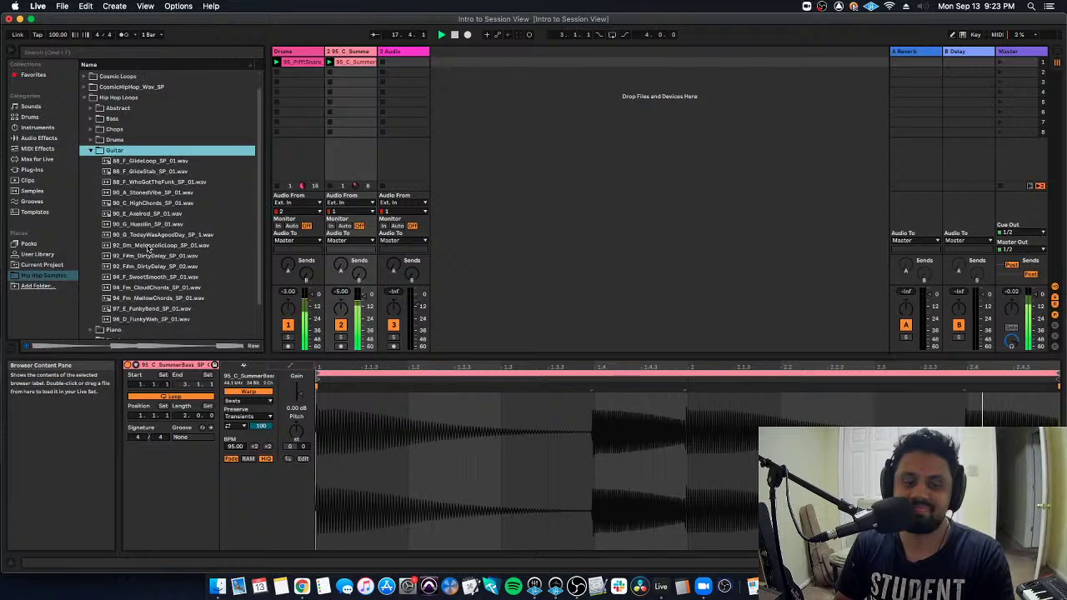
scroll(145, 250, "down", 2)
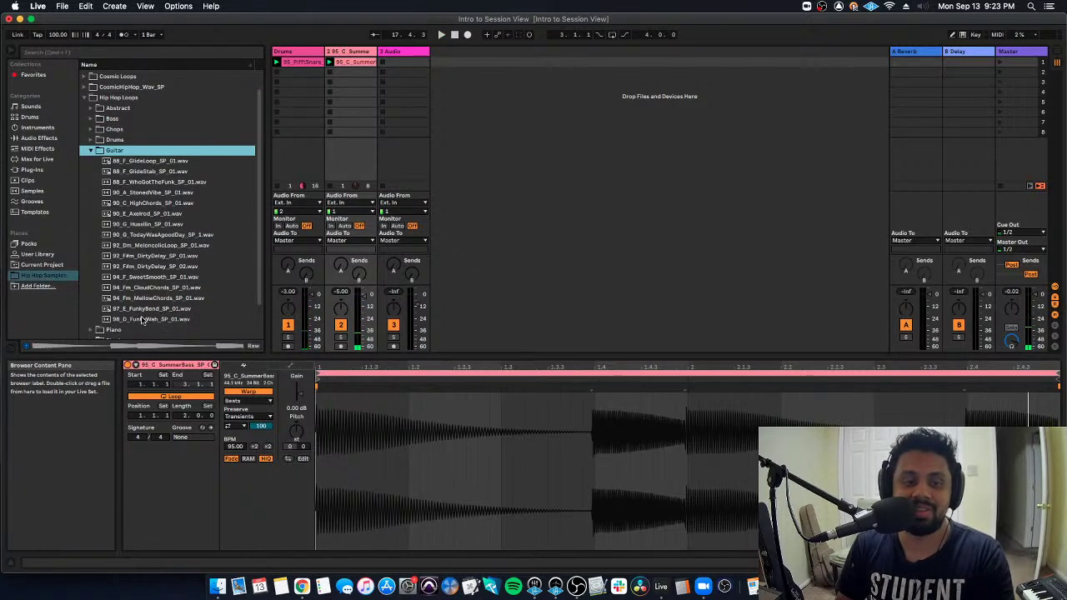
left_click_drag(146, 319, 405, 69)
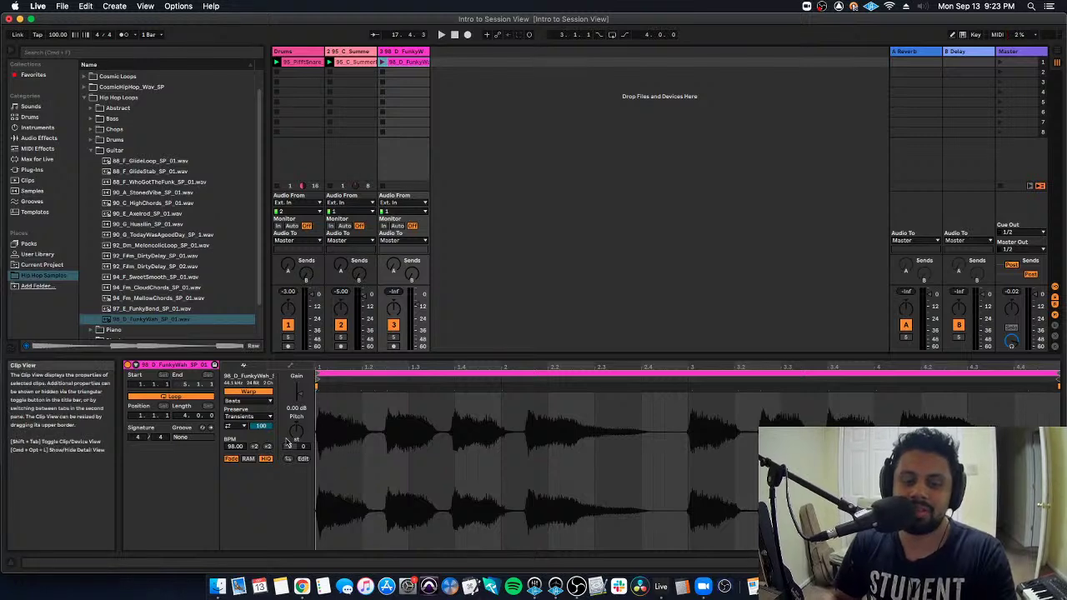
Transpose the FunkyWah guitar clip by -2 semitones, launch it with the drums and bass, and pan the third track
left_click_drag(296, 429, 297, 435)
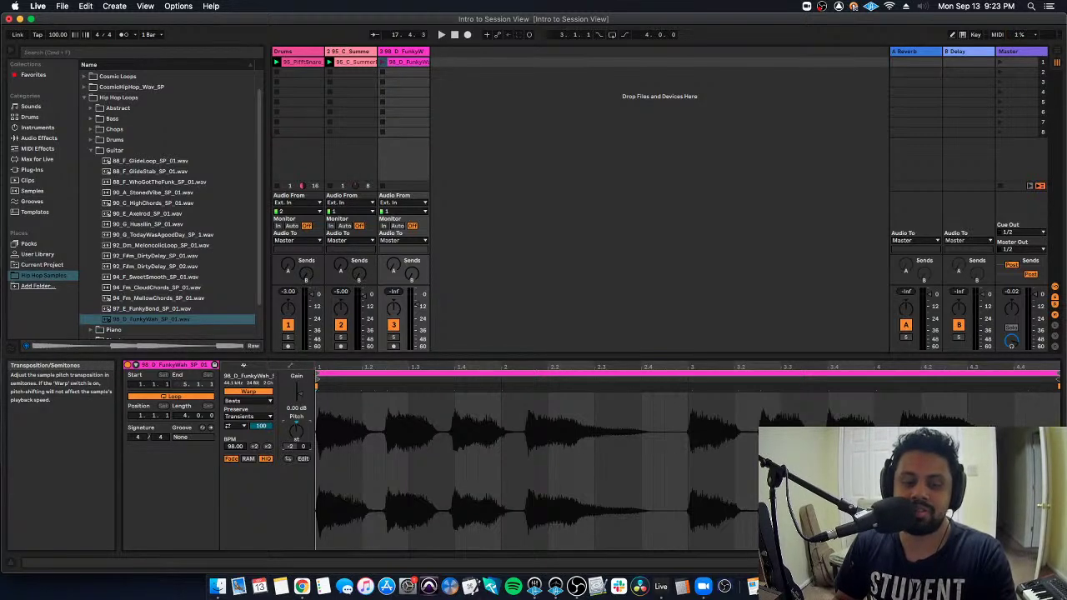
left_click(382, 62)
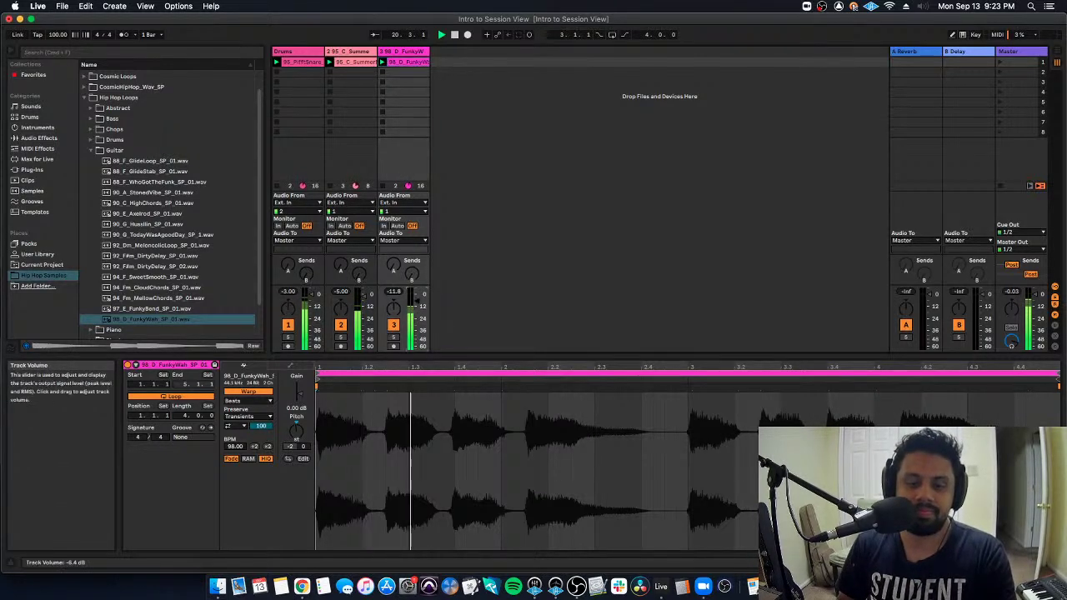
left_click_drag(393, 308, 393, 283)
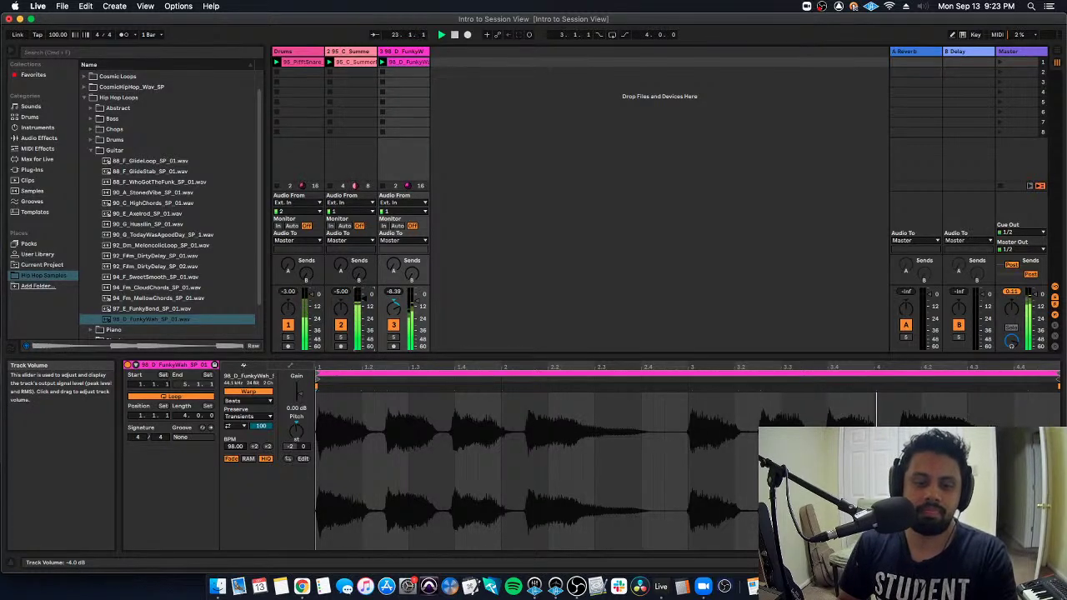
Load 96_C_HipHopModernPad_SP_01.wav from the Abstract folder onto a new fourth track and play it with the other loops
left_click(92, 150)
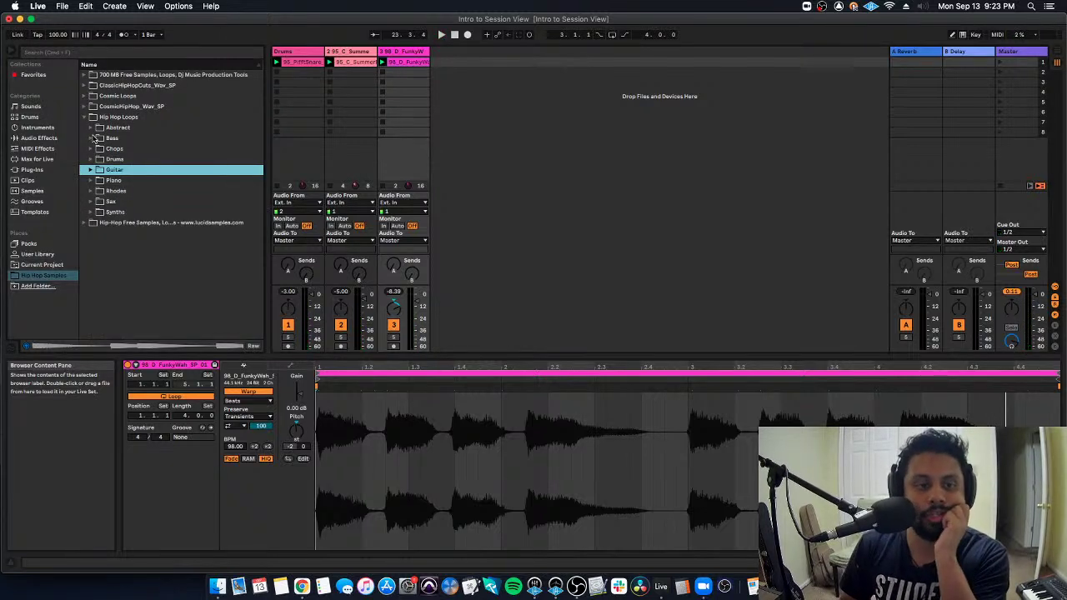
left_click(91, 128)
scroll(192, 248, "down", 1)
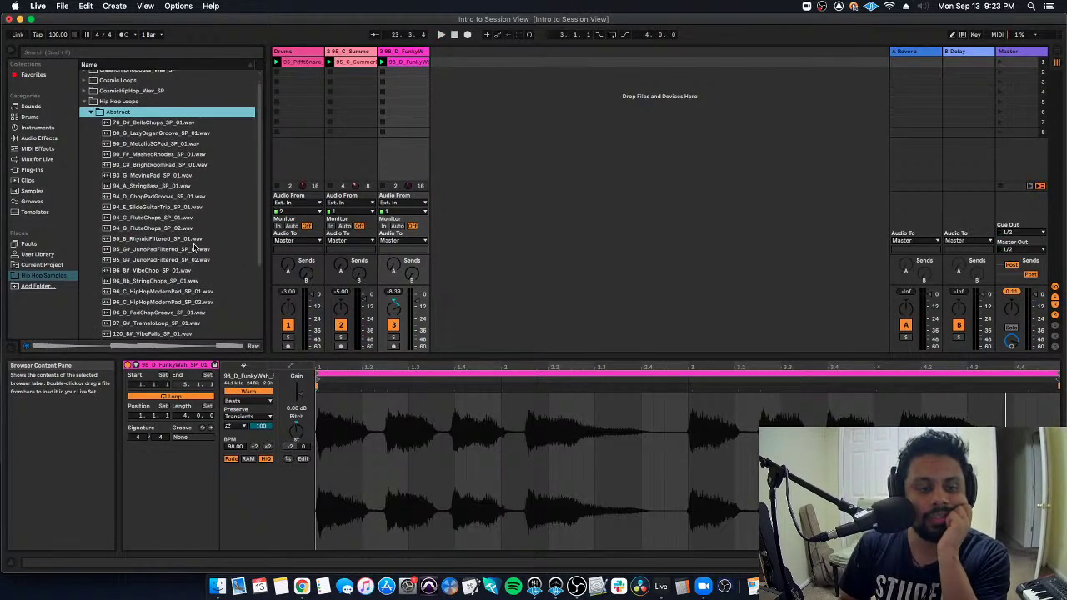
left_click(123, 291)
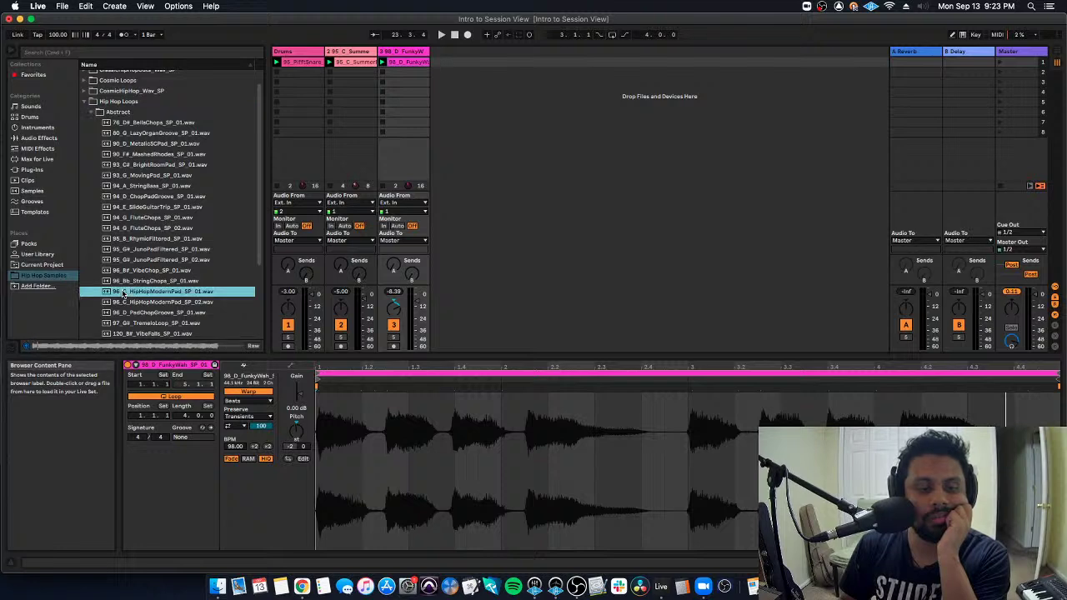
left_click_drag(123, 293, 454, 72)
key("space")
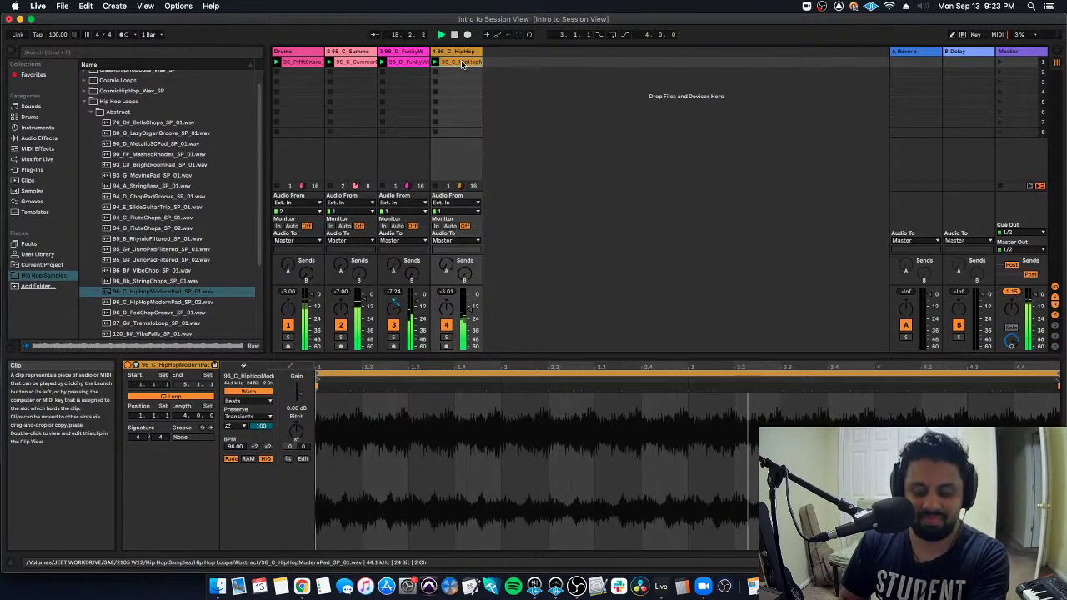
Delete the pad clip from the fourth track and preview the remaining loops at the end of the Abstract folder
key("Delete")
left_click(138, 303)
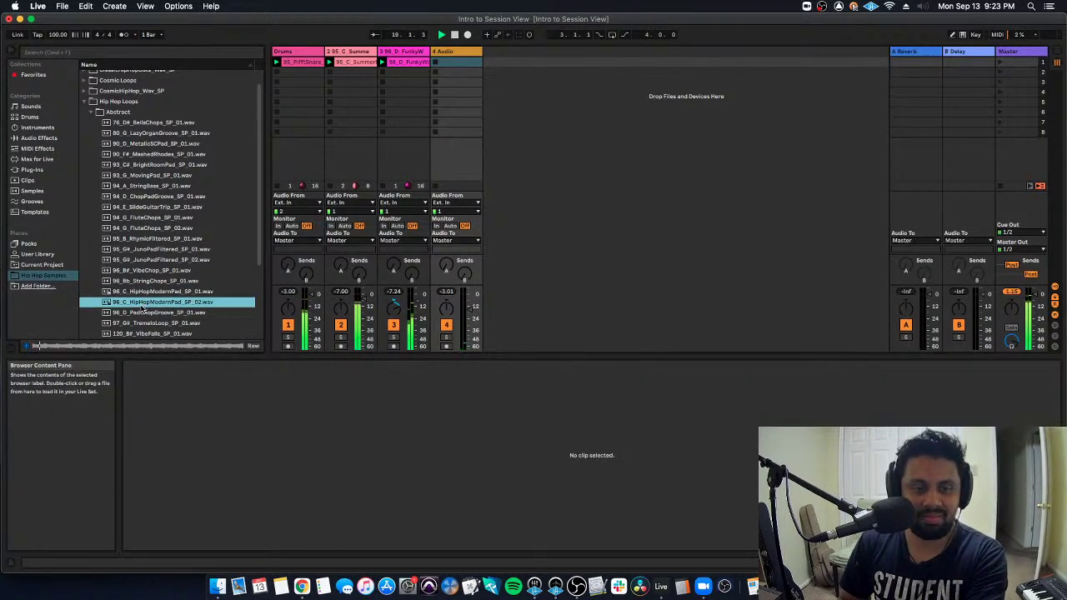
left_click(144, 313)
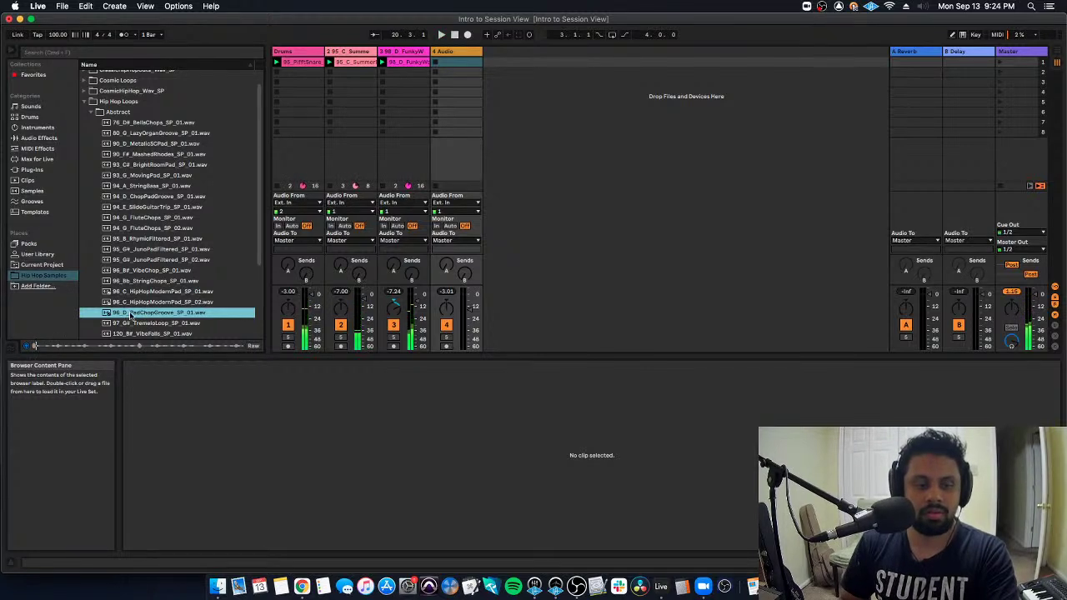
scroll(140, 313, "down", 3)
key("Down")
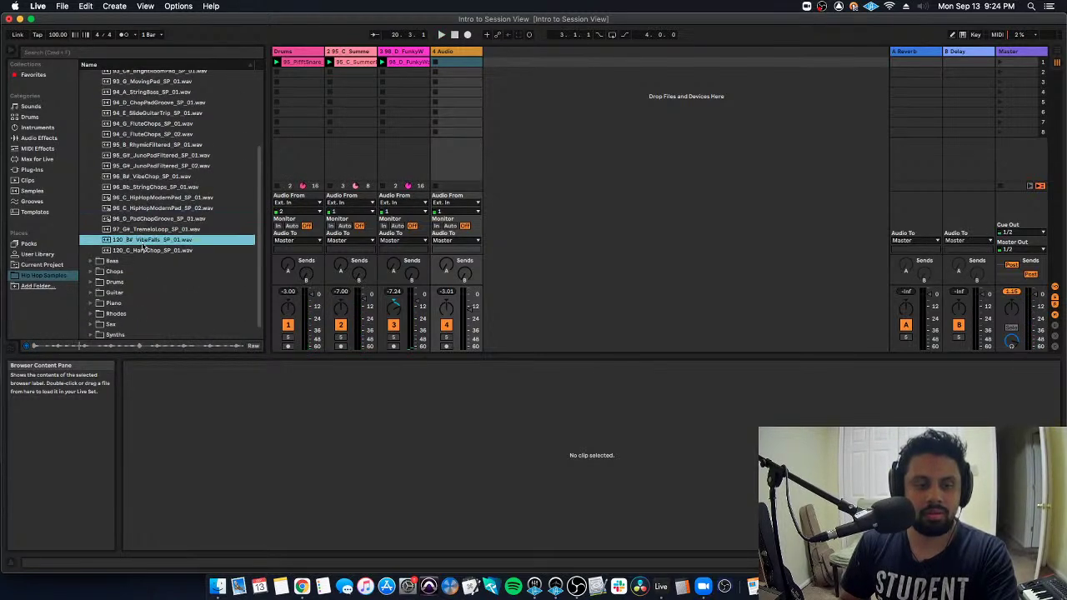
key("Down")
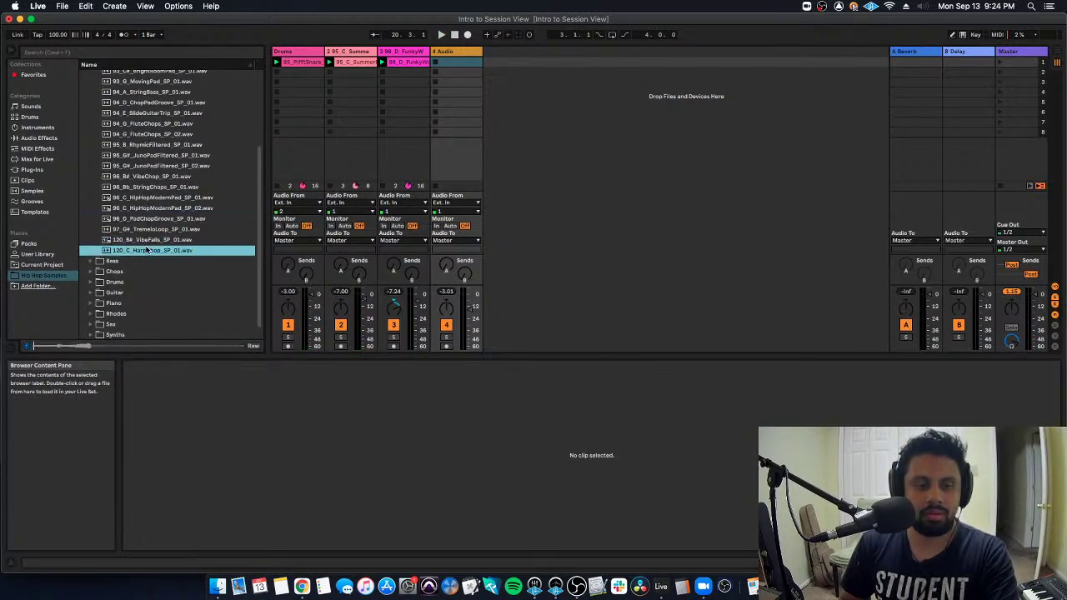
Load 106_E_FunkChop_SP_03.wav from the Chops folder into the fourth track's first slot, transpose it -4 semitones, and play it with the others
left_click(90, 274)
left_click(131, 180)
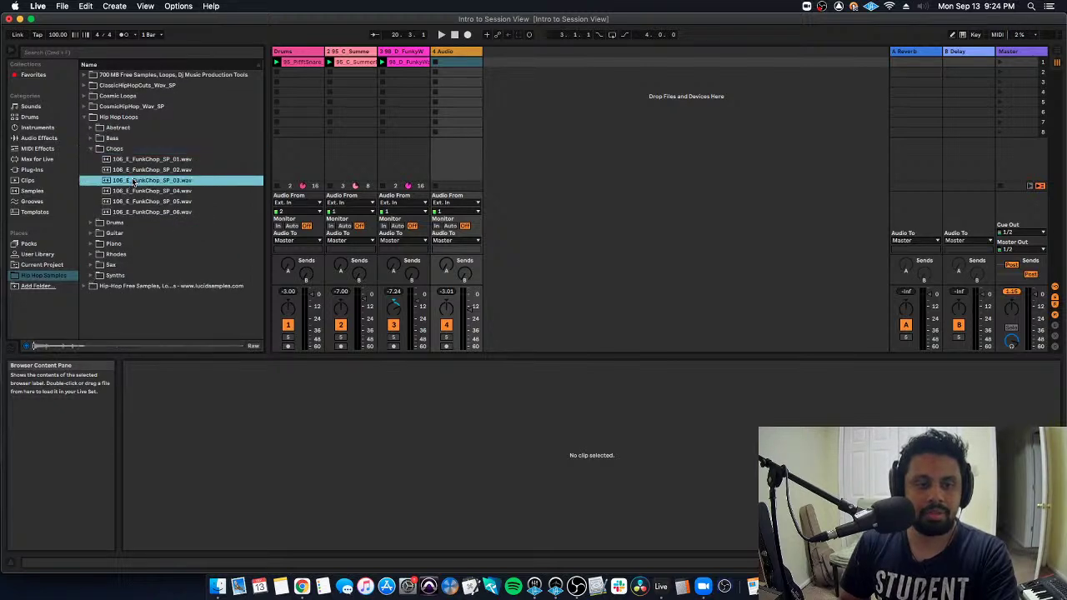
left_click(92, 148)
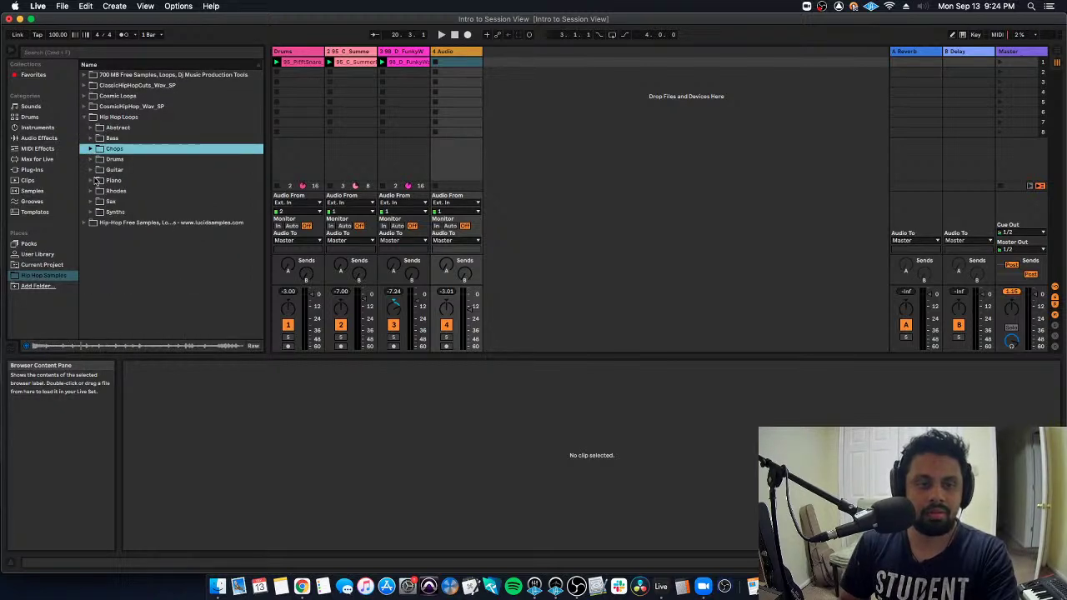
left_click(91, 149)
left_click_drag(147, 180, 467, 67)
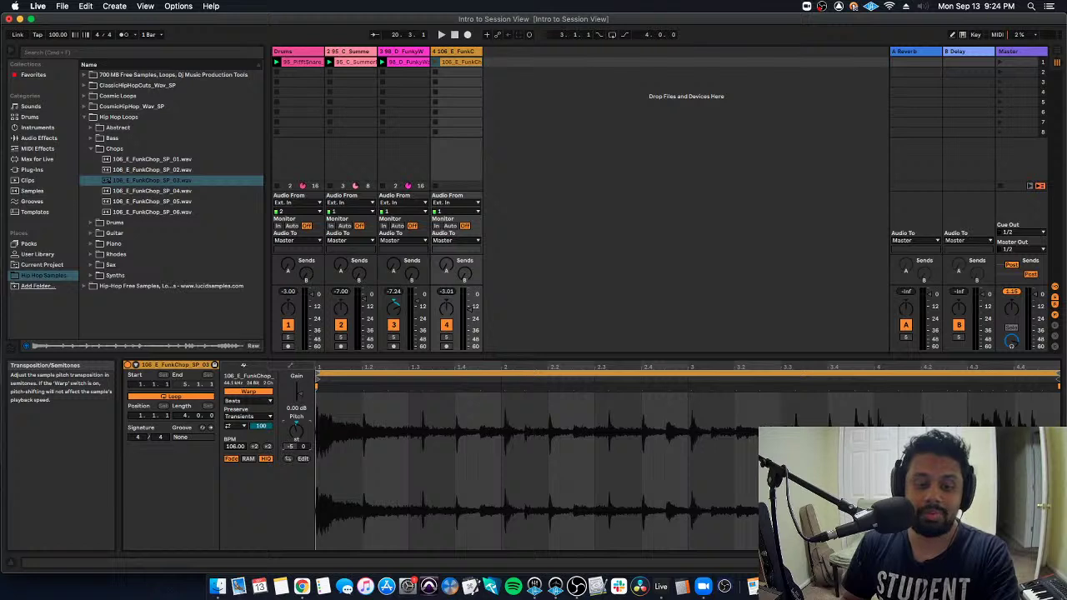
key("space")
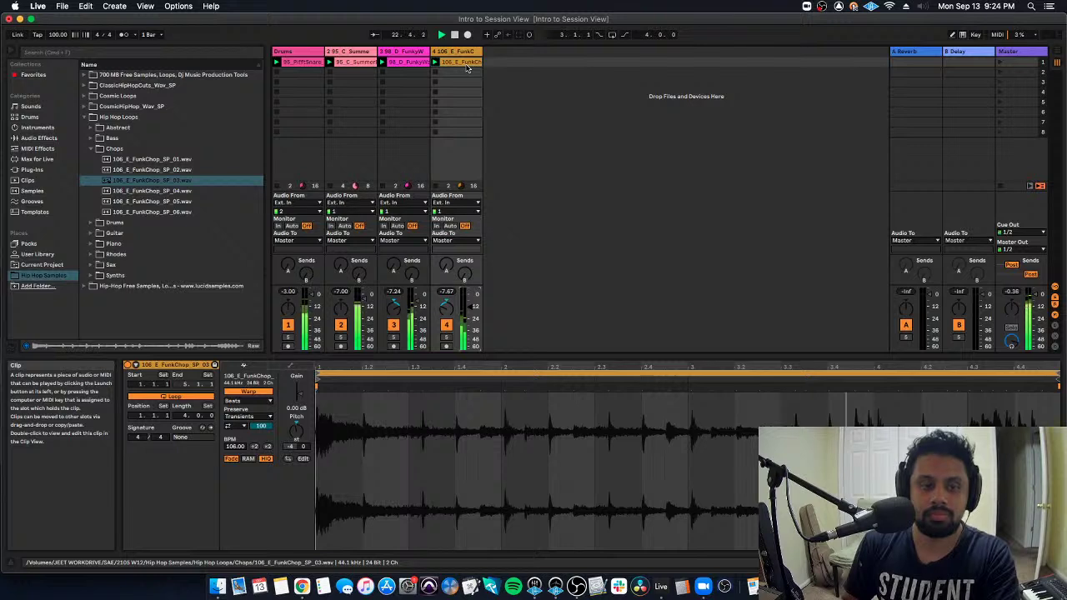
Load 90_B_SambaRhondes_SP_01.wav from the Rhodes folder onto a new fifth track, transpose it +1 semitone, launch it, and pan the track
left_click(91, 150)
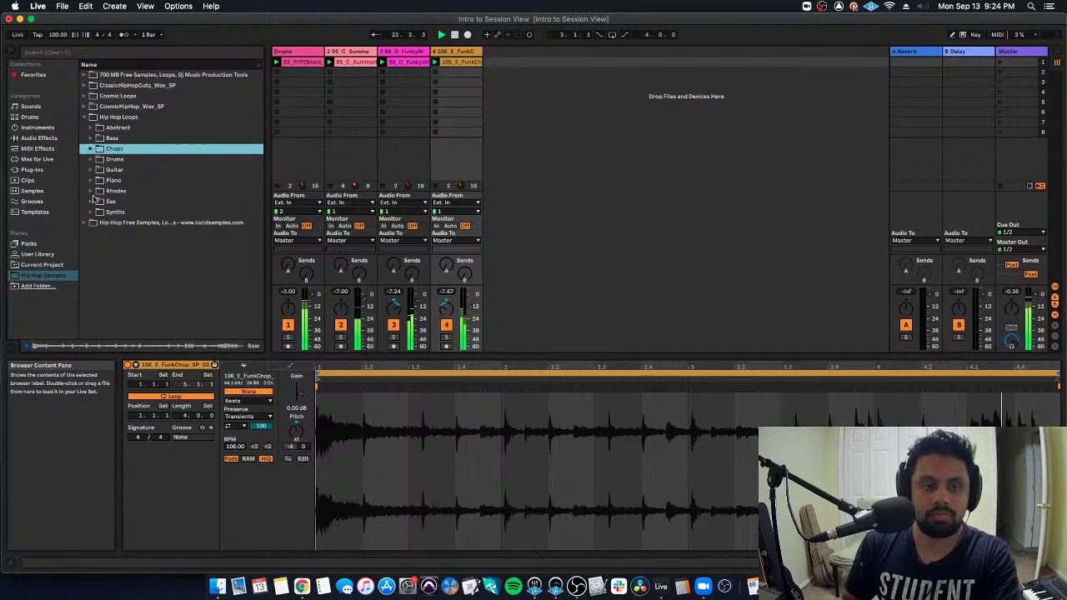
left_click(91, 191)
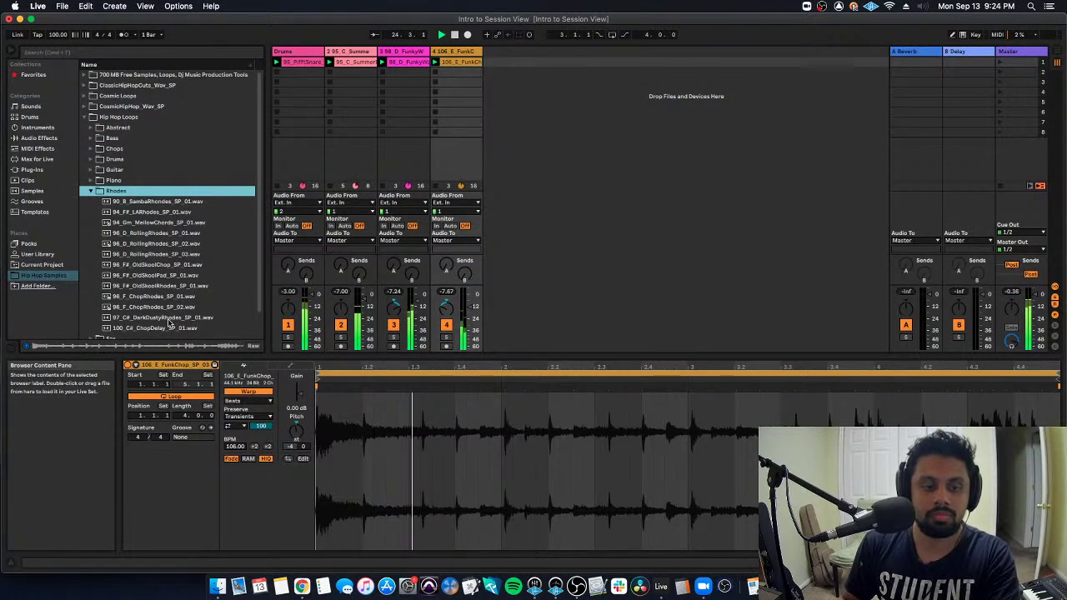
left_click(142, 202)
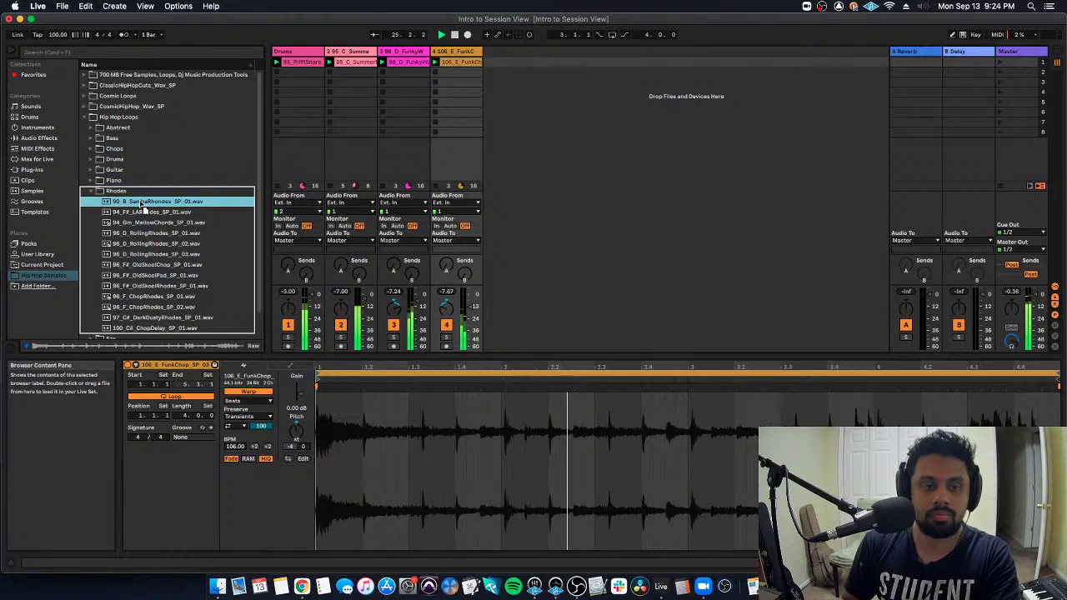
left_click_drag(143, 203, 493, 73)
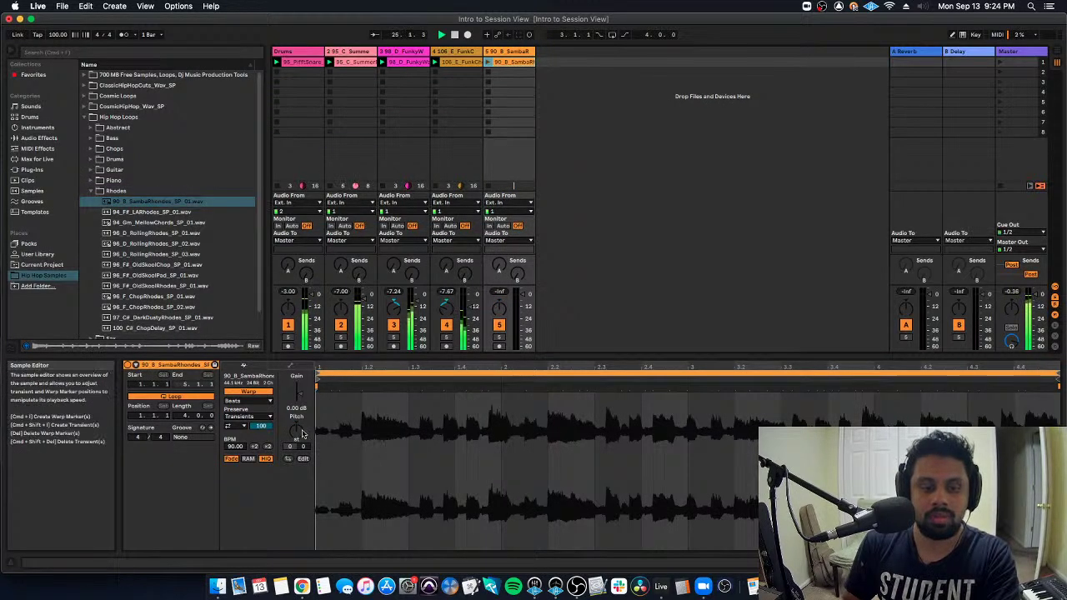
left_click(487, 64)
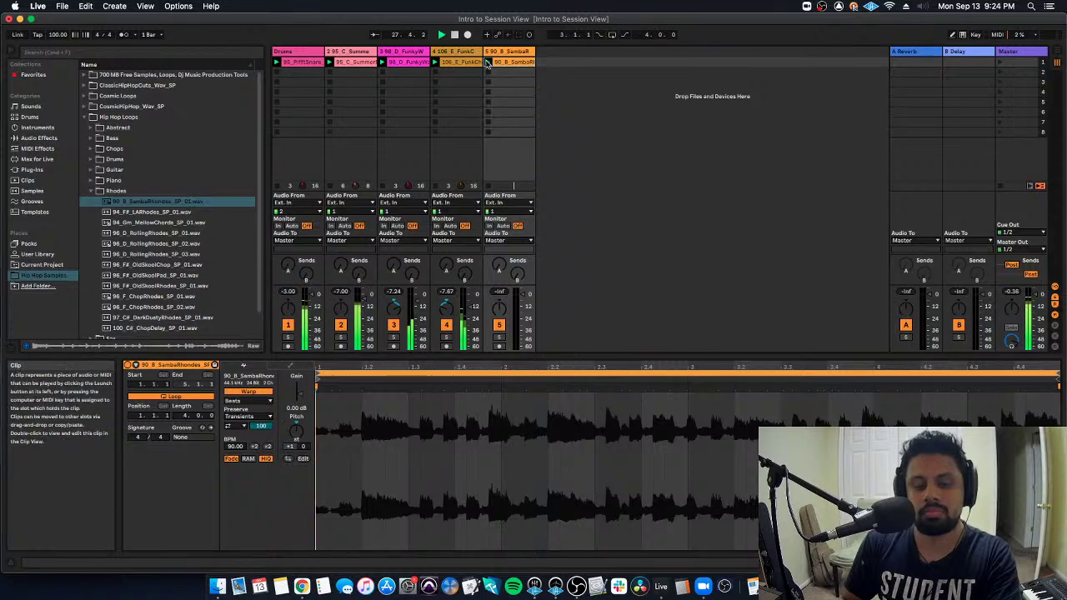
left_click_drag(498, 315, 497, 300)
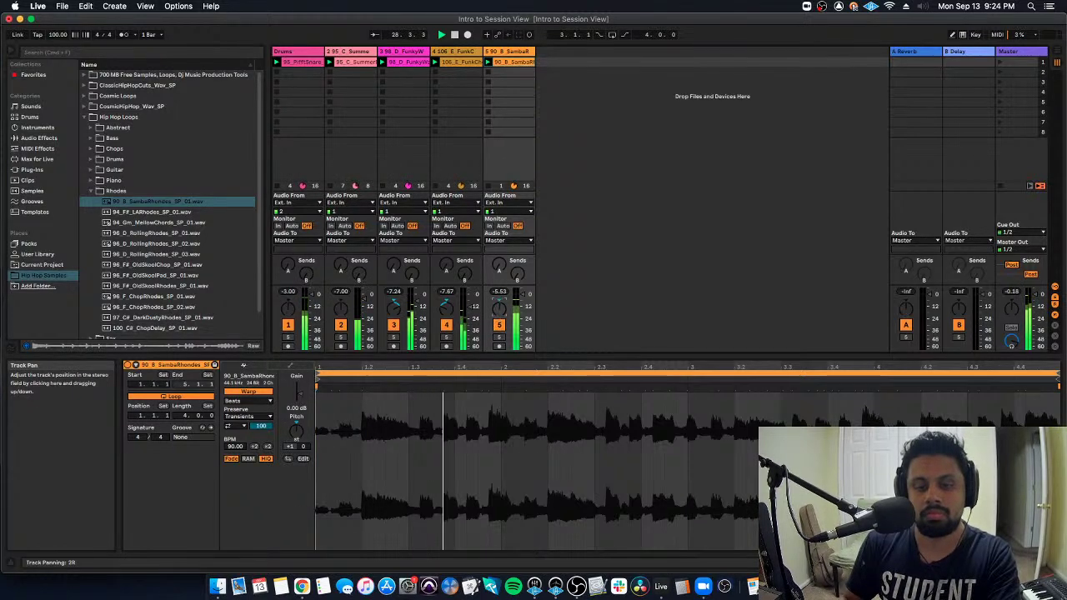
Delete the Rhodes clip from the fifth track, collapse the Rhodes folder, and look through the Piano folder
left_click(511, 63)
key("Delete")
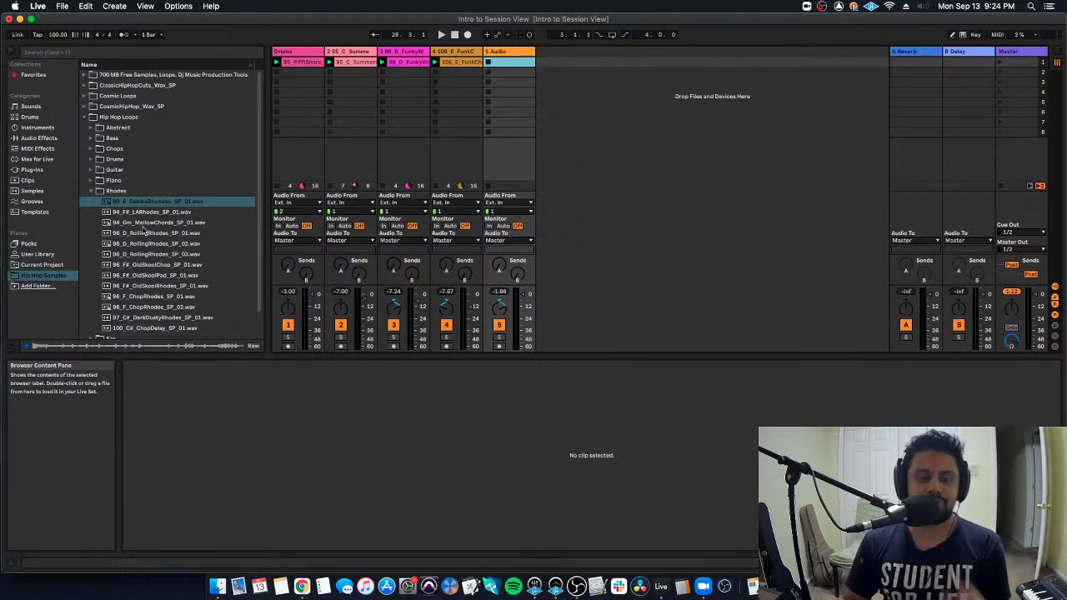
left_click(92, 191)
left_click(91, 180)
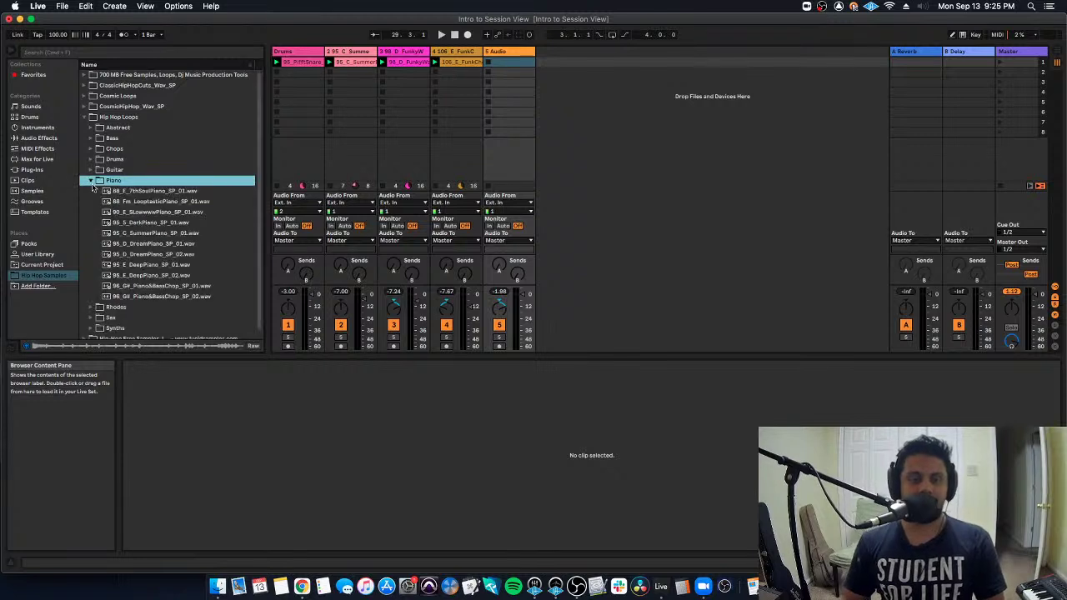
left_click(90, 181)
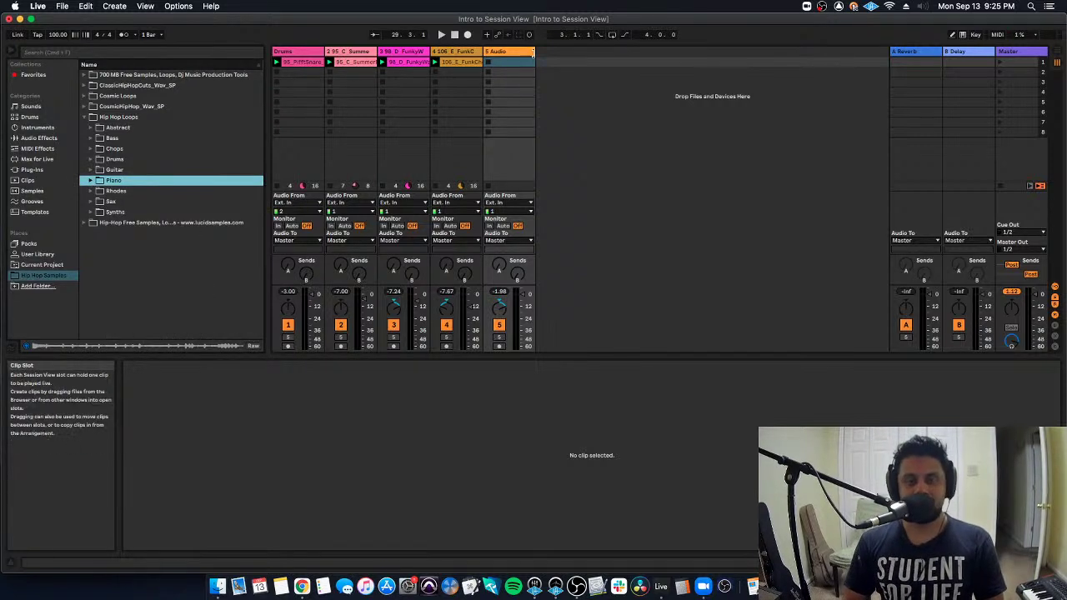
Launch the drum clip to hear the loop combination, and delete the empty fifth track
left_click(276, 63)
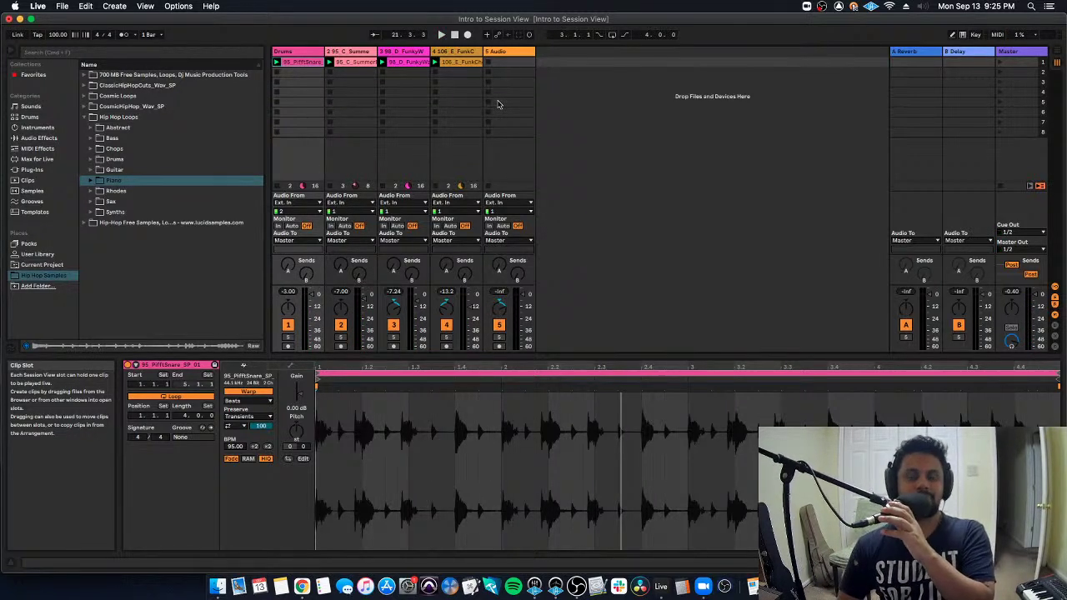
left_click(633, 81)
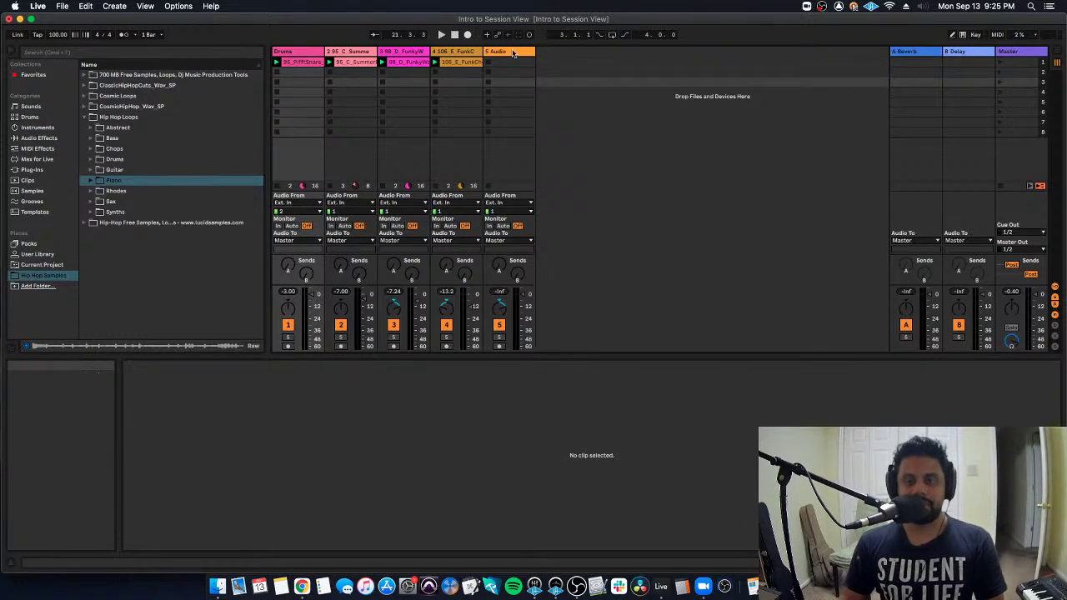
left_click(506, 81)
left_click(507, 51)
key("Delete")
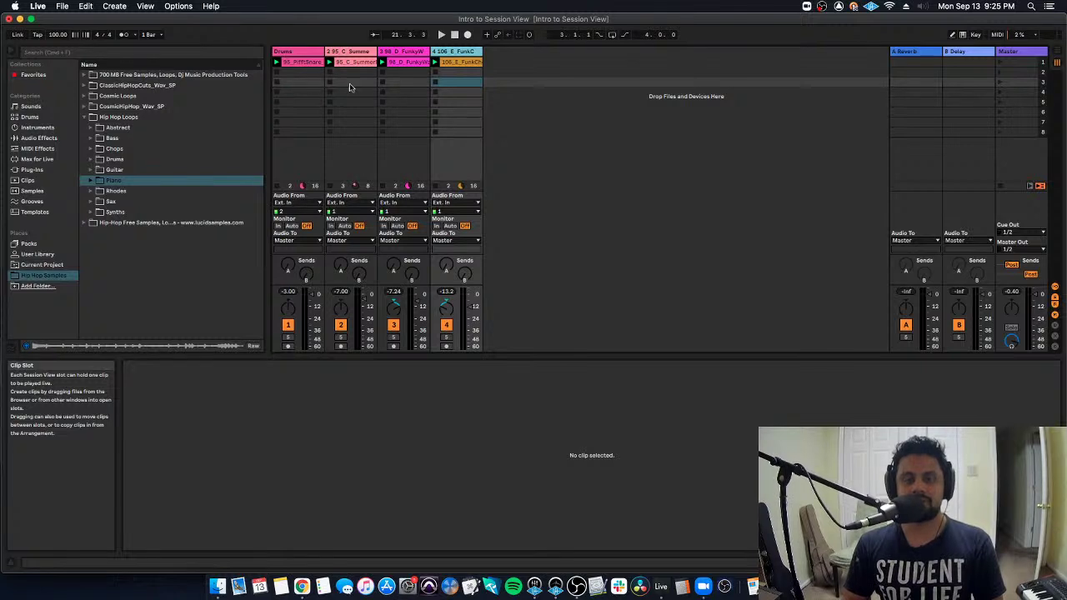
Play the loops once more, bringing in the drum clip, and delete all four clips from the first scene
key("space")
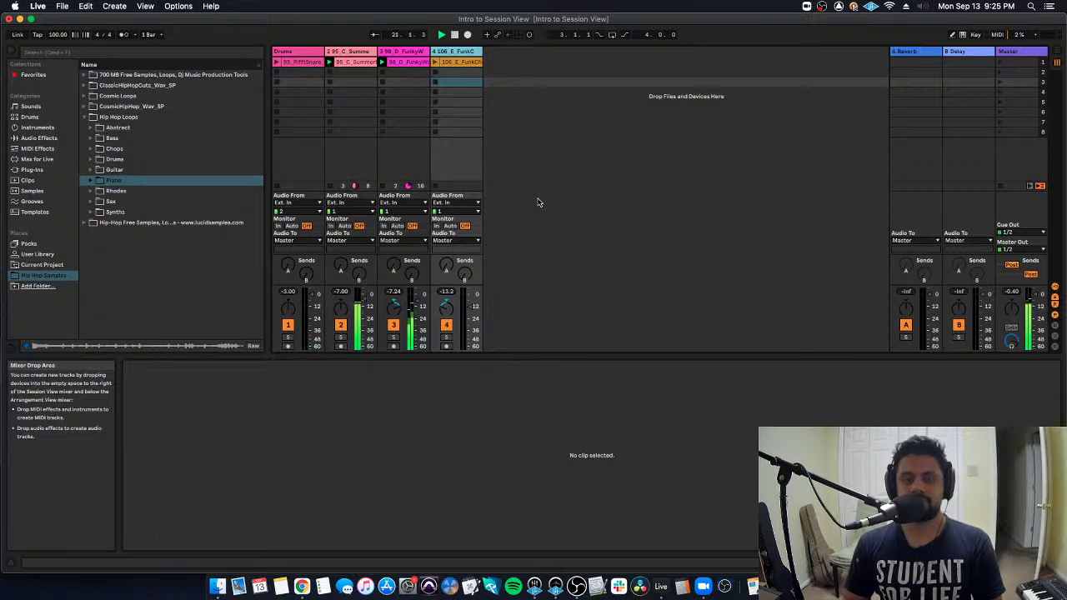
left_click(277, 62)
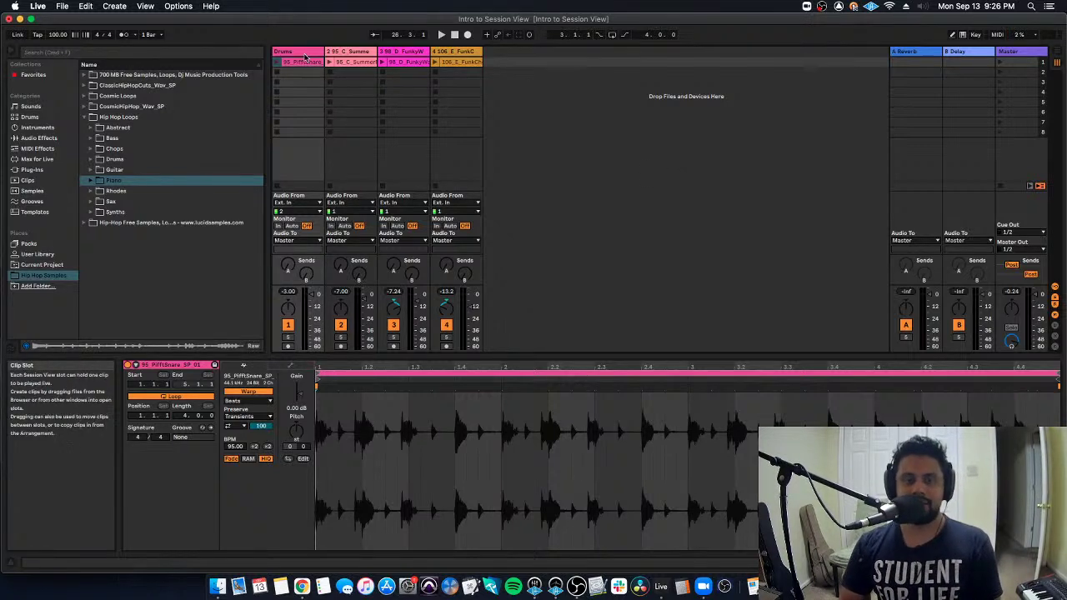
left_click(449, 63, "shift")
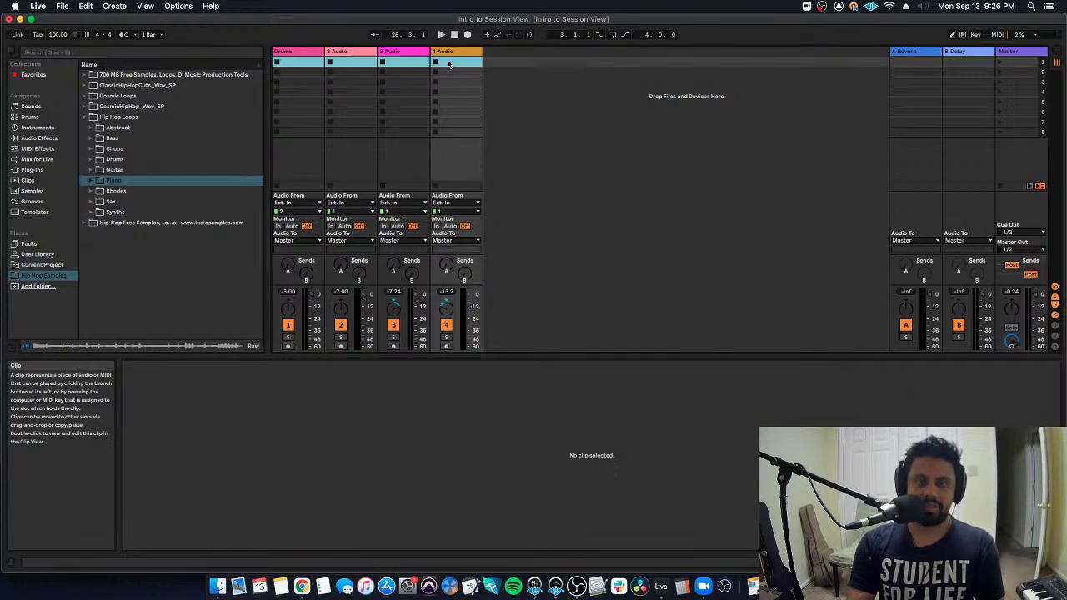
key("Delete")
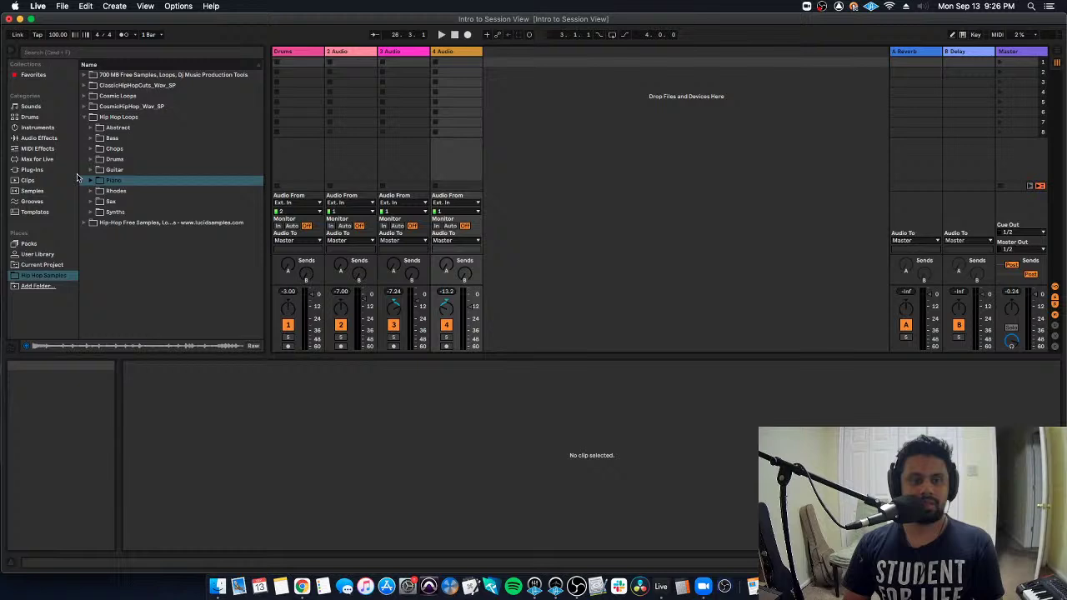
Audition drum loops at different tempos in the Drums folder of Cosmic Loops, and collapse that folder
left_click(84, 116)
left_click(84, 96)
left_click(91, 117)
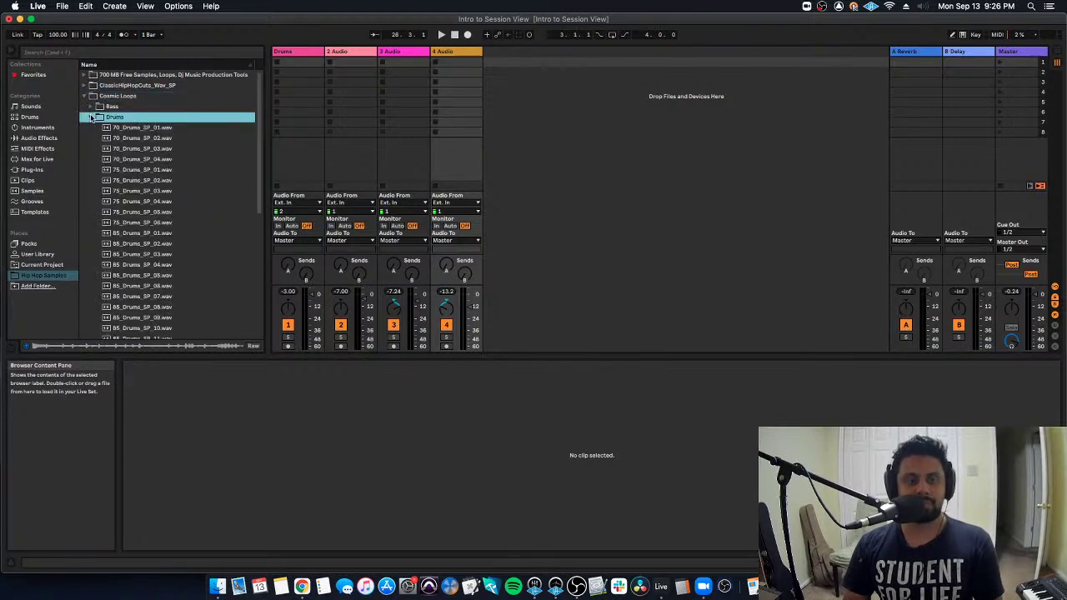
scroll(167, 192, "down", 5)
left_click(161, 233)
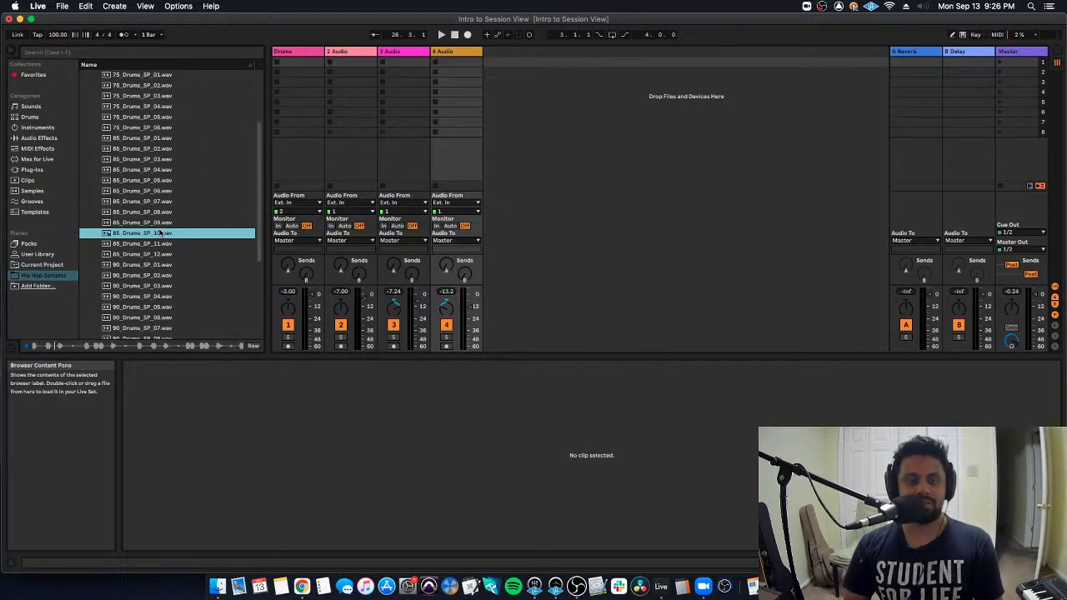
left_click(169, 266)
scroll(169, 275, "down", 5)
left_click(169, 285)
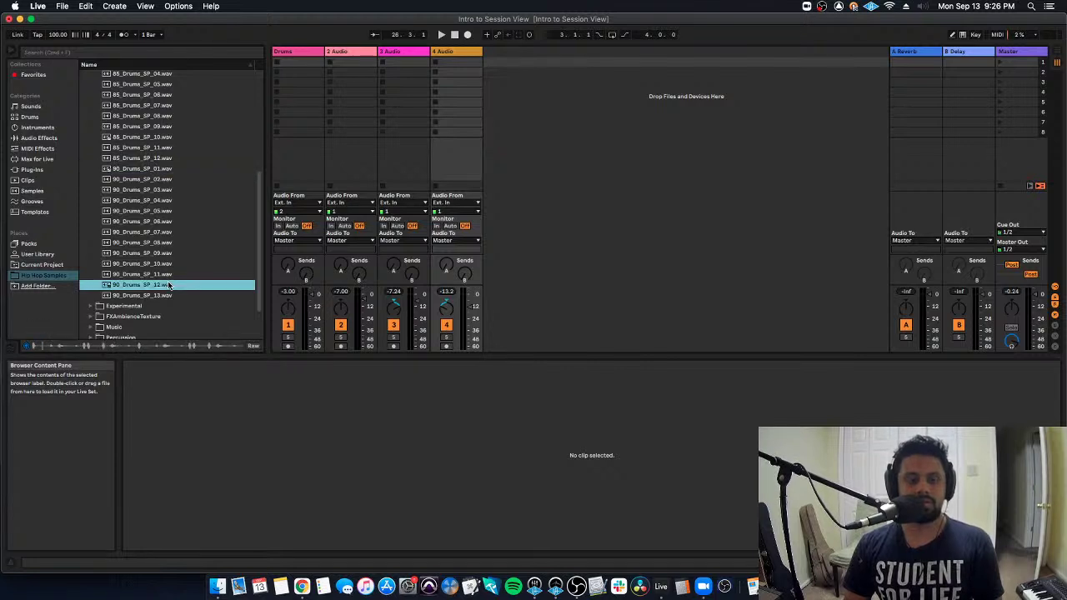
left_click(169, 211)
scroll(167, 145, "up", 4)
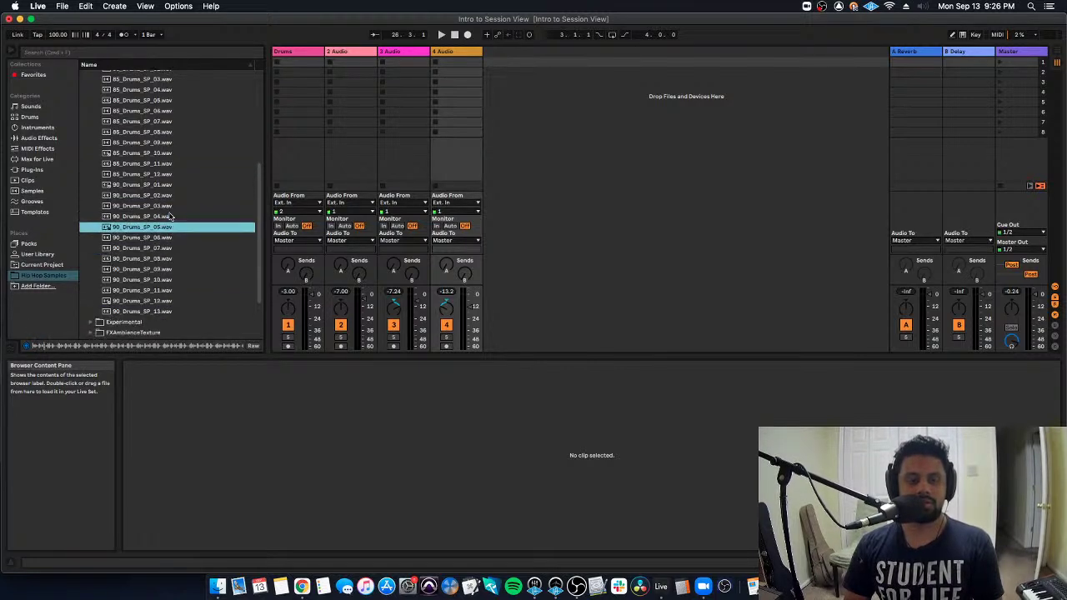
left_click(168, 145)
scroll(133, 143, "up", 4)
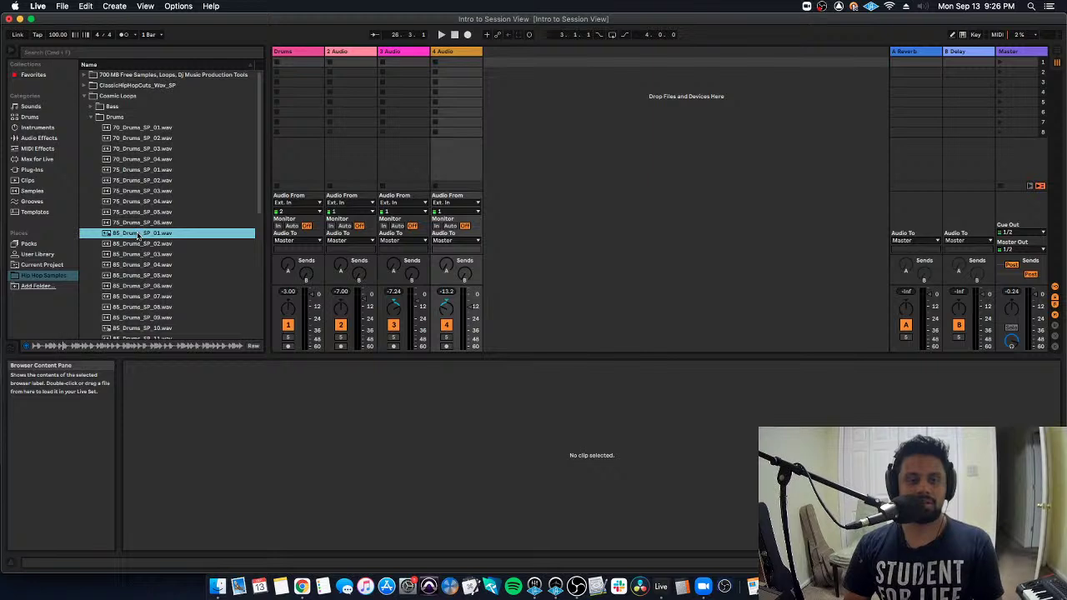
left_click(90, 118)
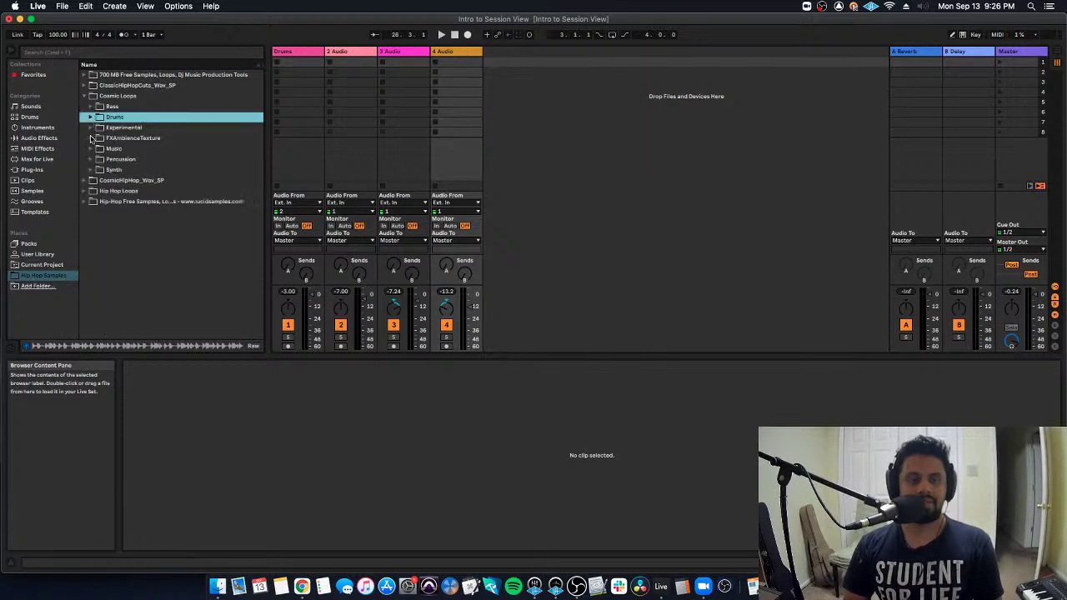
Audition the drum loops in the Drums folder of Hip Hop Loops, as far as 92_HoppySnare_SP_01.wav
left_click(90, 191)
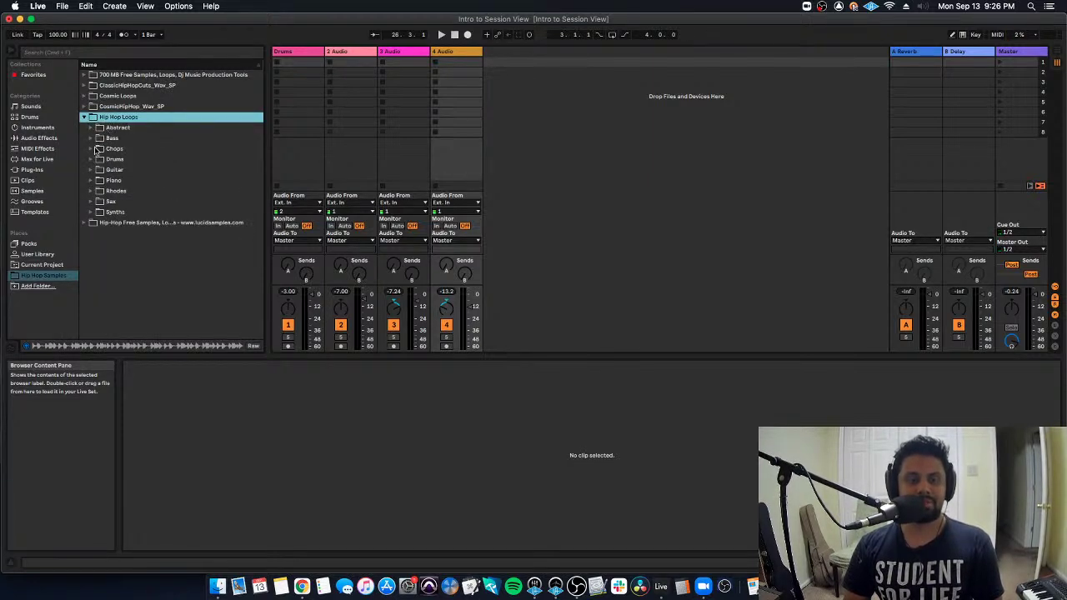
left_click(90, 159)
left_click(149, 198)
scroll(158, 209, "down", 3)
left_click(171, 230)
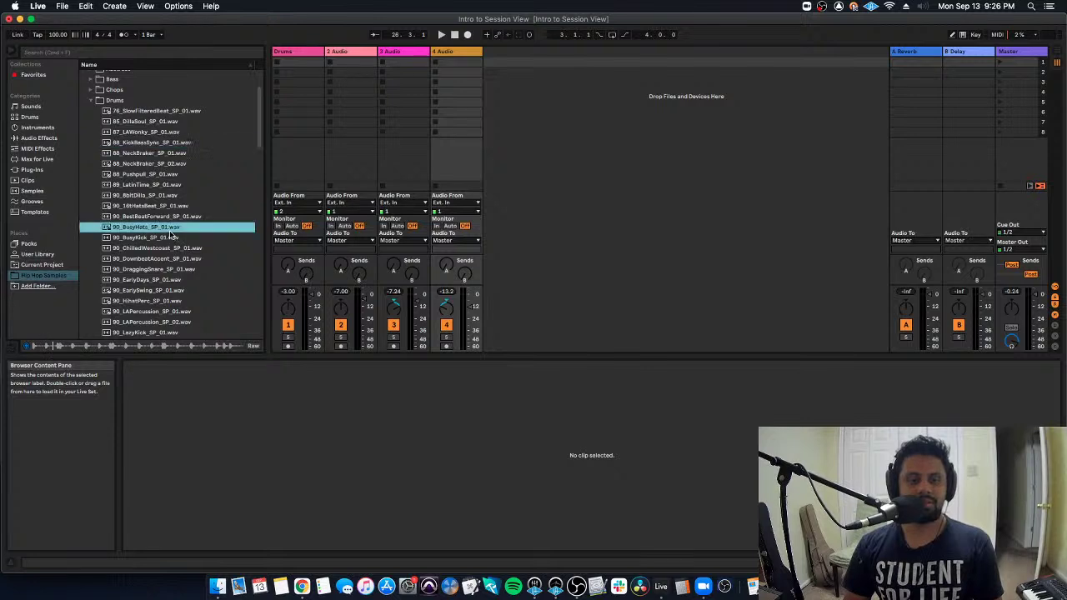
left_click(162, 165)
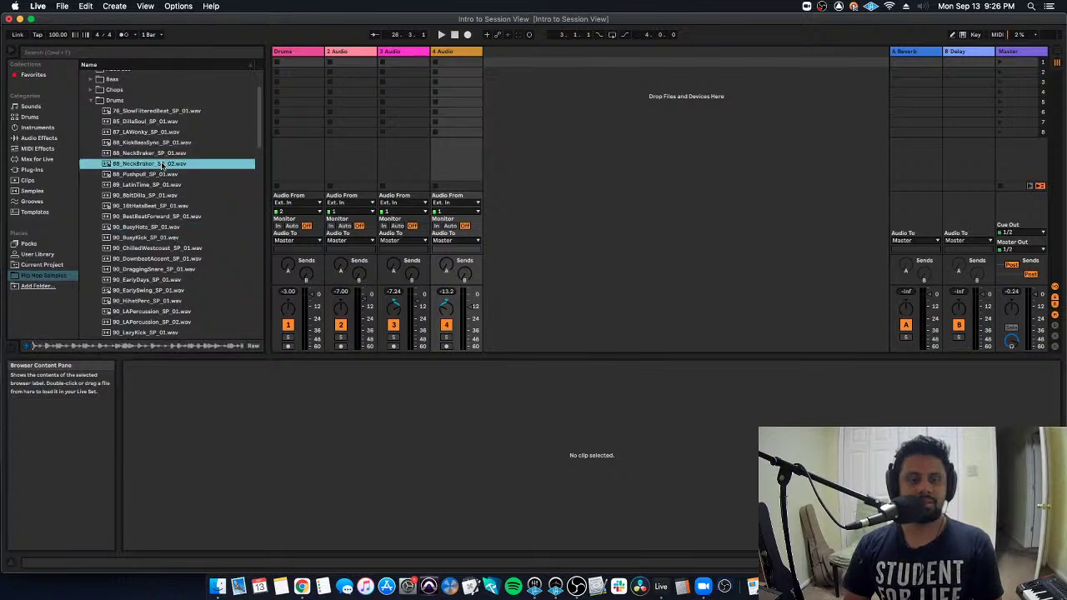
left_click(151, 249)
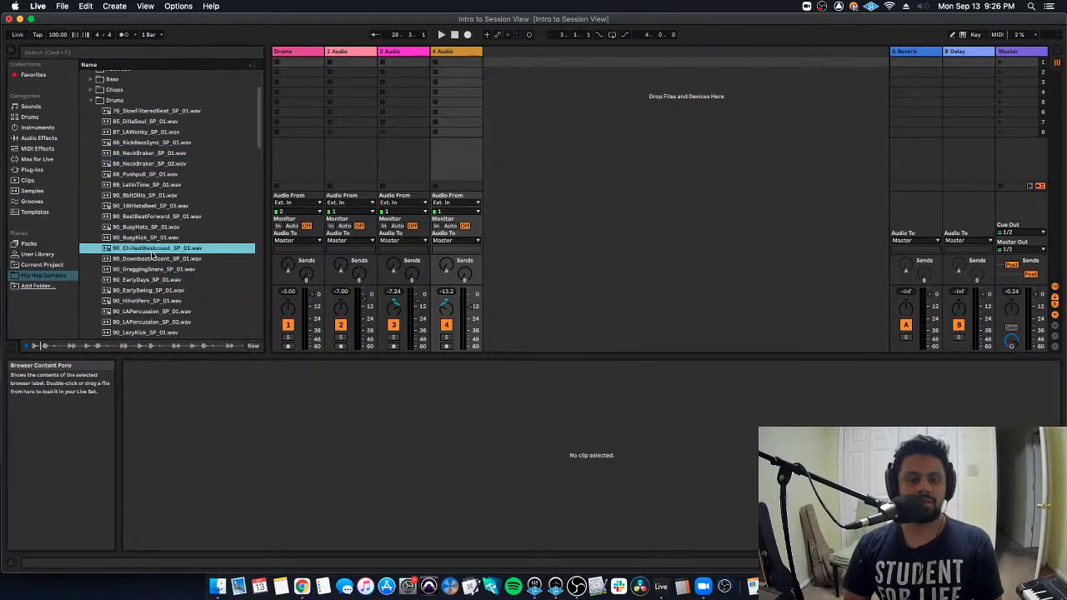
left_click(169, 290)
scroll(168, 291, "down", 1)
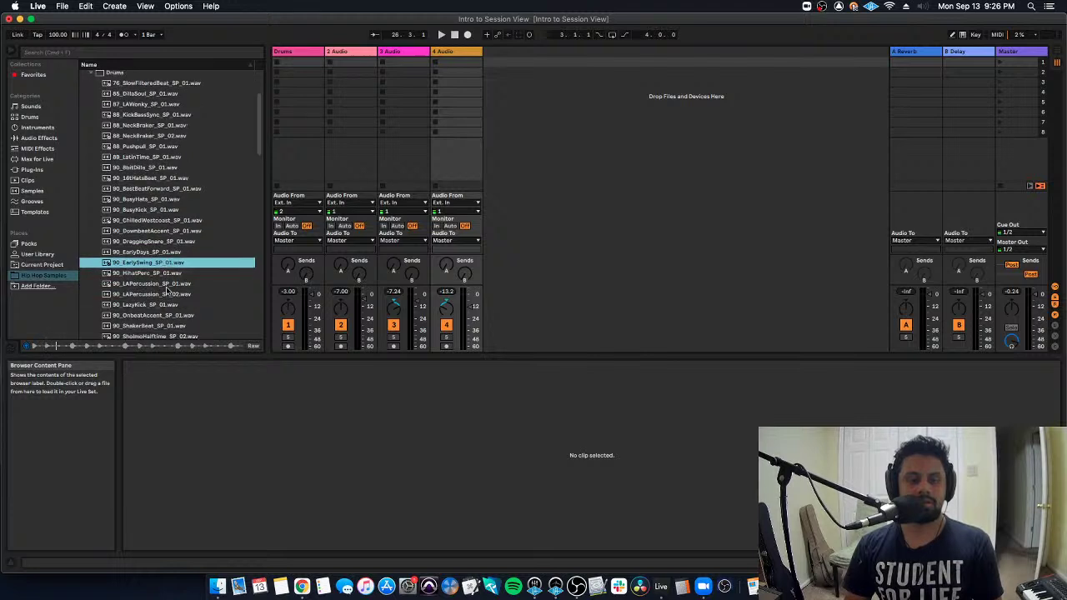
left_click(170, 304)
scroll(169, 296, "down", 2)
left_click(170, 287)
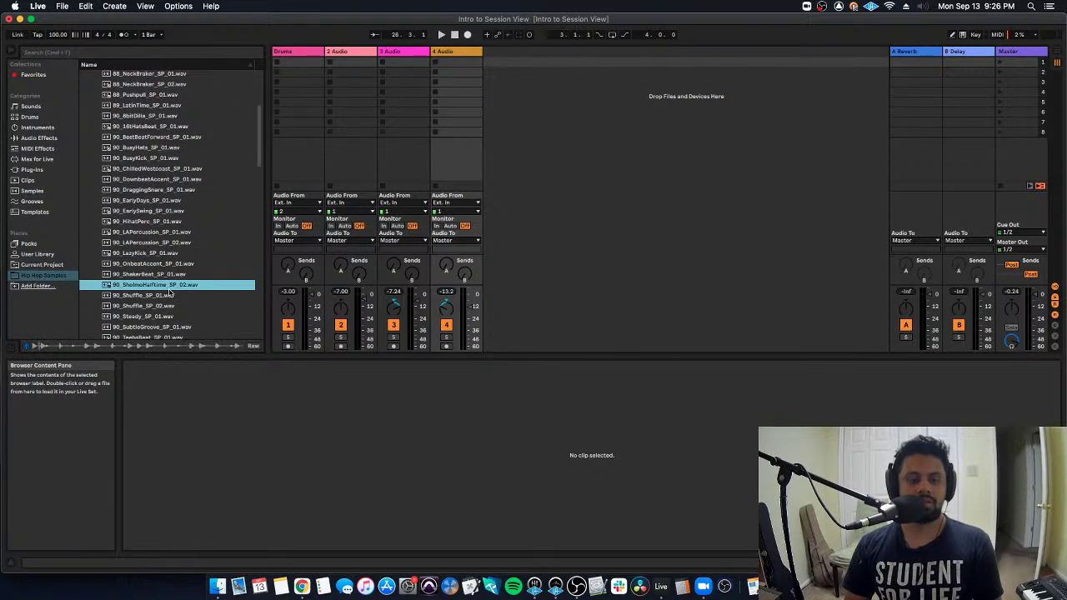
scroll(174, 288, "down", 3)
left_click(184, 287)
scroll(185, 288, "down", 3)
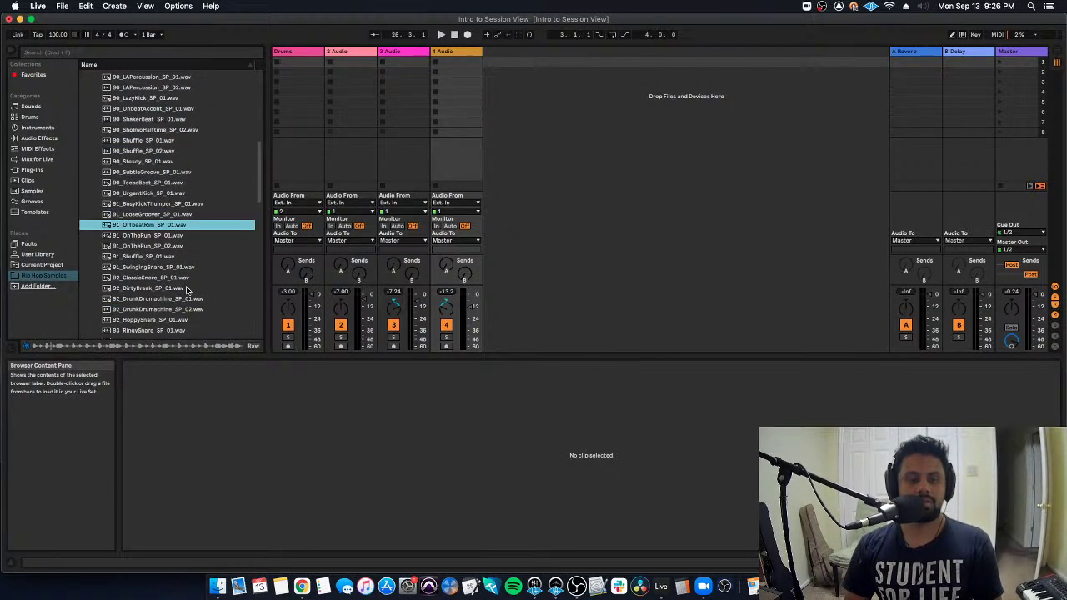
left_click(190, 287)
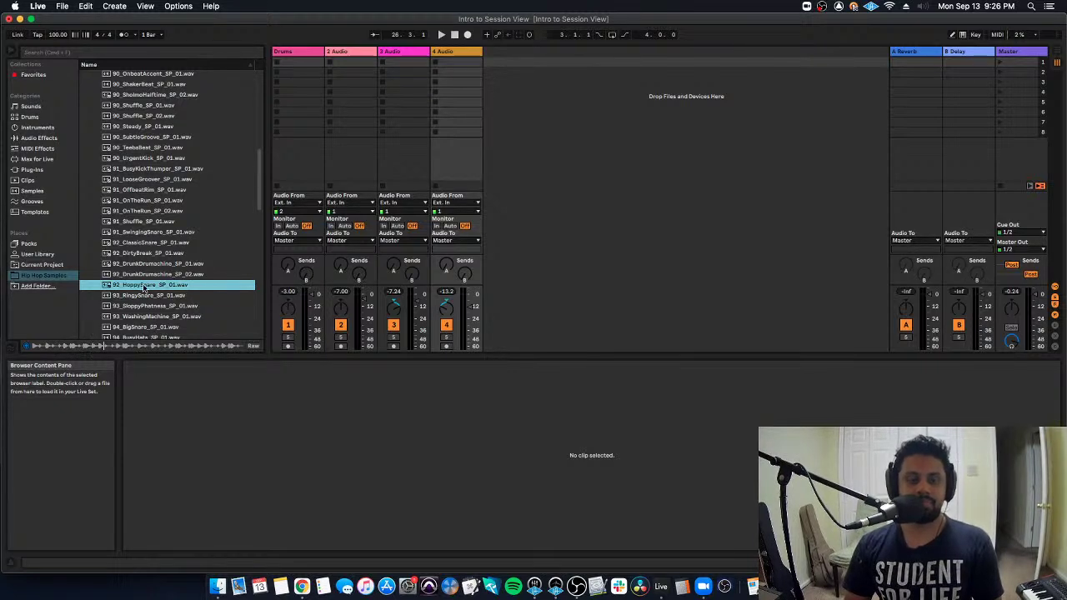
Load 92_HoppySnare_SP_01.wav into the first slot of the Drums track, launch it, and set the project tempo to 95 BPM
left_click_drag(138, 288, 298, 63)
left_click(276, 62)
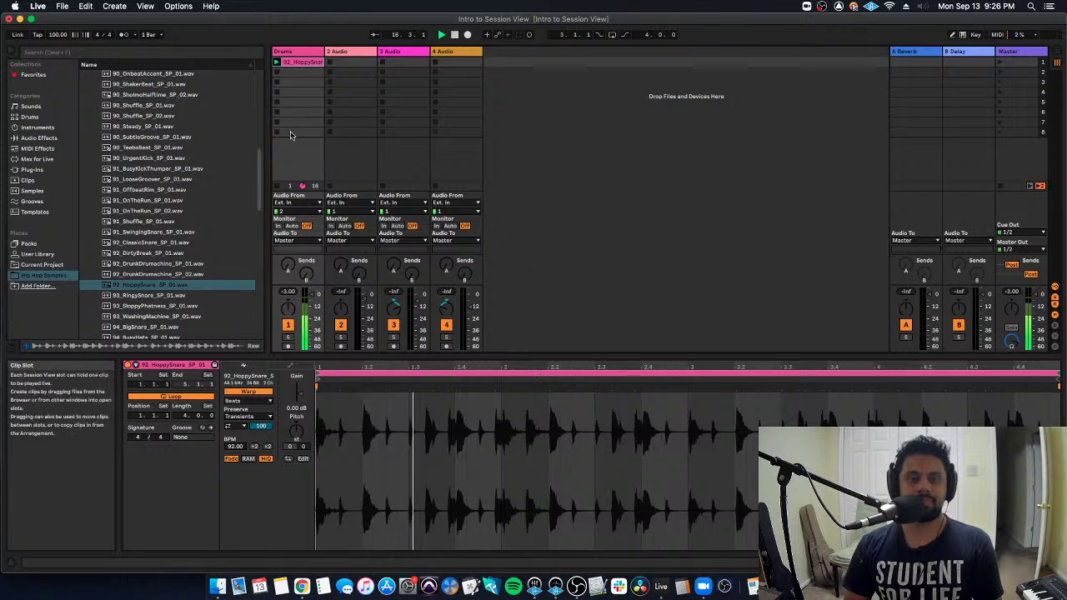
left_click_drag(56, 34, 57, 50)
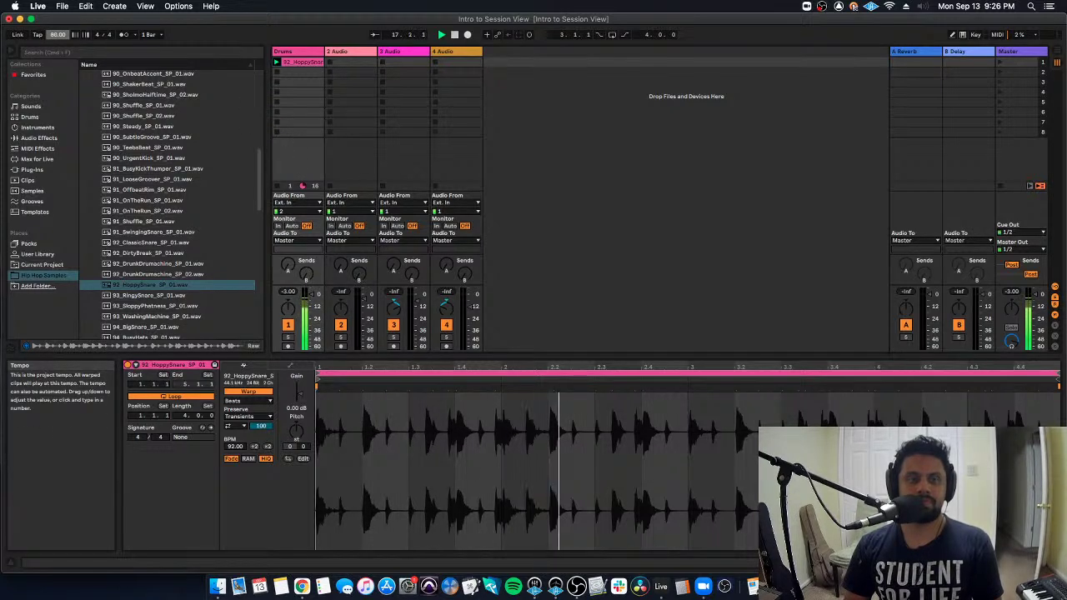
left_click_drag(56, 50, 89, 39)
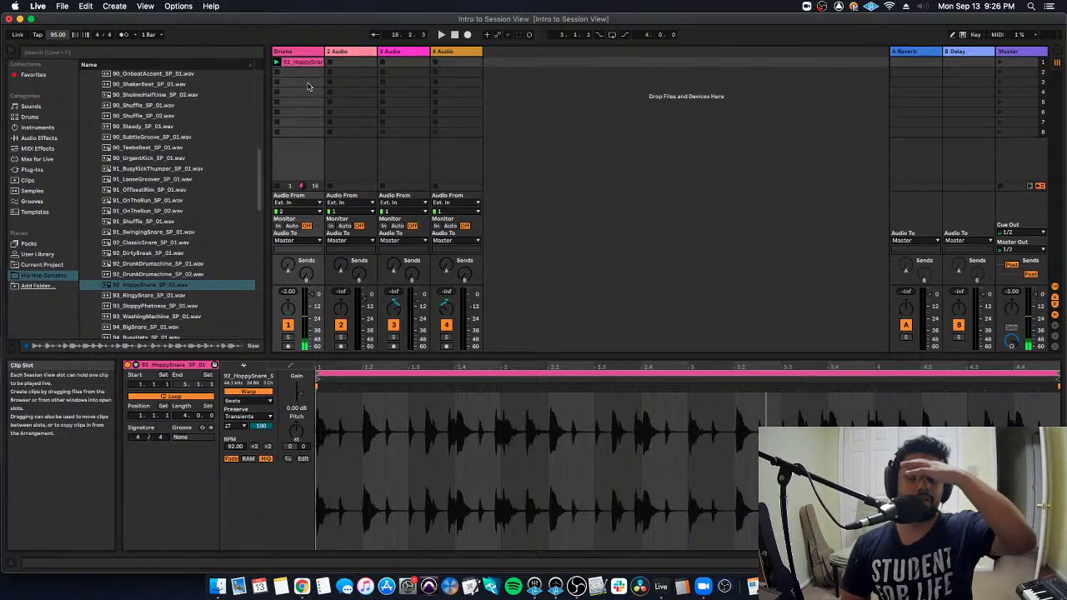
Audition more drum loops and load 94_TapeBeatPRock_SP_01.wav into the second slot of the Drums track
scroll(117, 156, "up", 10)
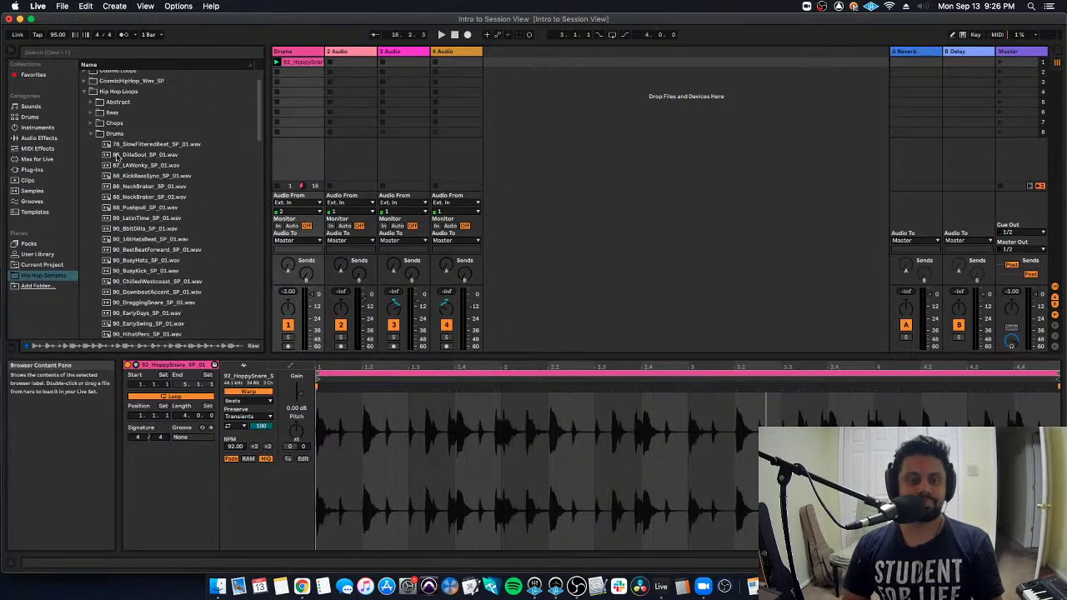
scroll(123, 164, "down", 10)
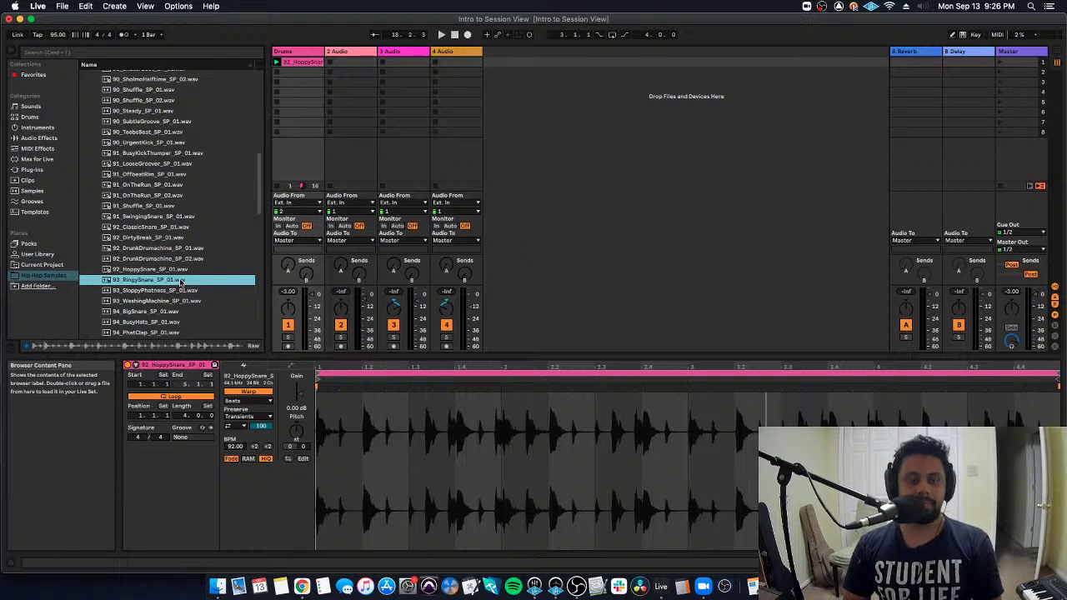
left_click(188, 302)
left_click(205, 322)
scroll(200, 313, "down", 3)
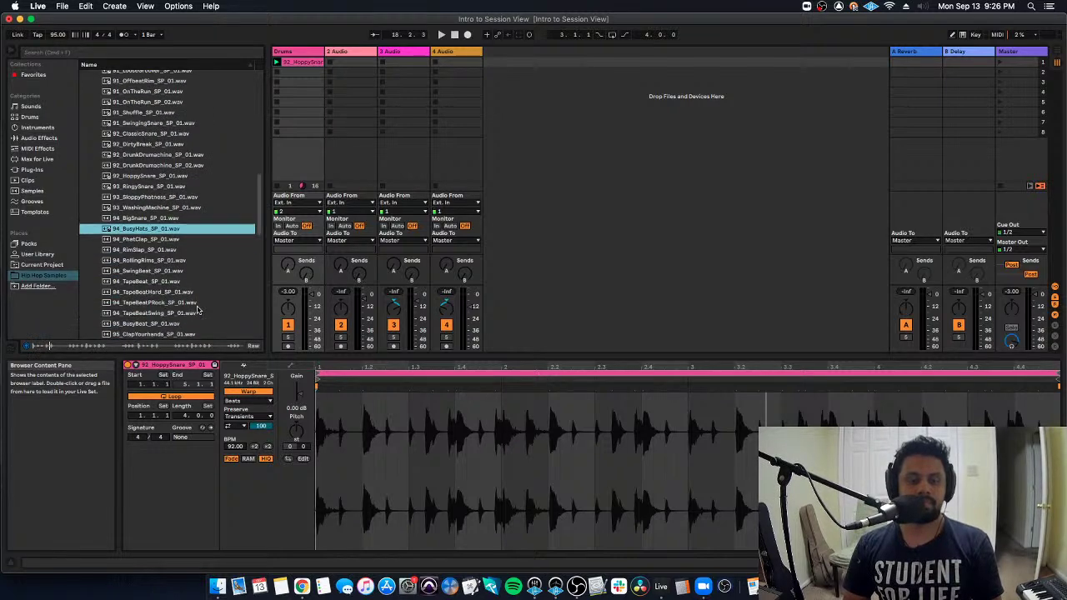
left_click(179, 304)
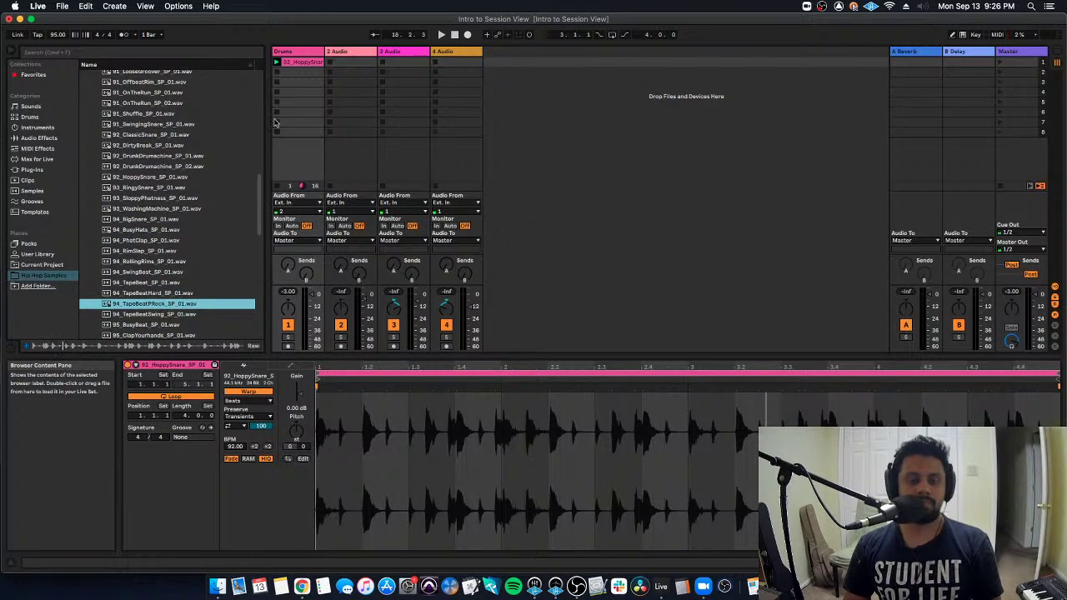
left_click_drag(159, 304, 295, 72)
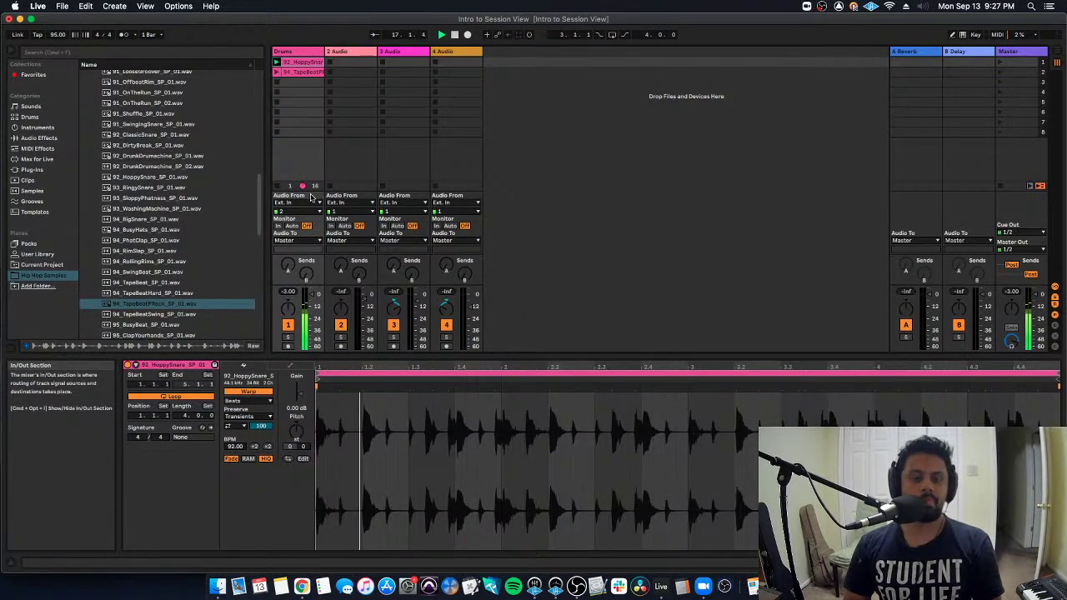
Collapse the Drums folder and look briefly through the Bass folder of Hip Hop Loops
scroll(199, 264, "up", 10)
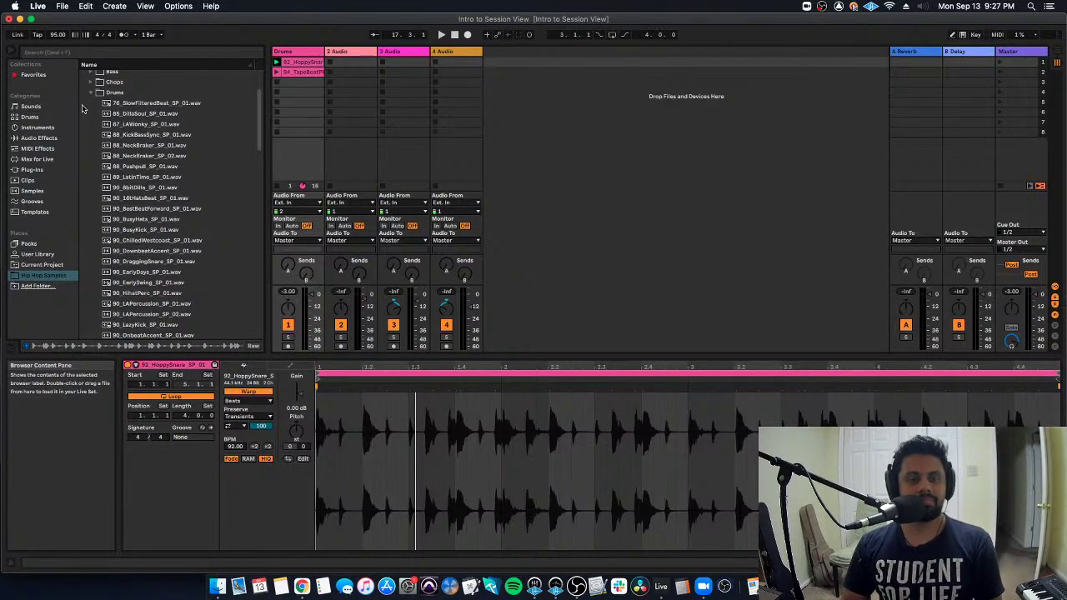
left_click(91, 94)
left_click(91, 139)
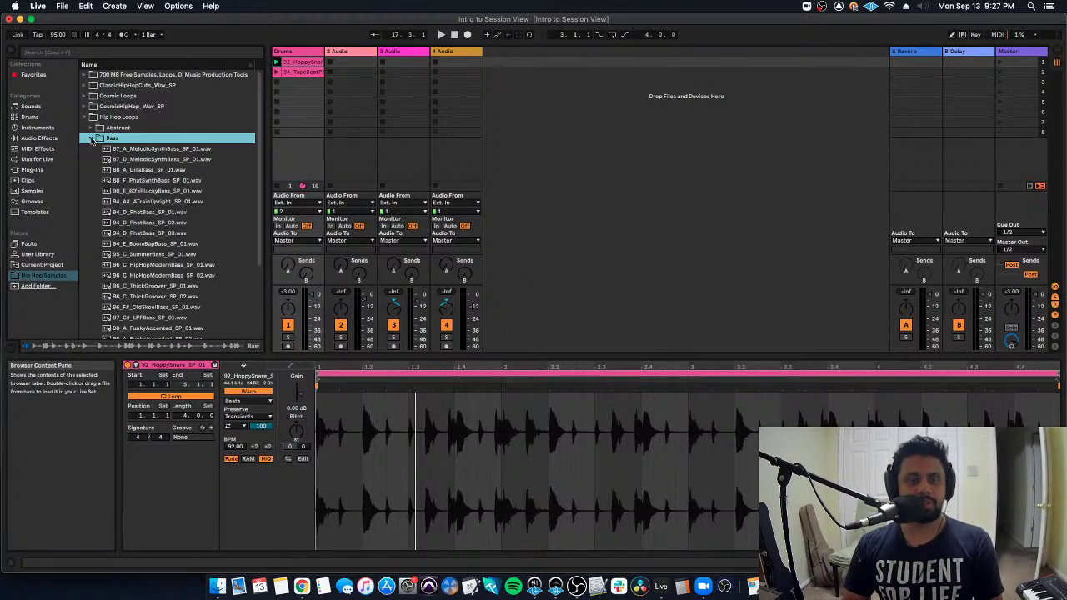
left_click(92, 139)
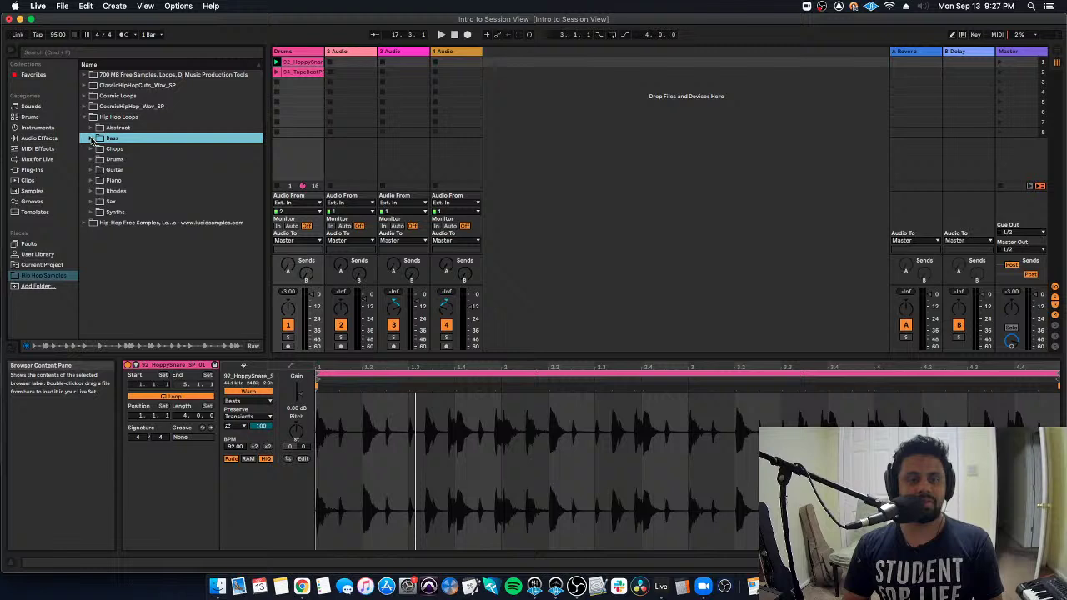
Load 95_D_DreamPiano_SP_02.wav from the Piano folder into the second track's first slot and set its Reverb send to -3.5 dB
left_click(91, 180)
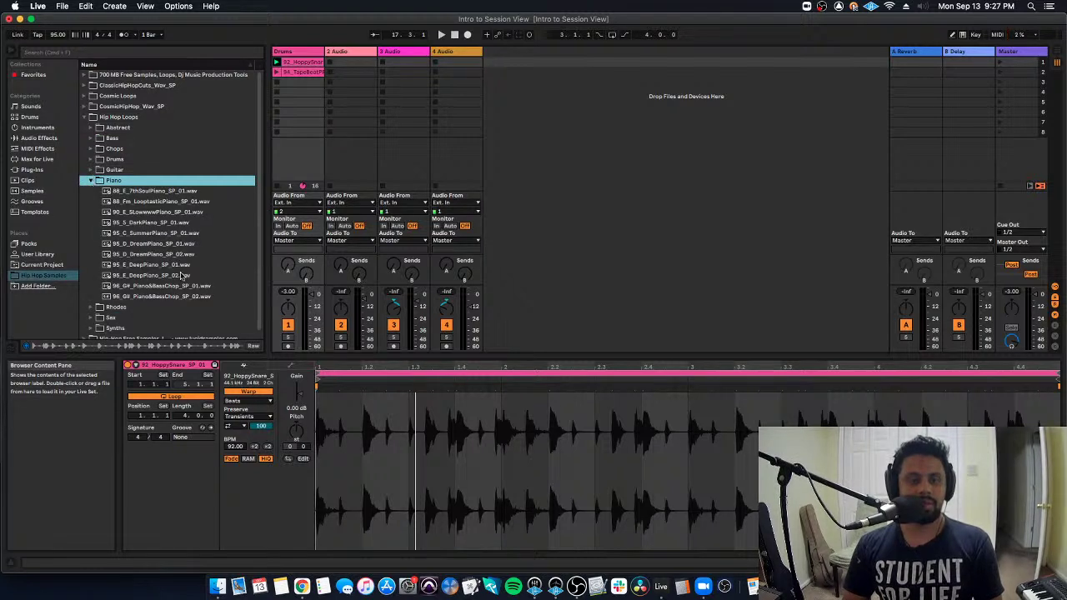
left_click(153, 234)
left_click(162, 254)
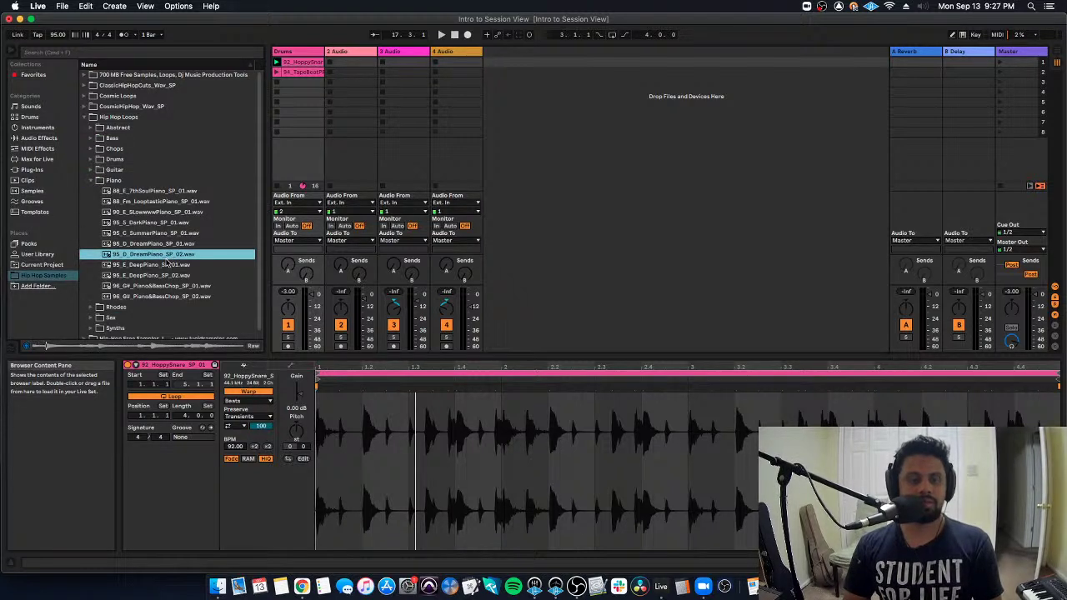
left_click(165, 265)
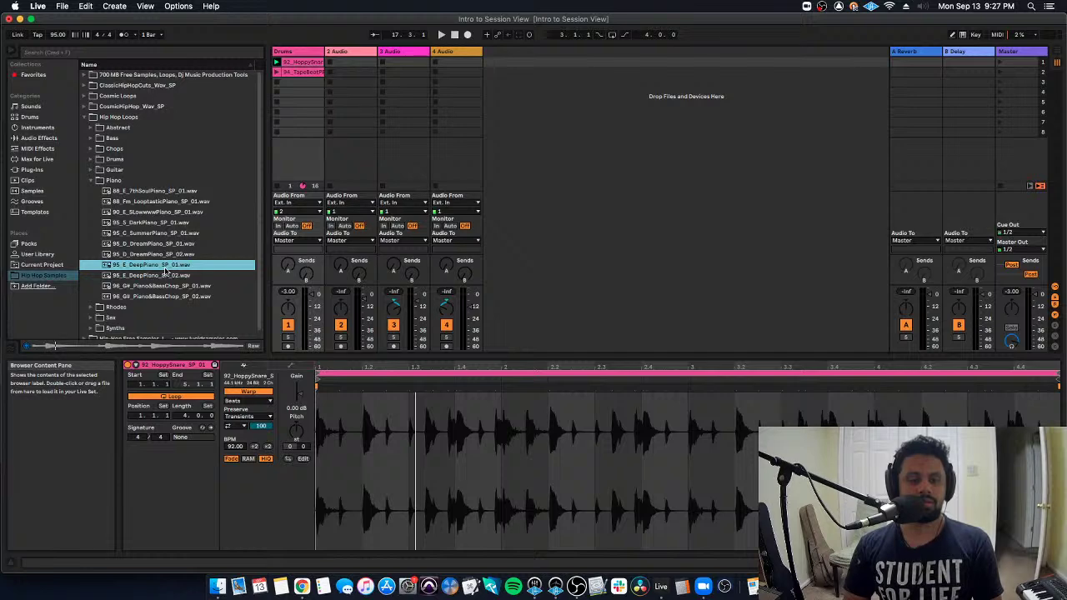
left_click(155, 255)
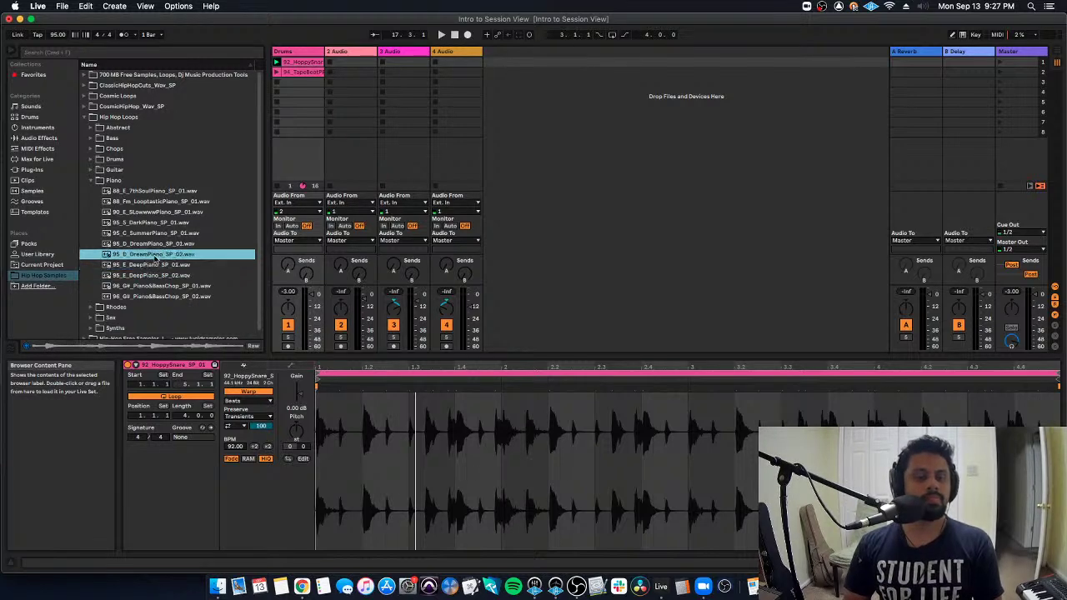
left_click_drag(139, 259, 350, 61)
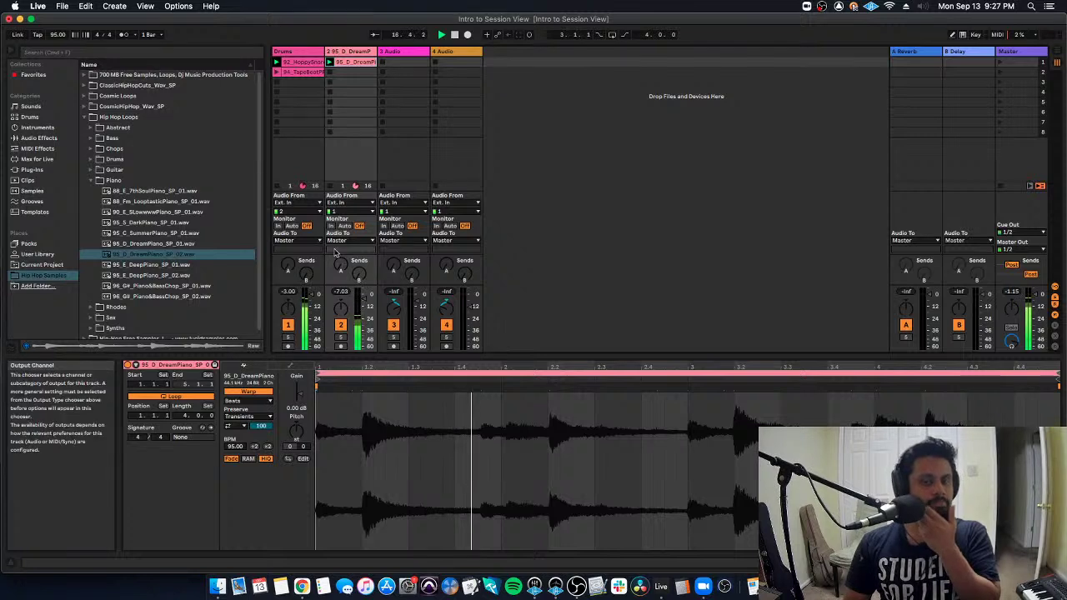
left_click_drag(340, 268, 340, 250)
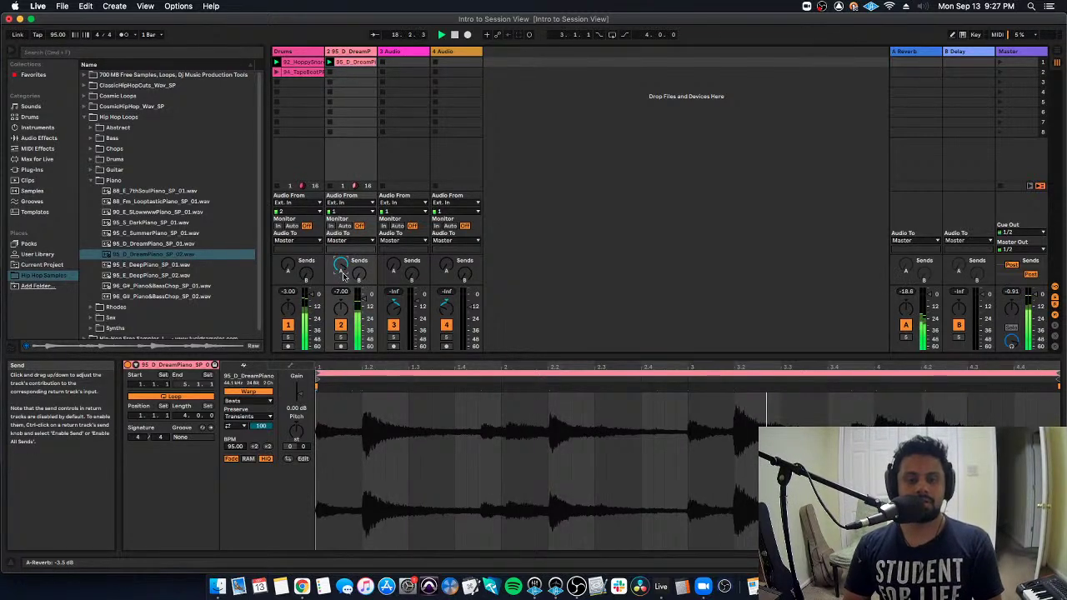
Load 96_D_RollingRhodes_SP_03.wav from the Rhodes folder into the first slot of the third track and launch it
left_click(93, 181)
left_click(93, 201)
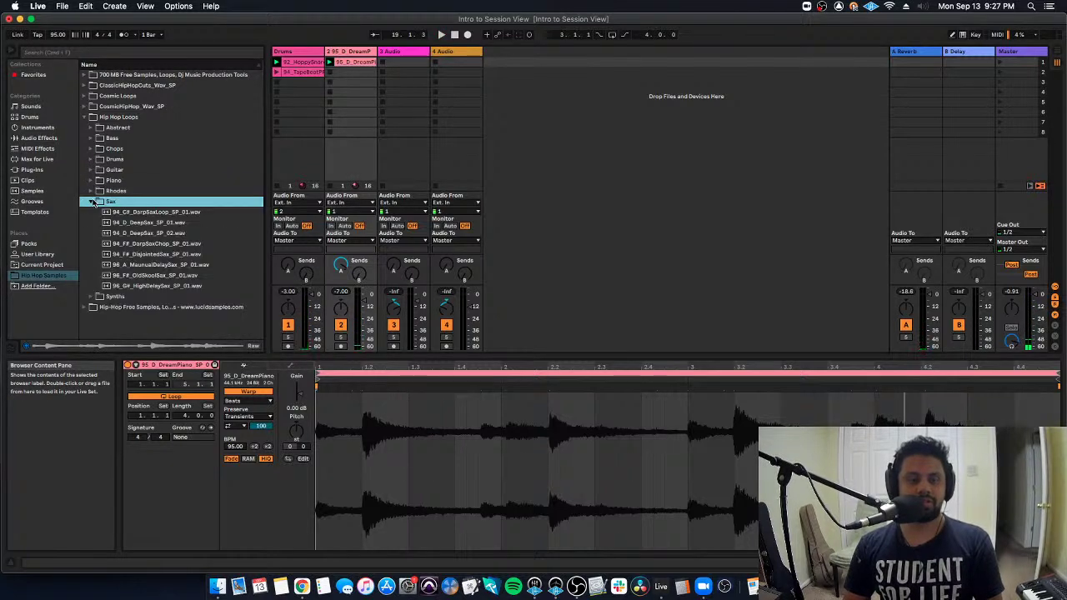
left_click(93, 202)
left_click(92, 191)
left_click(156, 254)
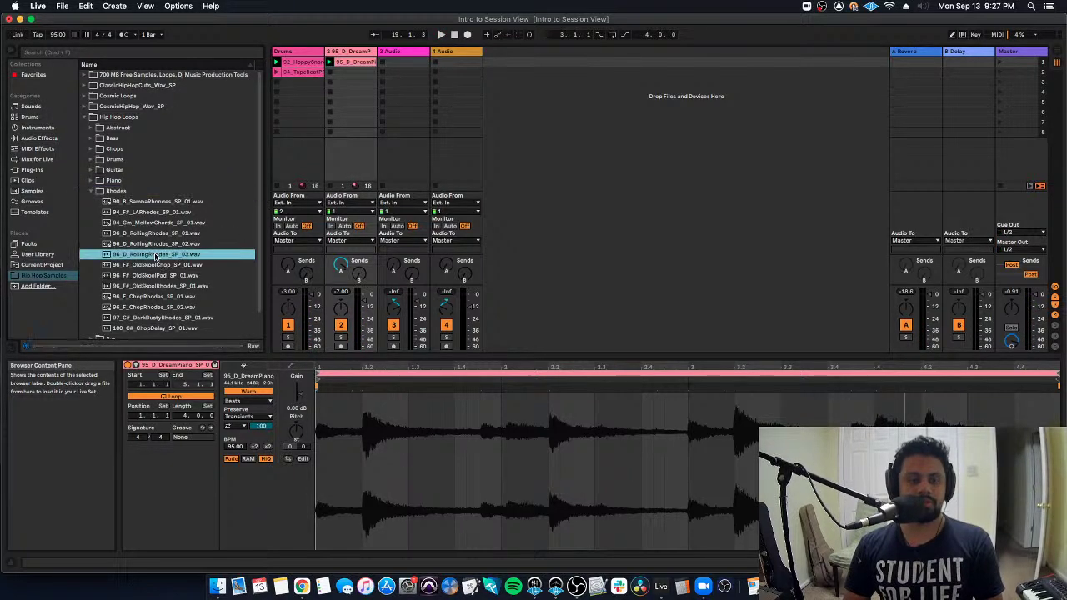
left_click_drag(156, 254, 404, 62)
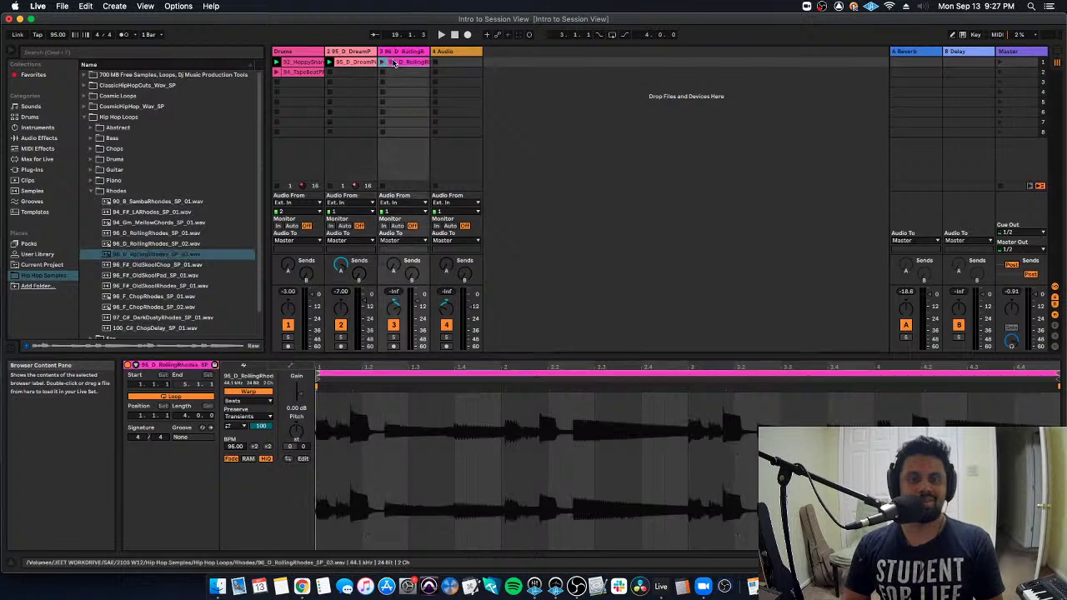
left_click(381, 62)
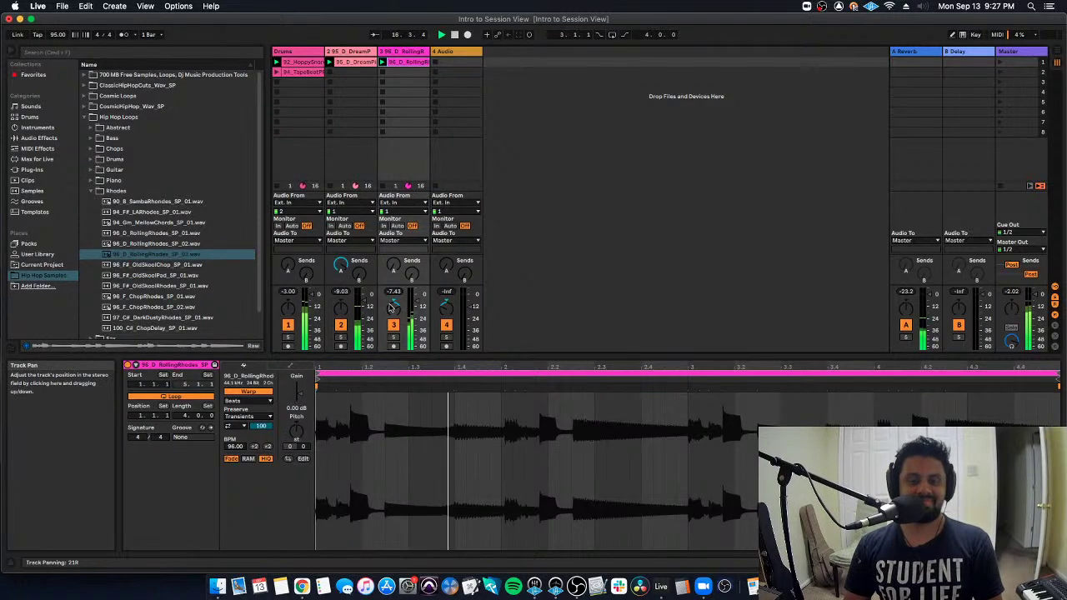
Fine-tune the panning of the Rhodes track and collapse the Rhodes folder
left_click_drag(390, 307, 392, 309)
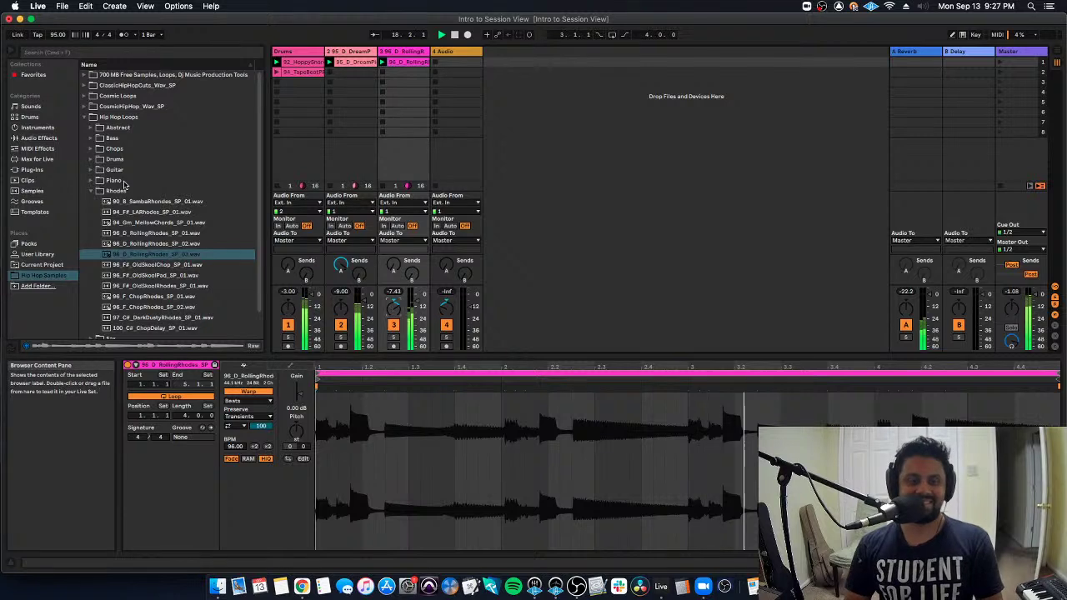
left_click(92, 192)
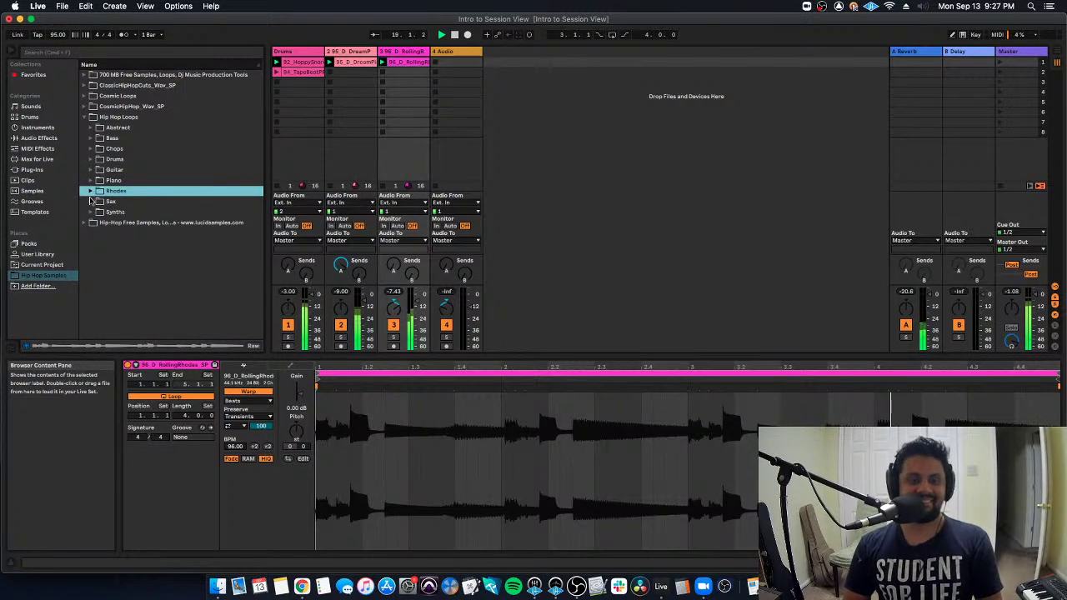
Try 98_D_FunkyWah_SP_01.wav from the Guitar folder in the fourth track's first slot, playing with the other clips
left_click(92, 170)
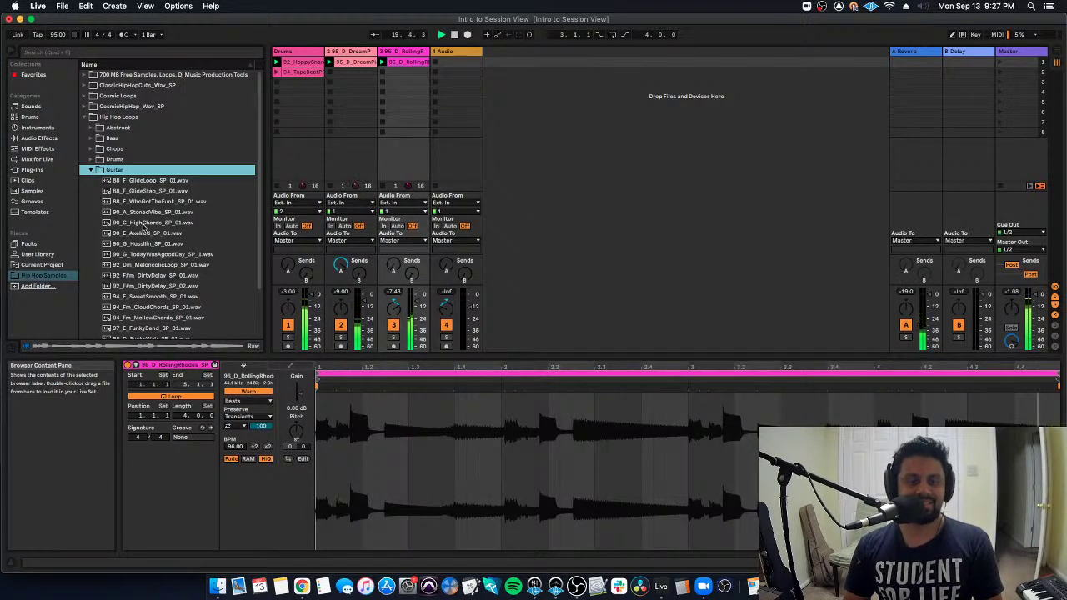
scroll(158, 329, "down", 1)
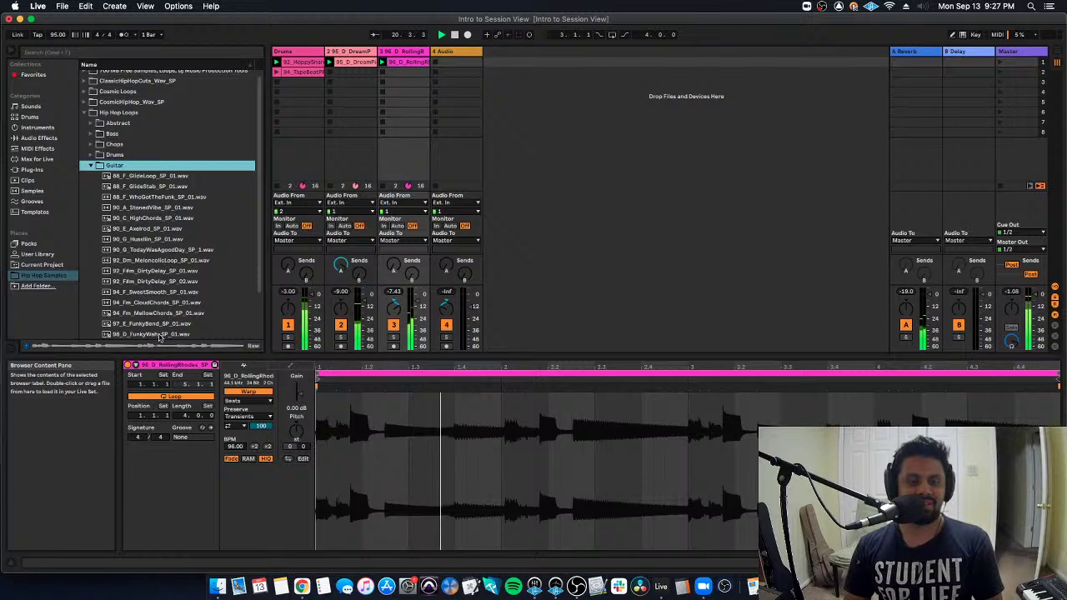
left_click_drag(160, 334, 434, 63)
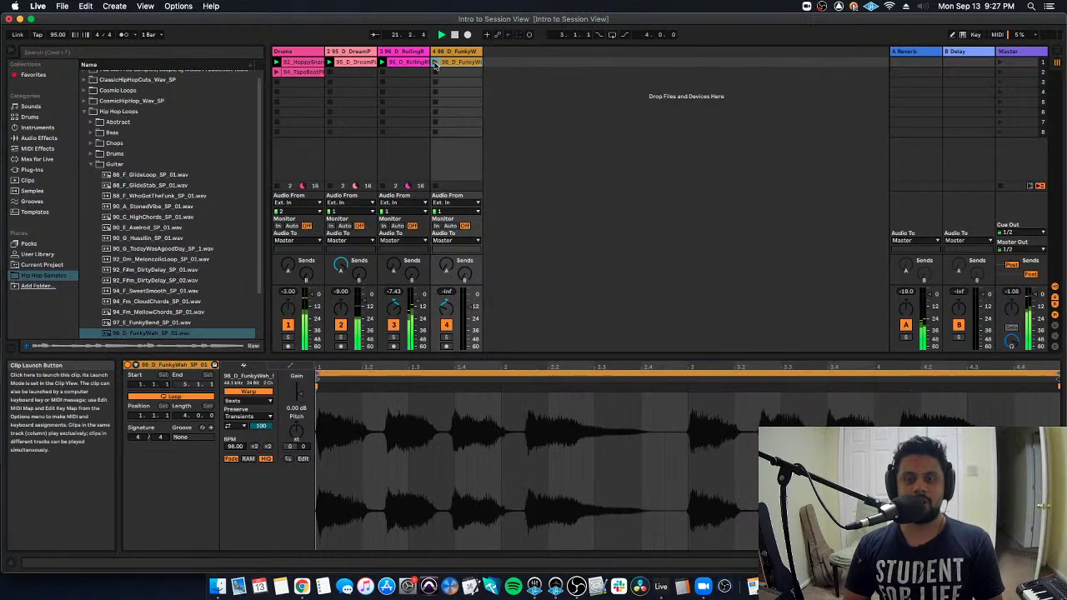
left_click(434, 63)
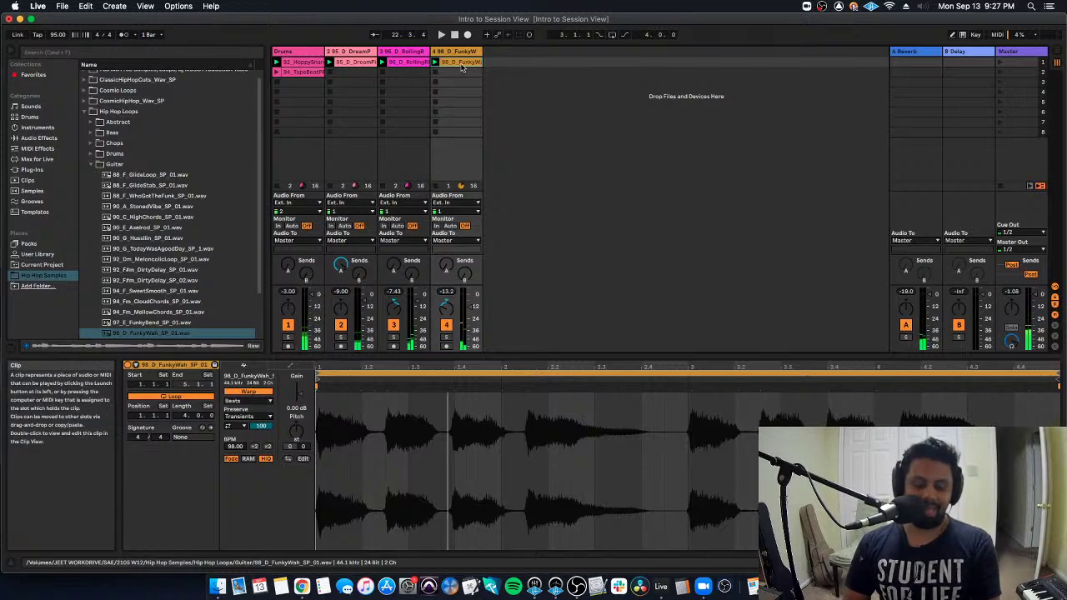
key("super+z")
Collapse the Guitar folder and load 94_D_MoogArp_SP_01.wav from the Synths folder into the fourth track's first slot
scroll(138, 233, "down", 1)
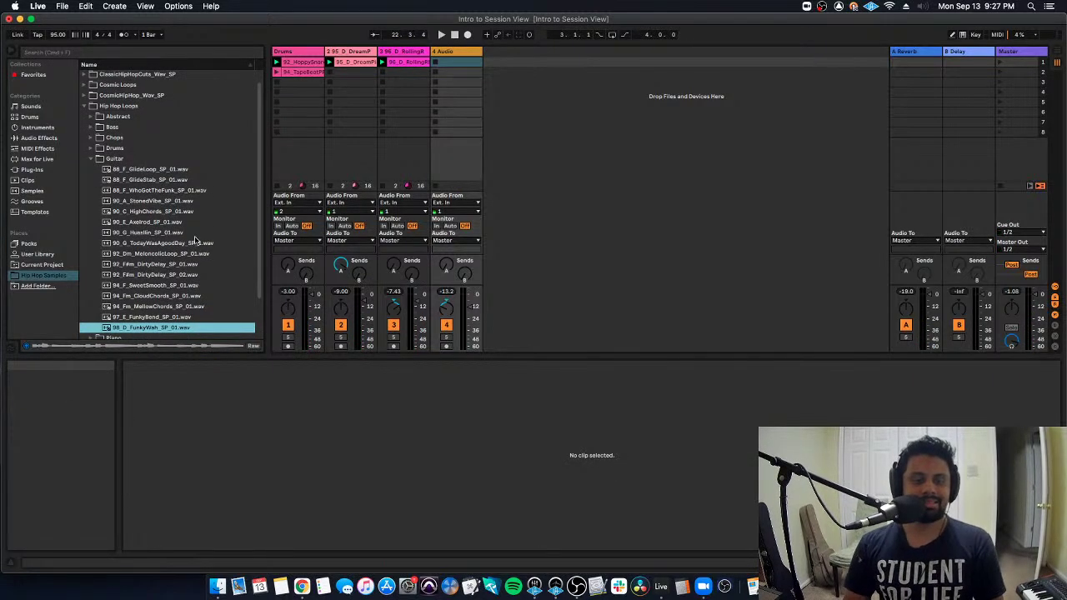
left_click(92, 158)
left_click(90, 159)
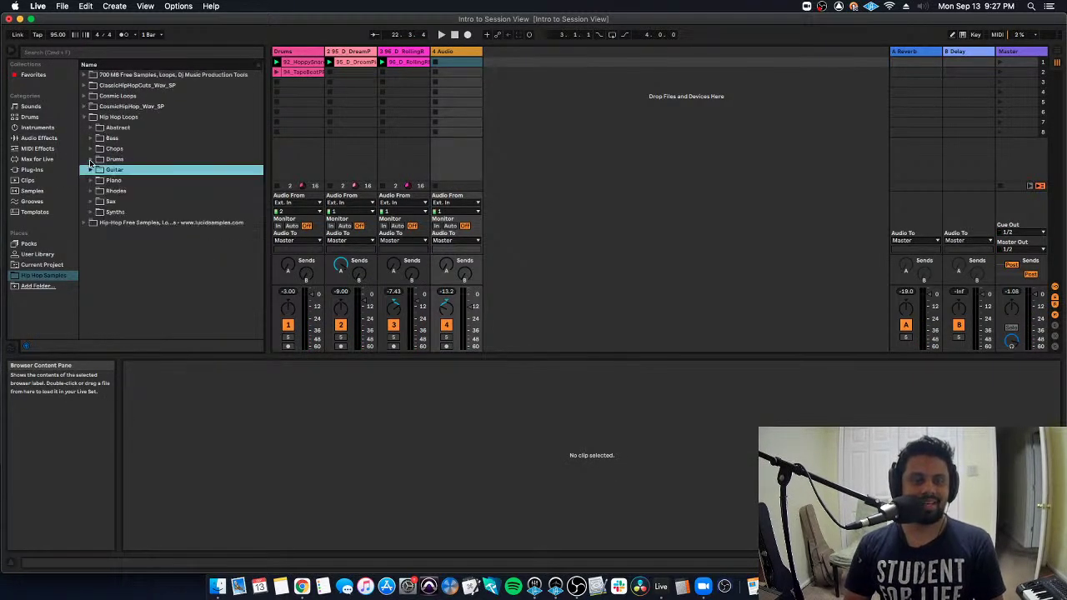
left_click(92, 214)
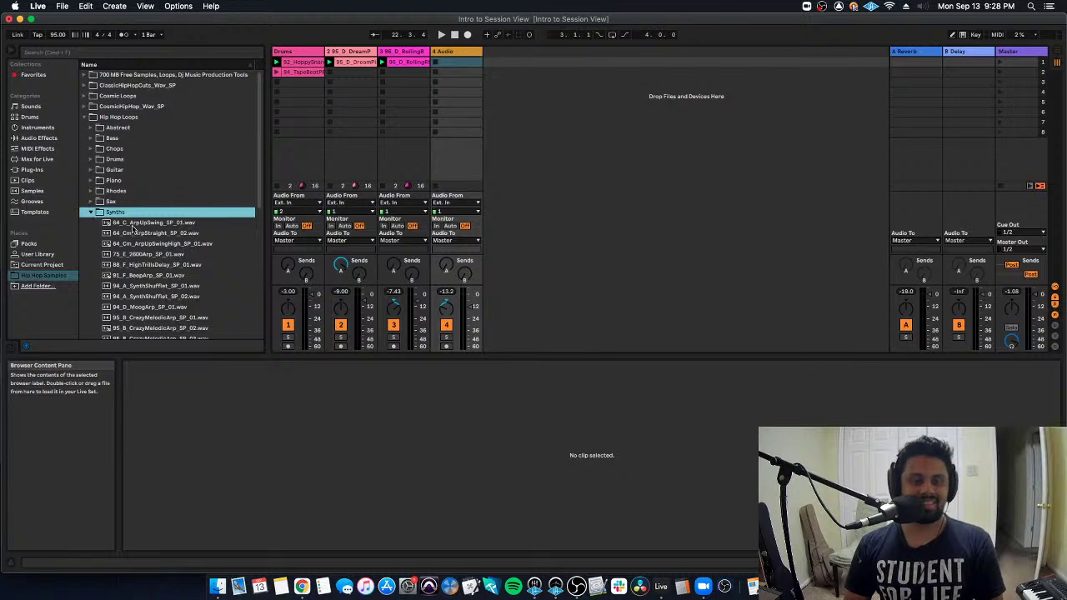
scroll(159, 238, "down", 1)
left_click(157, 293)
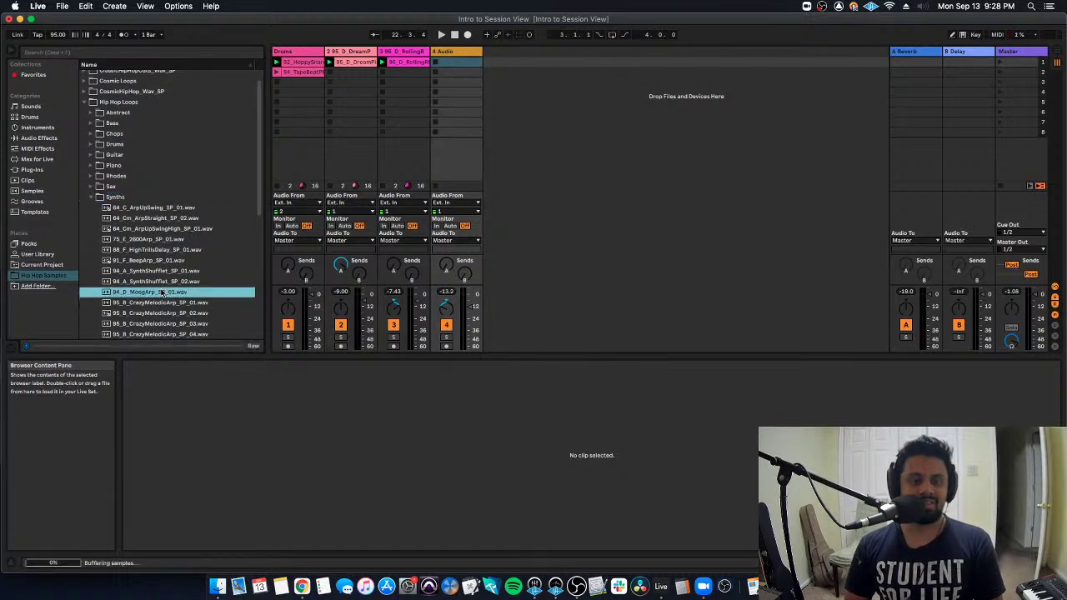
left_click_drag(150, 296, 434, 68)
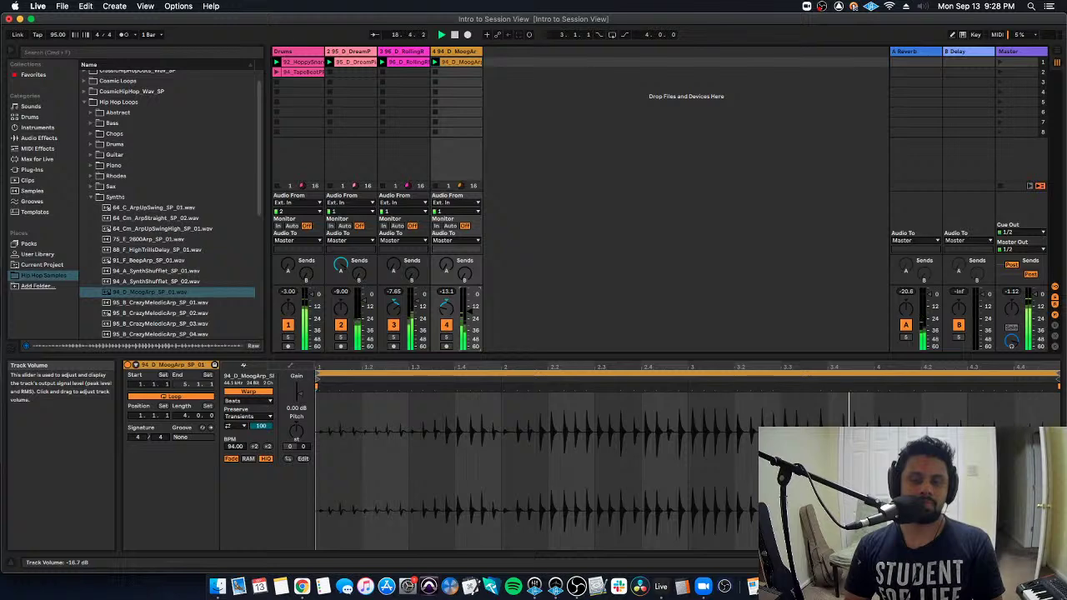
Audition 96_D_Voices_SP_01.wav from the Synths folder and load it into the first slot of a new fifth track
scroll(189, 274, "down", 3)
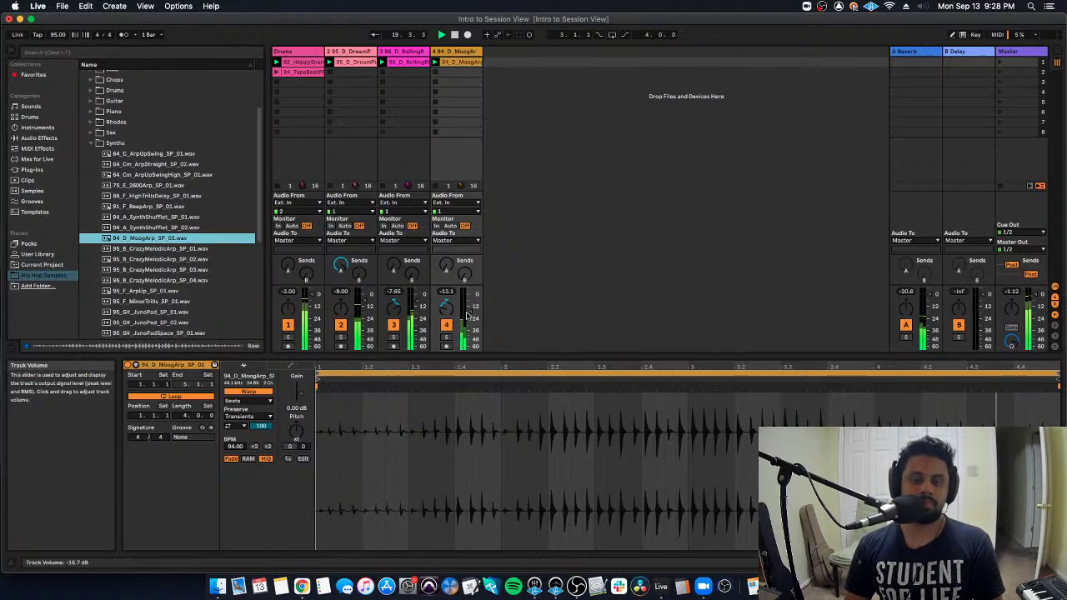
scroll(163, 247, "down", 9)
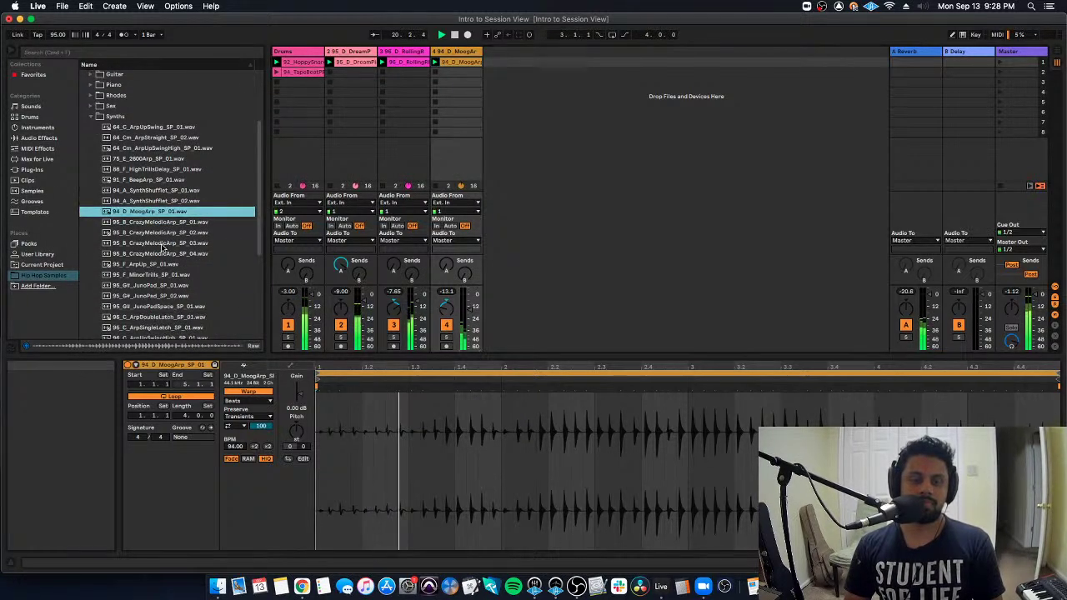
left_click(170, 299)
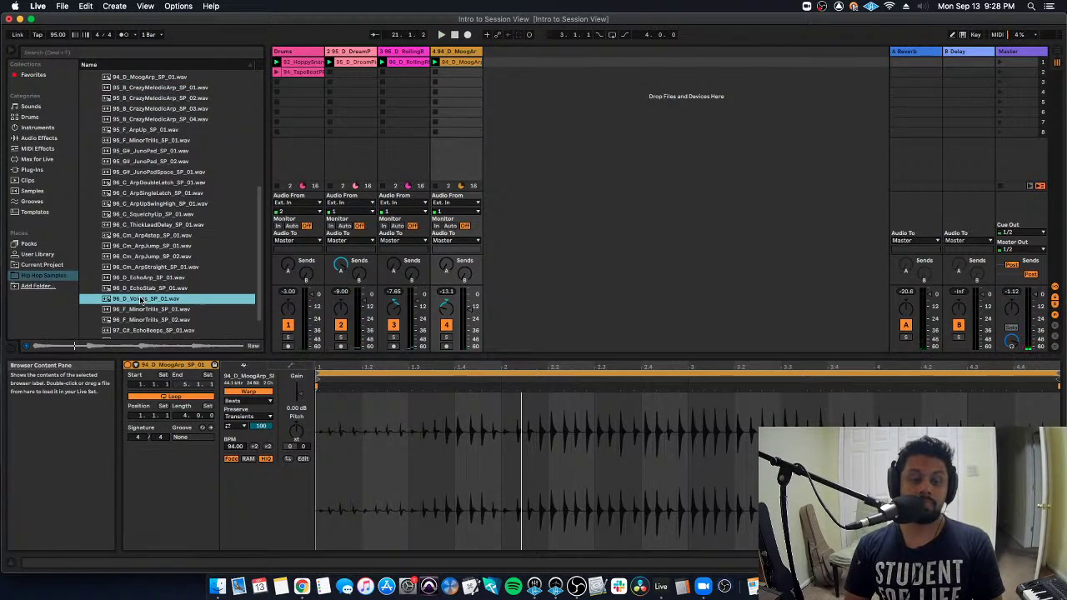
left_click_drag(133, 300, 505, 62)
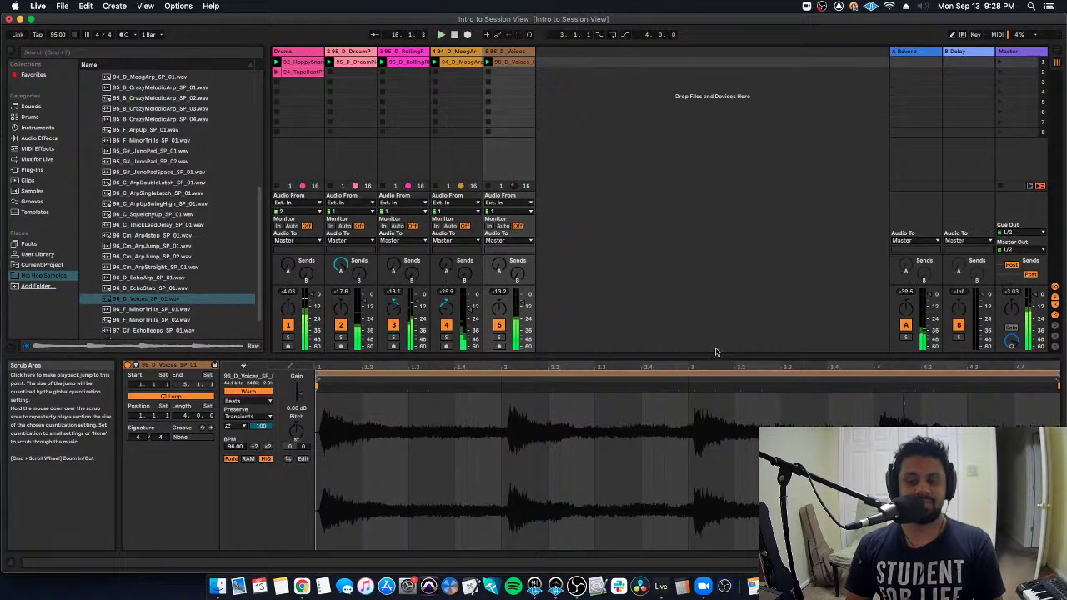
Restart playback with the Voices track soloed, and unsolo it to hear it within the full mix
key("space")
left_click(499, 337)
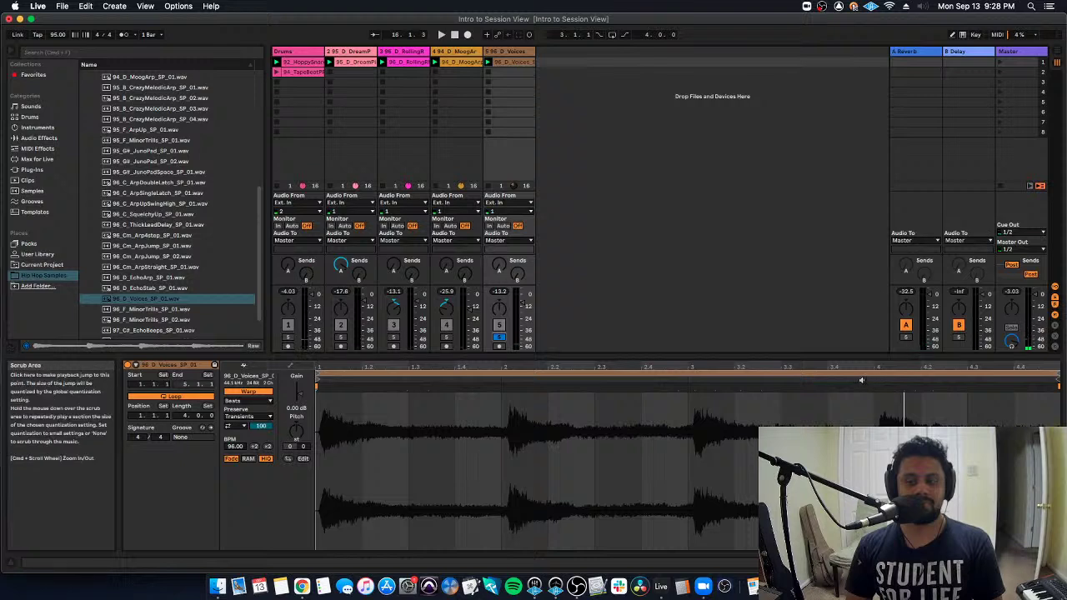
key("space")
left_click(499, 338)
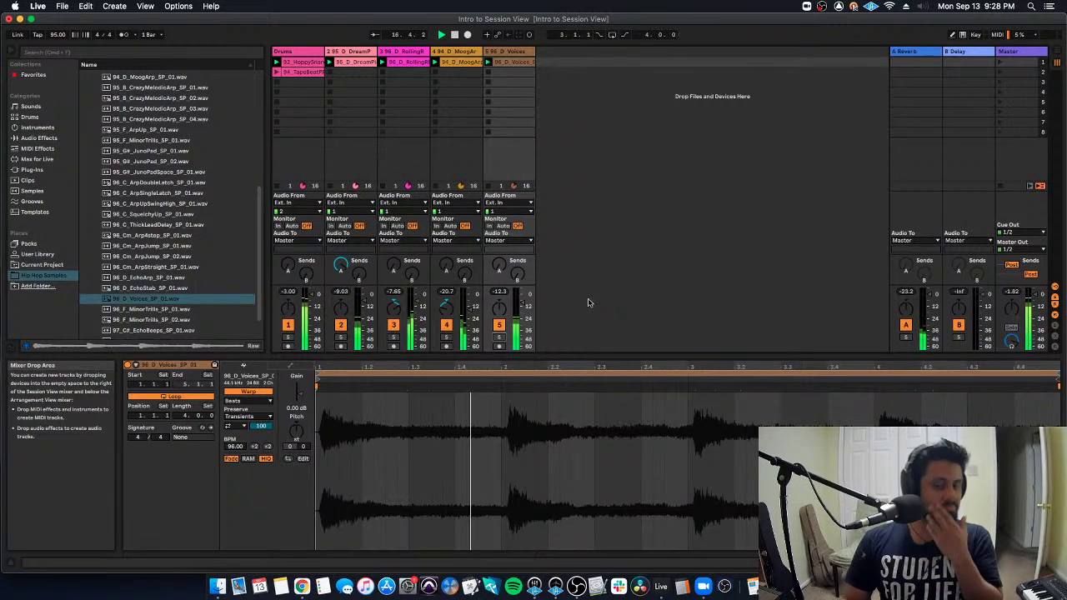
Examine the scene rows in the Master track and the settings of the first scene
left_click(625, 152)
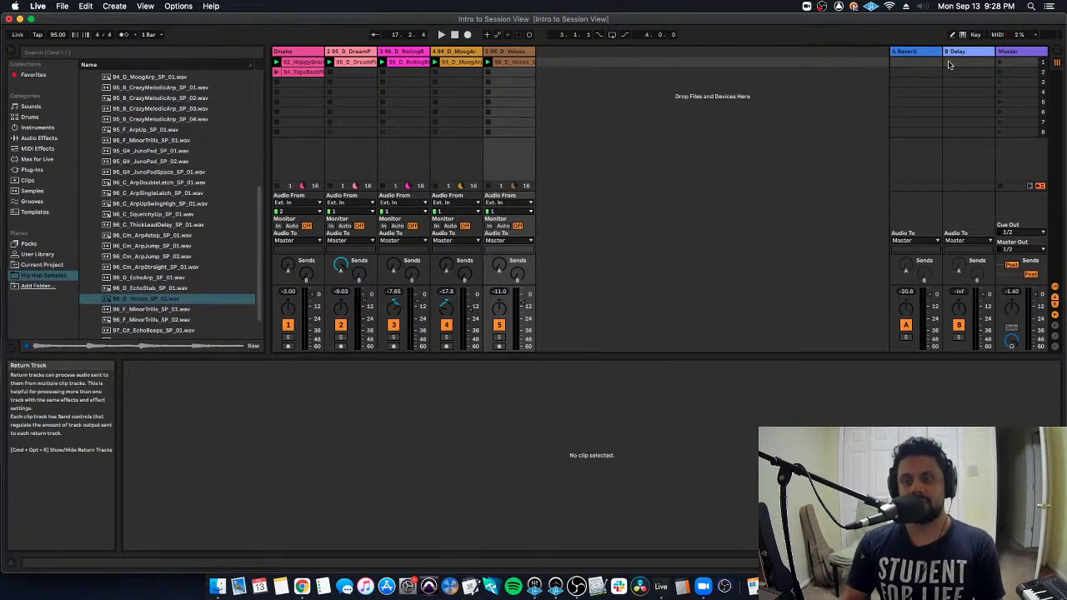
left_click(1023, 54)
left_click(1018, 63)
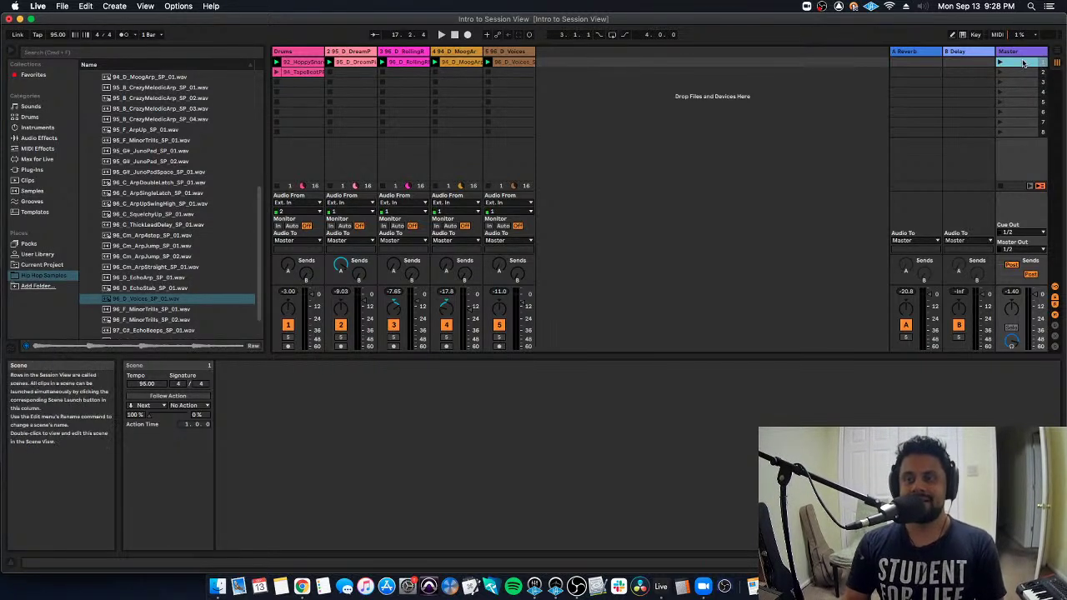
left_click_drag(1024, 124, 1018, 69)
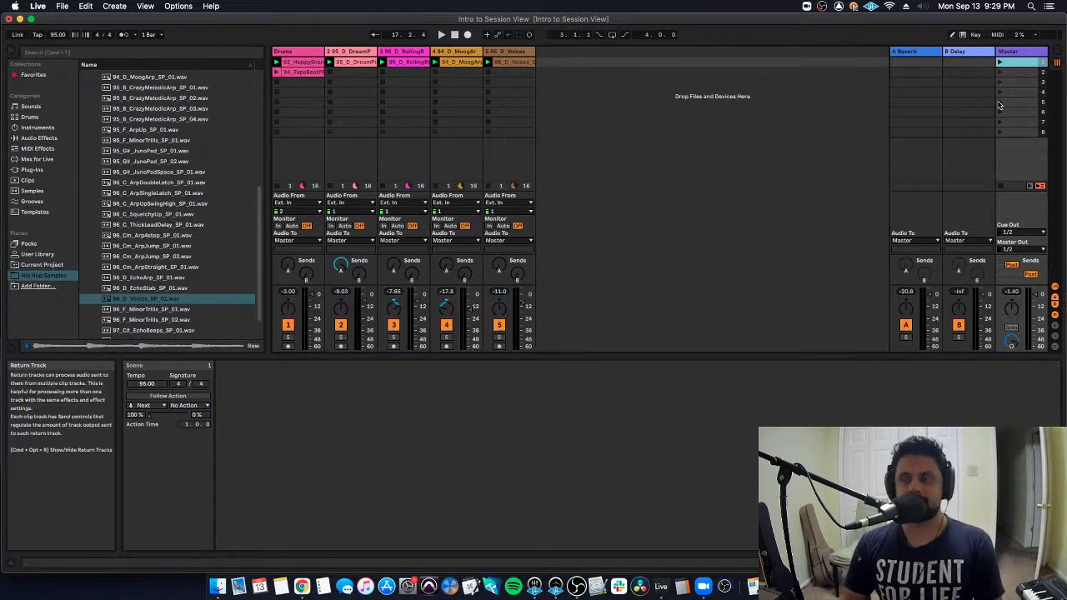
Stop all clips and launch the 94_TapeBeatPRock drum clip alone, followed by the whole first scene
left_click(1003, 187)
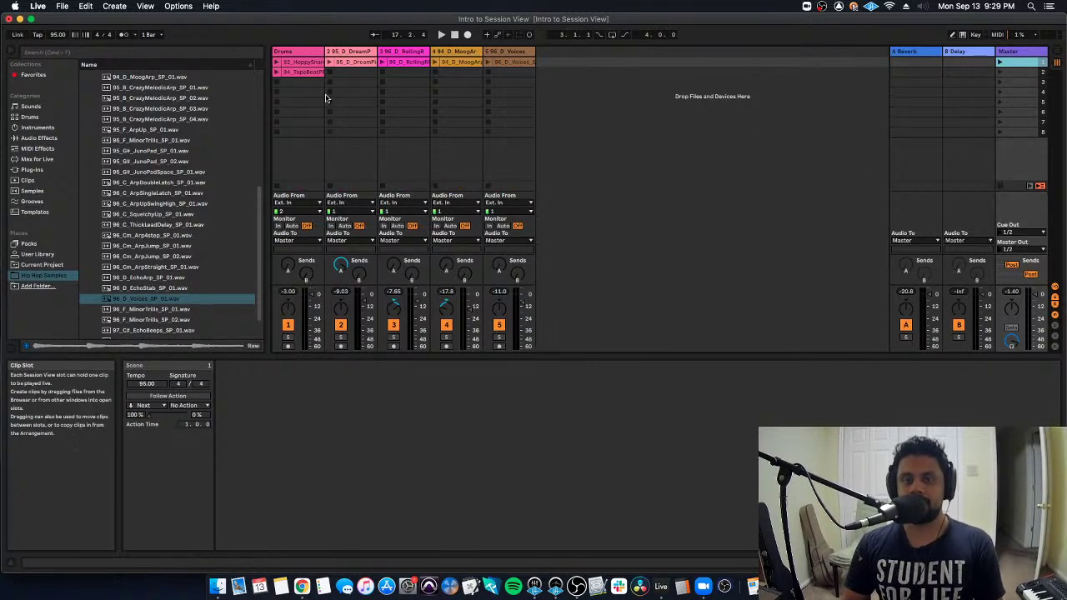
left_click(275, 72)
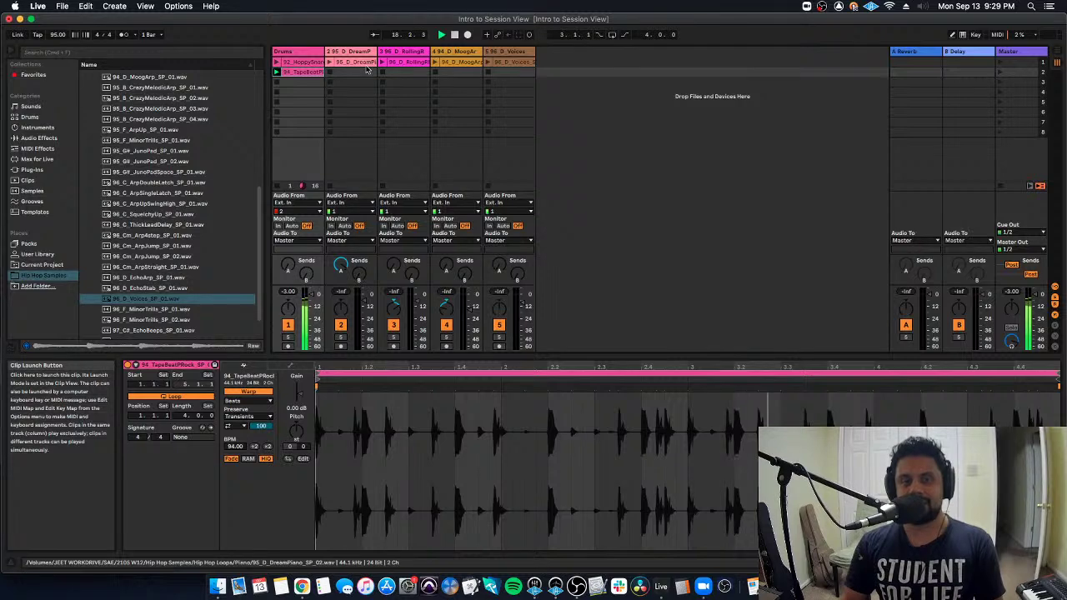
left_click(1003, 65)
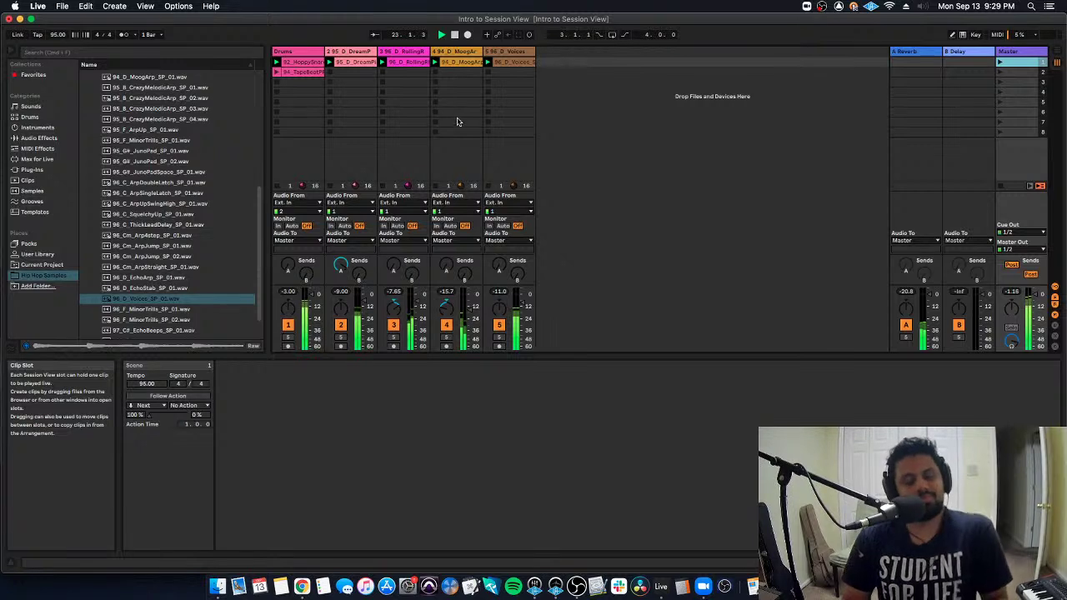
Delete the Voices clip and remove the emptied fifth track
left_click(515, 63)
key("Delete")
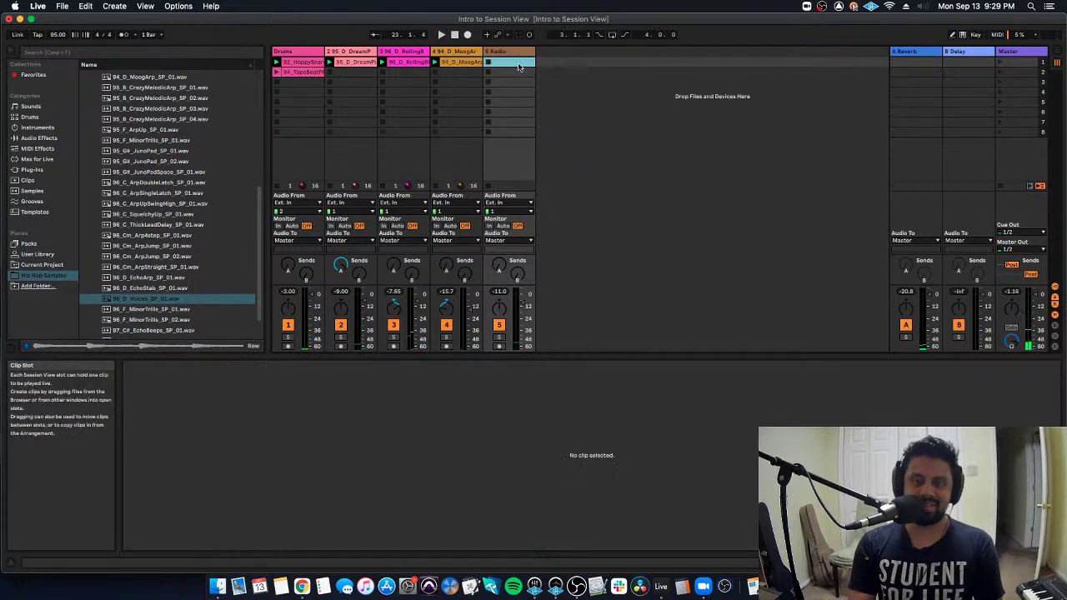
left_click(524, 53)
key("Delete")
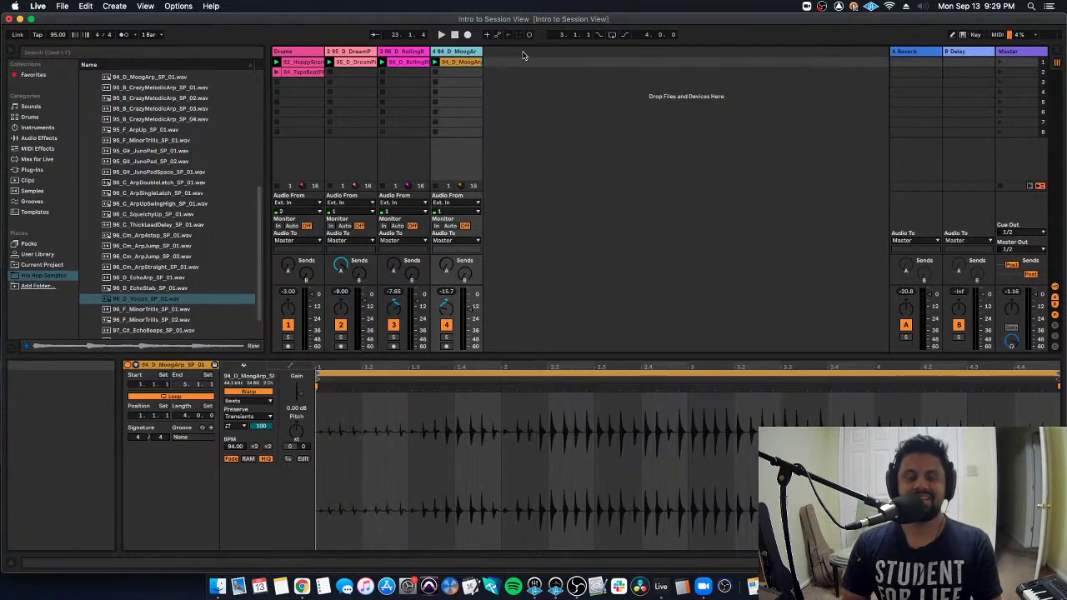
left_click(550, 175)
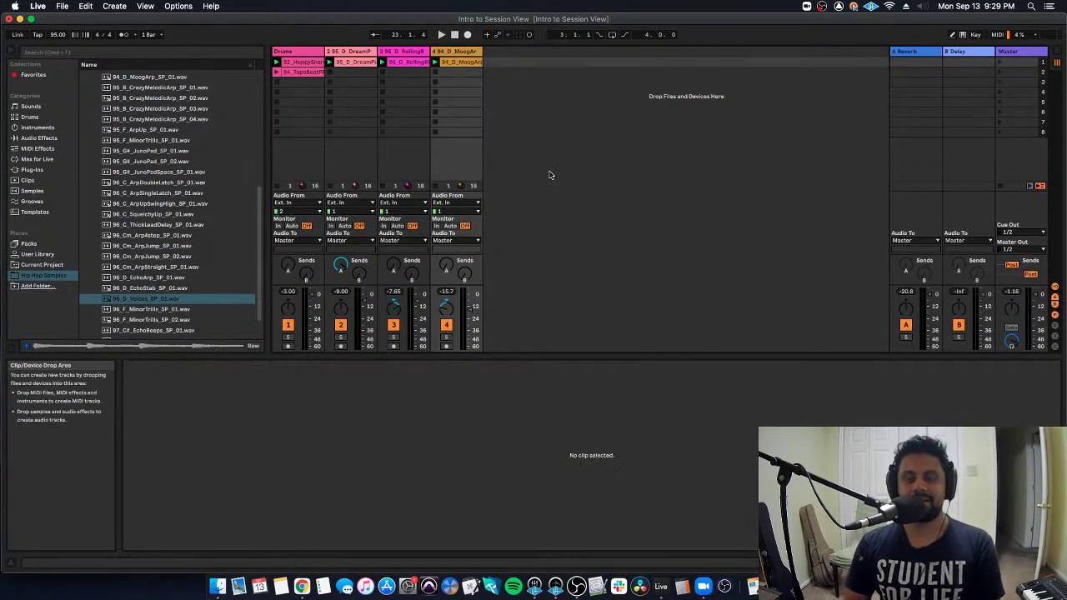
left_click(1008, 62)
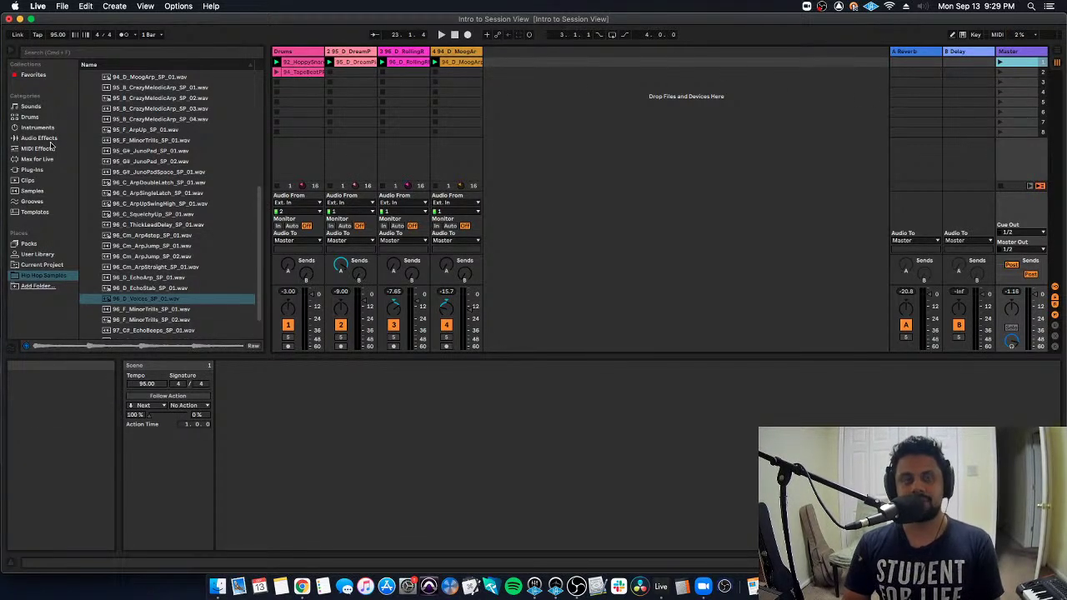
key("super+Tab")
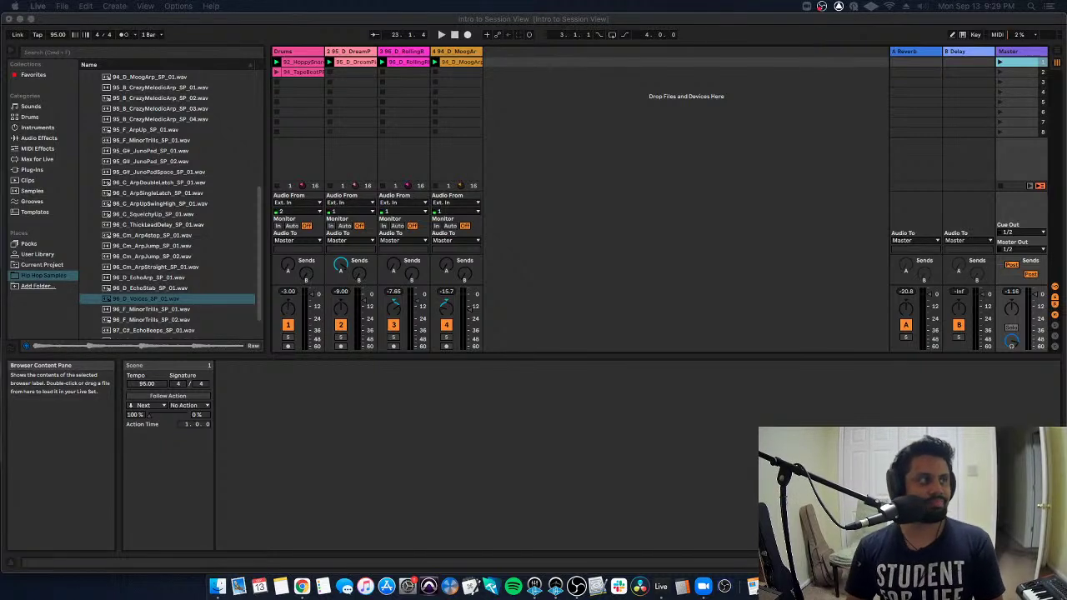
key("super+Tab")
key("super+Tab")
key("super+Tab")
key("super+Tab")
key("Escape")
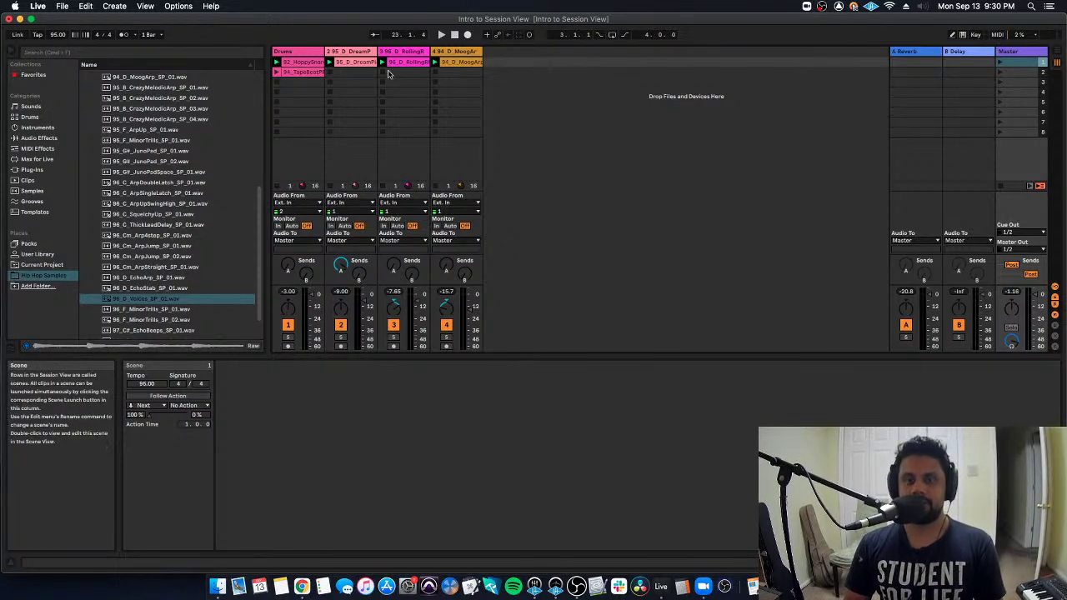
Move the scene holding only the 94_TapeBeatPRock drum clip up to the first row and name it Intro
left_click_drag(1026, 75, 1027, 62)
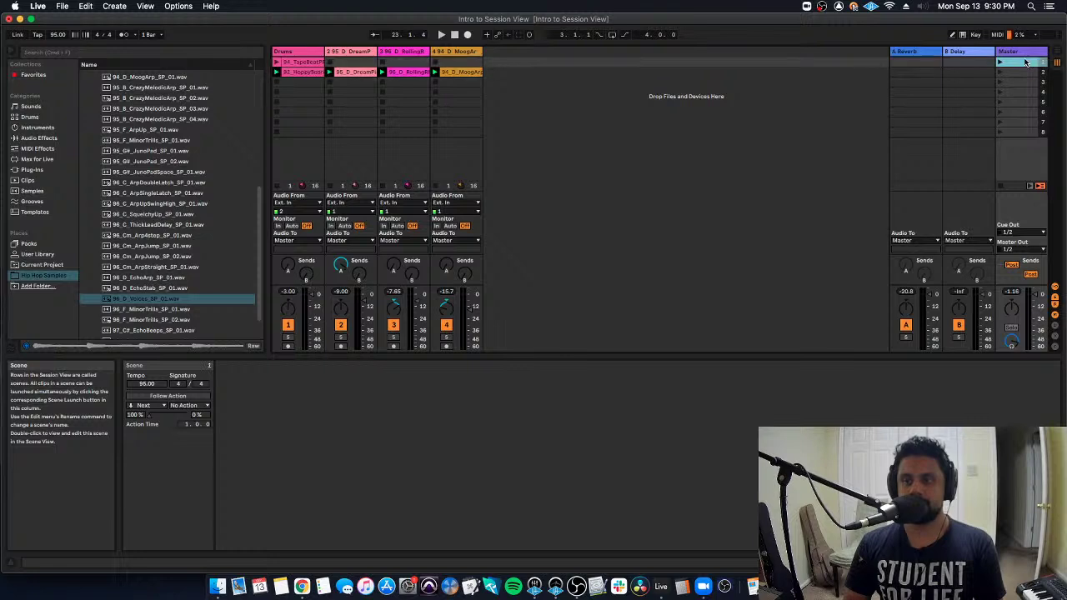
left_click(1017, 121)
left_click(1016, 64)
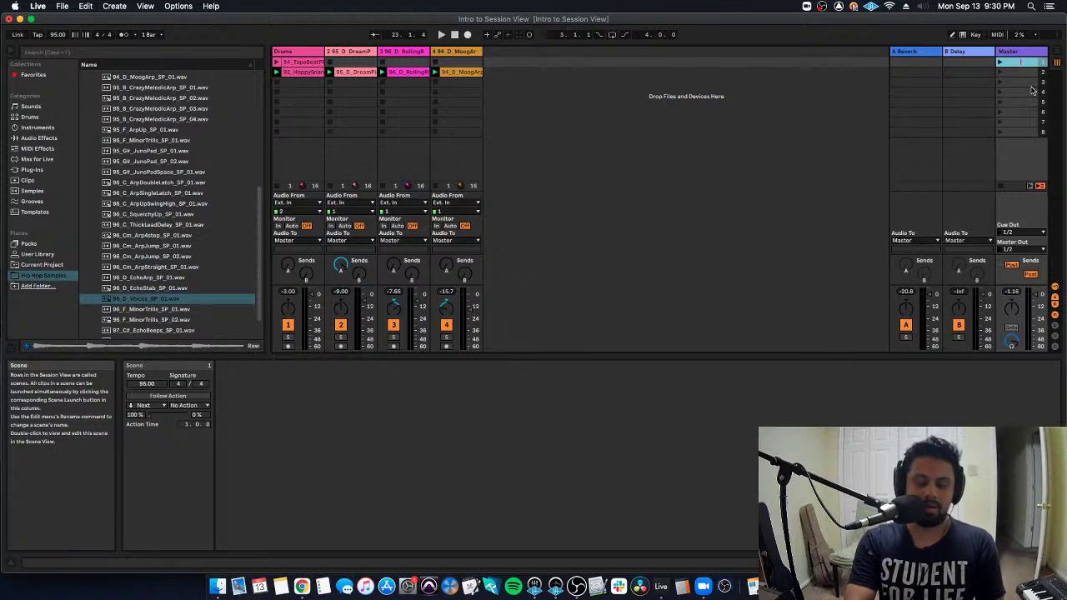
left_click(769, 138)
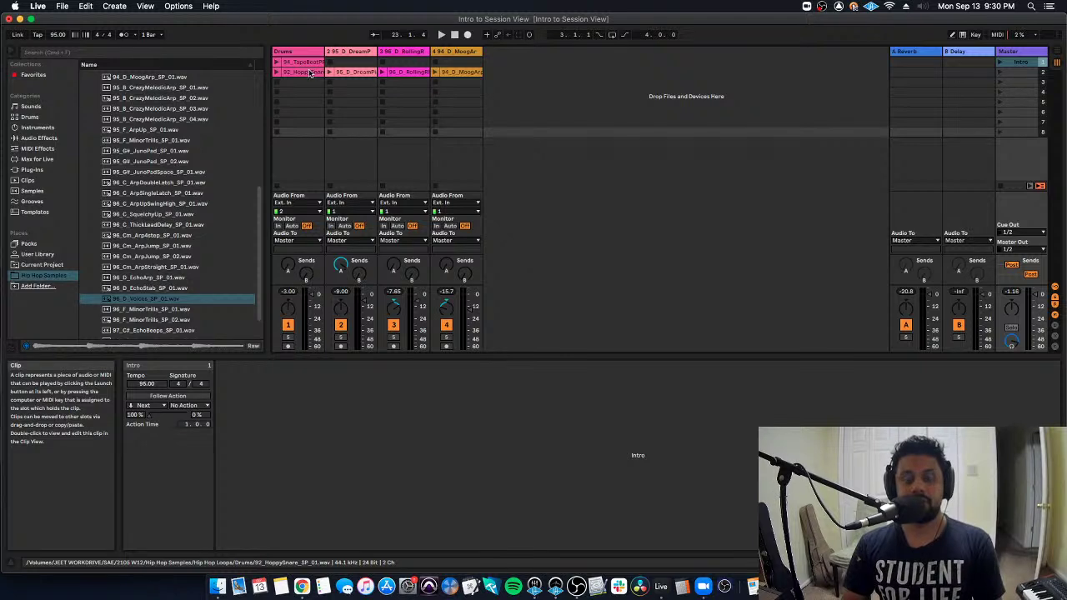
Move the four clips of the second scene down to the third scene and name the emptied second scene Intro 2
left_click_drag(307, 75, 464, 82)
left_click(1025, 74)
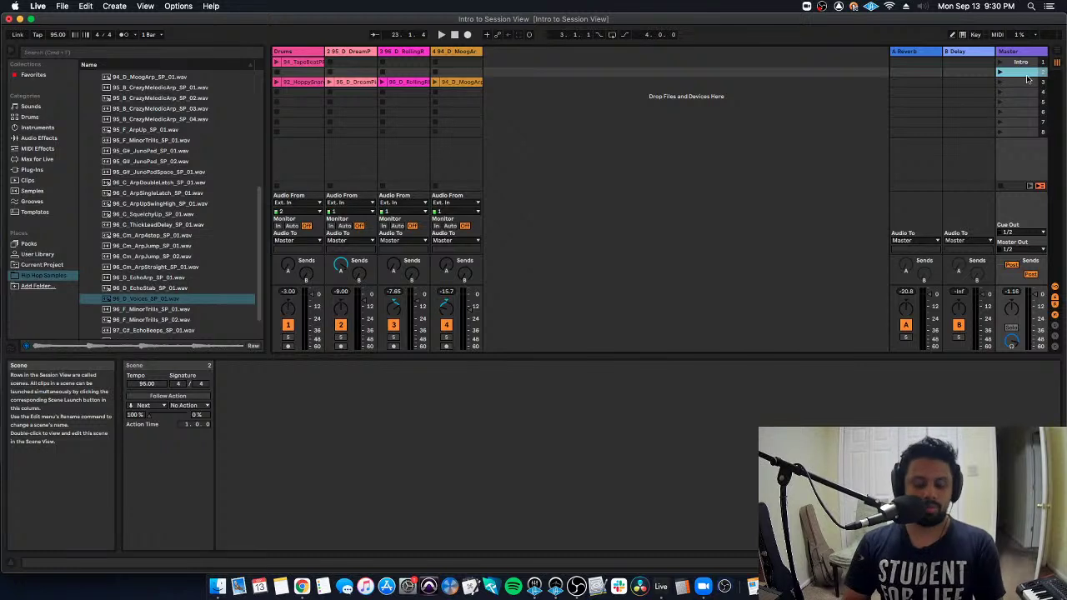
key("super+r")
type("Intro 2")
key("Return")
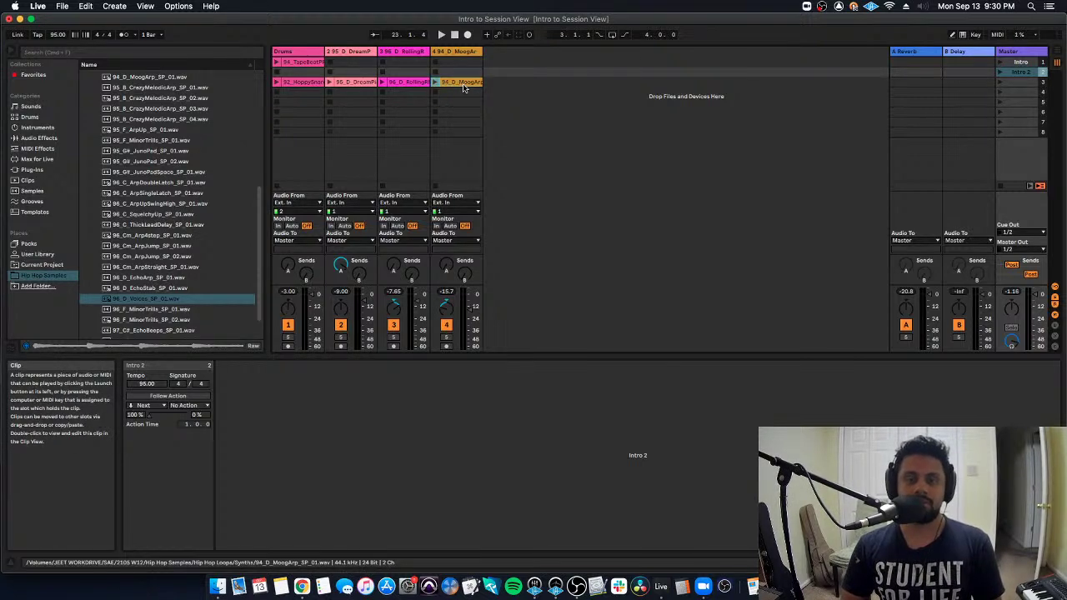
Copy the MoogArp clip into the Intro scene and move the 94_TapeBeatPRock drum clip down to Intro 2
left_click_drag(463, 87, 464, 65)
left_click_drag(312, 63, 313, 72)
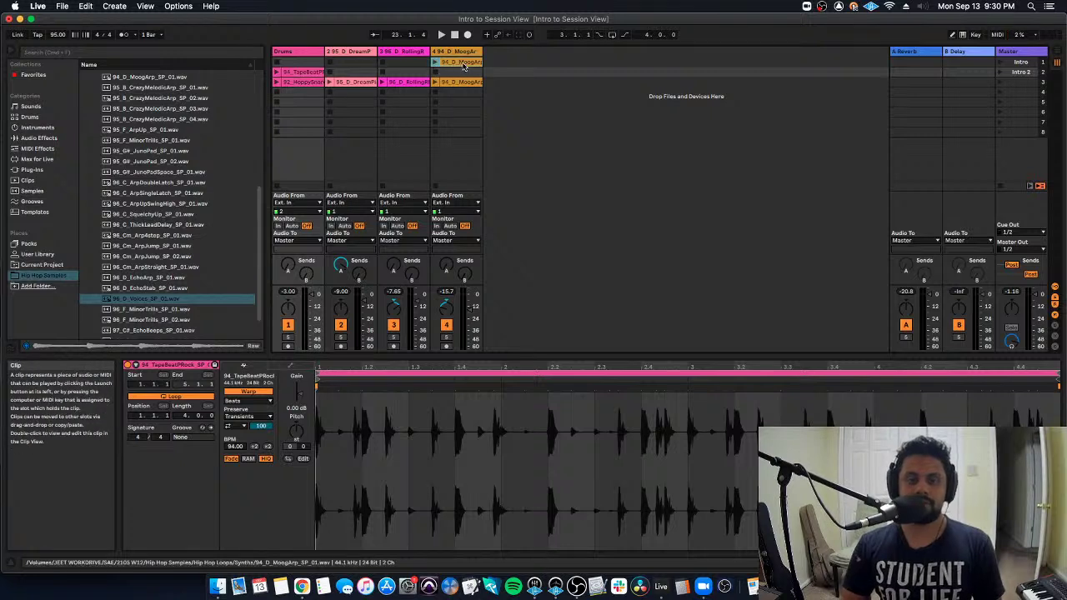
Copy the MoogArp clip into the Intro 2 scene and lower that scene's 94_TapeBeatPRock clip gain to about -6.7 dB
left_click_drag(450, 62, 450, 73)
left_click(563, 178)
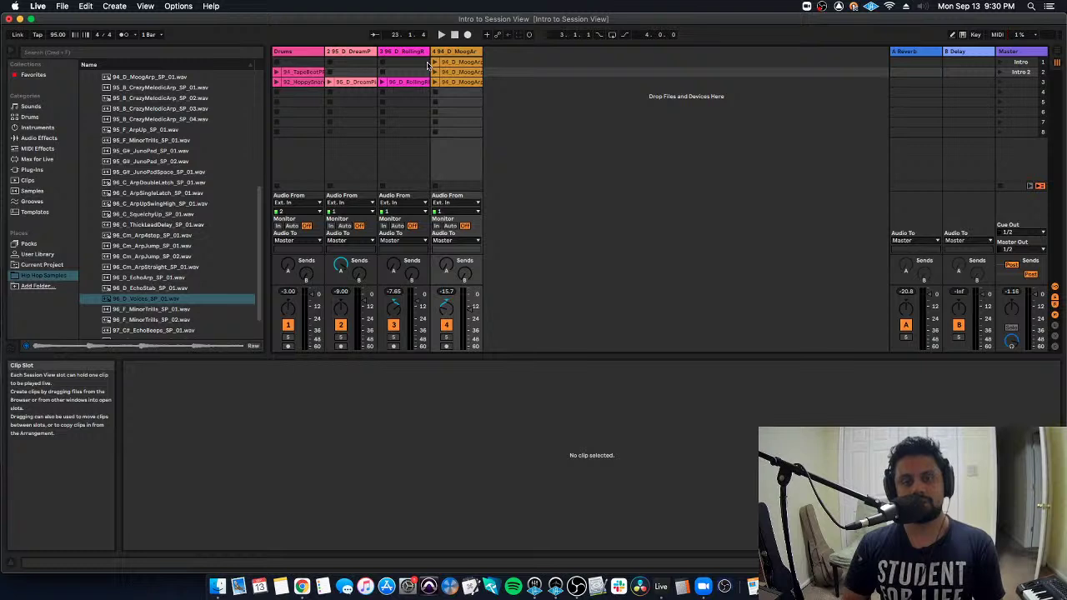
left_click(300, 71)
left_click_drag(298, 390, 298, 398)
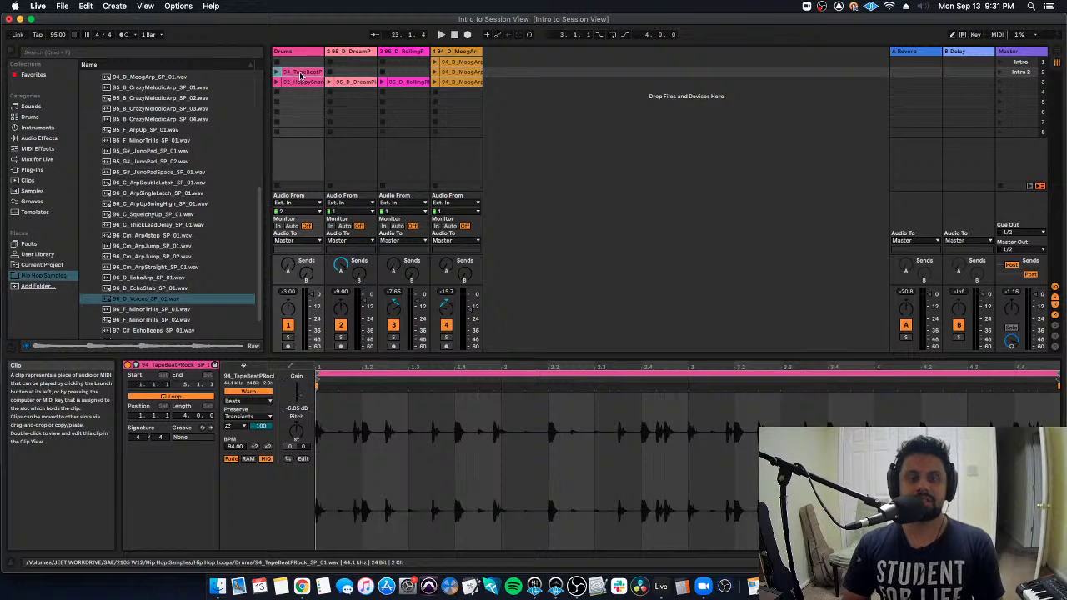
Duplicate the DreamPiano and RollingRhodes clips of the third scene into the fourth scene
left_click(364, 83)
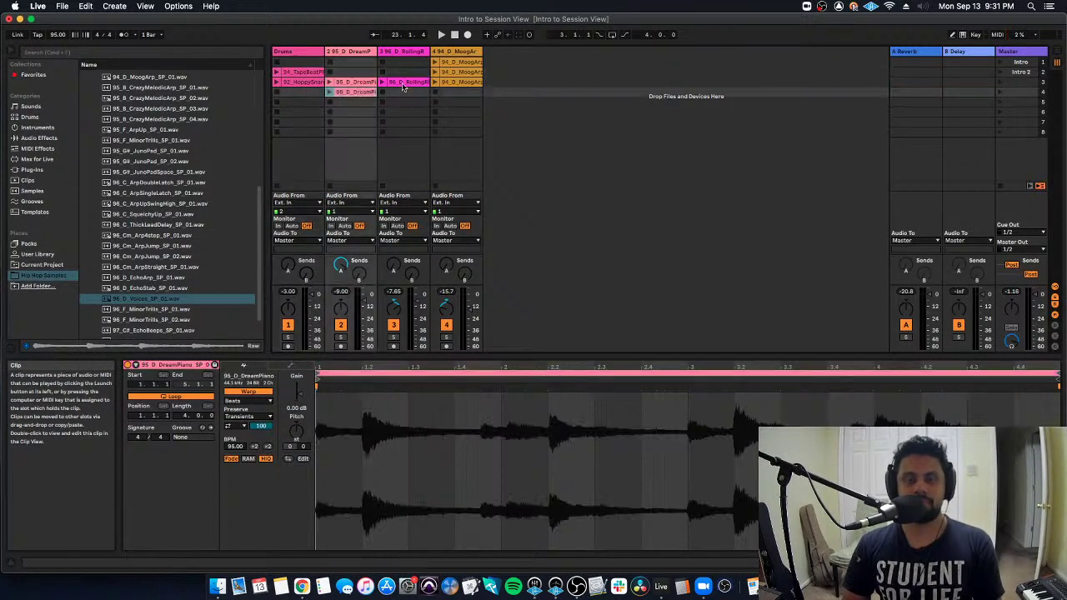
left_click(405, 83, "shift")
key("ctrl+d")
Name the fourth scene Bridge and the third scene Verse
left_click(1022, 94)
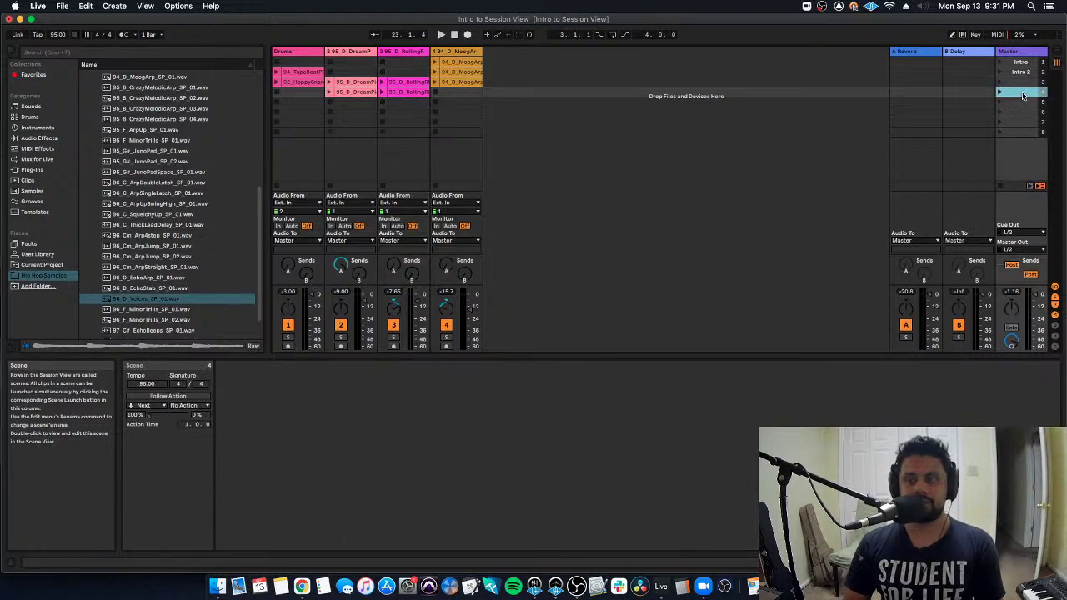
key("super+r")
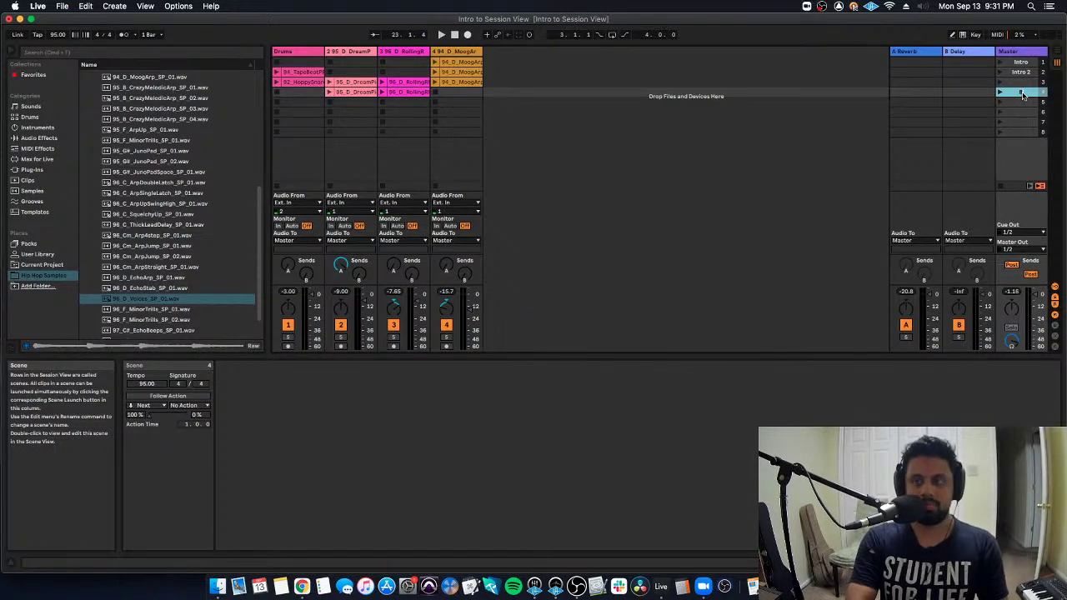
type("Bridge")
left_click(1022, 82)
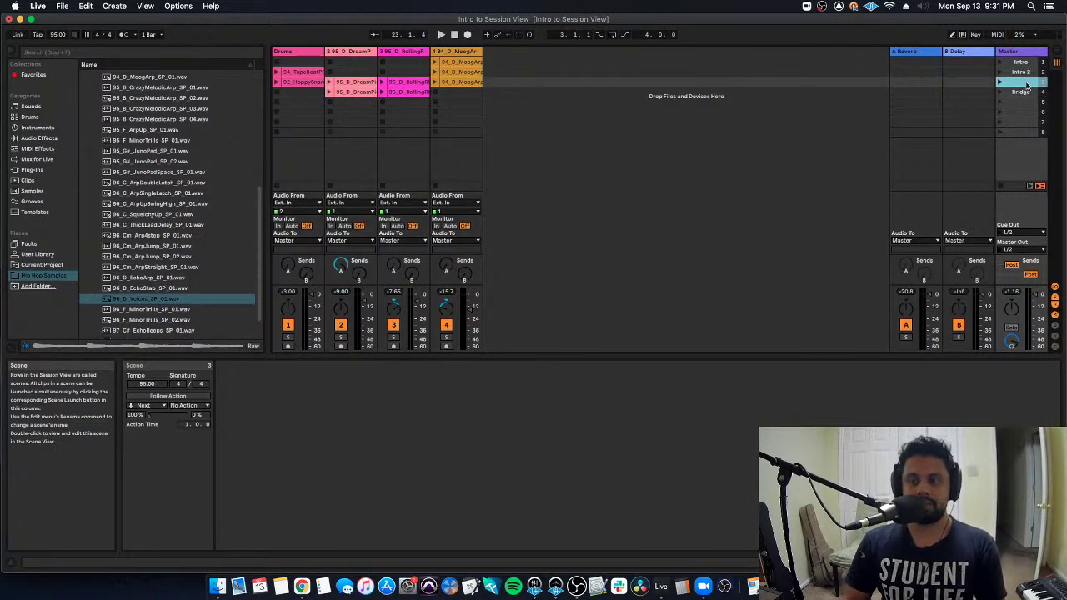
key("super+r")
type("Verse")
left_click(1018, 122)
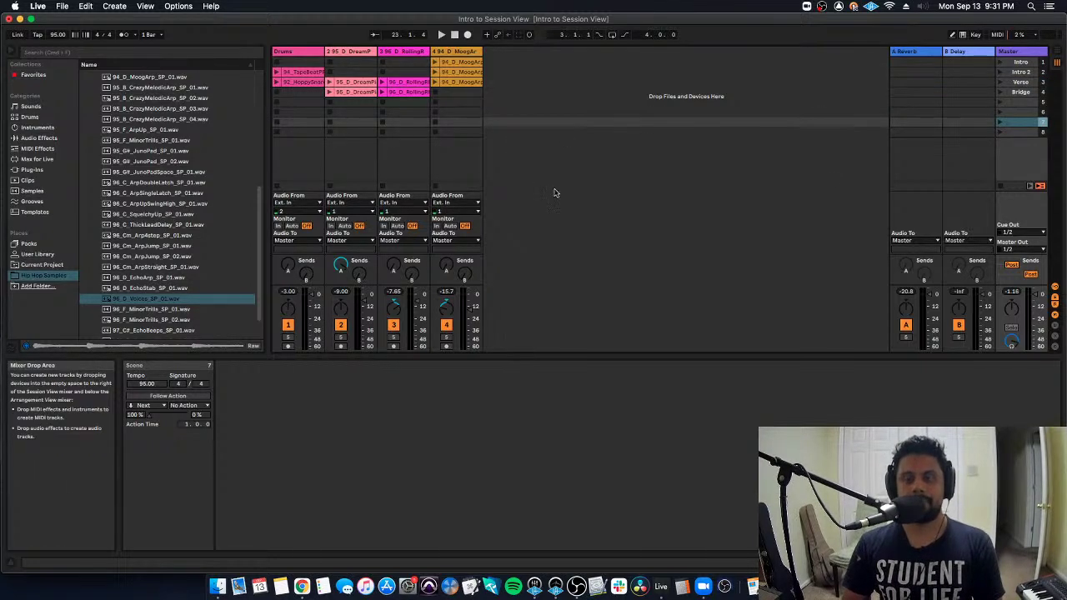
Go through the Intro, Intro 2, Verse and Bridge scenes in order and return to Intro
left_click(1033, 64)
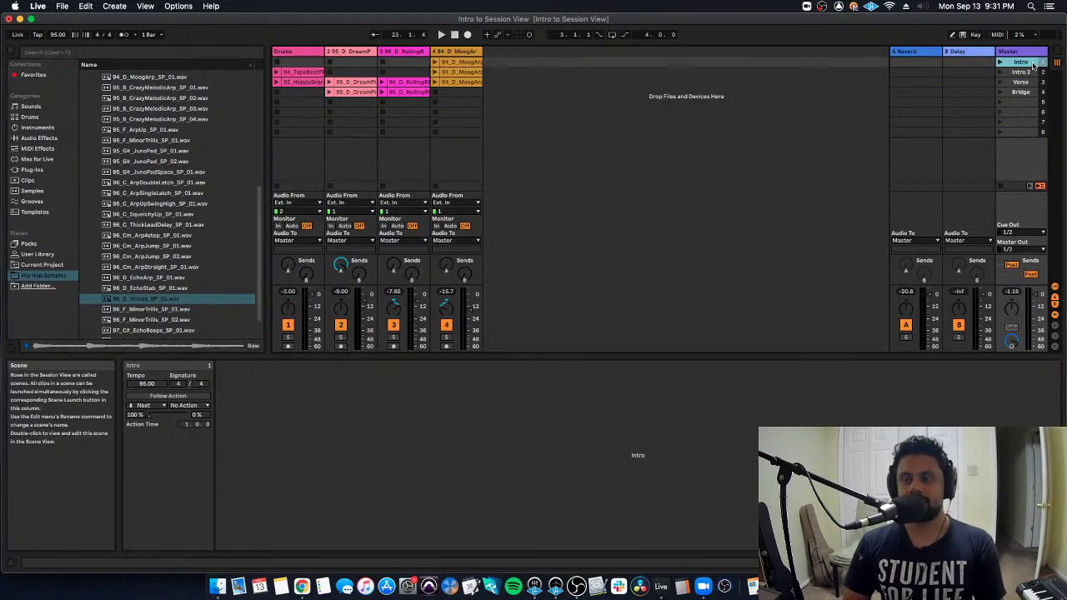
left_click(1033, 72)
left_click(1032, 83)
left_click(1032, 93)
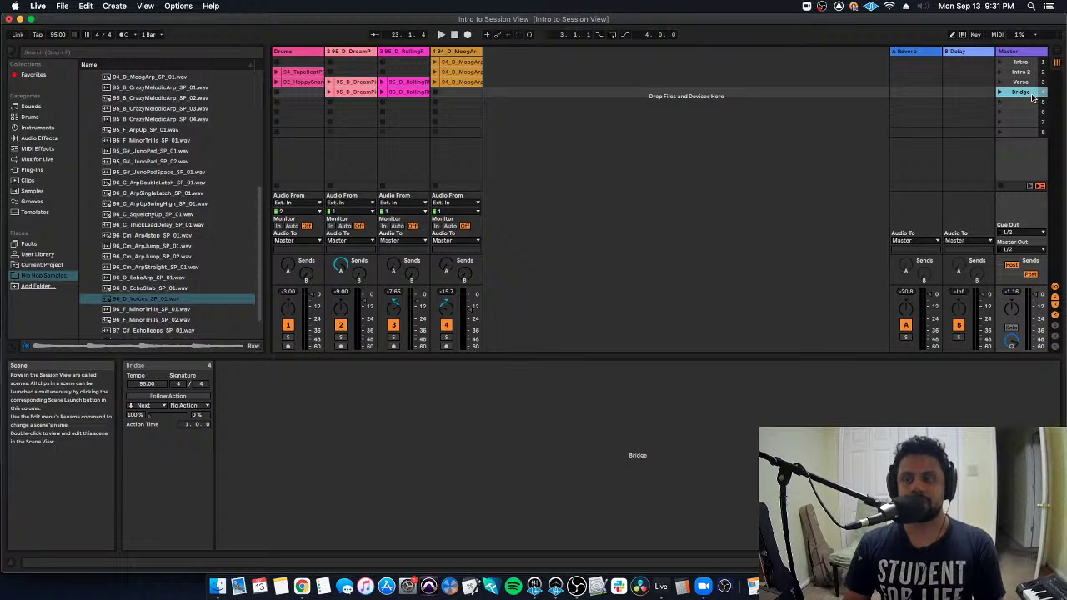
left_click(1021, 64)
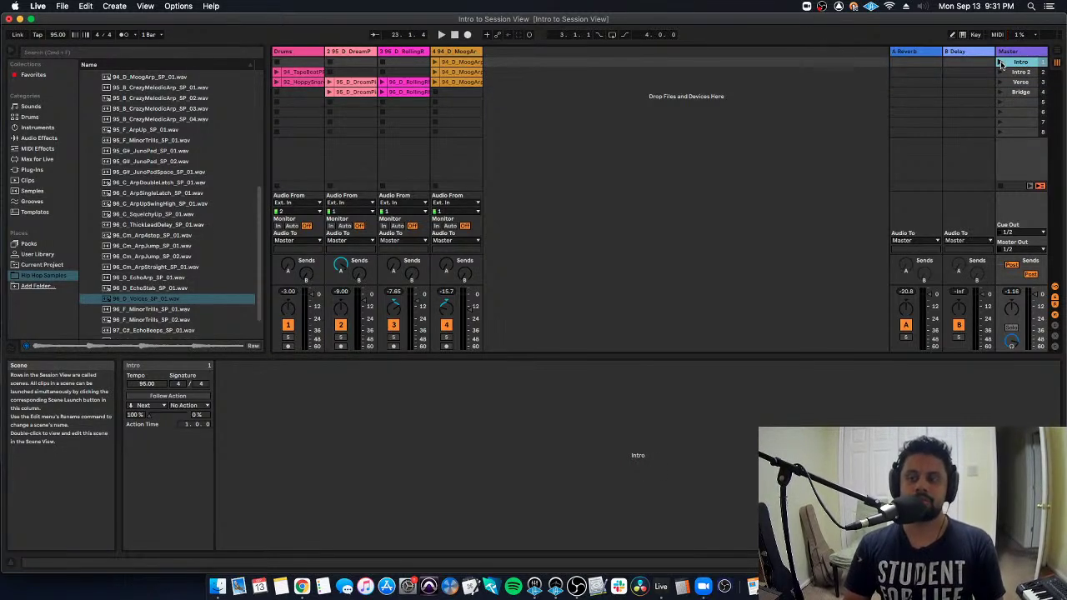
key("super+Tab")
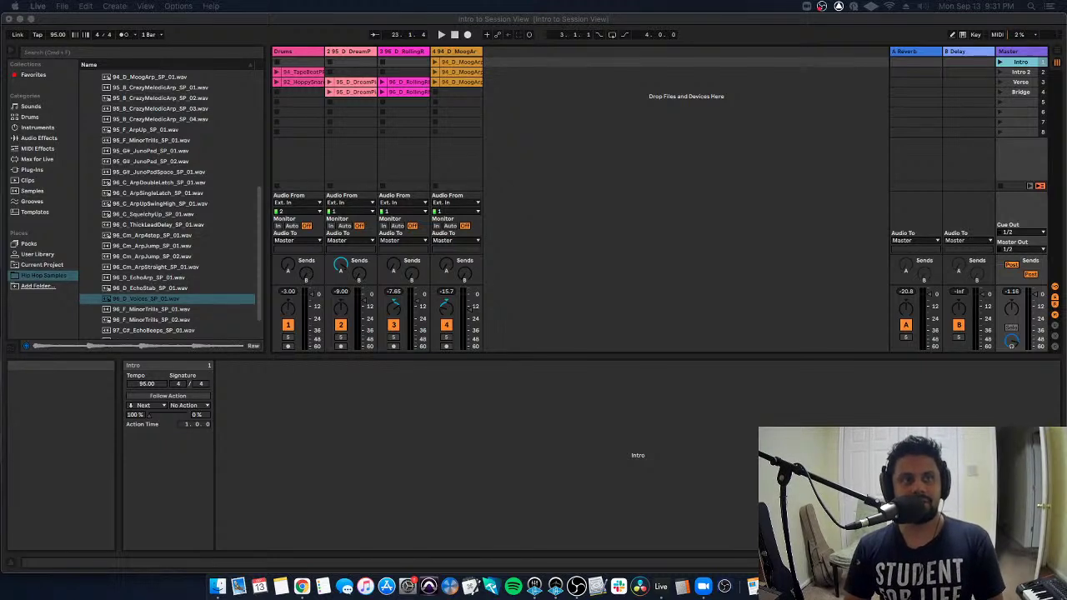
key("super+Tab")
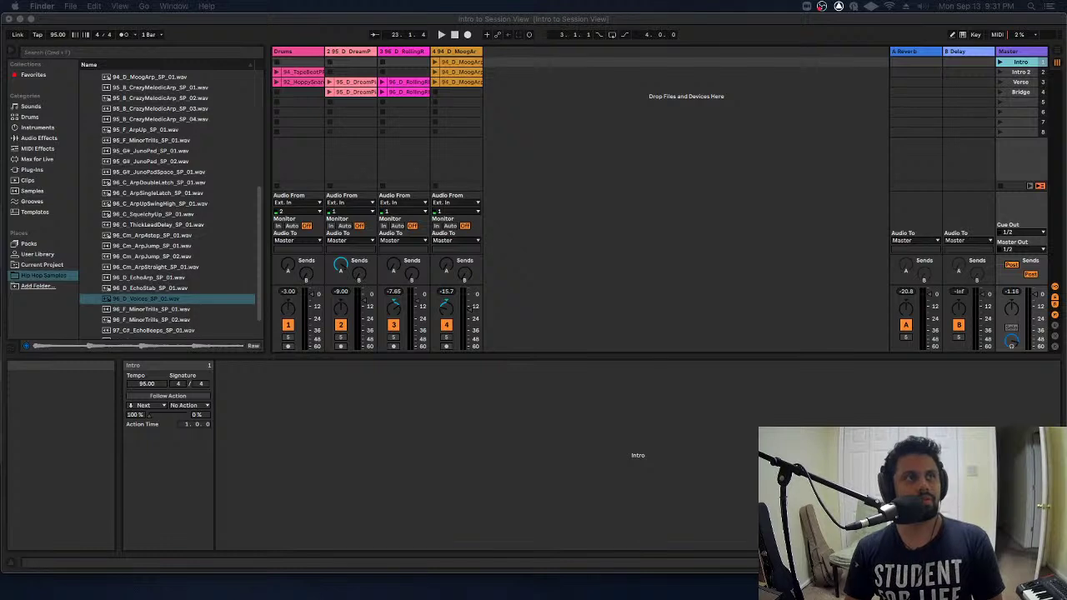
left_click(953, 123)
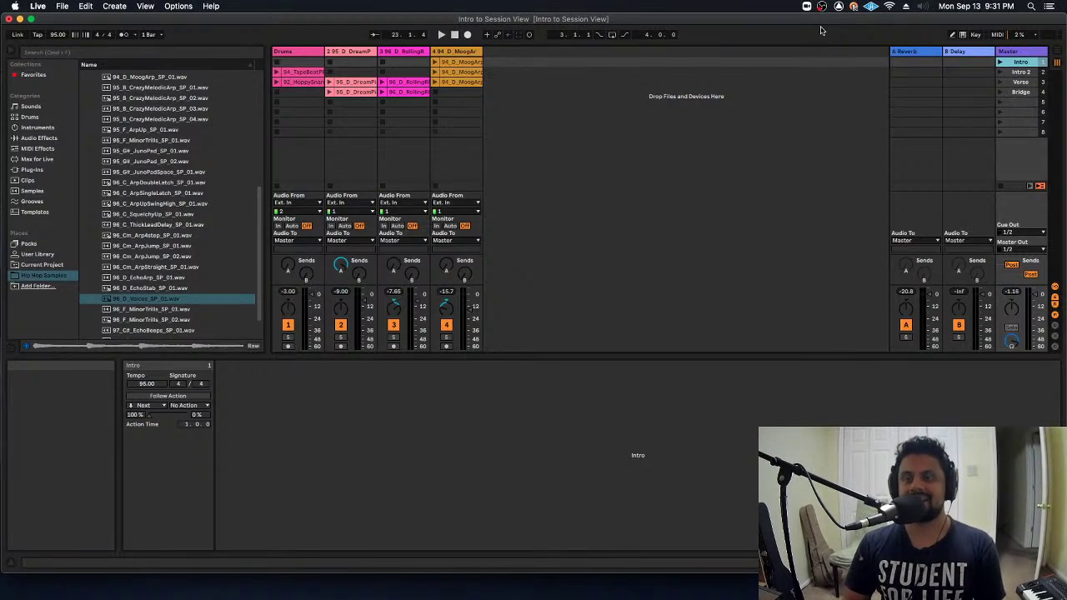
Review the individual clips that make up each scene, from the MoogArp clip in Intro to the RollingRhodes clip in Bridge
left_click(463, 64)
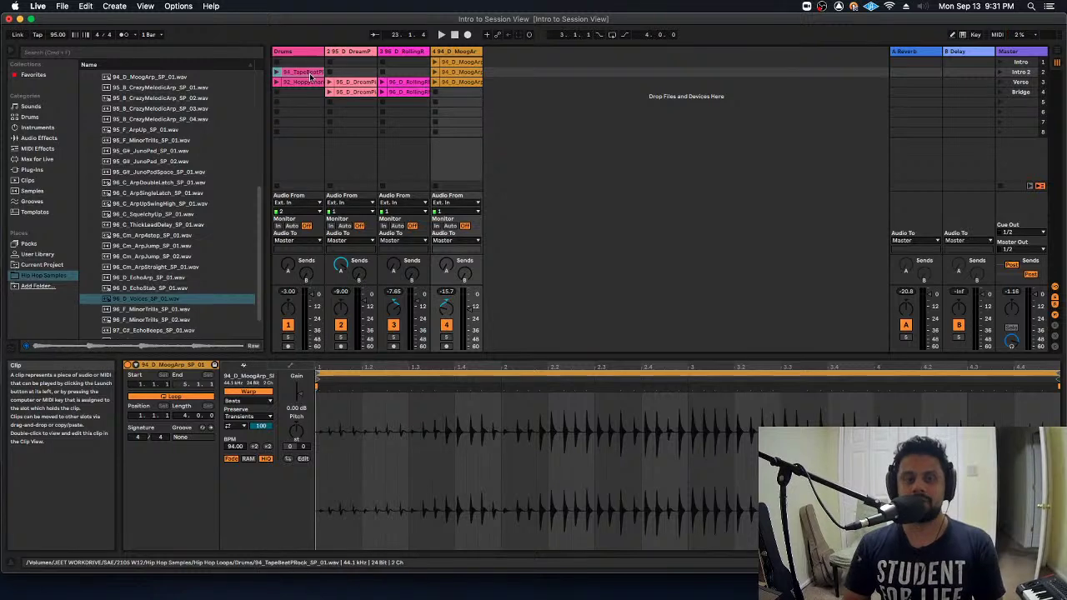
left_click(354, 82)
left_click(464, 63)
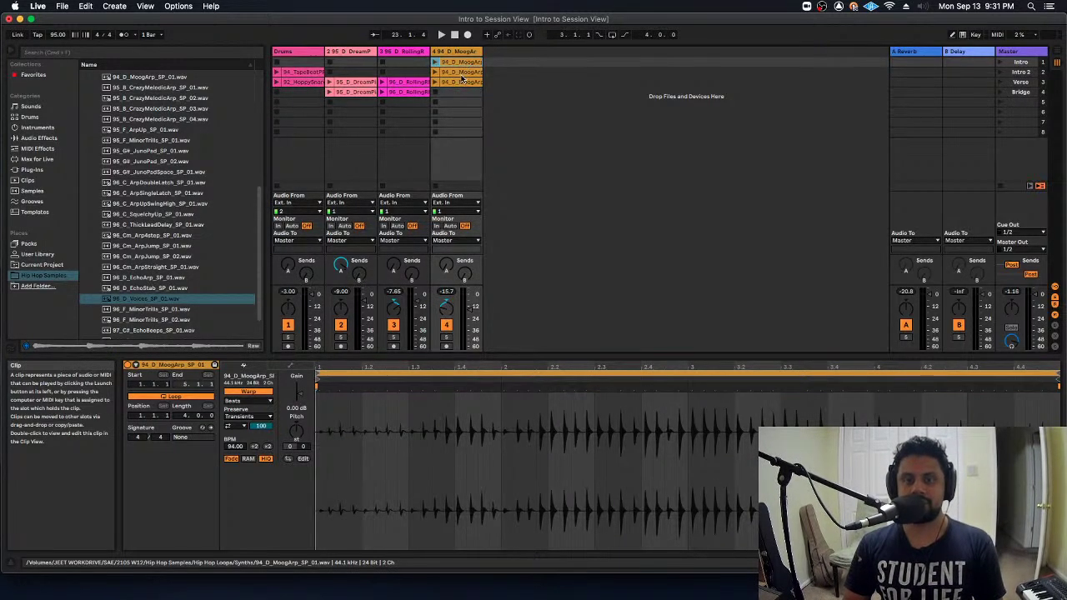
left_click(462, 73)
left_click(354, 81)
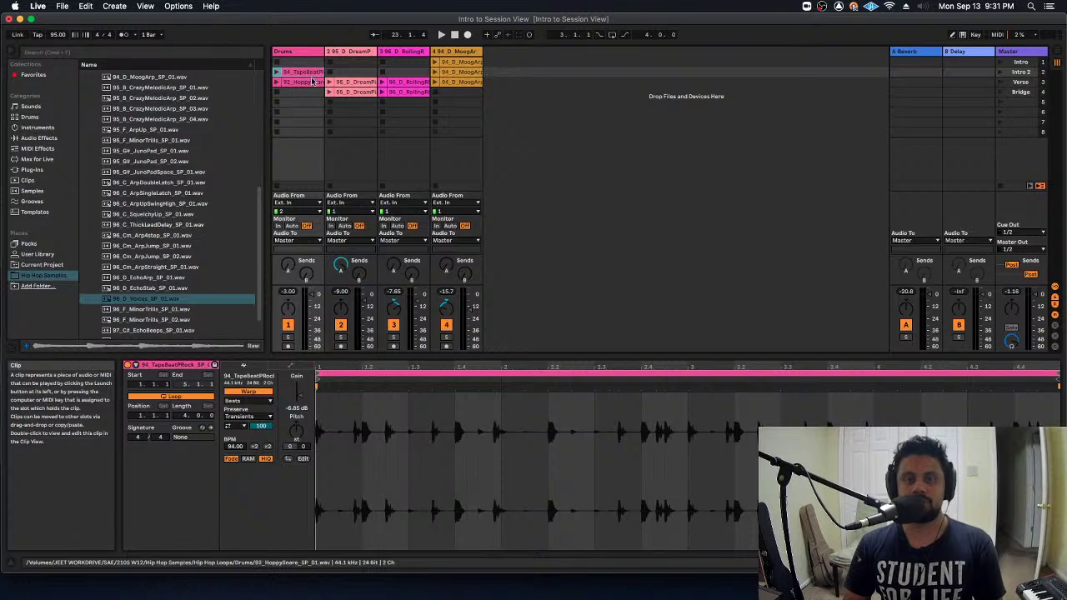
left_click(410, 83)
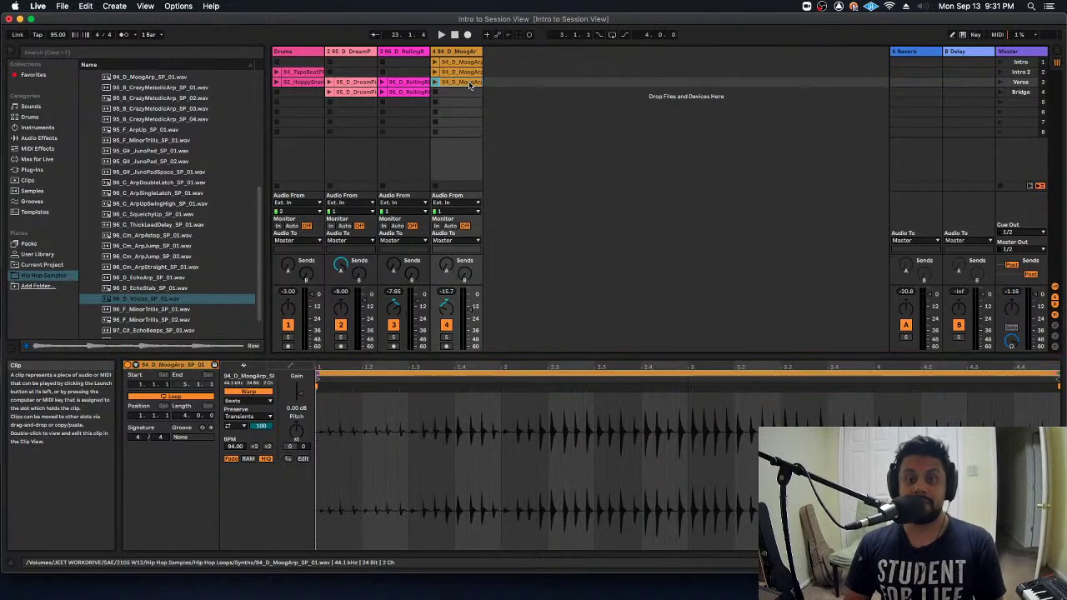
left_click(366, 93)
left_click(409, 92)
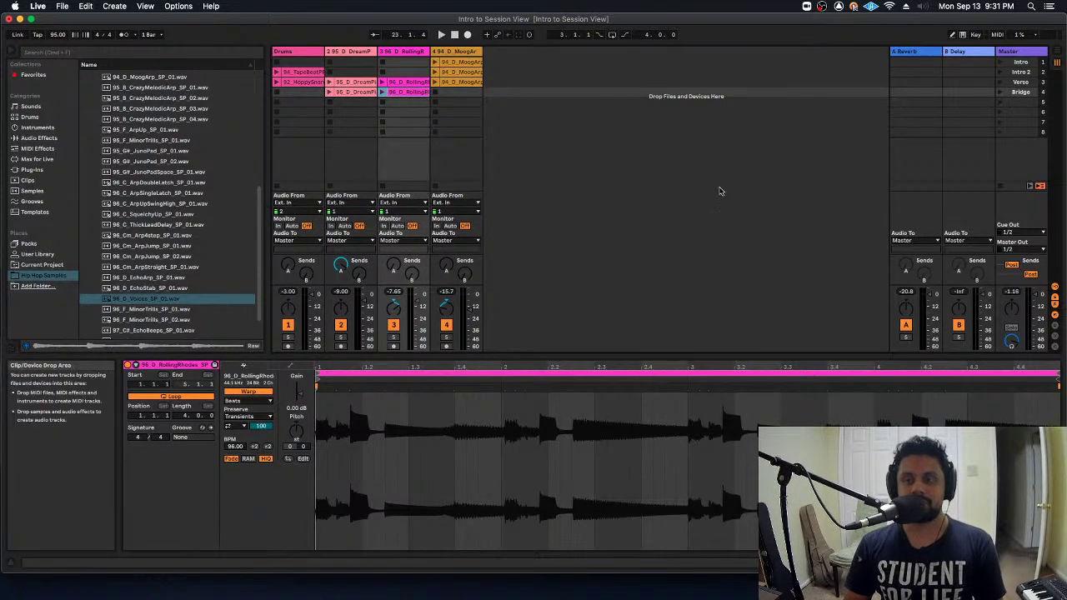
Play the Intro, Intro 2 and Verse scenes one after another and stop playback
left_click(1002, 62)
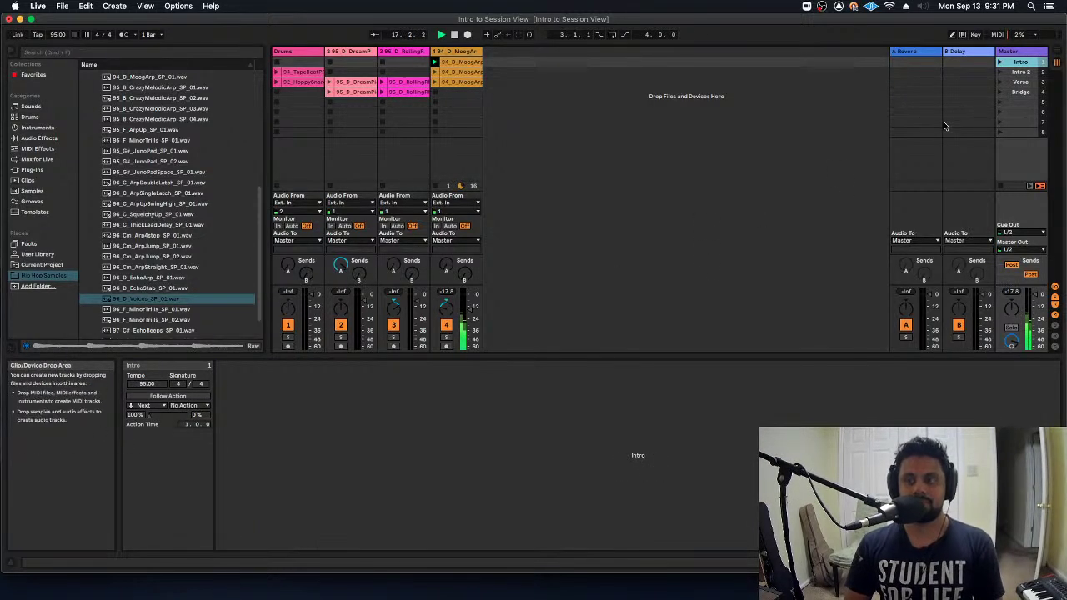
left_click(1001, 72)
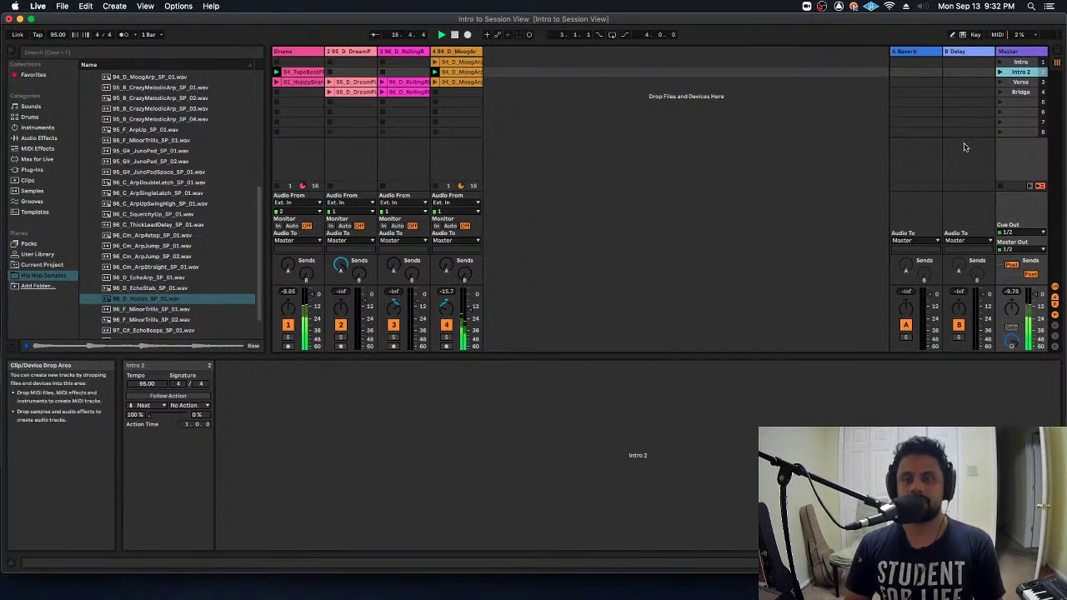
left_click(1001, 82)
key("space")
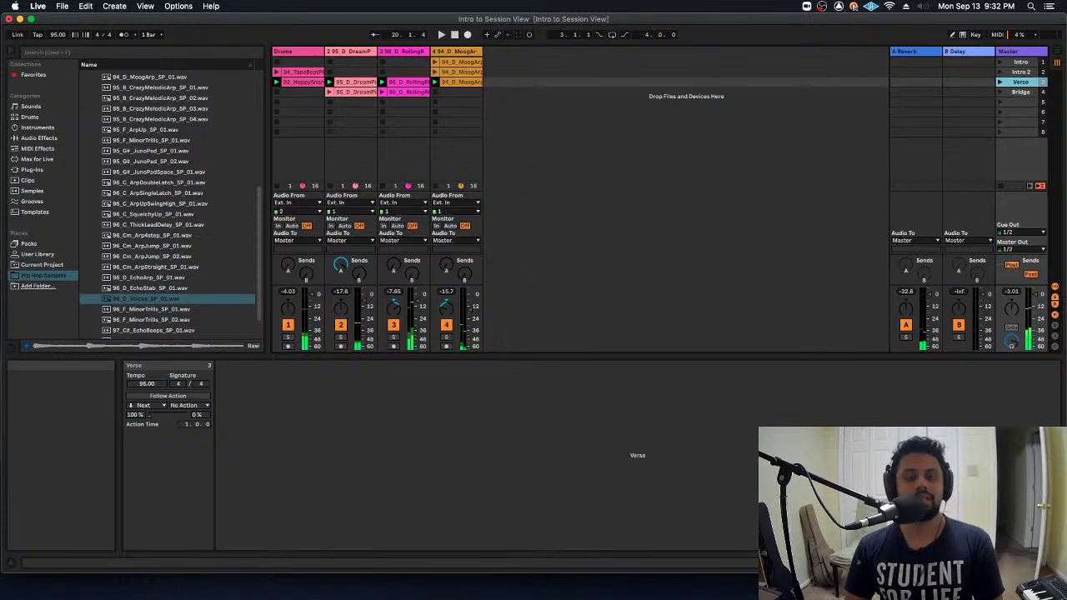
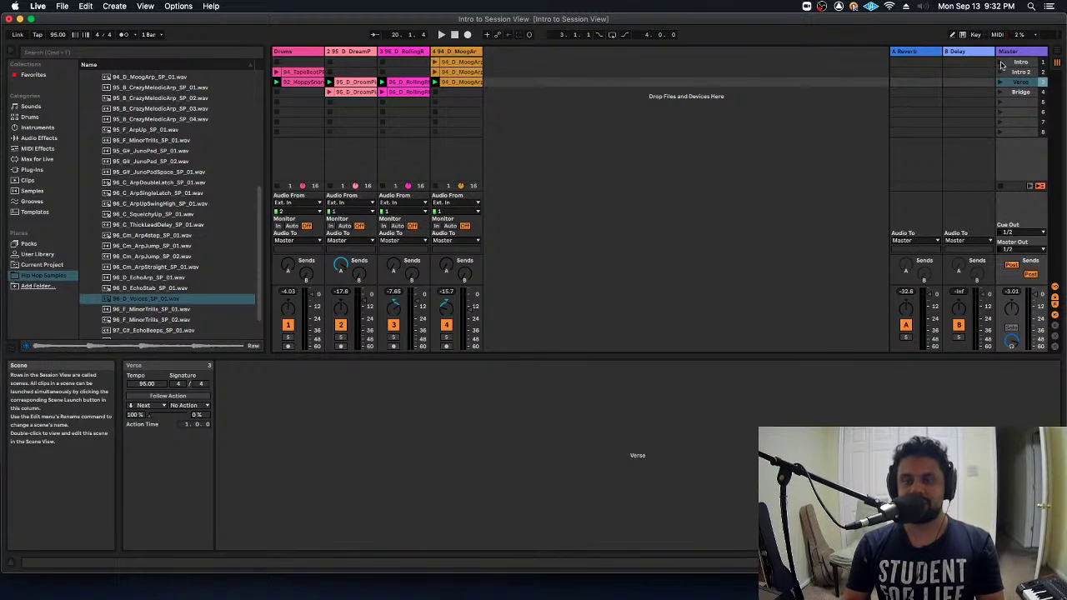
Audition the song order by launching the Intro, Intro 2, Verse, Bridge, Verse and Intro scenes in turn, and stop playback
left_click(458, 62)
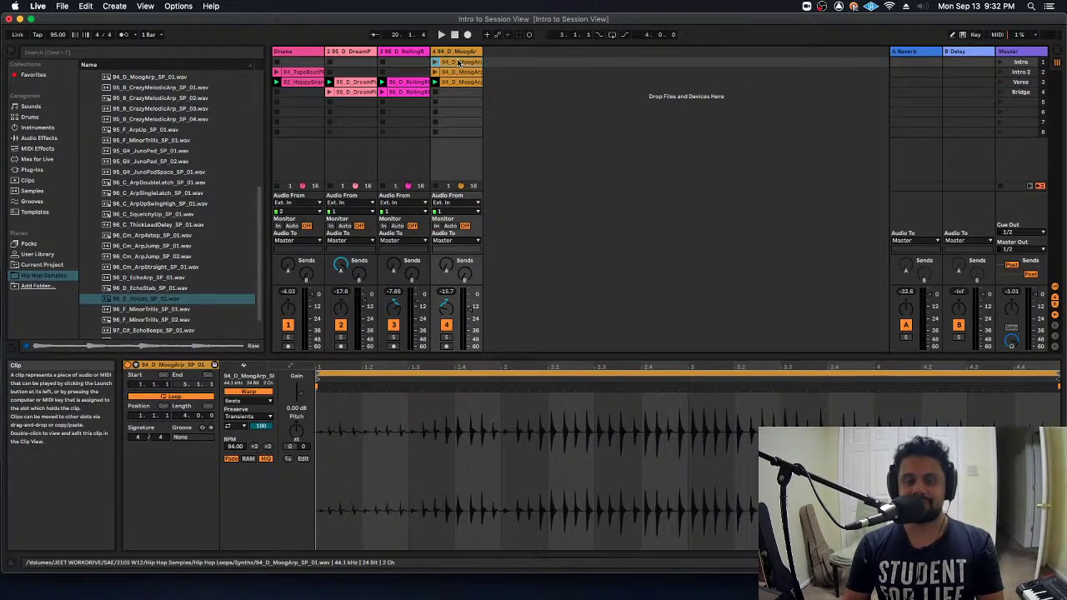
left_click(456, 92)
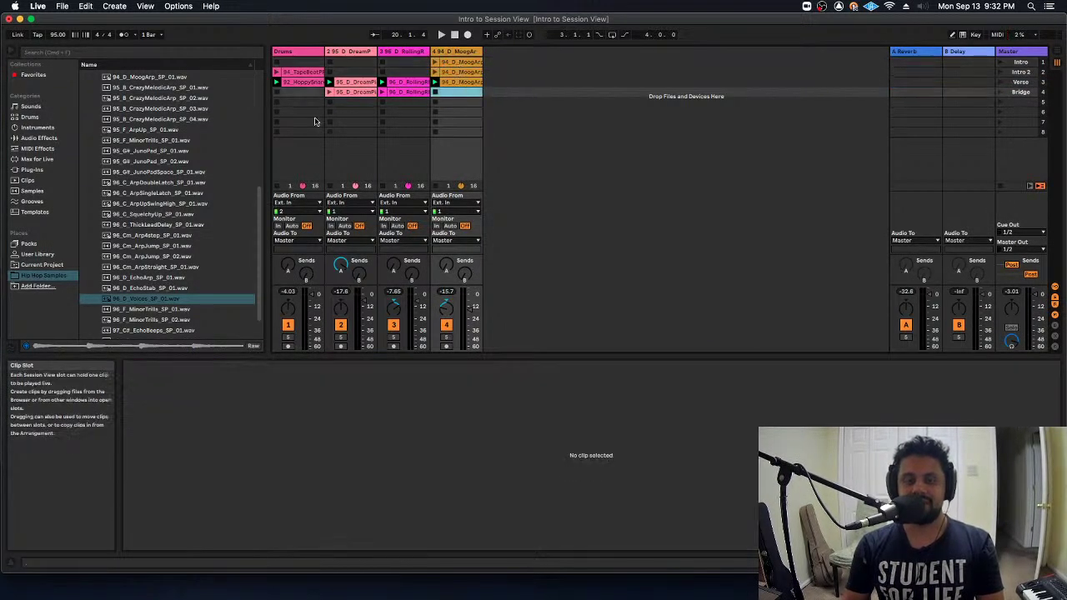
left_click(1000, 64)
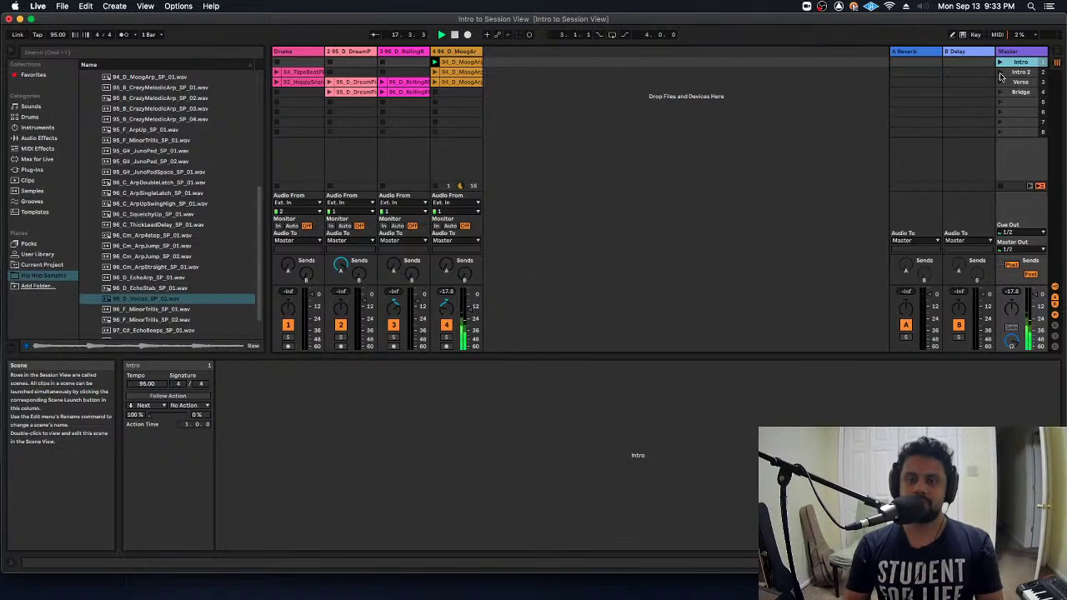
left_click(1000, 72)
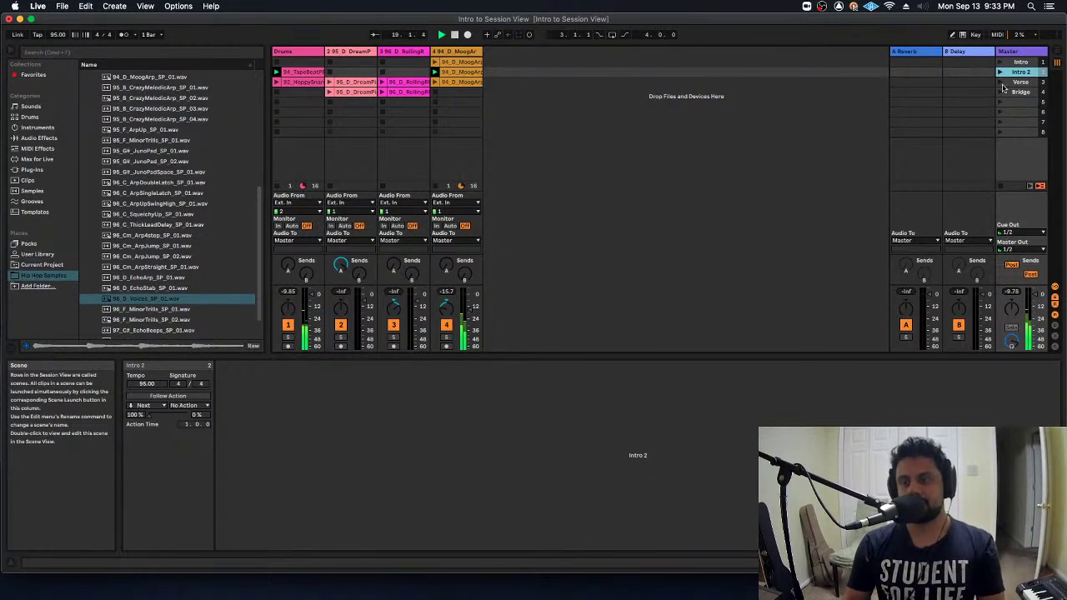
left_click(1000, 81)
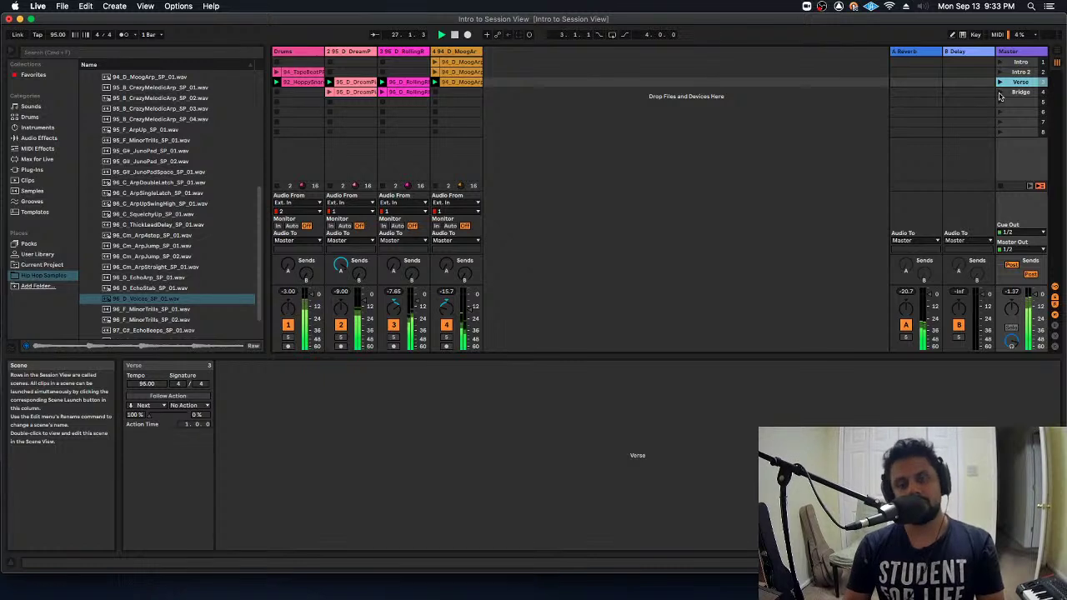
left_click(1000, 92)
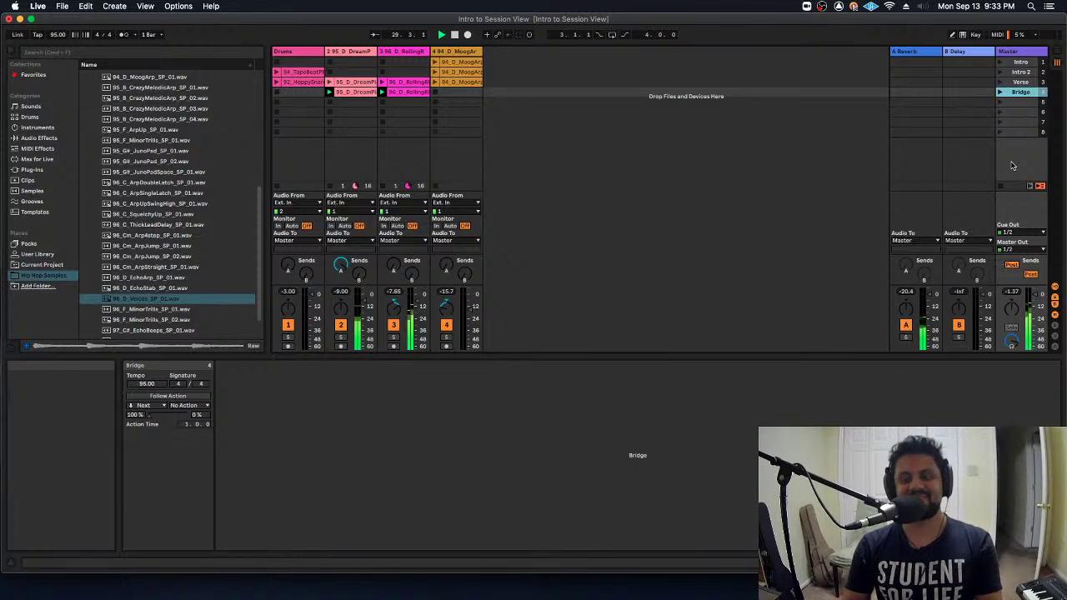
left_click(1000, 82)
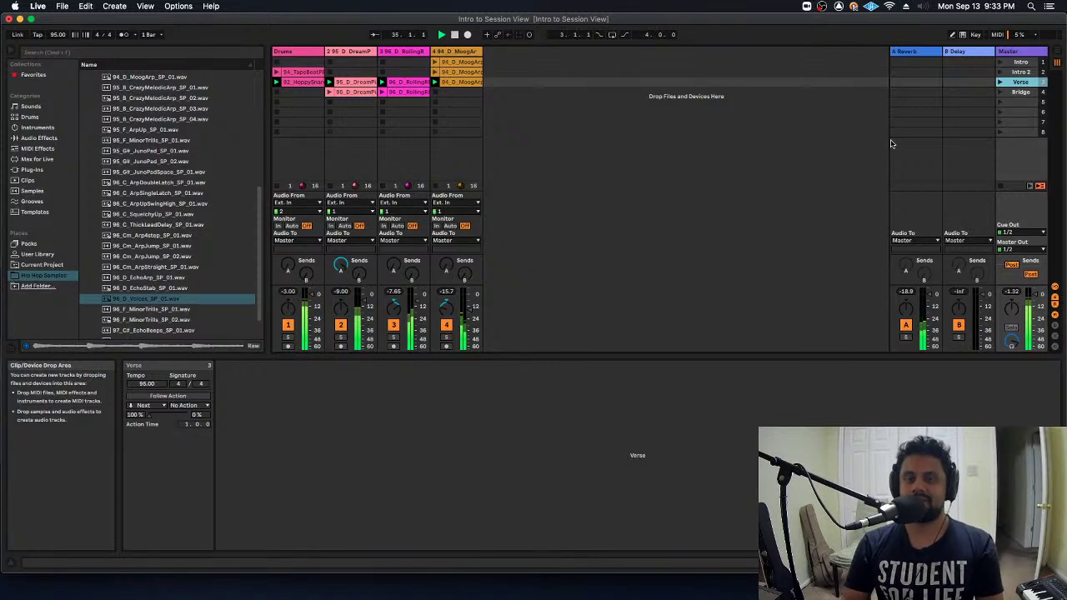
left_click(1000, 65)
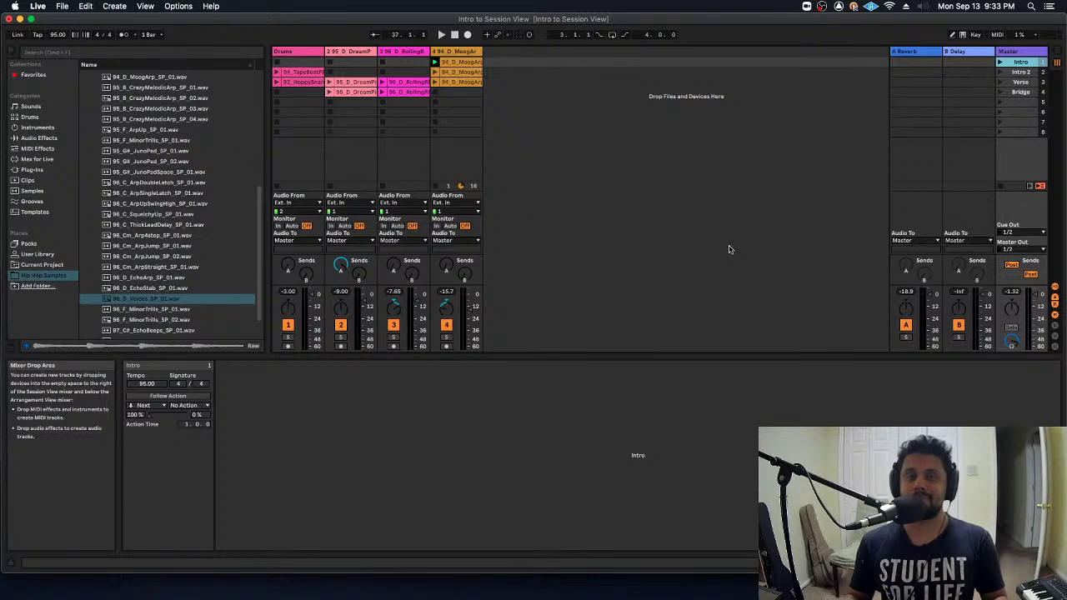
Inspect the MoogArp and DreamPiano clips and the Intro, Intro 2, Verse and Bridge scenes
left_click(460, 81)
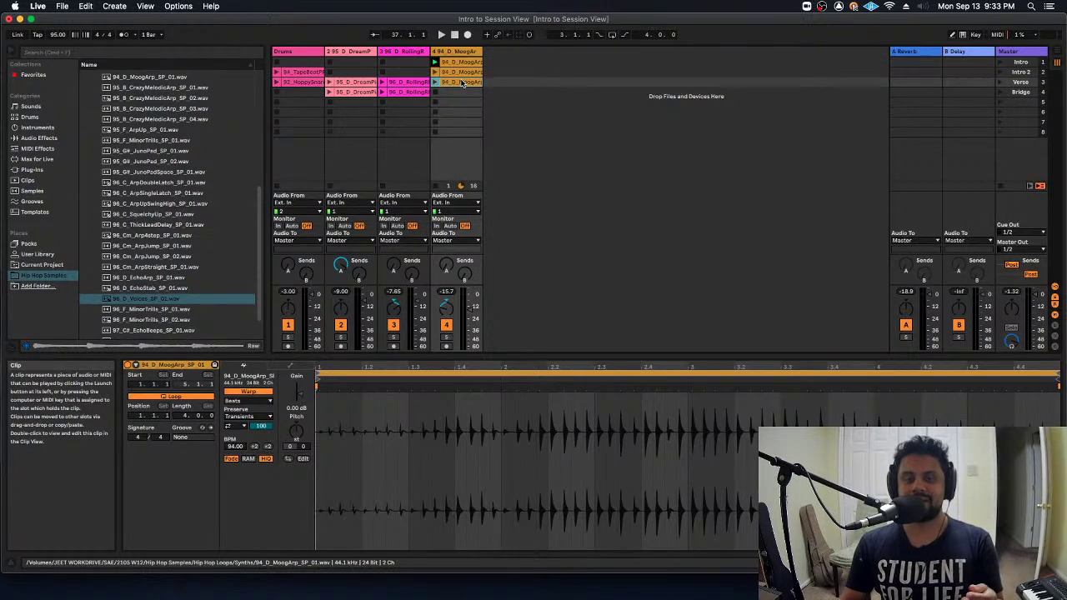
left_click(354, 92)
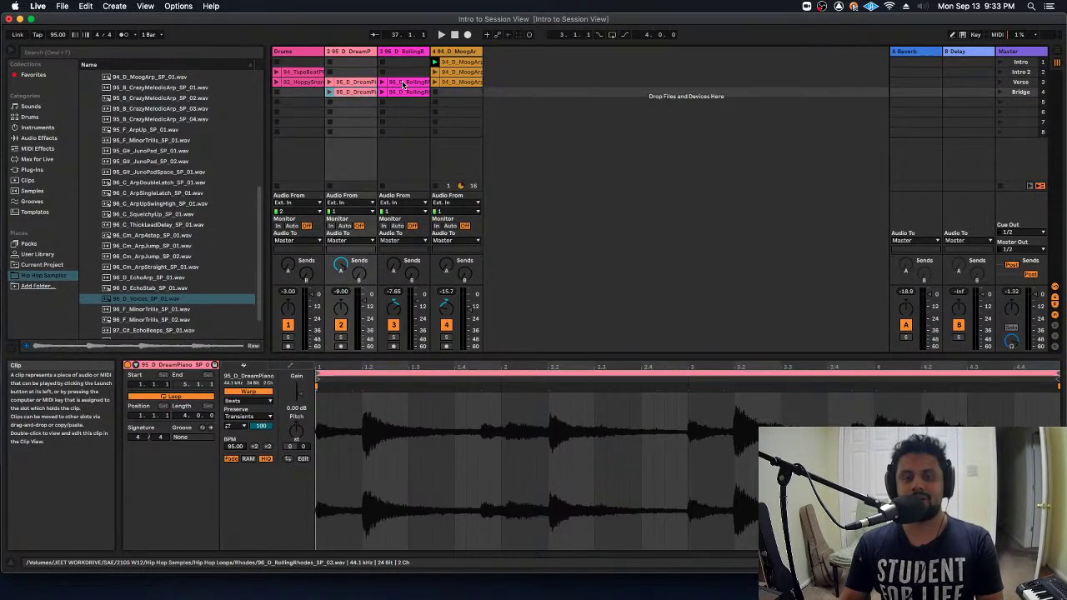
left_click(469, 63)
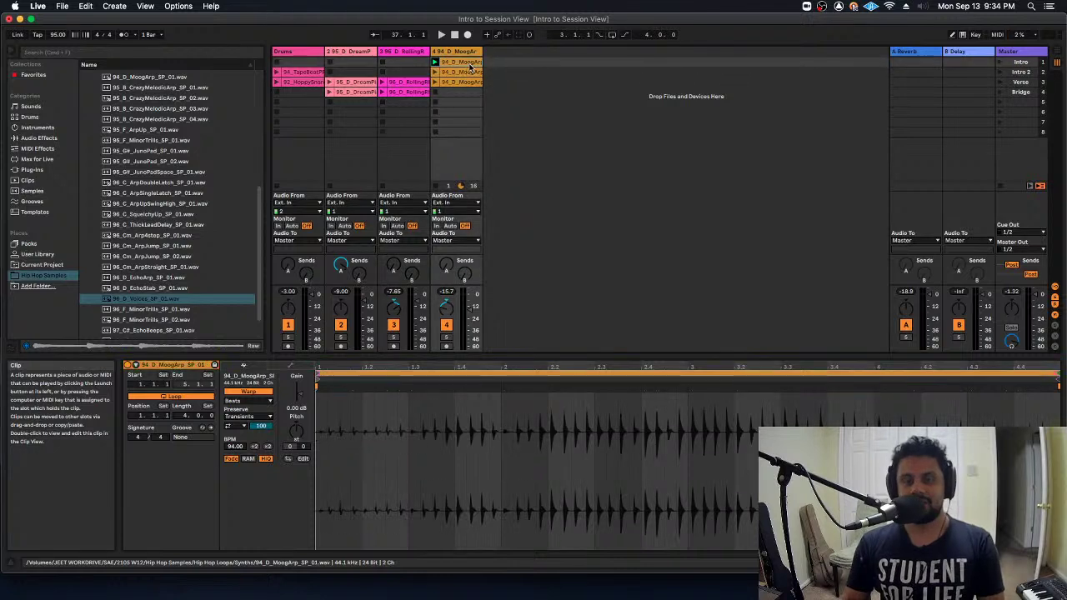
left_click(581, 178)
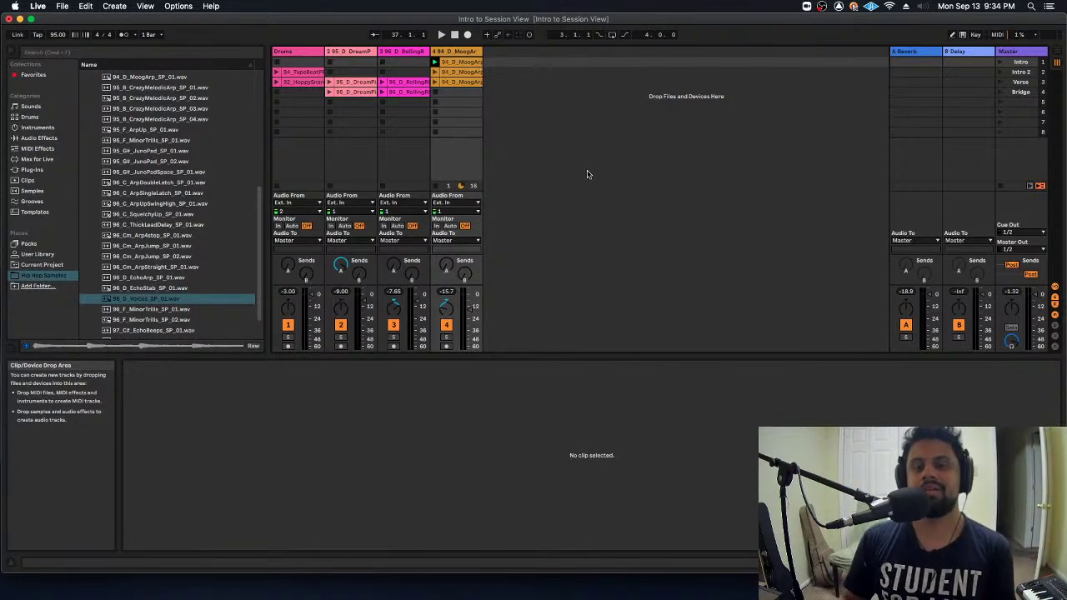
left_click(923, 79)
left_click(1021, 72)
left_click(1023, 82)
left_click(1023, 92)
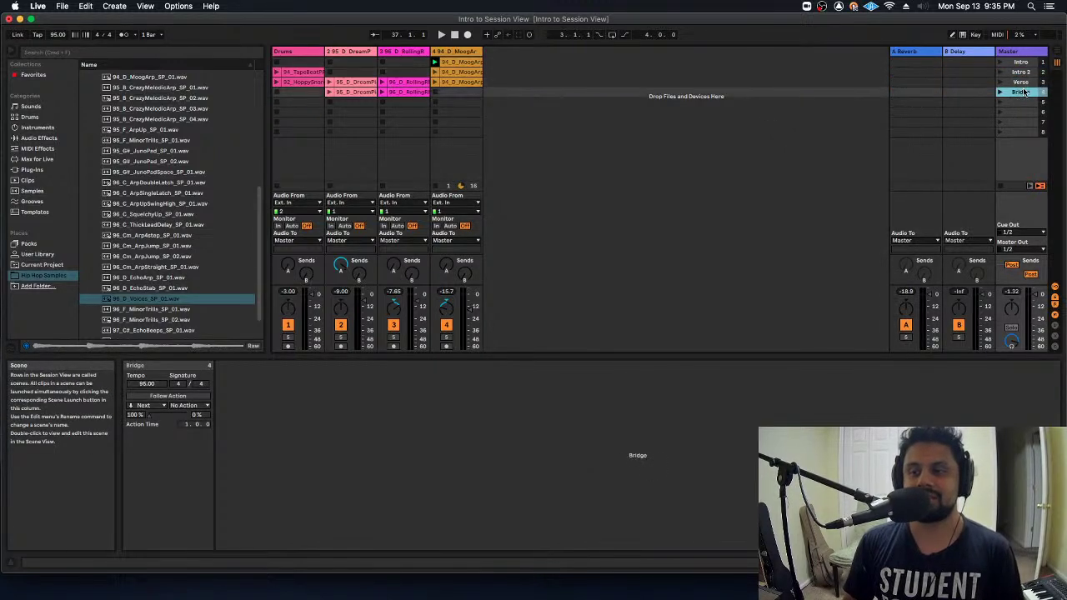
left_click(1020, 62)
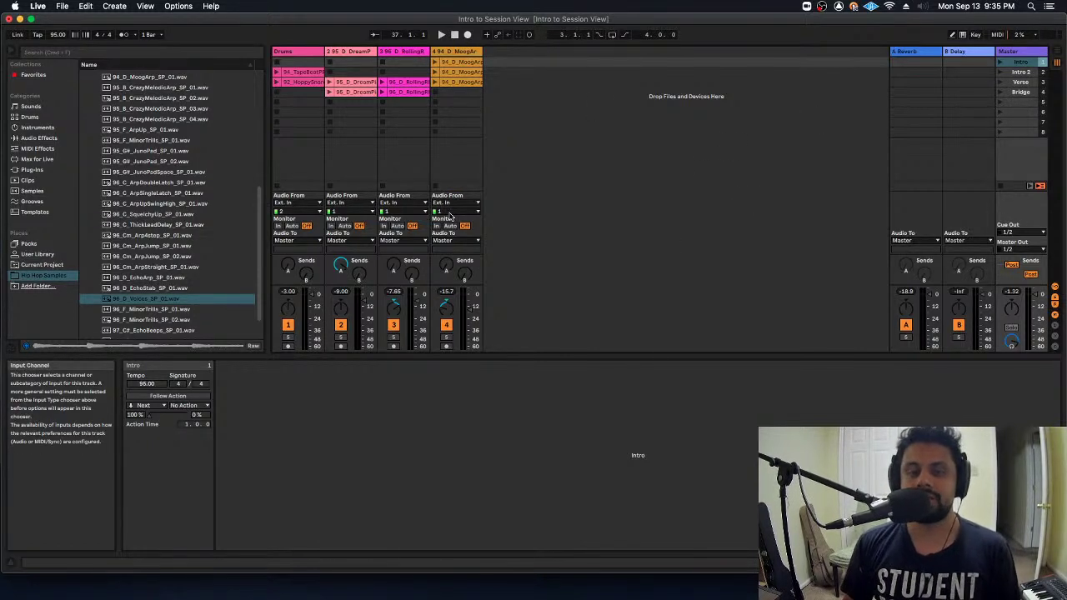
Arm Arrangement recording from position 1.1.1 on the empty timeline and return to Session View
key("Tab")
key("space")
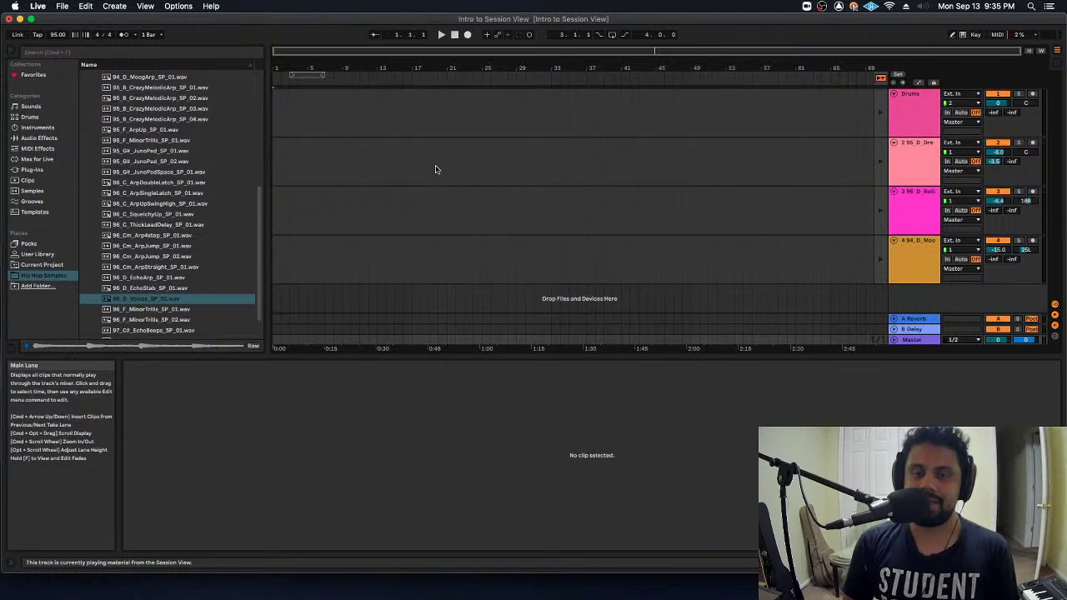
left_click(468, 35)
key("Tab")
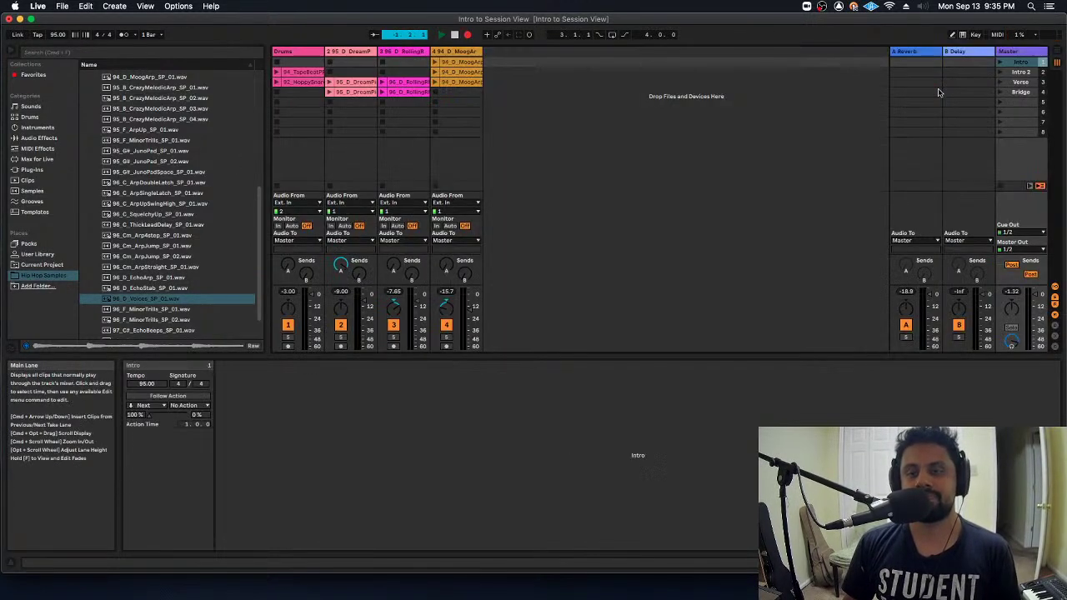
Record the Intro, Intro 2 and Verse scenes in sequence, checking the recorded clips in Arrangement View while Verse plays
left_click(1000, 63)
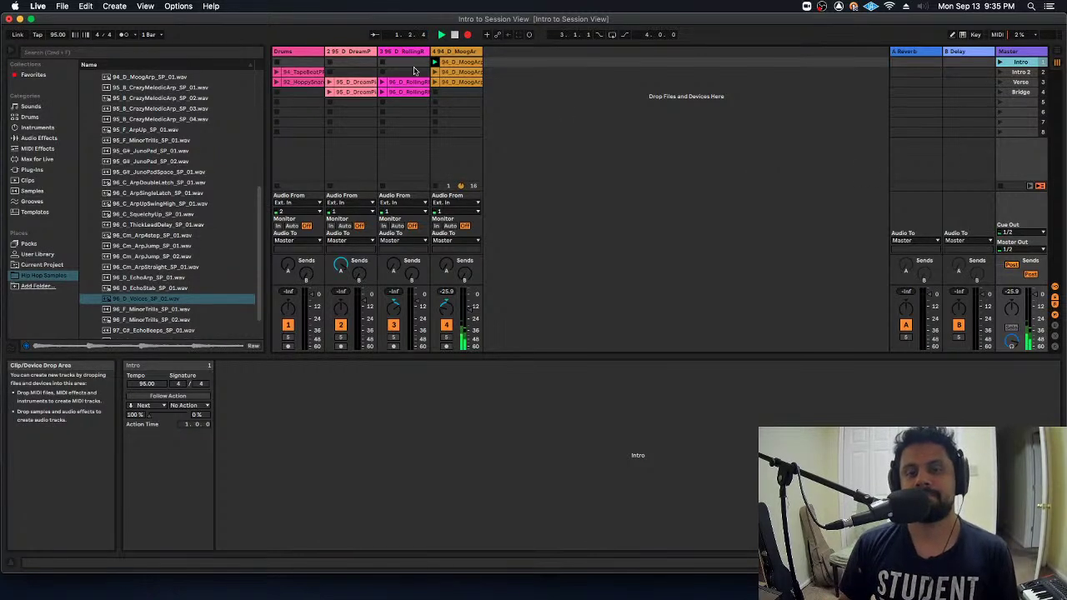
left_click(457, 61)
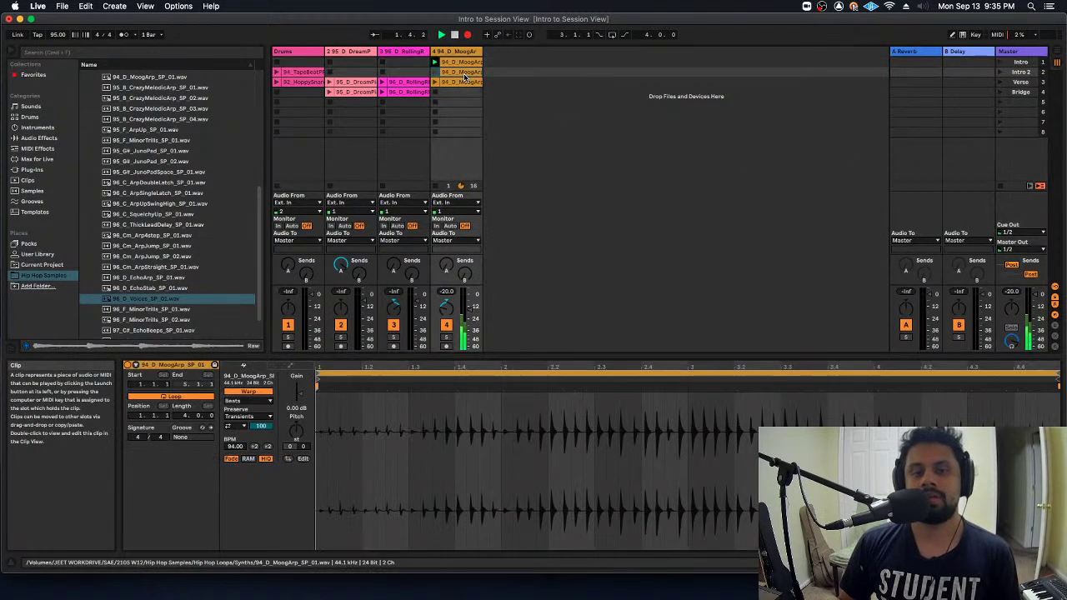
left_click(1000, 73)
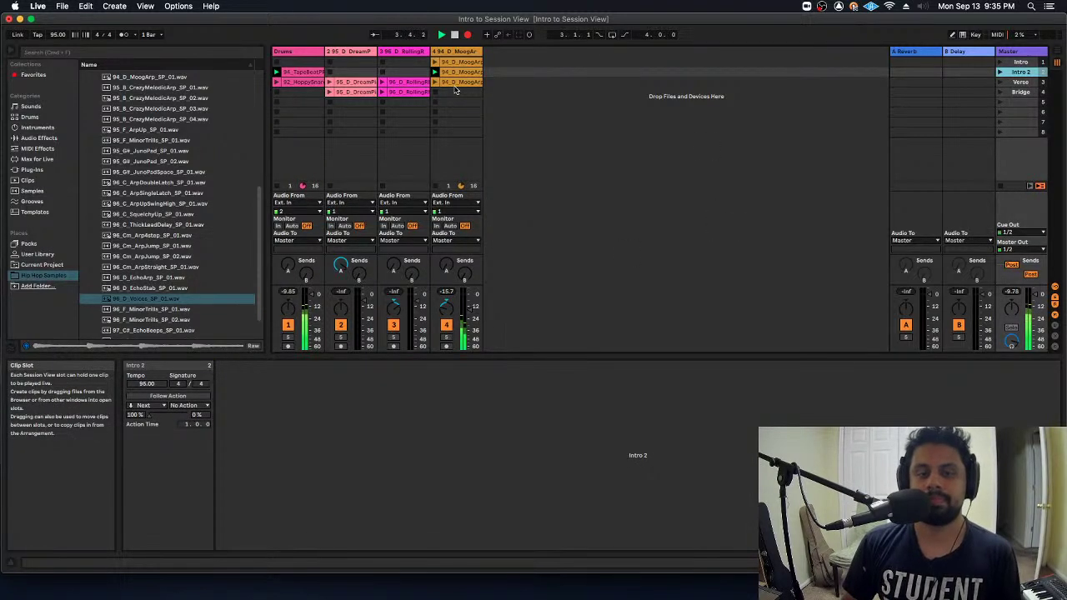
left_click(1001, 83)
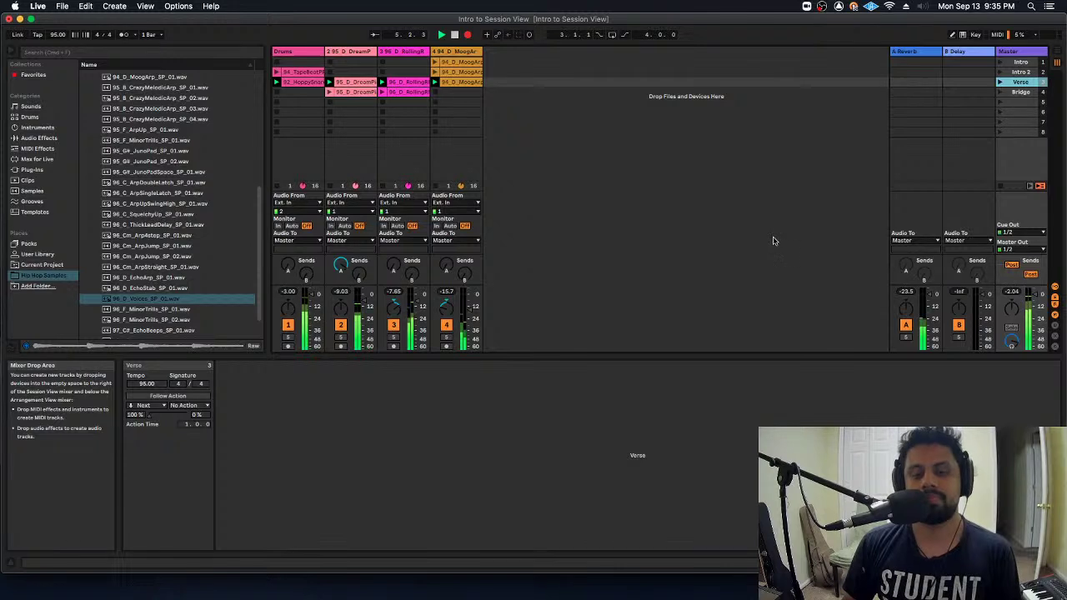
key("Tab")
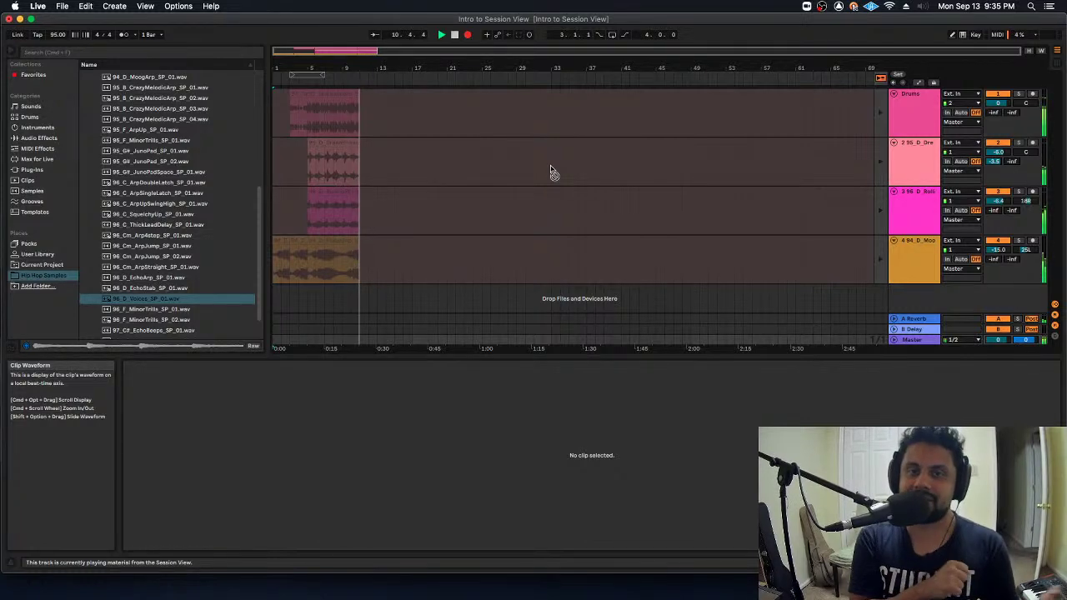
key("Tab")
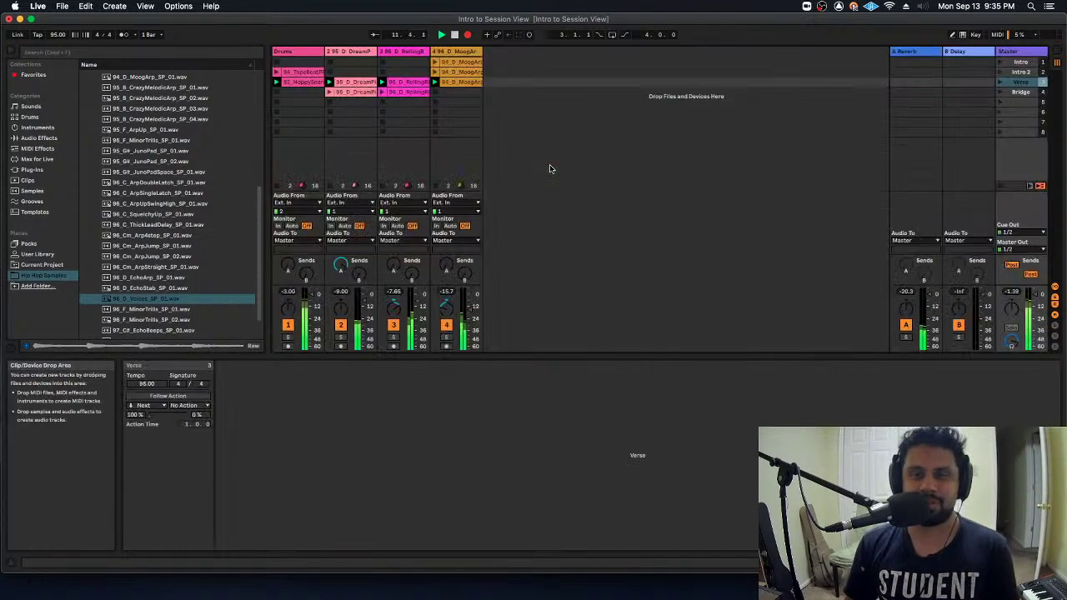
Record the Bridge scene after the Verse, check it on the Arrangement timeline and return to Session View
left_click(1003, 93)
key("Tab")
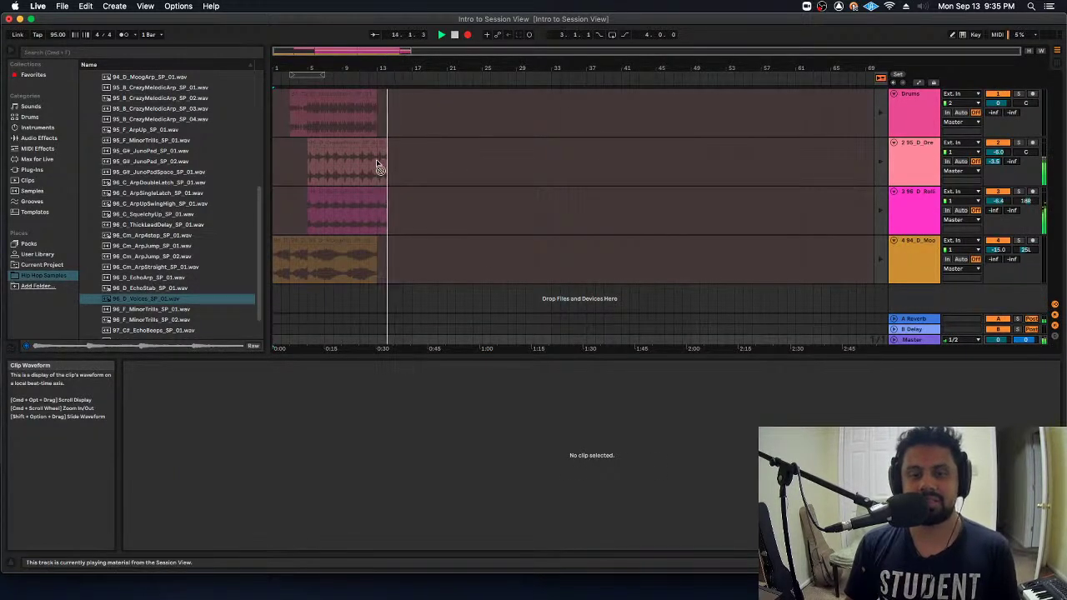
key("Tab")
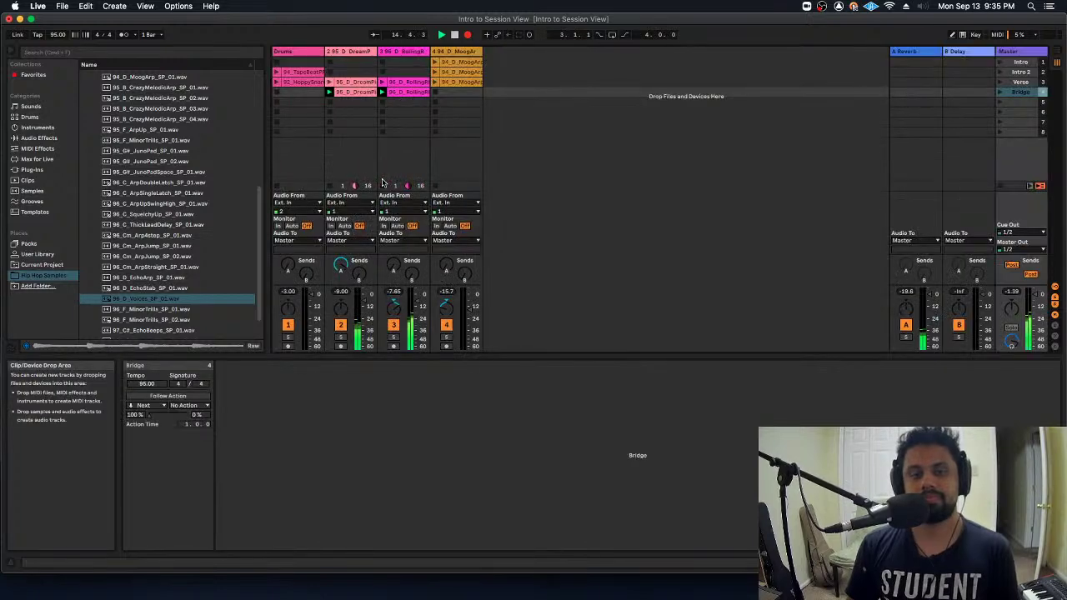
Bring in the Verse's MoogArp clip over the Bridge and launch the Verse scene again, checking the recording in Arrangement View
left_click(457, 82)
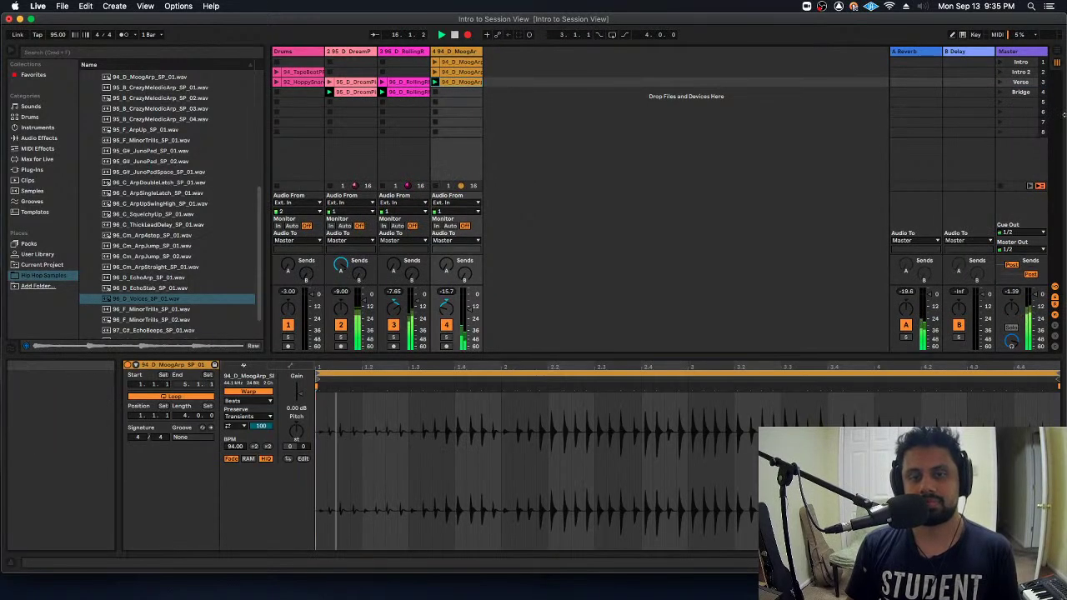
left_click(1000, 81)
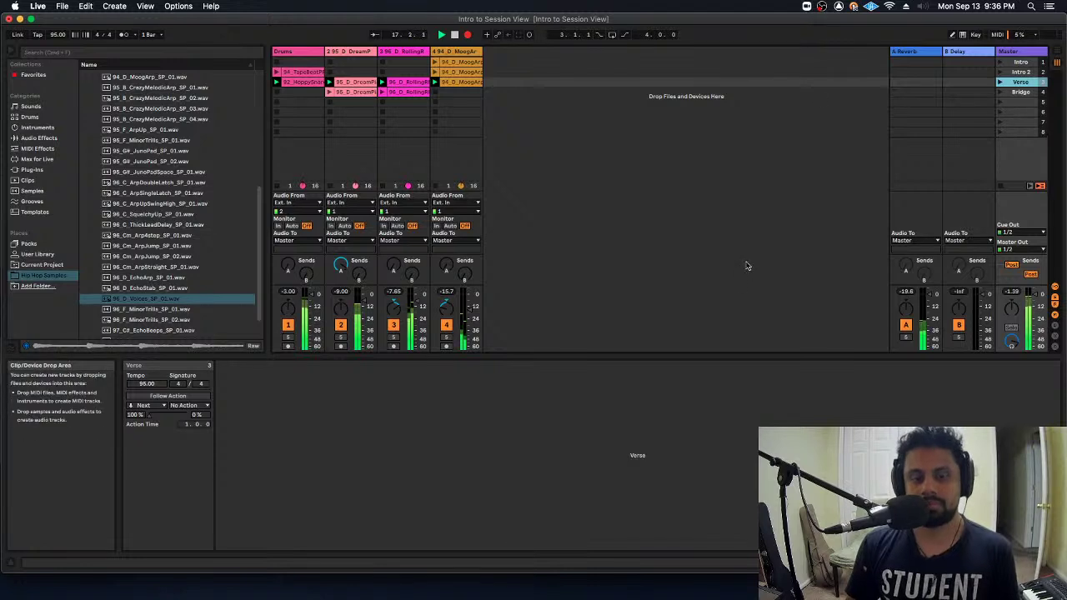
key("Tab")
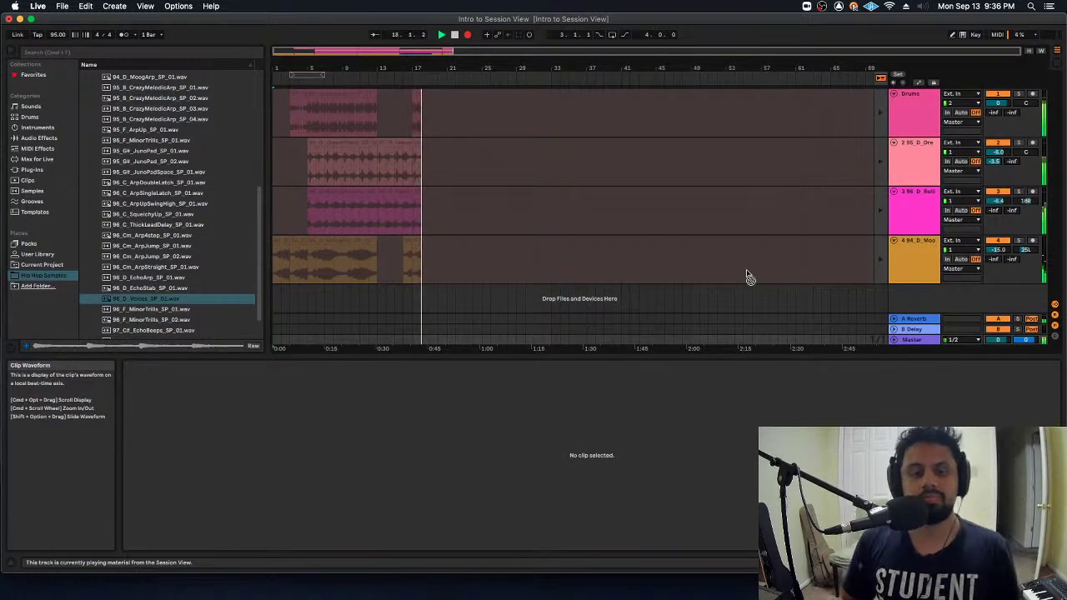
key("Tab")
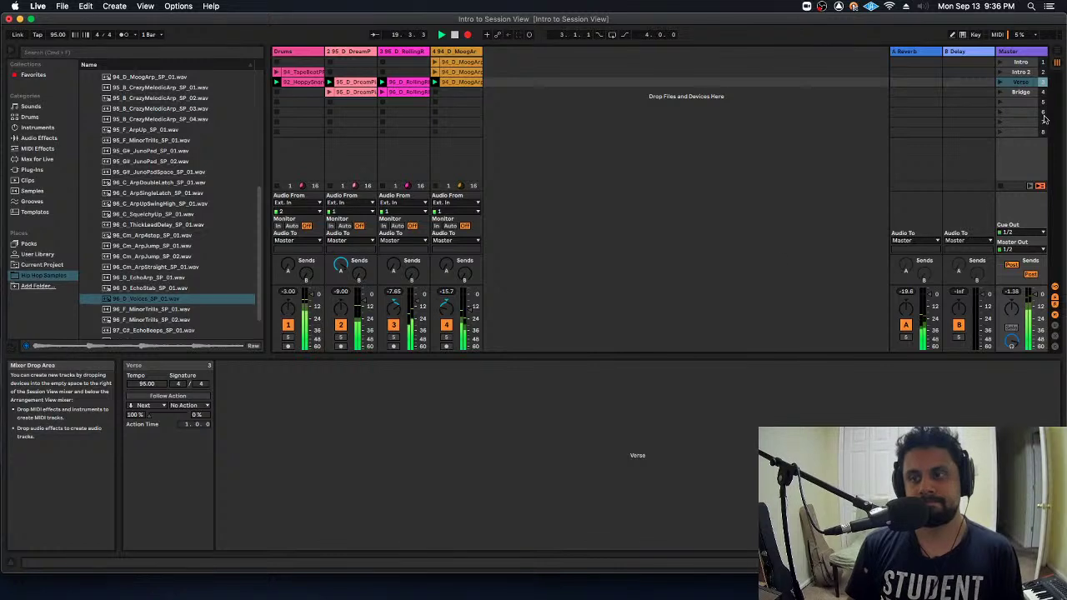
Record the Bridge scene again with the Verse's MoogArp clip added, stop the Rhodes track and end the recording at bar 25
left_click(1003, 93)
left_click(432, 83)
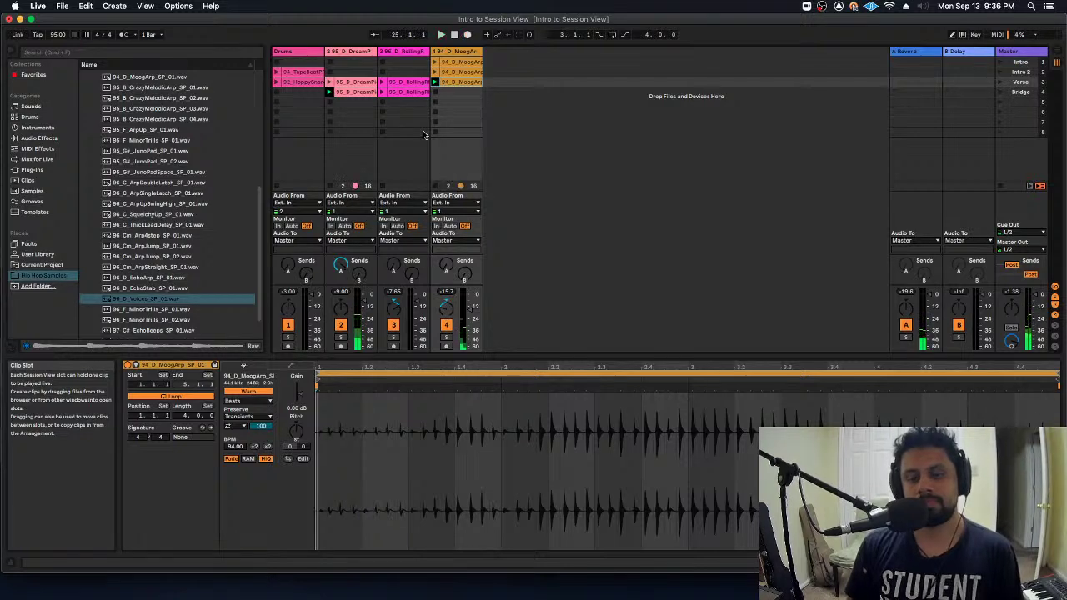
Return playback from the Session clips to the recorded Arrangement and play the song from the start
key("Tab")
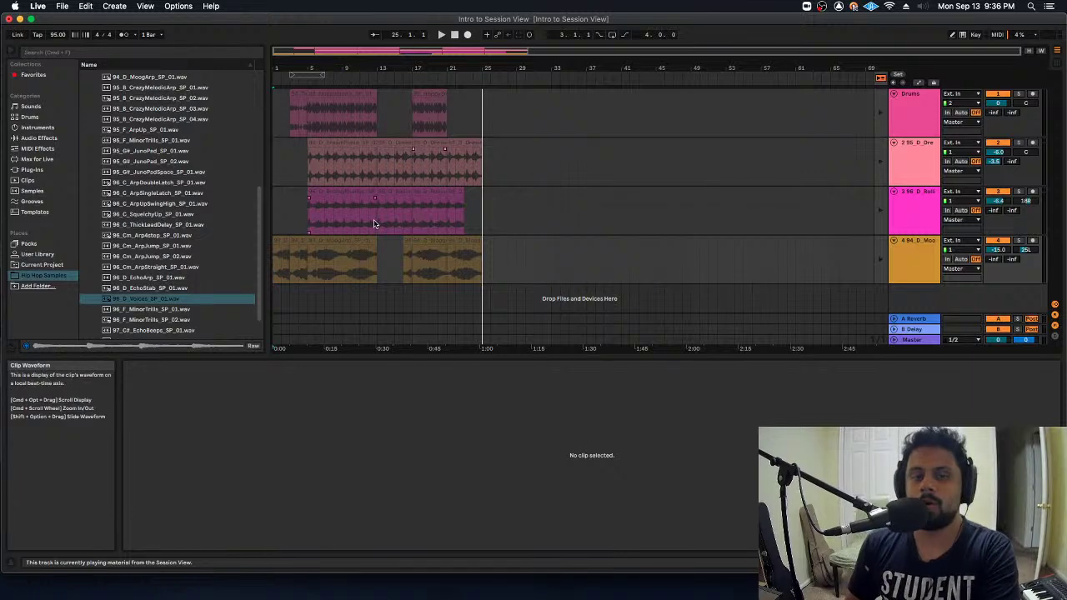
left_click(441, 35)
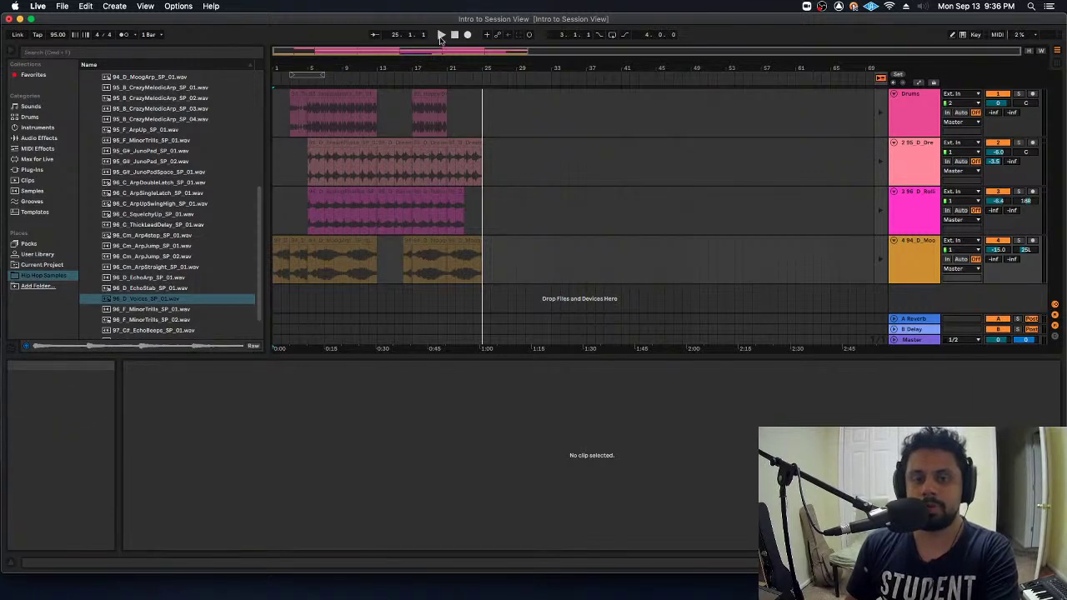
key("space")
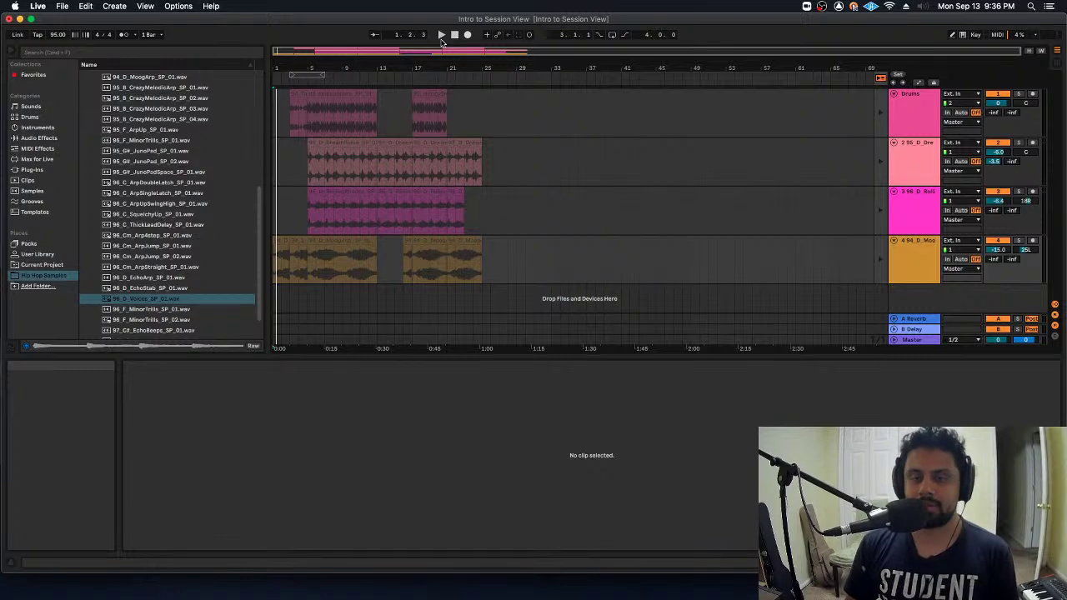
left_click(440, 36)
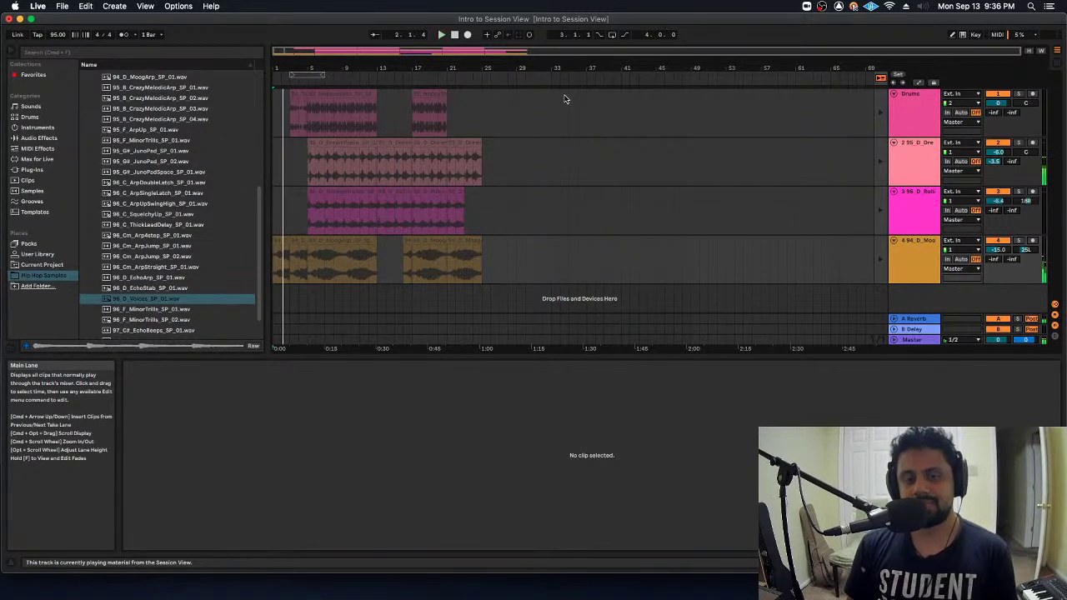
key("Tab")
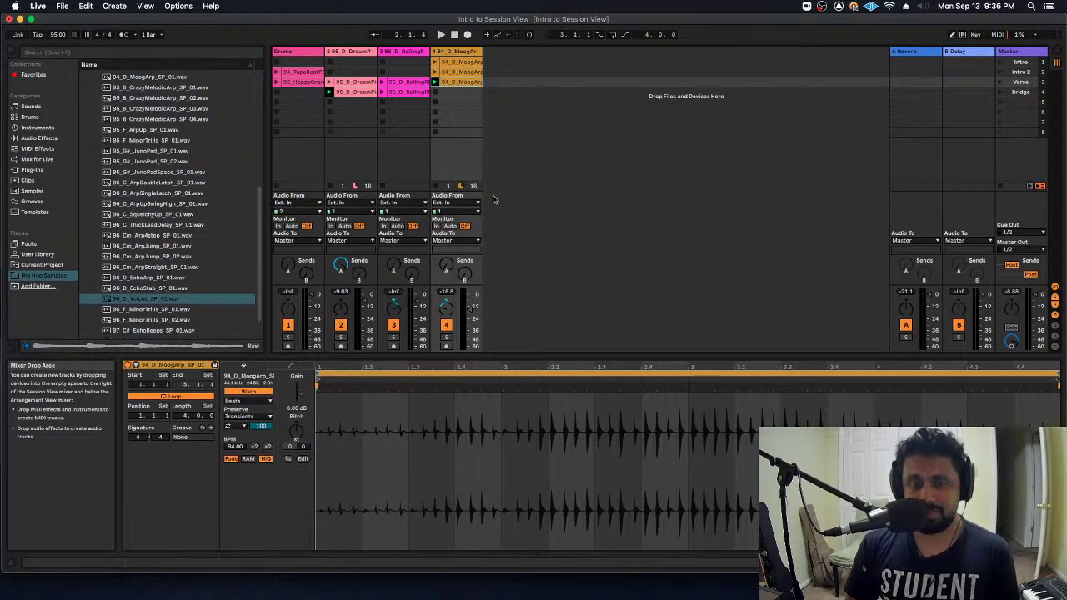
key("Tab")
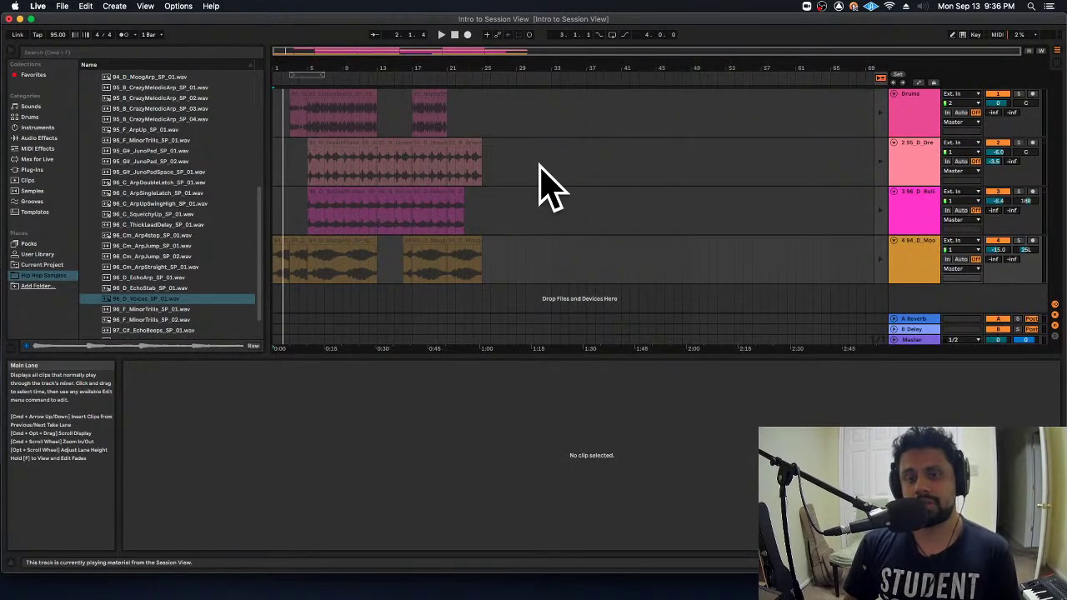
left_click(880, 80)
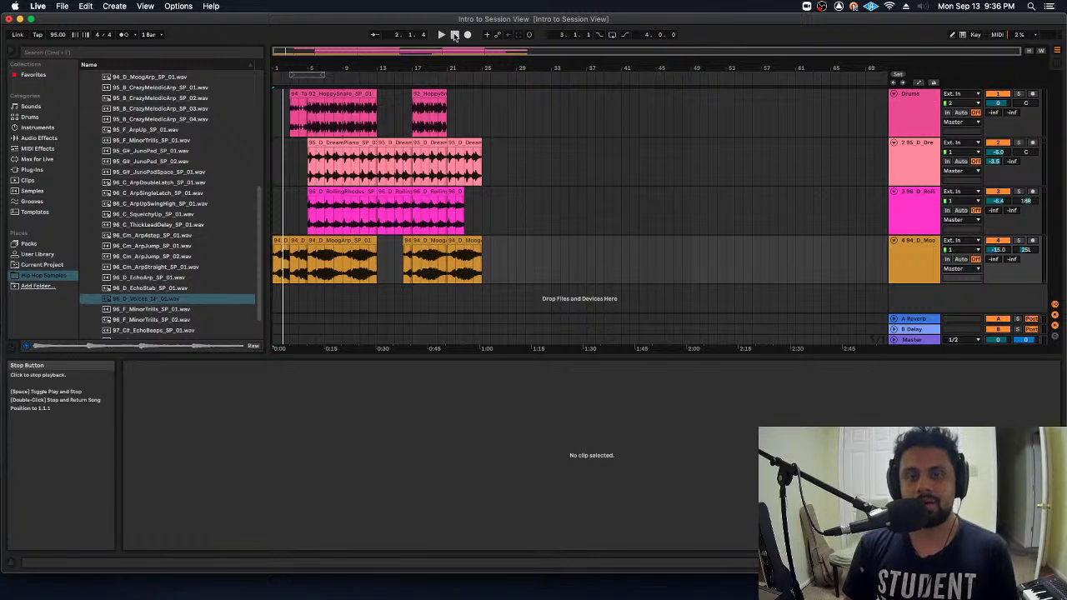
left_click(442, 36)
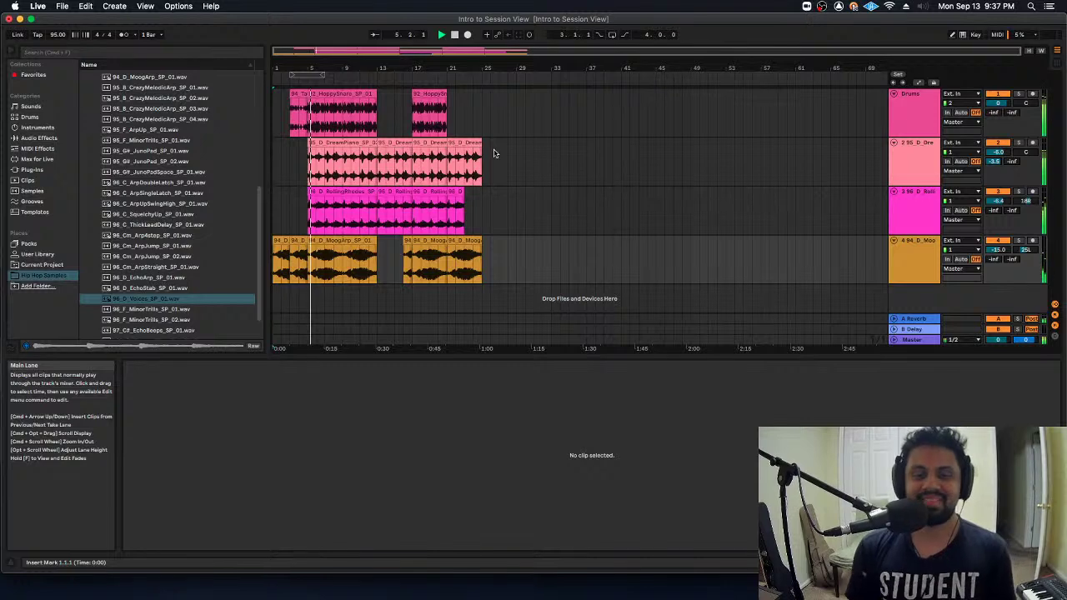
Cut the Drums and DreamPiano clips from 12.3.1 to 13.1.1, and the DreamPiano and RollingRhodes clips for about one beat before bar 17
left_click(348, 157)
scroll(349, 157, "up", 10)
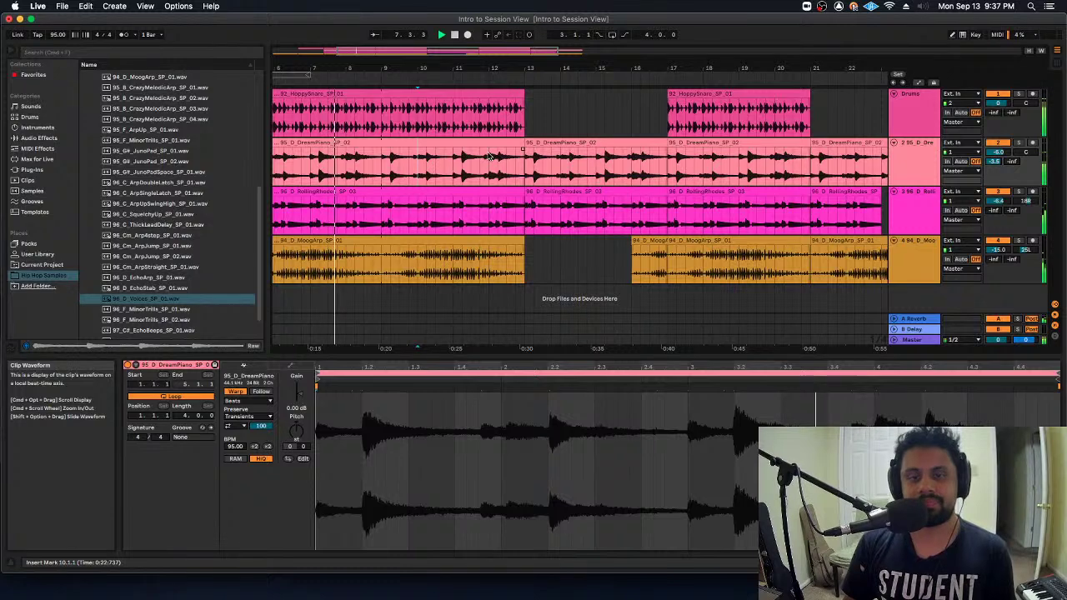
left_click_drag(508, 104, 526, 185)
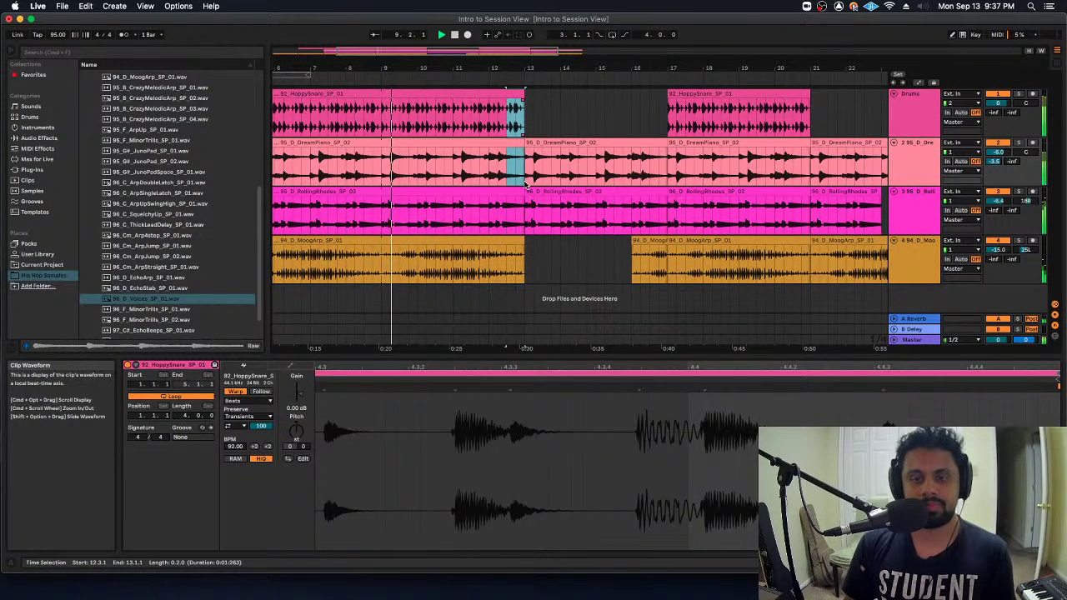
key("super+e")
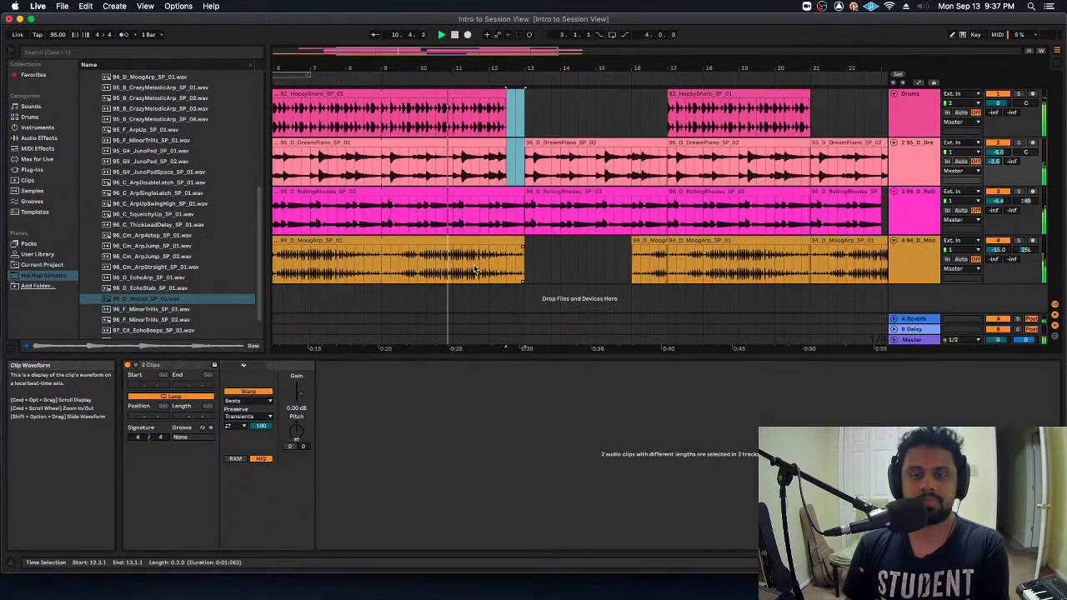
key("Delete")
left_click(561, 275)
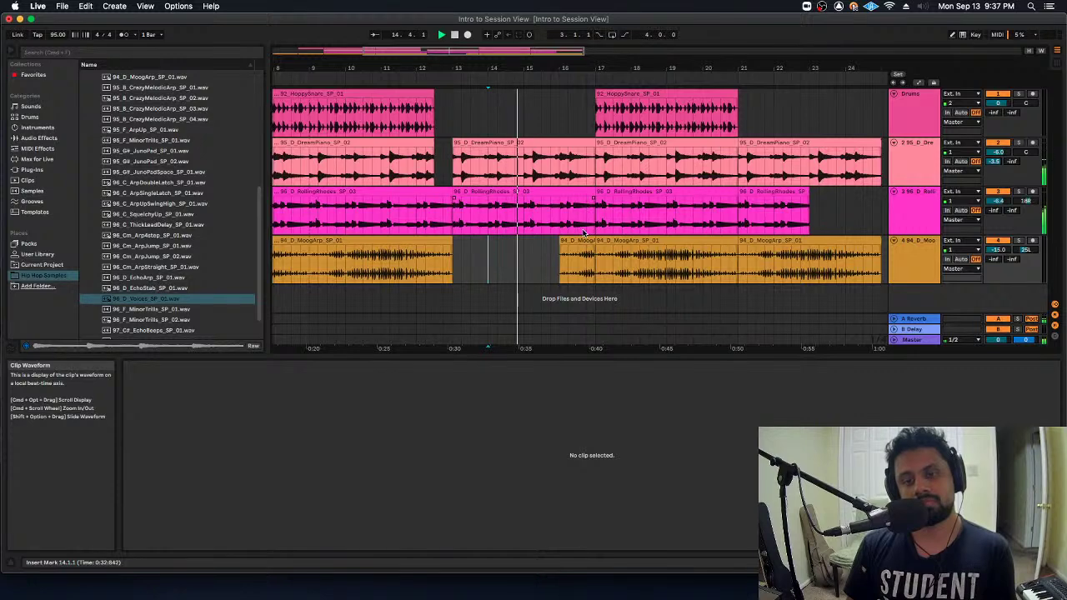
left_click_drag(584, 227, 596, 164)
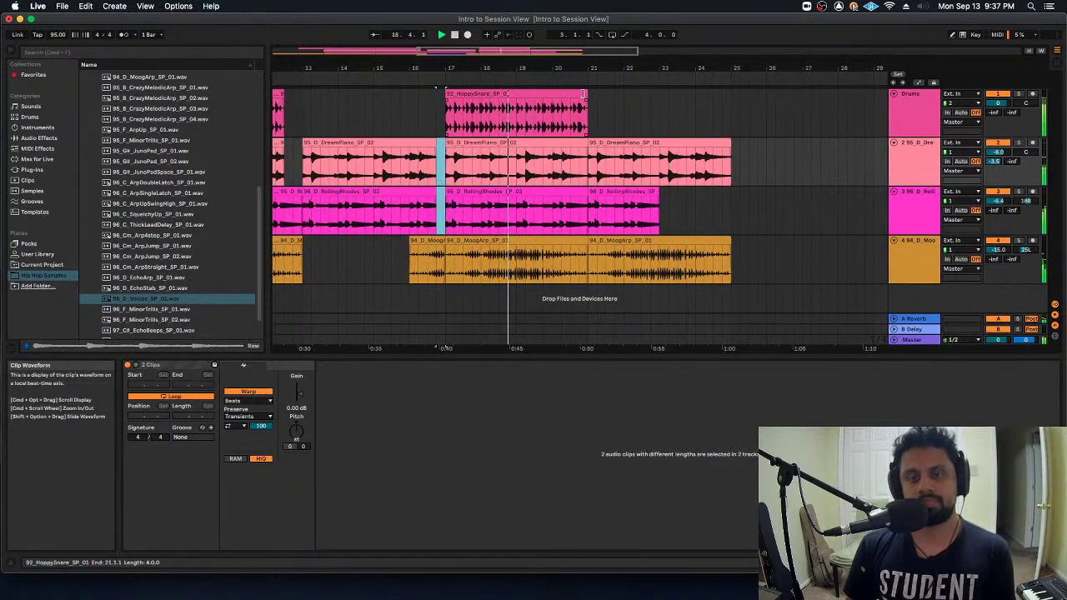
Extend the last HoppySnare clip on the Drums track to bar 25 and delete its section from 20.2.1 to 21.1.1
left_click_drag(587, 95, 732, 83)
left_click(650, 109)
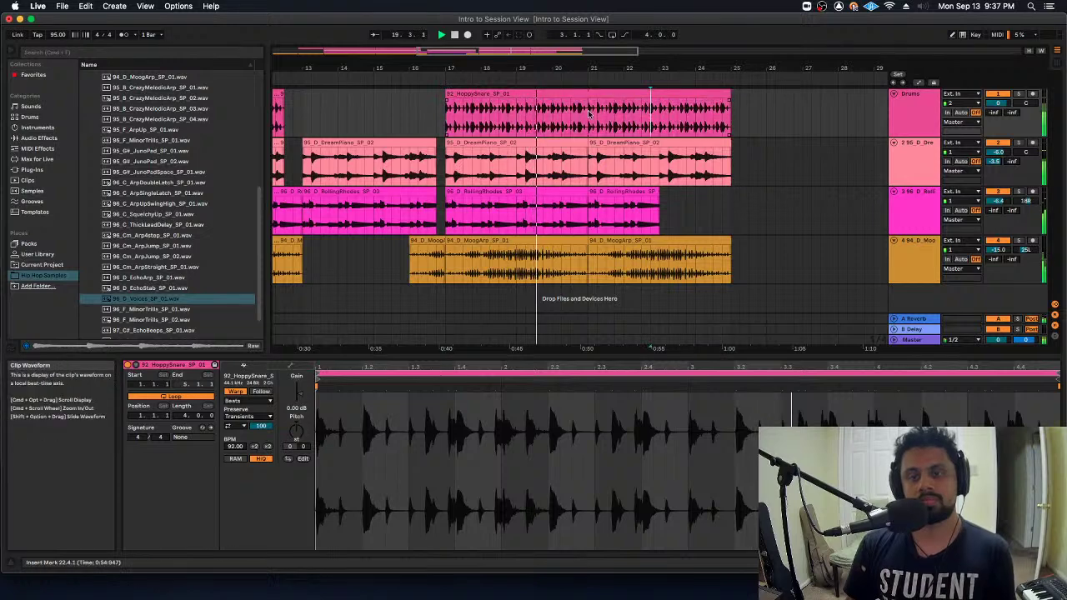
left_click_drag(565, 105, 588, 109)
key("Delete")
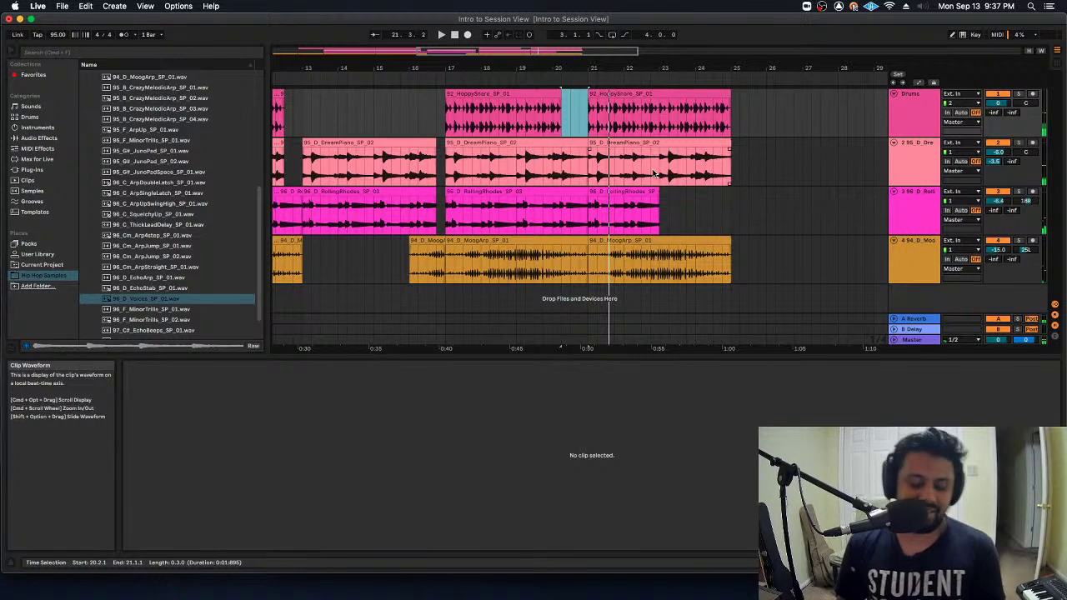
key("Home")
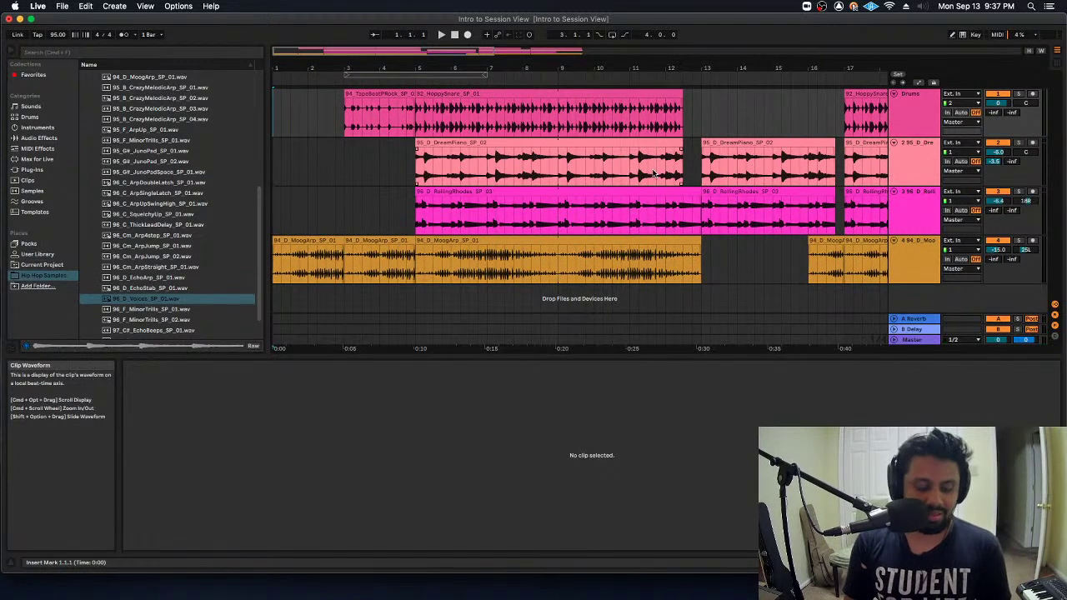
scroll(654, 173, "down", 5)
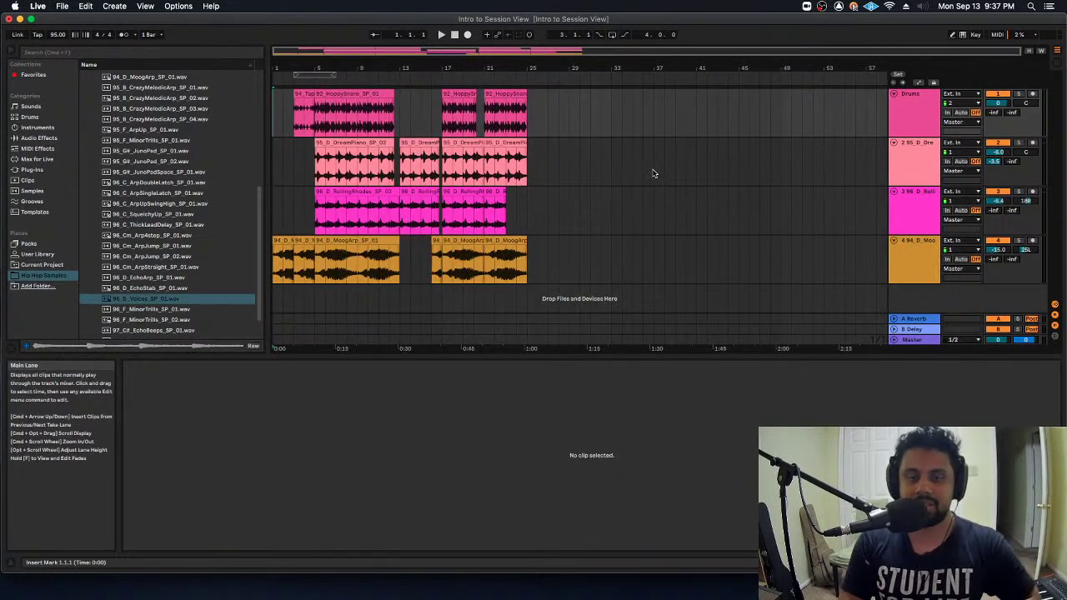
Return to Session View and insert a new MIDI track after the MoogArp track
key("Tab")
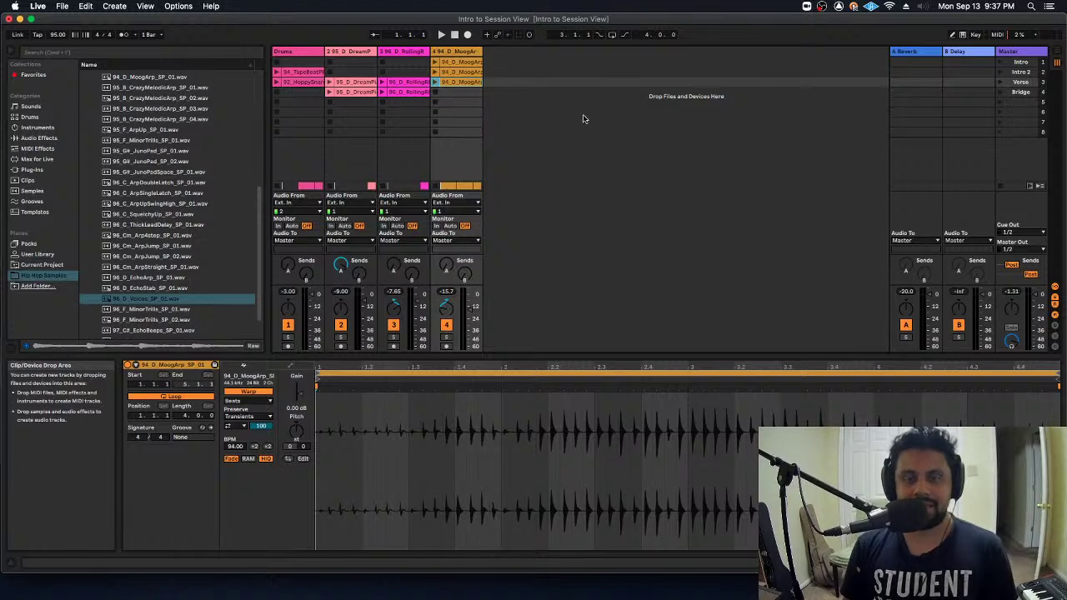
left_click(448, 161)
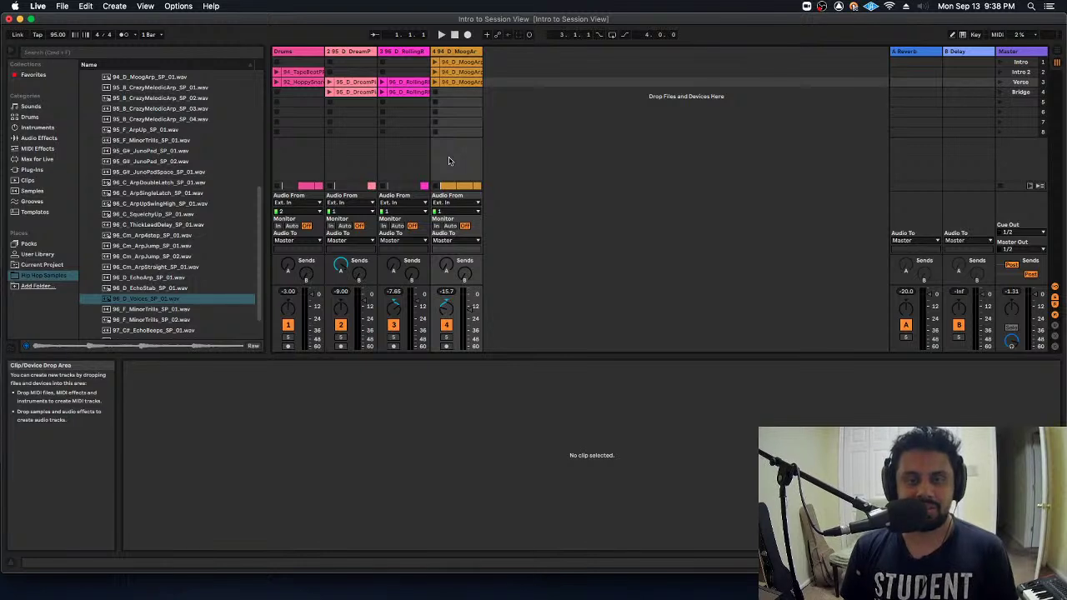
left_click(305, 72)
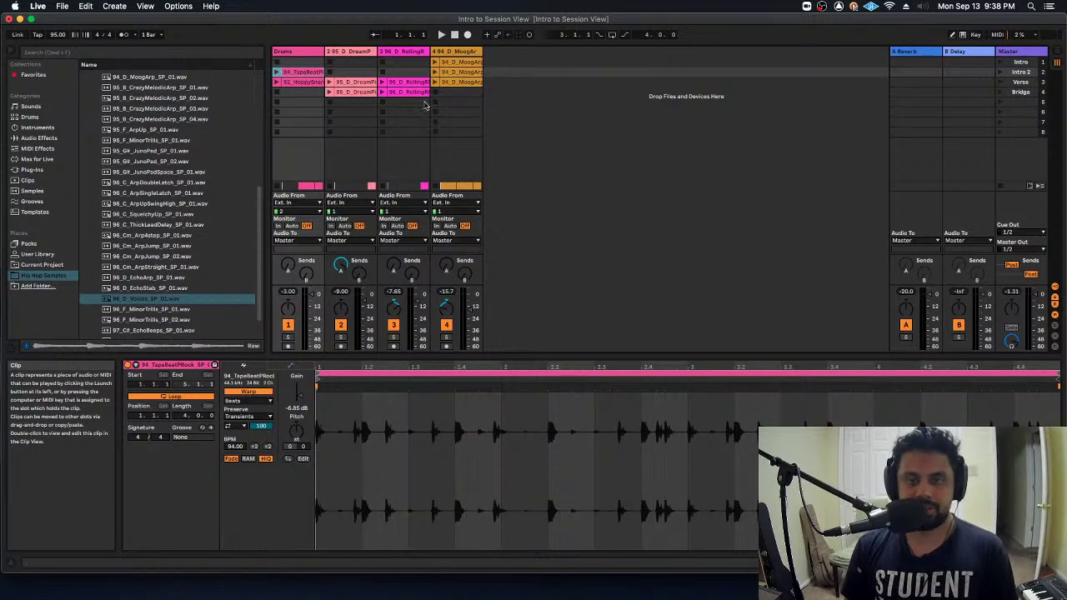
left_click(464, 150)
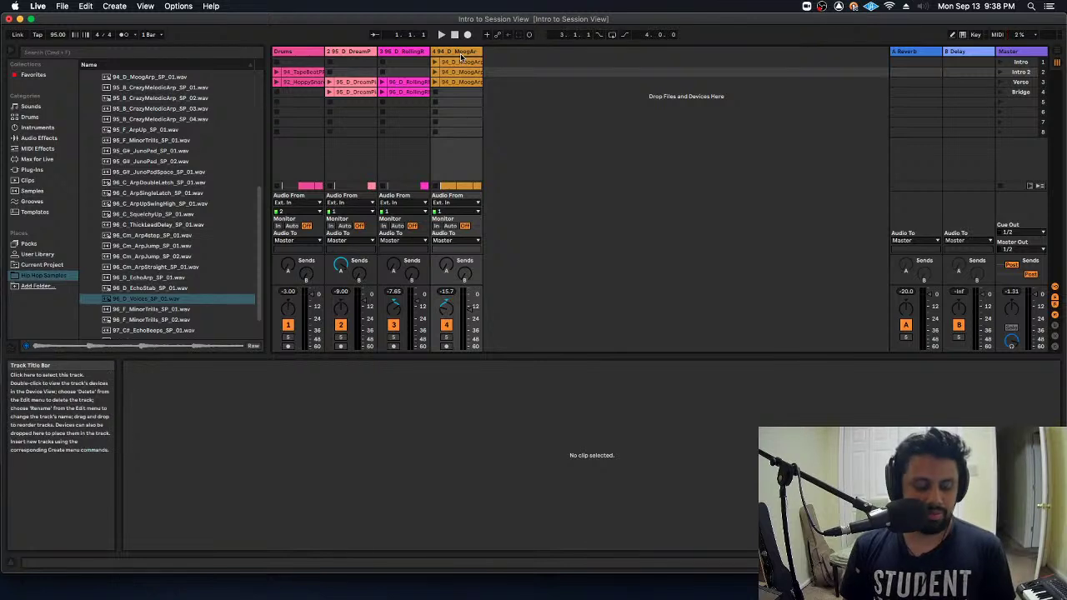
key("super+shift+t")
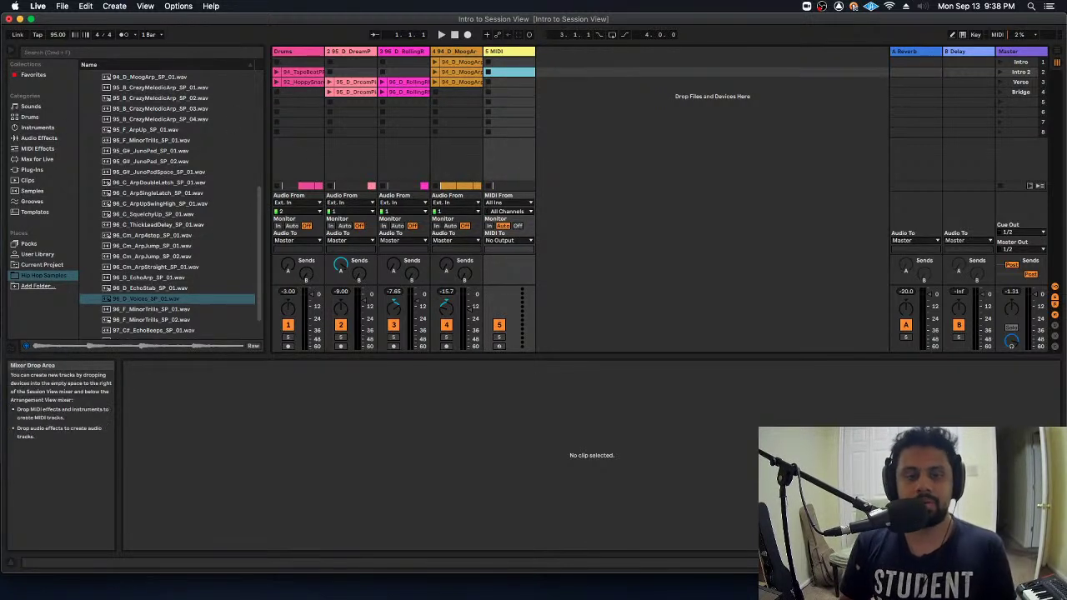
Browse the Voices category of the Sounds library and audition presets such as Portamento Female Nasal and Solo Female Long Rel
left_click(53, 127)
left_click(50, 117)
left_click(53, 106)
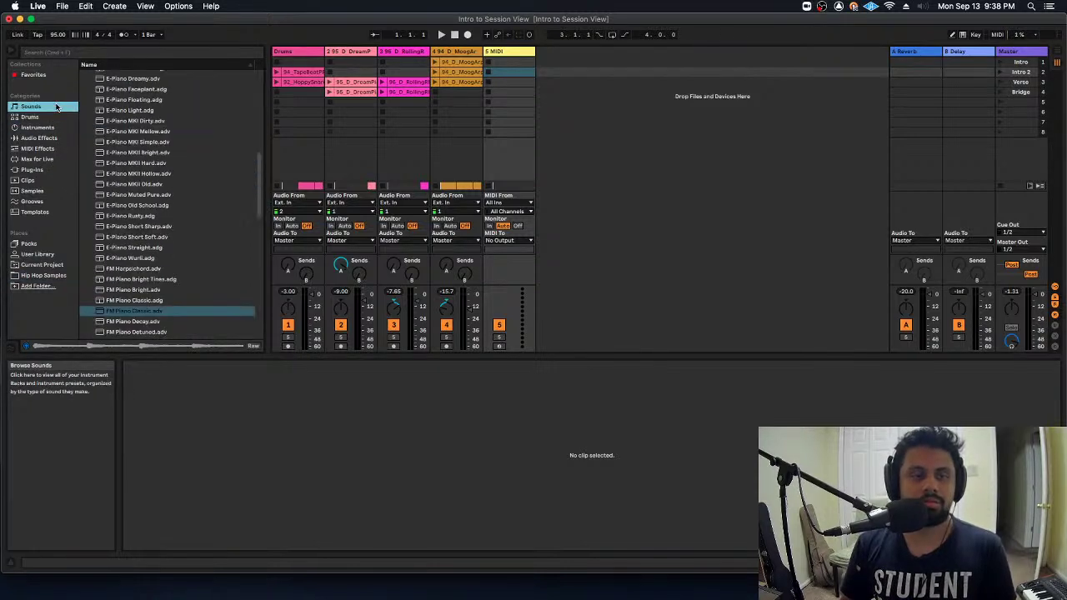
scroll(153, 182, "down", 5)
scroll(153, 183, "up", 3)
left_click(83, 135)
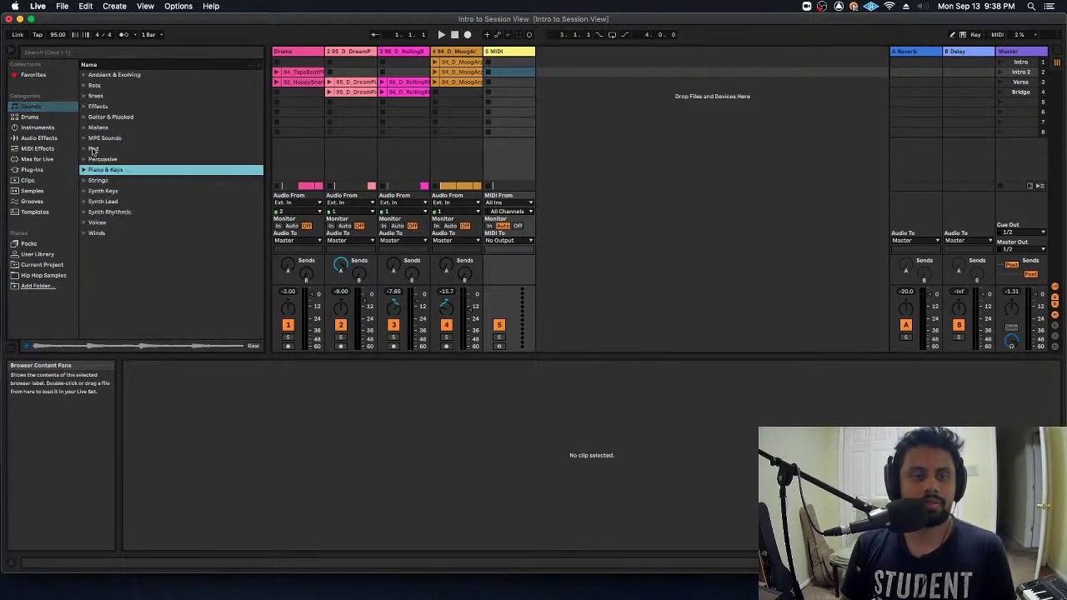
left_click(84, 225)
left_click(142, 275)
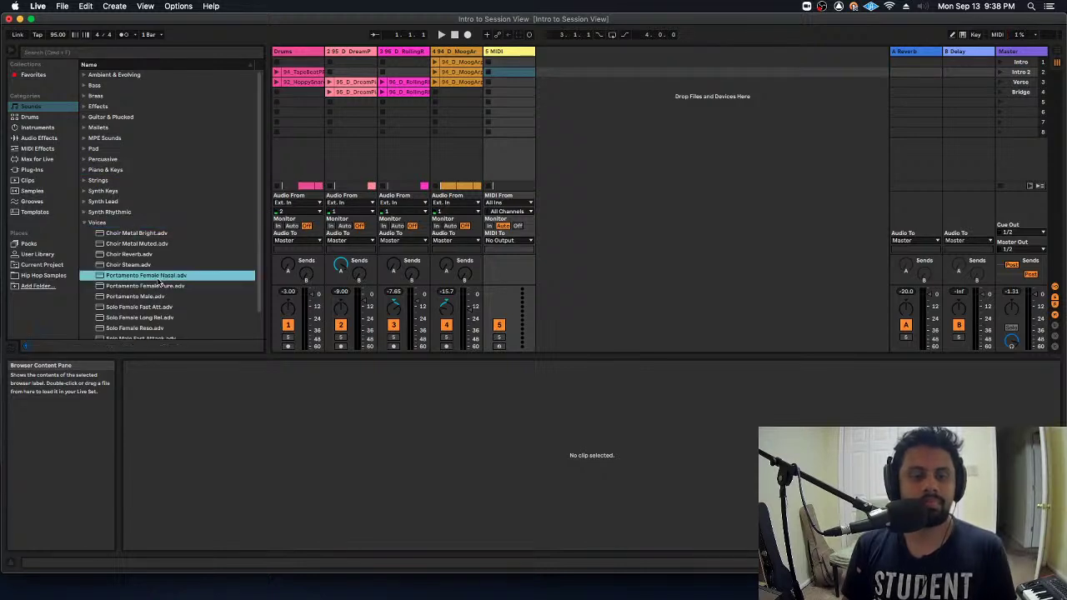
left_click(179, 317)
scroll(185, 305, "down", 1)
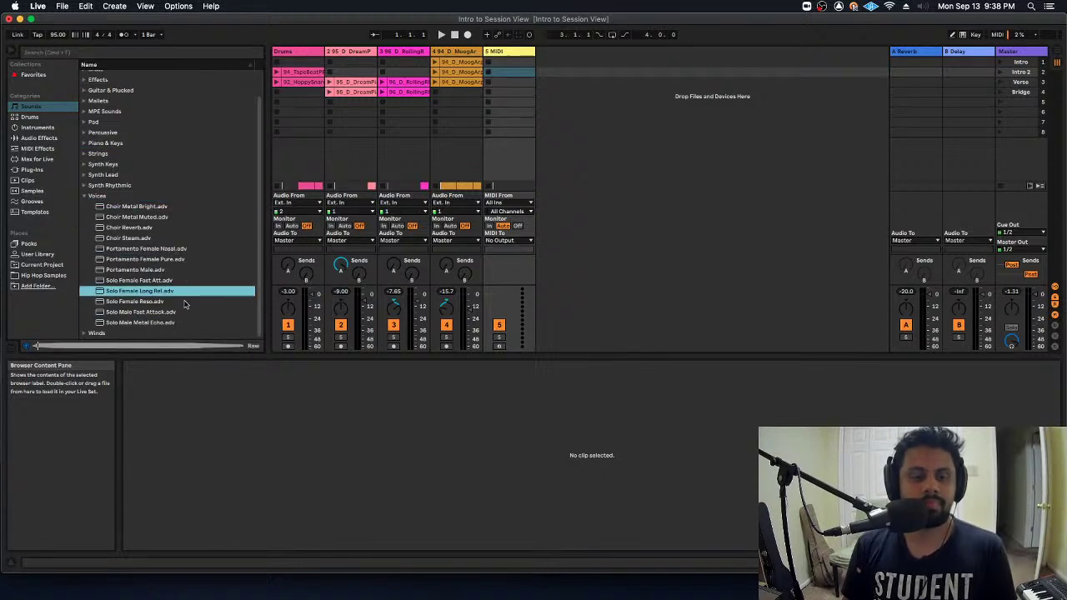
Load the Agenda Lead preset from Synth Lead onto the new MIDI track and arm the track for recording
left_click(85, 197)
left_click(88, 214)
left_click(86, 202)
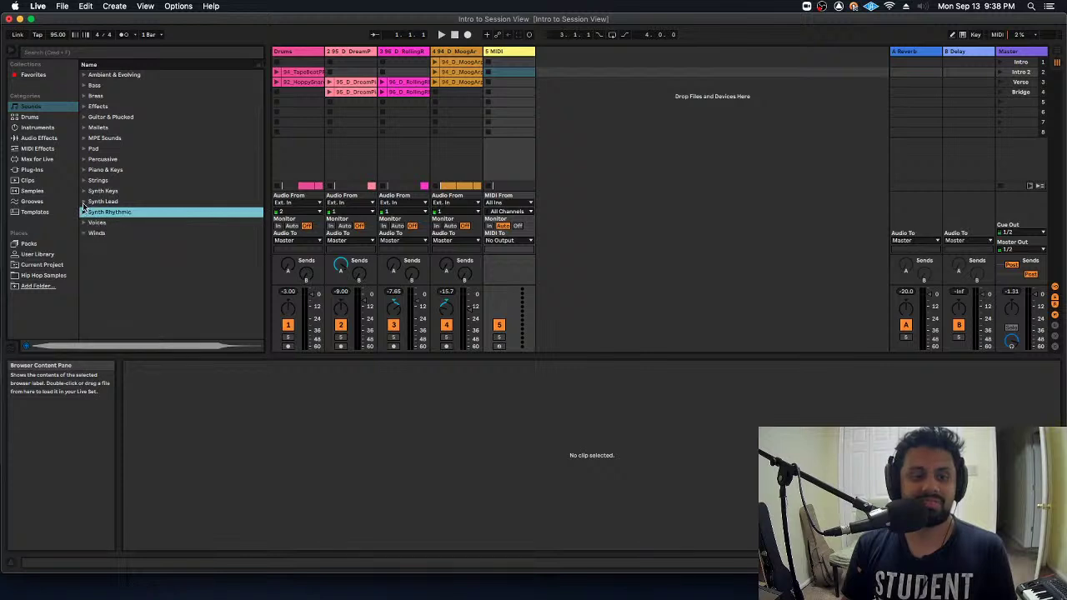
left_click(167, 244)
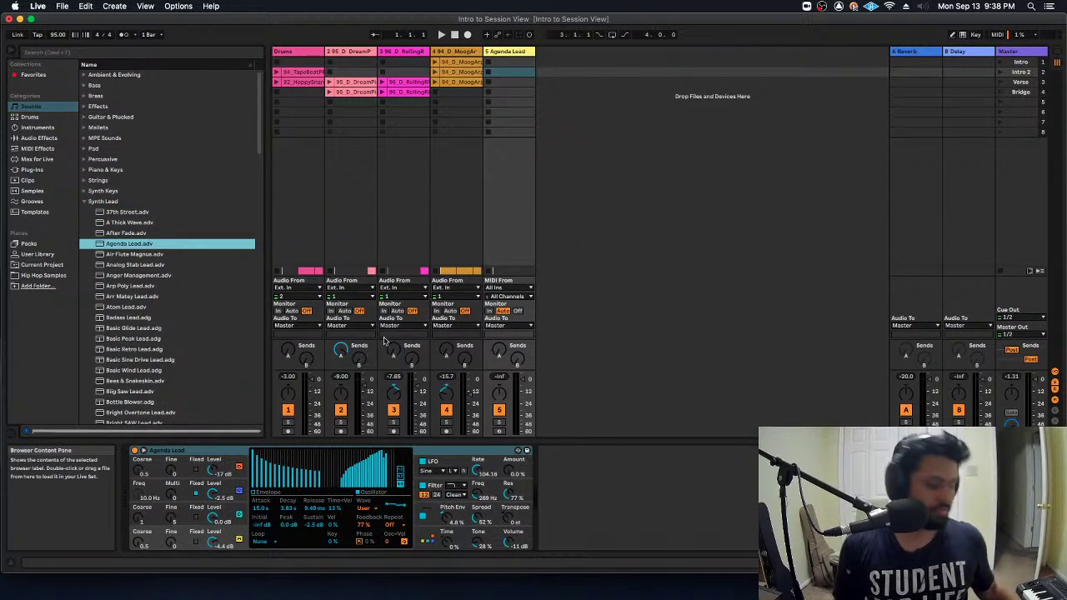
left_click(499, 430)
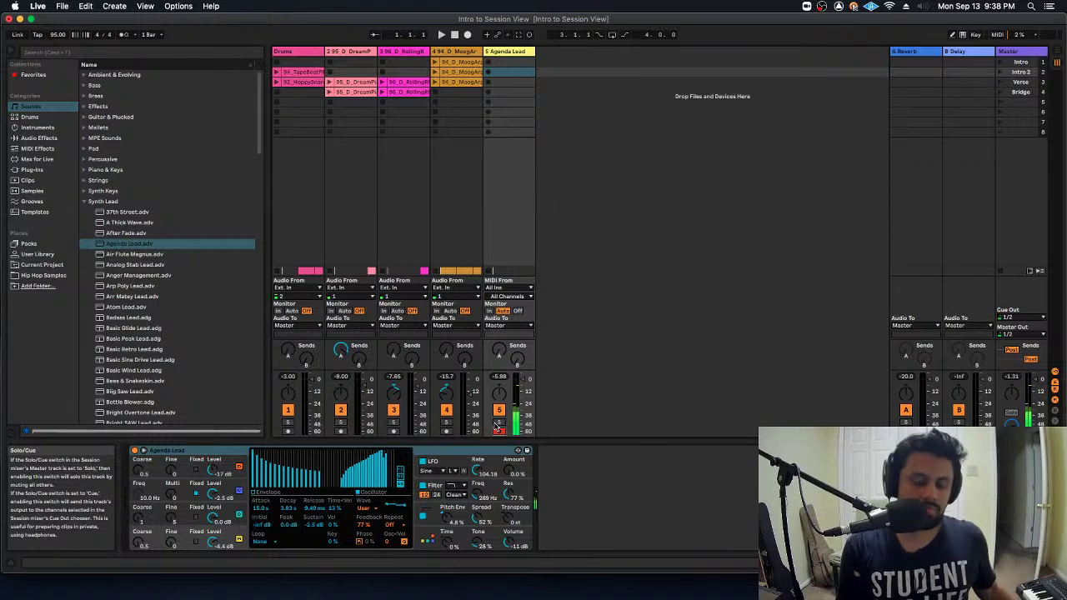
Play the arrangement with the Agenda Lead track armed and check its lane on the Arrangement timeline
key("space")
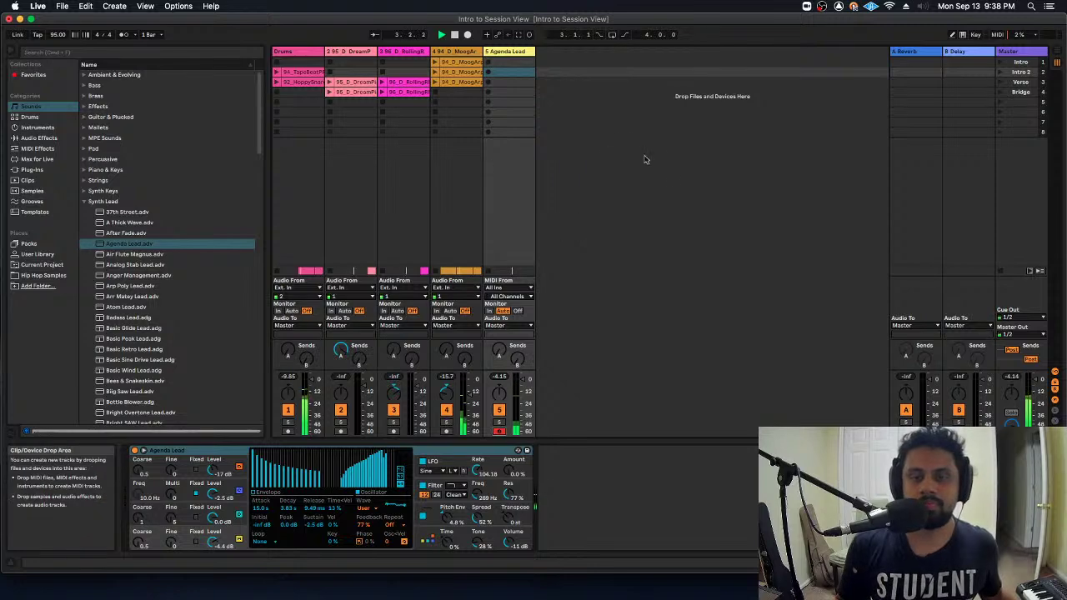
key("Tab")
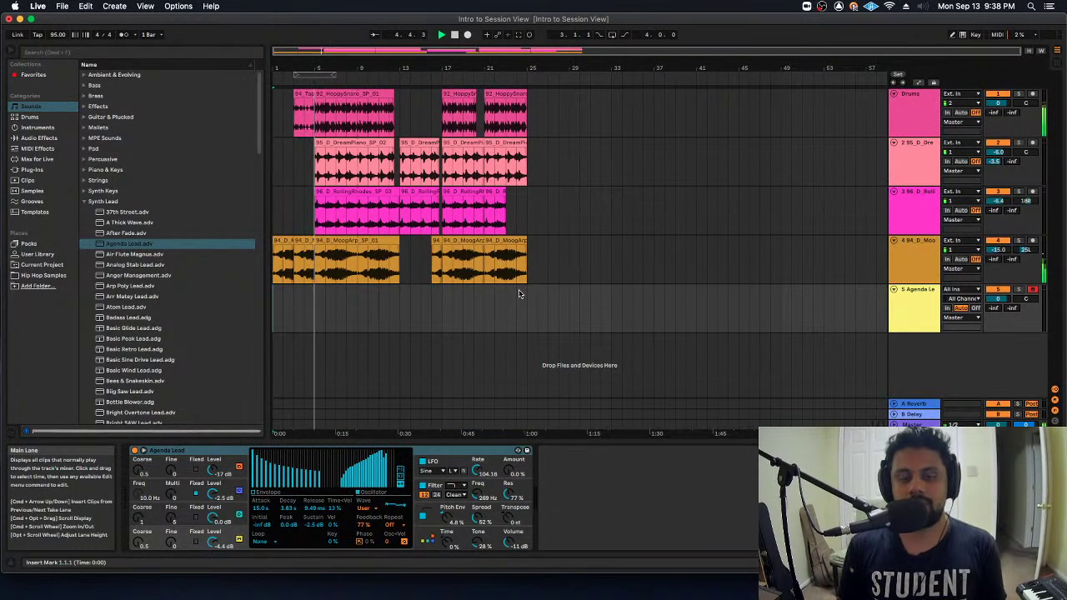
key("Tab")
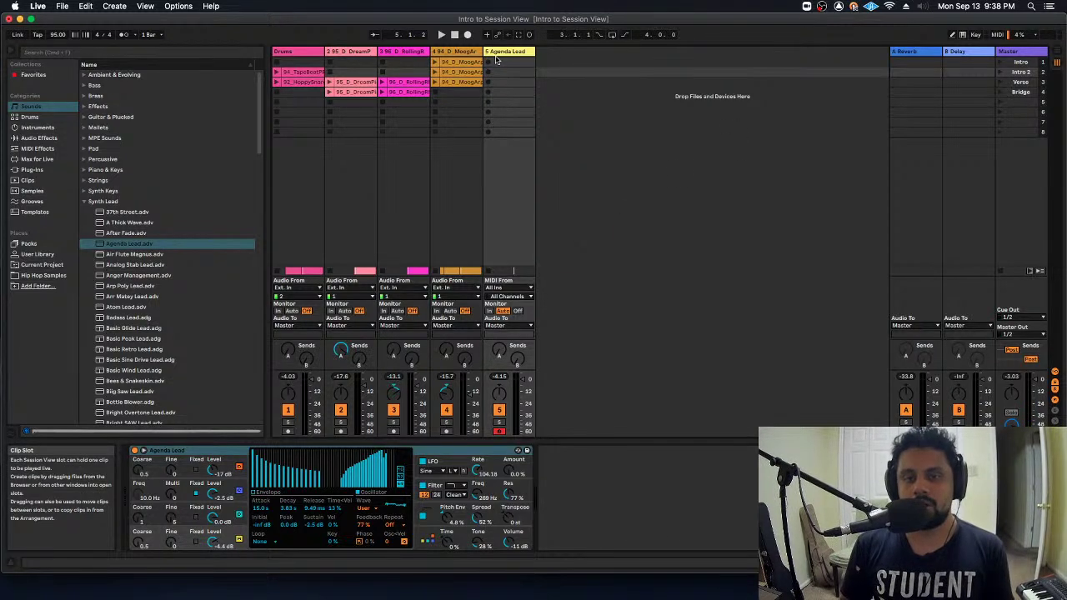
Collapse the Synth Lead presets and start recording a MIDI clip in the eighth slot of the Agenda Lead track
left_click(85, 202)
left_click(515, 51)
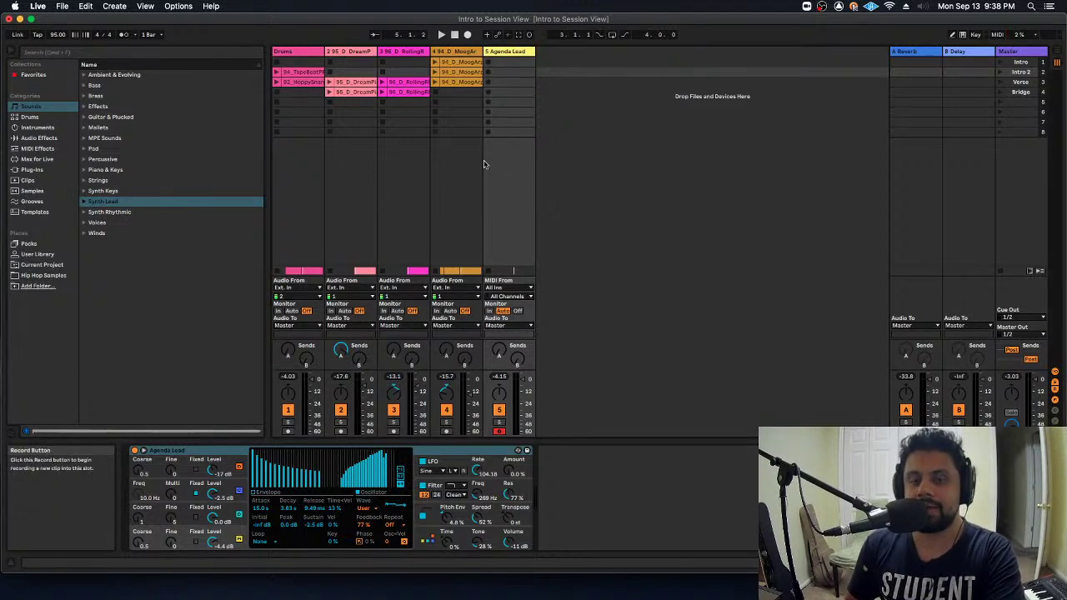
left_click(501, 432)
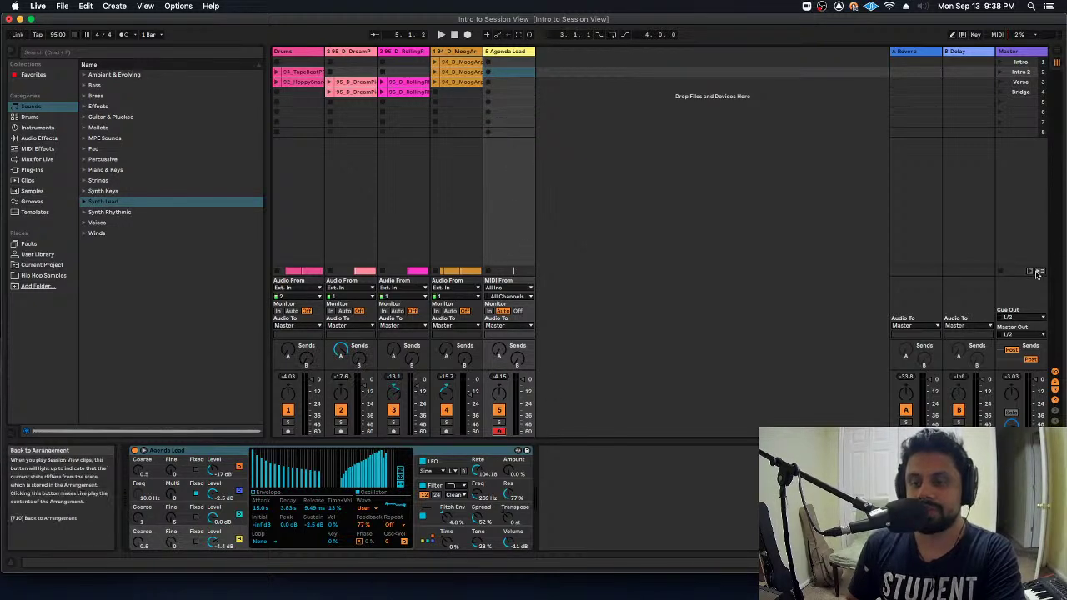
left_click(510, 132)
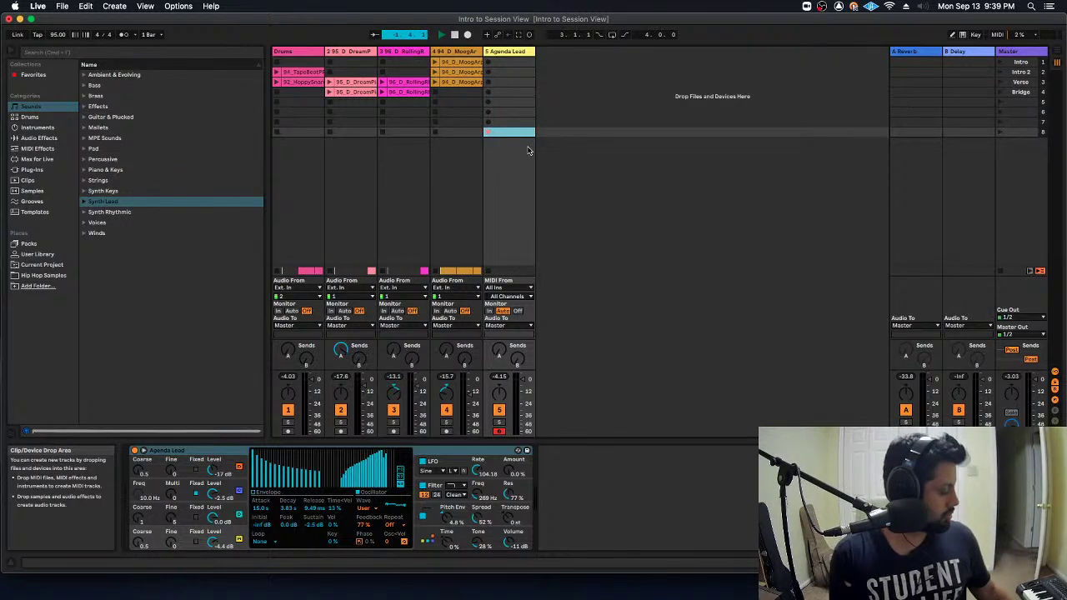
Record the Agenda Lead clip in the eighth slot with the metronome on and end the recording into looped playback
key("Return")
left_click(125, 35)
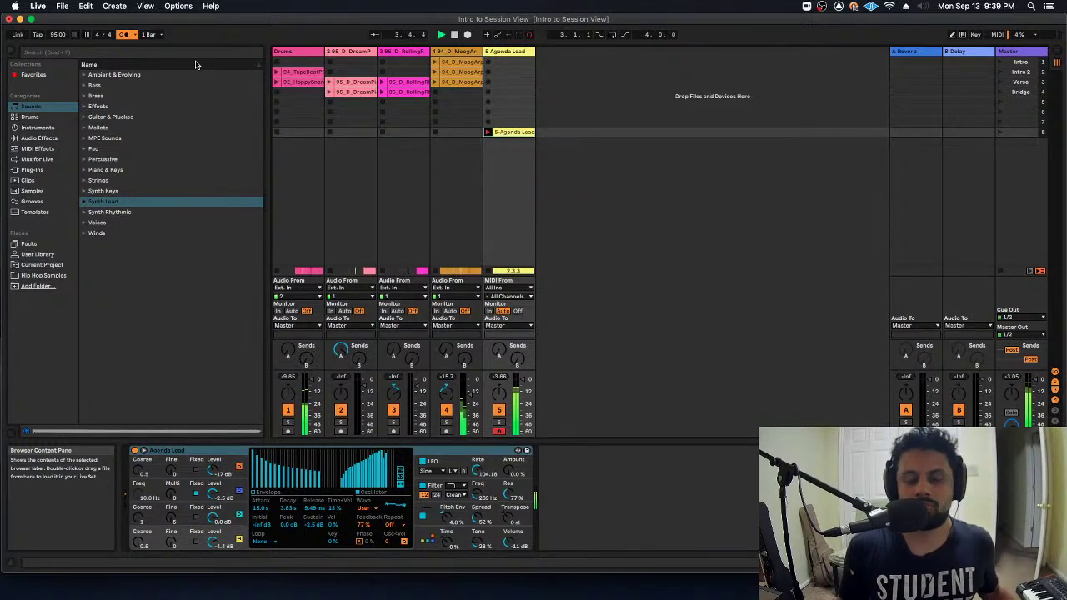
left_click(489, 133)
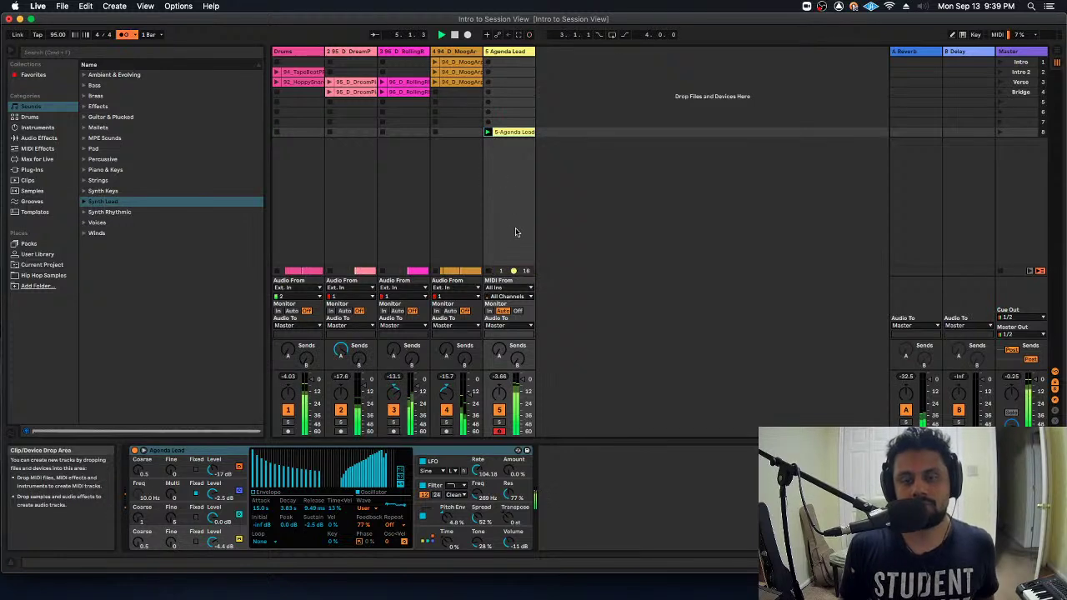
Open the recorded Agenda Lead clip in the note editor and quantize all of its notes
double_click(517, 132)
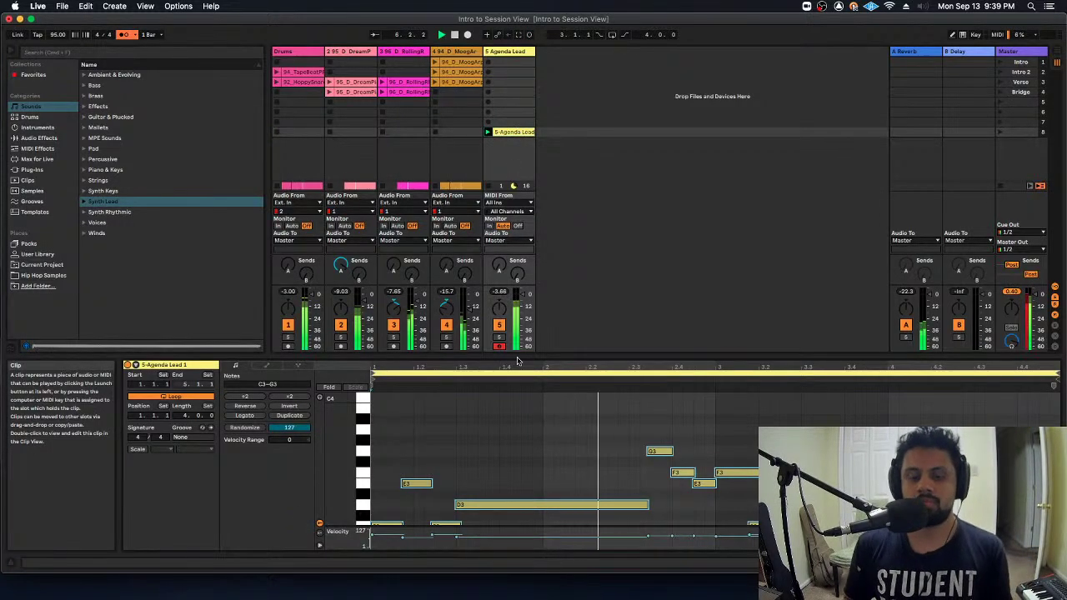
scroll(618, 448, "down", 3)
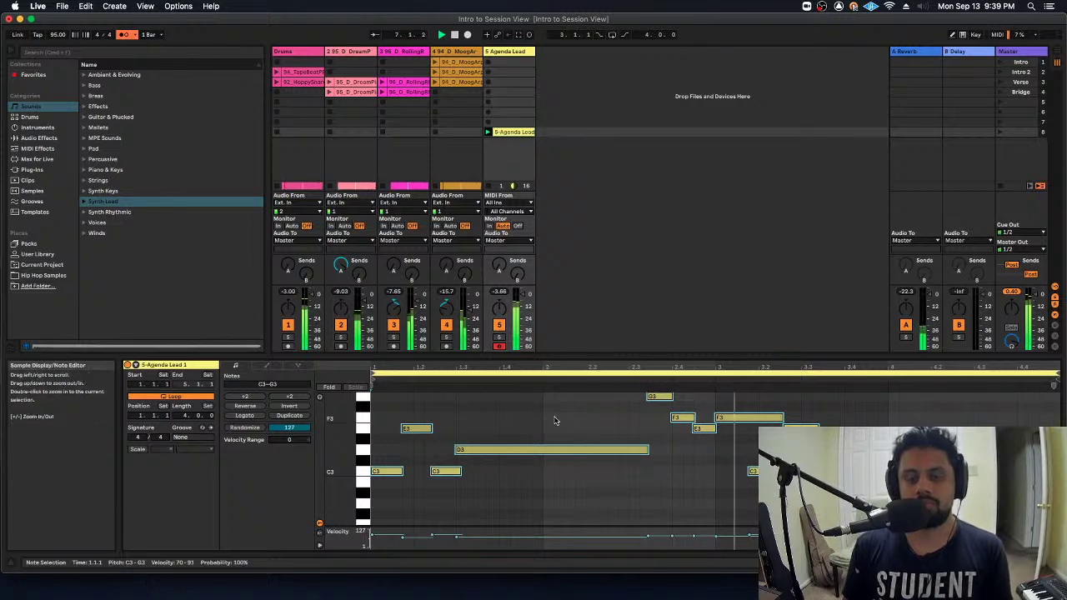
key("super+i")
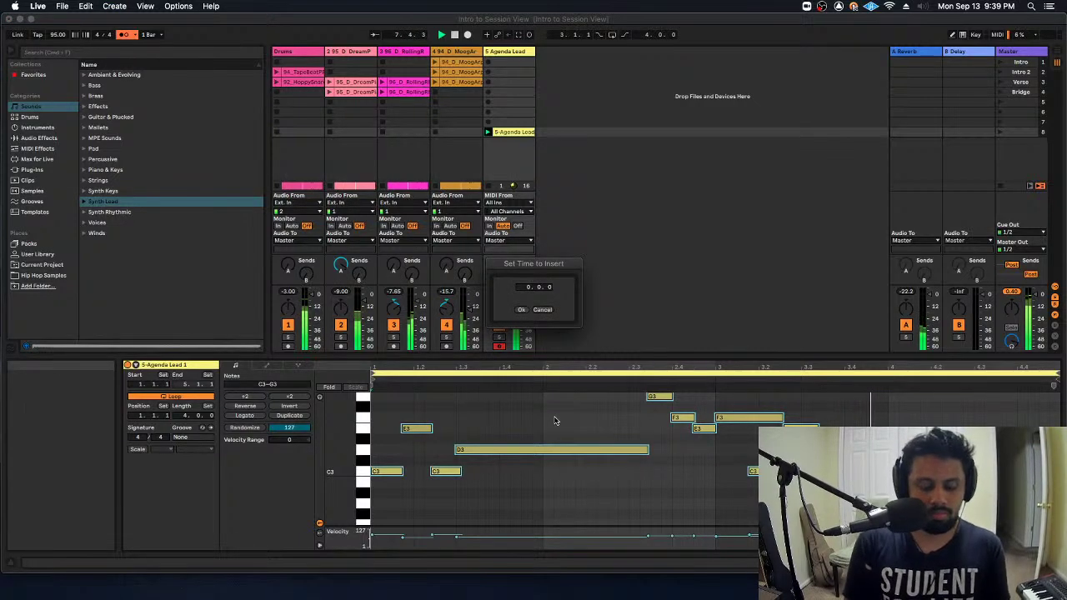
key("Escape")
key("super+a")
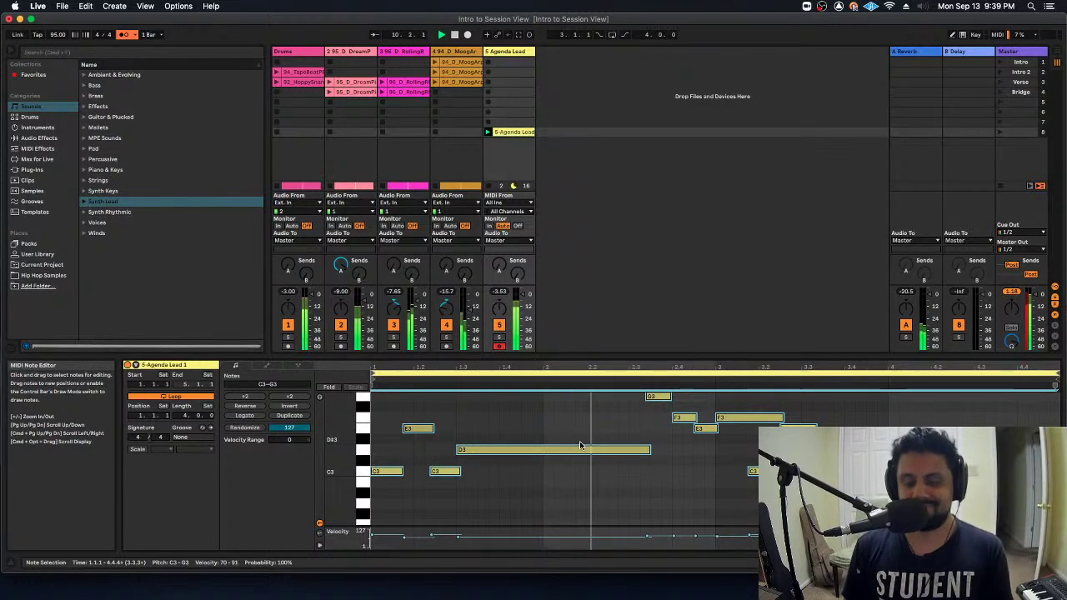
key("Delete")
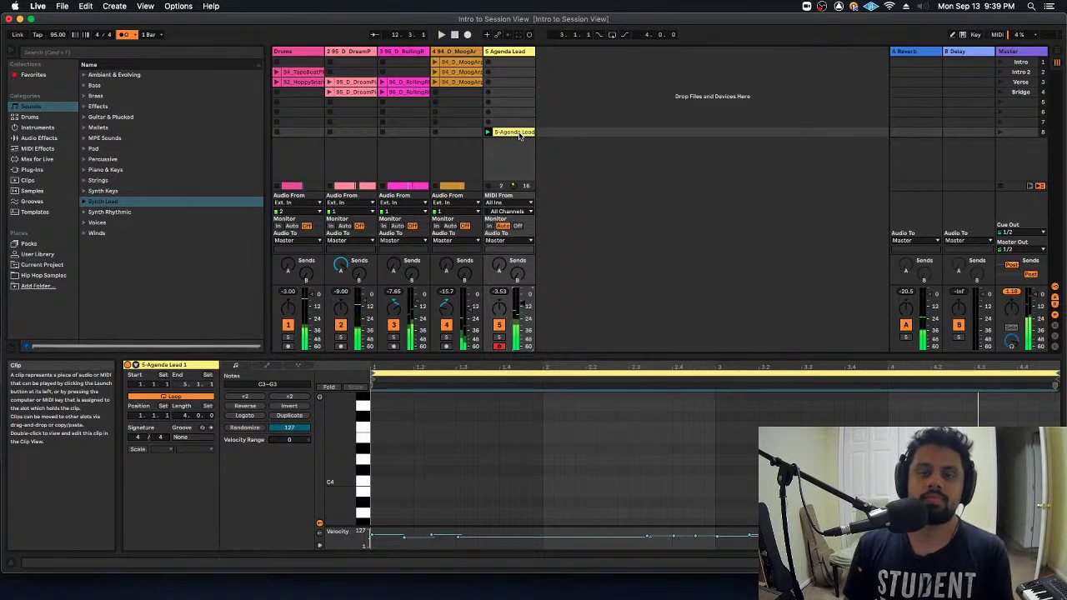
Move the Agenda Lead clip into the Bridge scene's slot and launch the Bridge scene
left_click_drag(518, 136, 519, 93)
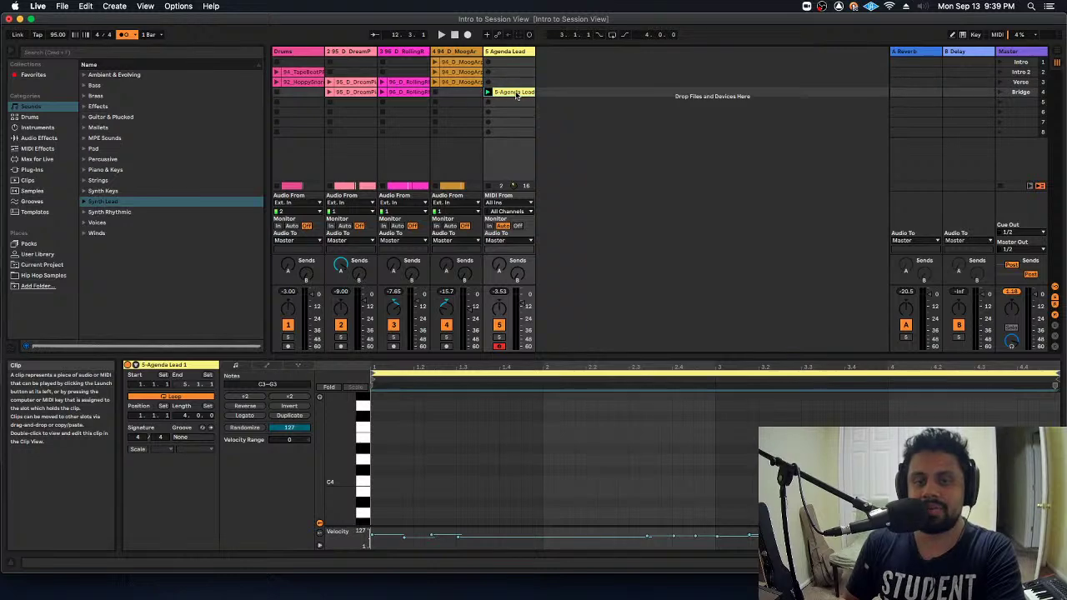
left_click(1000, 93)
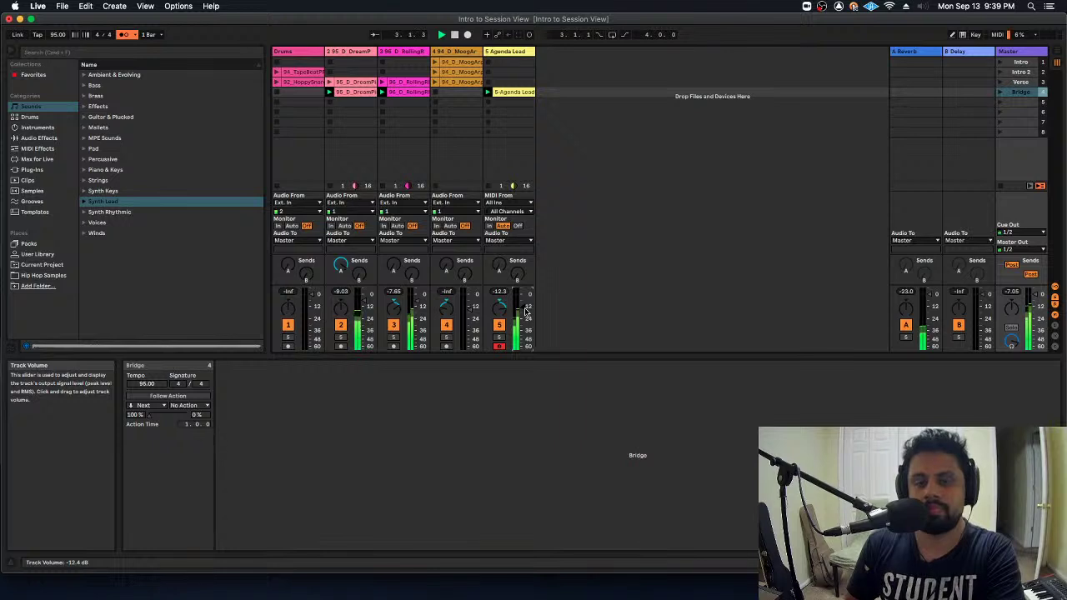
Insert a new MIDI track directly after the Agenda Lead track
left_click(530, 51)
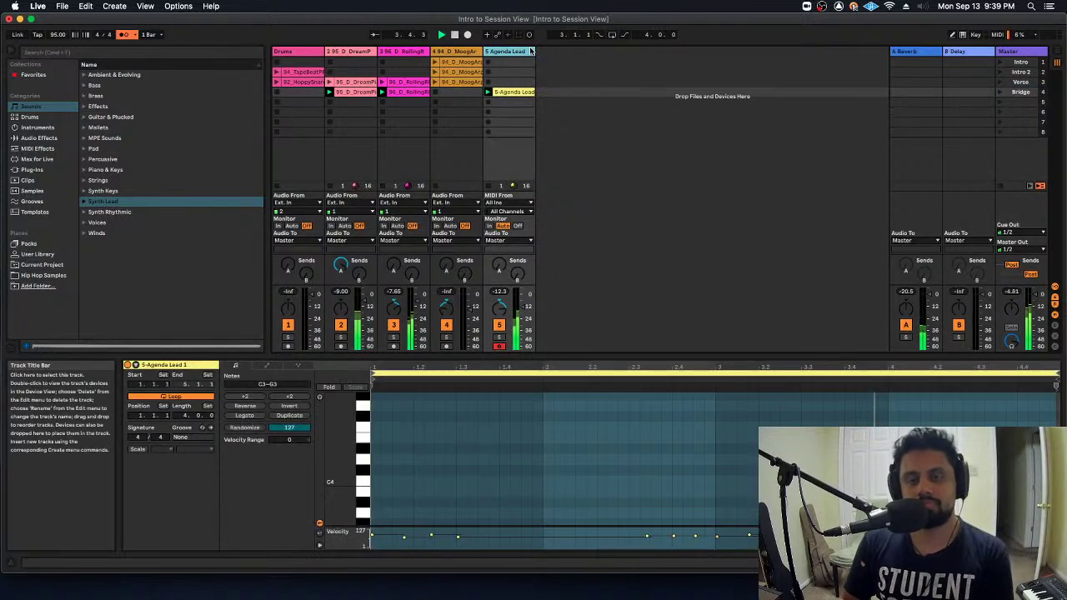
key("super+shift+t")
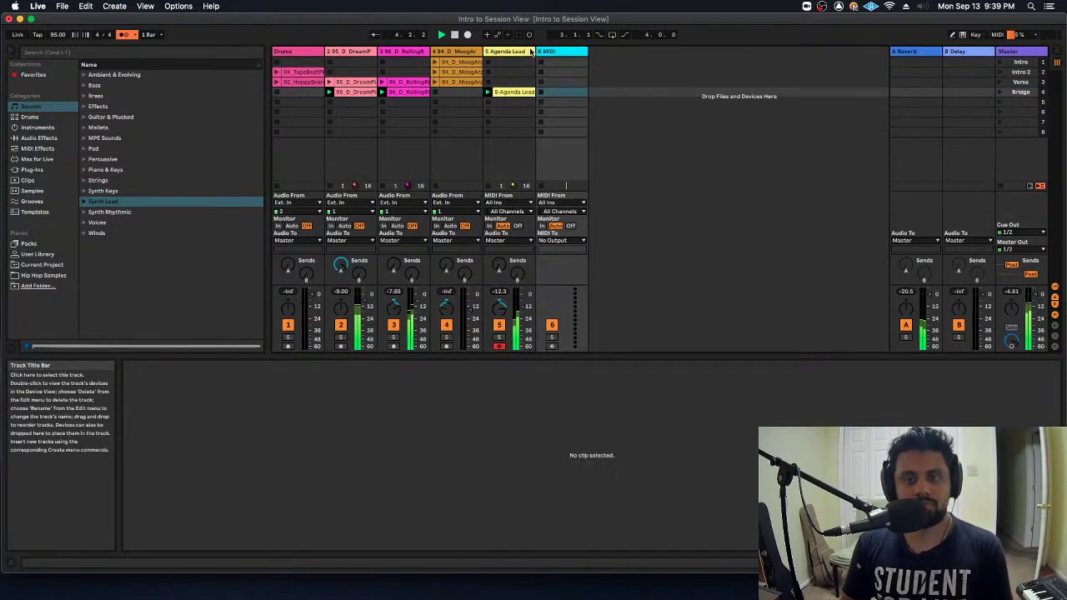
Audition presets in the Bass category of the Sounds library and load Cat Gut Bass onto the new MIDI track
left_click(83, 87)
left_click(162, 171)
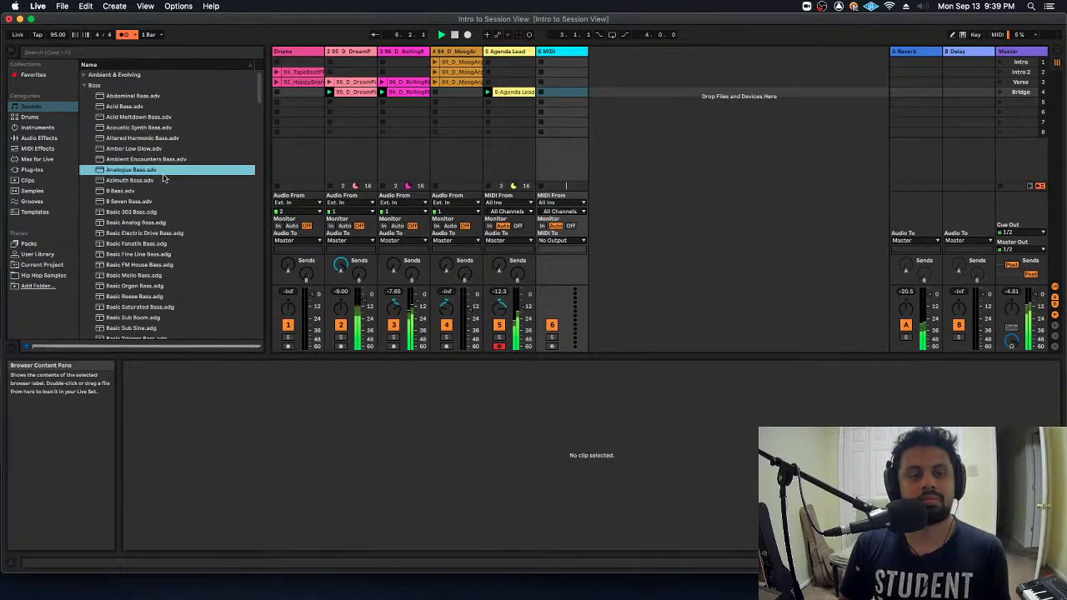
left_click(154, 222)
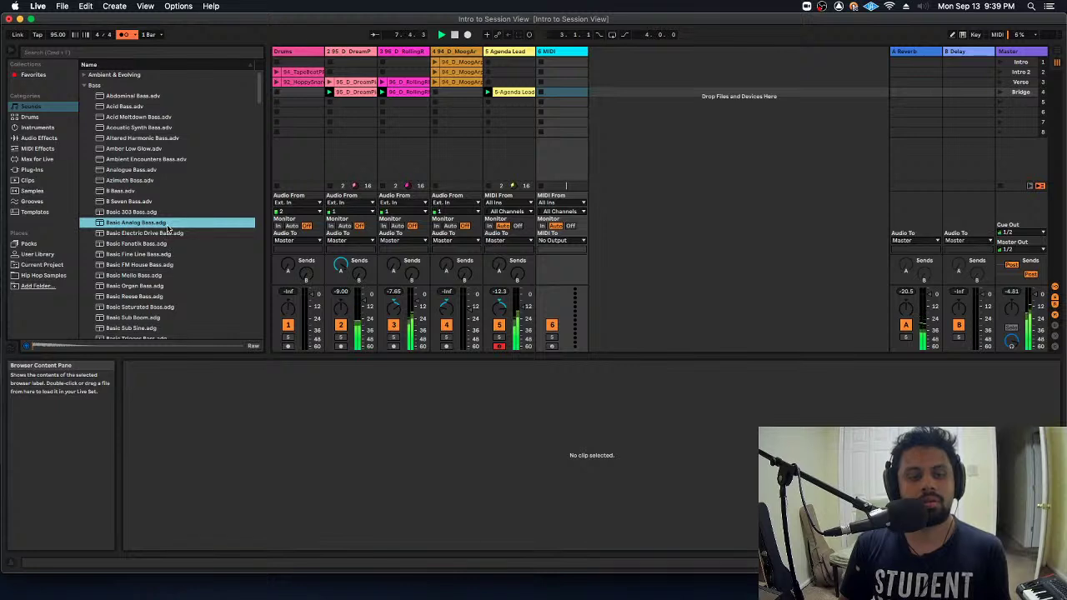
left_click(165, 212)
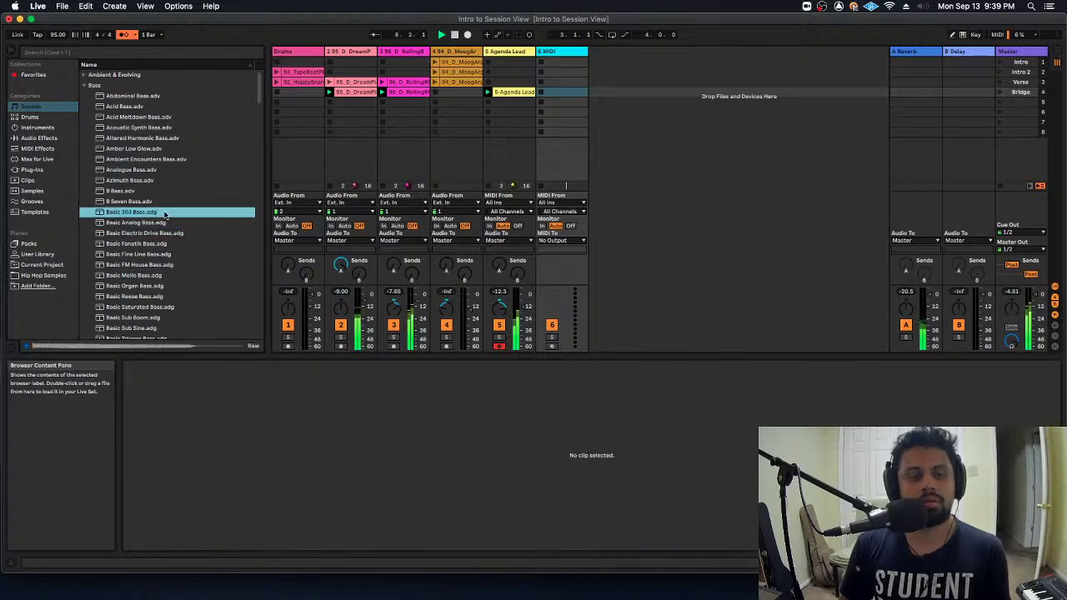
left_click(171, 129)
key("Up")
key("Up")
key("Up")
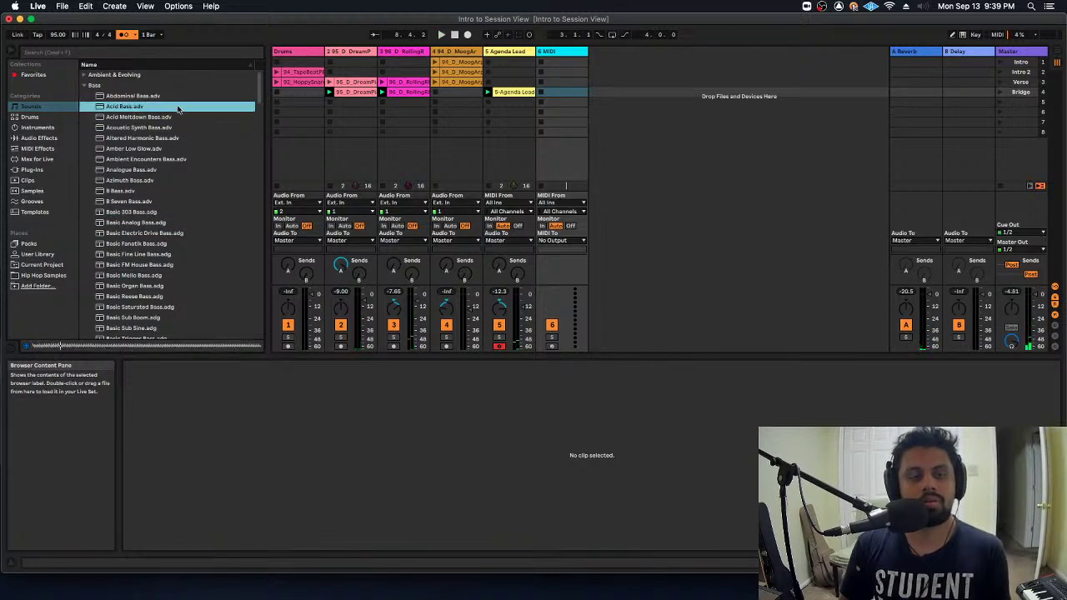
left_click(191, 202)
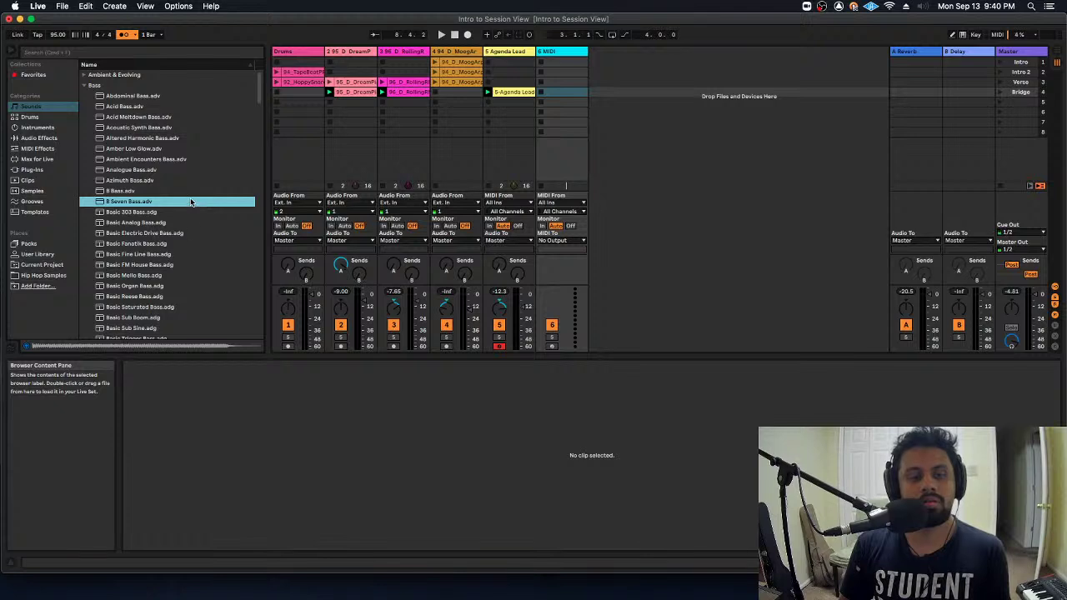
left_click(175, 244)
left_click(197, 307)
scroll(196, 306, "down", 3)
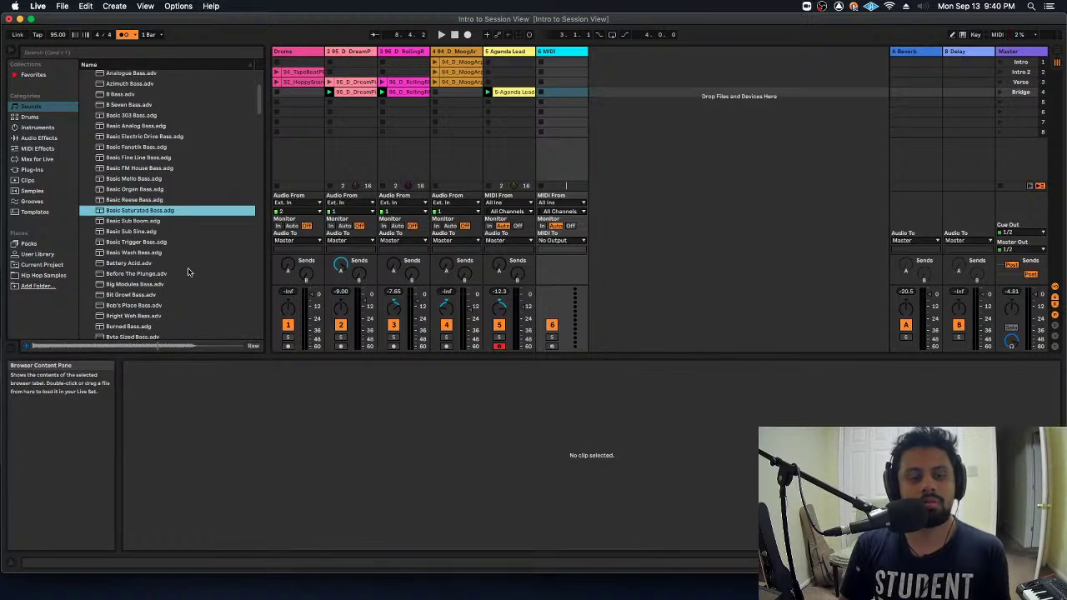
left_click(188, 272)
left_click(184, 305)
left_click(189, 316)
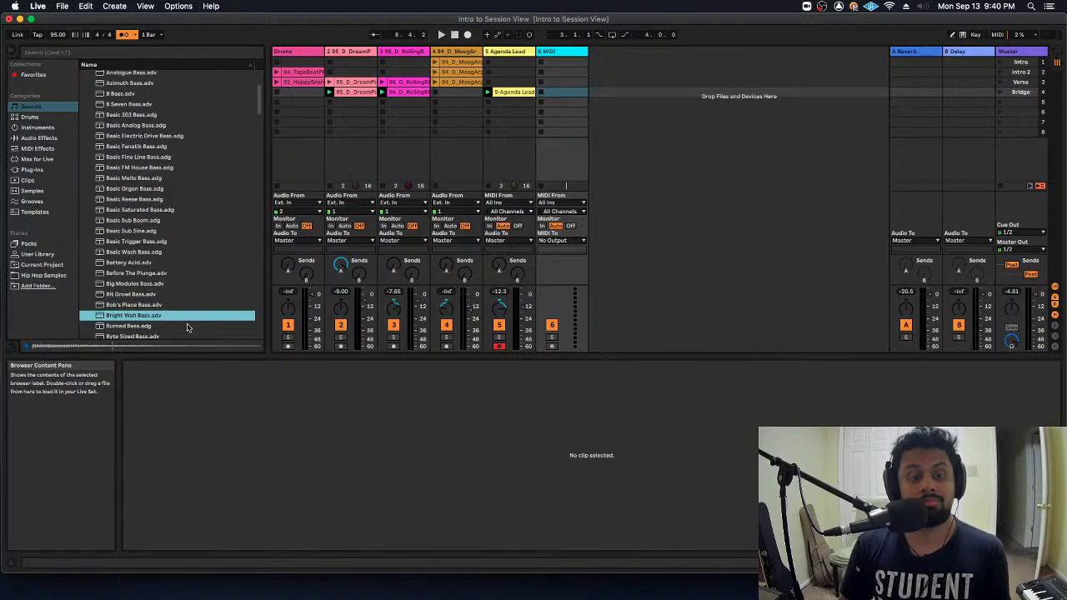
left_click(188, 327)
scroll(187, 327, "down", 1)
left_click(187, 326)
scroll(188, 327, "down", 2)
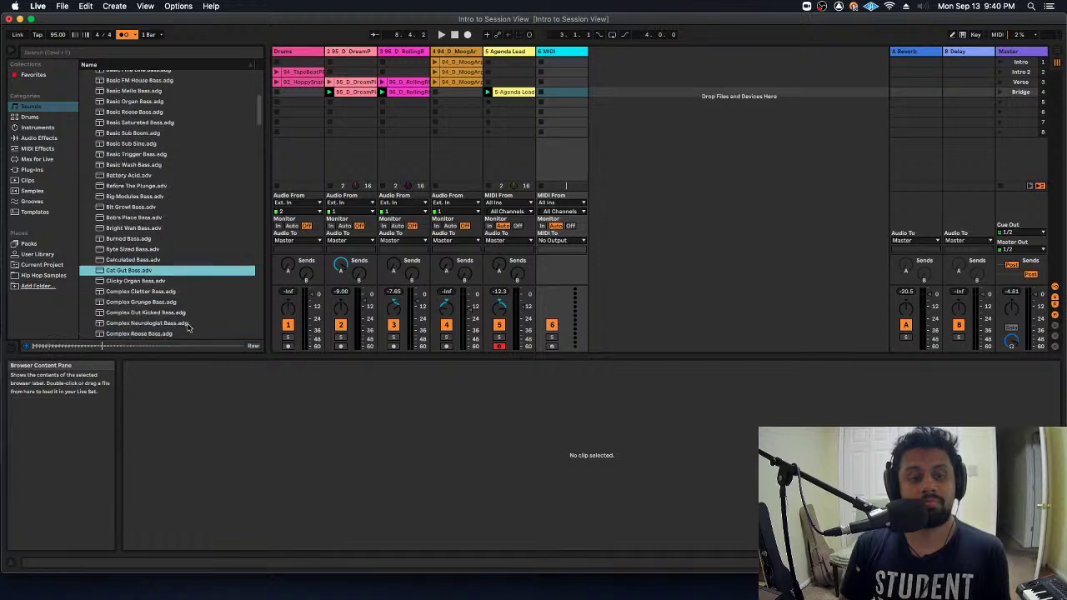
double_click(142, 271)
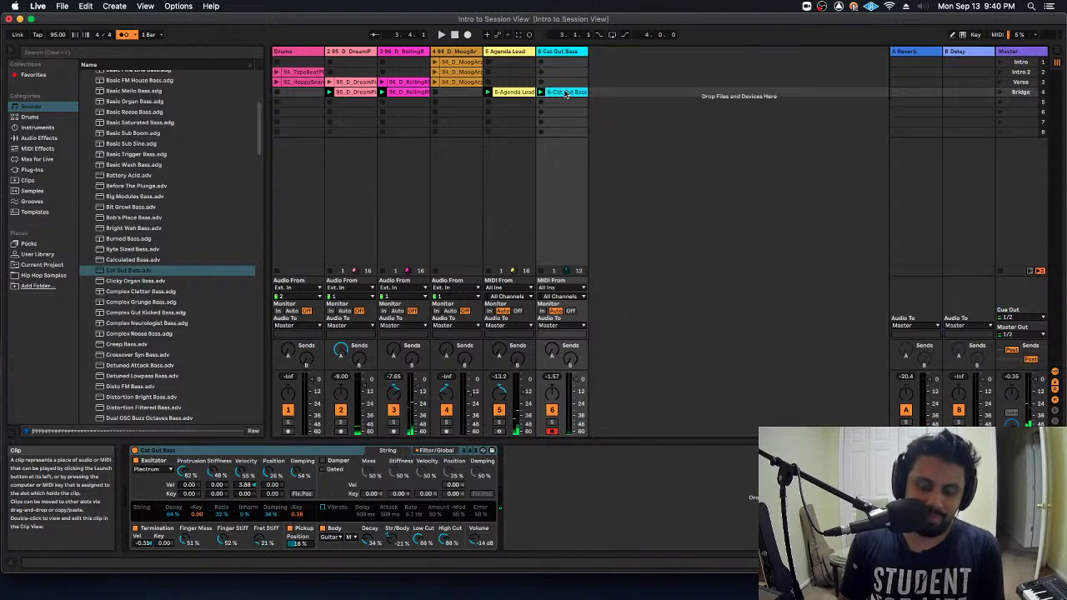
Delete the first take from the Cat Gut Bass track's Bridge slot and record a new looping clip there
key("Delete")
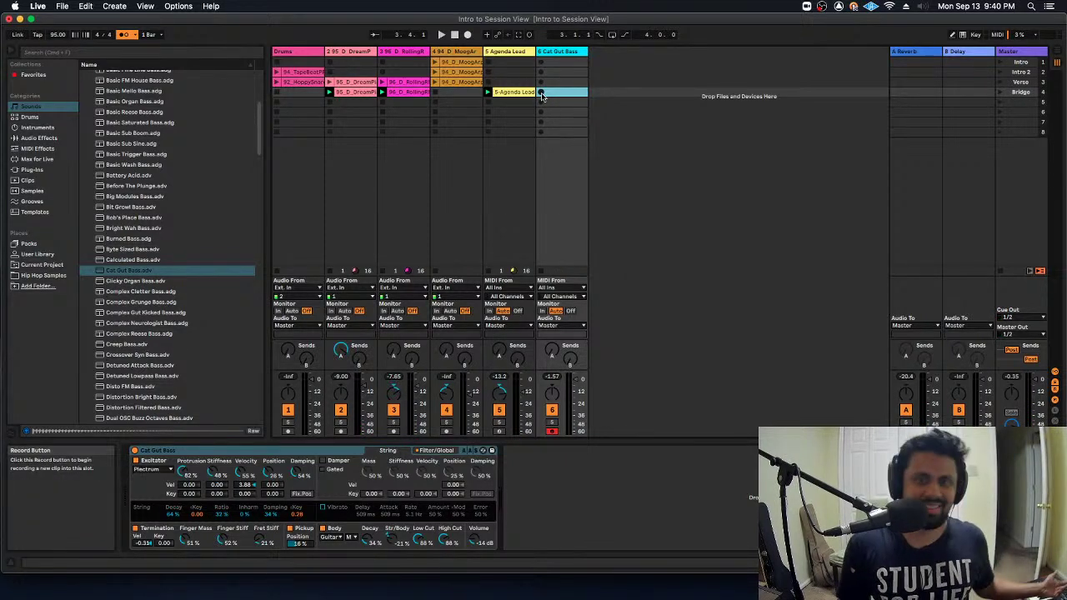
left_click(540, 92)
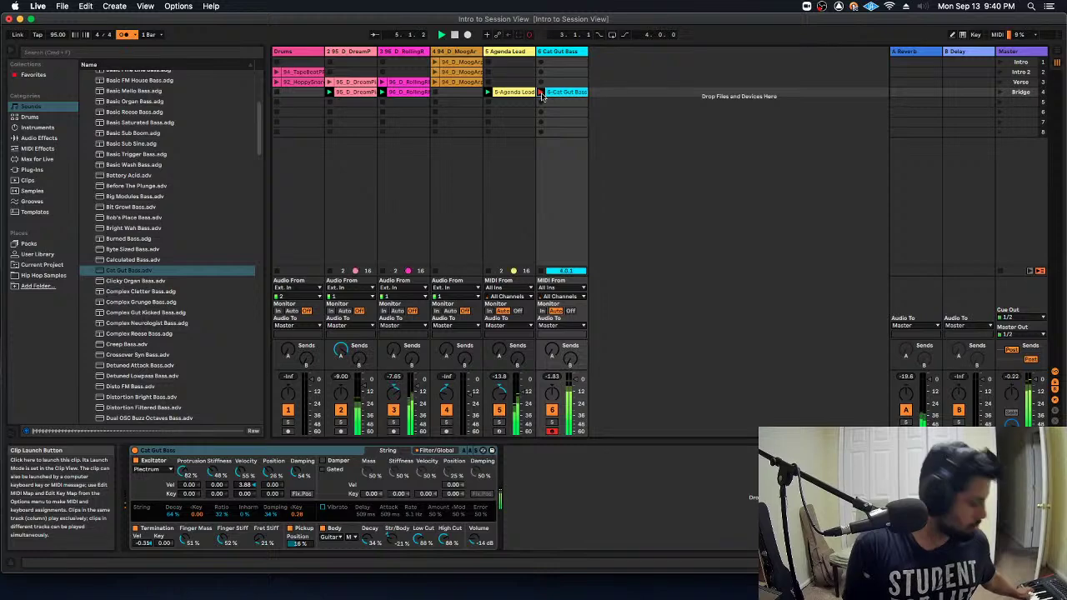
left_click(541, 94)
Open the new Cat Gut Bass clip in the note editor, crop it to its loop and play it back
double_click(559, 92)
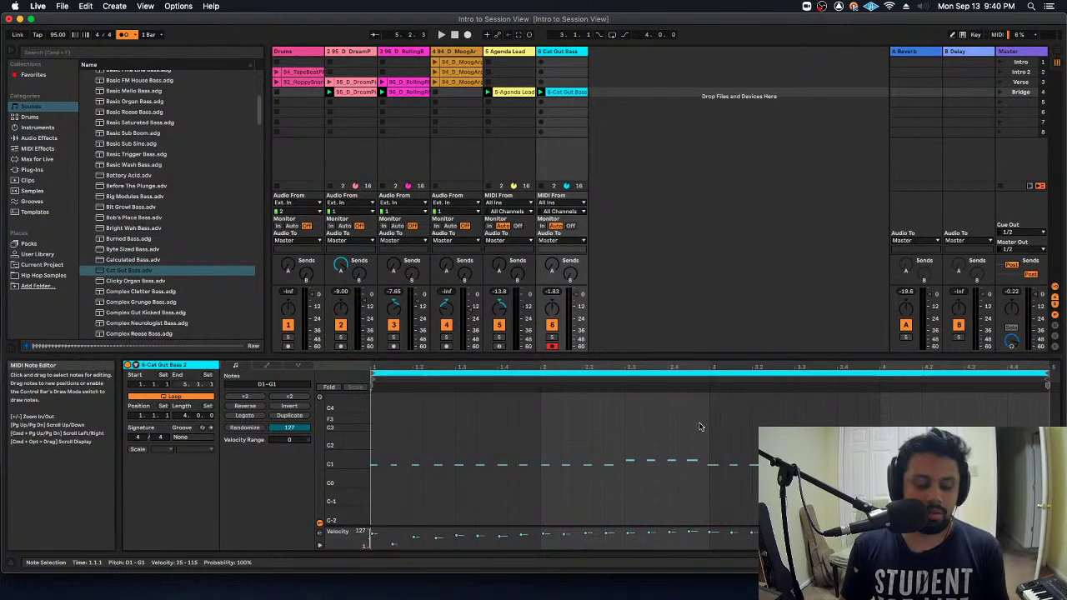
right_click(1048, 375)
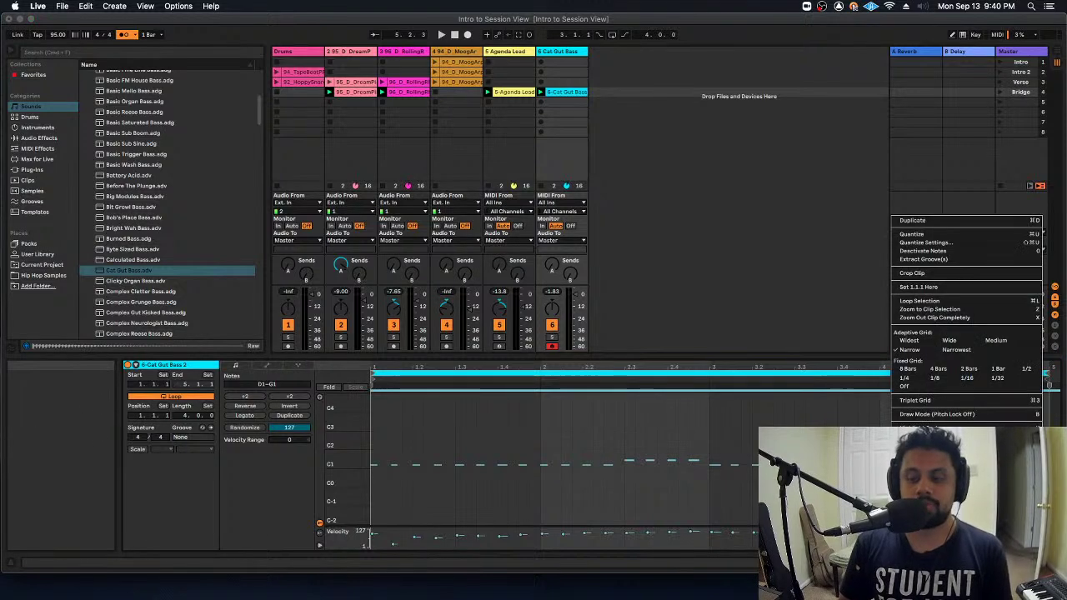
left_click(925, 273)
key("space")
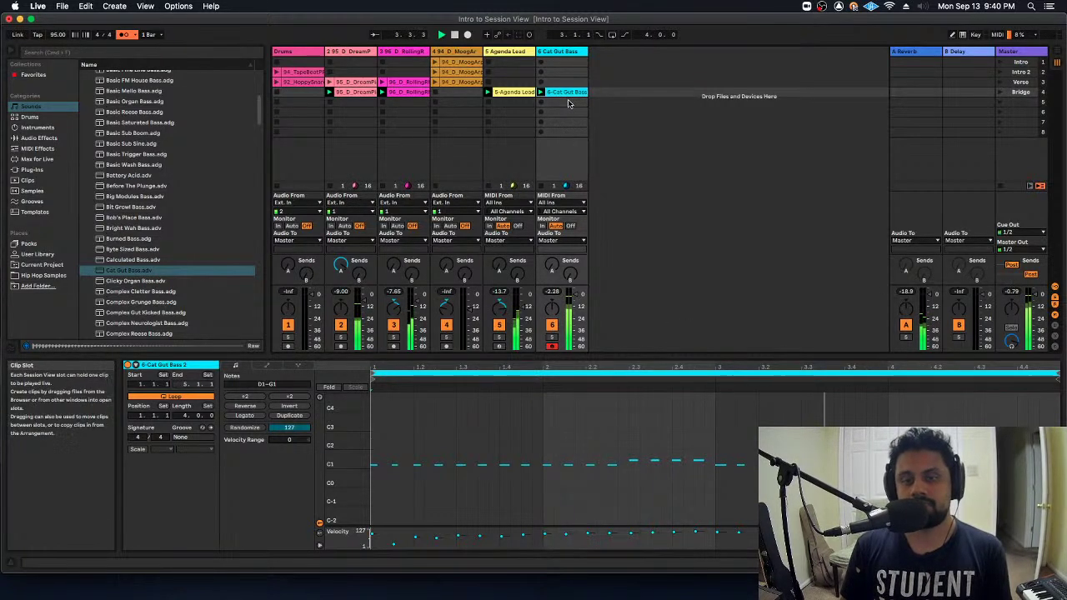
Copy the Cat Gut Bass clip into the Verse scene's slot and launch the Verse scene
left_click_drag(567, 91, 570, 83)
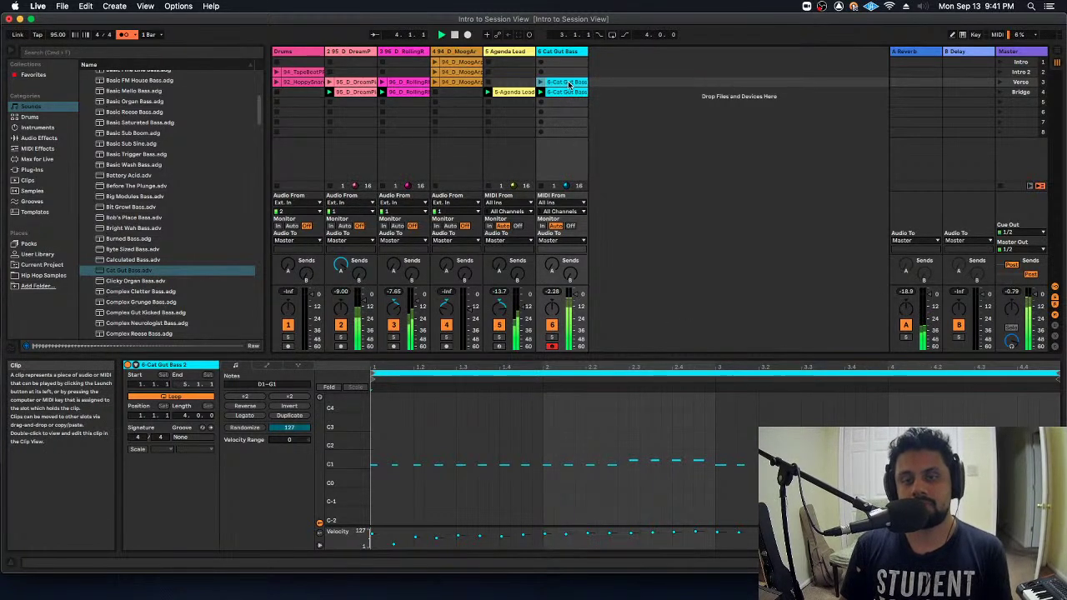
left_click(1000, 84)
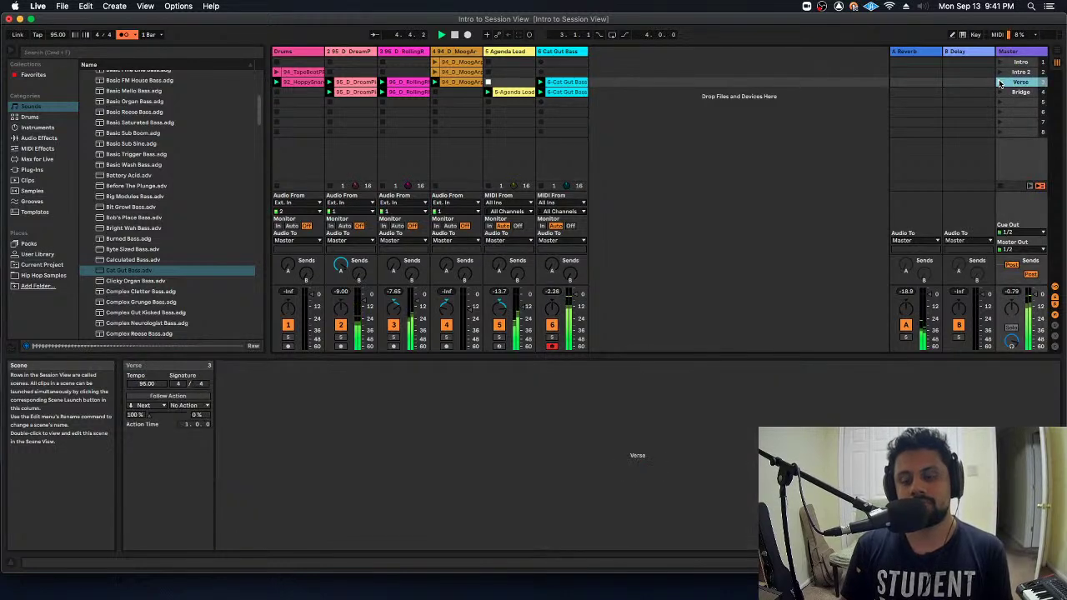
left_click(565, 95)
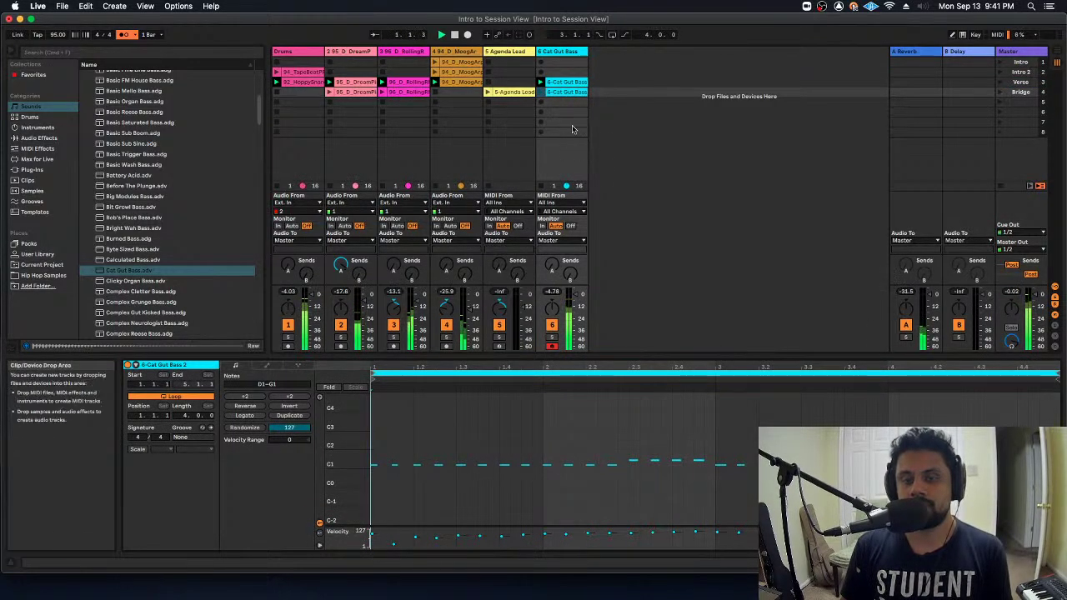
Delete the Cat Gut Bass clip from the Verse slot and play the one in the Bridge slot instead
left_click(564, 83)
key("Delete")
left_click(564, 92)
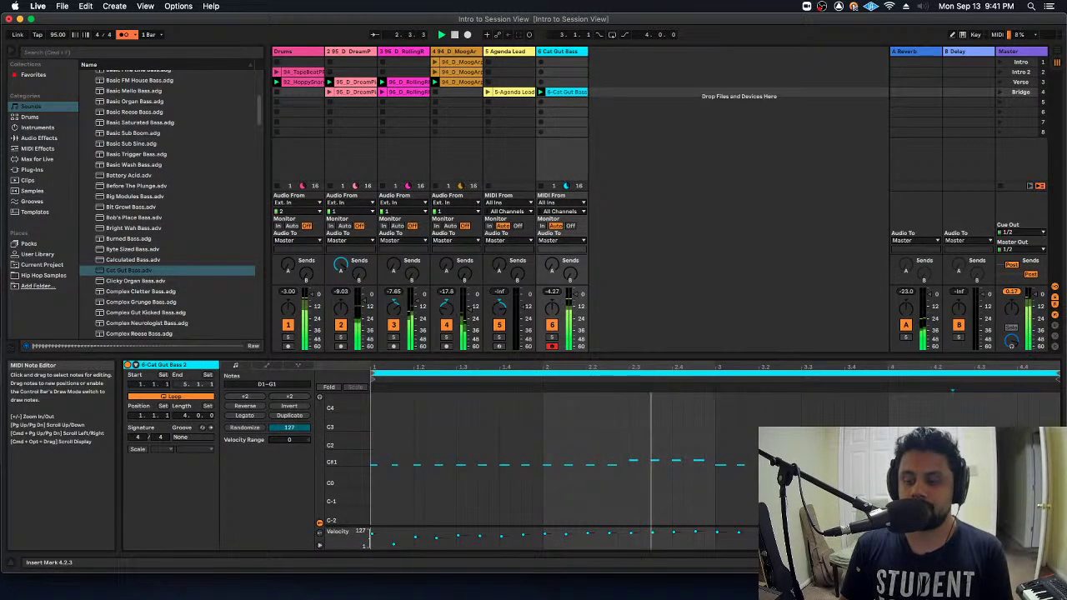
Adjust the closing notes in bar 4 of the Cat Gut Bass clip, with F1 at 4.4.1 and G1 at the end
left_click(952, 463)
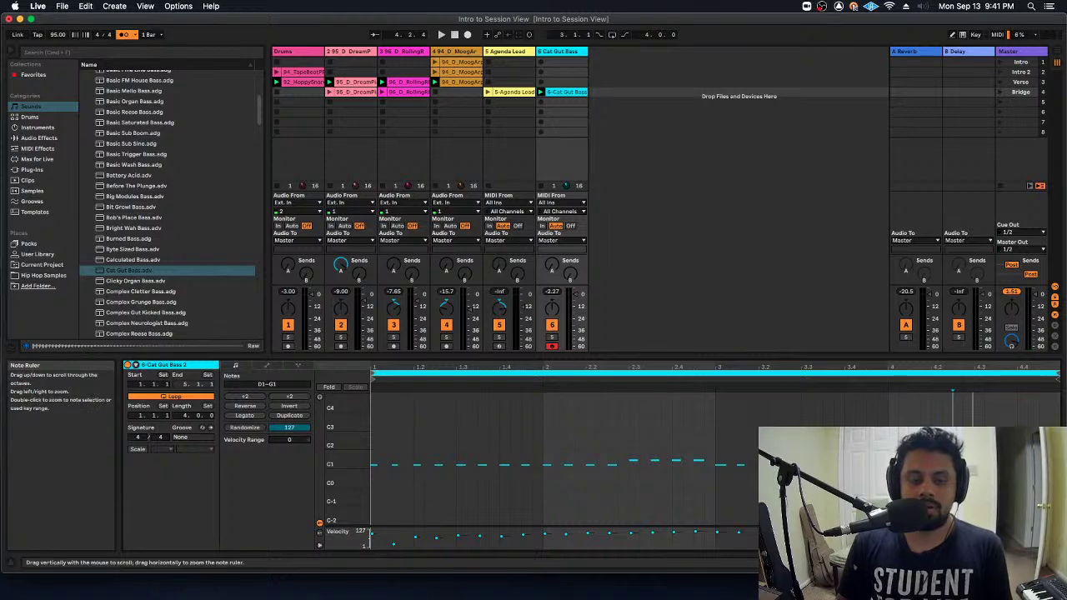
left_click_drag(332, 476, 354, 460)
double_click(359, 459)
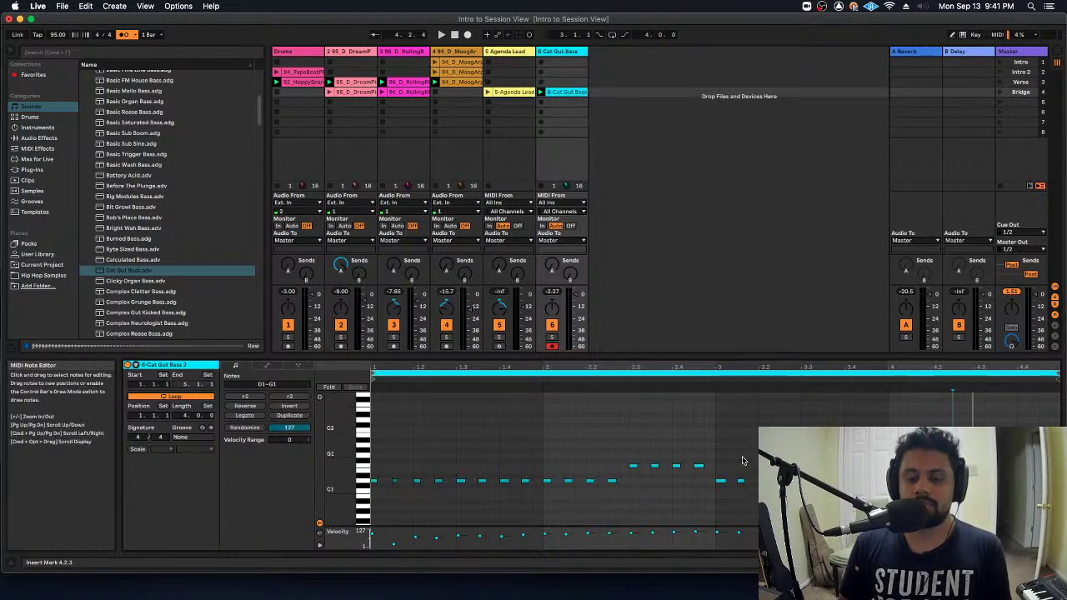
left_click(958, 481)
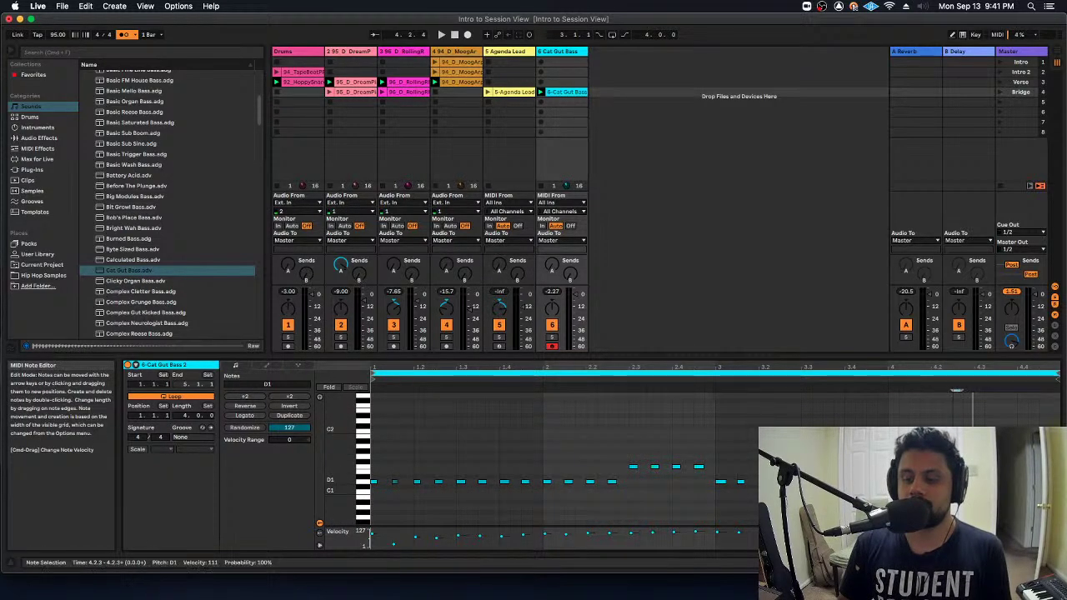
key("space")
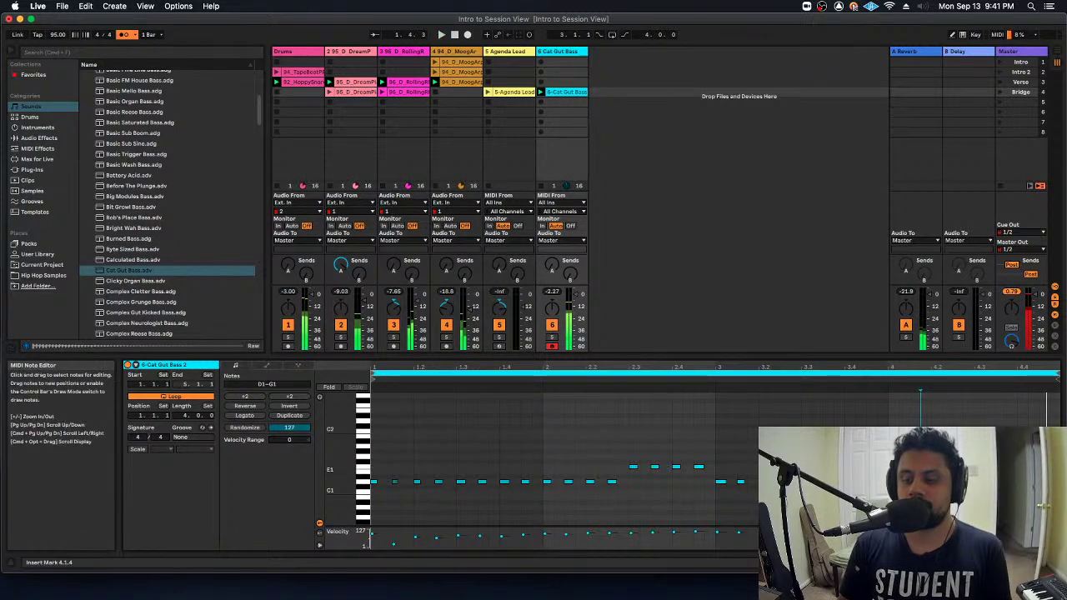
left_click(1023, 466)
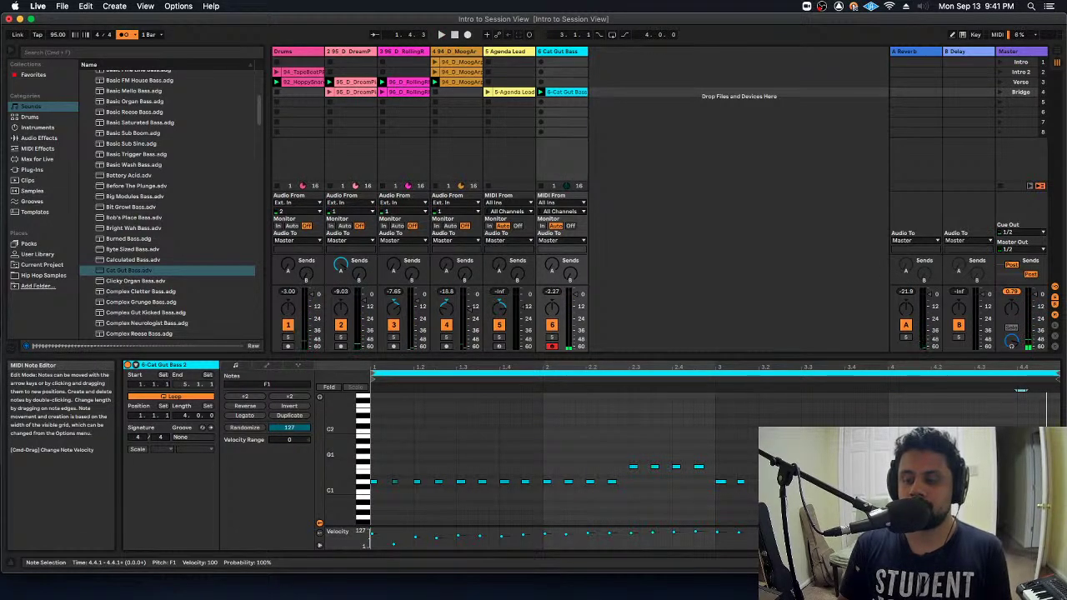
left_click(712, 233)
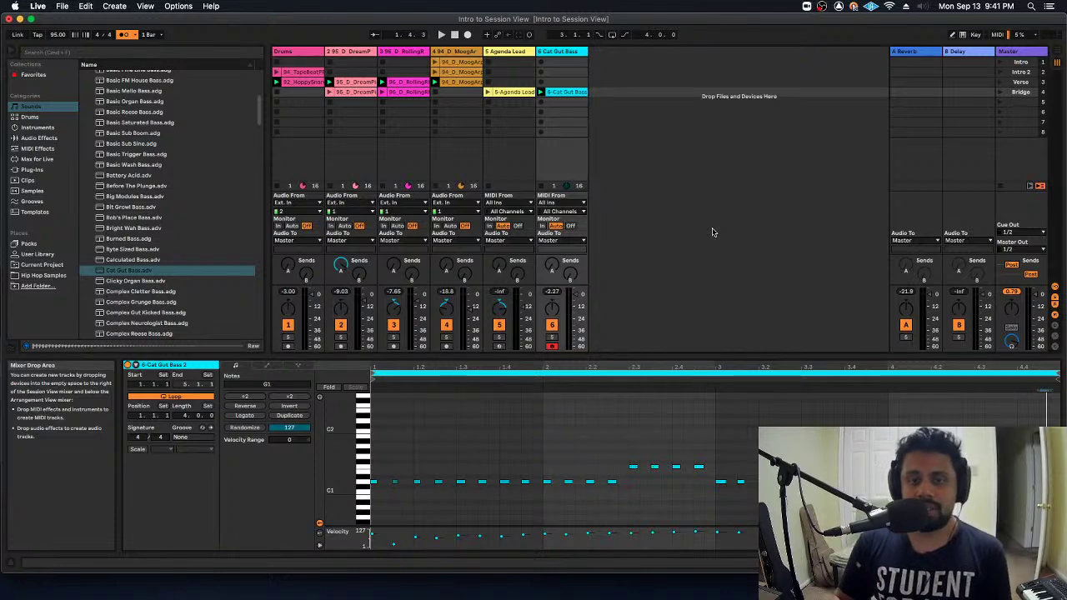
Copy the Cat Gut Bass clip from the Bridge slot into the Verse scene's slot
left_click_drag(568, 92, 567, 83)
left_click(635, 104)
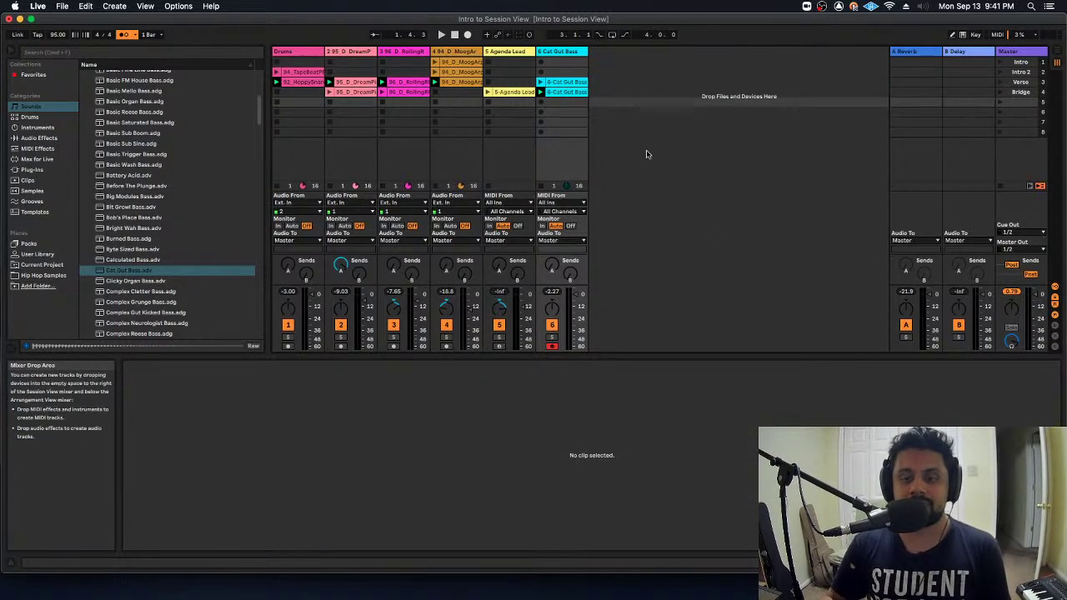
Add an audio track after Cat Gut Bass, set its external input to channel 3 and arm it for recording
key("super+t")
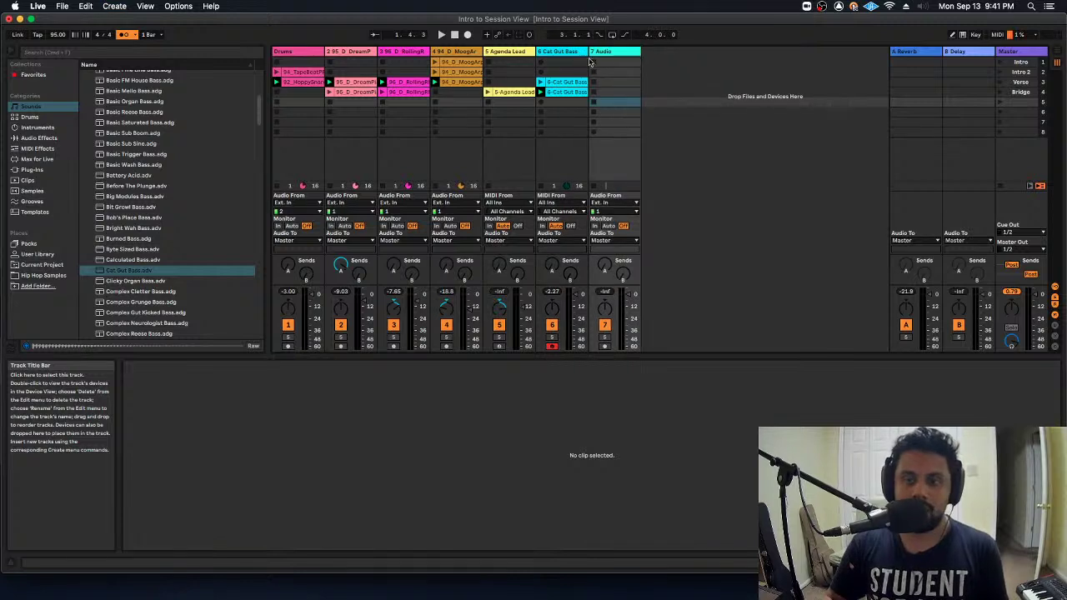
left_click(614, 211)
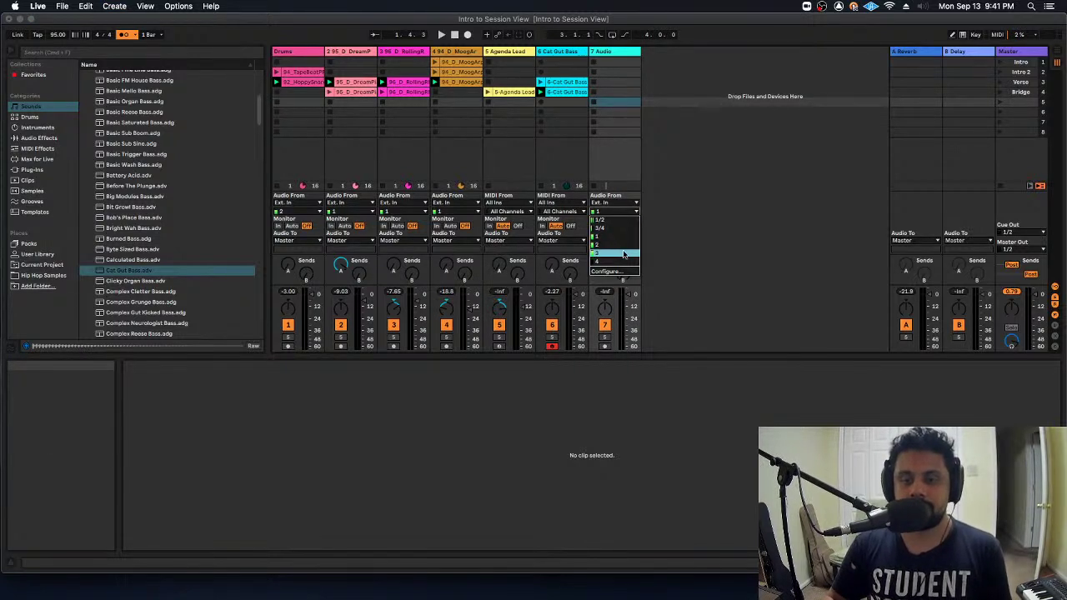
left_click(624, 253)
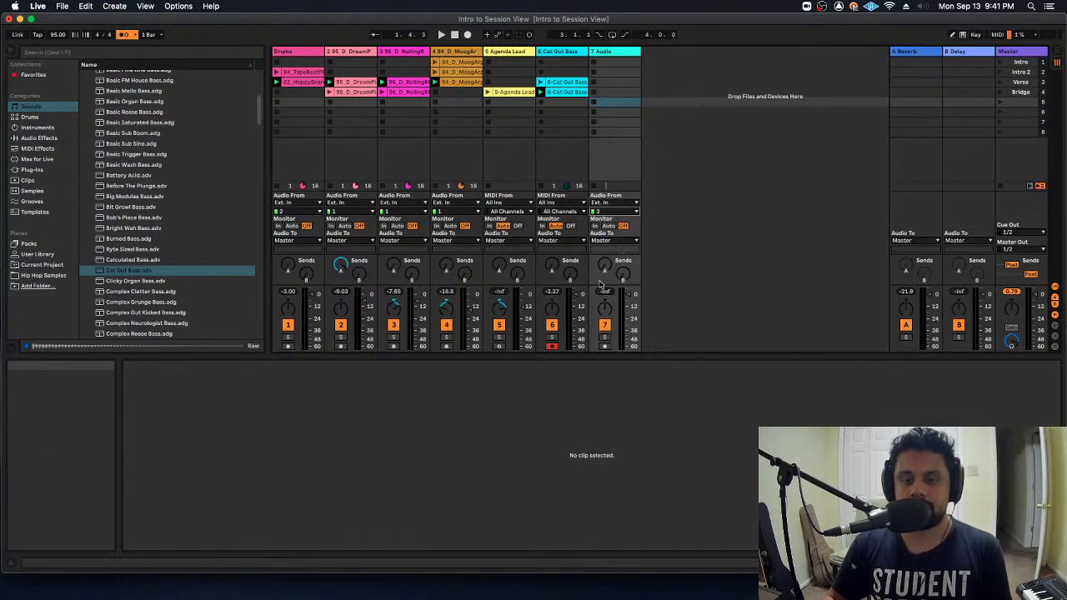
left_click(605, 346)
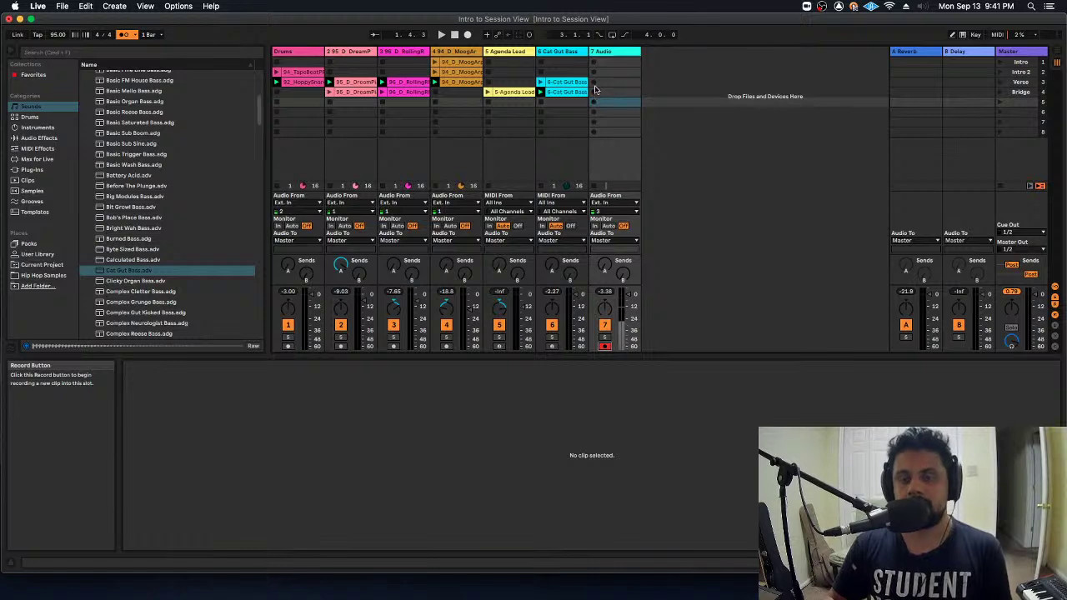
Launch the Bridge scene and record a four-bar audio clip into track 7's Bridge slot
left_click(999, 93)
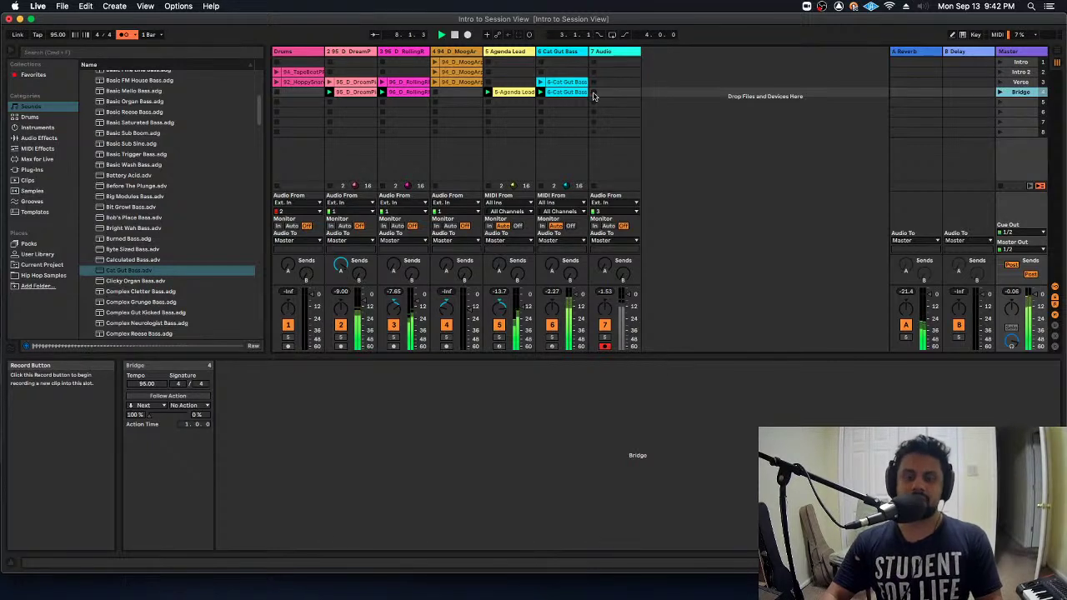
left_click(594, 93)
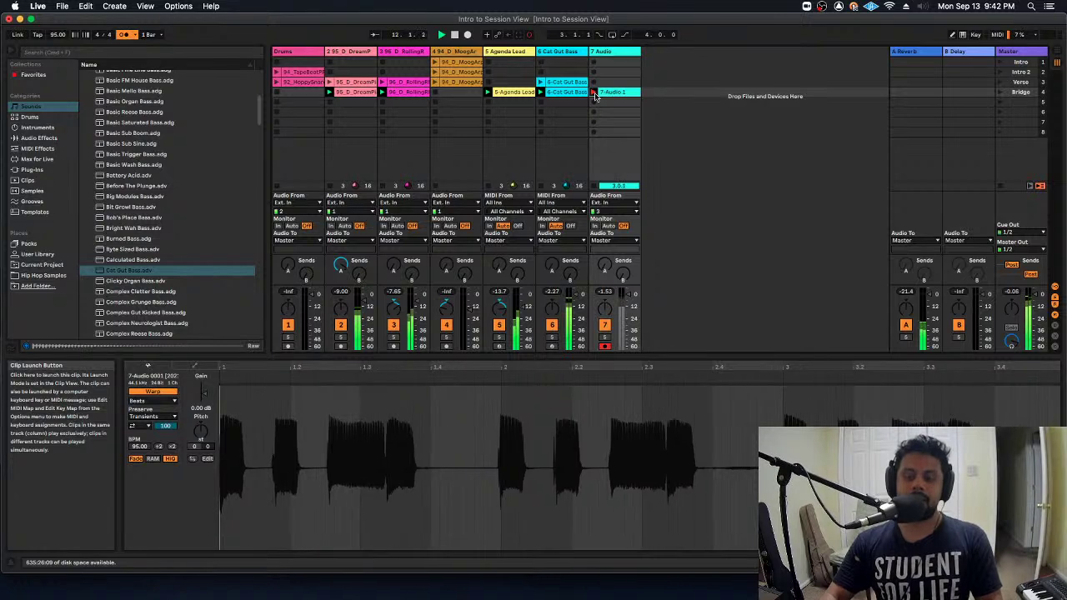
left_click(594, 92)
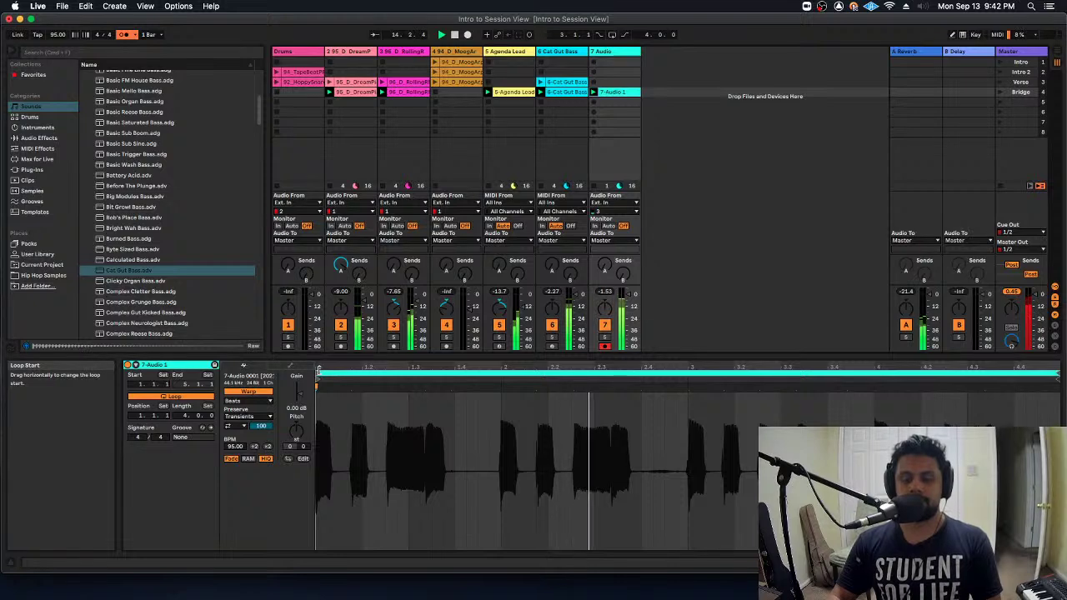
Loop only bar 3 of the recorded track 7 clip, from 3.1.1 to 4.1.1
left_click_drag(319, 369, 874, 384)
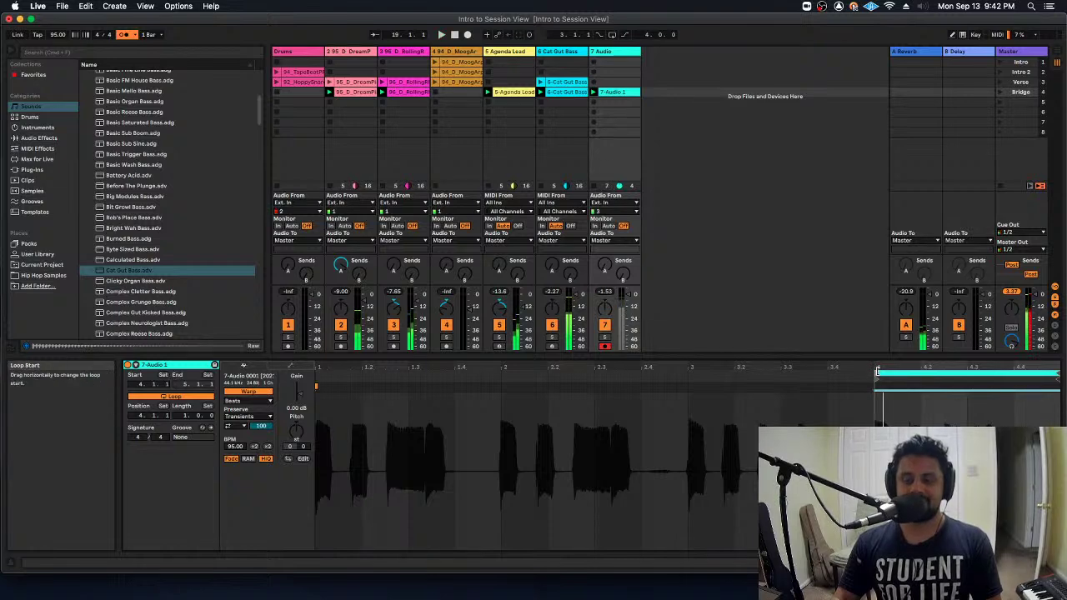
mouse_move(874, 379)
left_mouse_down()
mouse_move(678, 379)
mouse_move(690, 375)
left_mouse_up()
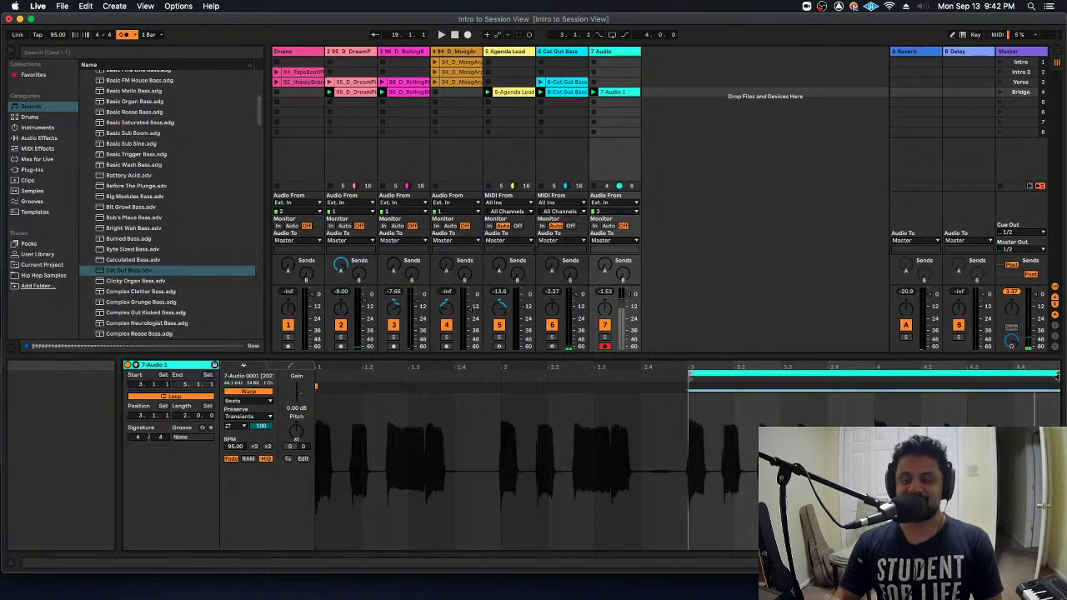
mouse_move(1057, 374)
left_mouse_down()
mouse_move(857, 381)
mouse_move(874, 381)
left_mouse_up()
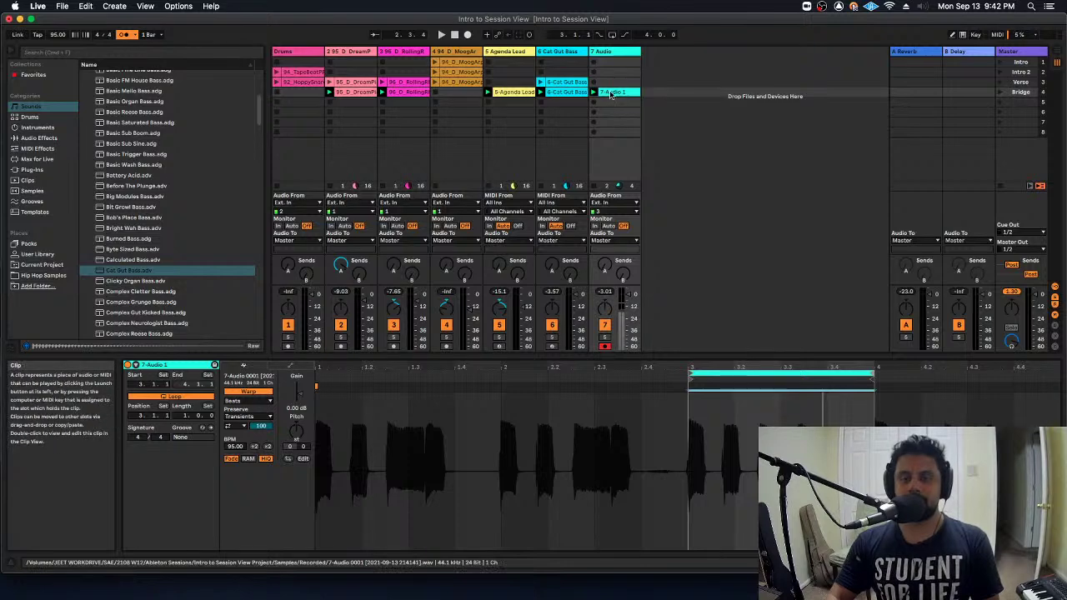
Add another audio track and copy the recorded track 7 clip into its Bridge slot
key("super+t")
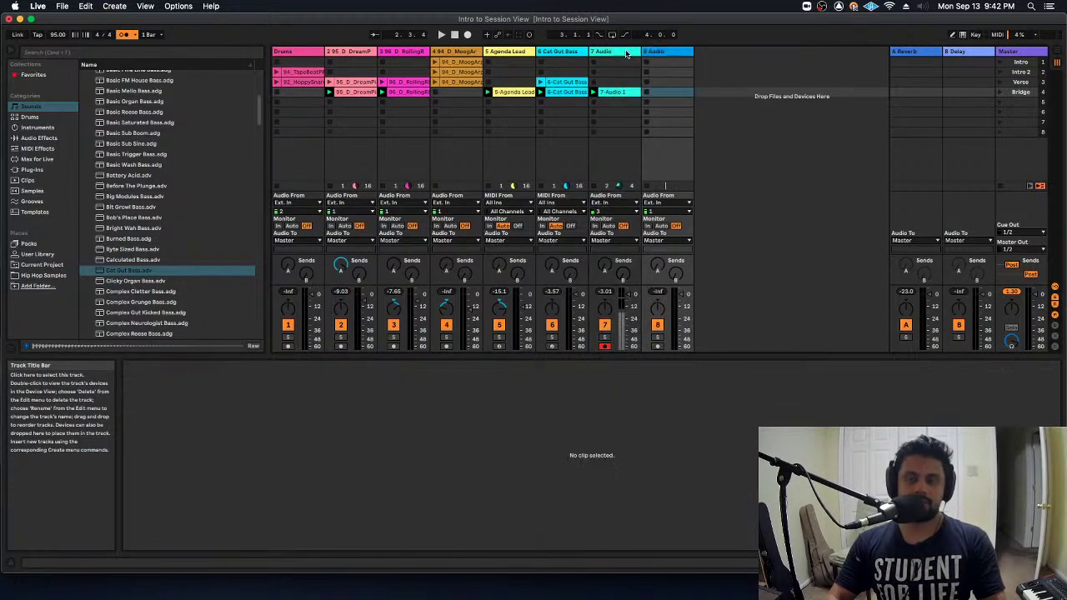
left_click_drag(612, 92, 667, 91)
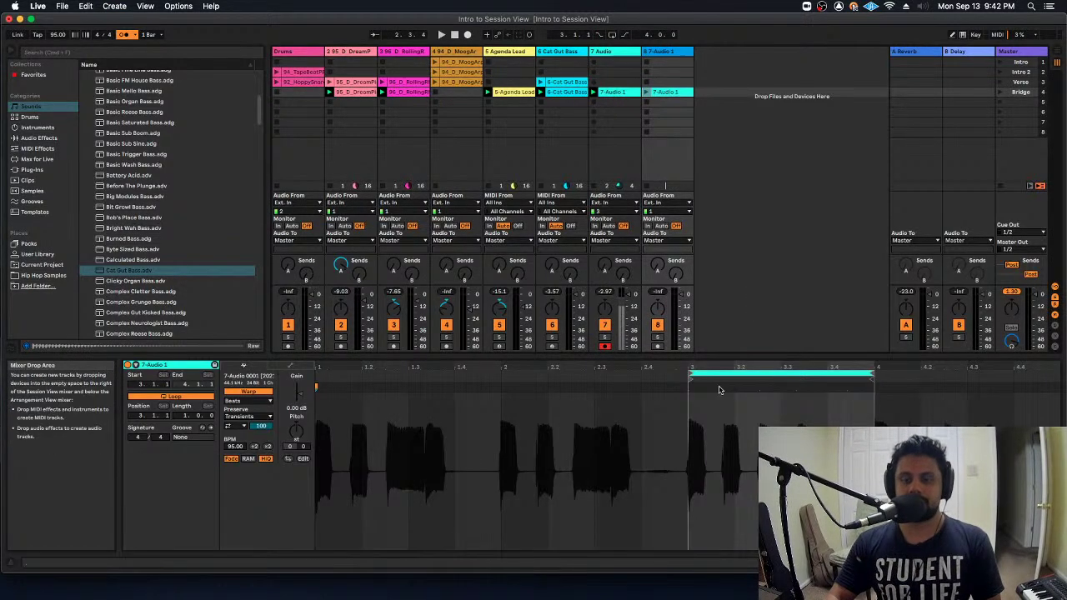
Loop only bar 2 of the copied clip on track 8, from 2.1.1 to 3.1.1, and play the layered clips
left_click_drag(685, 369, 502, 369)
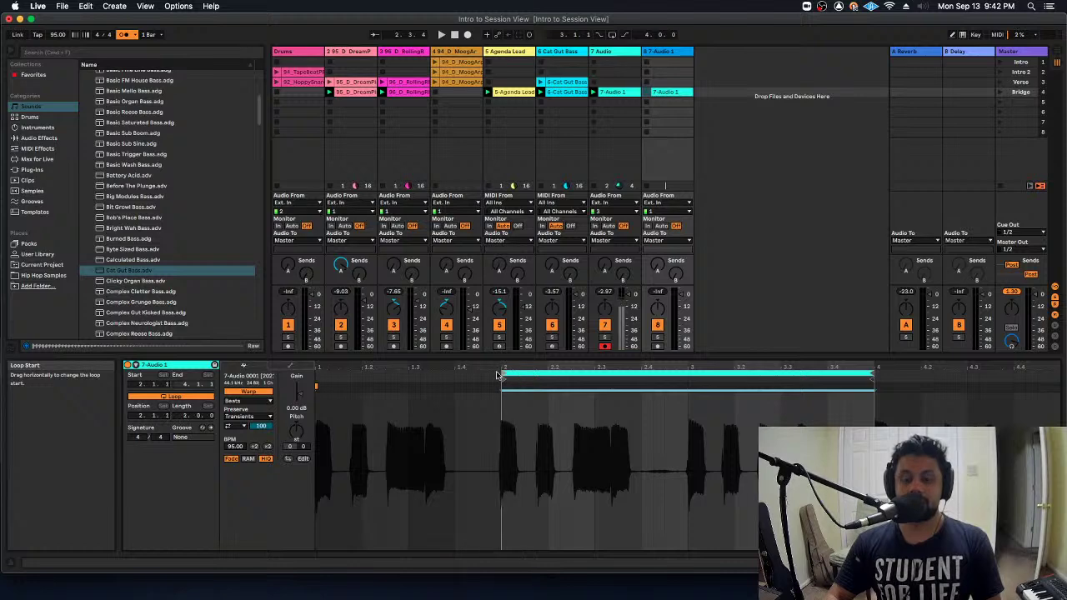
left_click_drag(874, 370, 687, 371)
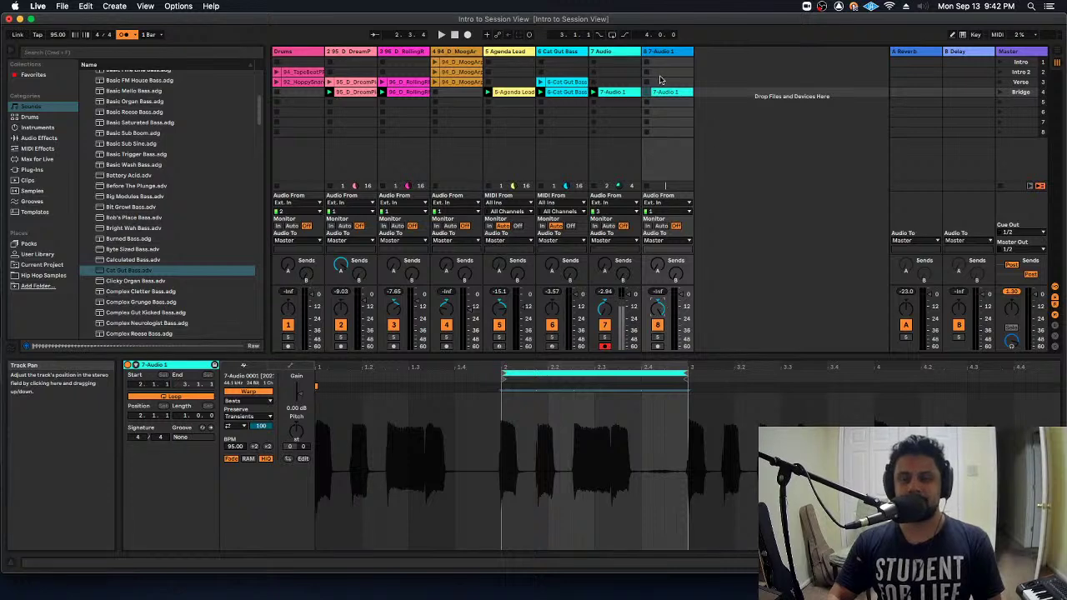
key("space")
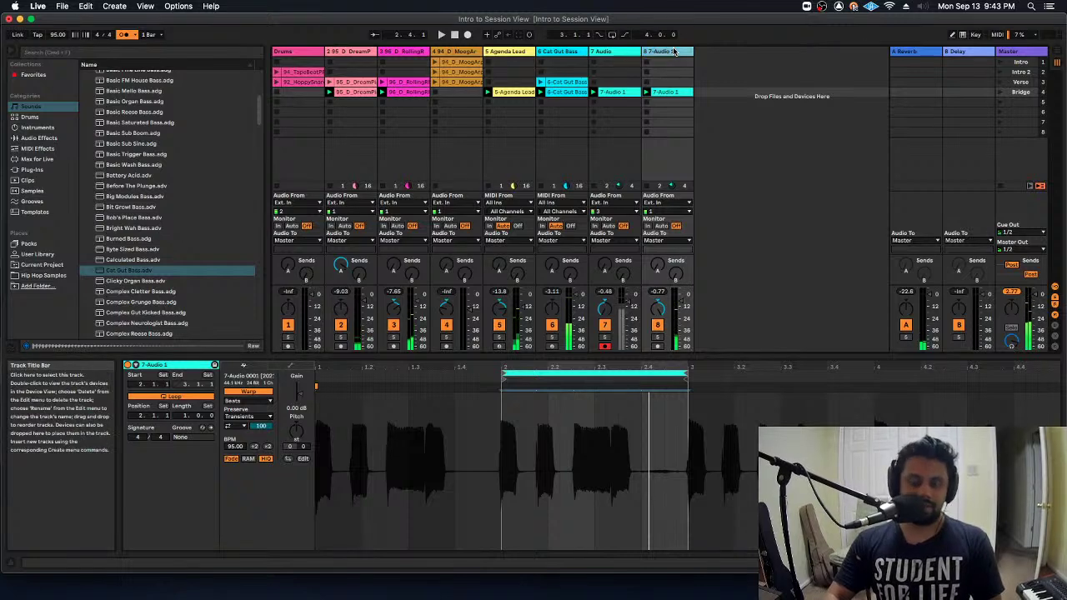
Add audio track 9, set its external input to channel 3 and arm it for recording
key("super+t")
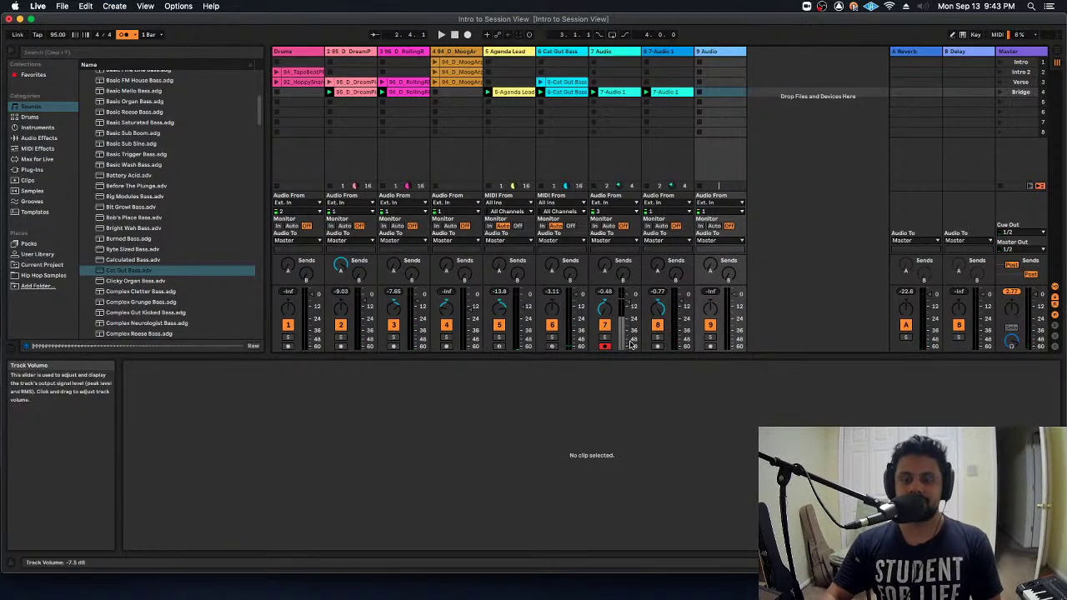
left_click(720, 211)
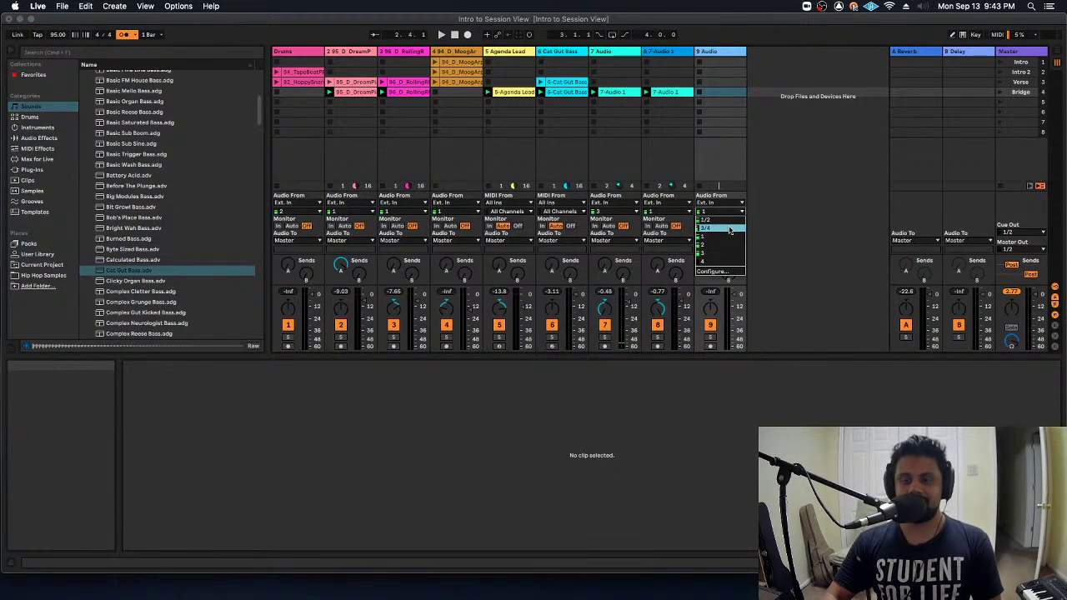
left_click(717, 250)
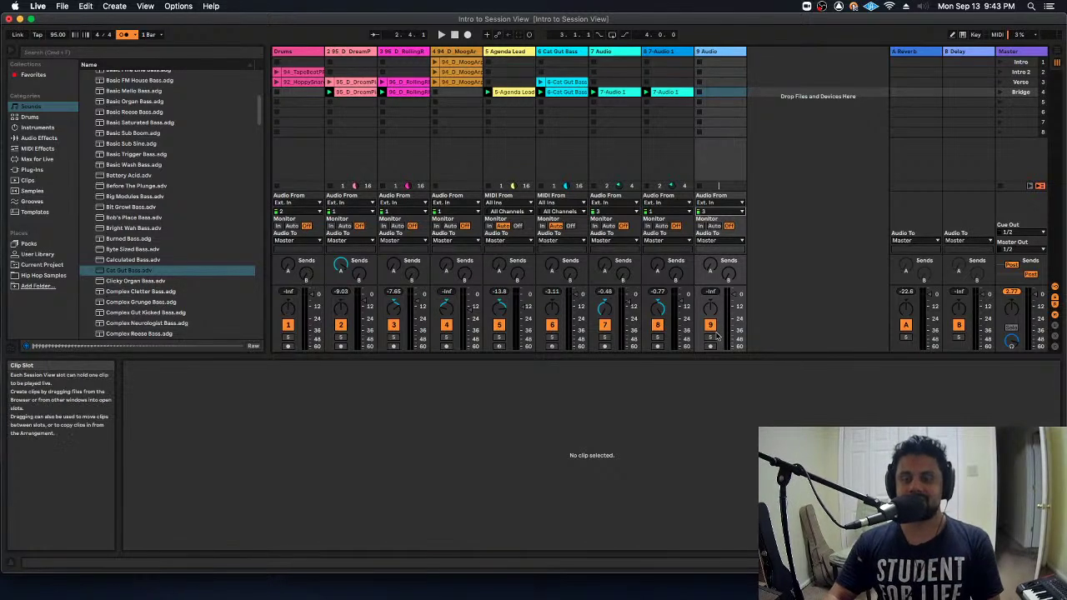
left_click(710, 348)
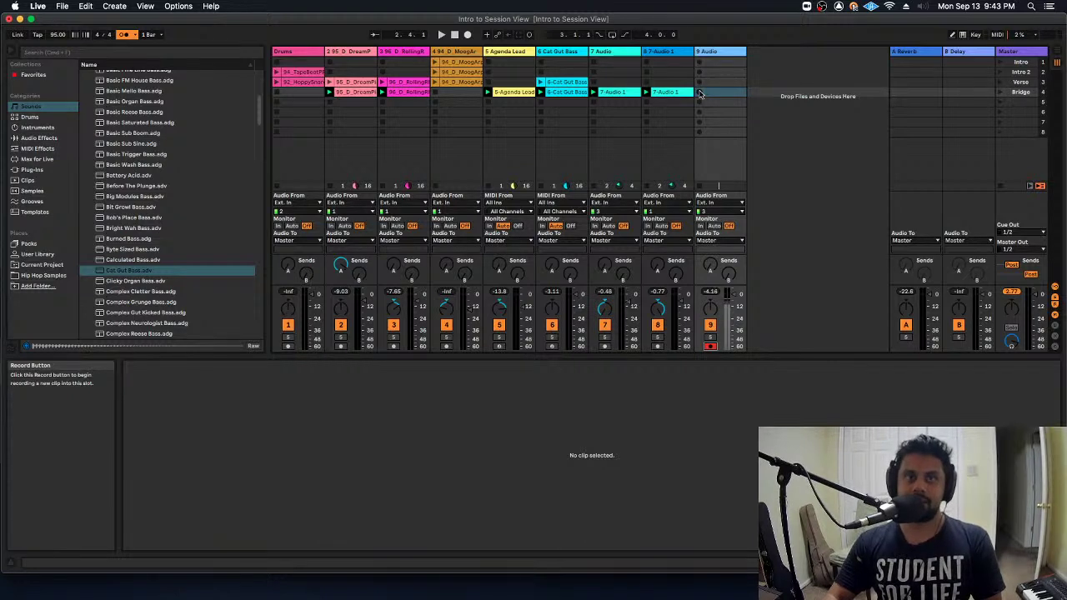
Record a four-bar audio clip into track 9's Bridge slot during playback and move its loop start to 2.1.1
left_click(700, 93)
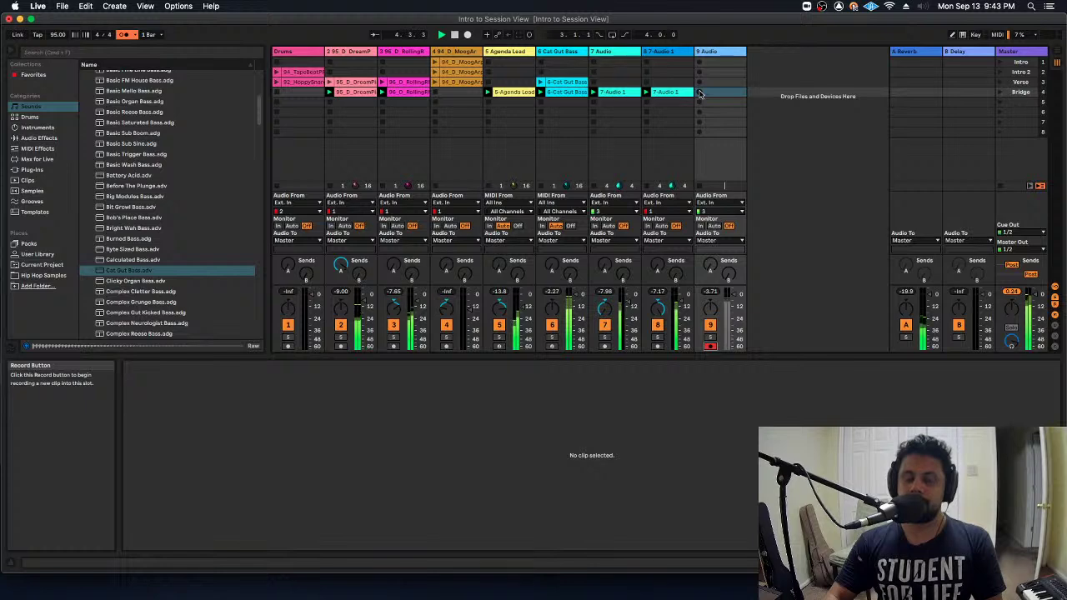
left_click(700, 93)
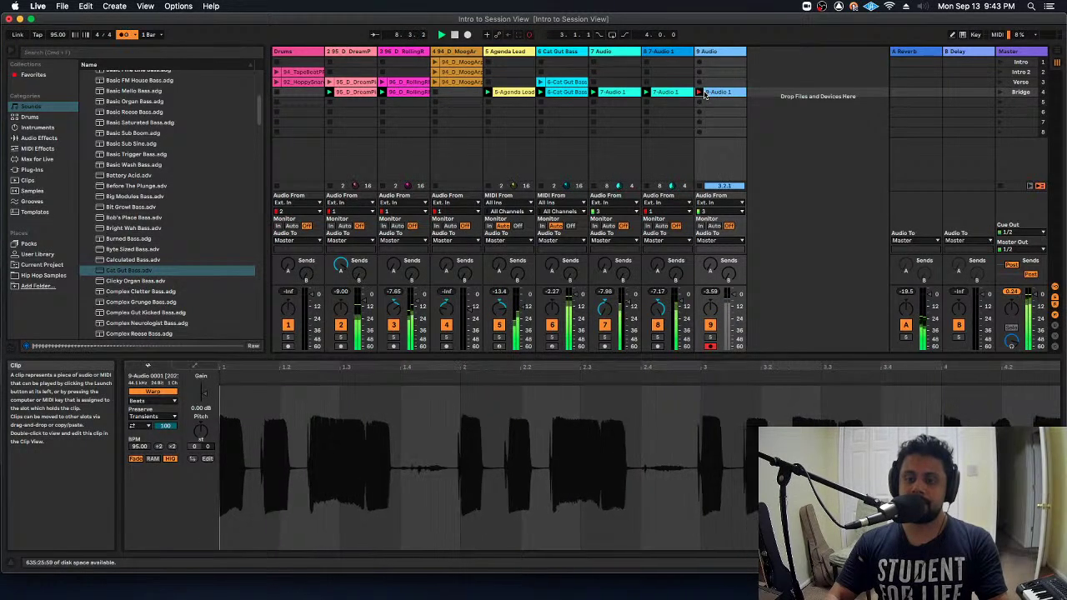
left_click(703, 92)
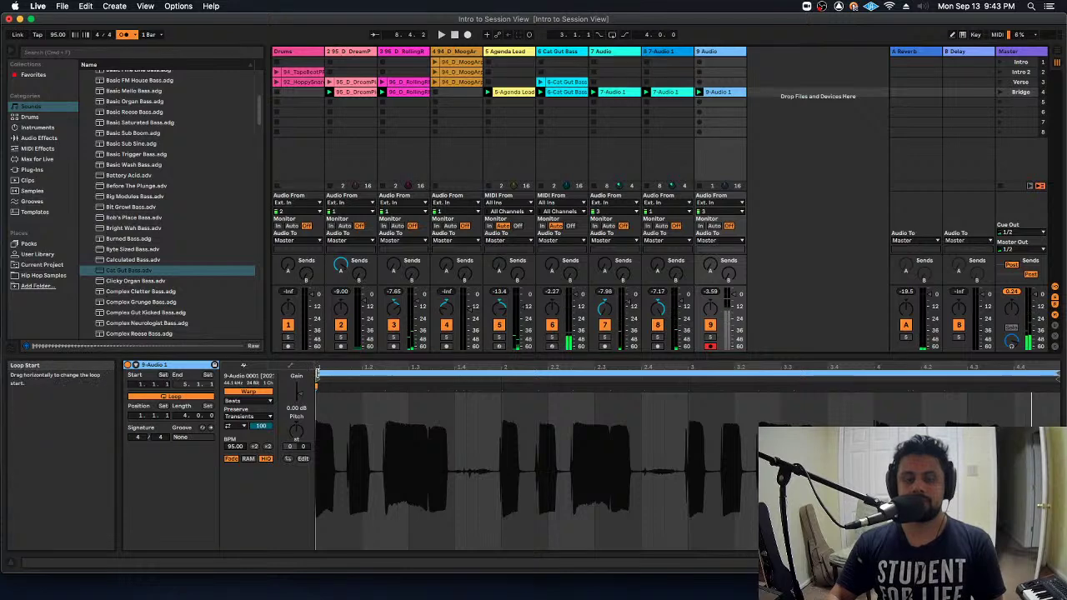
left_click_drag(319, 369, 523, 366)
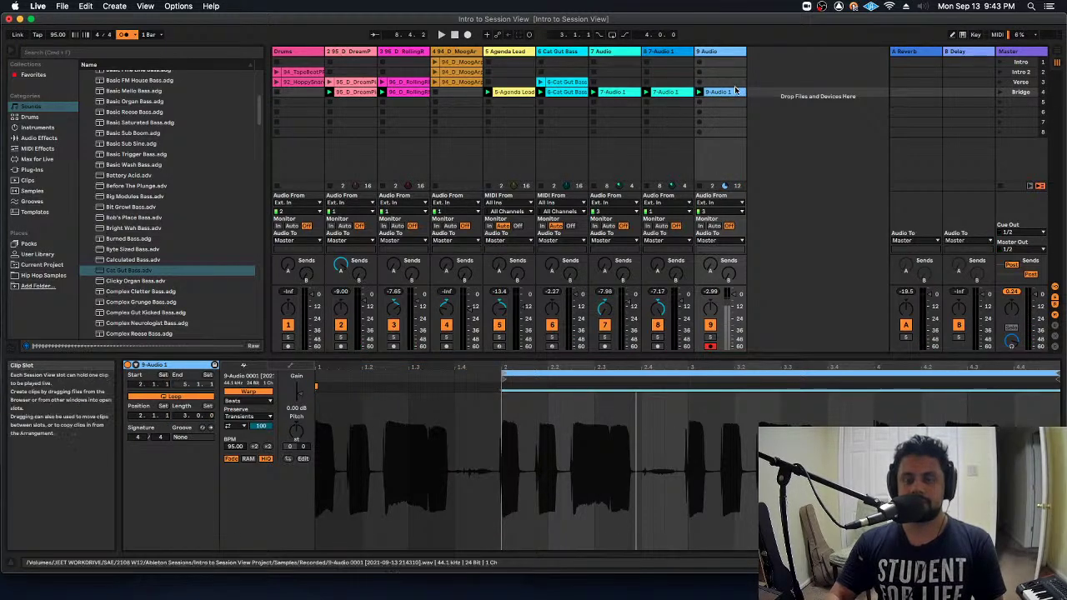
Copy the track 9 clip to a new track 10 and loop only bar 3 of the copy, from 3.1.1 to 4.1.1
left_click_drag(717, 91, 788, 96)
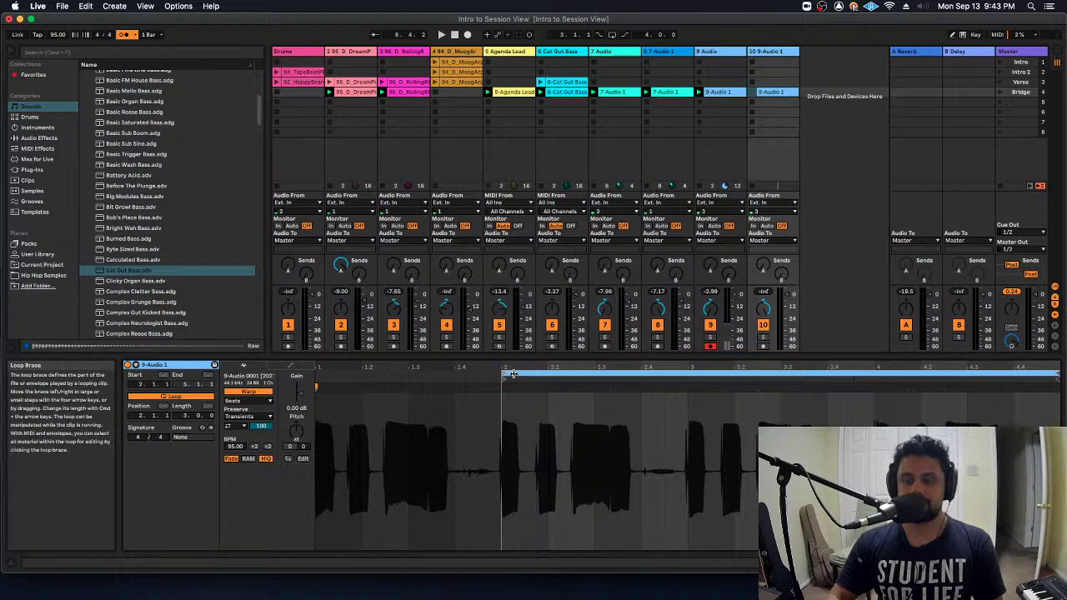
left_click_drag(505, 373, 709, 373)
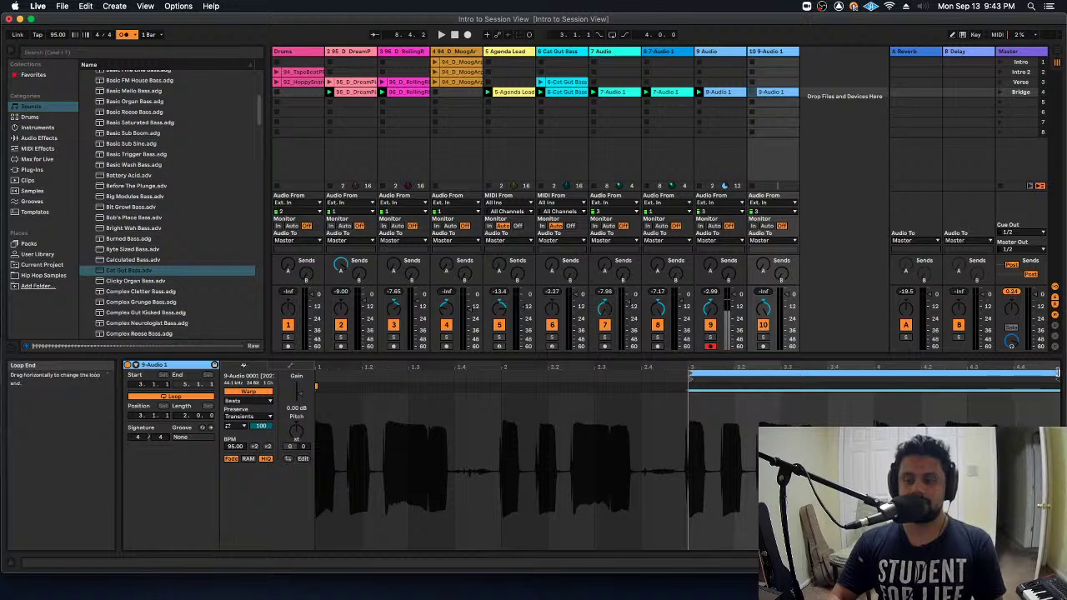
left_click_drag(1060, 374, 874, 374)
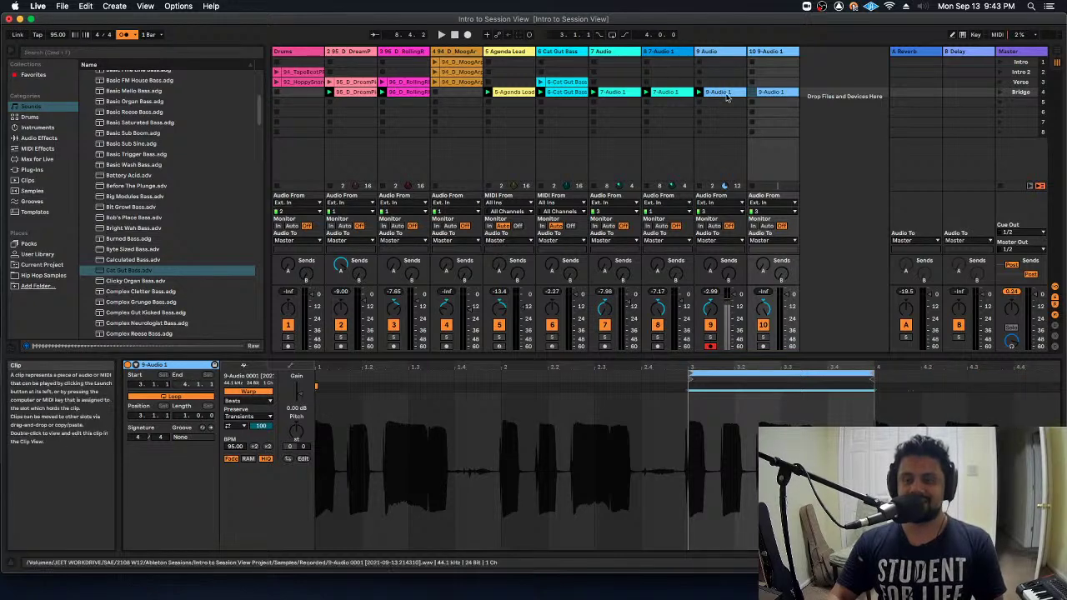
Shorten the original track 9 clip's loop to bar 2 by ending it at 3.1.1
key("super+z")
key("super+z")
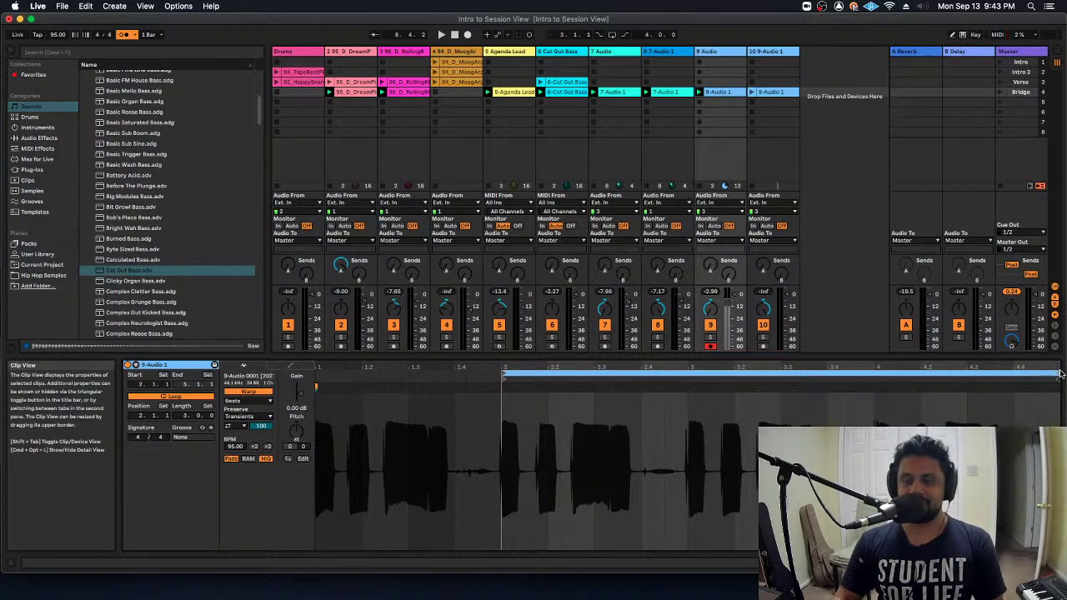
mouse_move(1060, 374)
left_mouse_down()
mouse_move(672, 397)
mouse_move(688, 398)
left_mouse_up()
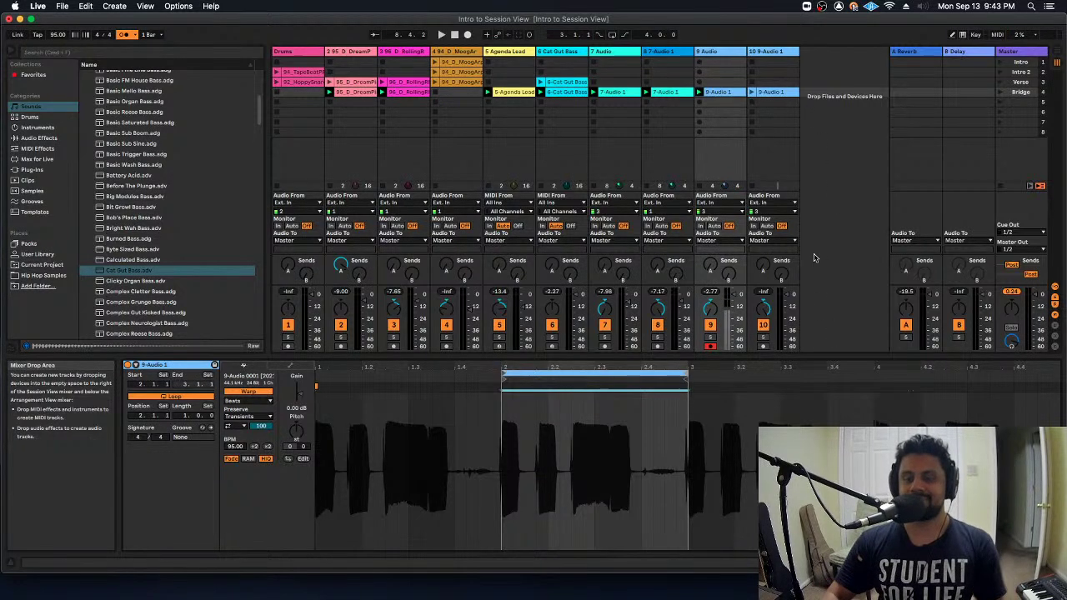
Disarm track 9 and play the layered Bridge clips together, including the copy on track 10
left_click(709, 346)
key("space")
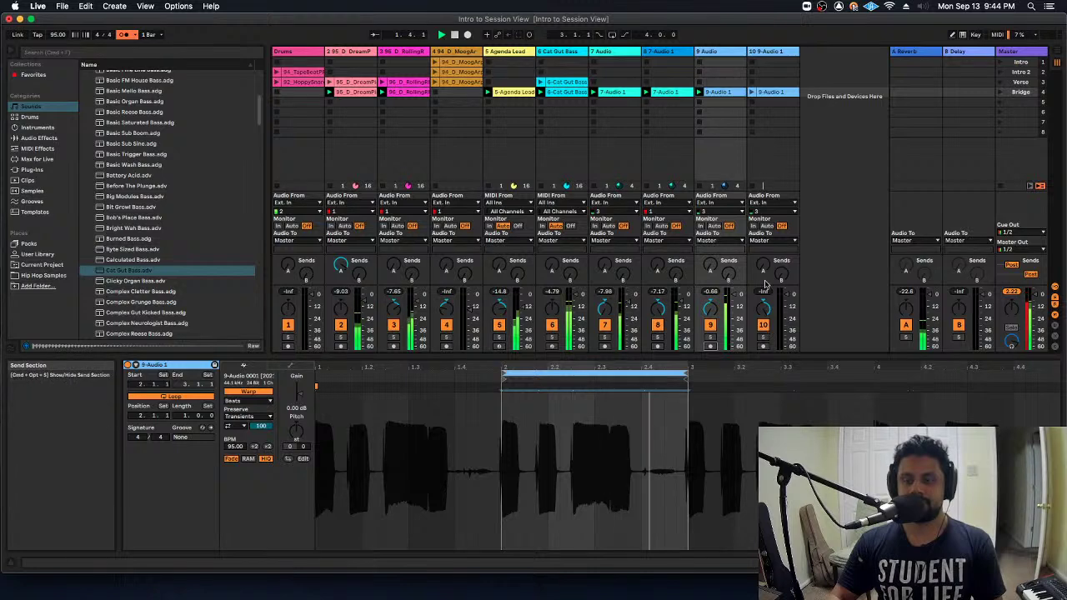
left_click(777, 227)
key("Up")
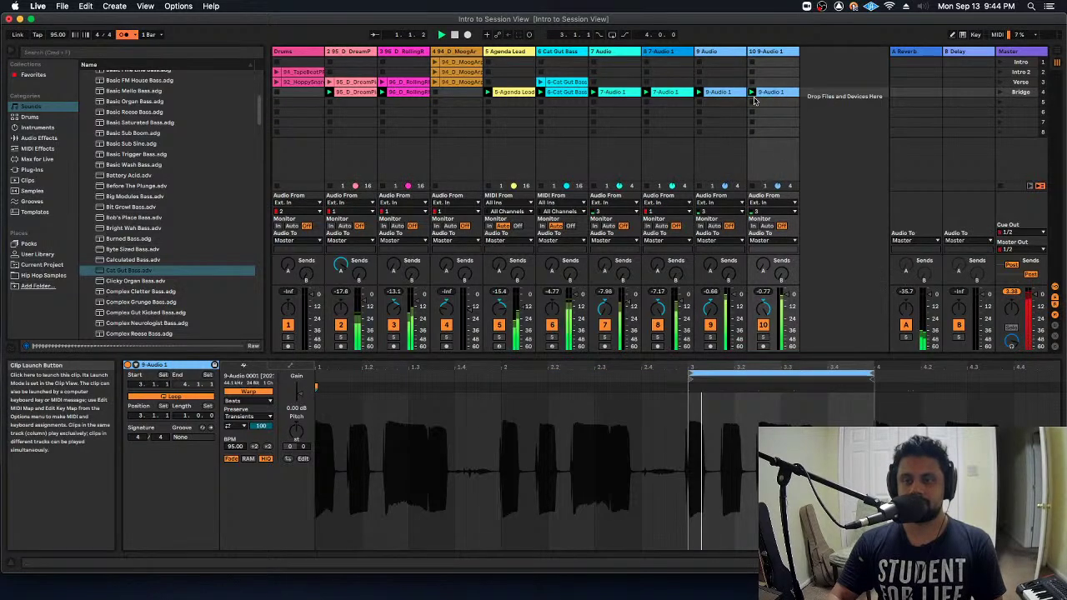
scroll(783, 307, "down", 2)
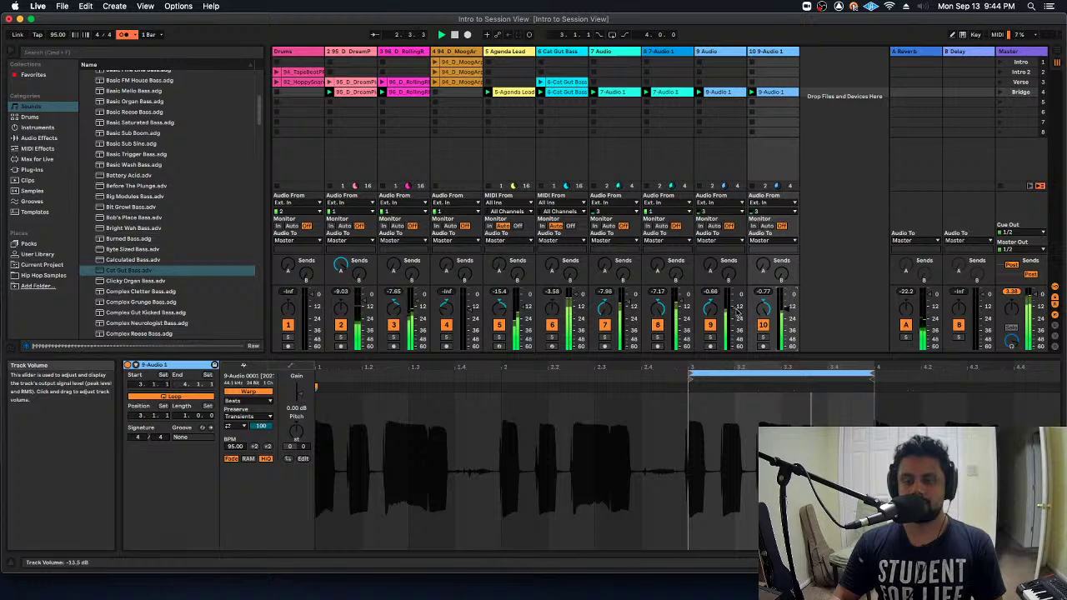
Raise the Reverb and Delay sends on the recorded audio tracks 7 to 10
left_click_drag(709, 267, 709, 218)
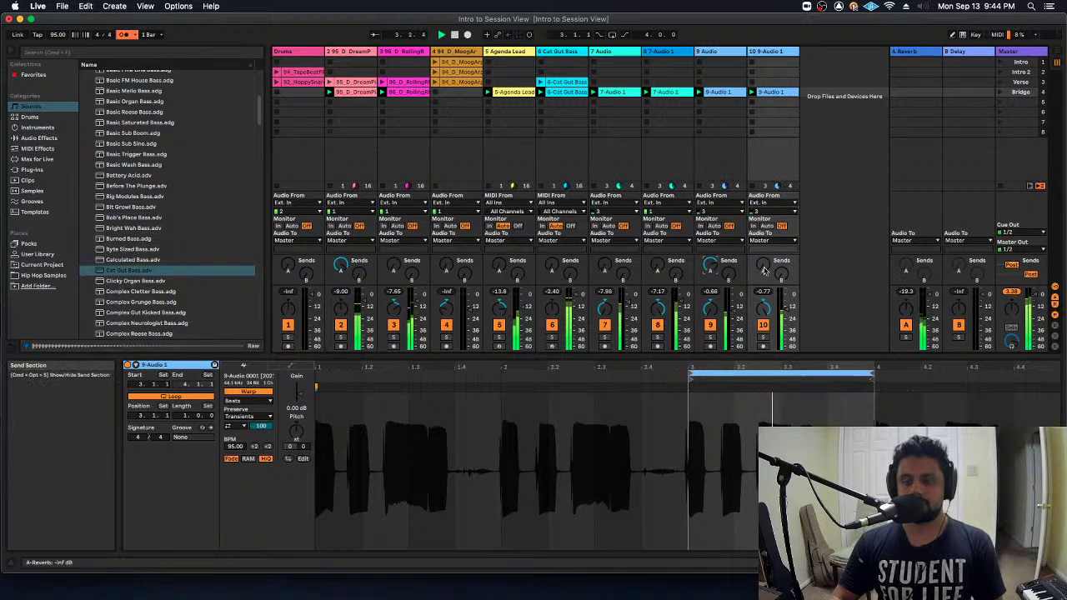
mouse_move(764, 269)
left_mouse_down()
mouse_move(765, 219)
mouse_move(764, 281)
left_mouse_up()
left_click_drag(657, 268, 657, 223)
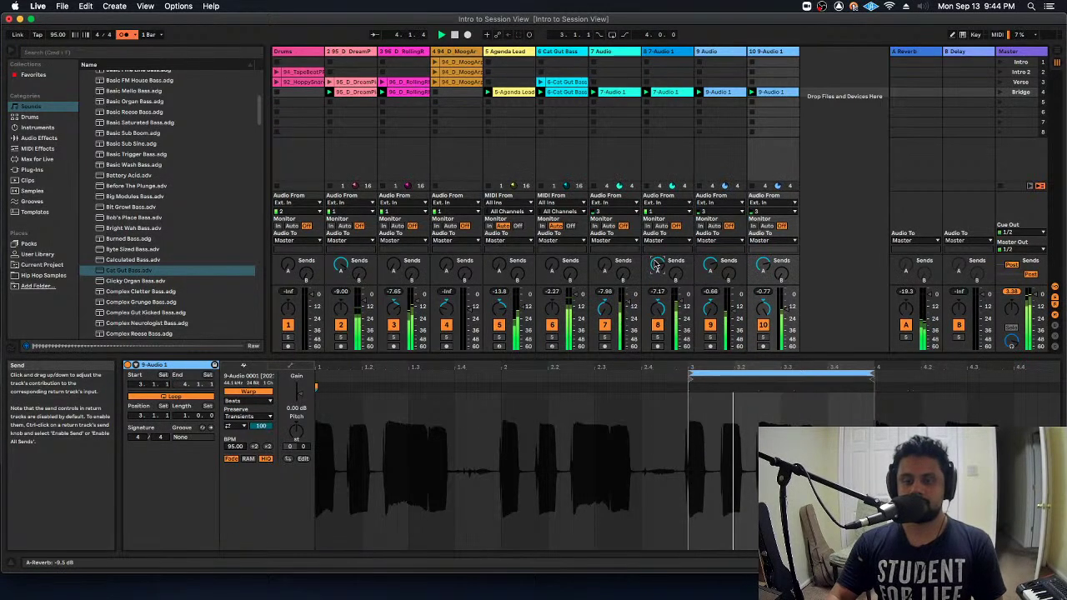
mouse_move(605, 268)
left_mouse_down()
mouse_move(605, 254)
mouse_move(625, 270)
left_mouse_up()
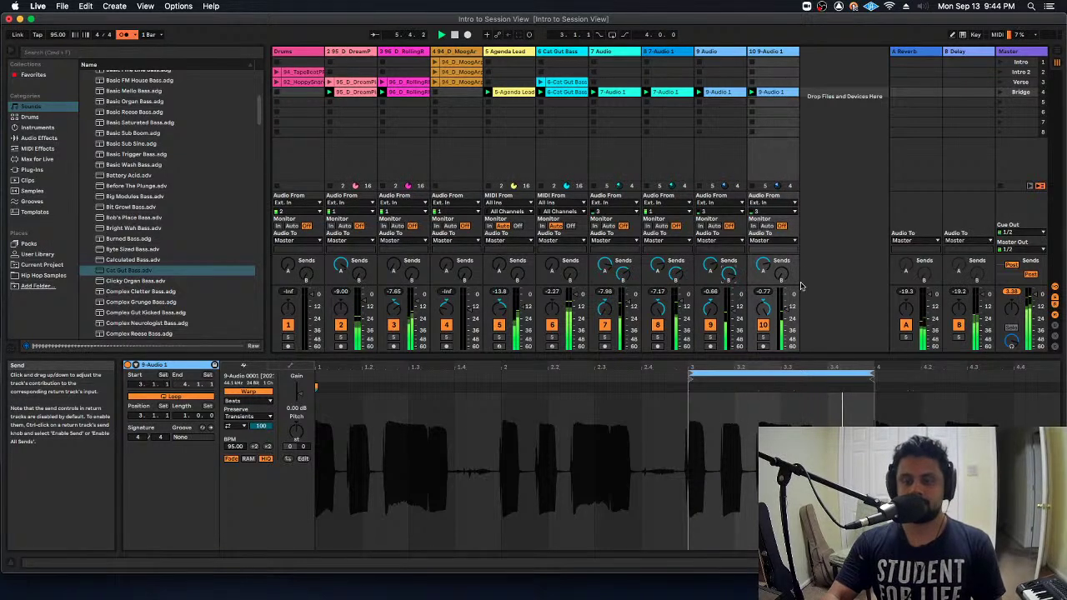
Raise the Delay send on track 10 and rebalance the levels of the recorded audio tracks 7 to 10
left_click_drag(777, 278, 777, 246)
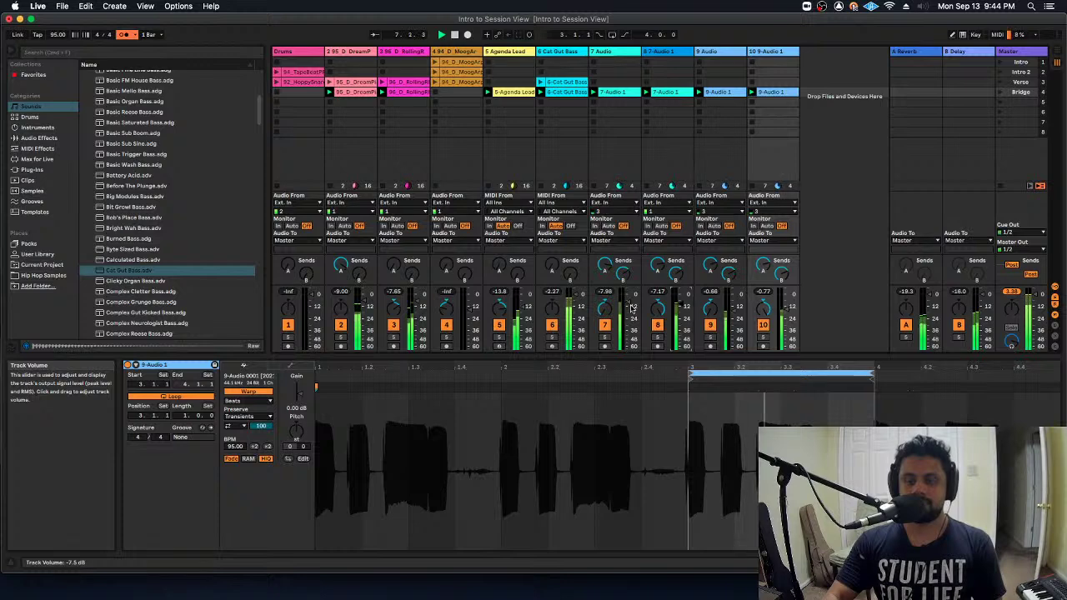
left_click_drag(659, 316, 659, 310)
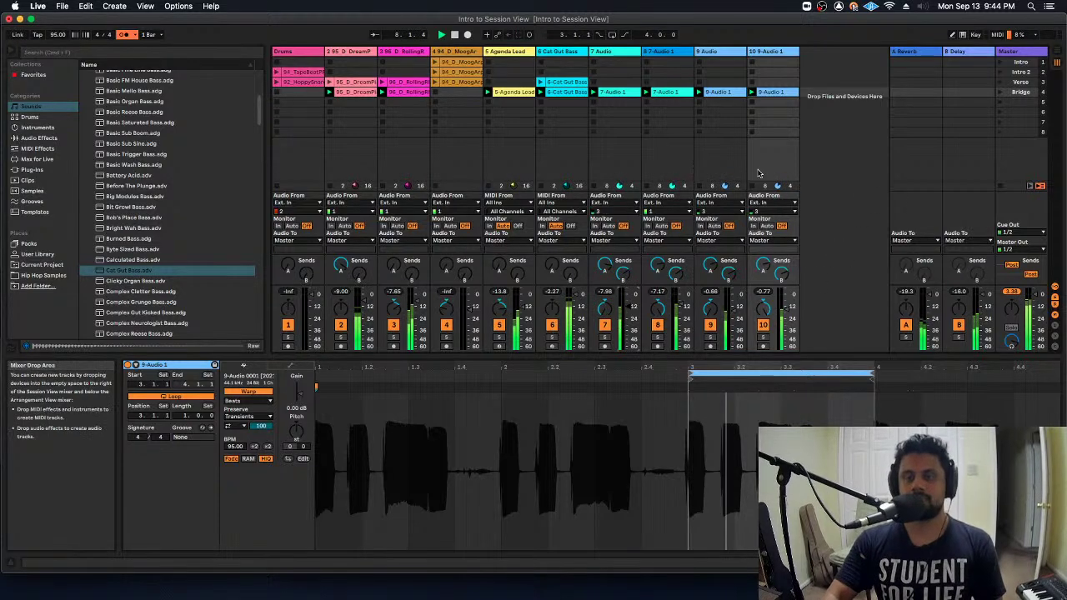
Launch the Verse drum clip on the Drums track together with the playing Bridge clips, and stop playback after listening
left_click(279, 83)
left_click(276, 83)
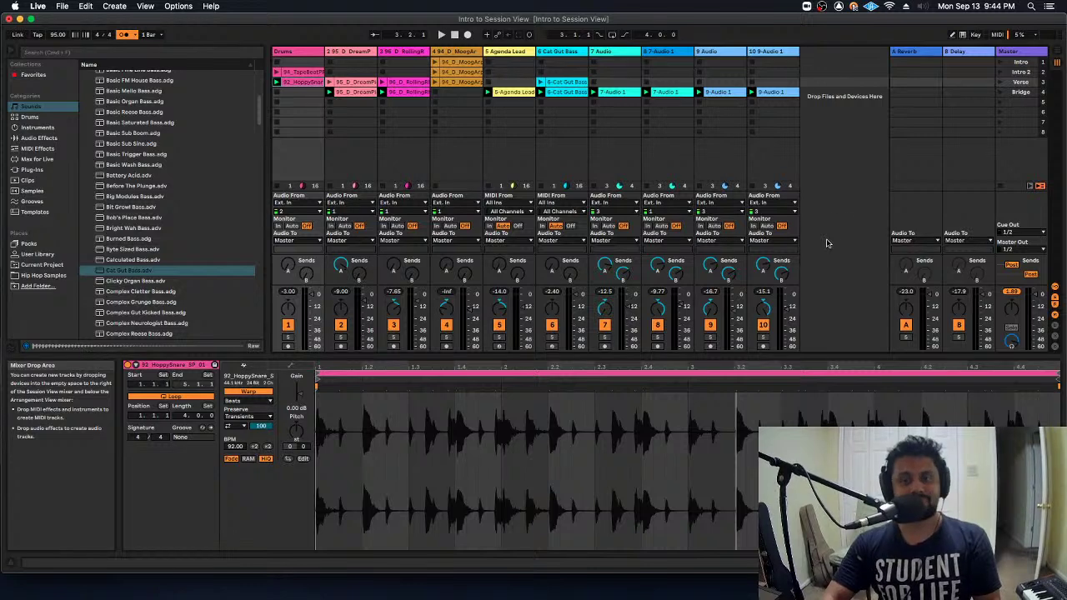
left_click(856, 176)
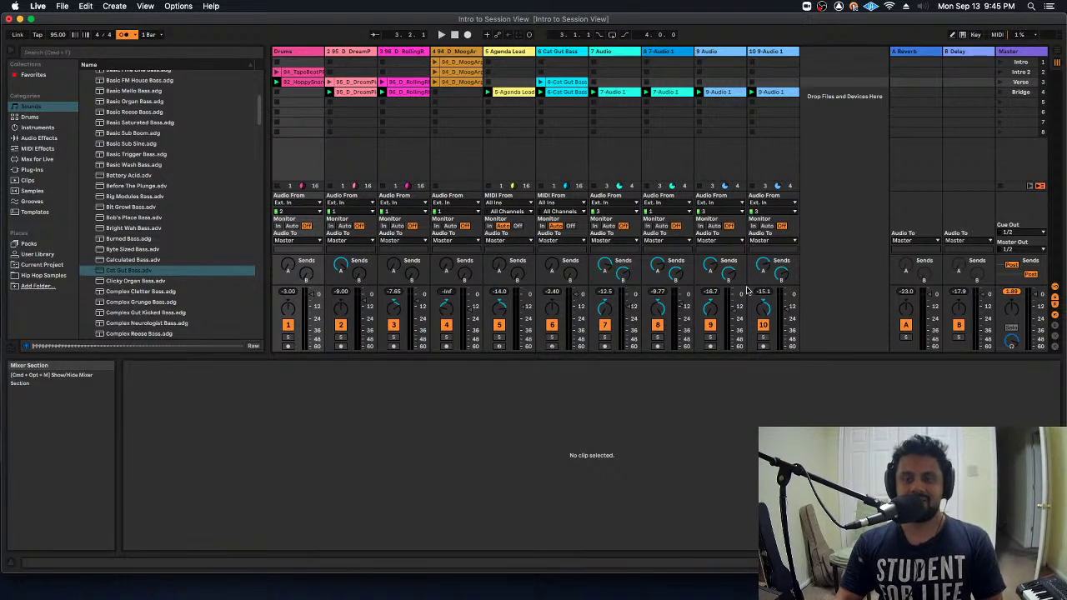
Insert a new empty scene between the Verse and Bridge scenes
left_click(559, 76)
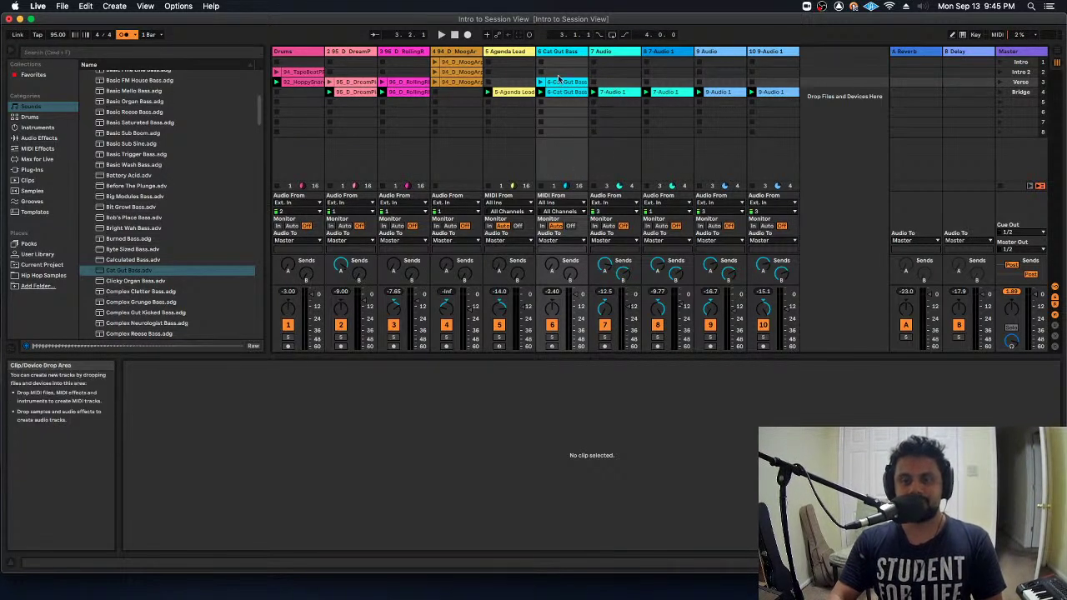
right_click(1014, 92)
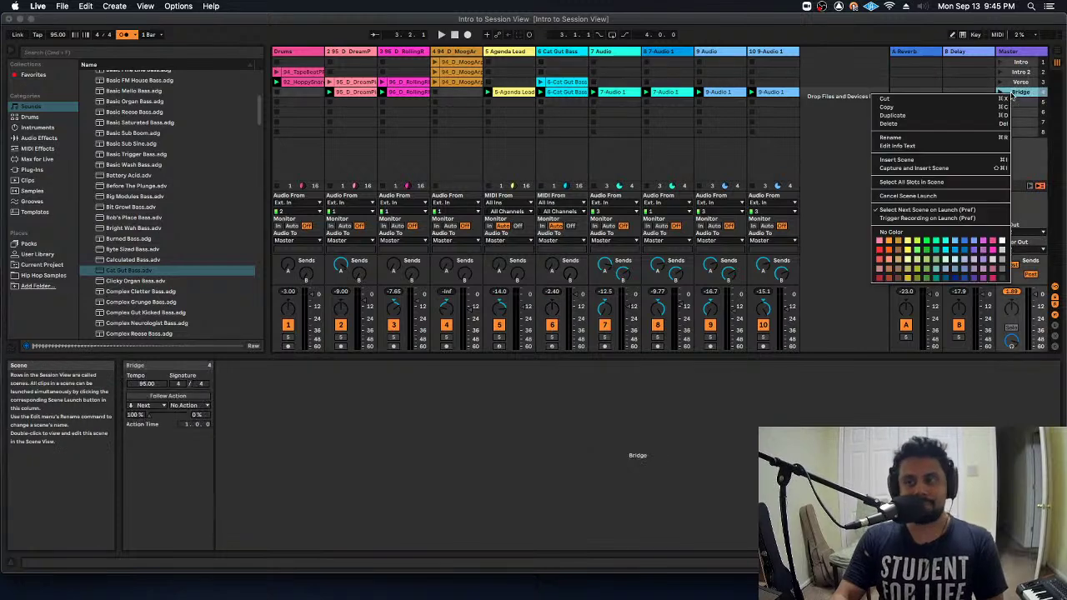
left_click(986, 146)
right_click(1029, 98)
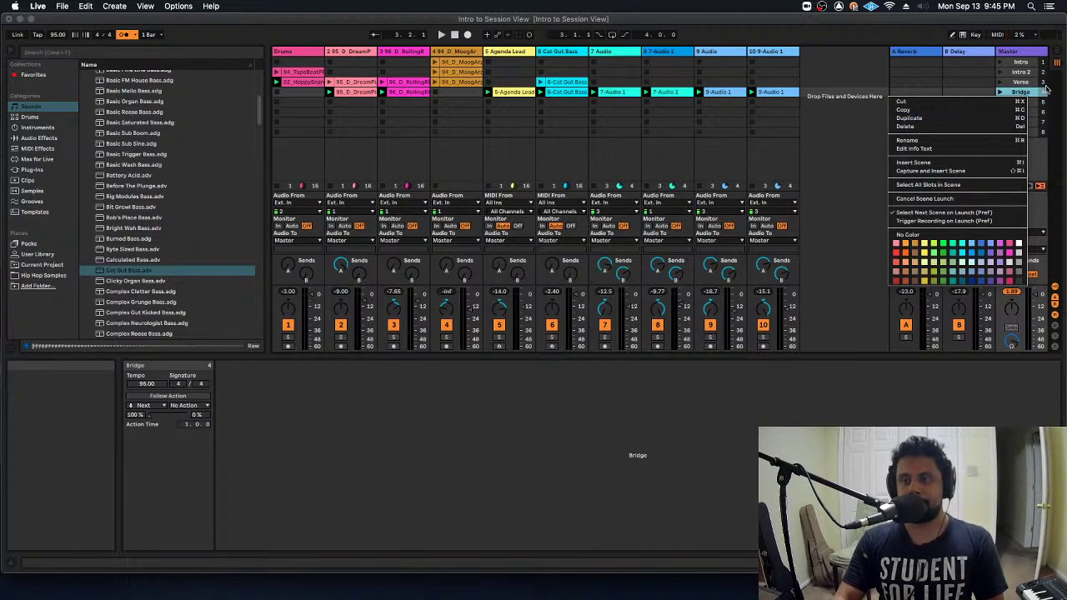
left_click(1019, 82)
right_click(1018, 83)
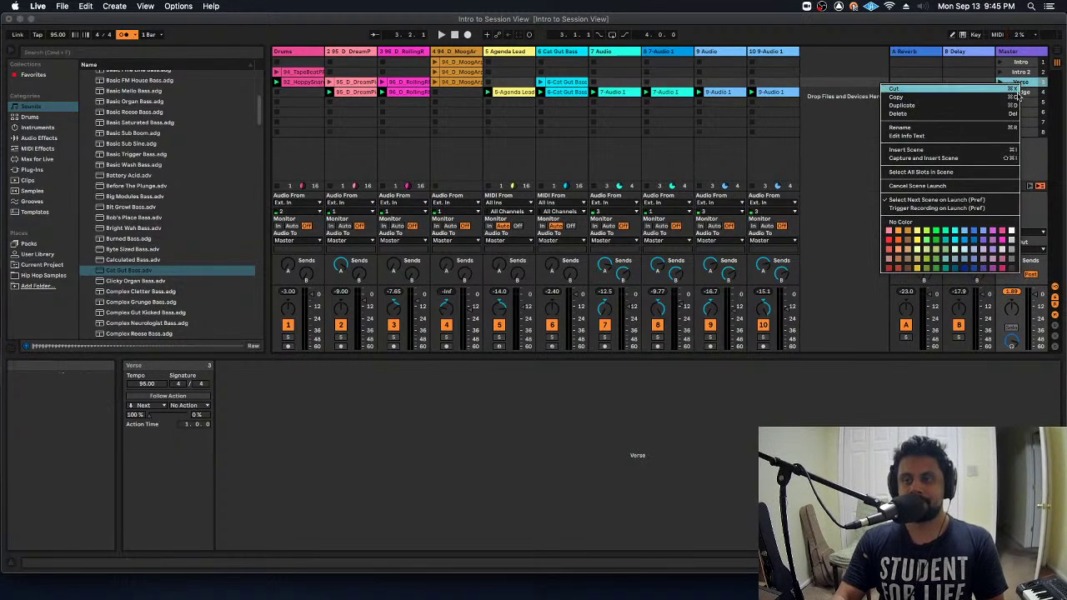
left_click(1000, 149)
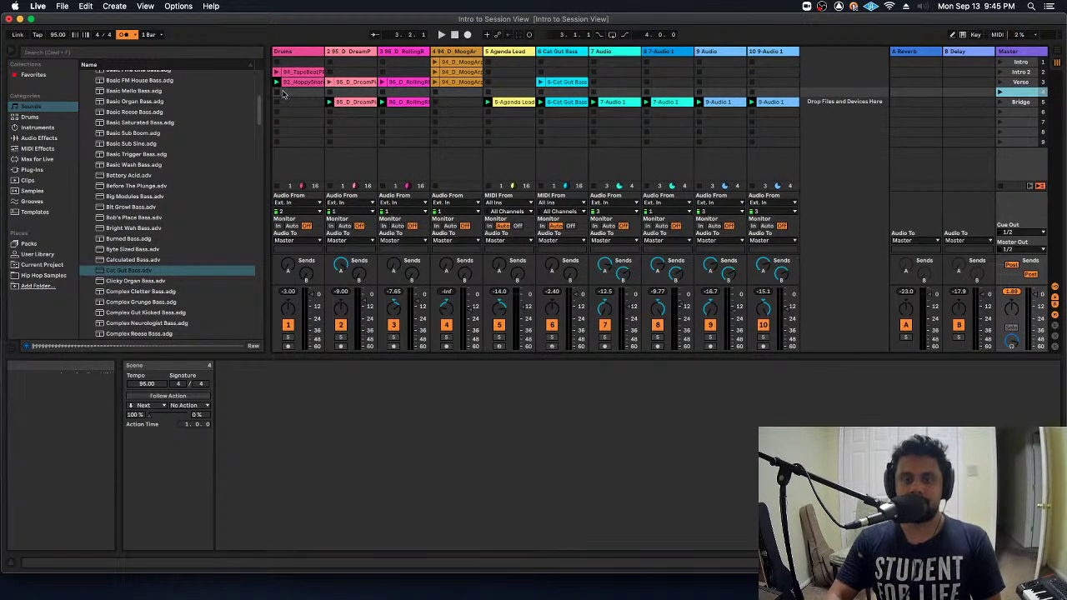
Fill the new scene with copies of the Verse clips on tracks 1–4 and 6 and the Bridge audio clips on tracks 7–10, naming it Chorus
left_click(355, 81)
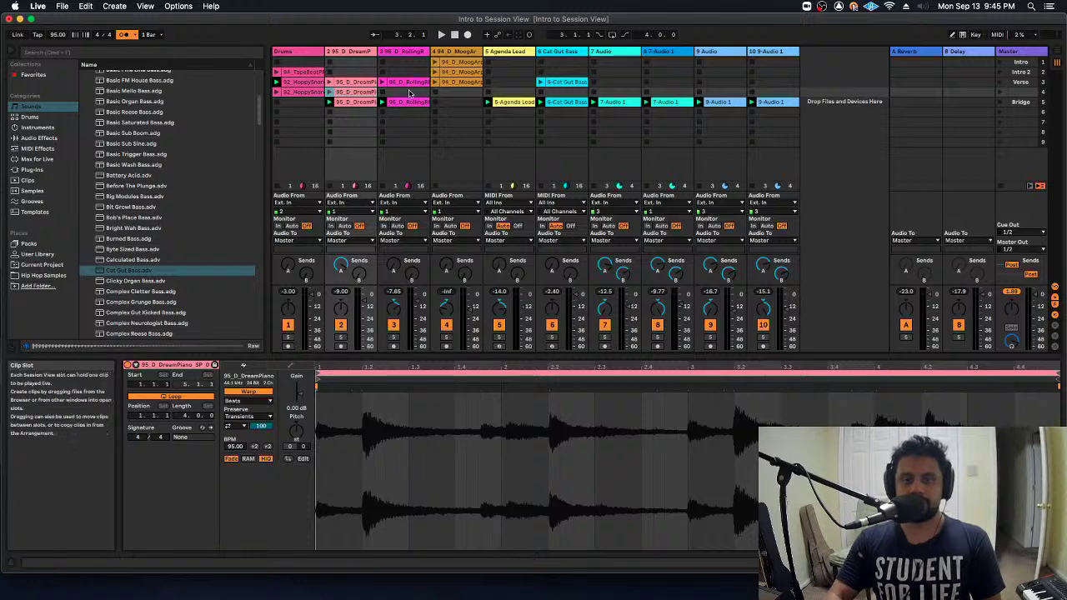
left_click_drag(398, 81, 400, 91)
left_click_drag(463, 82, 474, 94)
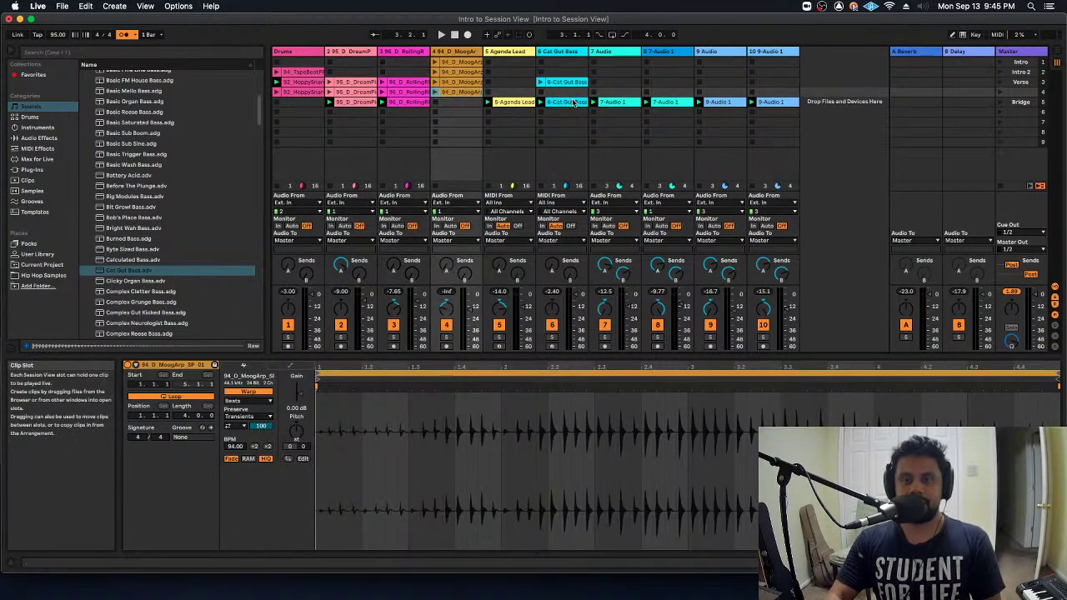
left_click_drag(566, 82, 617, 92)
left_click_drag(667, 101, 773, 92)
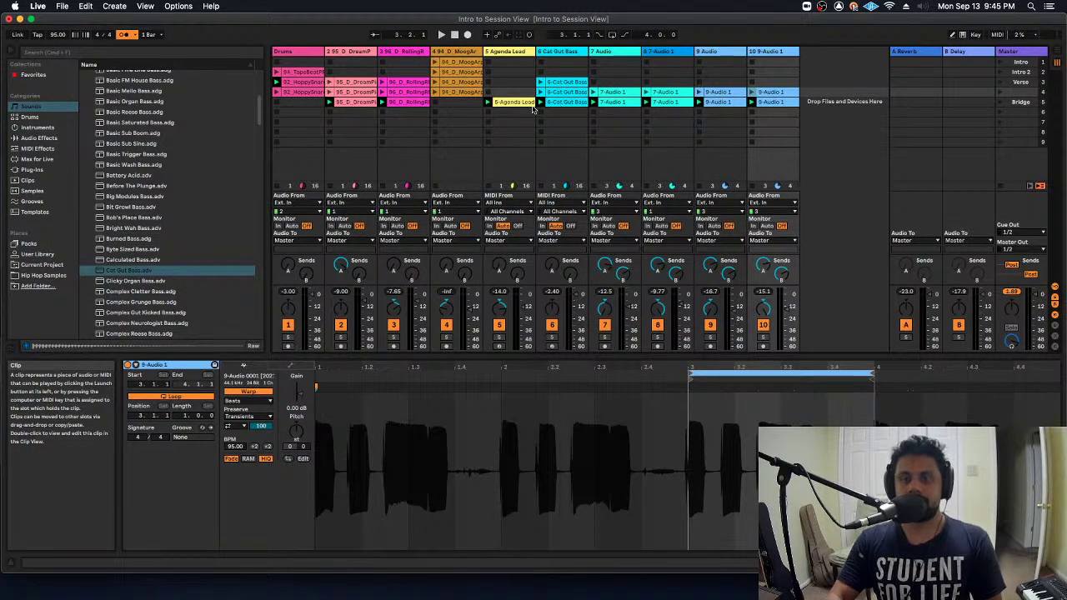
left_click(1026, 93)
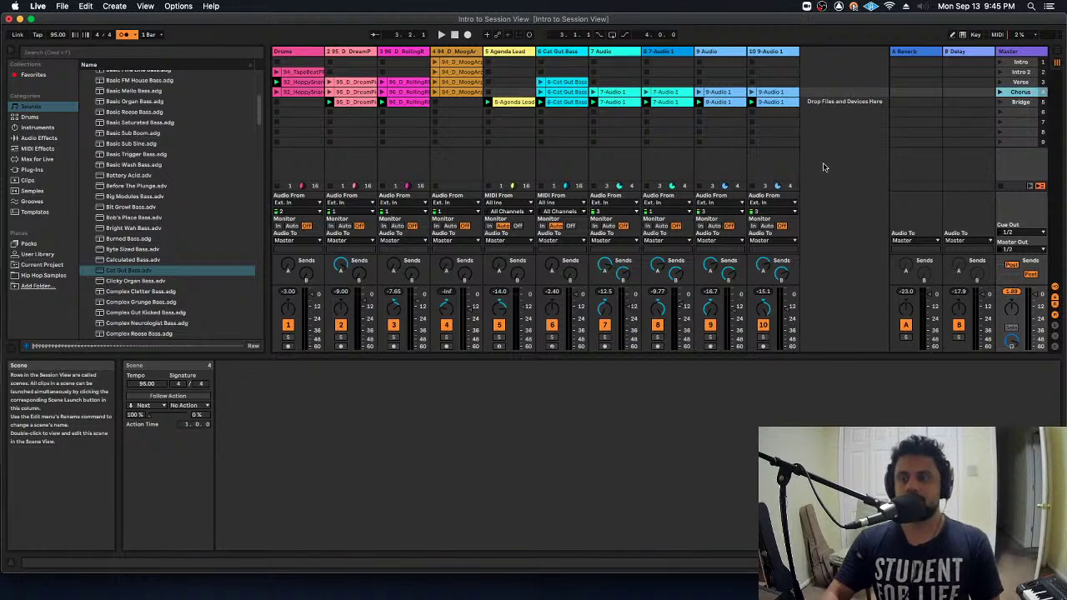
Audition the Verse, Chorus and Bridge scenes in turn, stopping the track 8 clip during the Bridge before relaunching the Chorus
left_click(1000, 81)
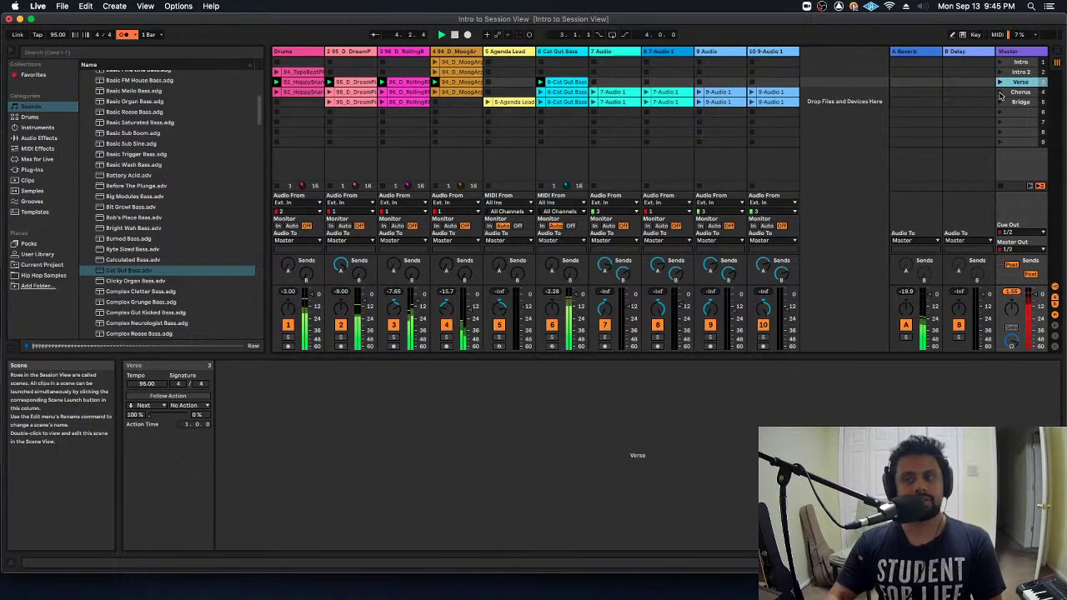
left_click(1000, 92)
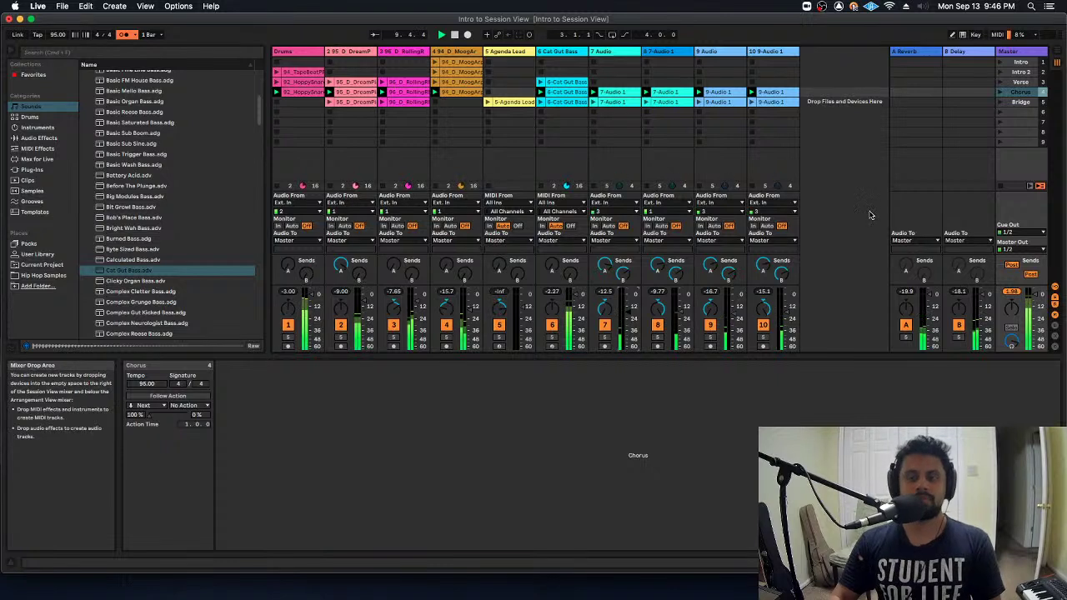
left_click(1001, 103)
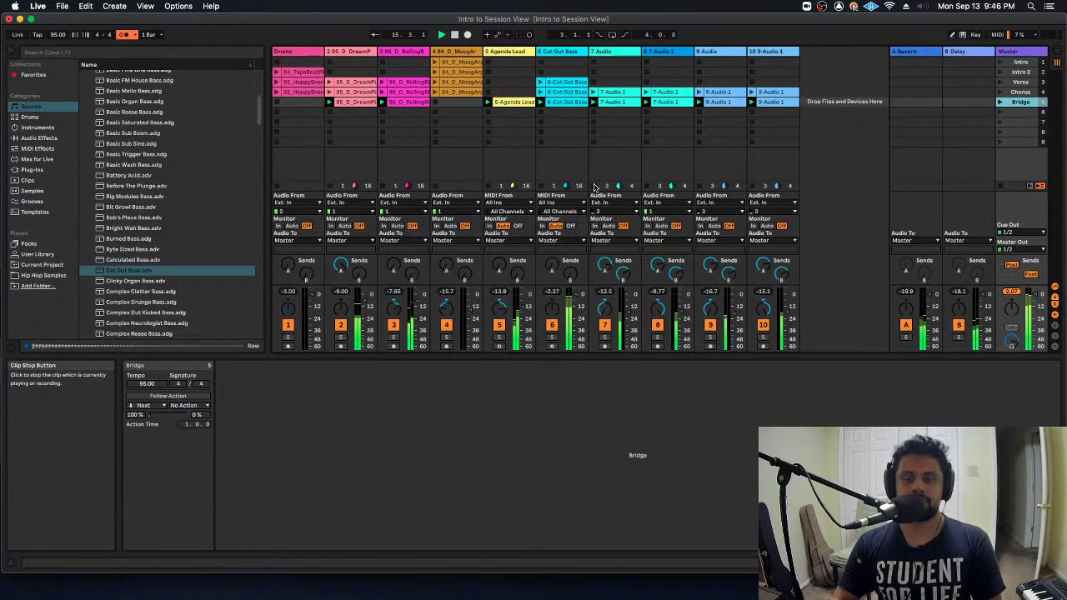
left_click(666, 187)
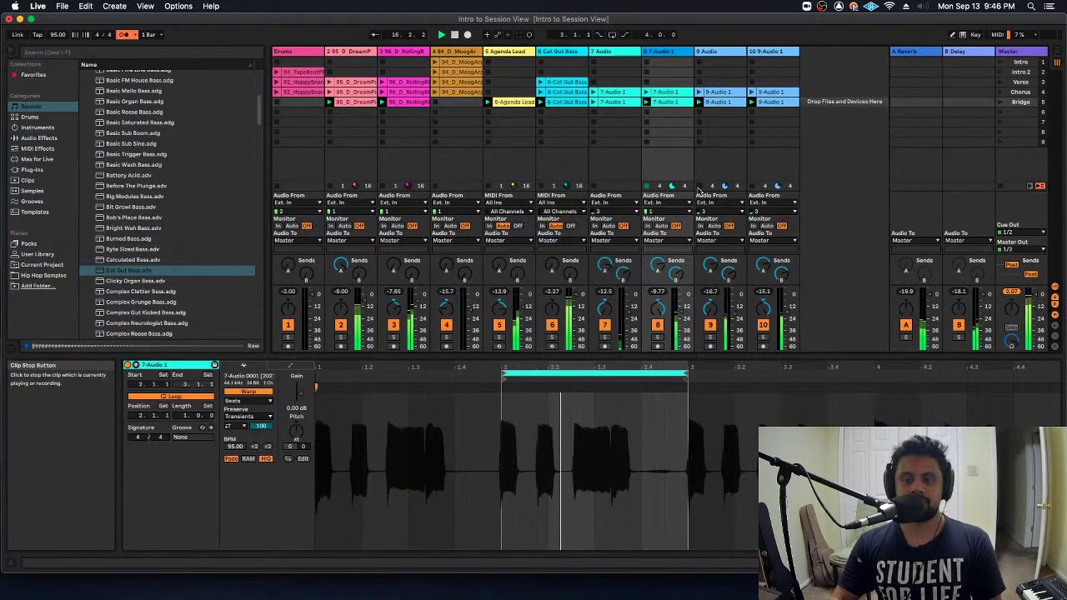
left_click(1017, 92)
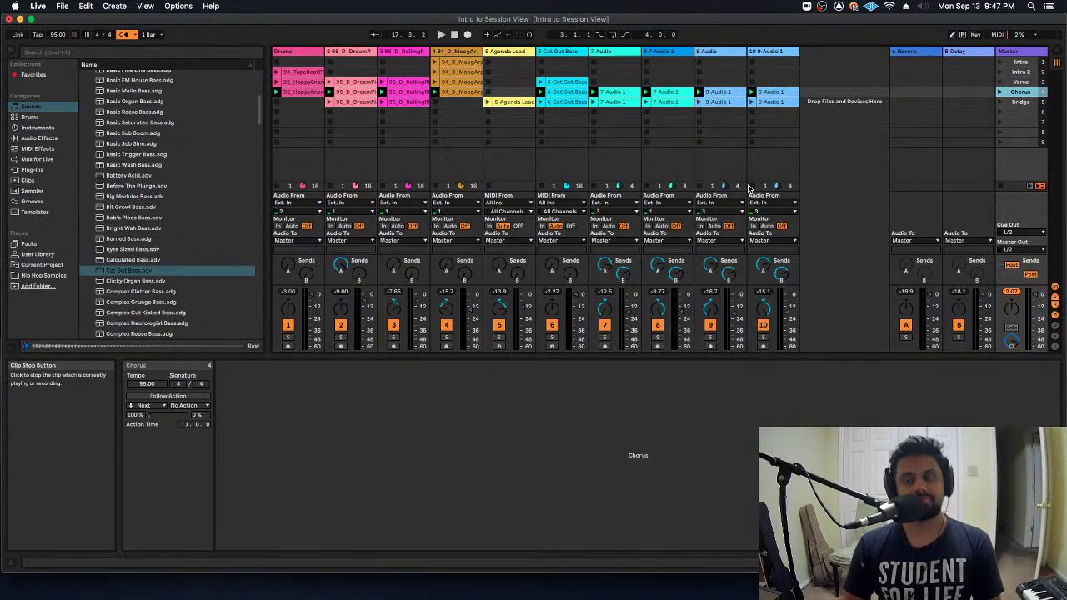
Compare the Session View clips in the Verse and Chorus scenes with the Arrangement View timeline
key("Tab")
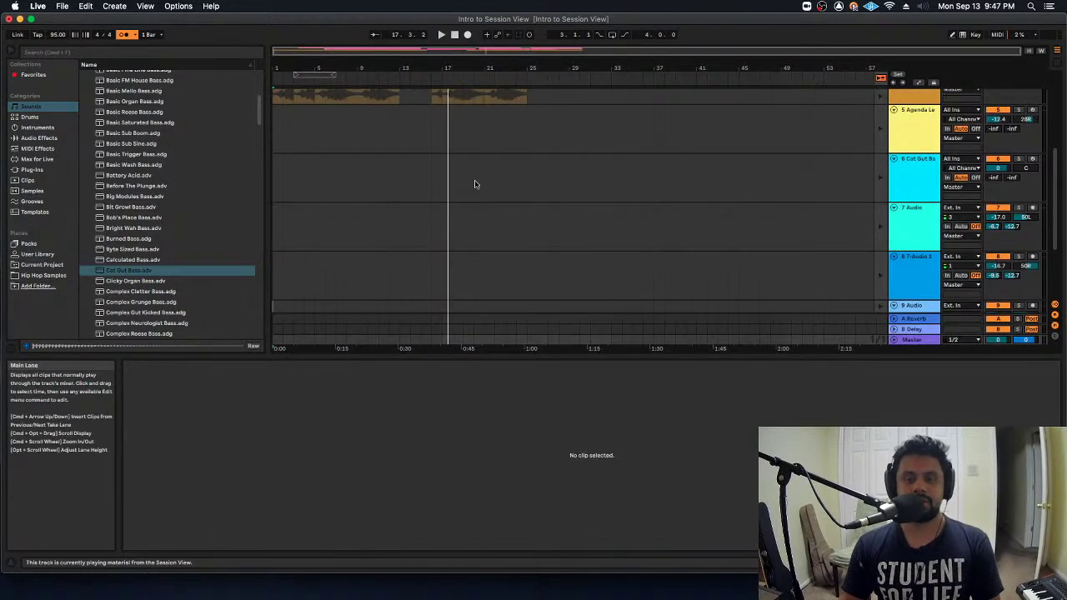
key("Tab")
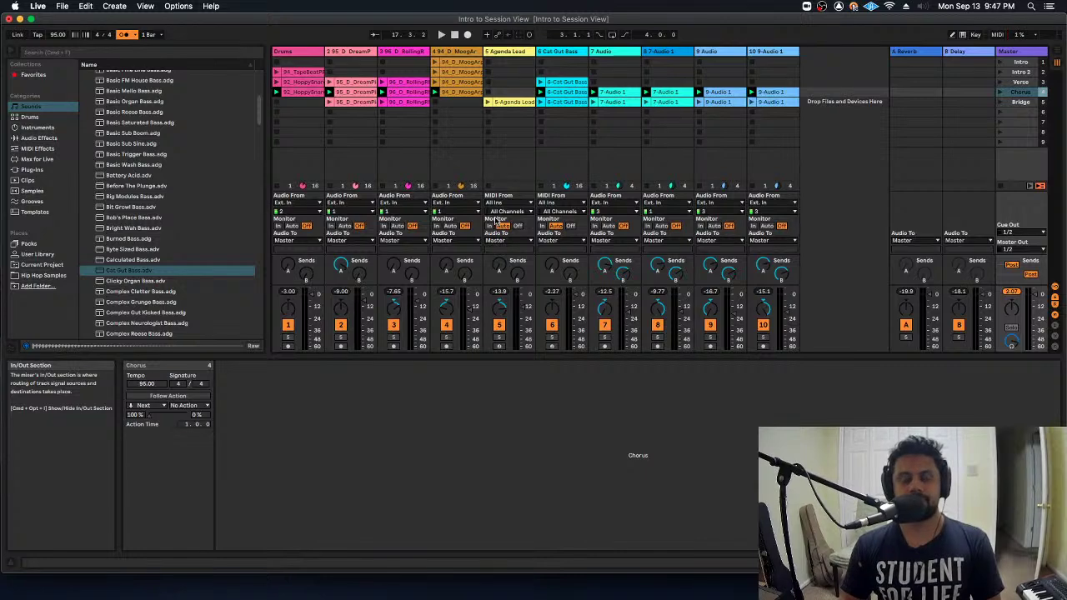
left_click(613, 92)
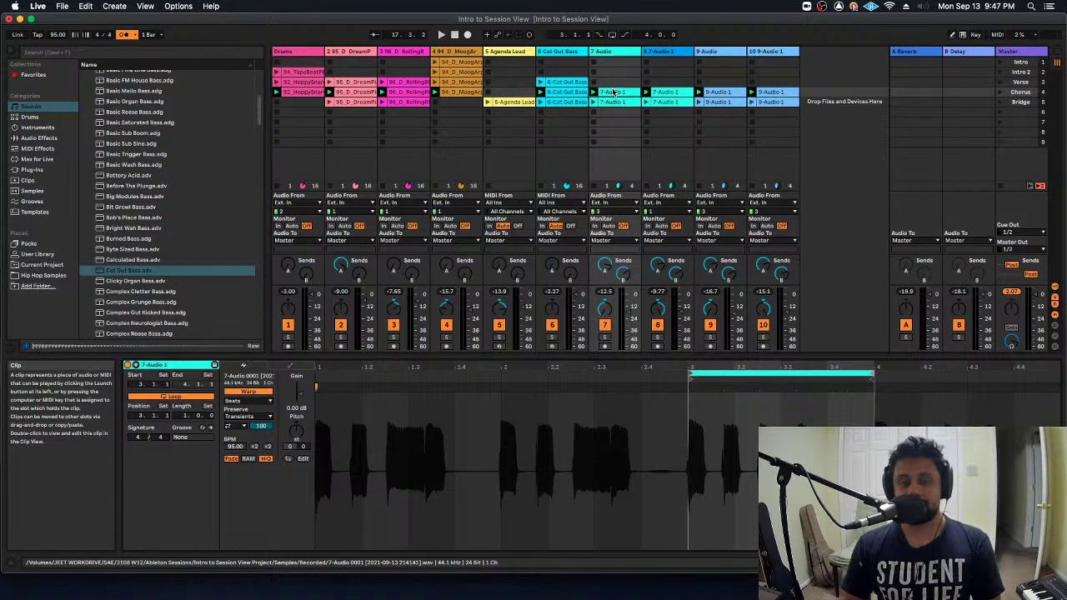
key("Tab")
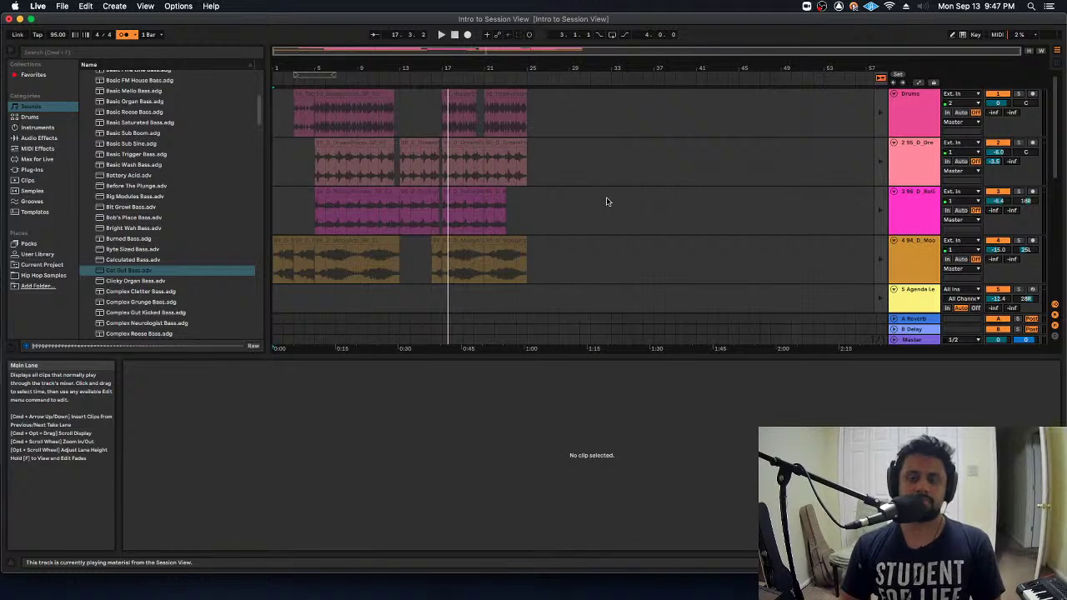
key("Tab")
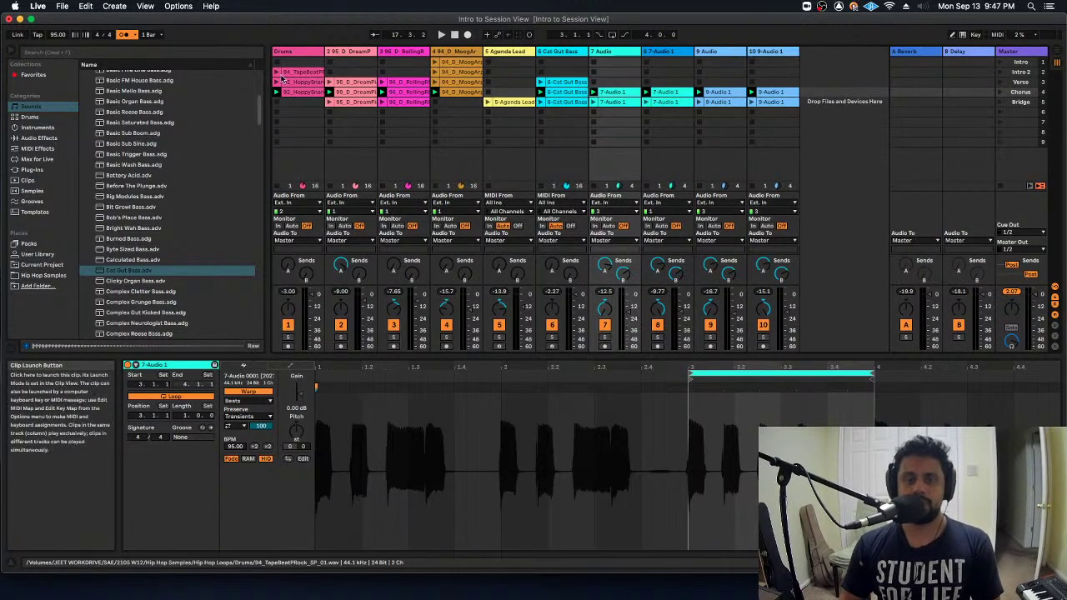
left_click(310, 92)
left_click(350, 92)
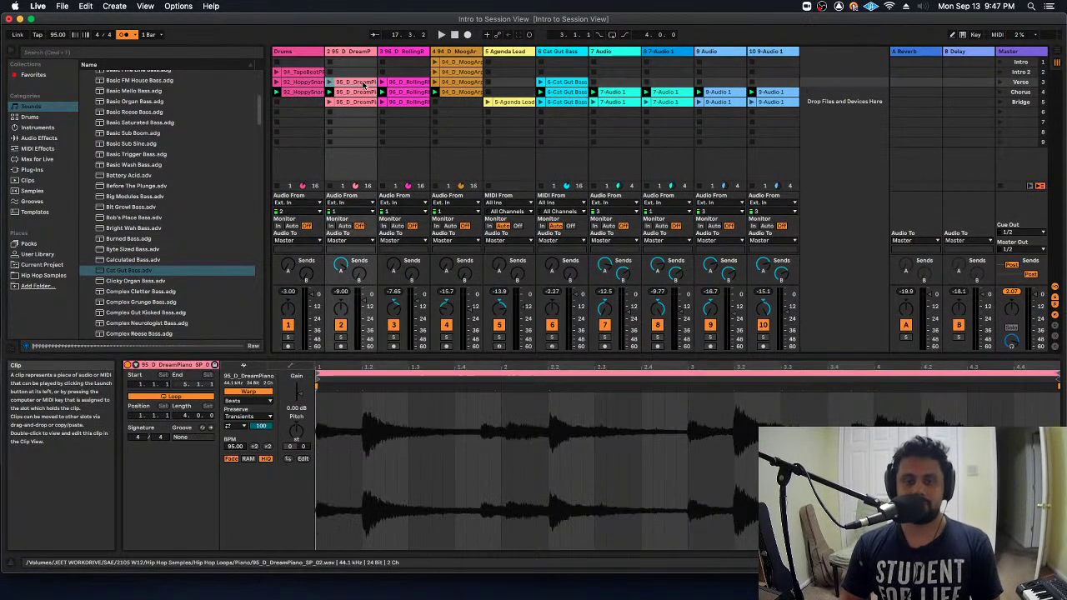
left_click(404, 91)
left_click(447, 70)
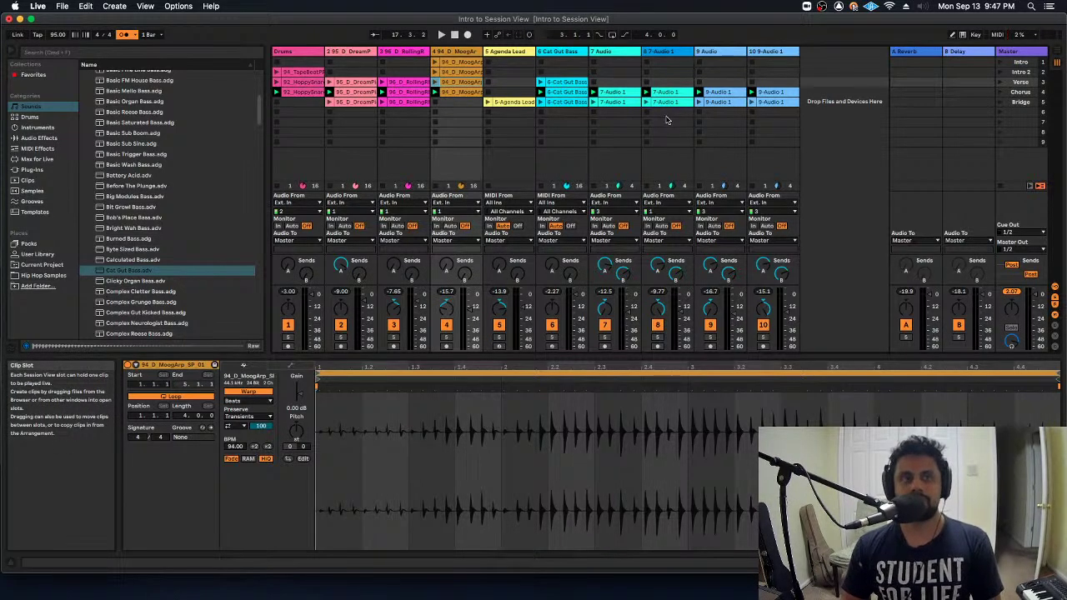
key("Tab")
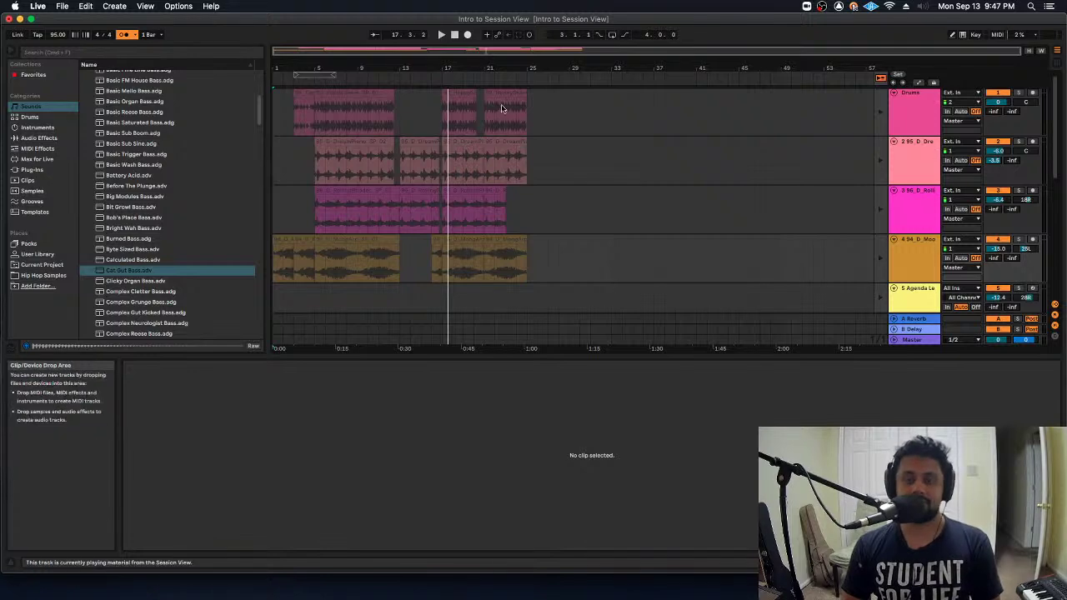
key("Tab")
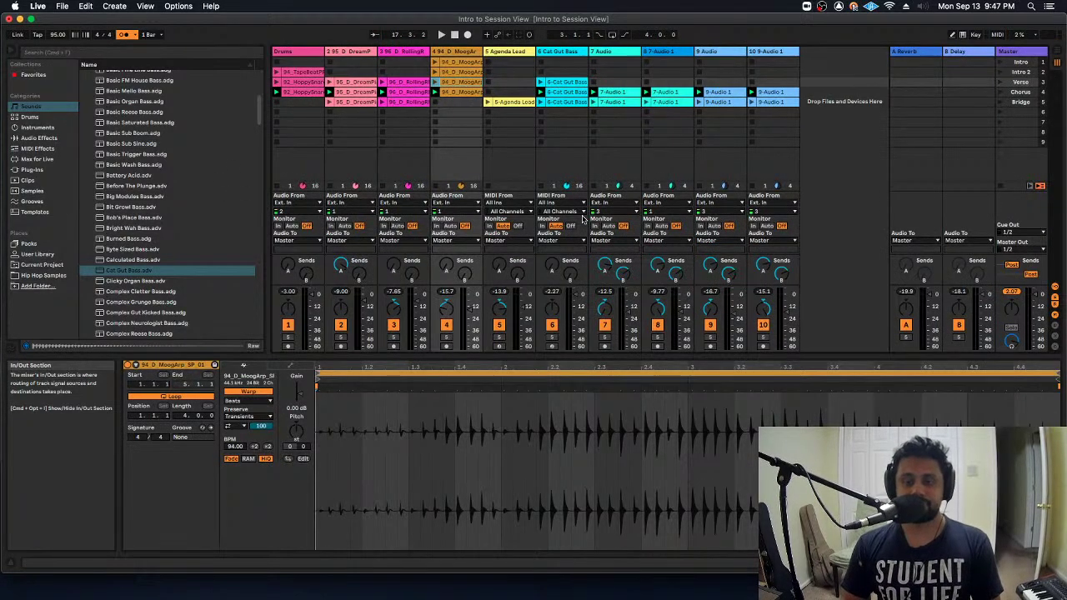
Group the recorded audio tracks 7 to 10 into one group track
left_click(617, 52)
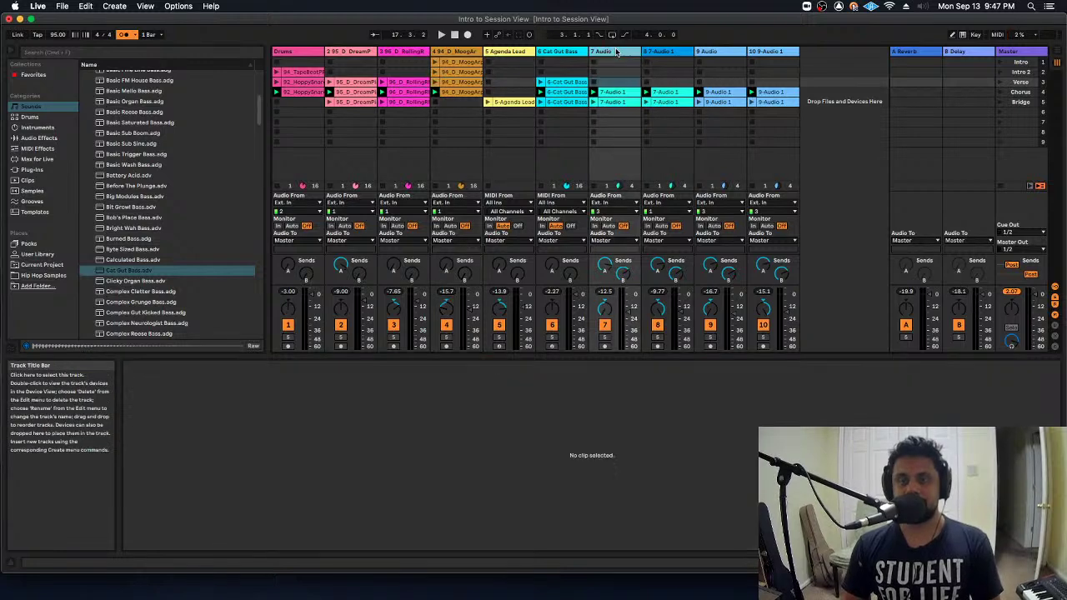
left_click(721, 52)
left_click(779, 53)
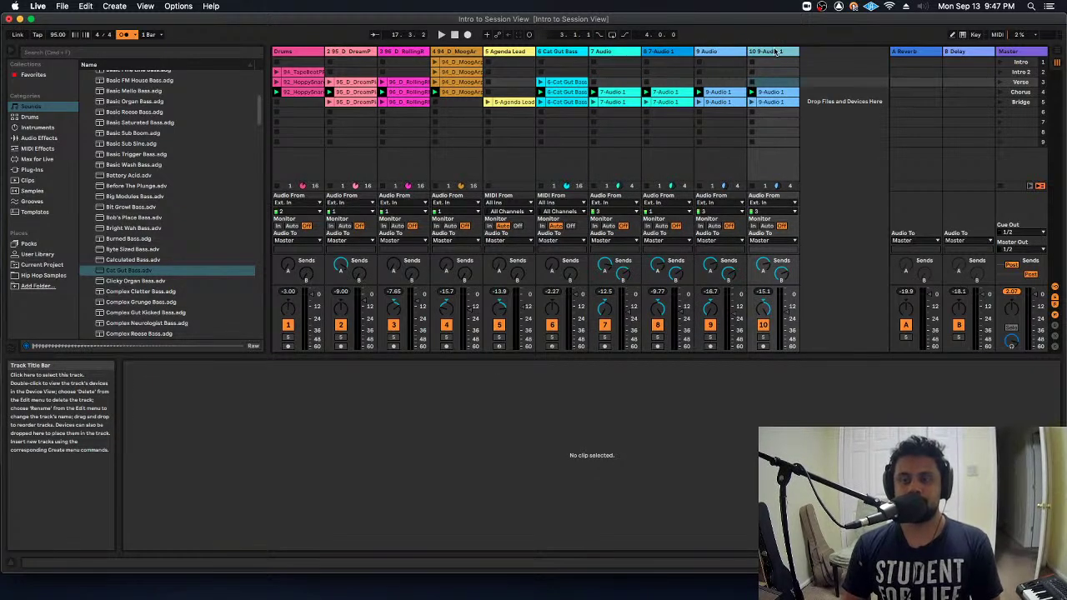
left_click(621, 51)
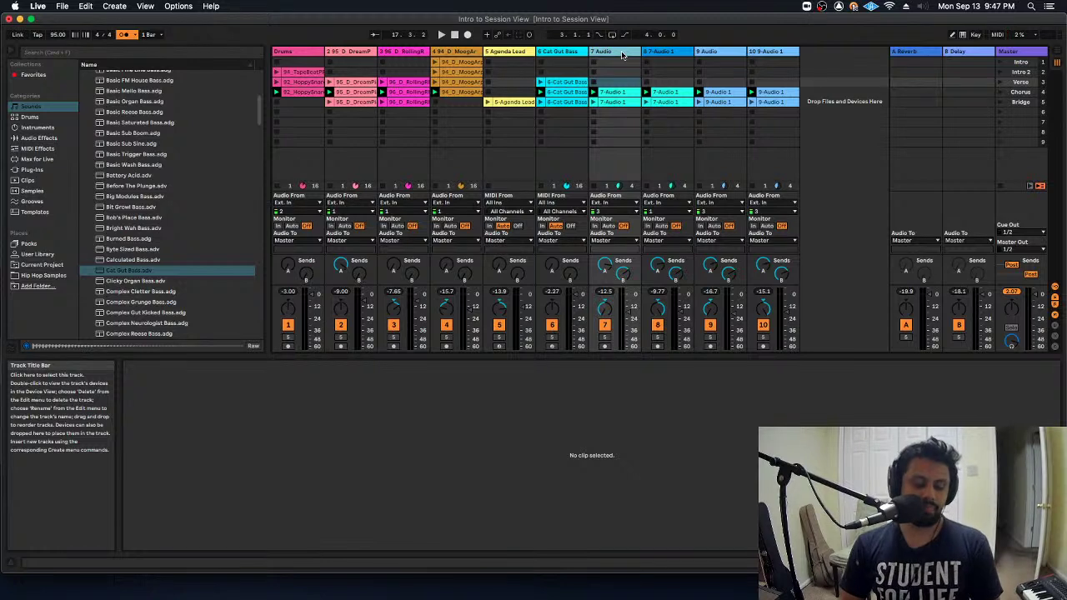
left_click(766, 52, "shift")
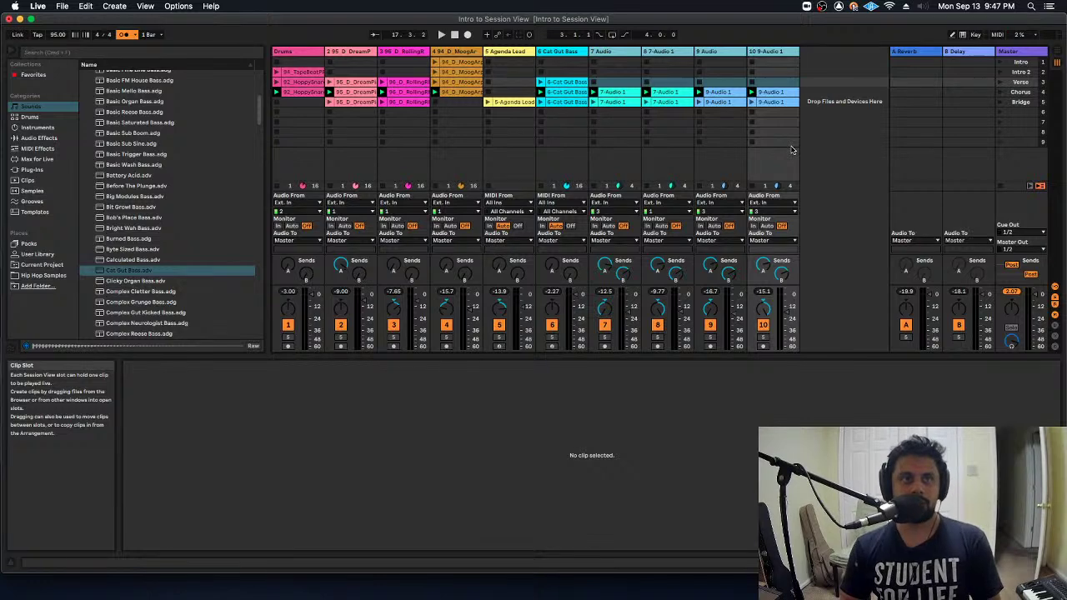
key("super+g")
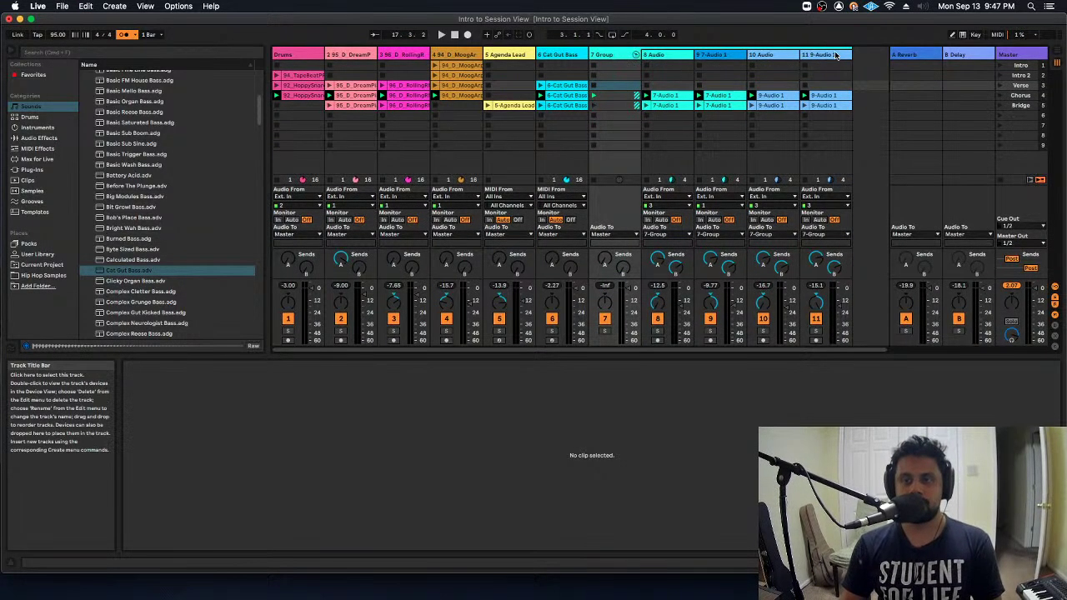
Rename the new group track Vocal Group, and fold and unfold its tracks
left_click(608, 57)
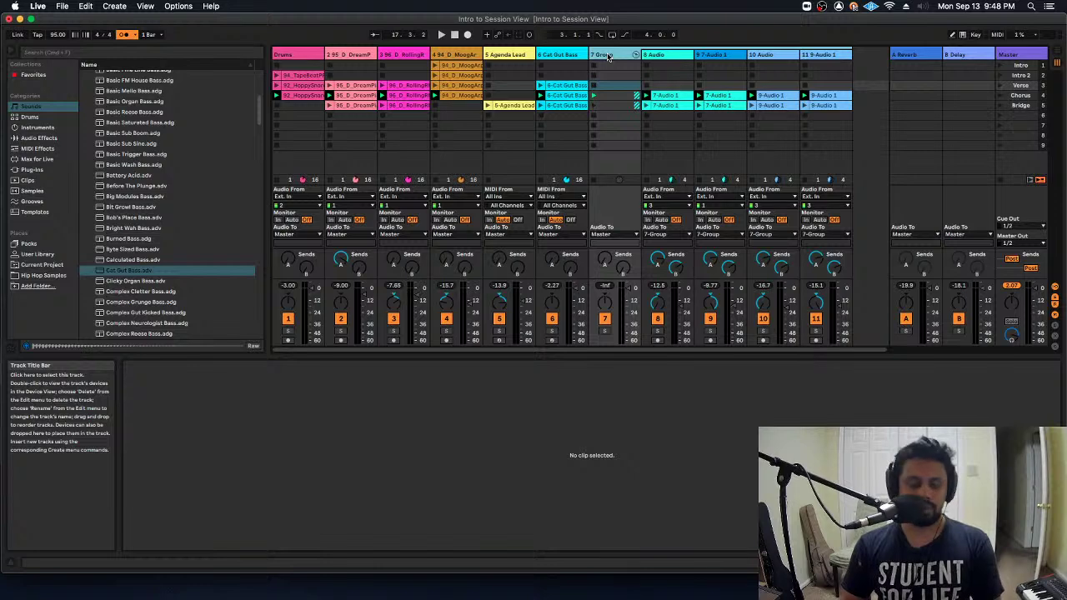
key("super+r")
type("Vo")
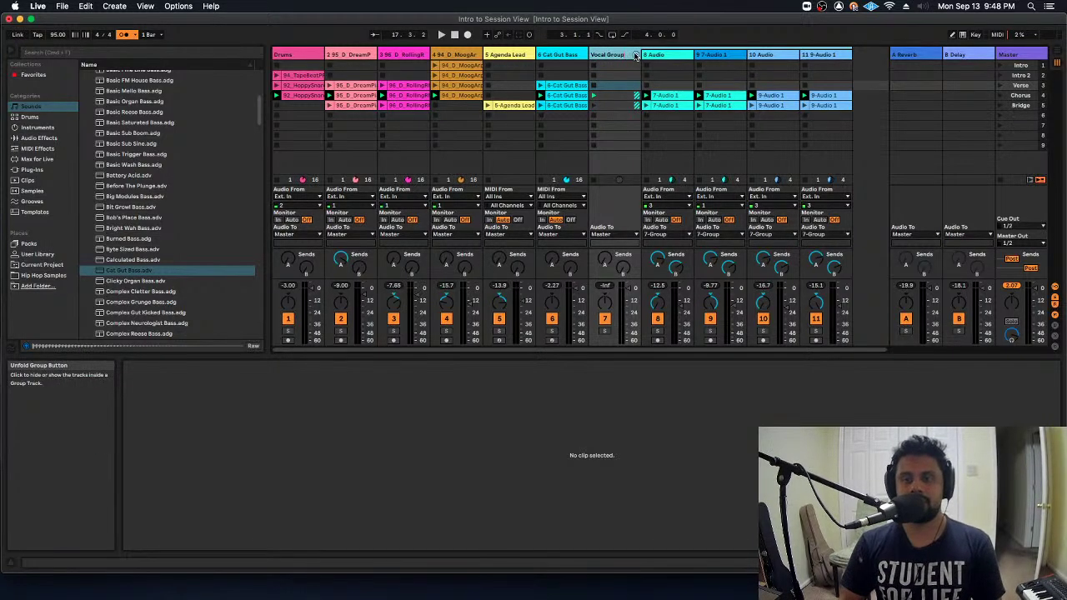
left_click(635, 54)
left_click(636, 54)
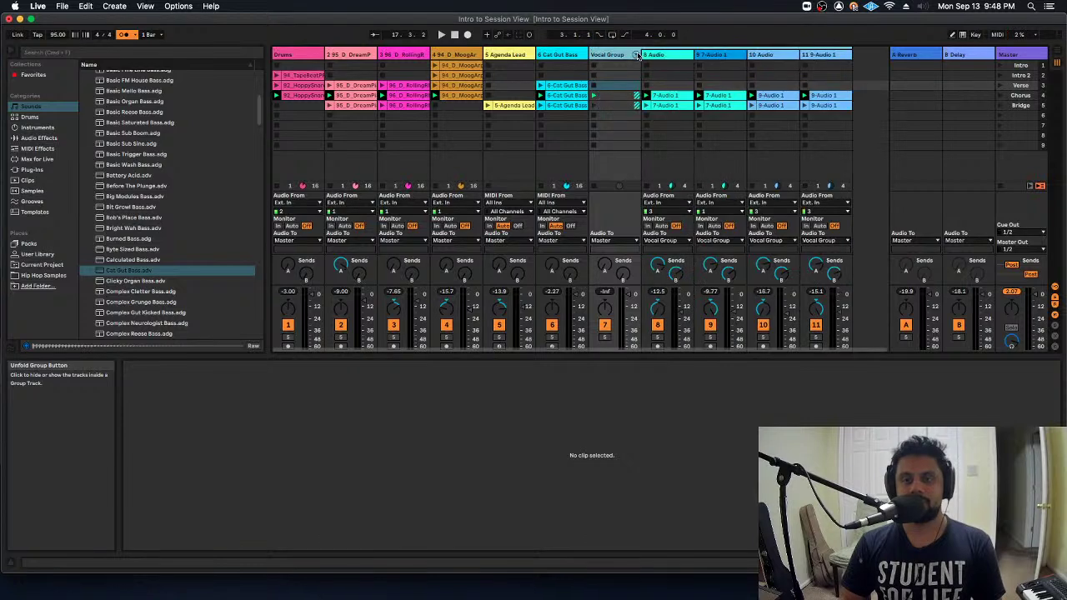
left_click(636, 55)
left_click(636, 55)
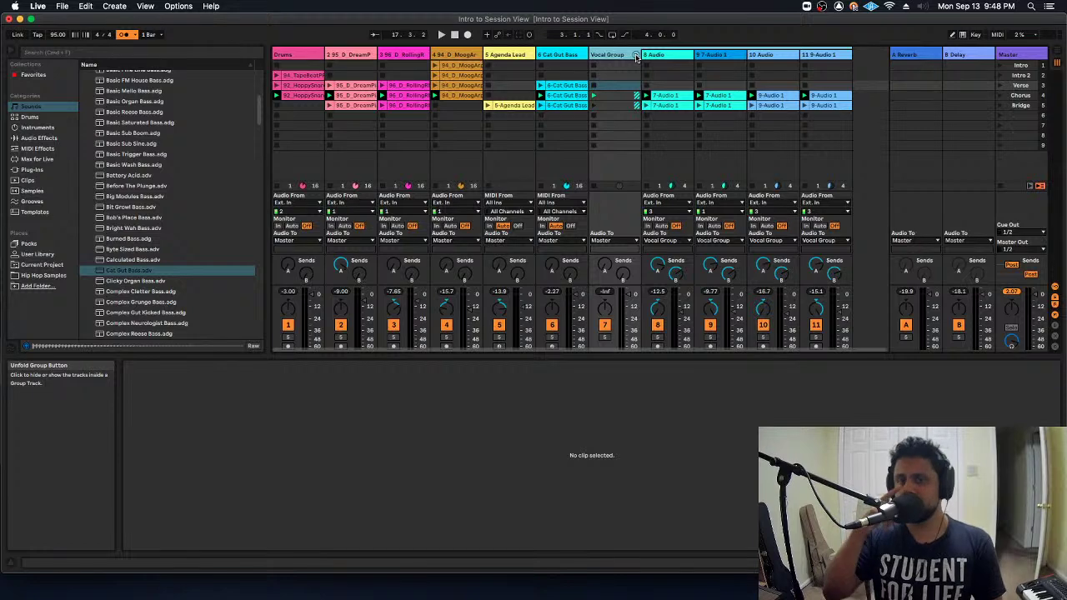
left_click(63, 6)
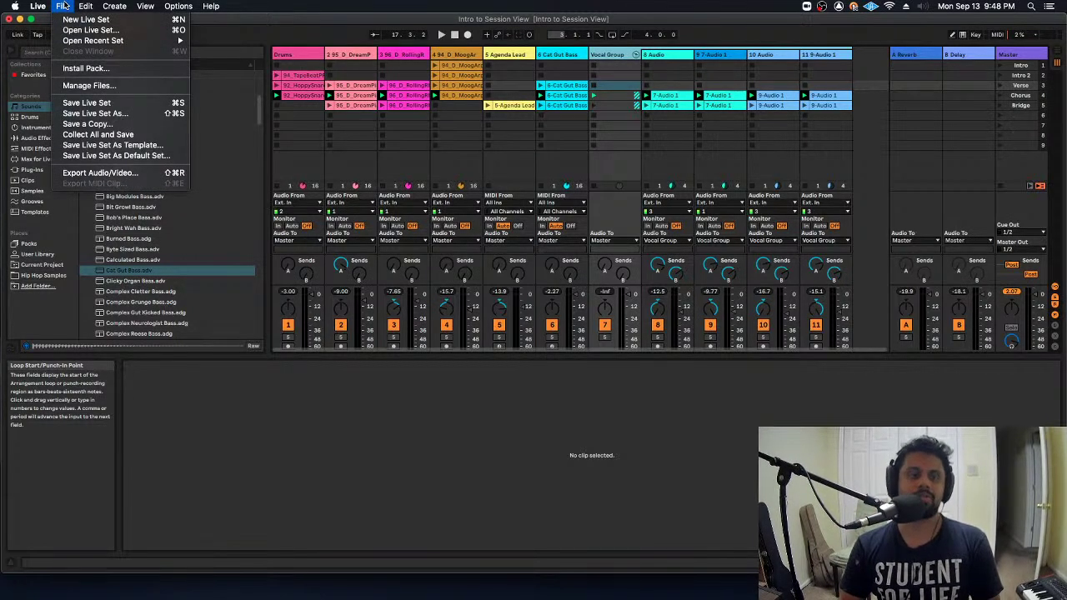
left_click(317, 376)
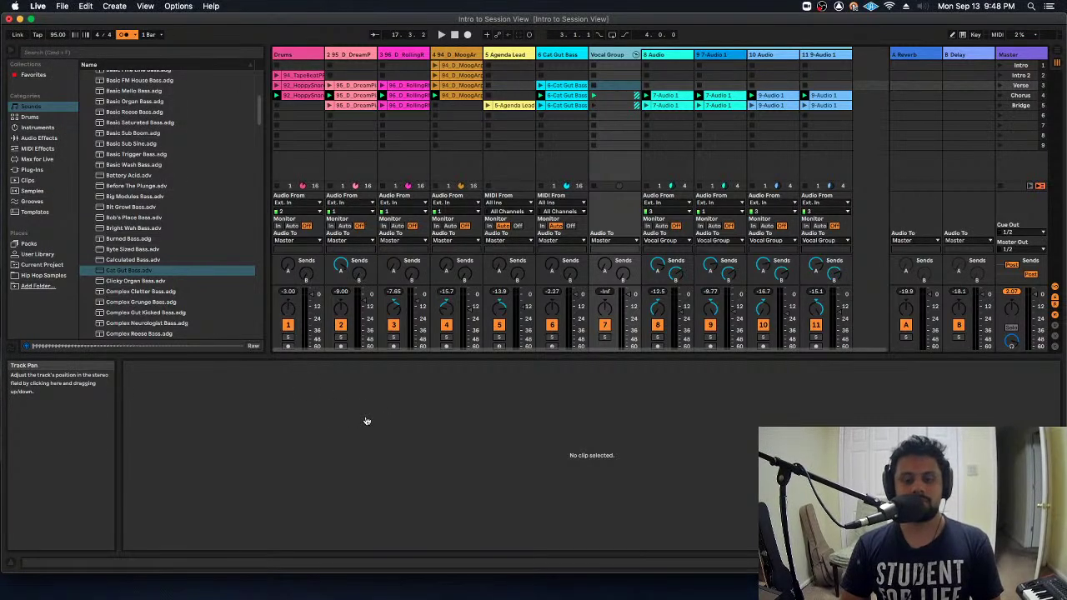
Switch to Finder and browse the work drive's JSP Audio > Yea Yea Scratch PT > Audio Files folder
key("super+Tab")
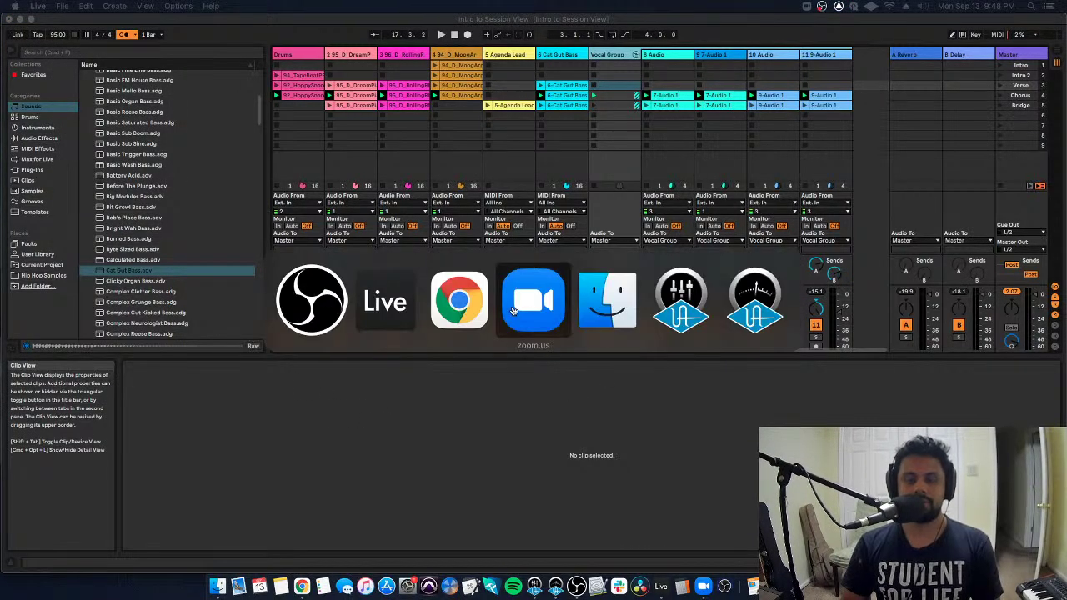
left_click(580, 314)
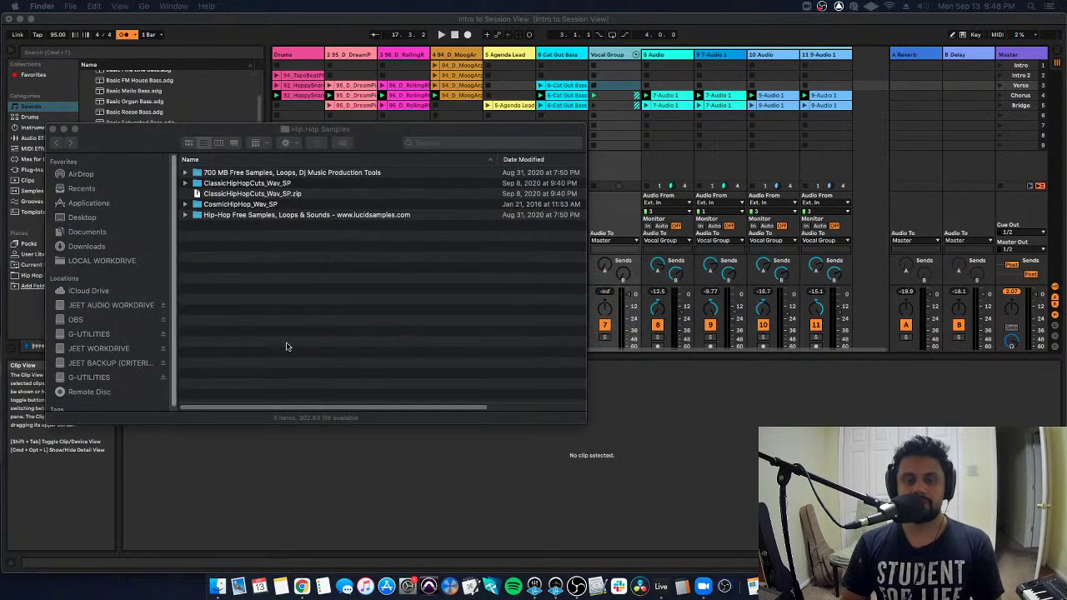
left_click(125, 350)
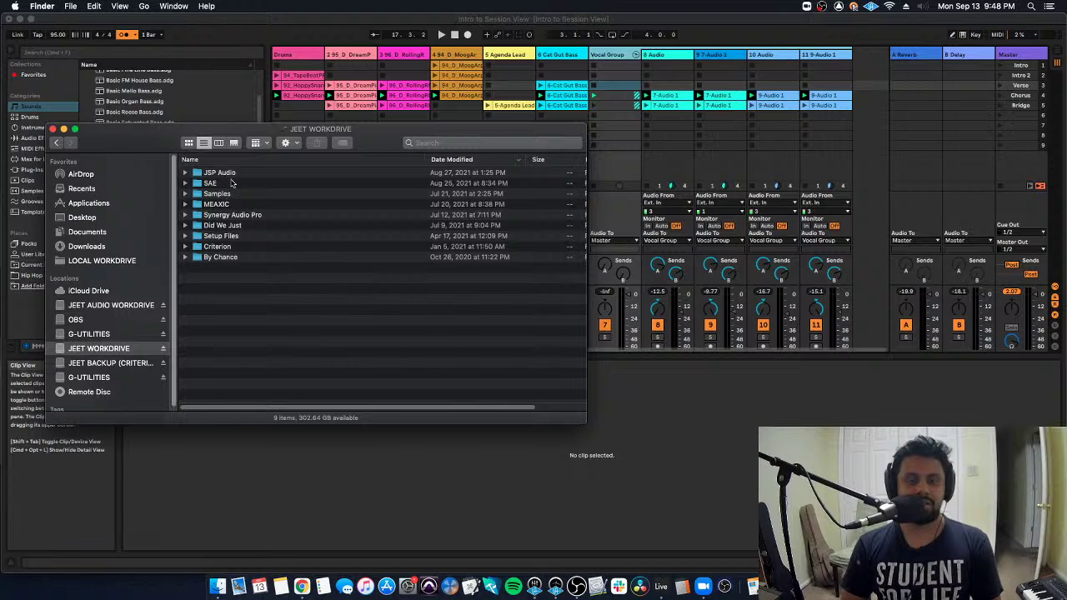
left_click(235, 175)
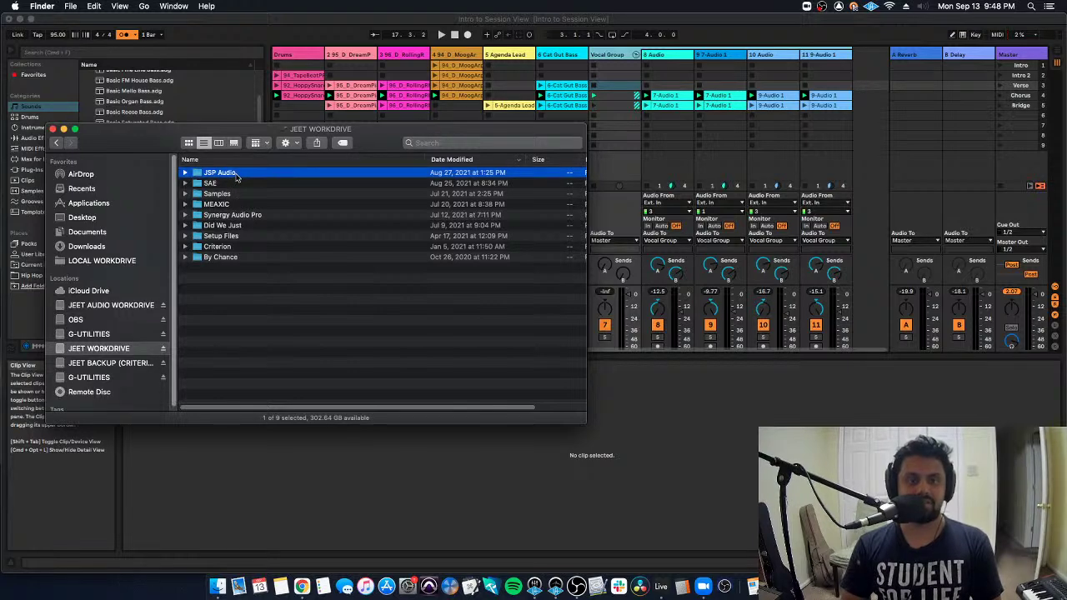
double_click(235, 172)
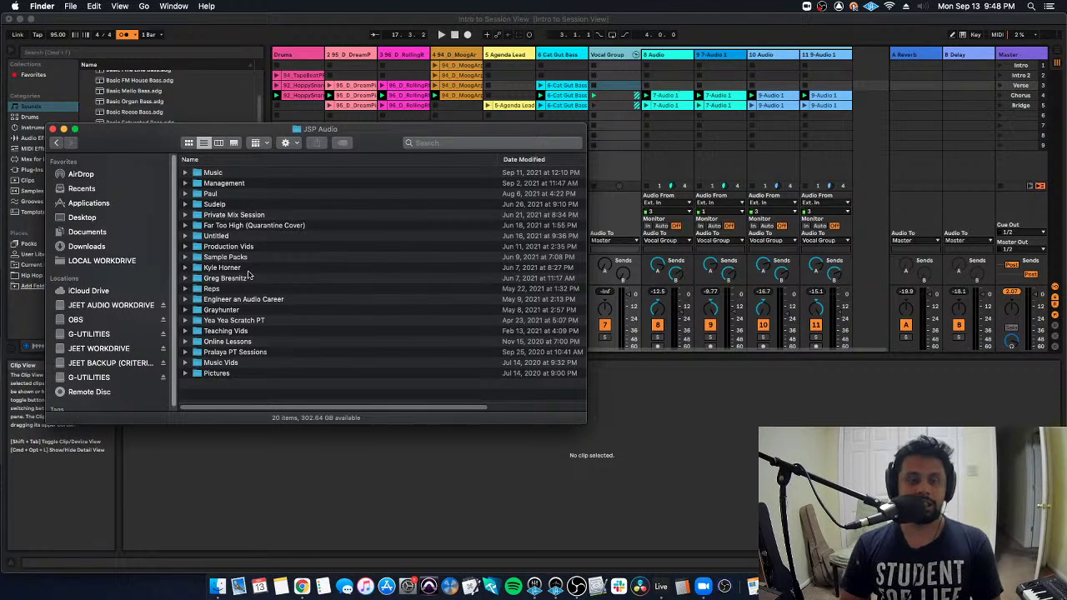
double_click(260, 321)
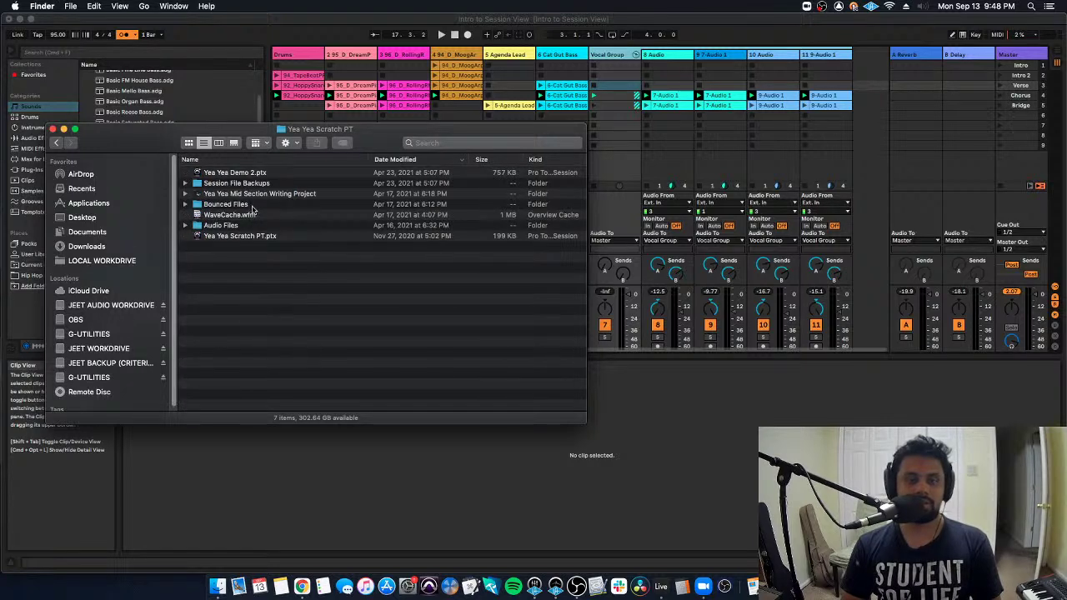
double_click(246, 225)
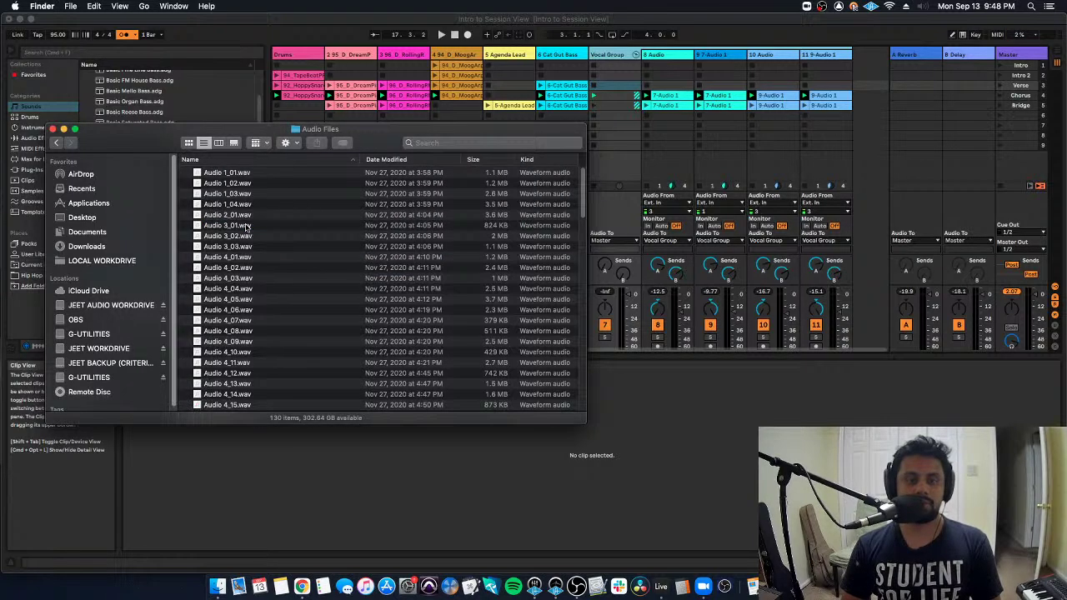
scroll(248, 241, "down", 15)
scroll(248, 241, "up", 15)
Preview Audio 4_01.wav, skipping around in it, and preview Audio 4_09.wav
left_click(248, 257)
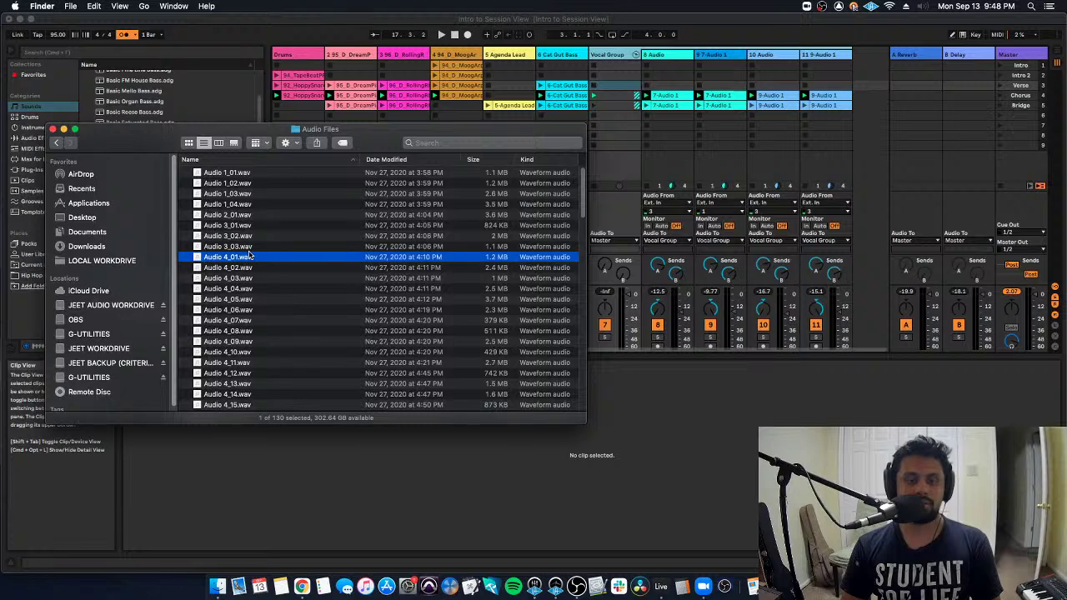
key("space")
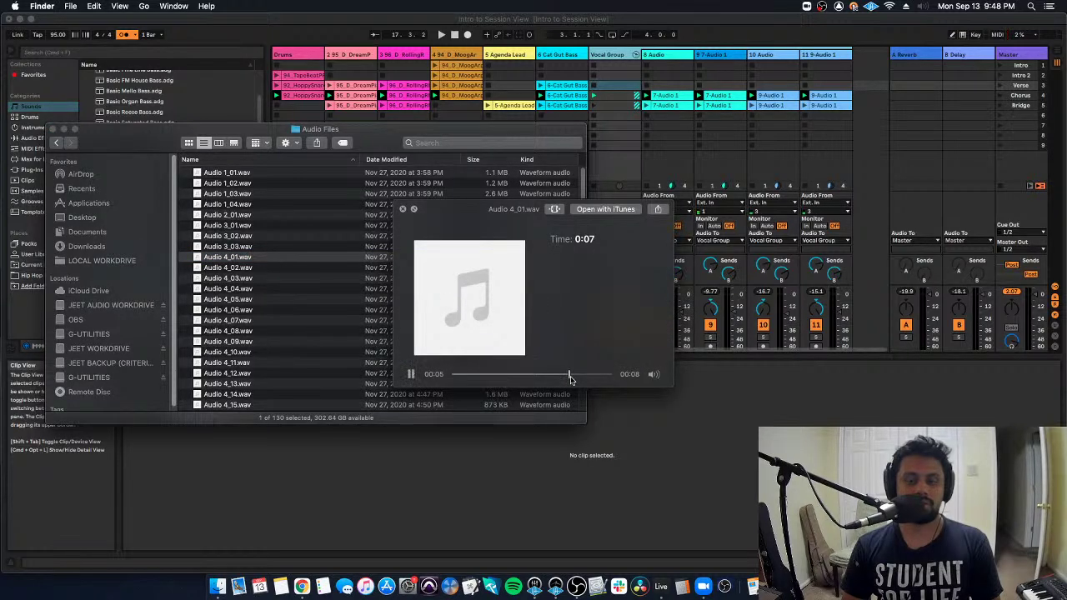
left_click(538, 375)
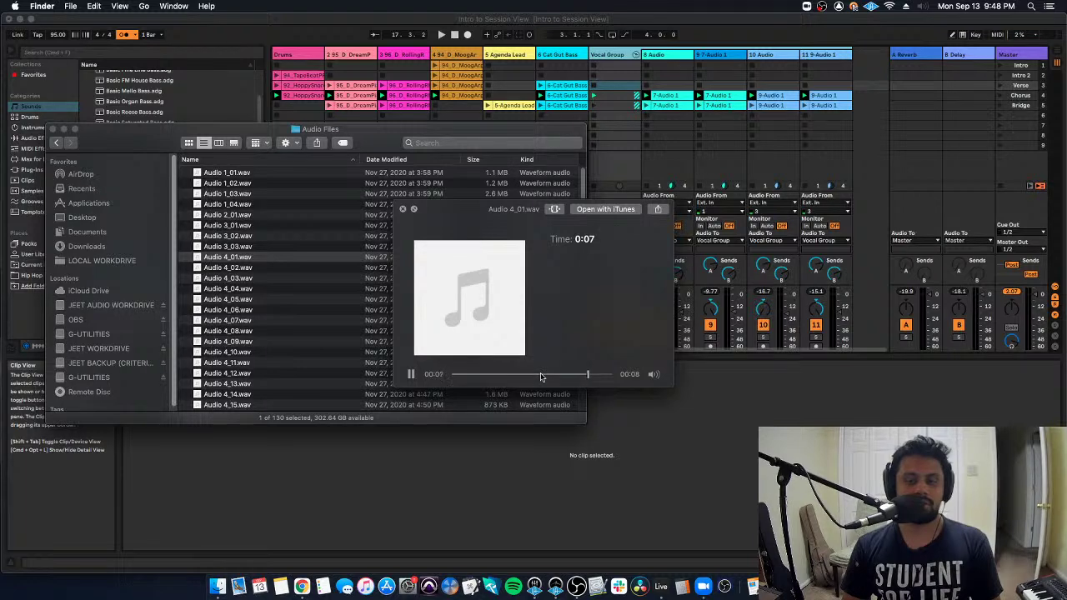
left_click(287, 341)
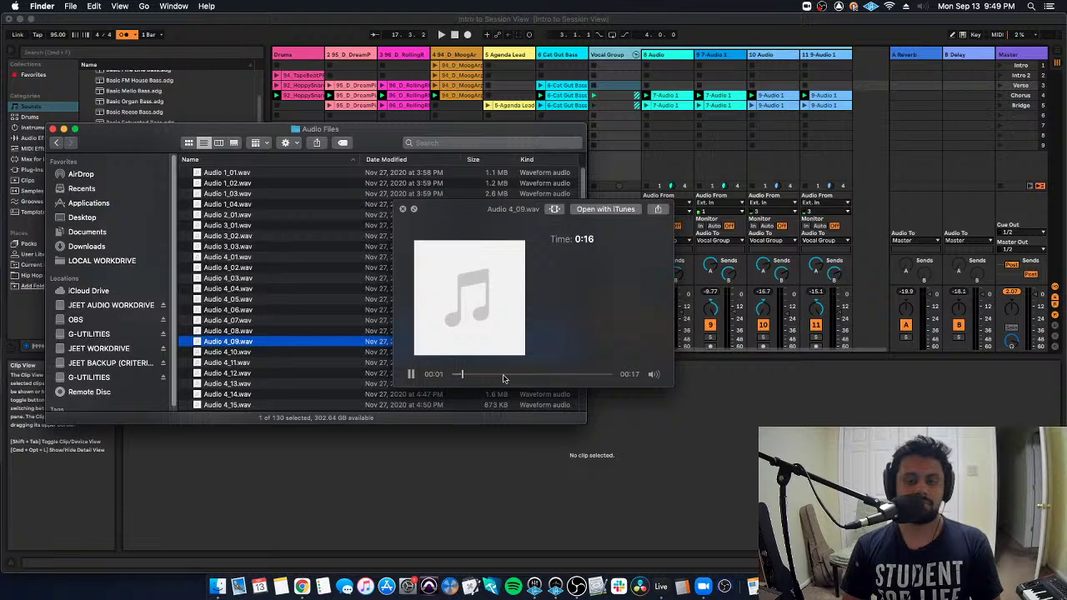
key("space")
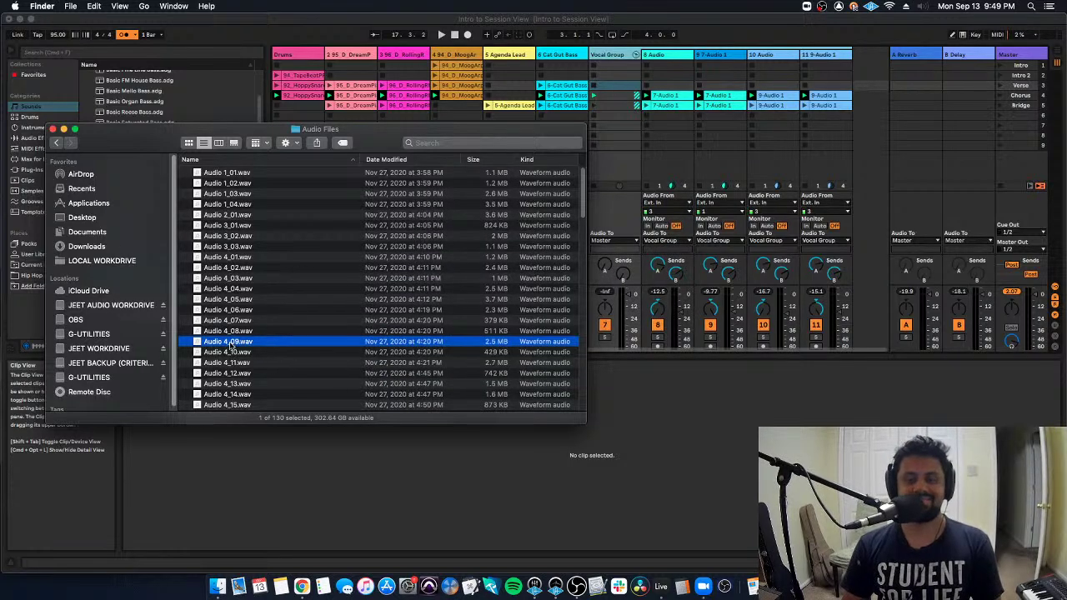
Try Audio 4_09.wav as a clip on a new audio track in the Intro 2 scene, and delete that track
left_click_drag(232, 347, 878, 79)
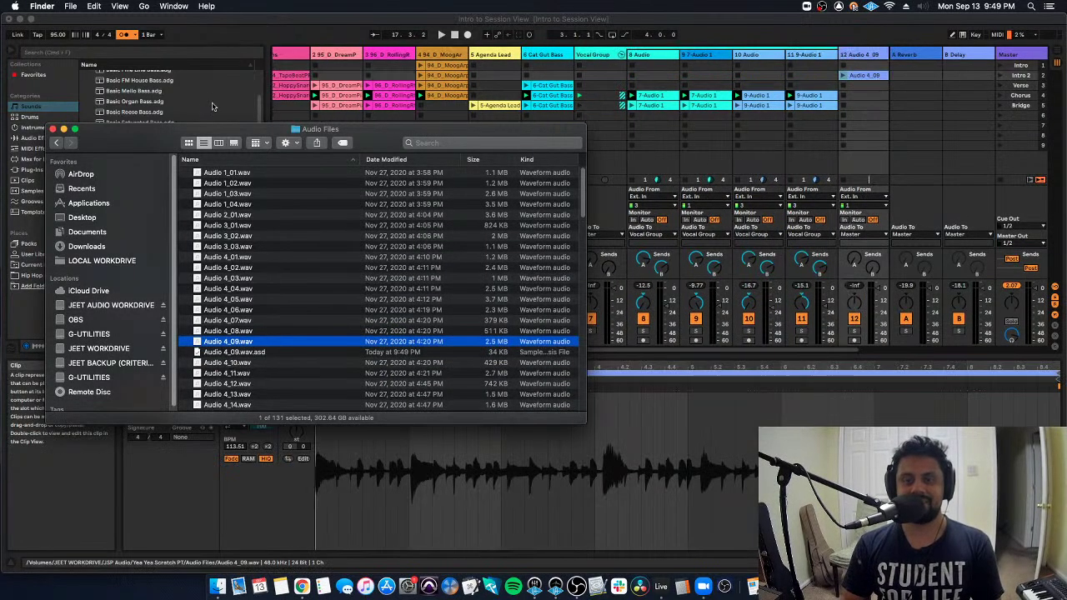
left_click(52, 129)
scroll(614, 193, "right", 2)
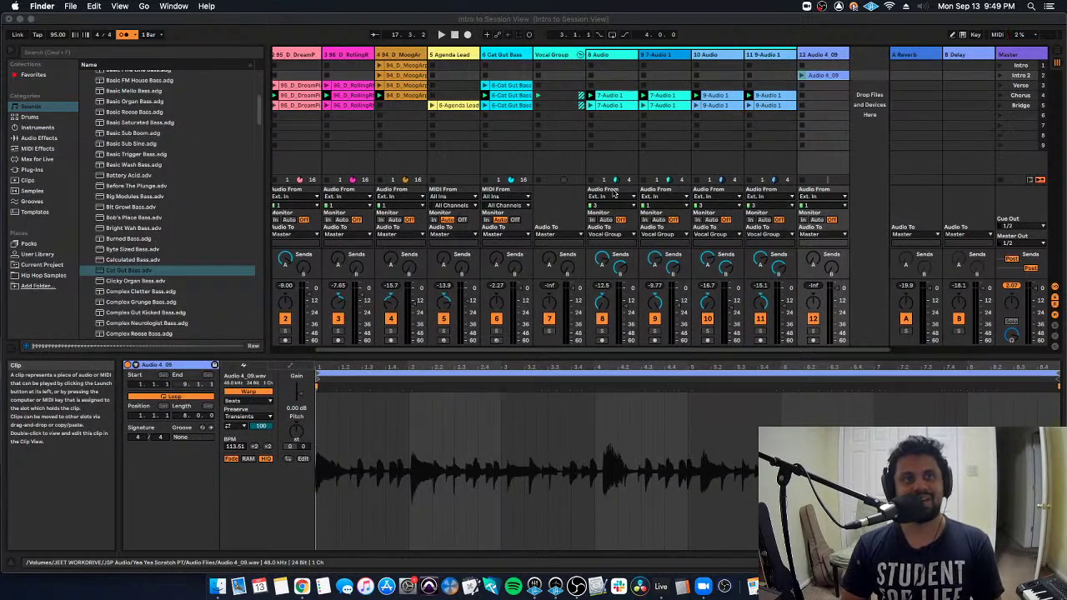
left_click(802, 75)
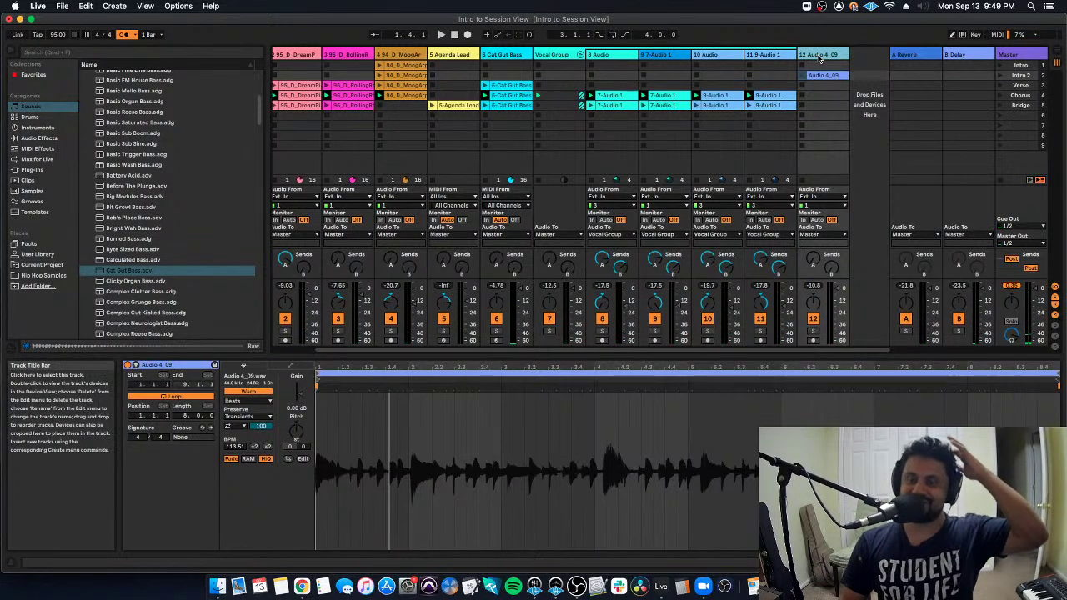
left_click(819, 58)
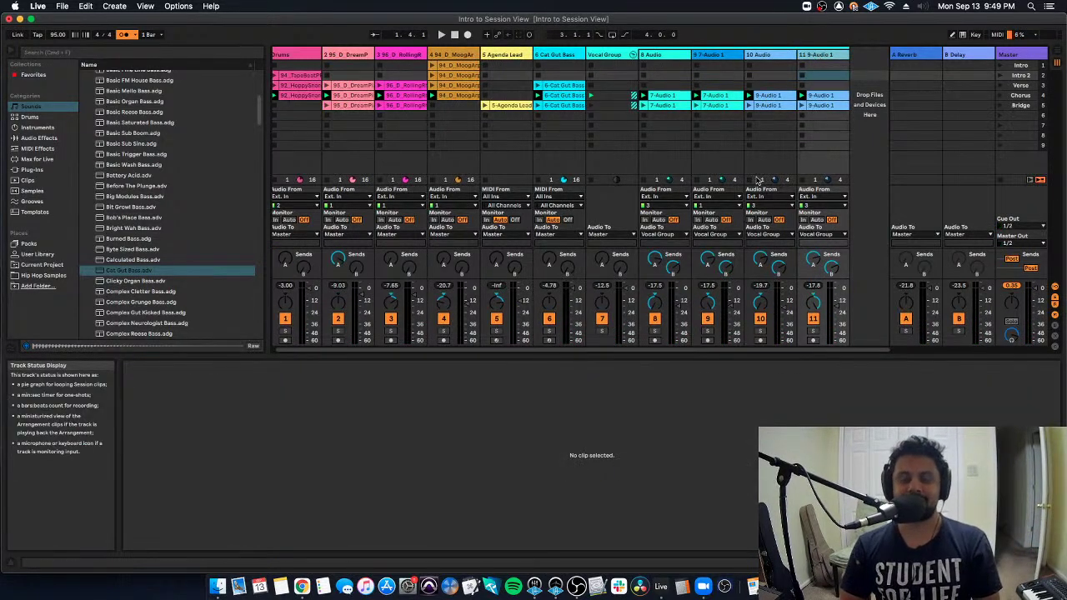
Compare the Session View with the Arrangement View, looking through the tracks down to the vocal tracks
key("Tab")
scroll(476, 222, "up", 5)
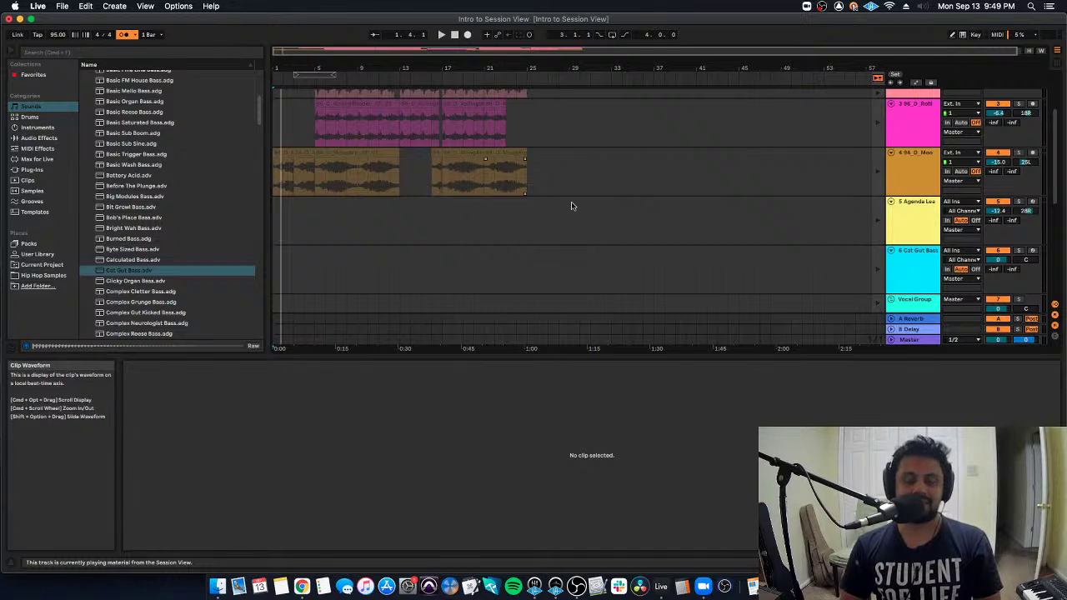
key("Tab")
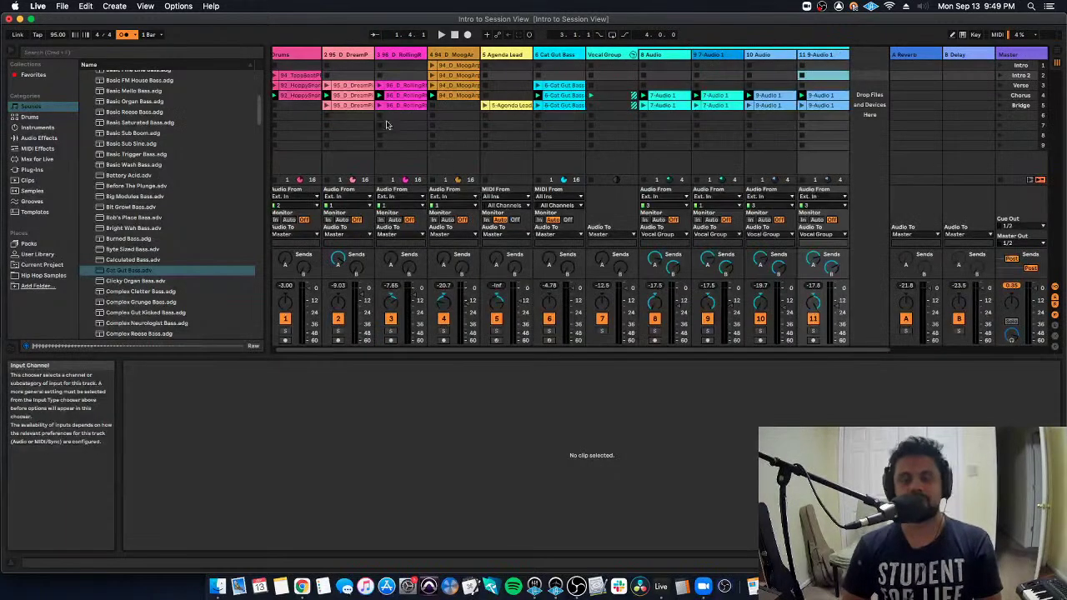
key("Tab")
scroll(488, 207, "down", 5)
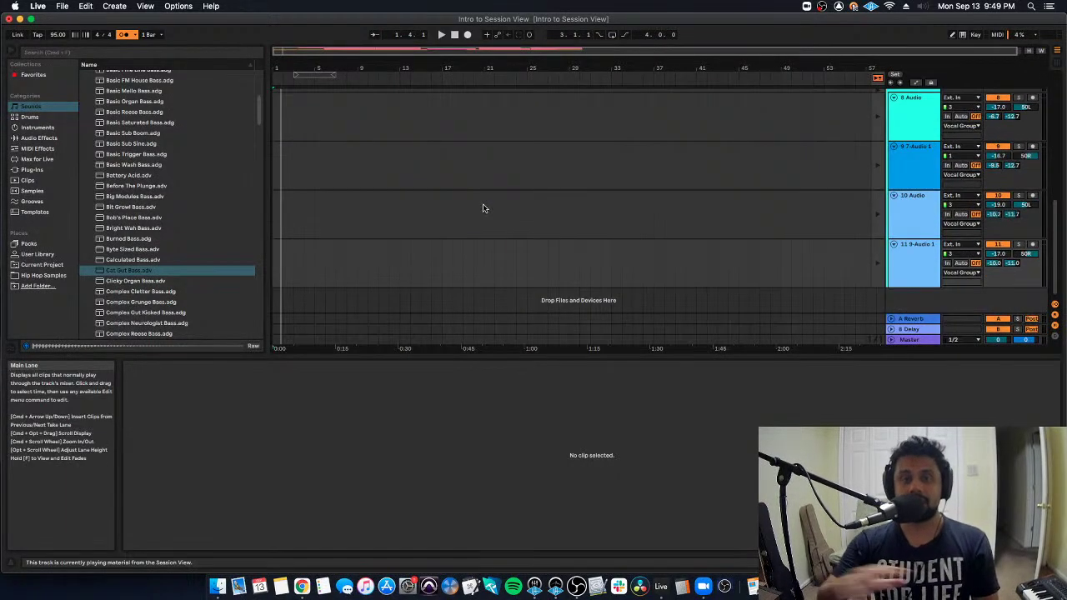
Return the set to Session View and bring a Finder window in front of it
key("super+Tab")
key("super+Tab")
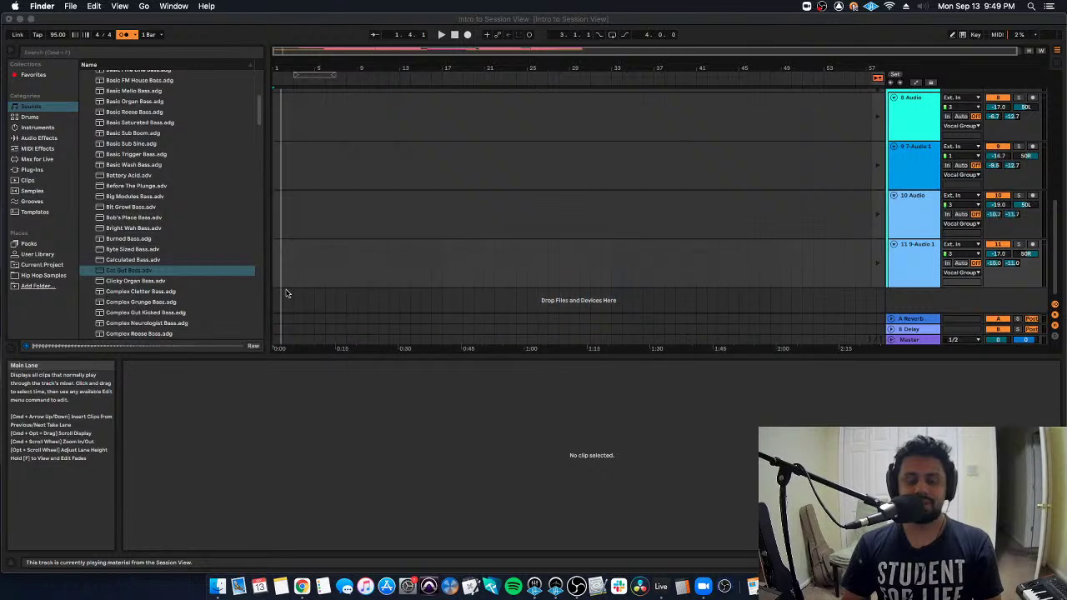
key("super+Tab")
key("super+Tab")
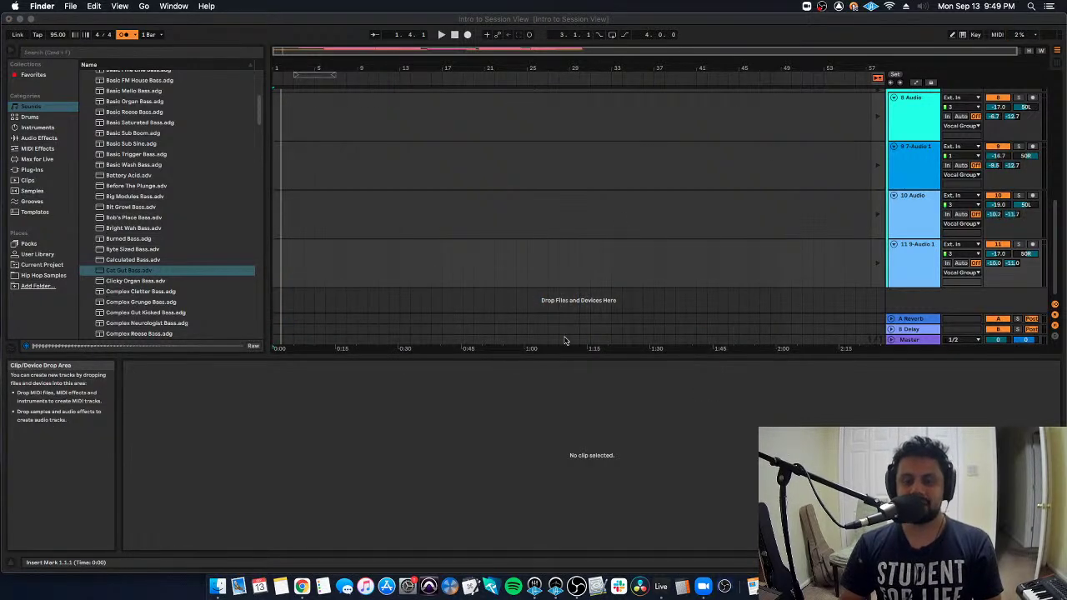
key("super+Tab")
key("Tab")
key("super+Tab")
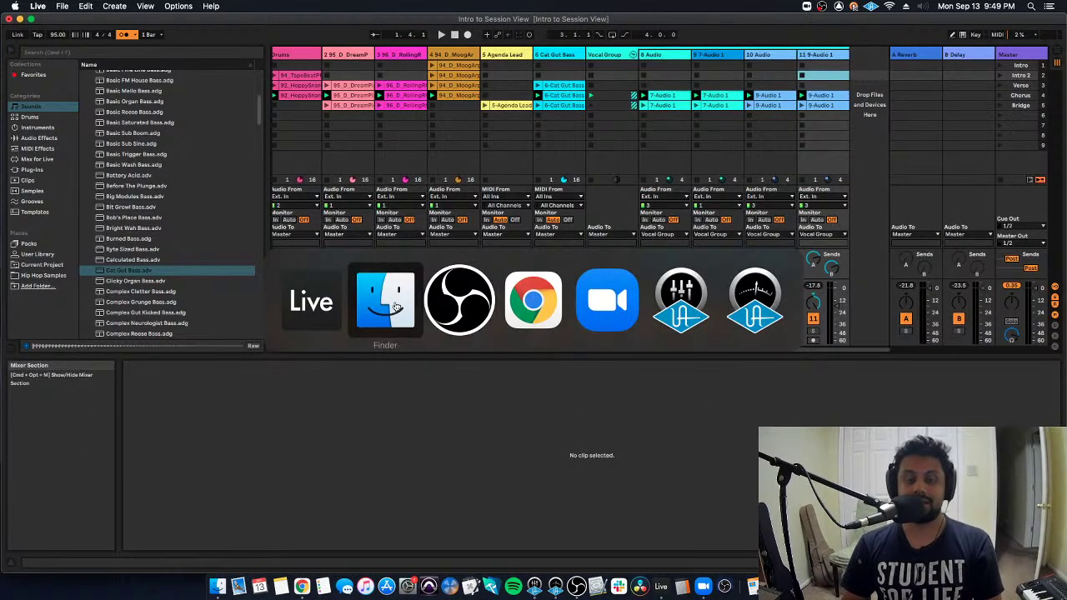
key("super+Tab")
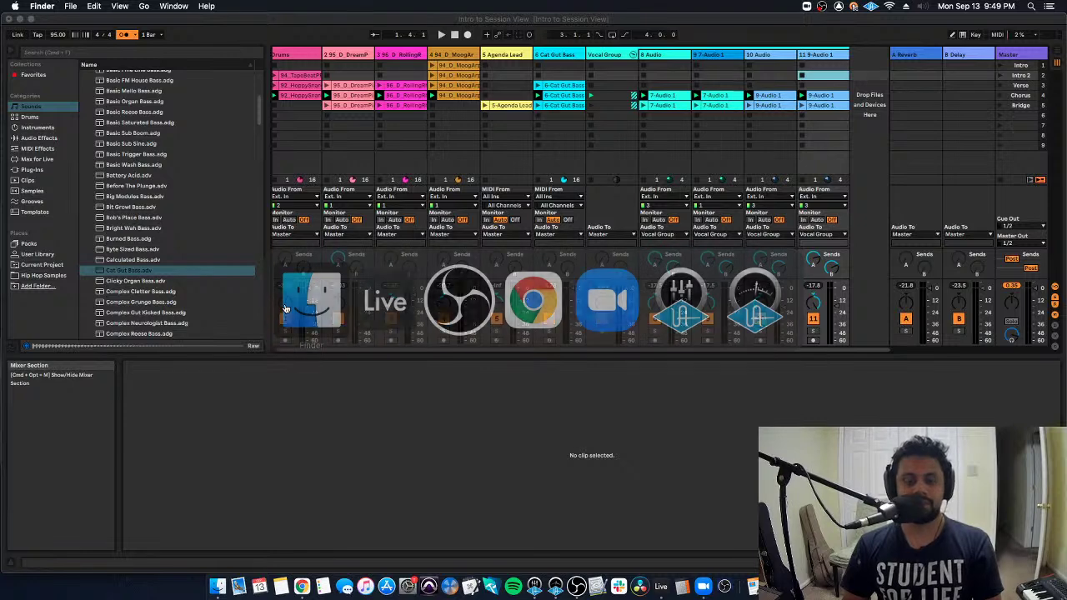
key("super+Up")
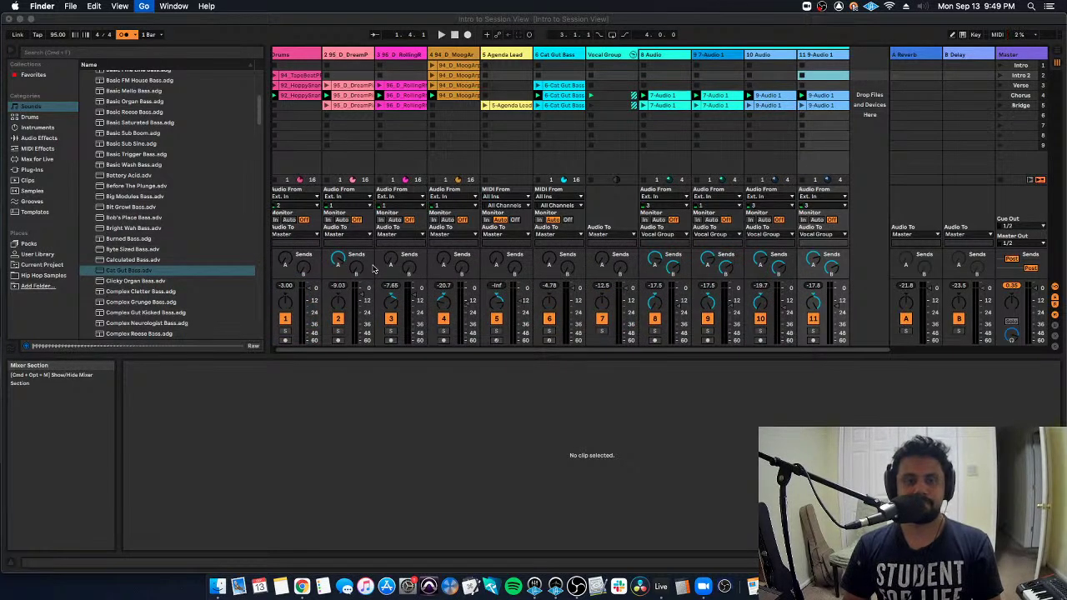
key("super+Tab")
key("super+Tab")
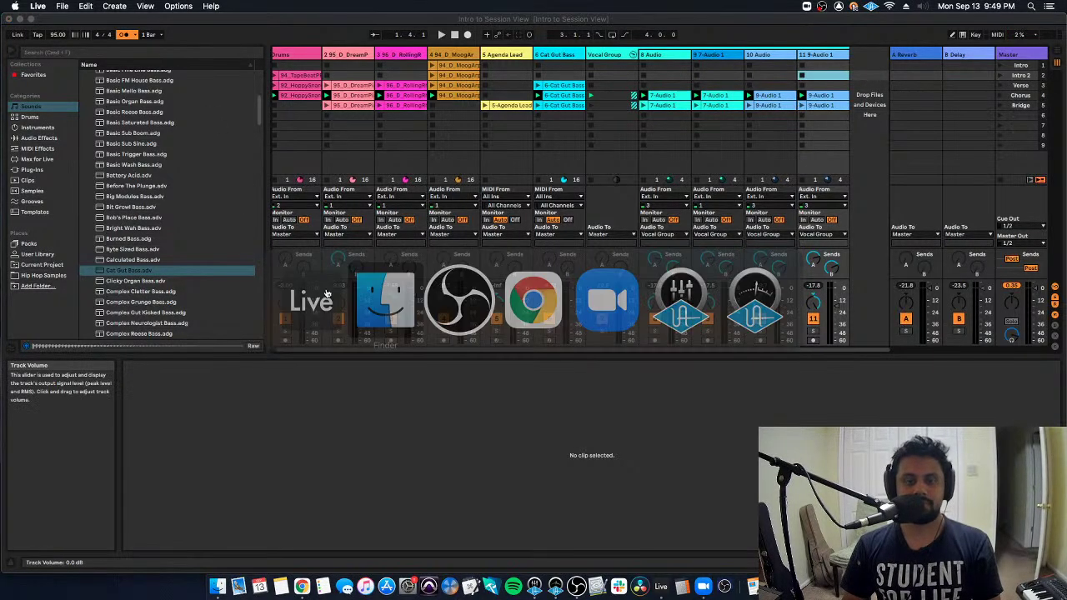
left_click(21, 19)
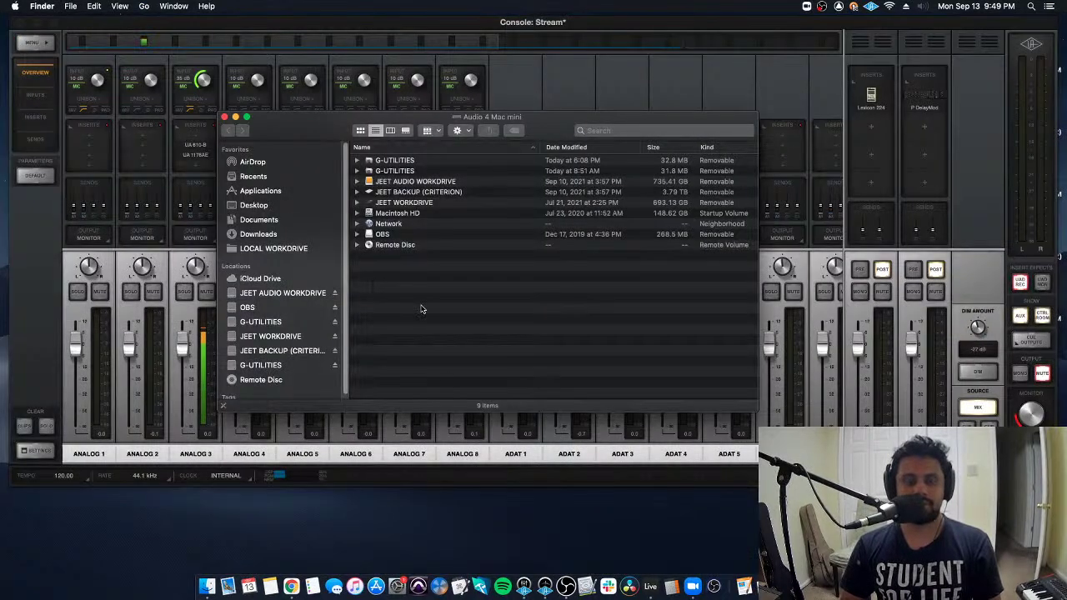
left_click(744, 586)
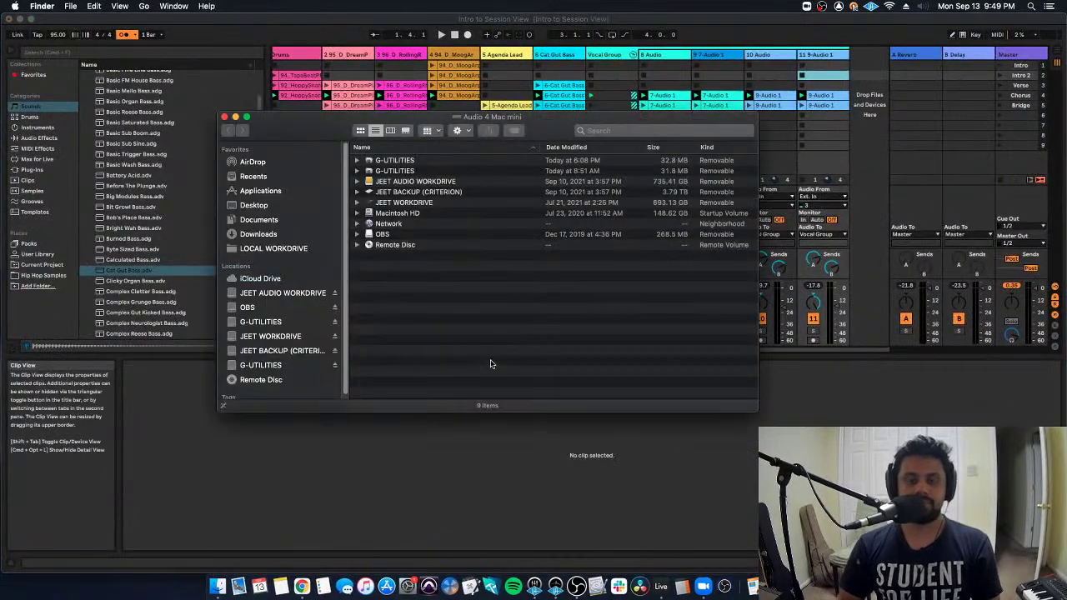
Open the Bounced Files folder of Yea Yea Scratch PT, inside JSP Audio on the work drive
left_click(284, 337)
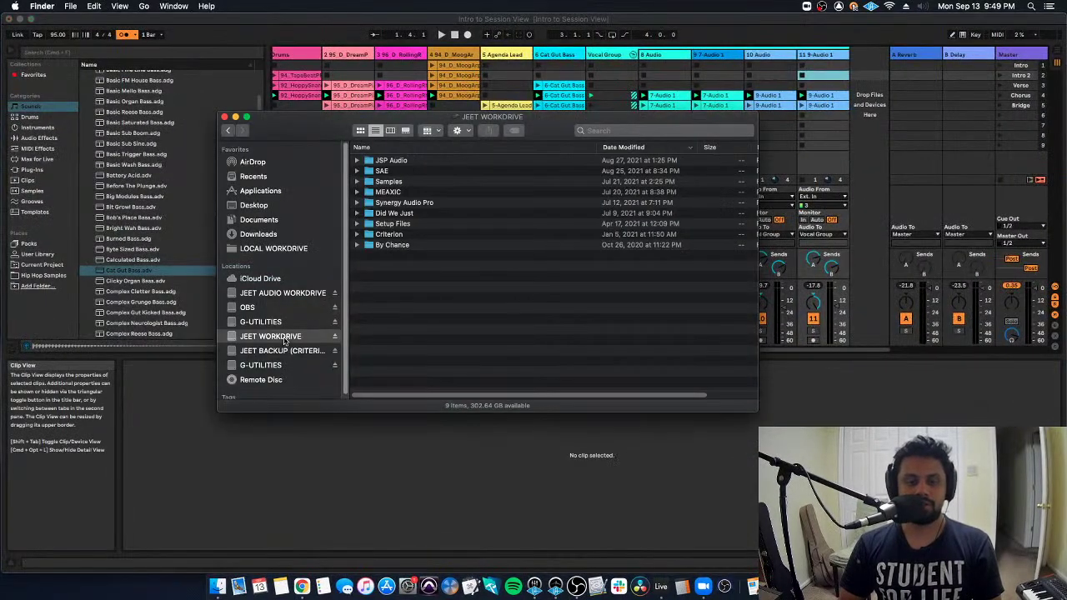
double_click(399, 213)
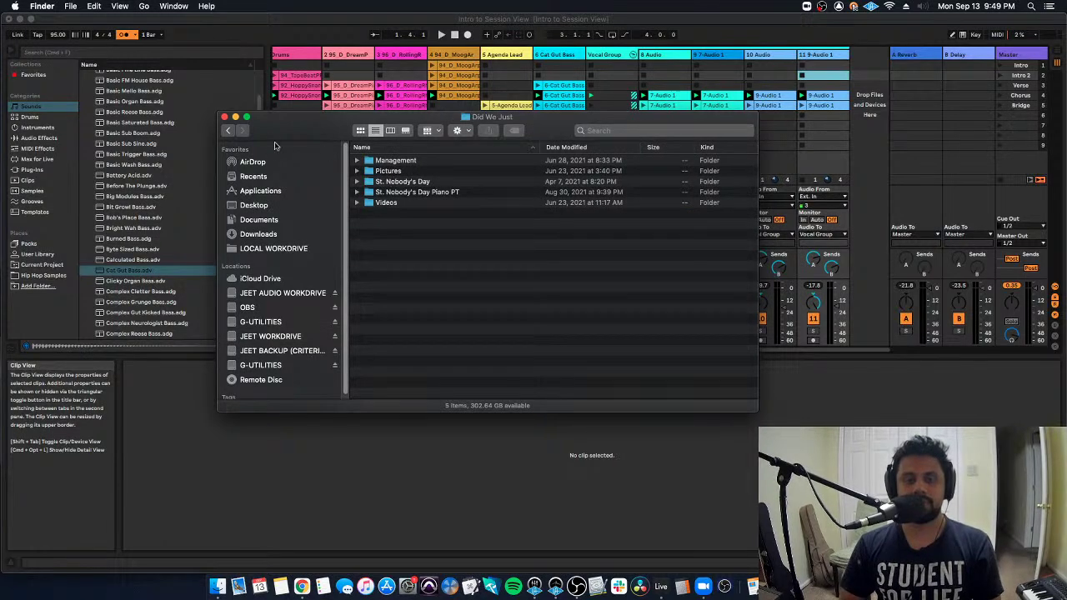
left_click(228, 130)
left_click(408, 170)
double_click(404, 160)
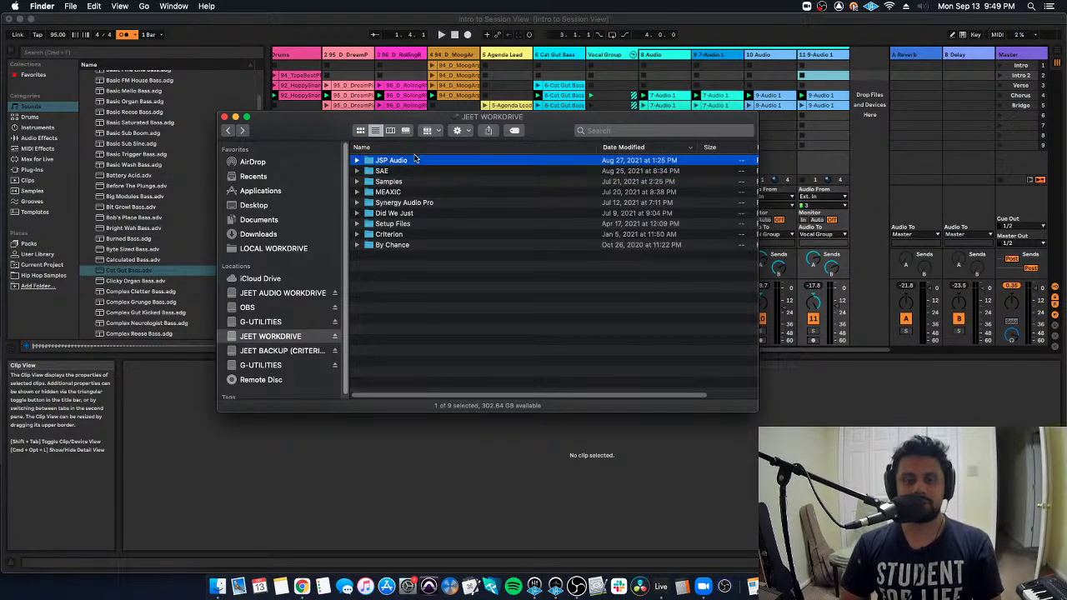
left_click(427, 309)
double_click(426, 308)
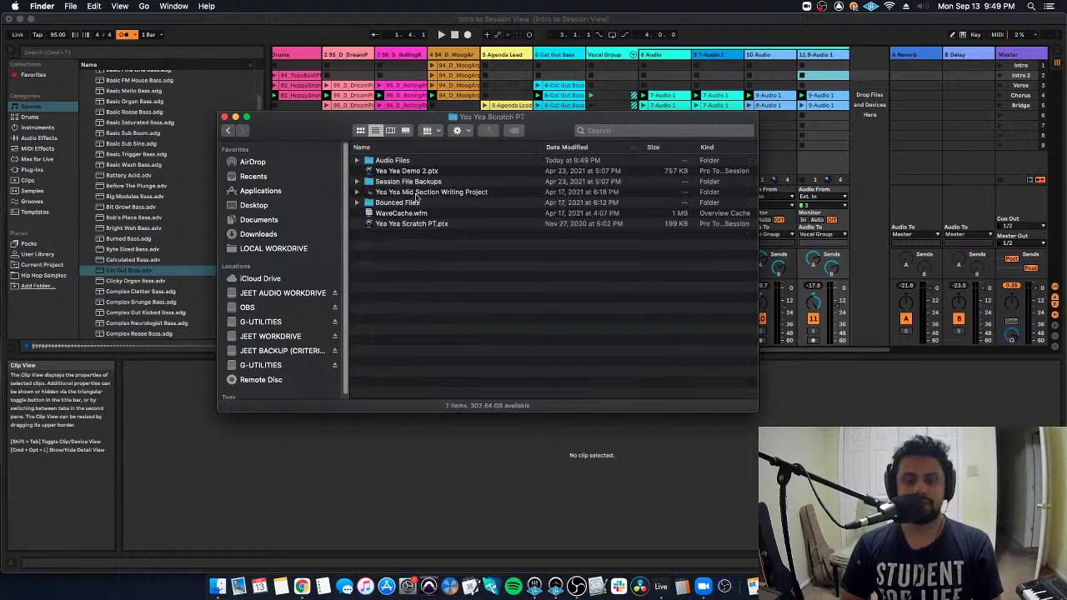
double_click(418, 205)
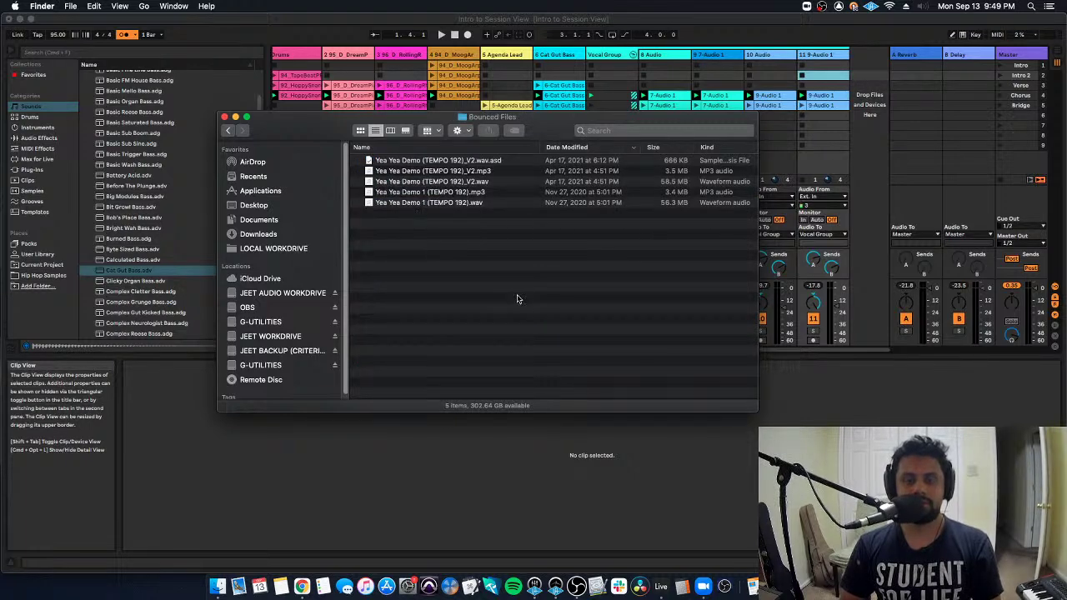
Switch back to Live and show the empty vocal tracks in the Arrangement View
key("super+Tab")
key("Tab")
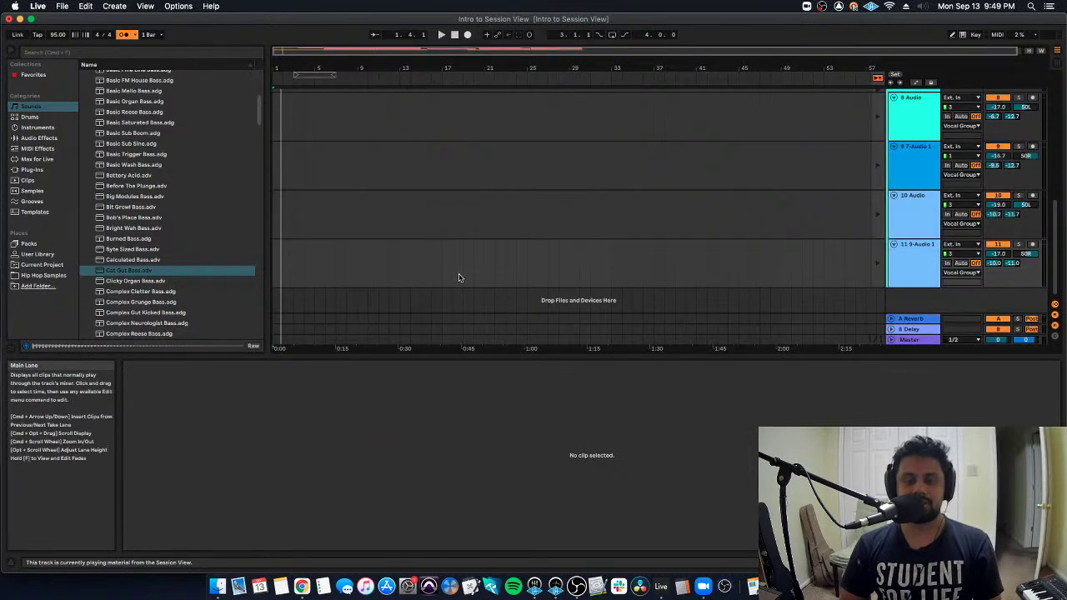
scroll(459, 276, "up", 5)
scroll(459, 276, "down", 5)
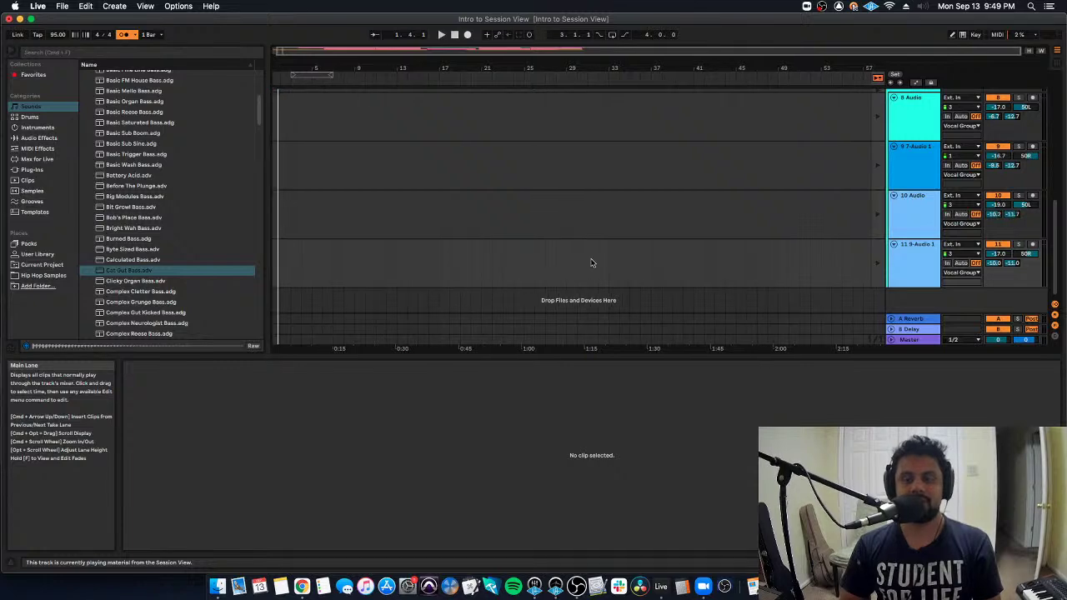
scroll(591, 261, "up", 1)
key("Tab")
key("Tab")
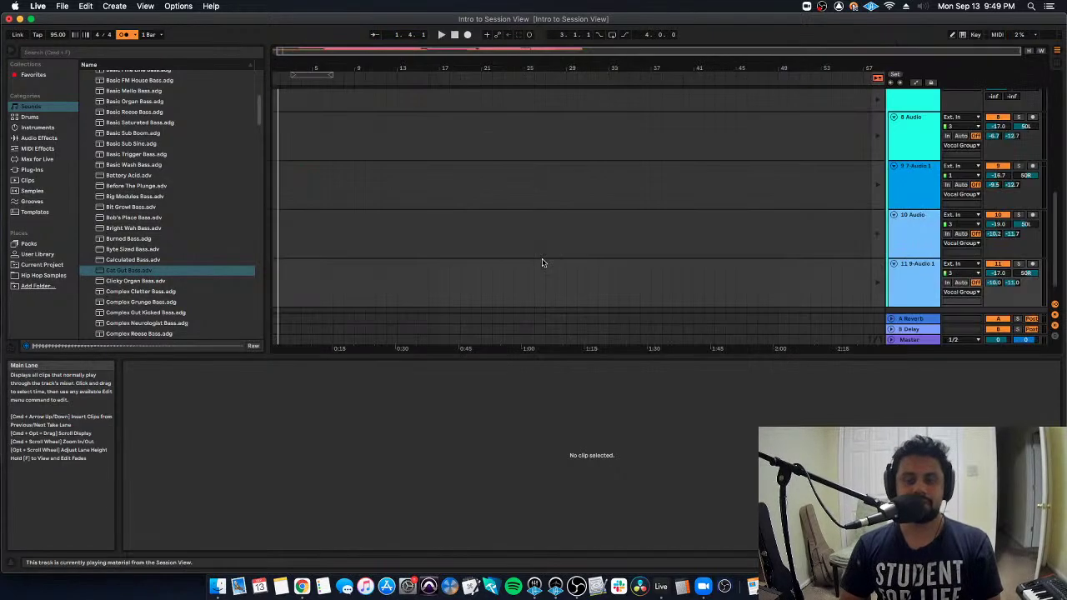
key("Tab")
key("Tab")
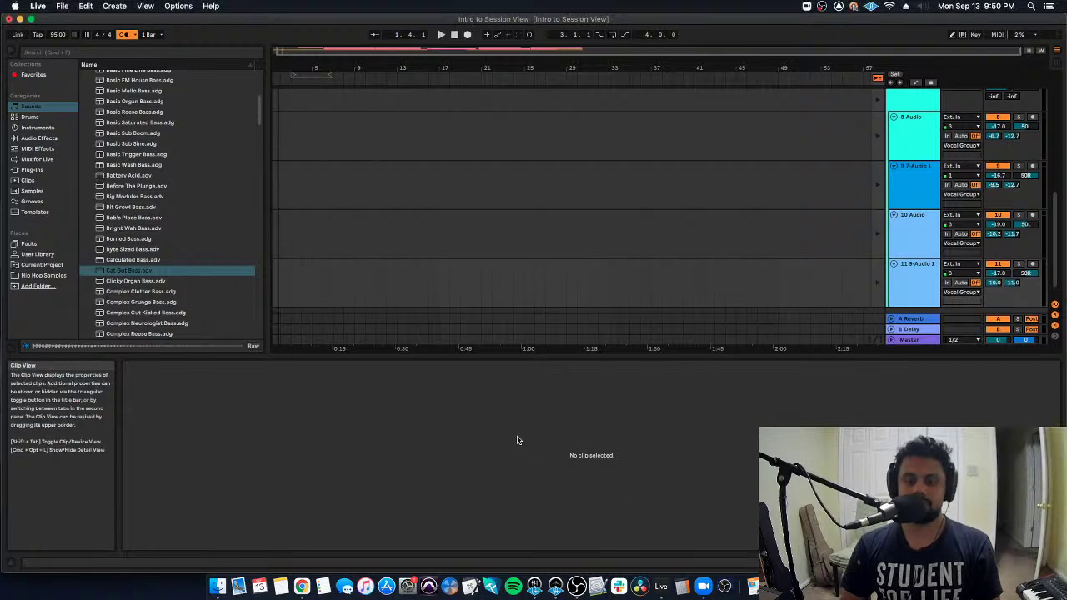
Bring Yea Yea Demo (TEMPO 192)_V2.wav from the Finder into the Arrangement, on track 11 starting at bar 25
key("super+Tab")
key("super+Tab")
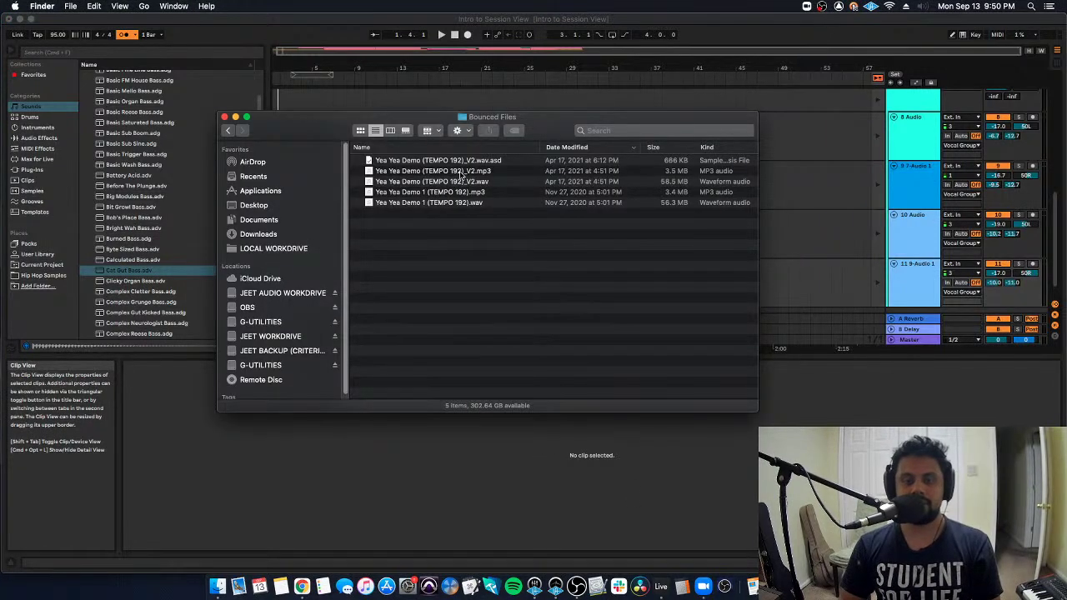
left_click(450, 181)
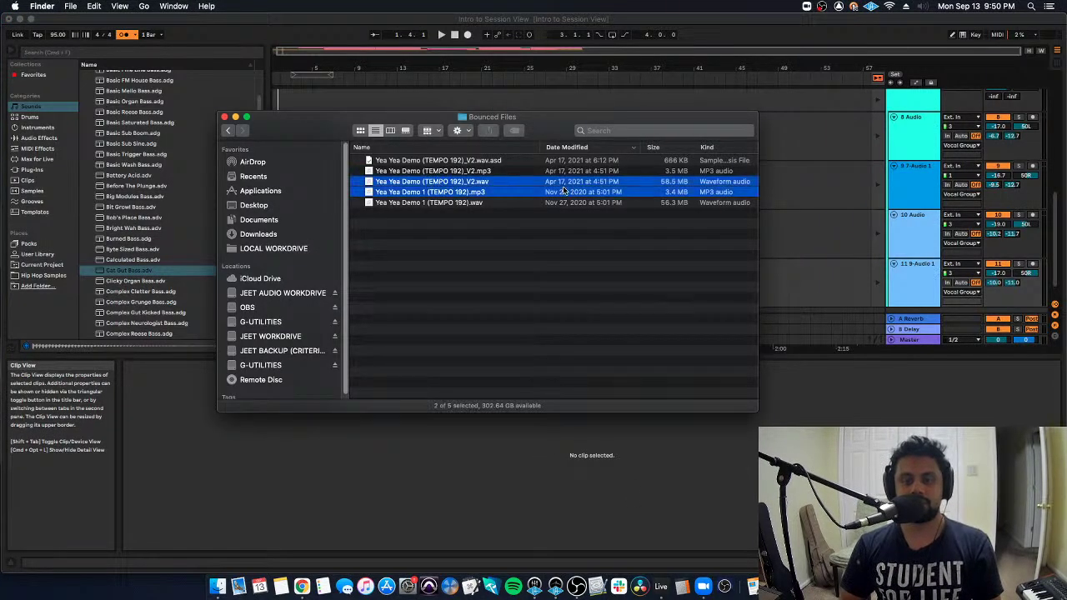
key("super+Tab")
key("super+Tab")
left_click_drag(450, 180, 576, 280)
key("super+Tab")
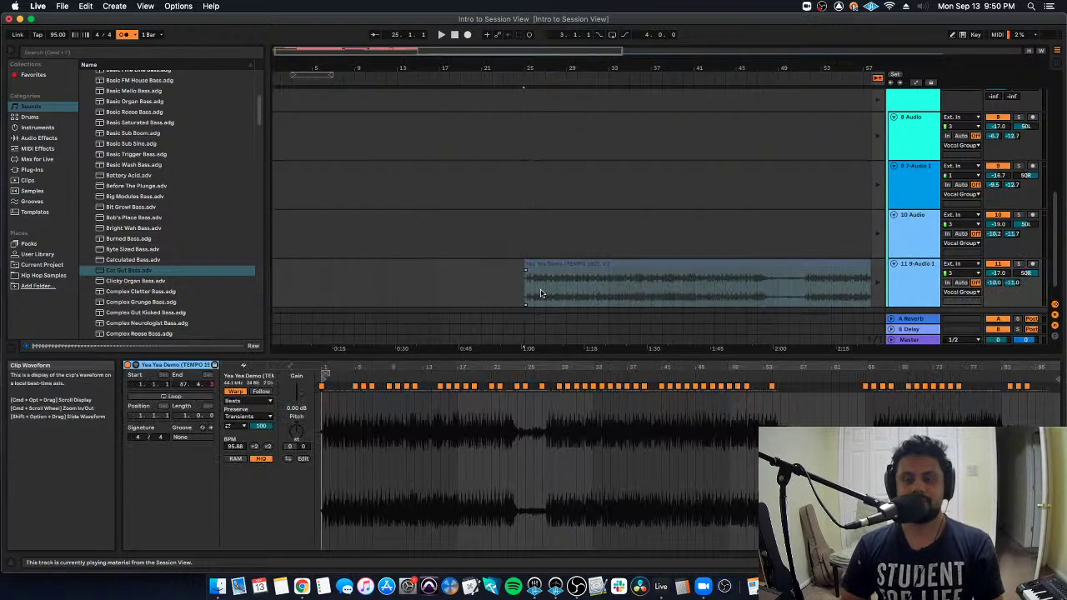
scroll(599, 294, "right", 2)
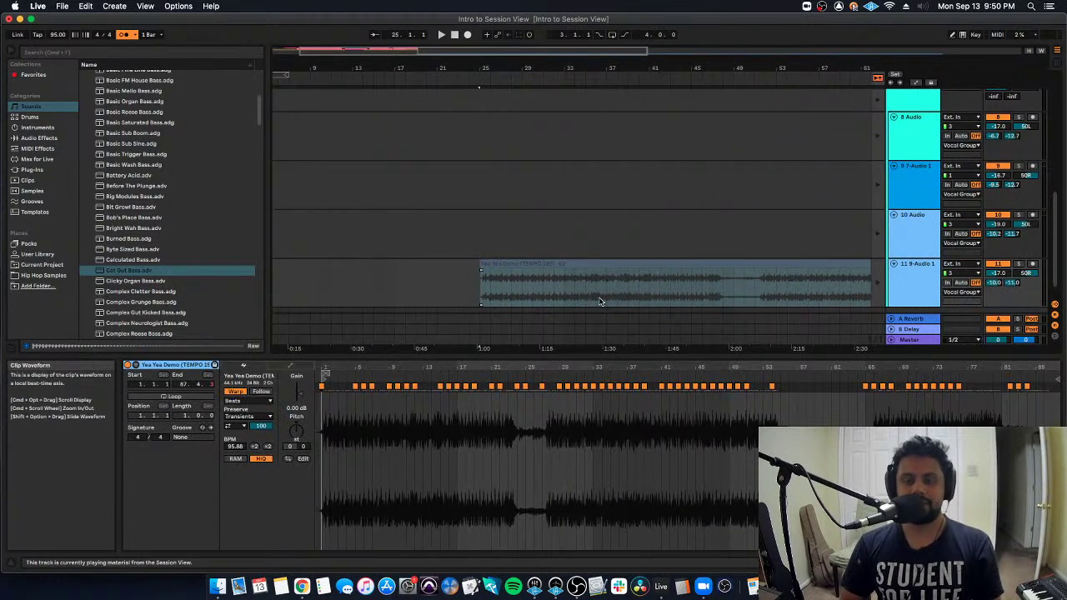
Play the demo clip in the Arrangement from the section after its quiet break, around bar 51
left_click(766, 279)
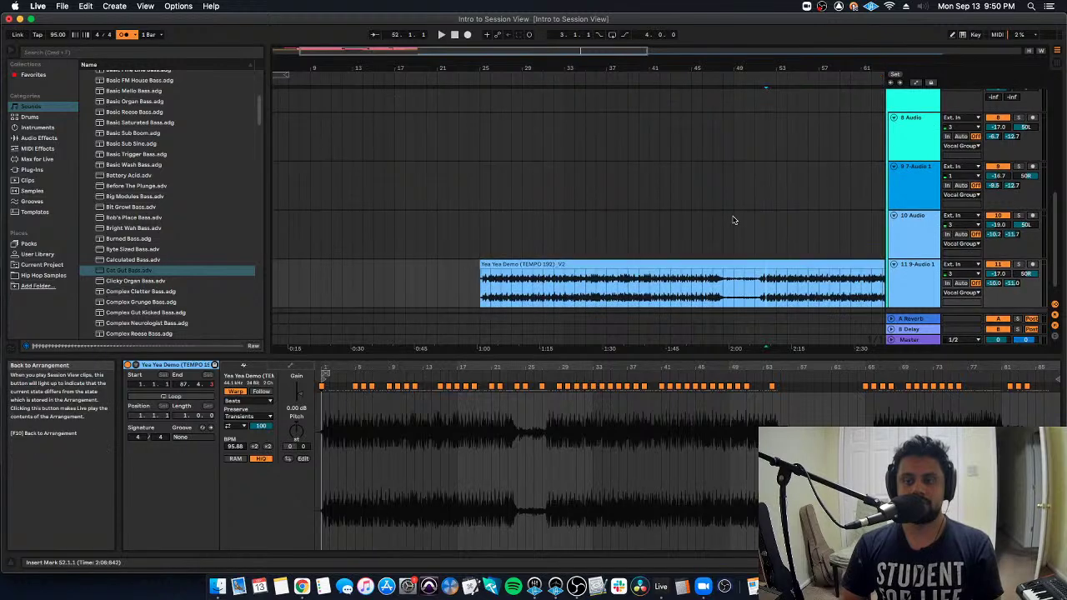
scroll(692, 292, "right", 3)
left_click(701, 287)
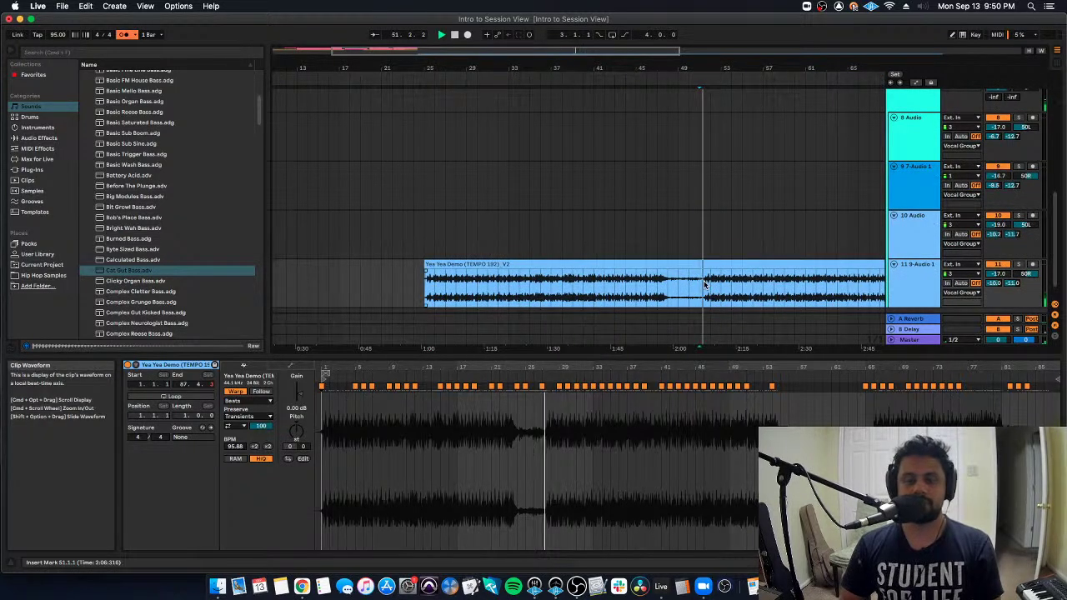
scroll(704, 284, "right", 3)
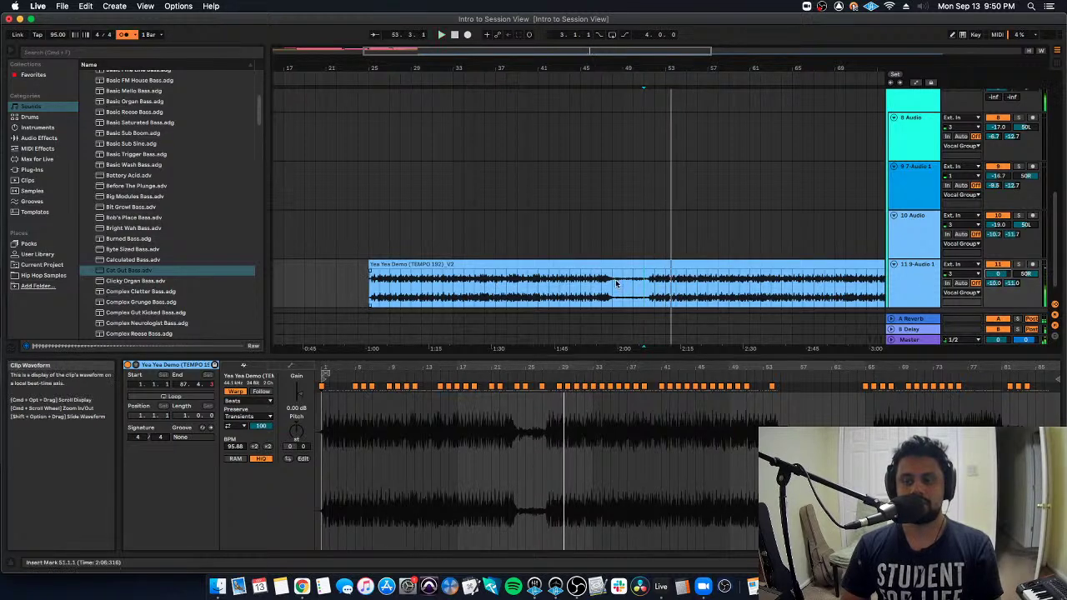
Move the demo clip below the vocal tracks onto its own track 13 and reset that track's reverb and delay sends
left_click_drag(617, 284, 621, 325)
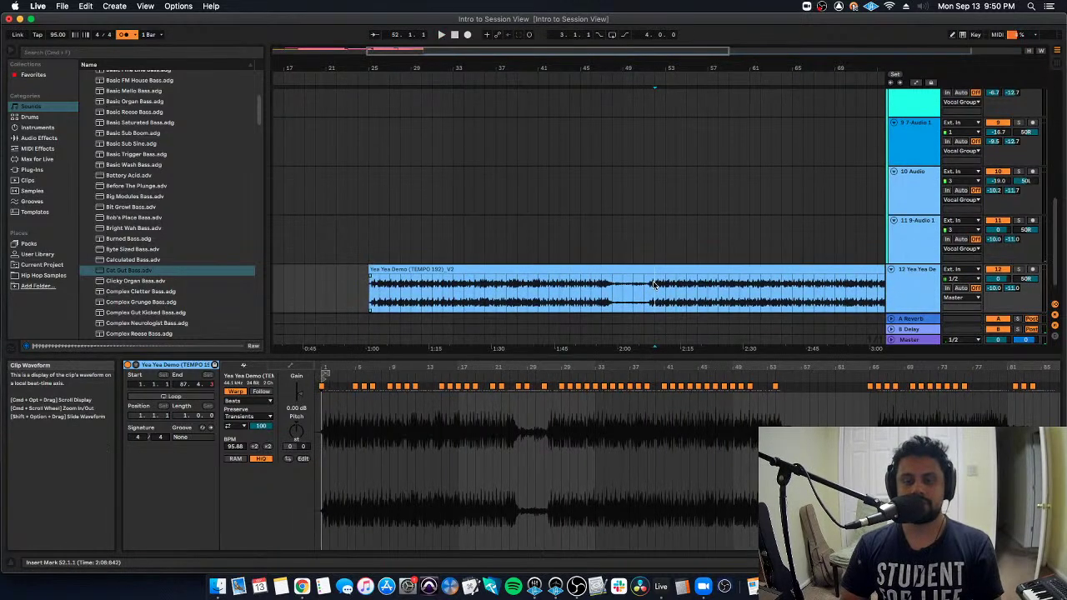
scroll(655, 284, "down", 1)
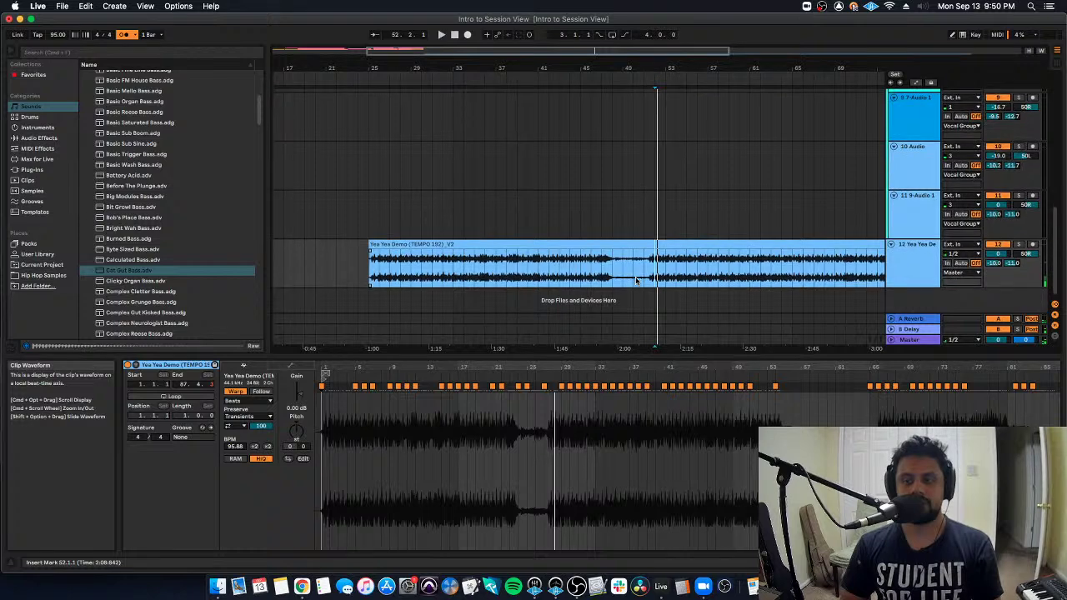
left_click_drag(655, 239, 649, 284)
key("space")
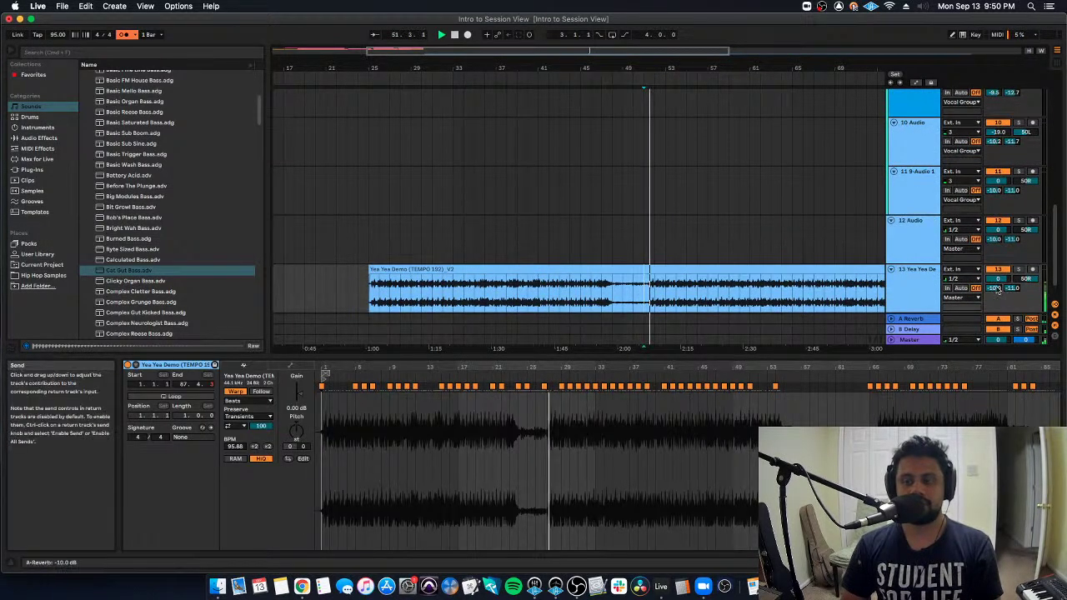
double_click(995, 289)
double_click(1012, 289)
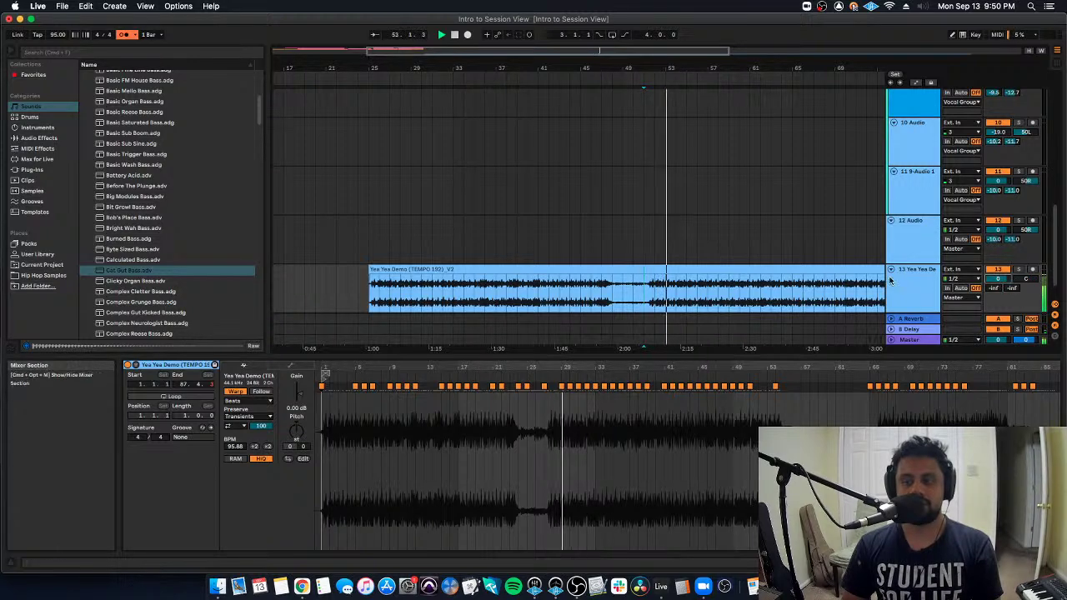
Split out bars 51 to 62 of the demo clip and paste that section into track 12's Chorus slot in Session View
left_click_drag(646, 285, 755, 288)
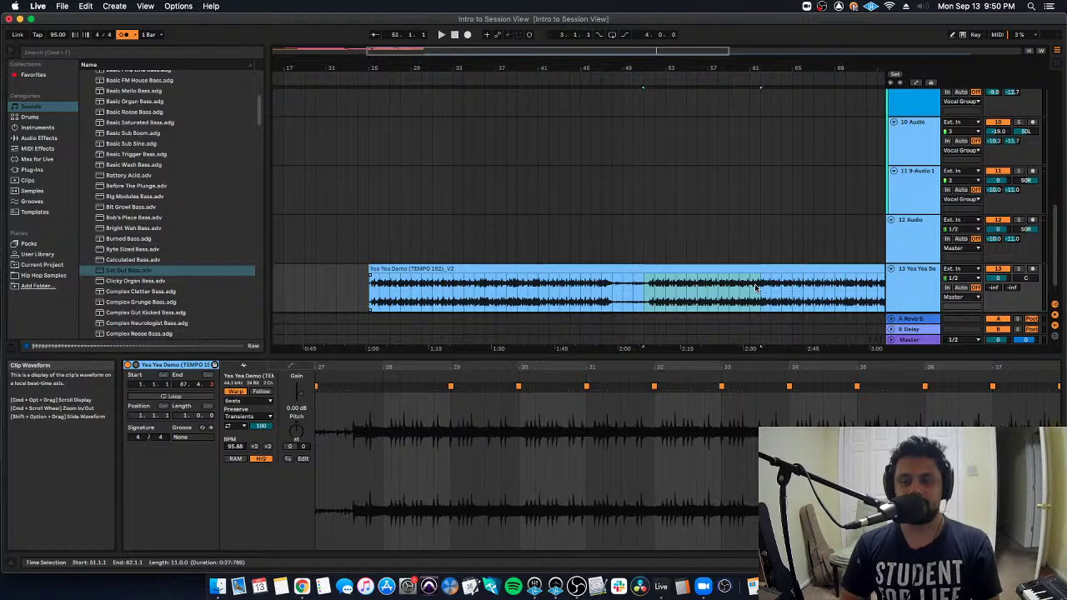
key("super+e")
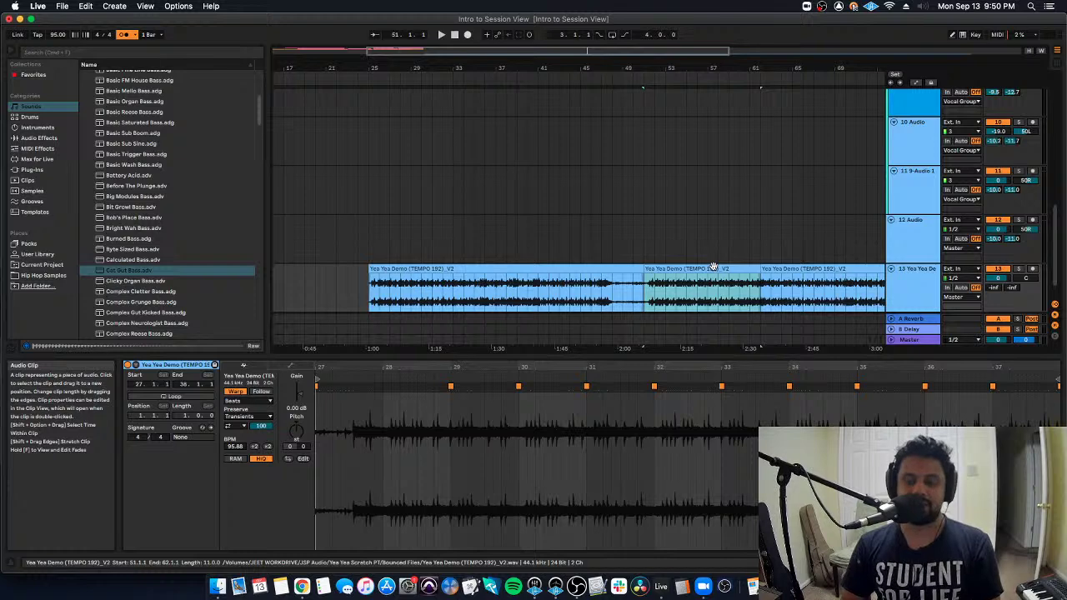
key("Tab")
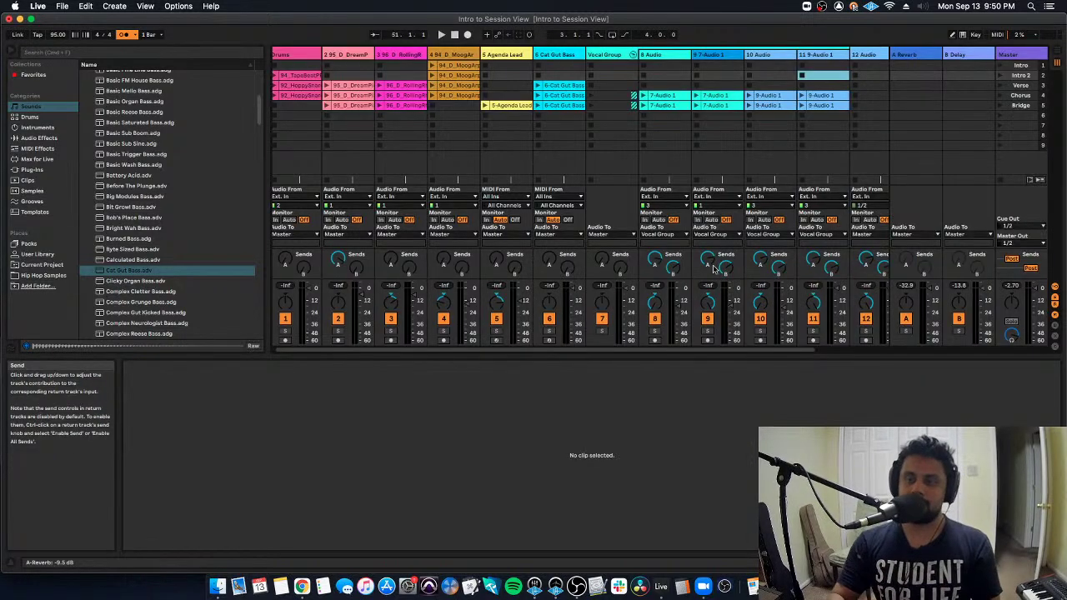
scroll(823, 260, "right", 2)
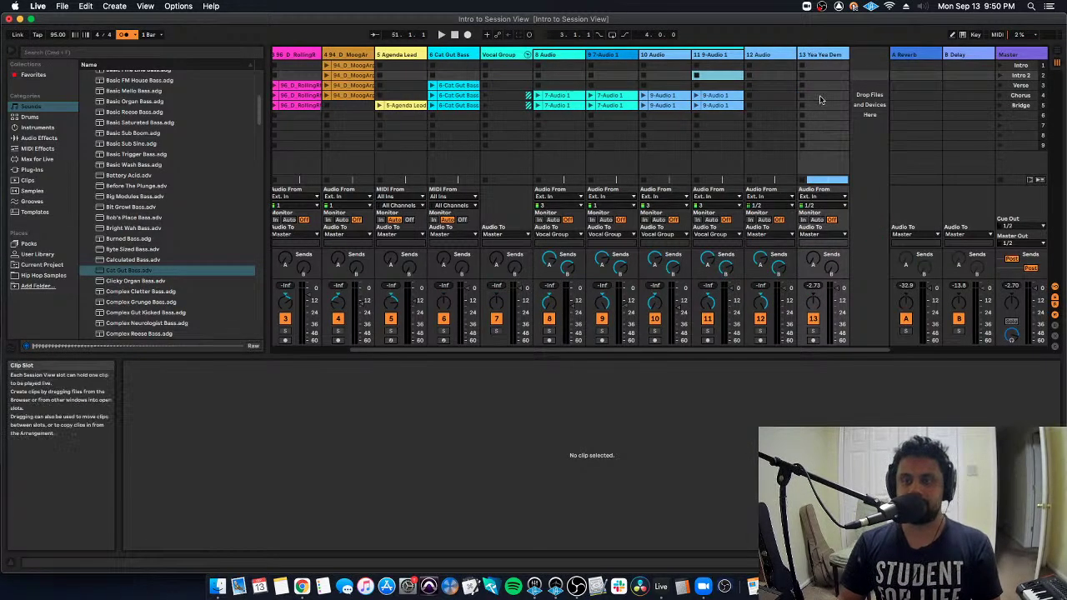
left_click(773, 97)
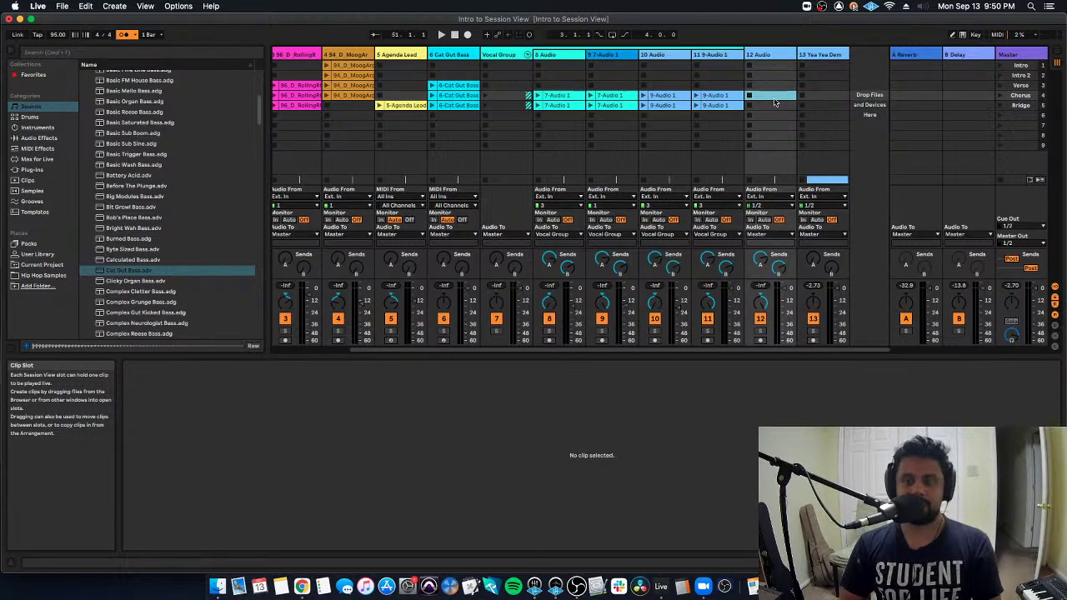
key("super+v")
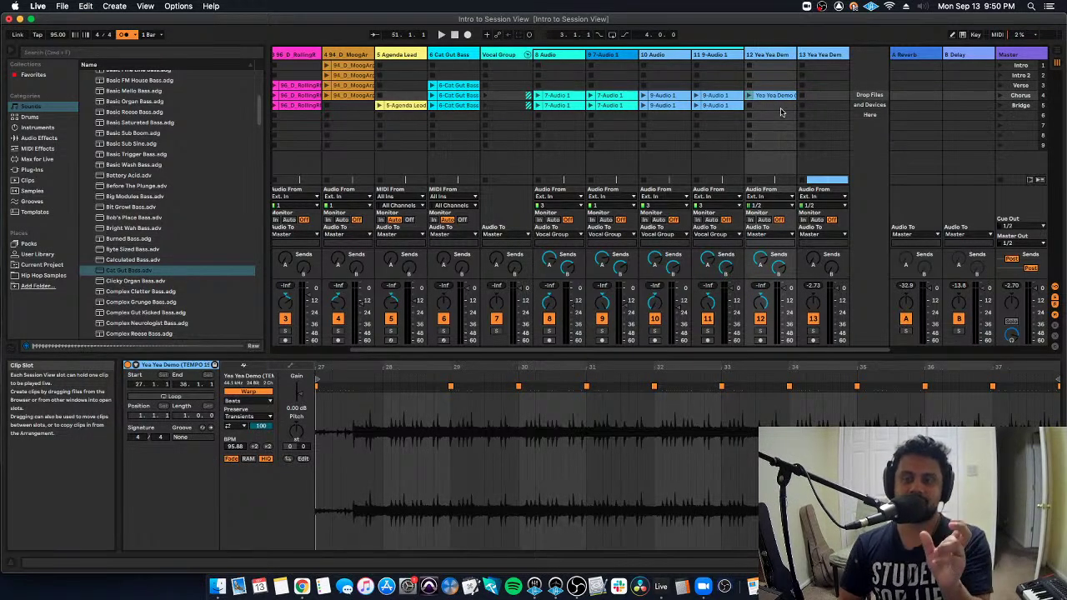
Launch the pasted demo clip in the Chorus scene and mute the original demo's track 13
left_click(781, 111)
left_click(748, 95)
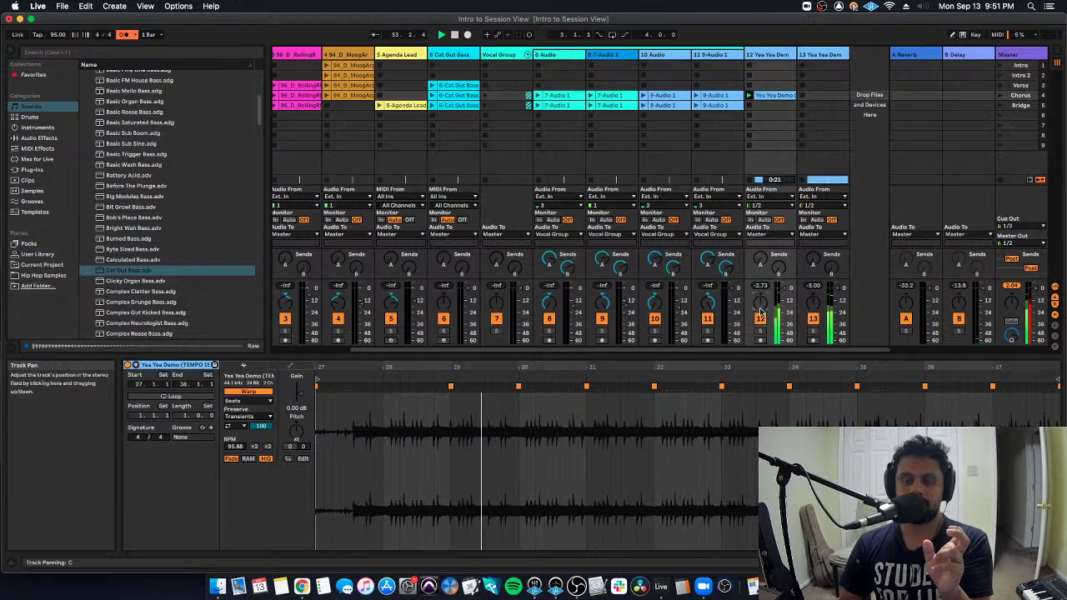
left_click(812, 319)
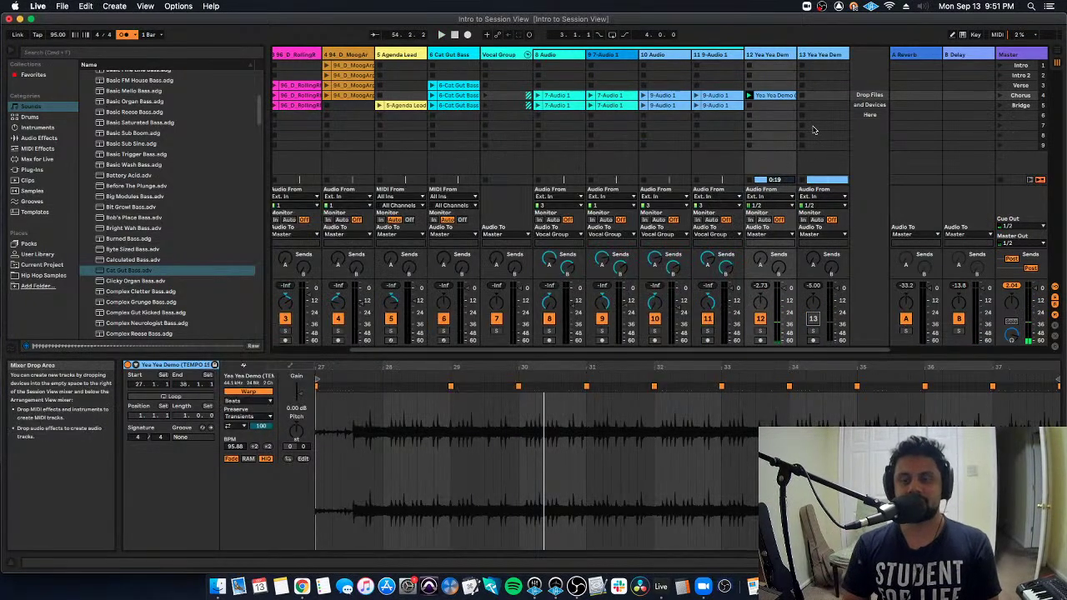
Check the split demo clips in the Arrangement, and delete the pasted copy from track 12's Chorus slot in Session View
key("Tab")
left_click(614, 287)
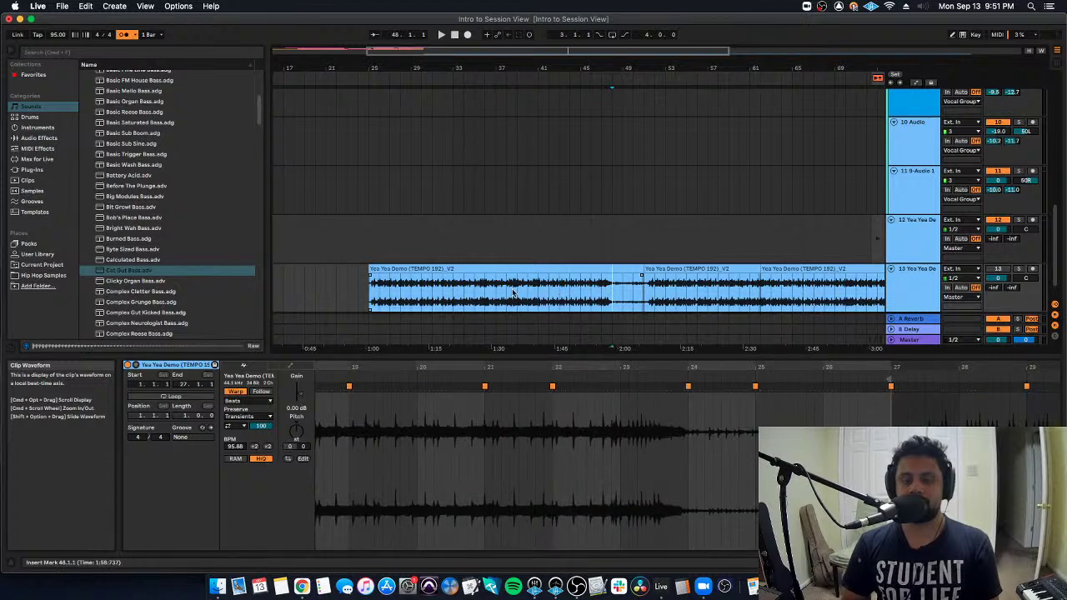
key("Tab")
left_click(833, 117)
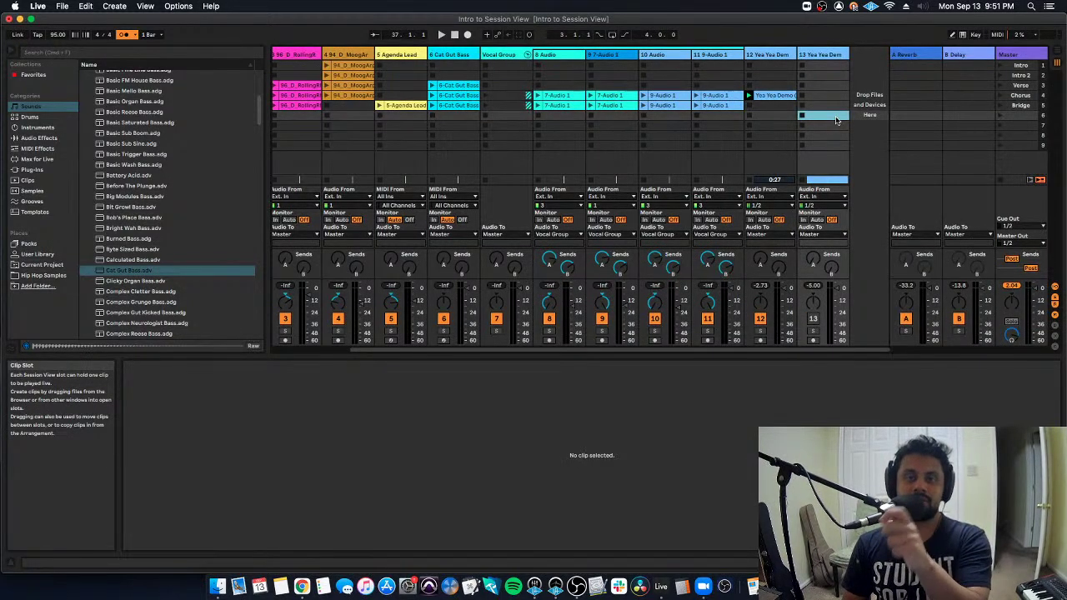
left_click(780, 99)
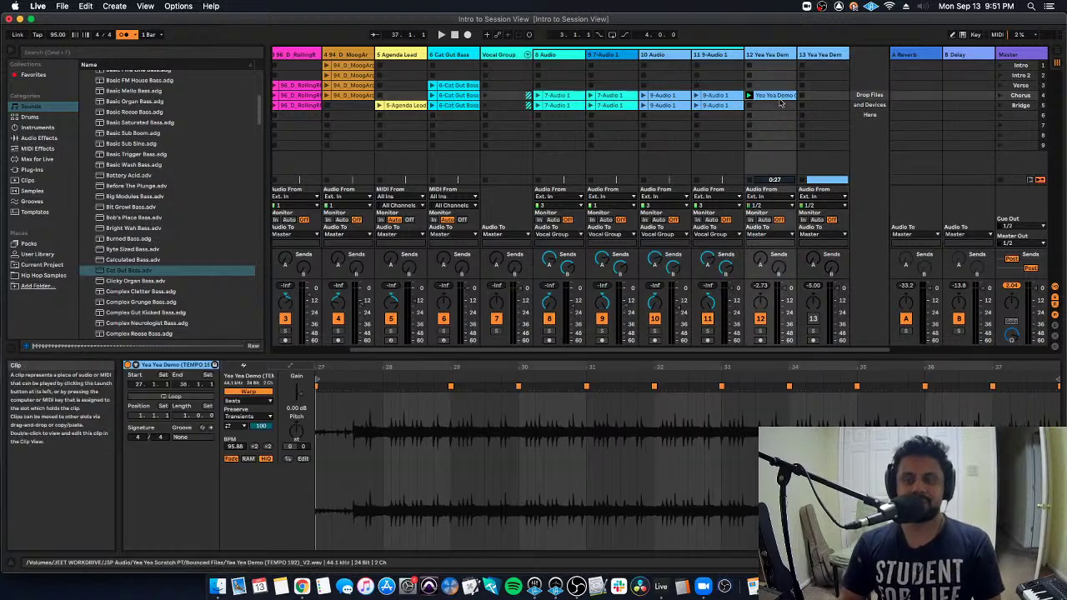
key("Delete")
Look for usable audio in the Finder inside Grayhunter's Stranger Piano PT 2 folder, and go back to JSP Audio
key("super+Tab")
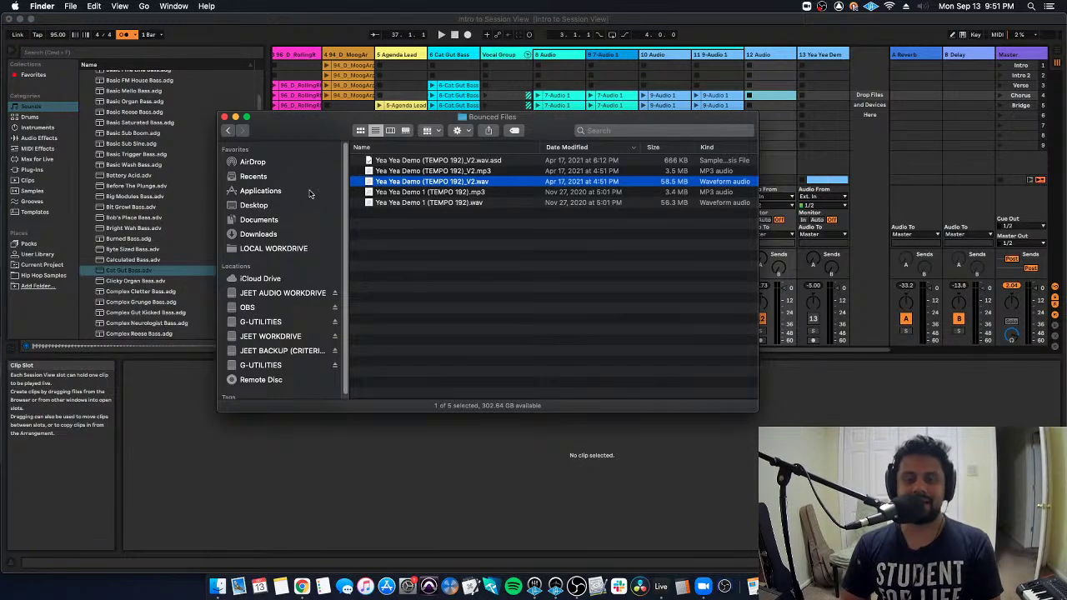
left_click(229, 132)
left_click(228, 132)
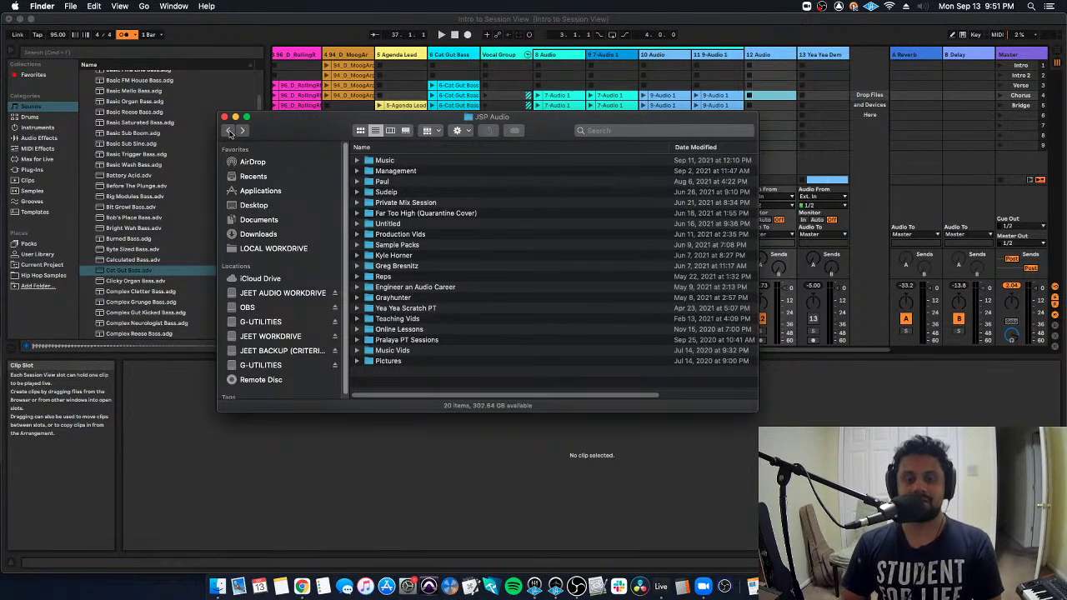
double_click(428, 297)
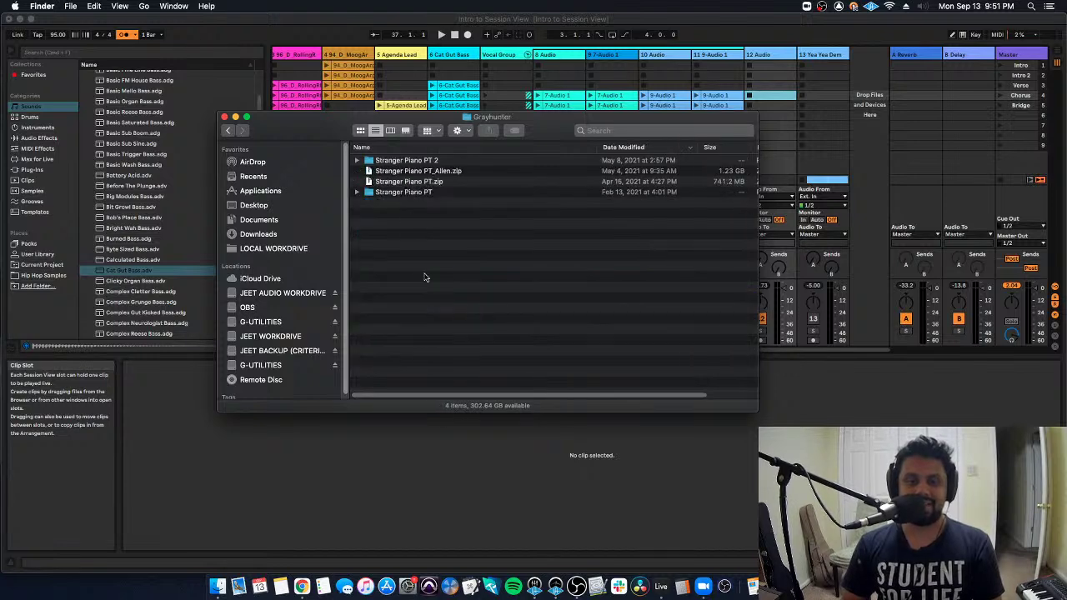
double_click(408, 161)
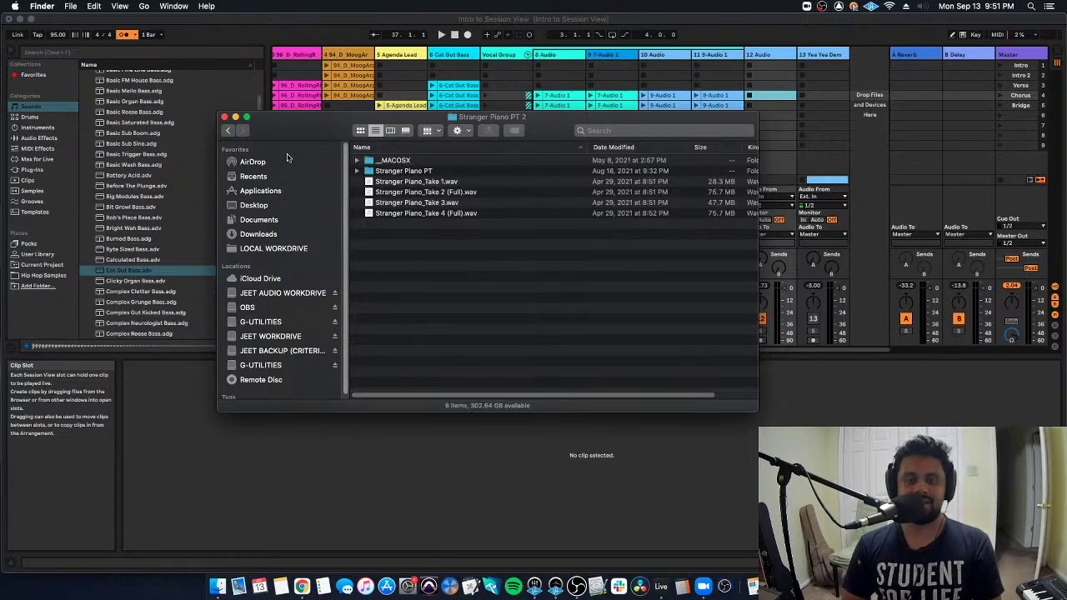
left_click(228, 131)
left_click(228, 131)
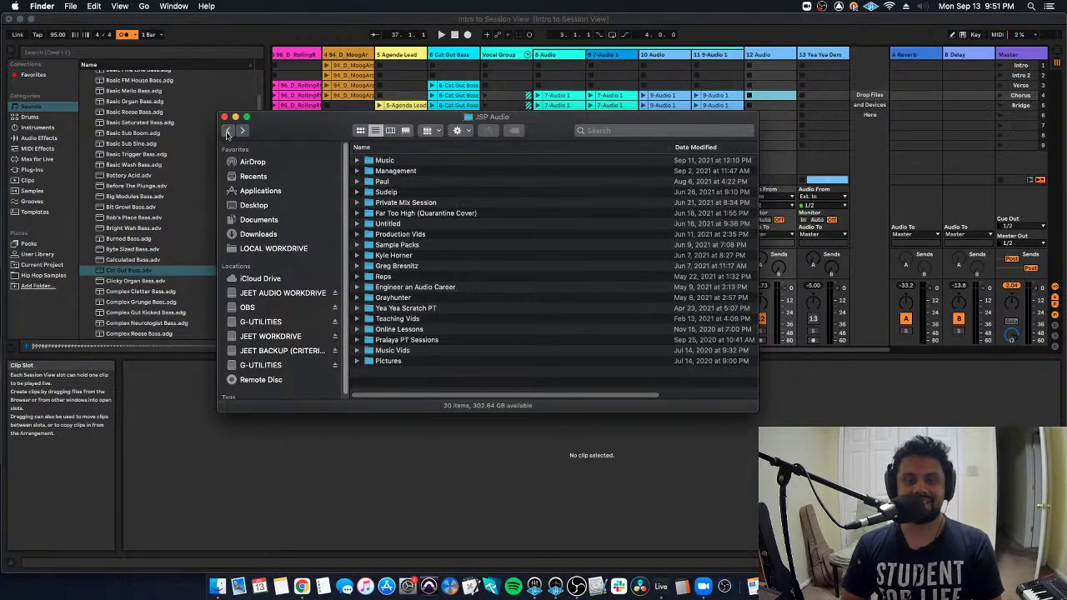
Open the Khafa STEMS folder within Eventually Epic, under Synergy Audio Pro on the work drive
left_click(270, 335)
double_click(404, 204)
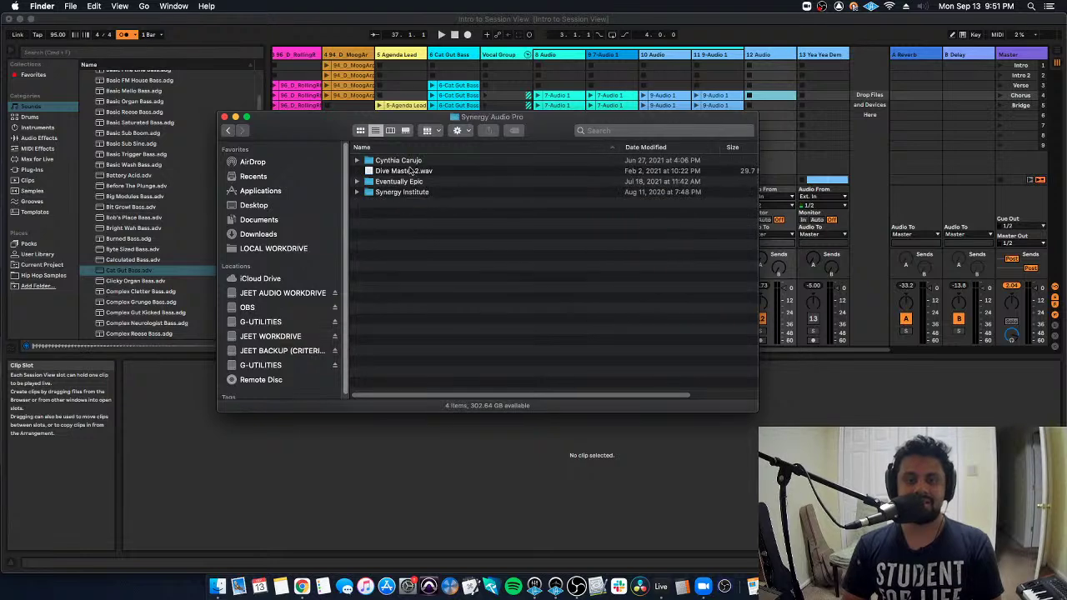
double_click(416, 181)
double_click(419, 162)
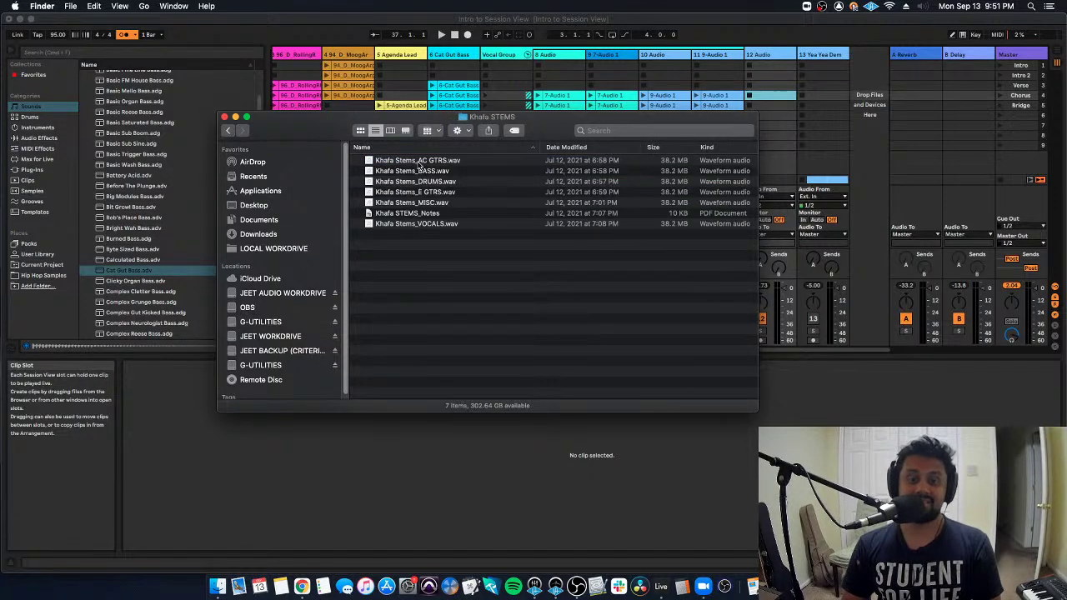
Add the Khafa Stems_VOCALS.wav file to the Arrangement on a new audio track below the demo, starting at bar 31
left_click_drag(406, 224, 432, 319)
key("Tab")
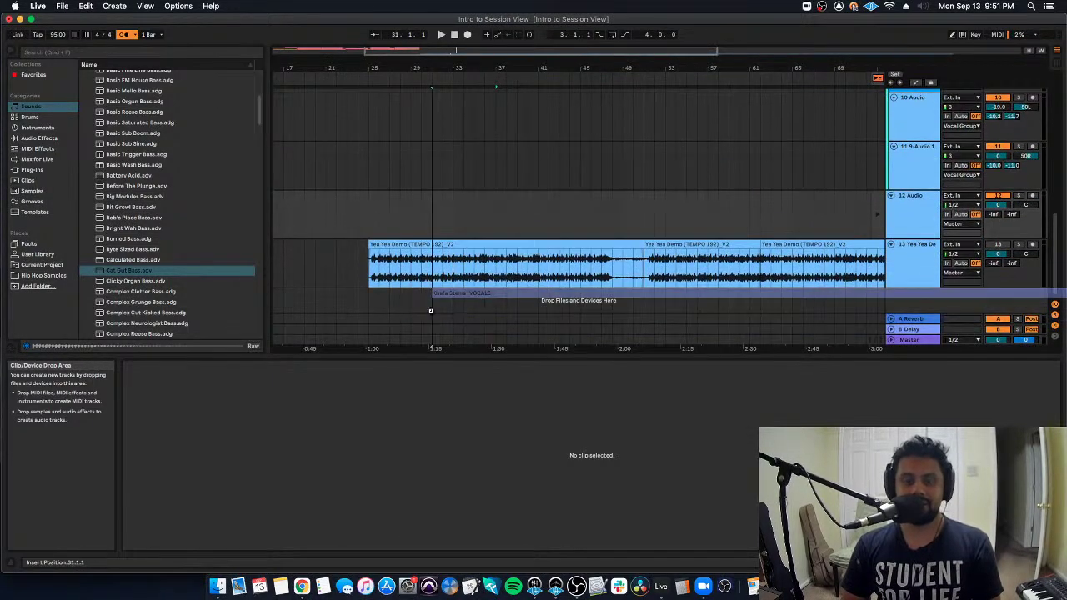
scroll(523, 285, "right", 5)
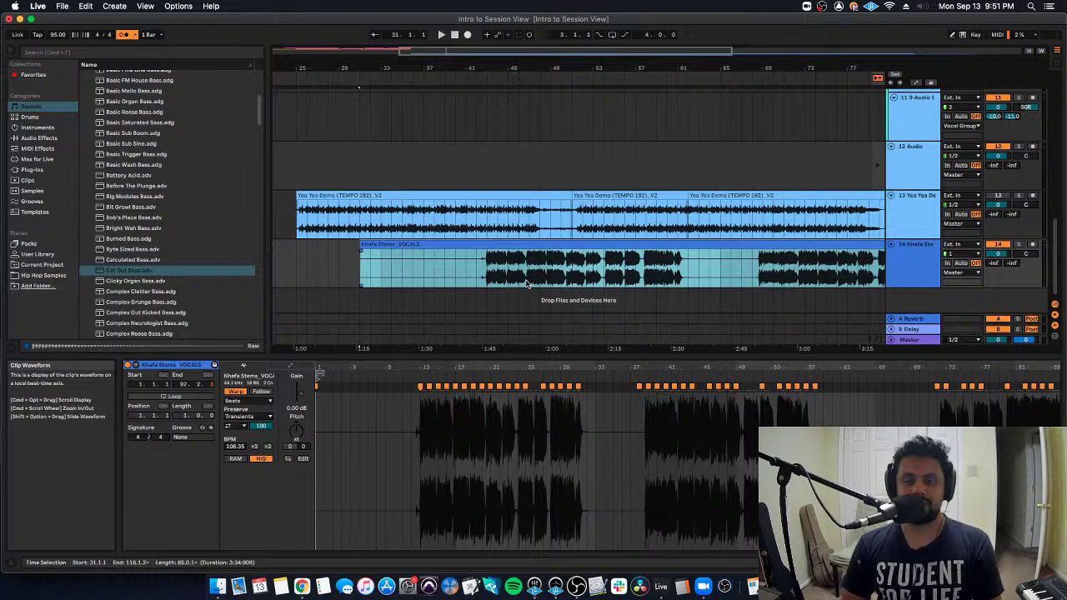
Solo track 14 and play the Khafa vocals from bar 74 in the Arrangement
left_click(458, 260)
left_click(781, 265)
scroll(780, 265, "right", 5)
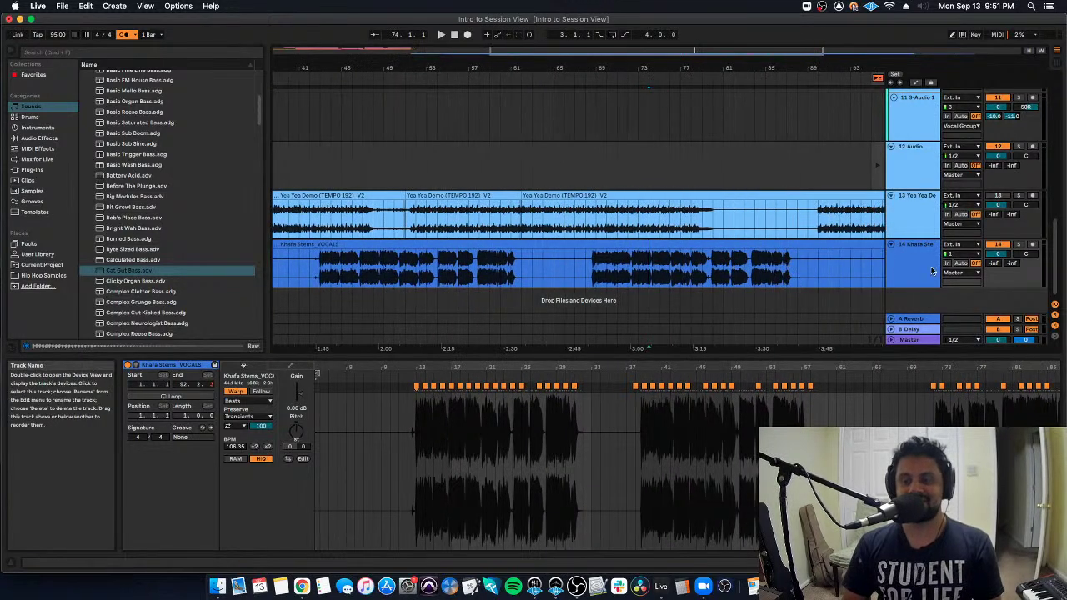
left_click(1017, 245)
key("space")
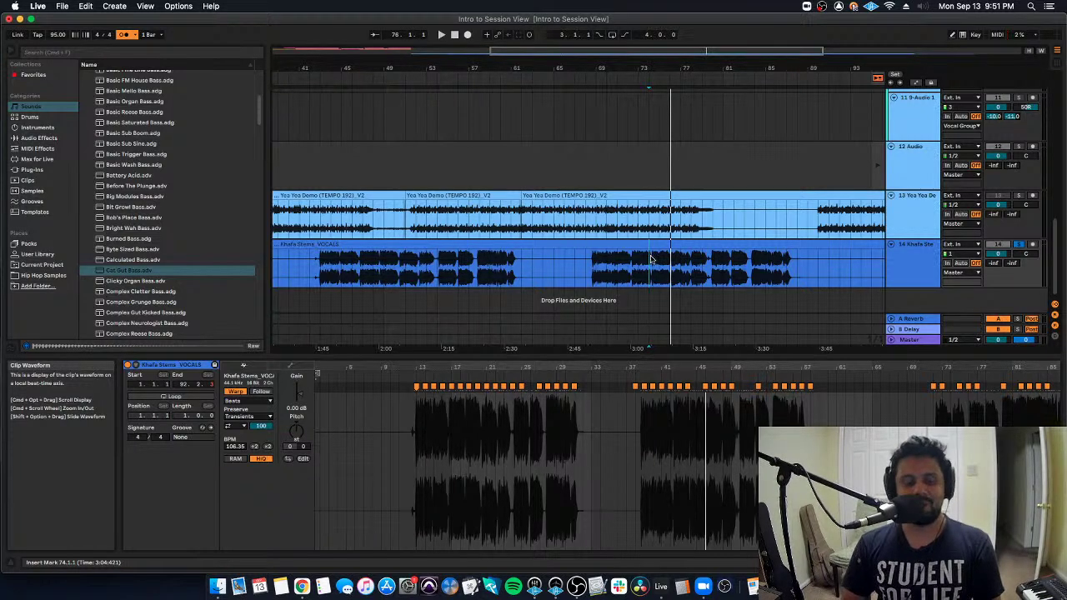
Split bars 73 to 78 out of the Khafa vocals clip, paste that part into track 12's scene 7 slot in Session View and launch it
left_click_drag(651, 259, 678, 260)
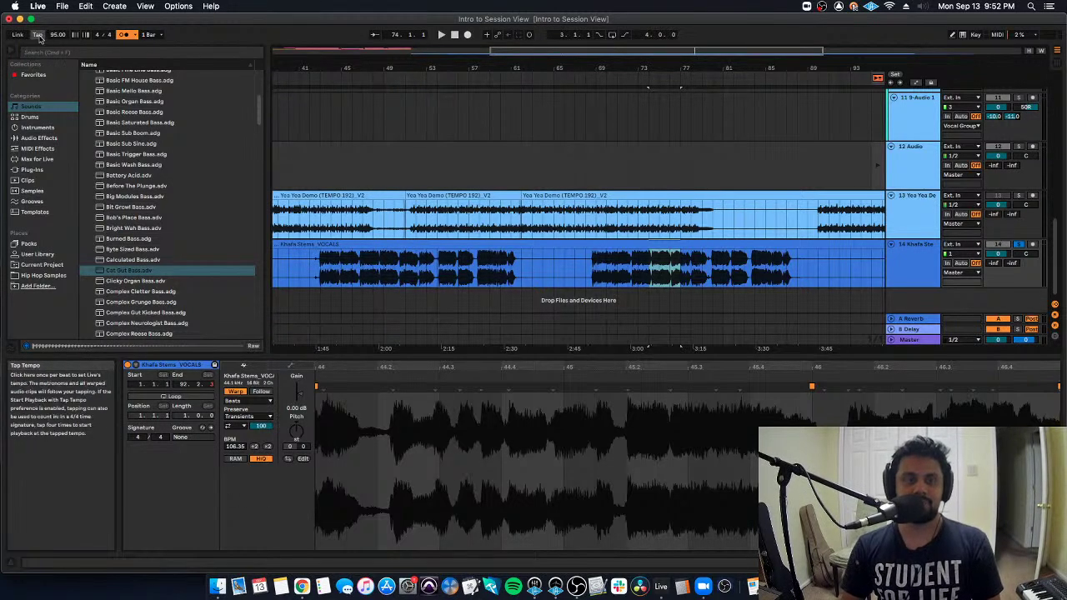
left_click_drag(692, 259, 635, 271)
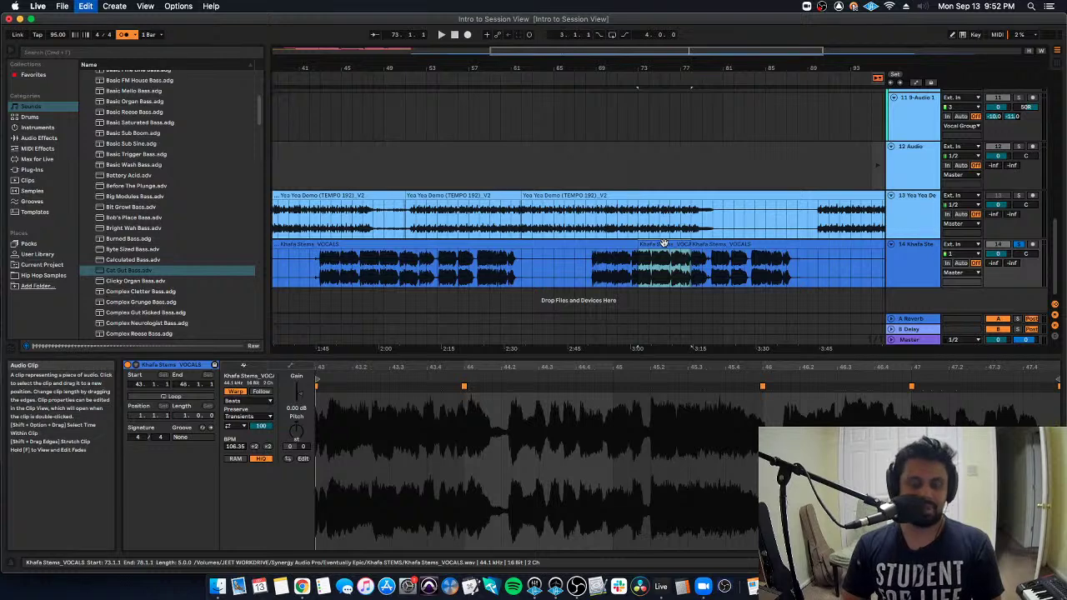
key("Tab")
left_click(770, 125)
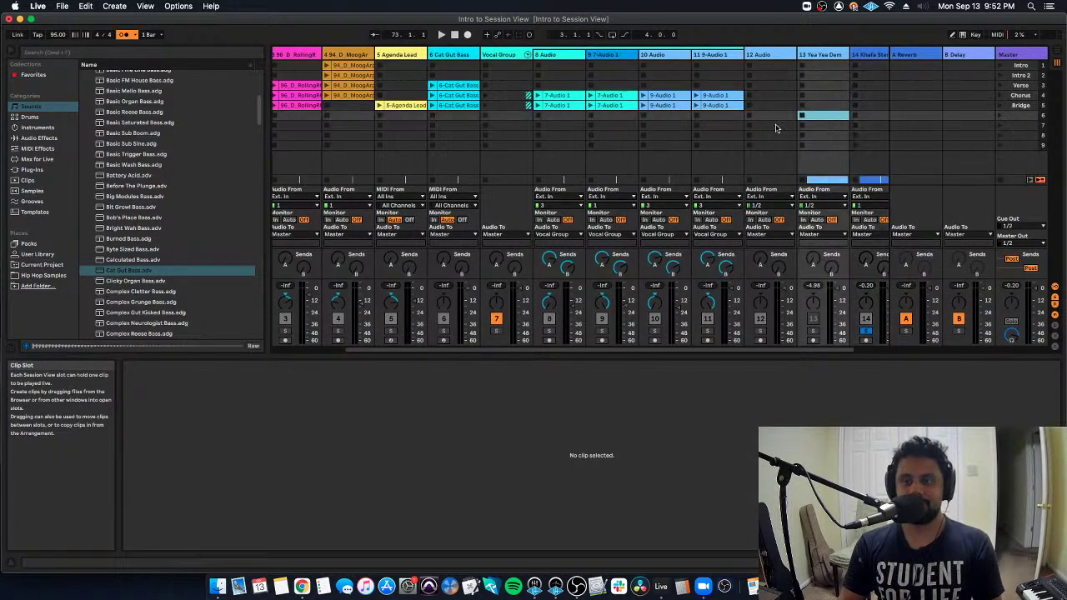
key("super+v")
left_click(748, 125)
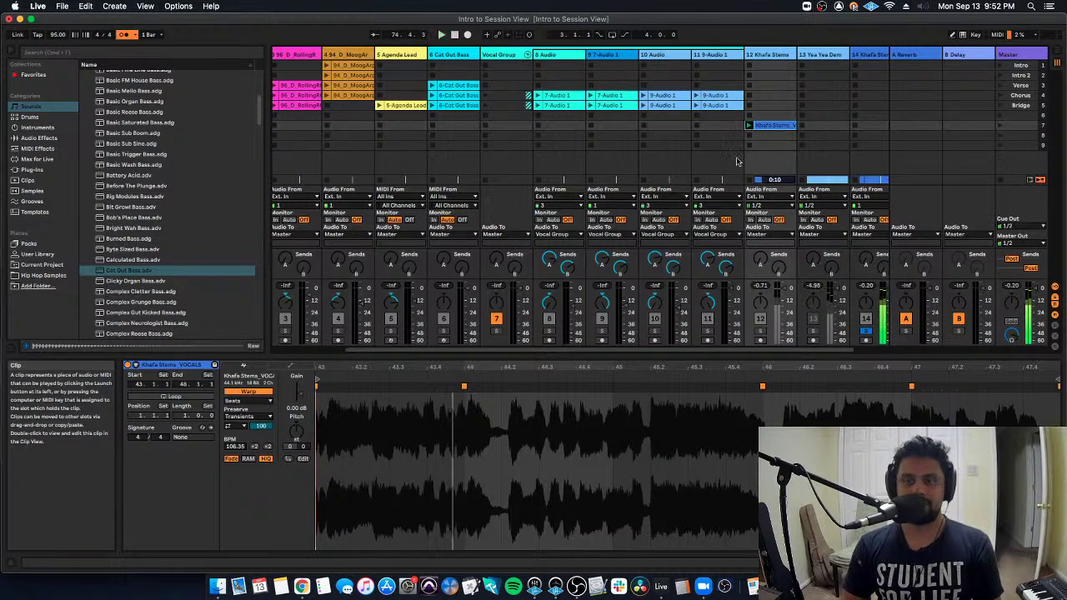
Delete all Khafa Stems_VOCALS clips from track 14 in the Arrangement
key("Tab")
key("r")
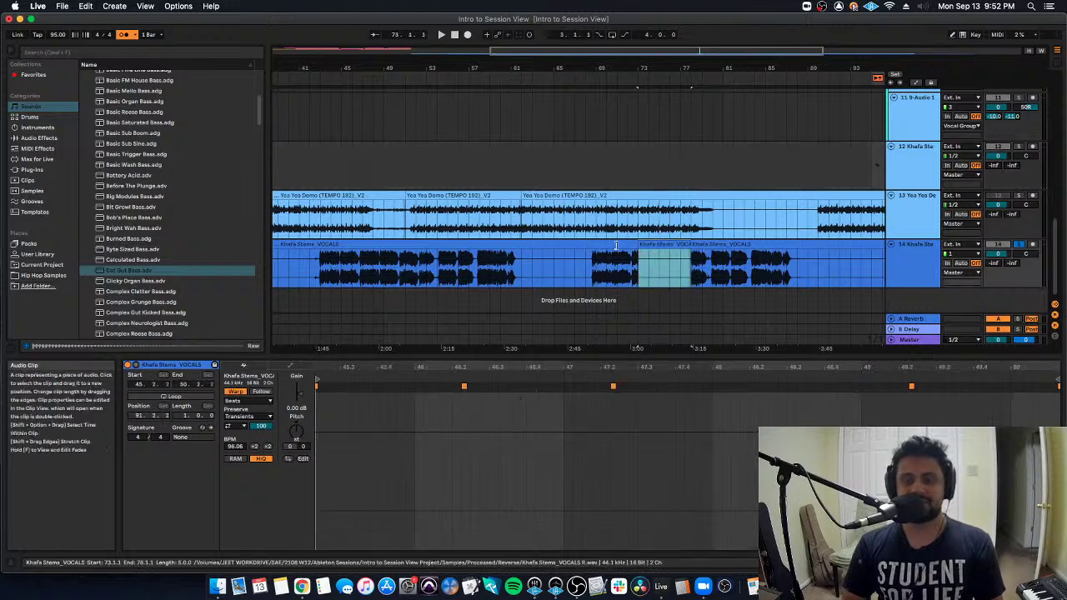
left_click(538, 245)
key("Delete")
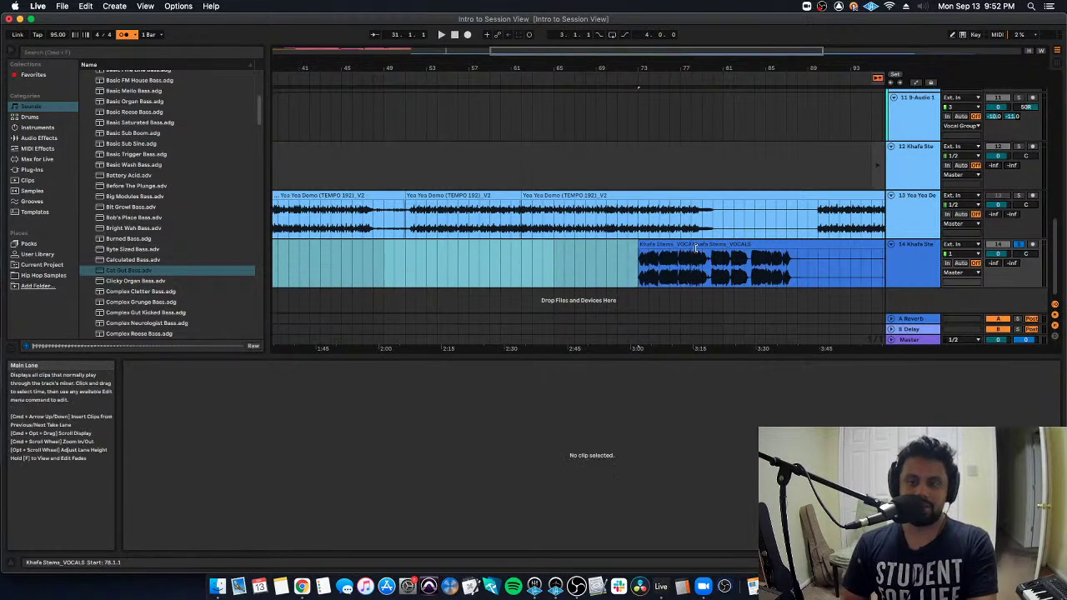
left_click(708, 245)
key("Delete")
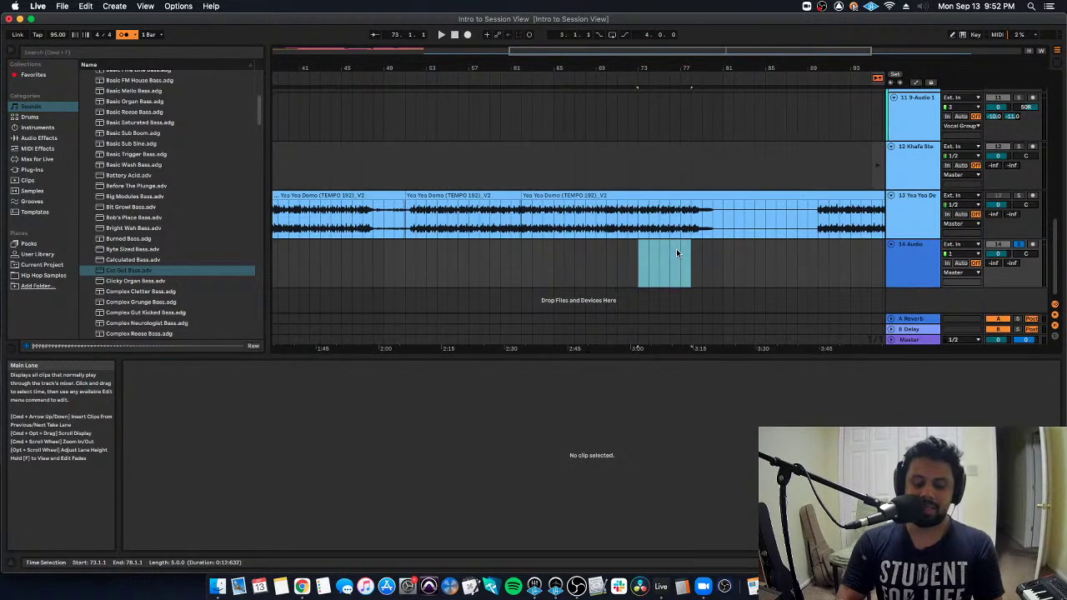
Delete the Yea Yea Demo clips from track 13 in the Arrangement, and the Khafa vocals clip from track 12's scene 7 slot in Session View
key("minus")
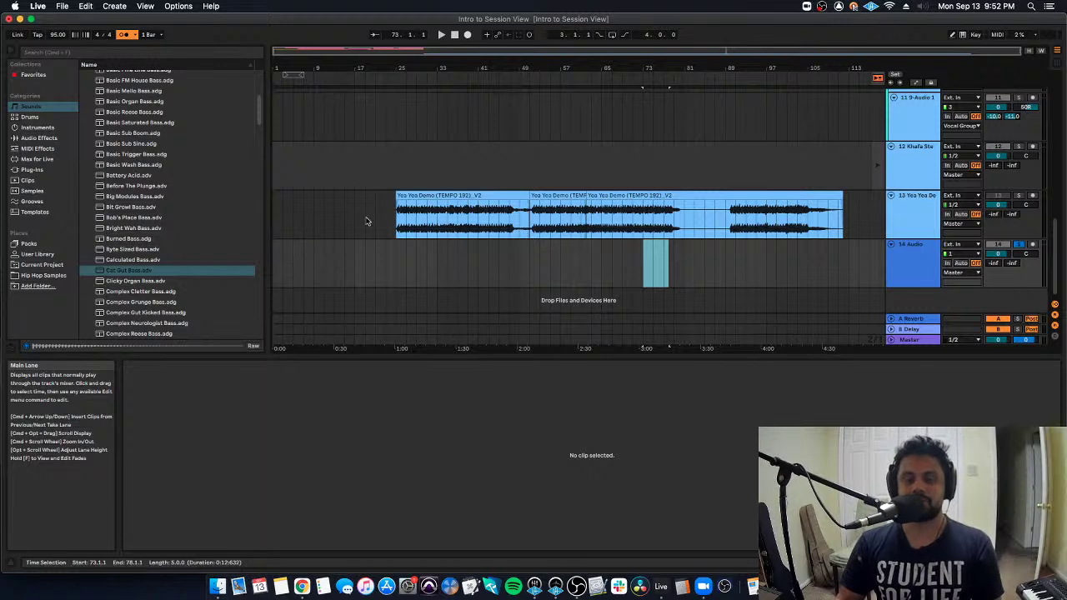
left_click_drag(357, 217, 855, 214)
key("Delete")
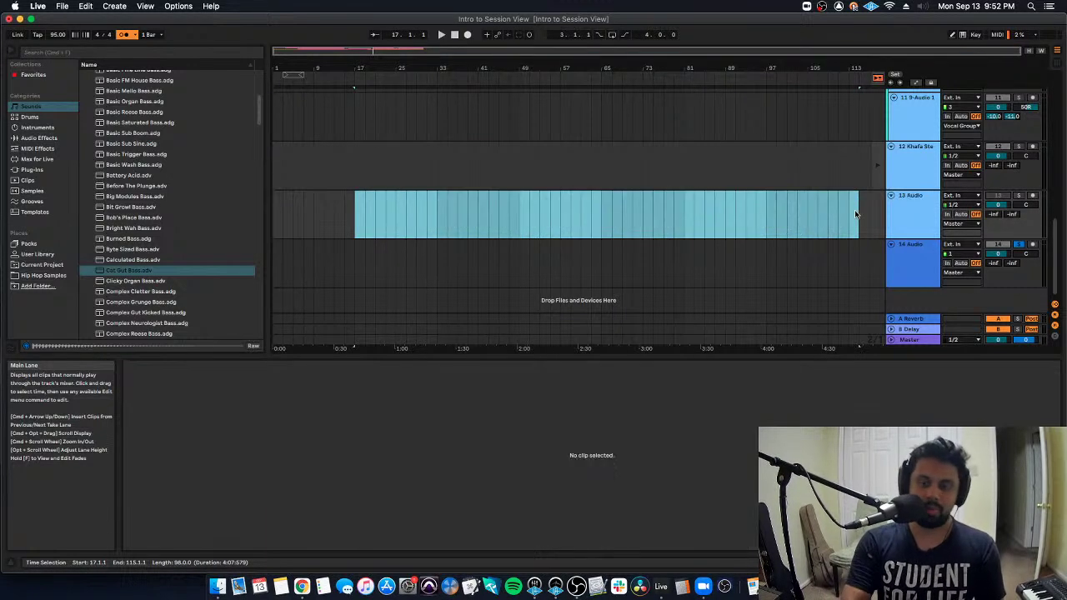
scroll(633, 216, "up", 10)
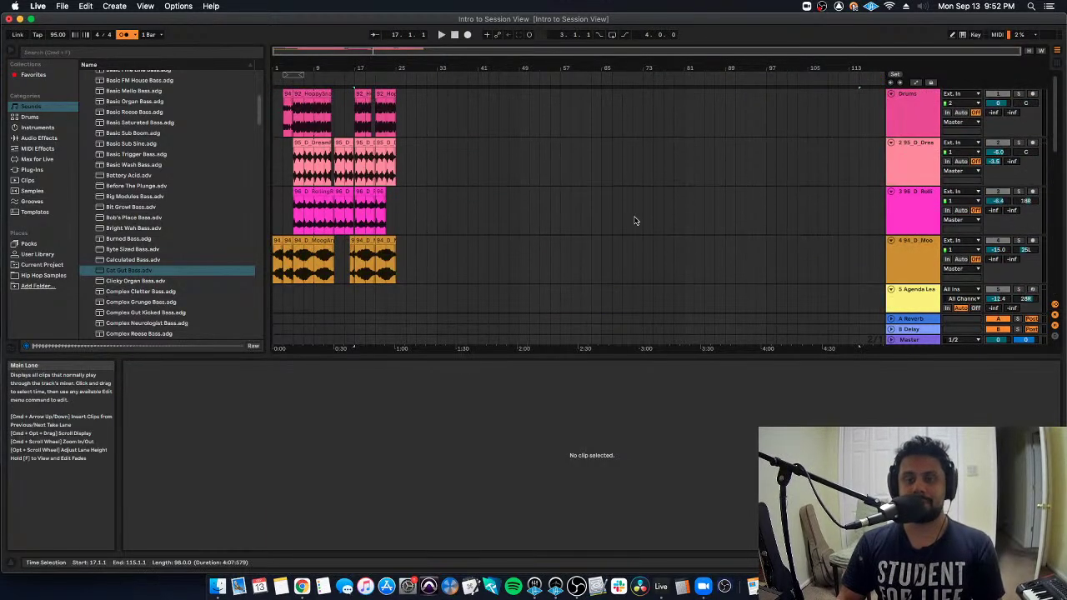
key("Tab")
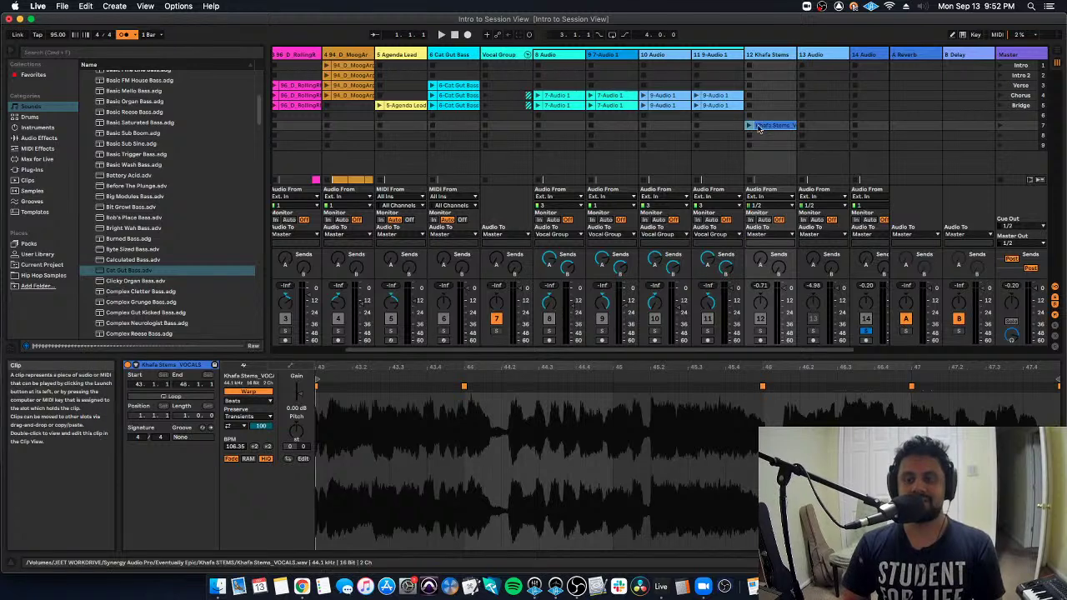
key("Delete")
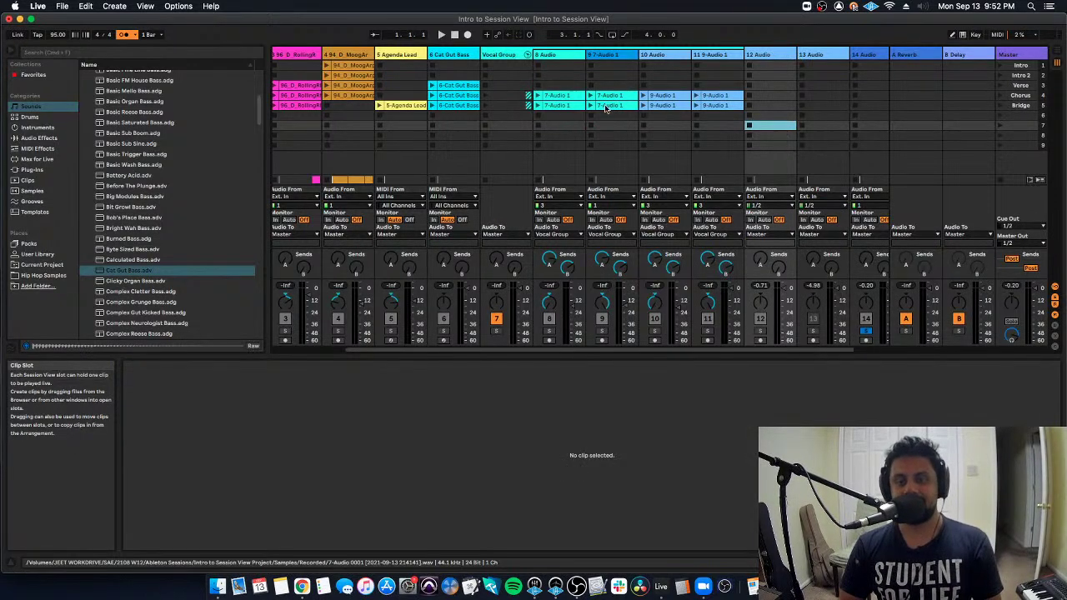
Fold the Vocal Group in Session View so its member tracks are hidden
left_click(528, 54)
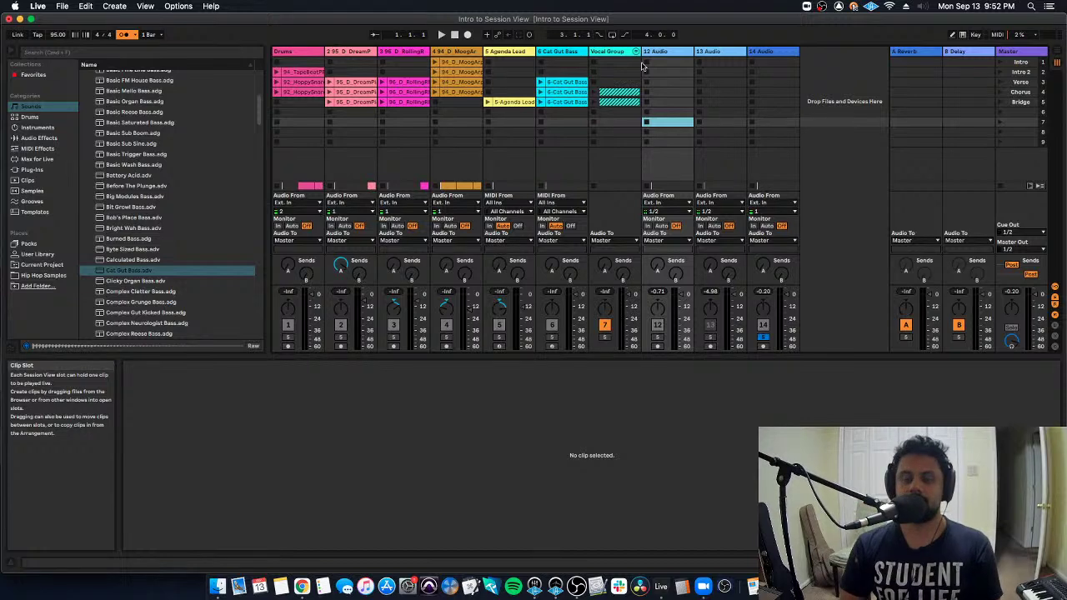
left_click(637, 52)
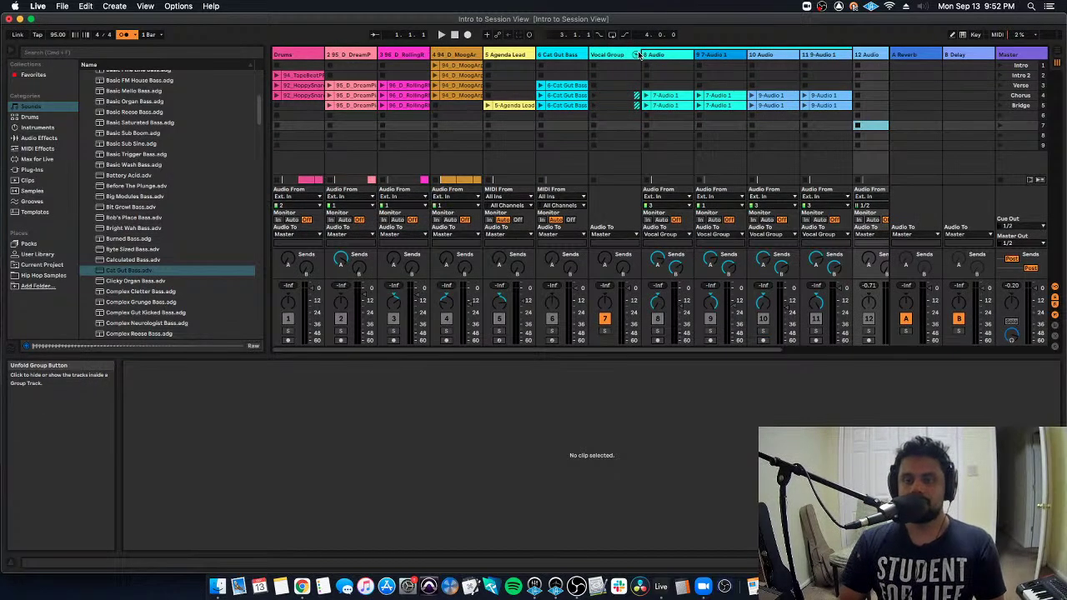
left_click(637, 54)
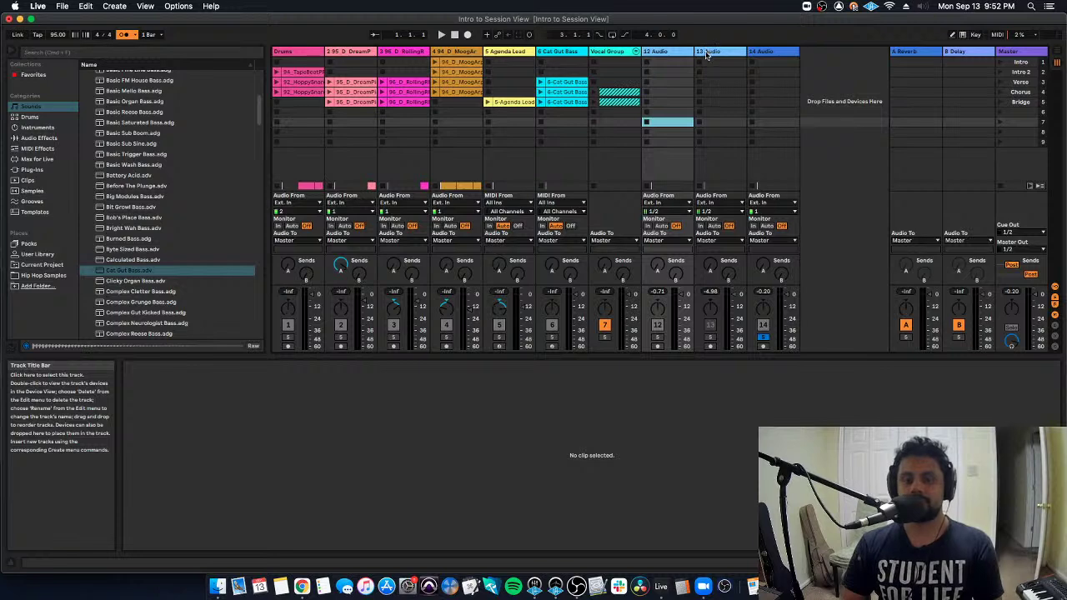
Add the EQ Eight audio effect to the Vocal Group track, removing the EQ Three loaded before it
left_click(614, 54)
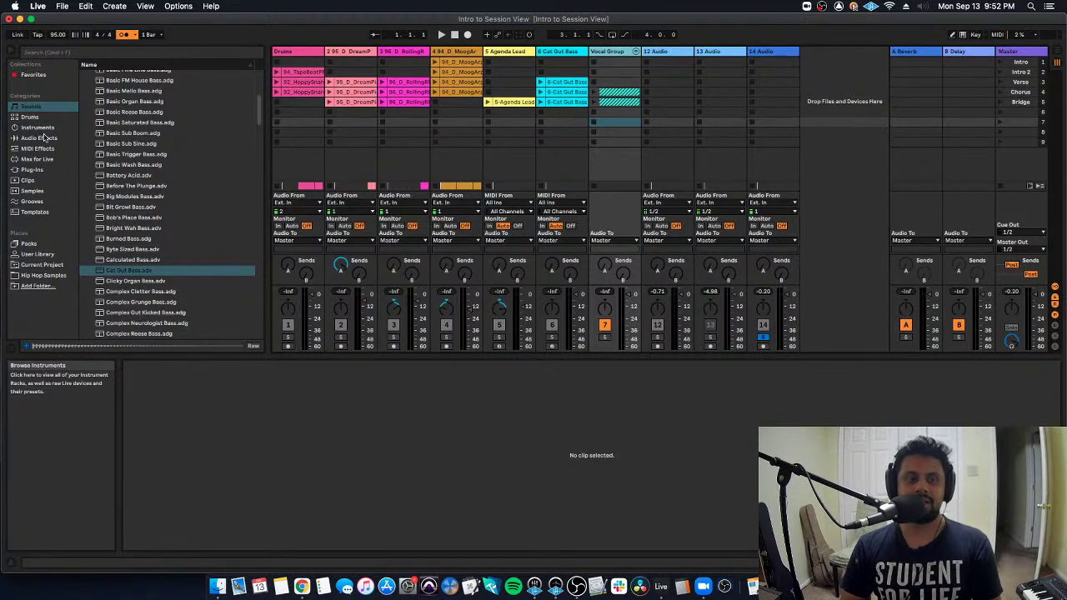
left_click(46, 138)
left_click(89, 106)
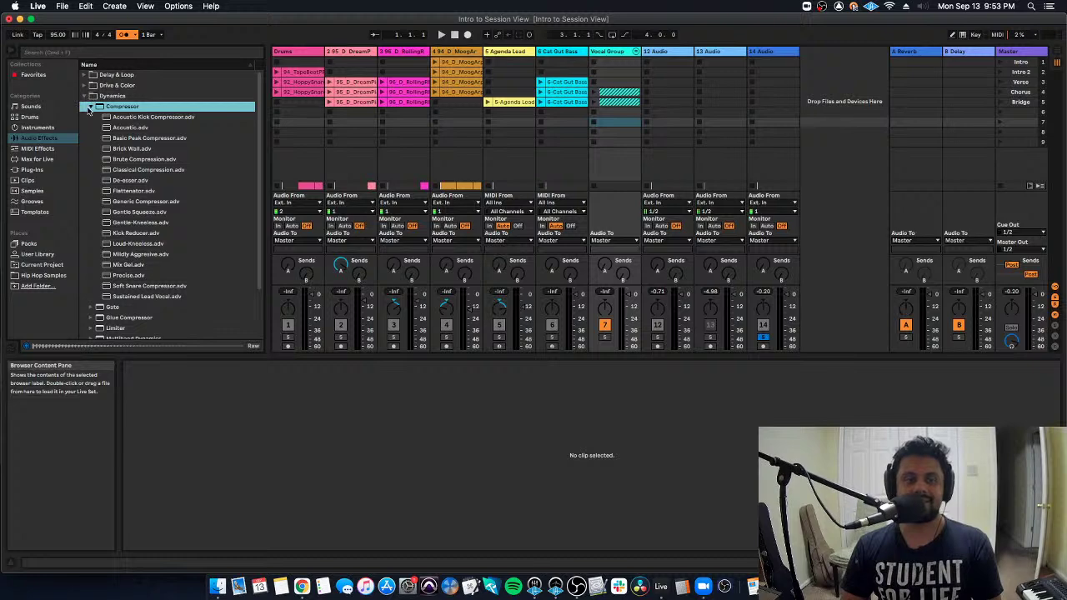
left_click(84, 97)
left_click(84, 107)
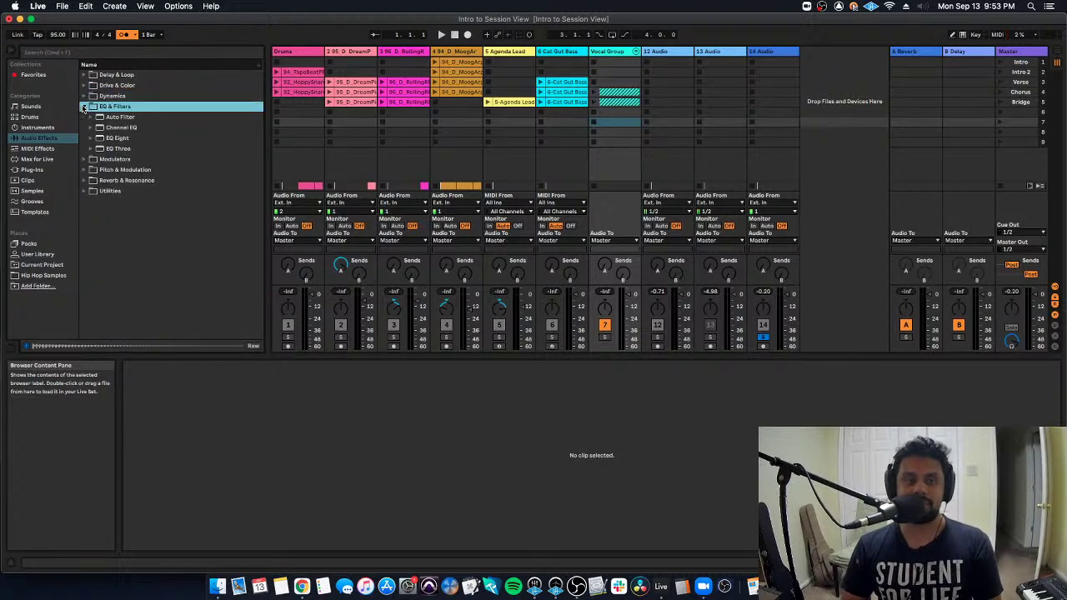
double_click(121, 149)
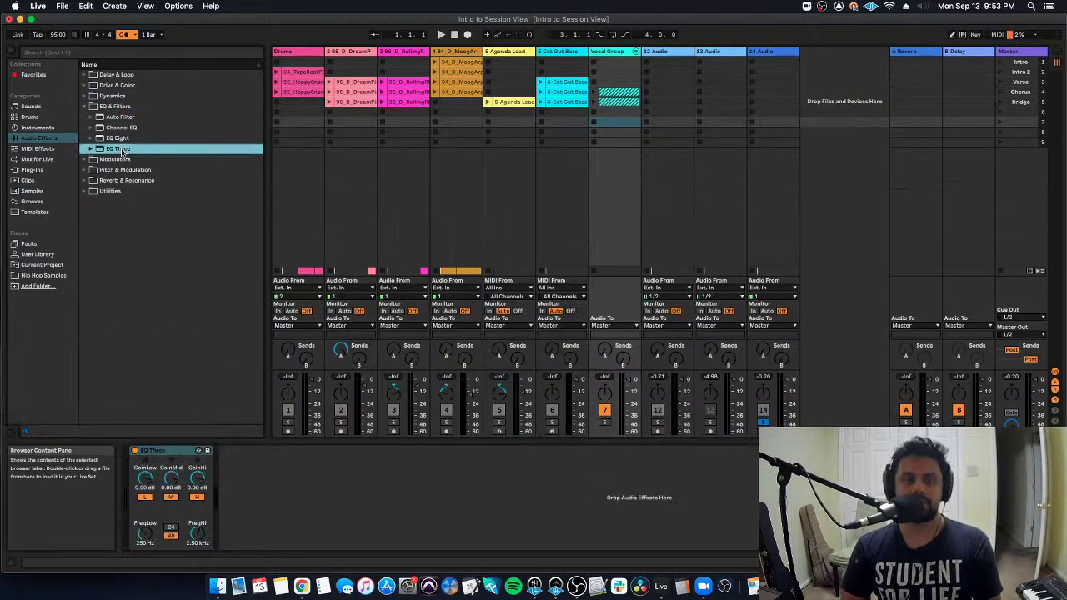
double_click(116, 137)
left_click(155, 450)
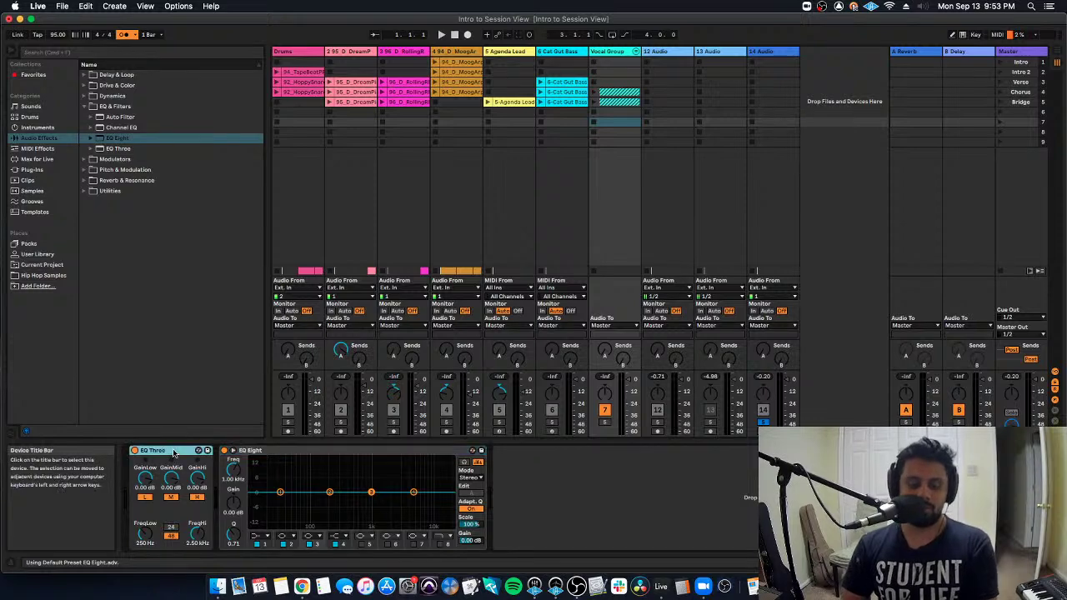
key("Delete")
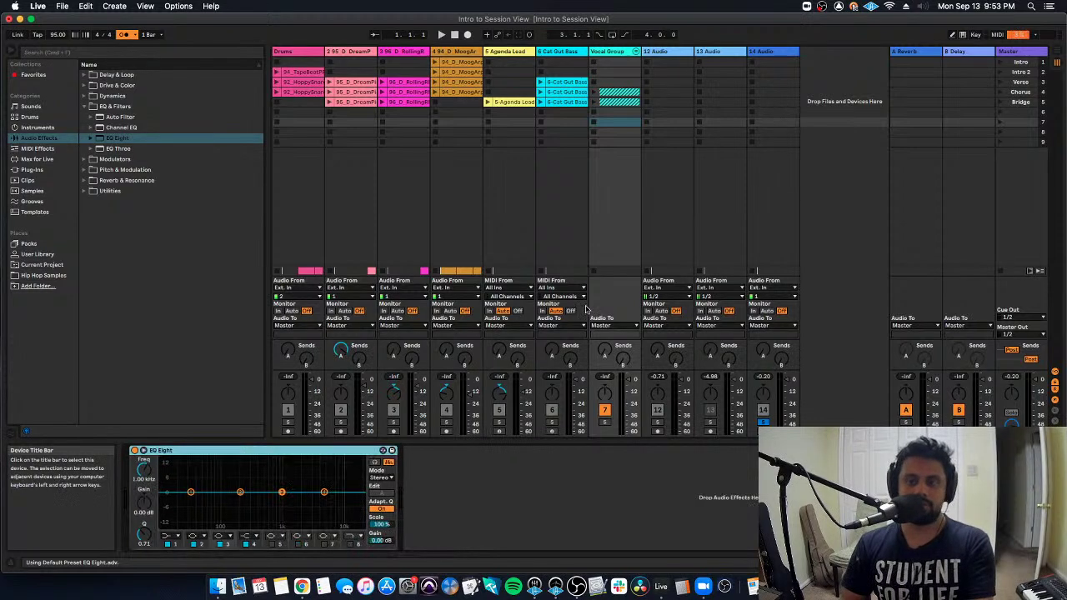
Launch the Bridge scene in Session View, with track 14's solo turned off and the Vocal Group active
left_click(1000, 103)
key("Tab")
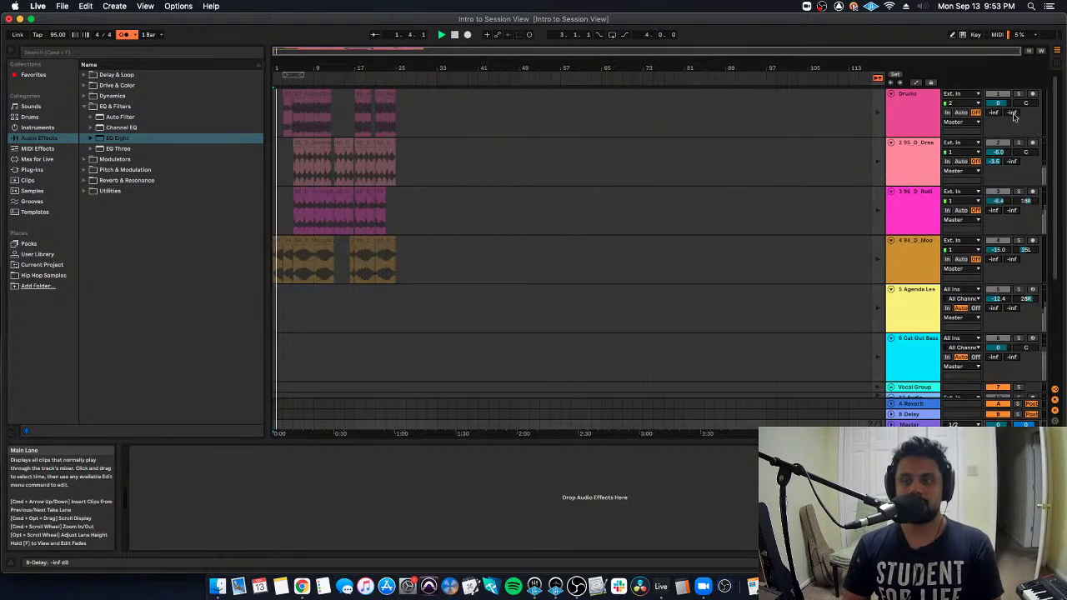
key("Tab")
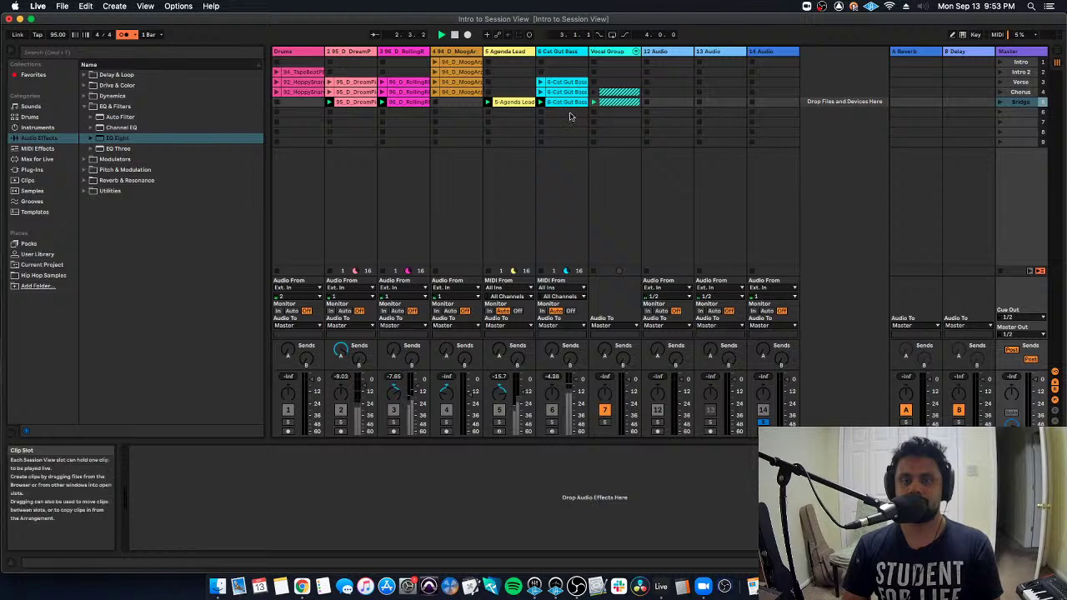
left_click(605, 409)
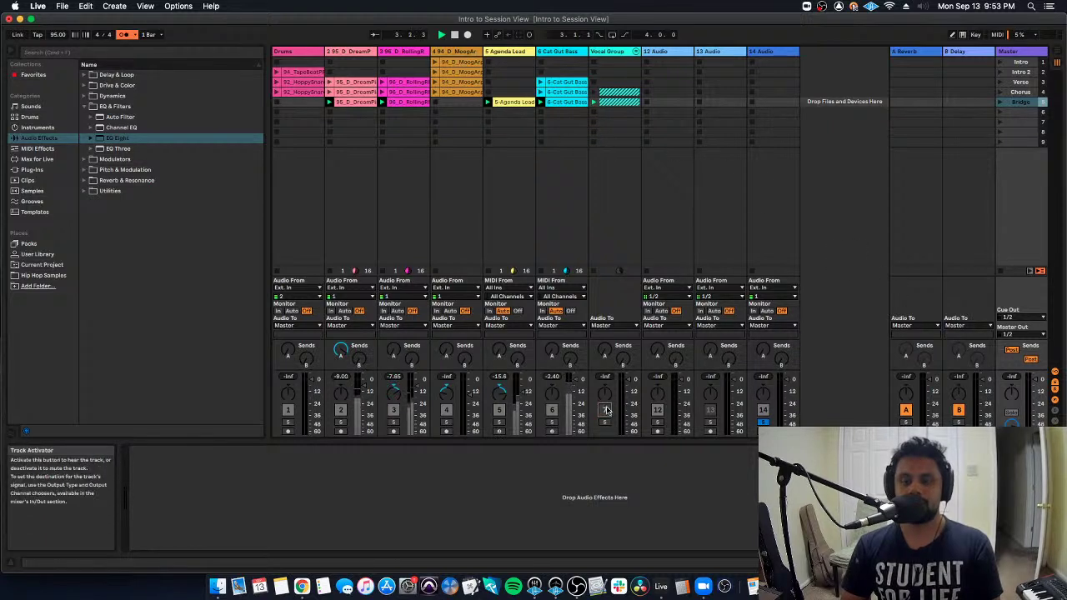
left_click(605, 409, "super")
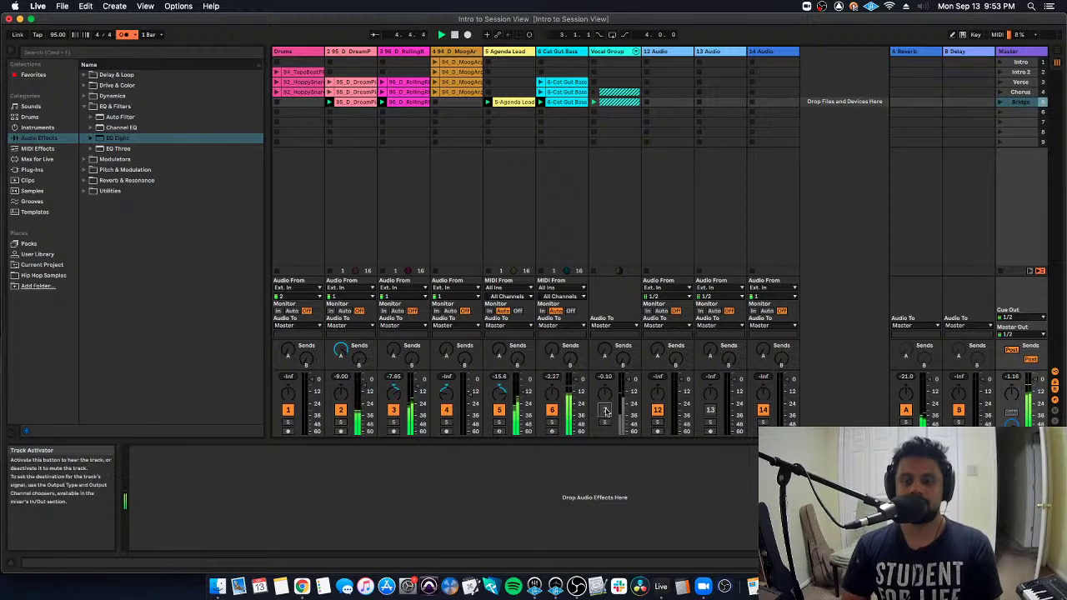
left_click(609, 408)
Show the Vocal Group's EQ Eight, and briefly unfold the group to check its member tracks during playback
left_click(608, 385)
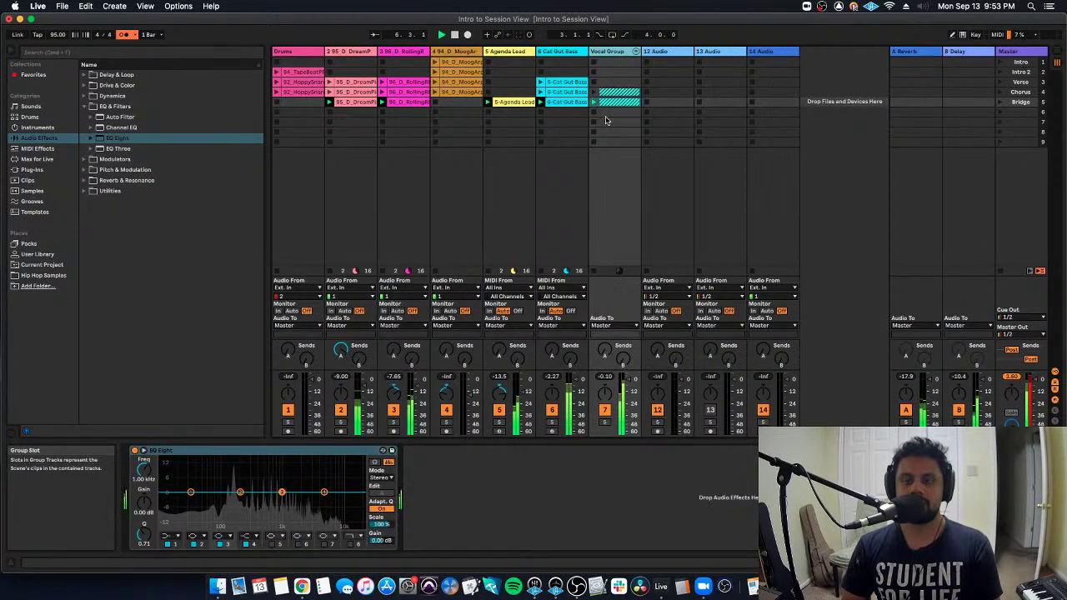
left_click(635, 51)
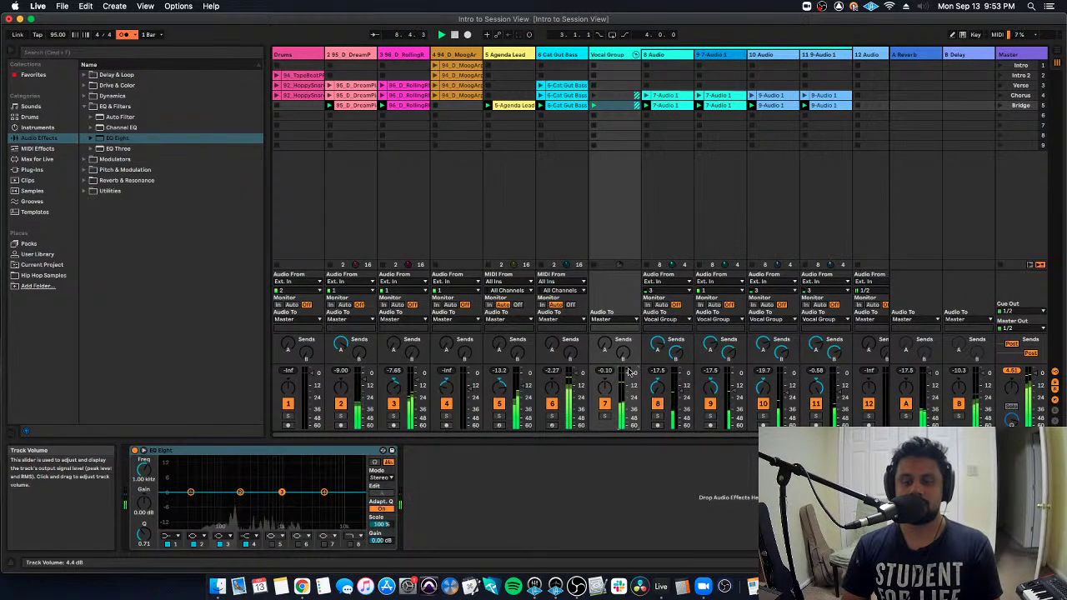
left_click(636, 55)
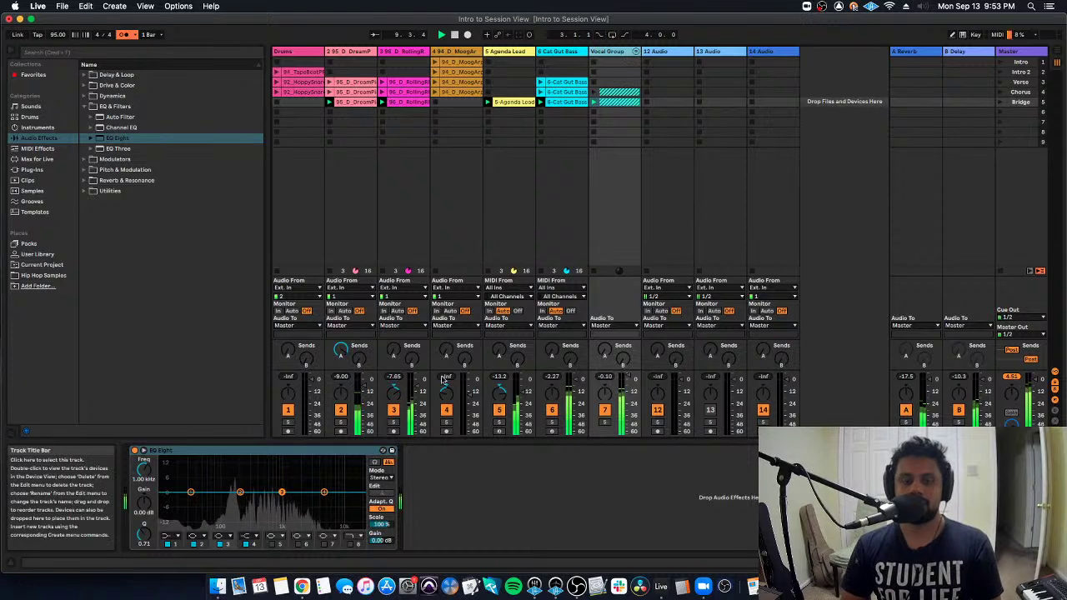
Shape the Vocal Group's EQ Eight with a raised high shelf on band 4, a low cut at about 612 Hz on band 1 and a high cut on band 8
left_click_drag(323, 492, 309, 472)
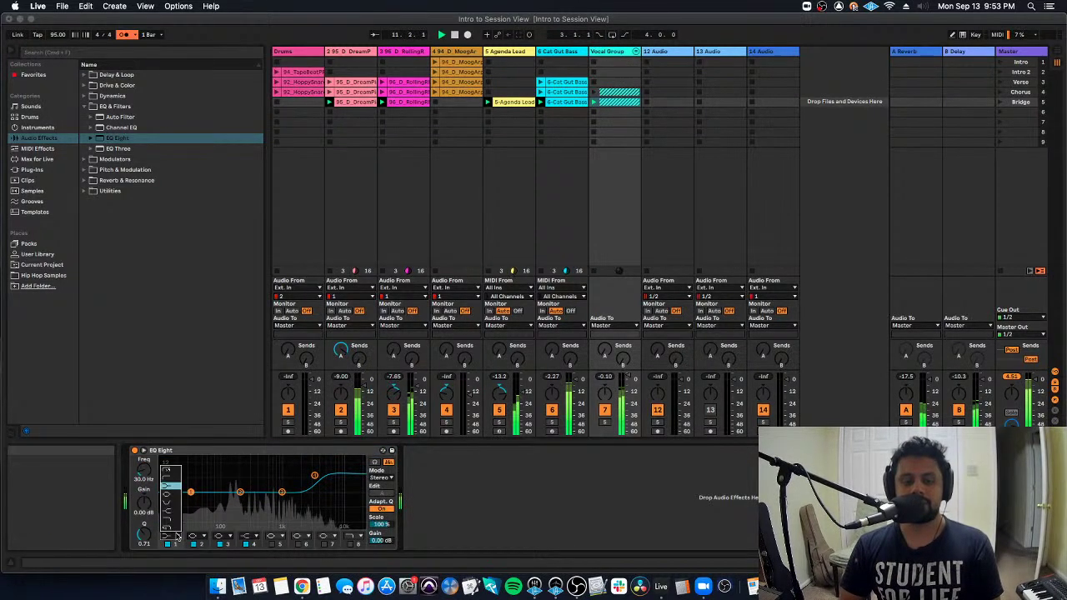
left_click(168, 470)
left_click_drag(189, 500, 243, 499)
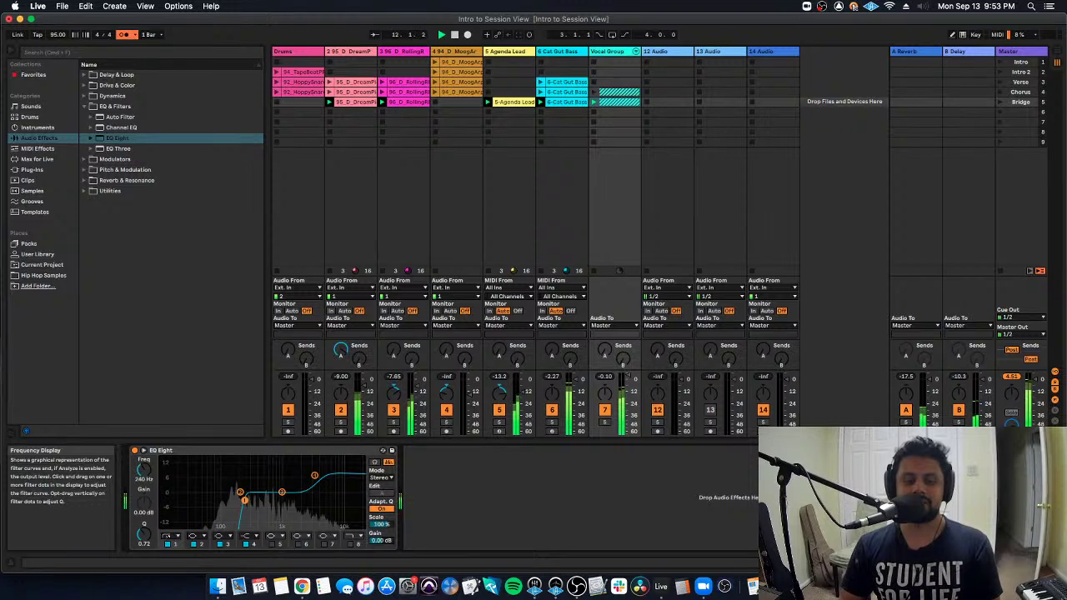
left_click(351, 542)
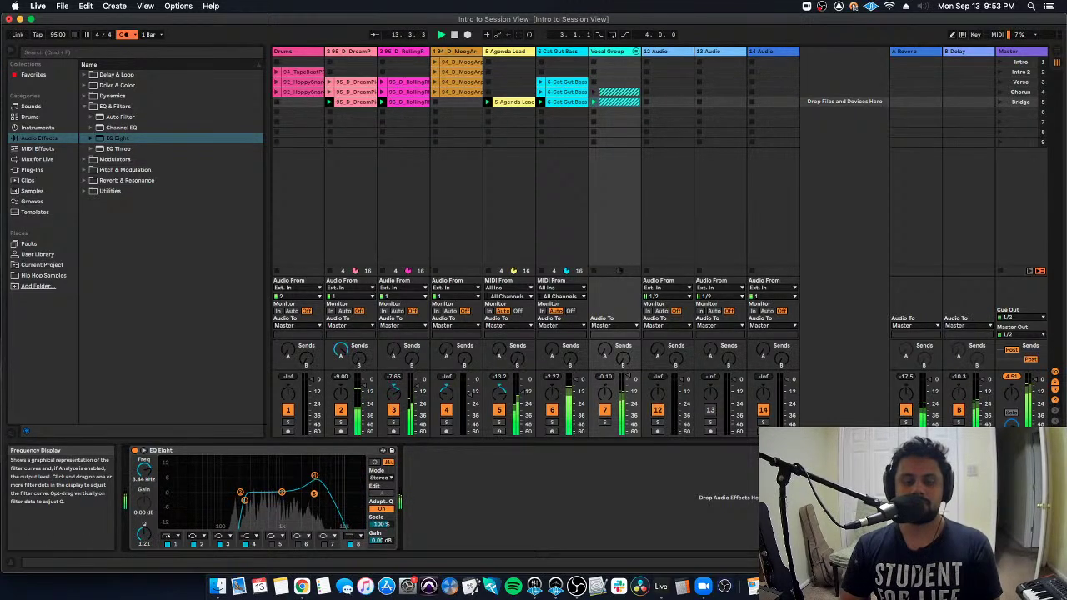
left_click_drag(245, 494, 302, 506)
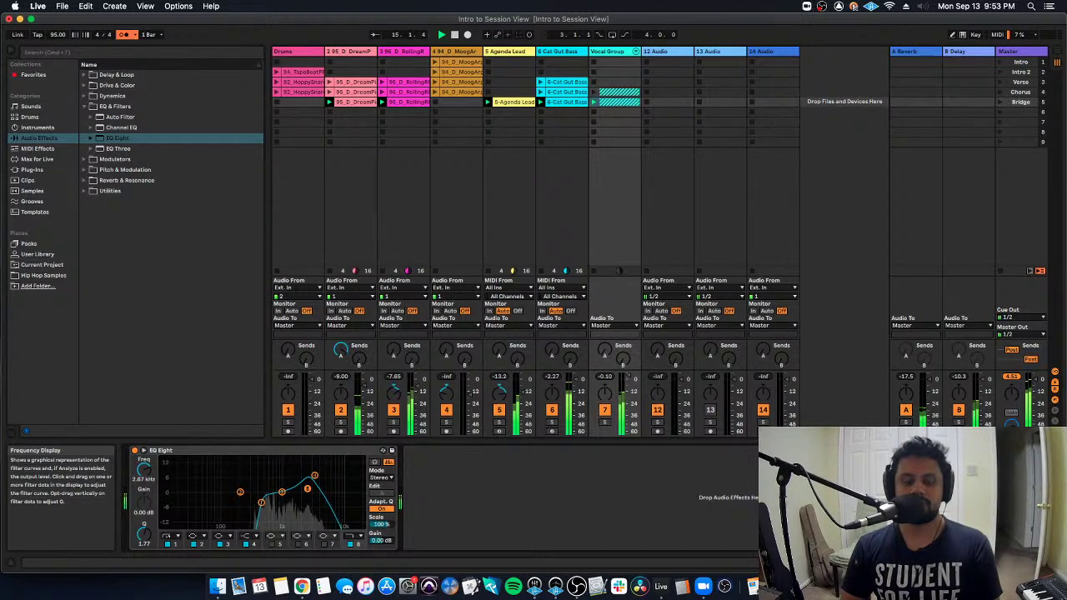
left_click_drag(308, 489, 273, 500)
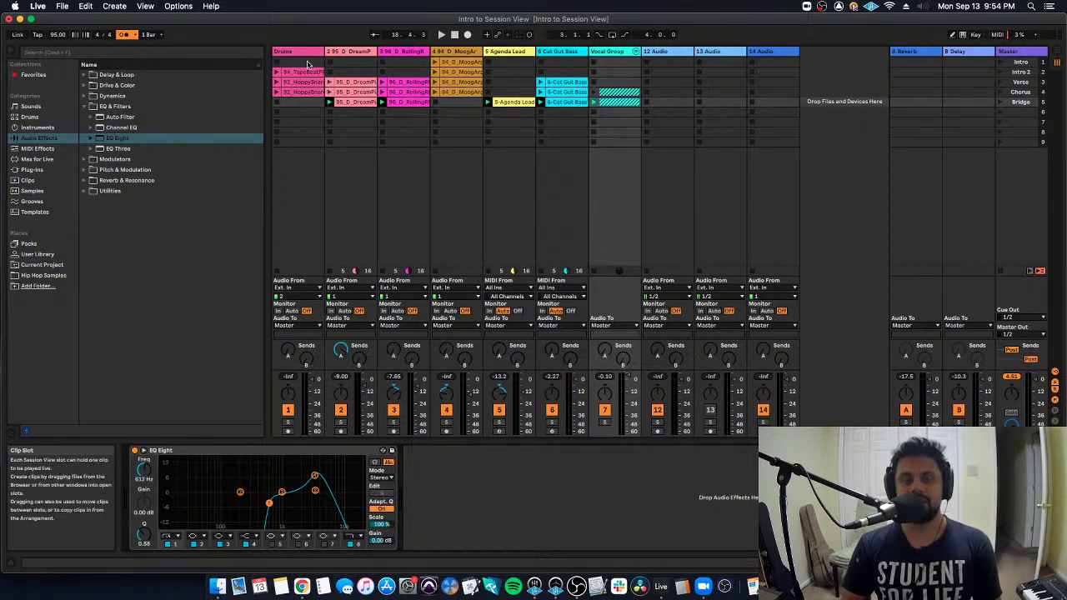
Switch to Arrangement View and return all tracks from session clips to playing the arrangement
left_click(350, 117)
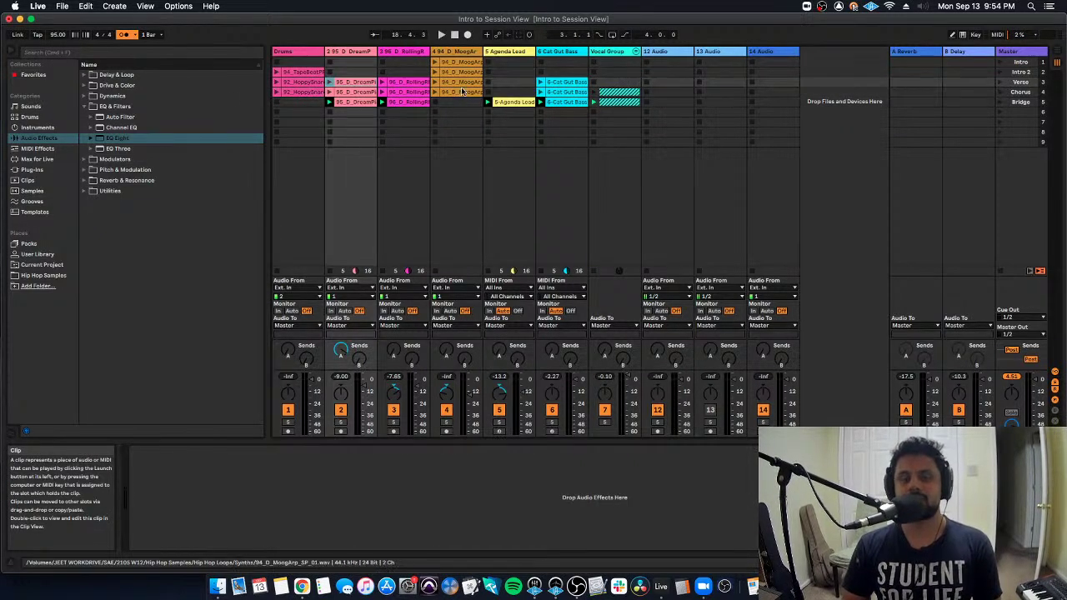
key("Tab")
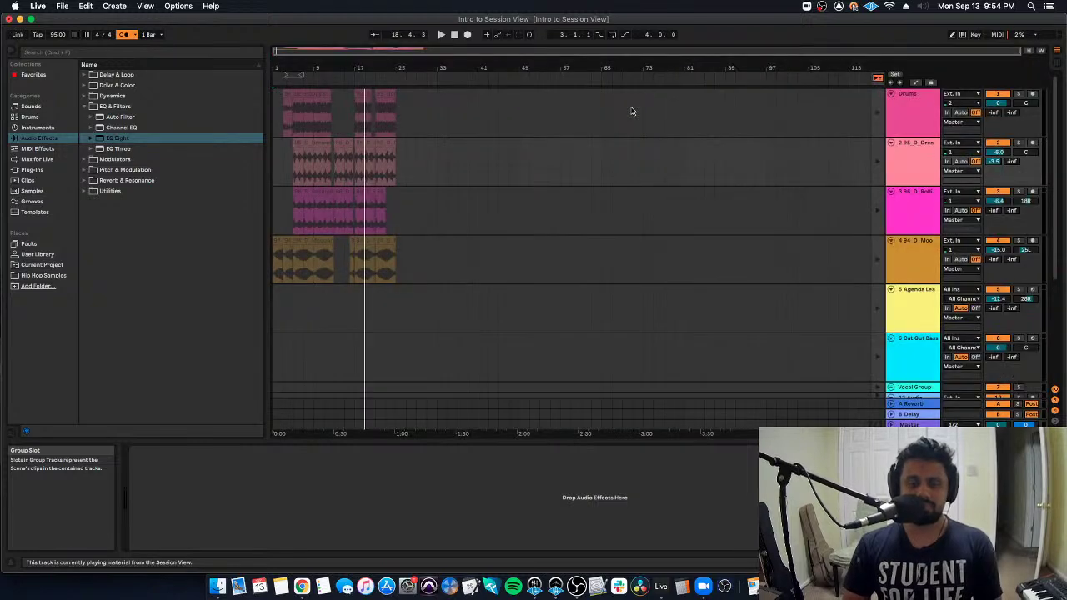
scroll(481, 181, "down", 1)
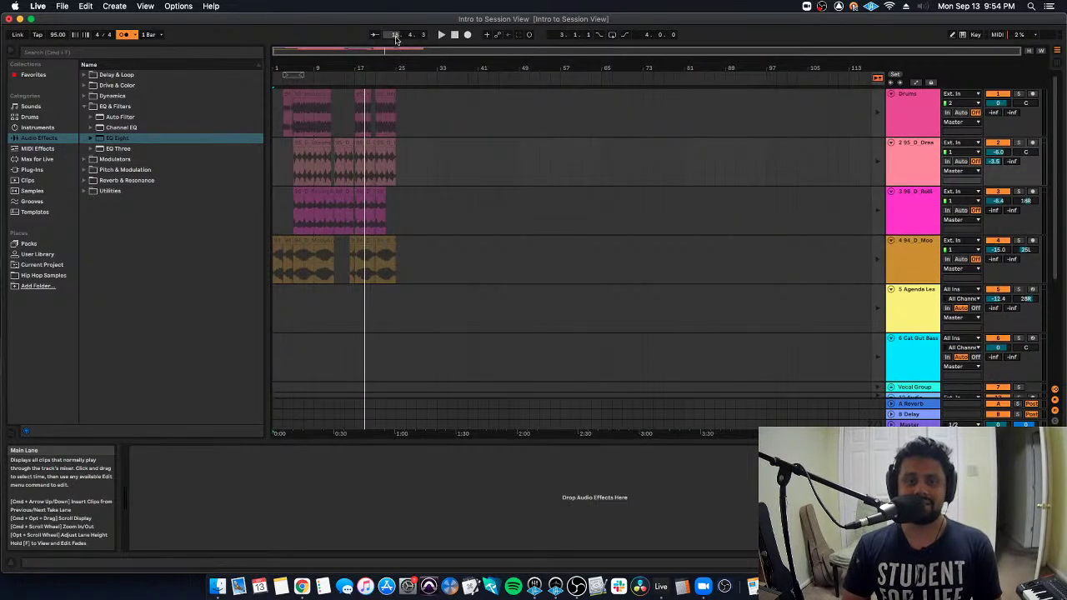
left_click(877, 79)
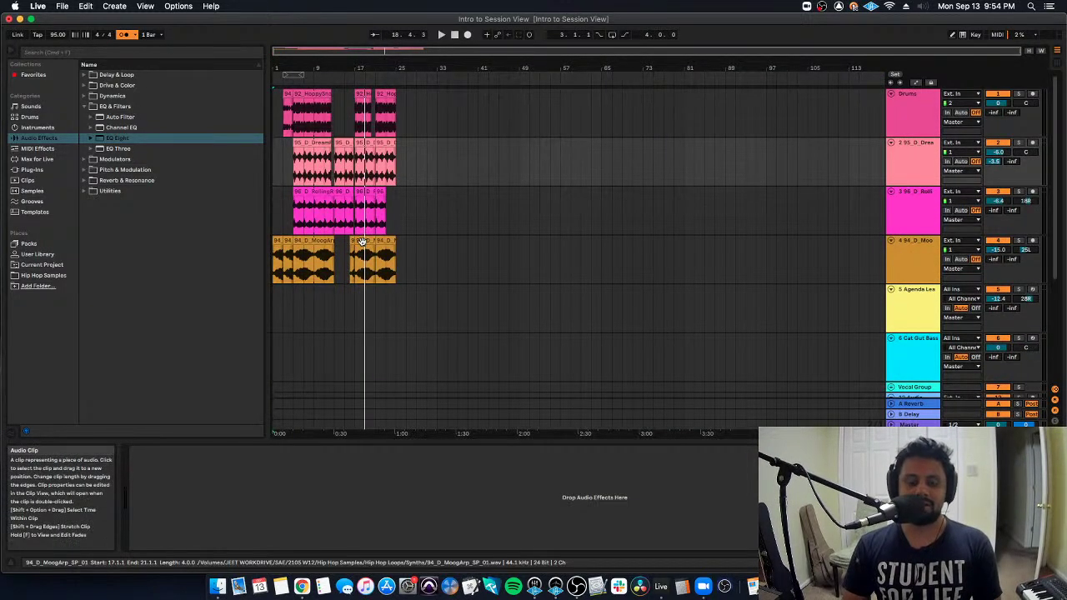
Arm the Agenda Lead track and record a MIDI part into the arrangement from bar 11 to about bar 18
left_click(280, 322)
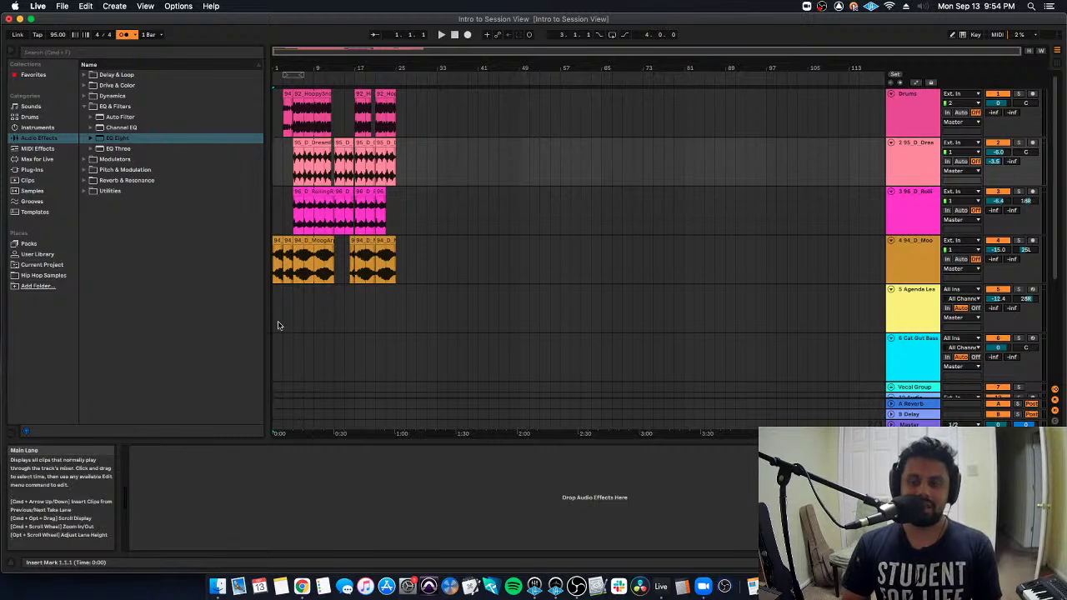
left_click(324, 305)
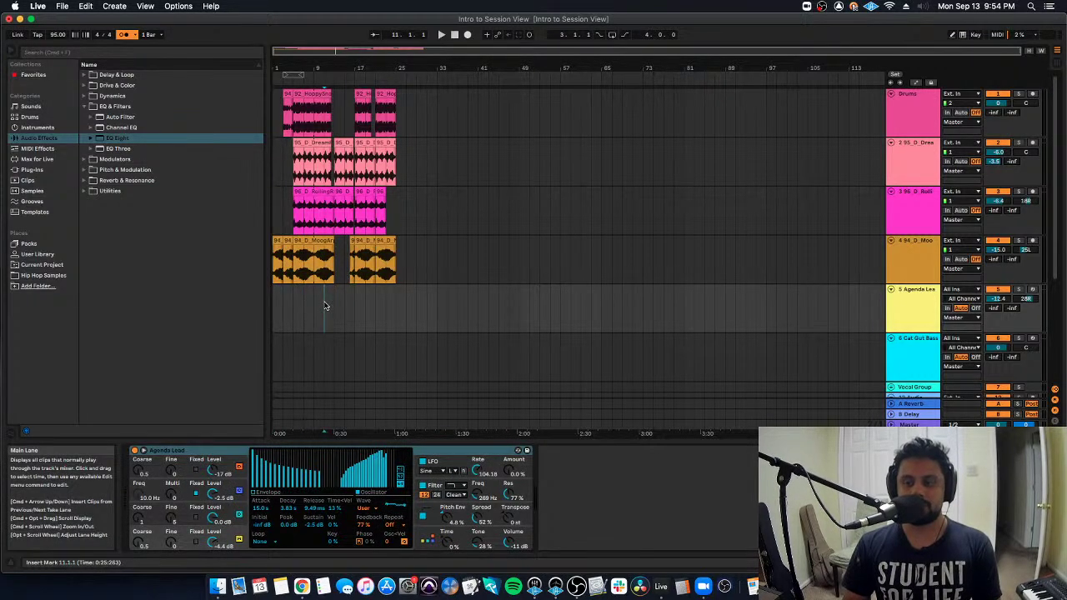
left_click(1033, 290)
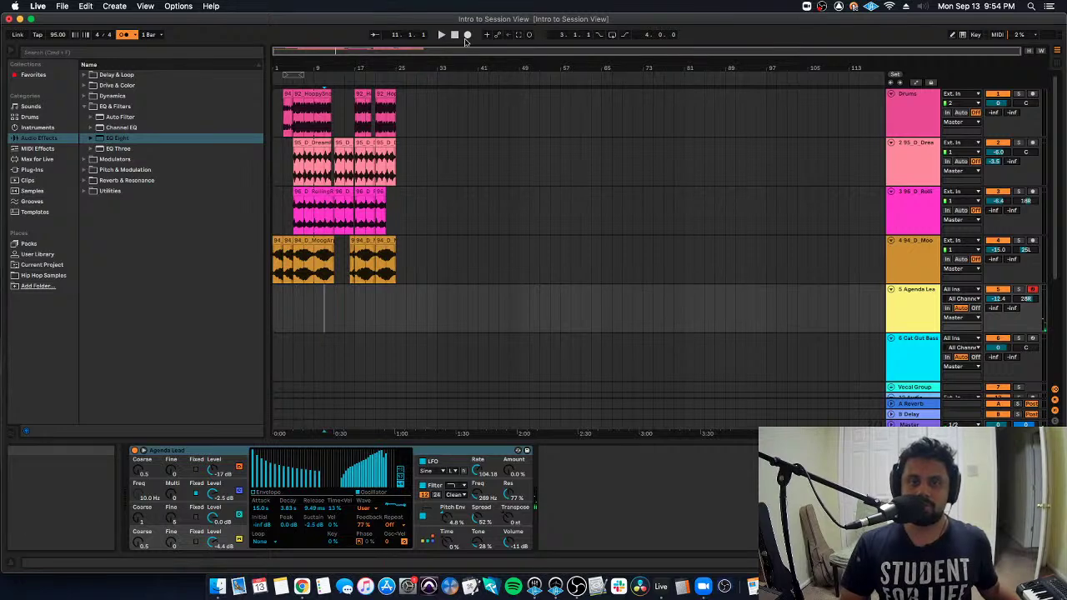
left_click(466, 37)
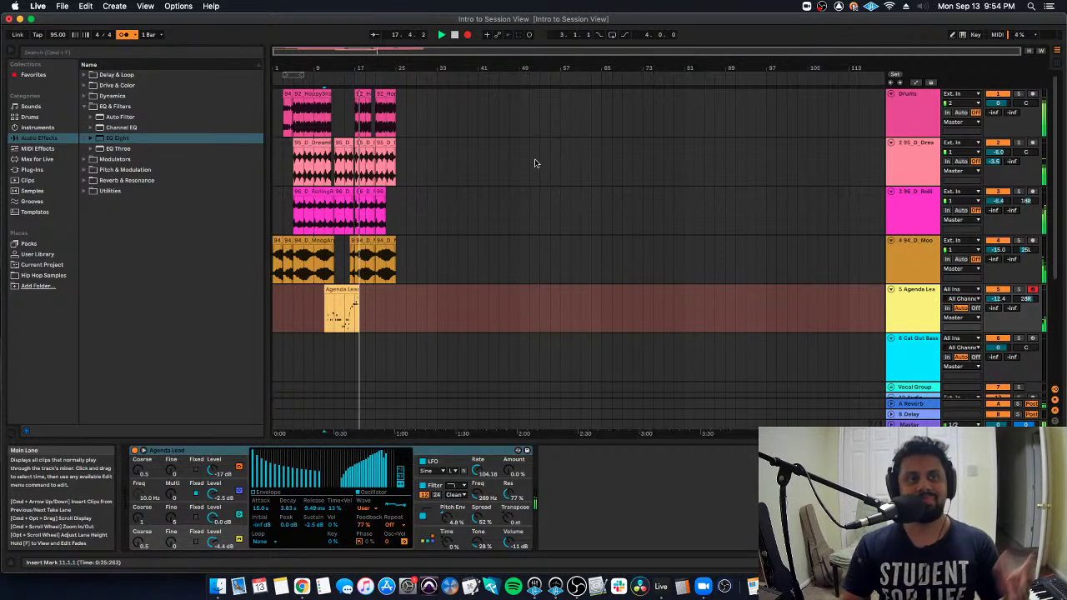
key("space")
Select the recorded Agenda Lead clip in the arrangement and switch back to Session View
left_click(338, 310)
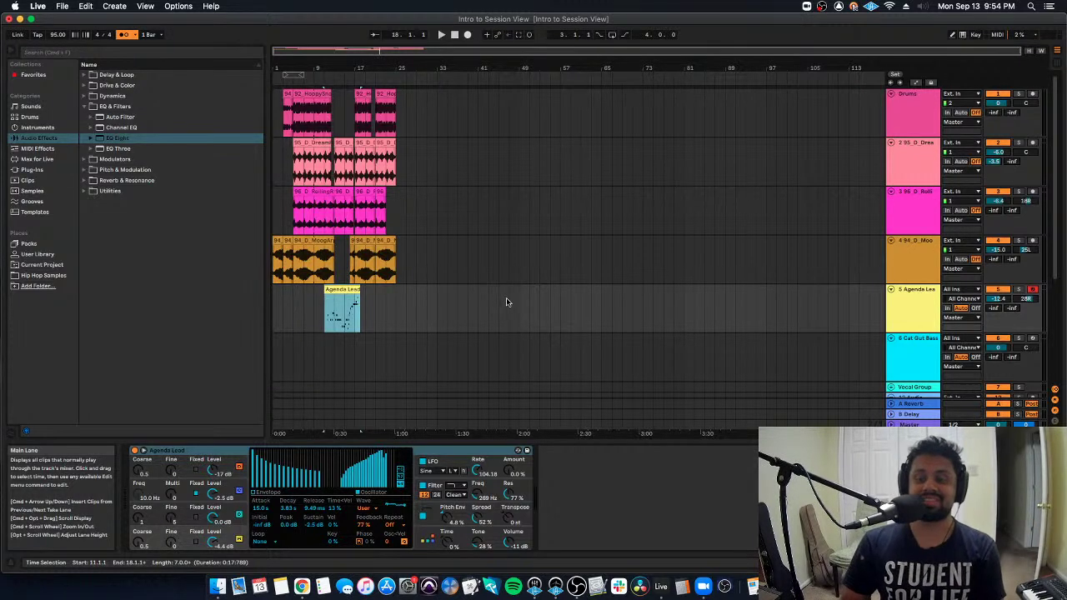
scroll(506, 301, "down", 3)
scroll(506, 302, "up", 3)
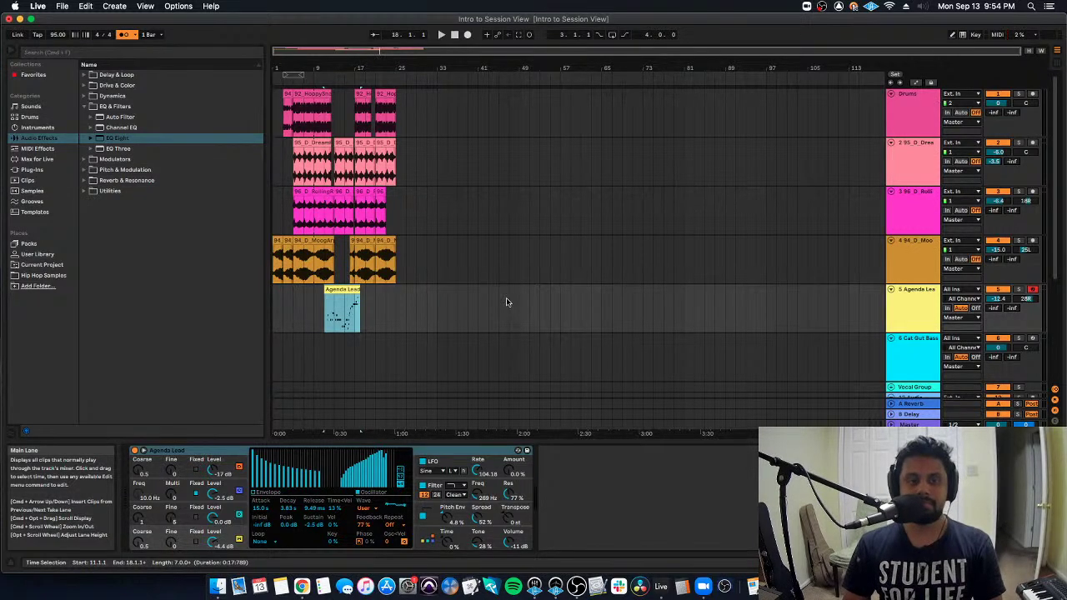
key("Tab")
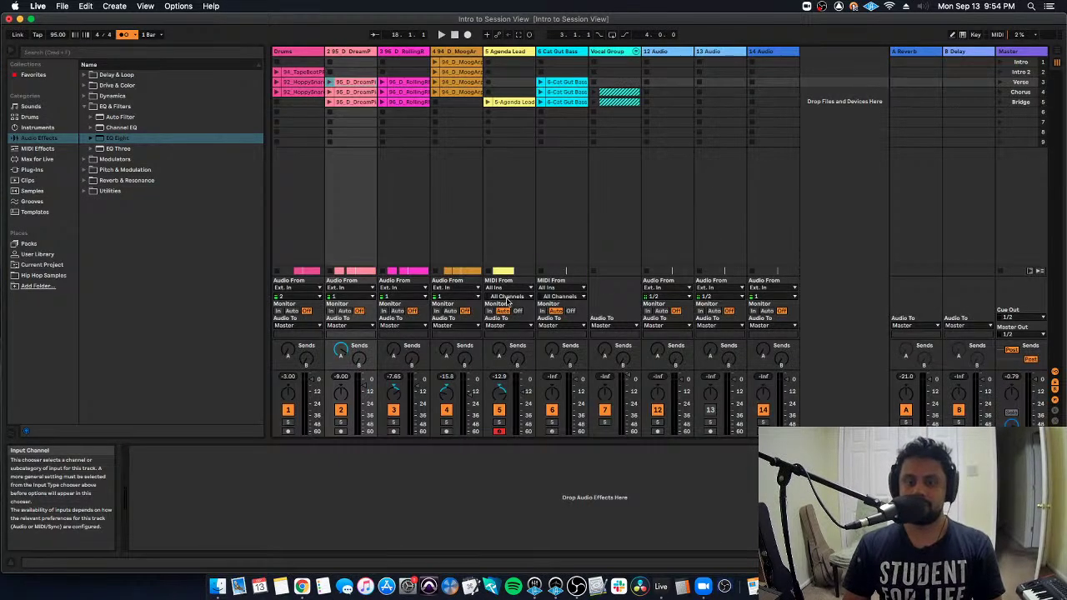